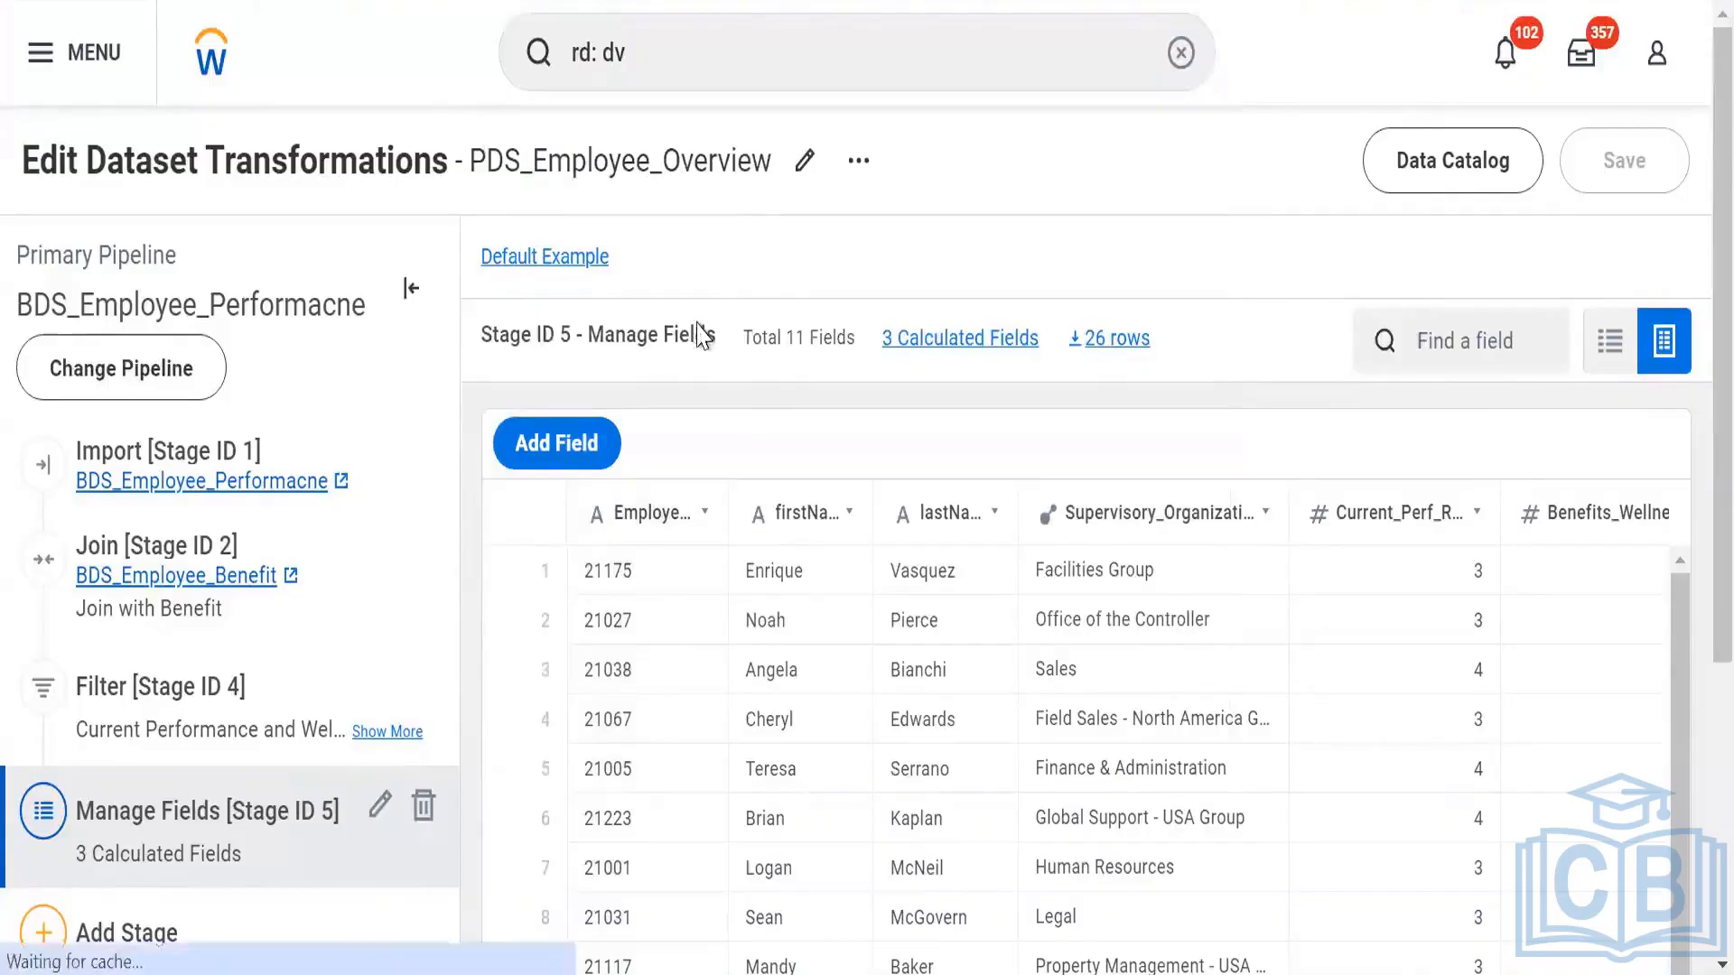
# - Check the report type in the DV Worker Data report's definition
pyautogui.scroll(-1, 149, 156)
pyautogui.scroll(1, 149, 155)
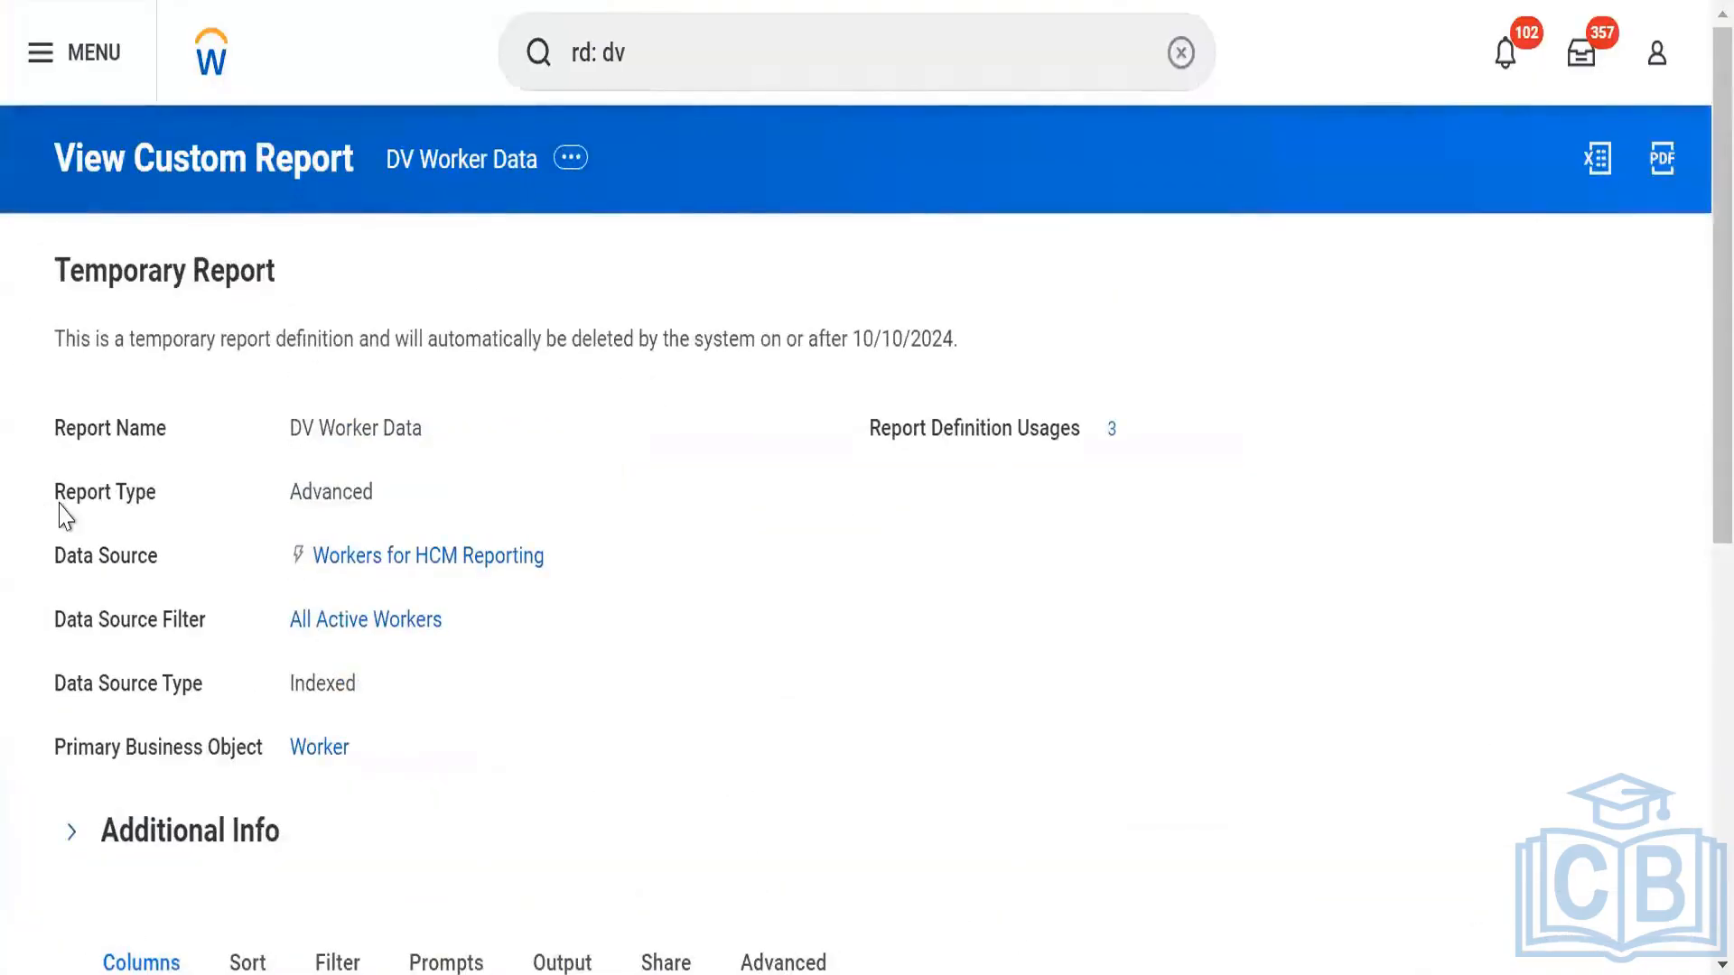
pyautogui.moveTo(62, 513); pyautogui.dragTo(406, 491)
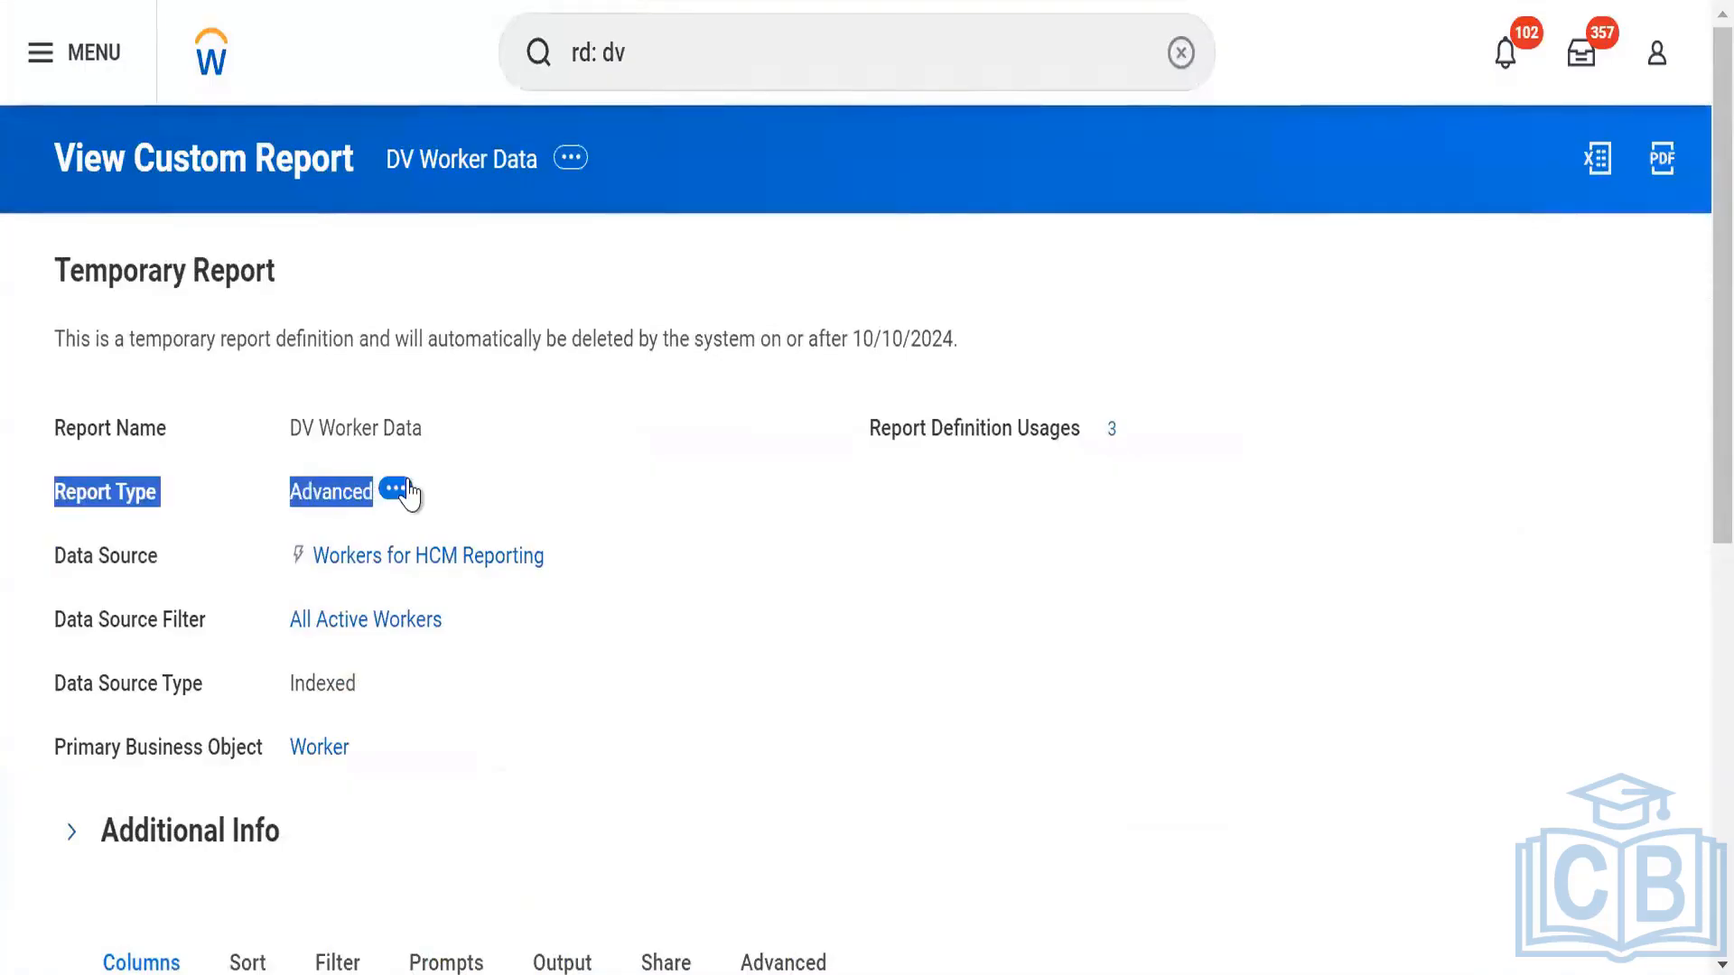
pyautogui.click(664, 510)
# - Review the DV Worker Data report's advanced settings for web service and Prism enablement
pyautogui.scroll(-8, 655, 505)
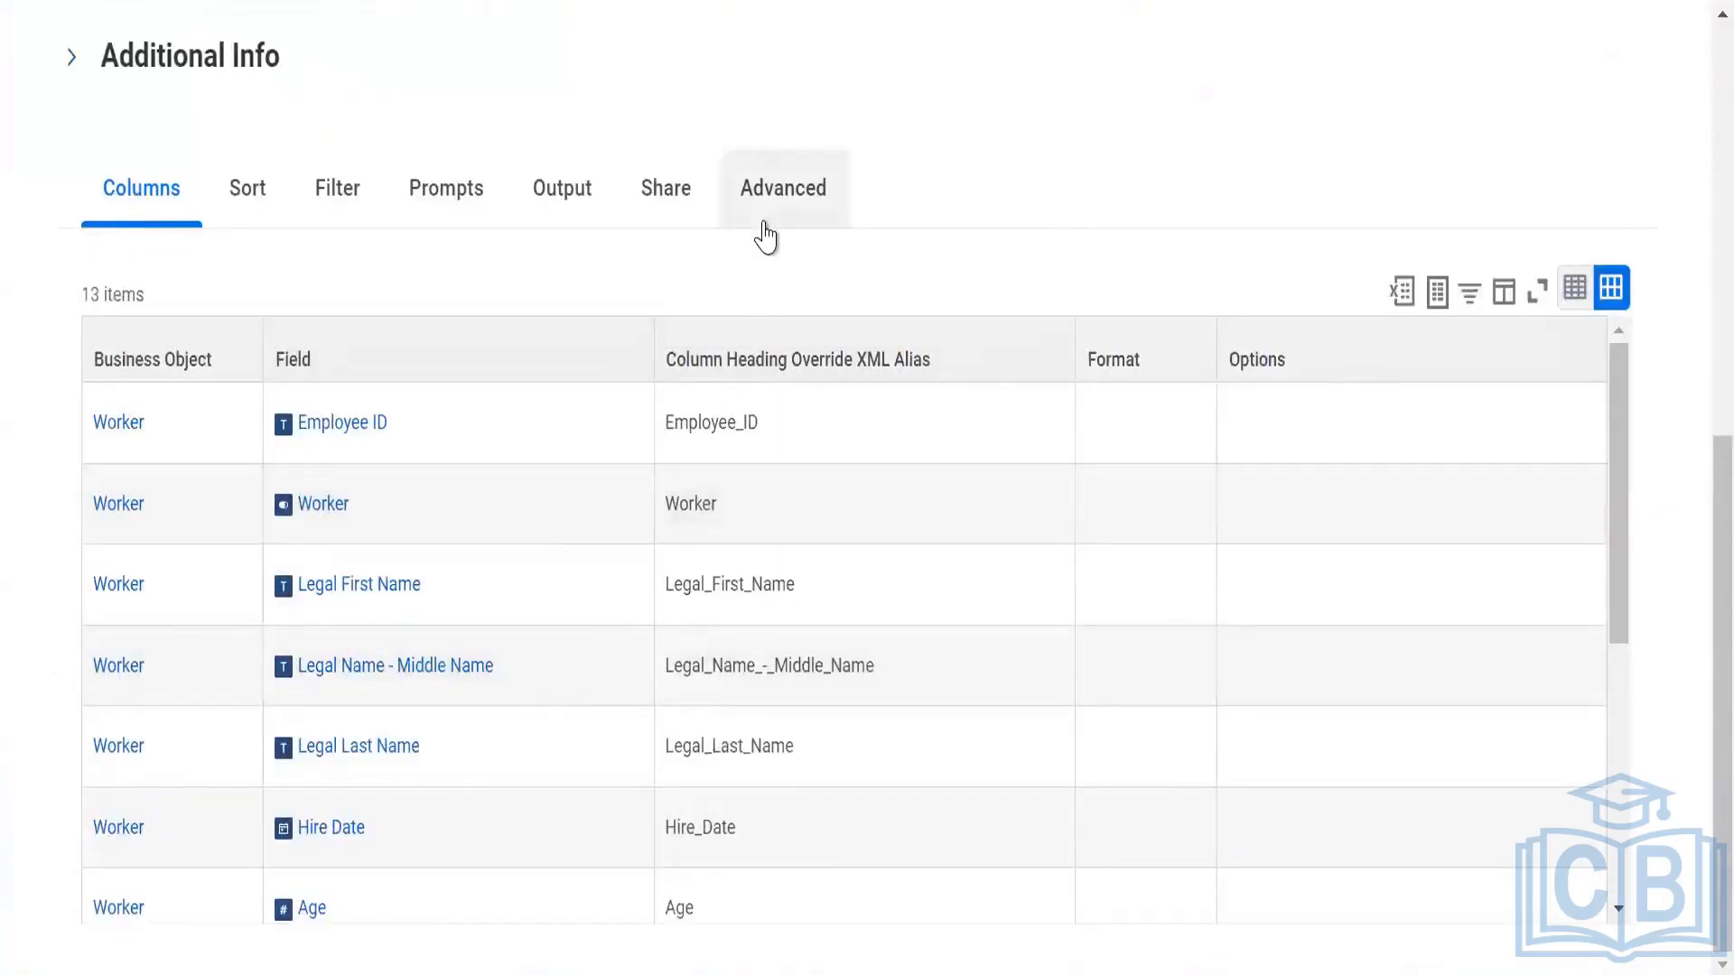
pyautogui.click(769, 233)
pyautogui.scroll(-2, 768, 235)
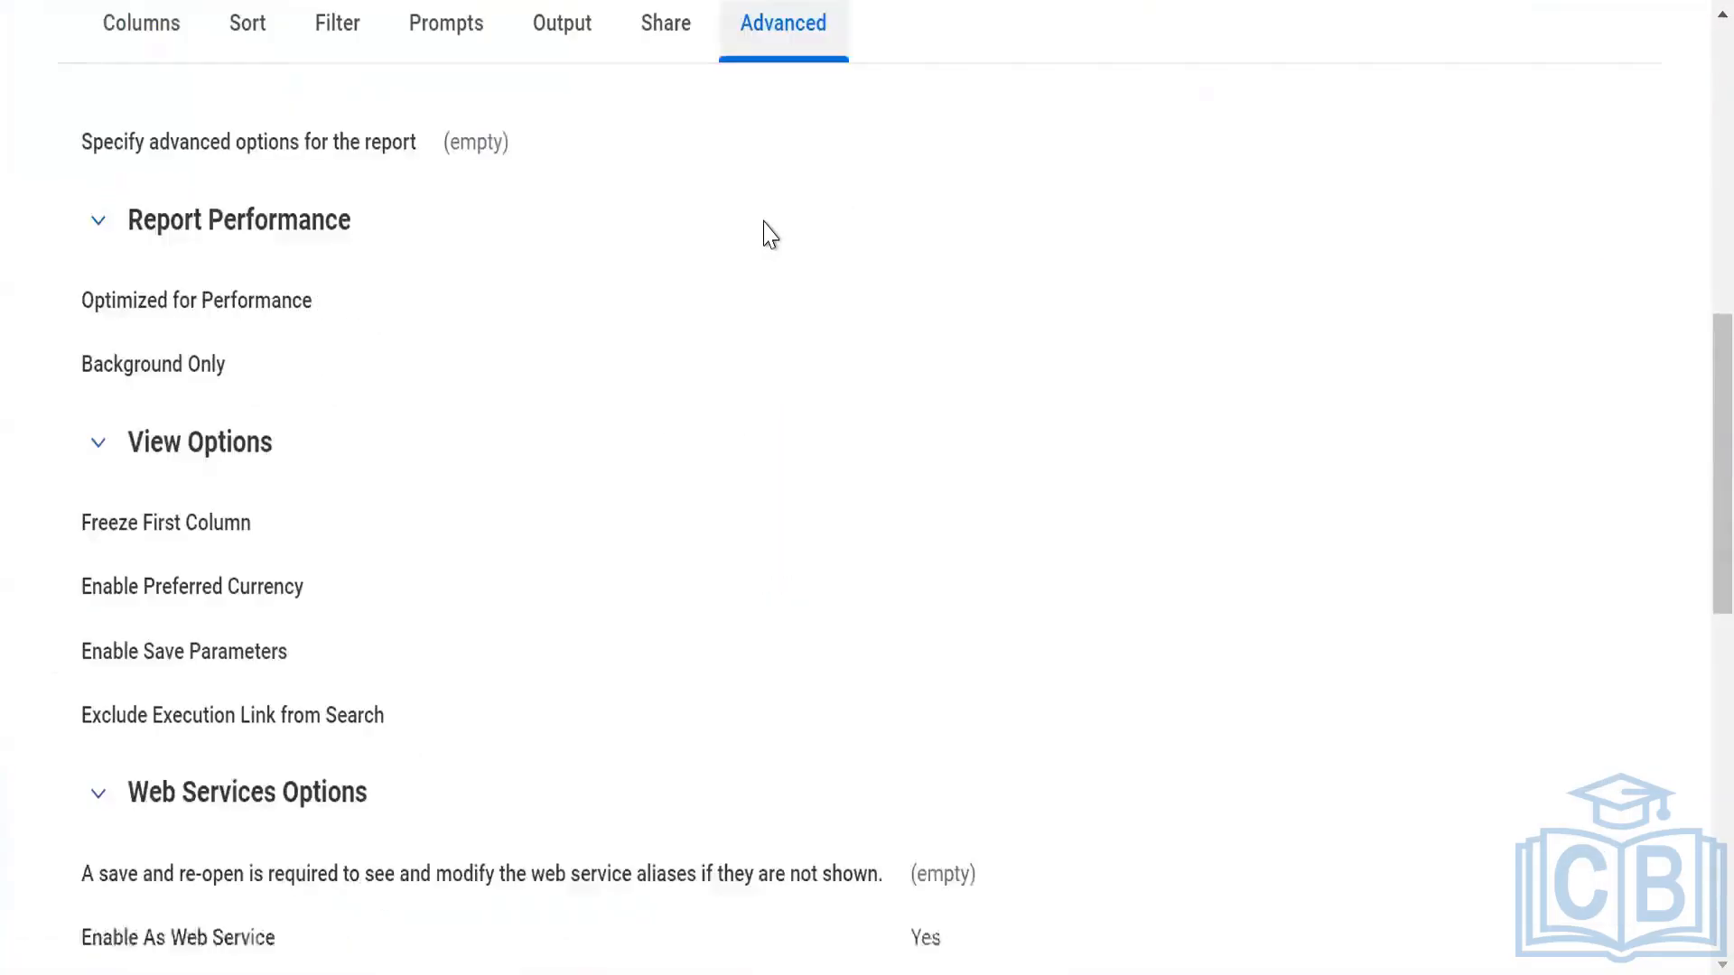
pyautogui.scroll(-6, 769, 233)
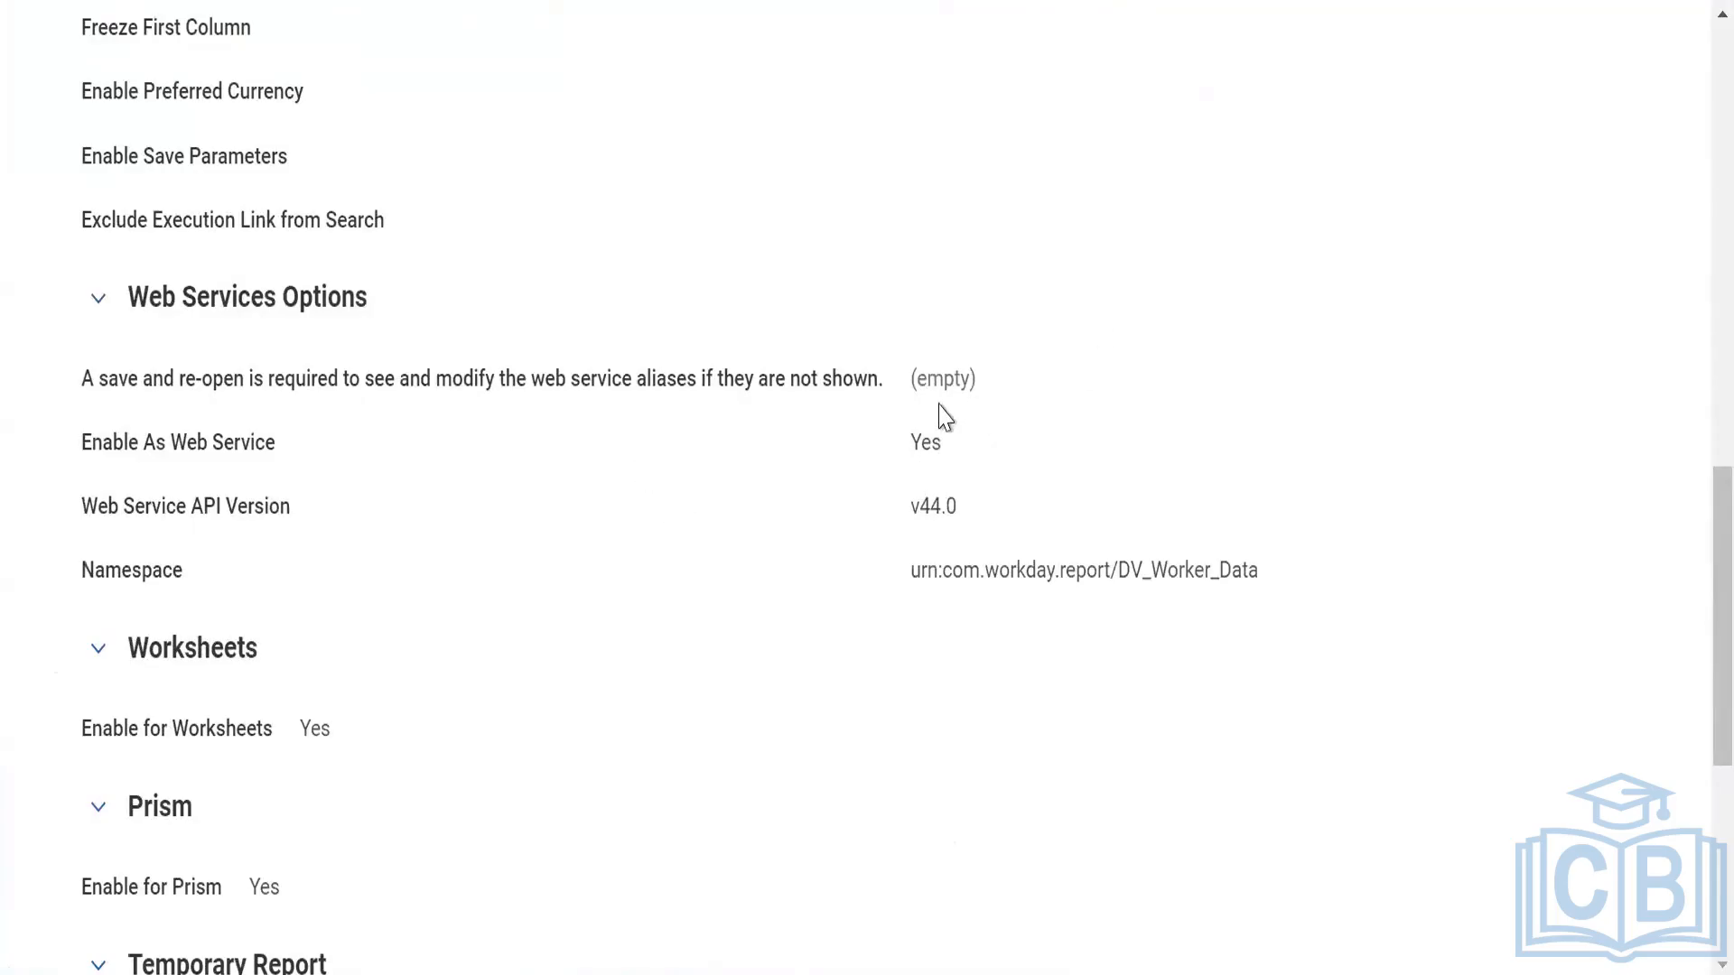
pyautogui.scroll(-2, 627, 453)
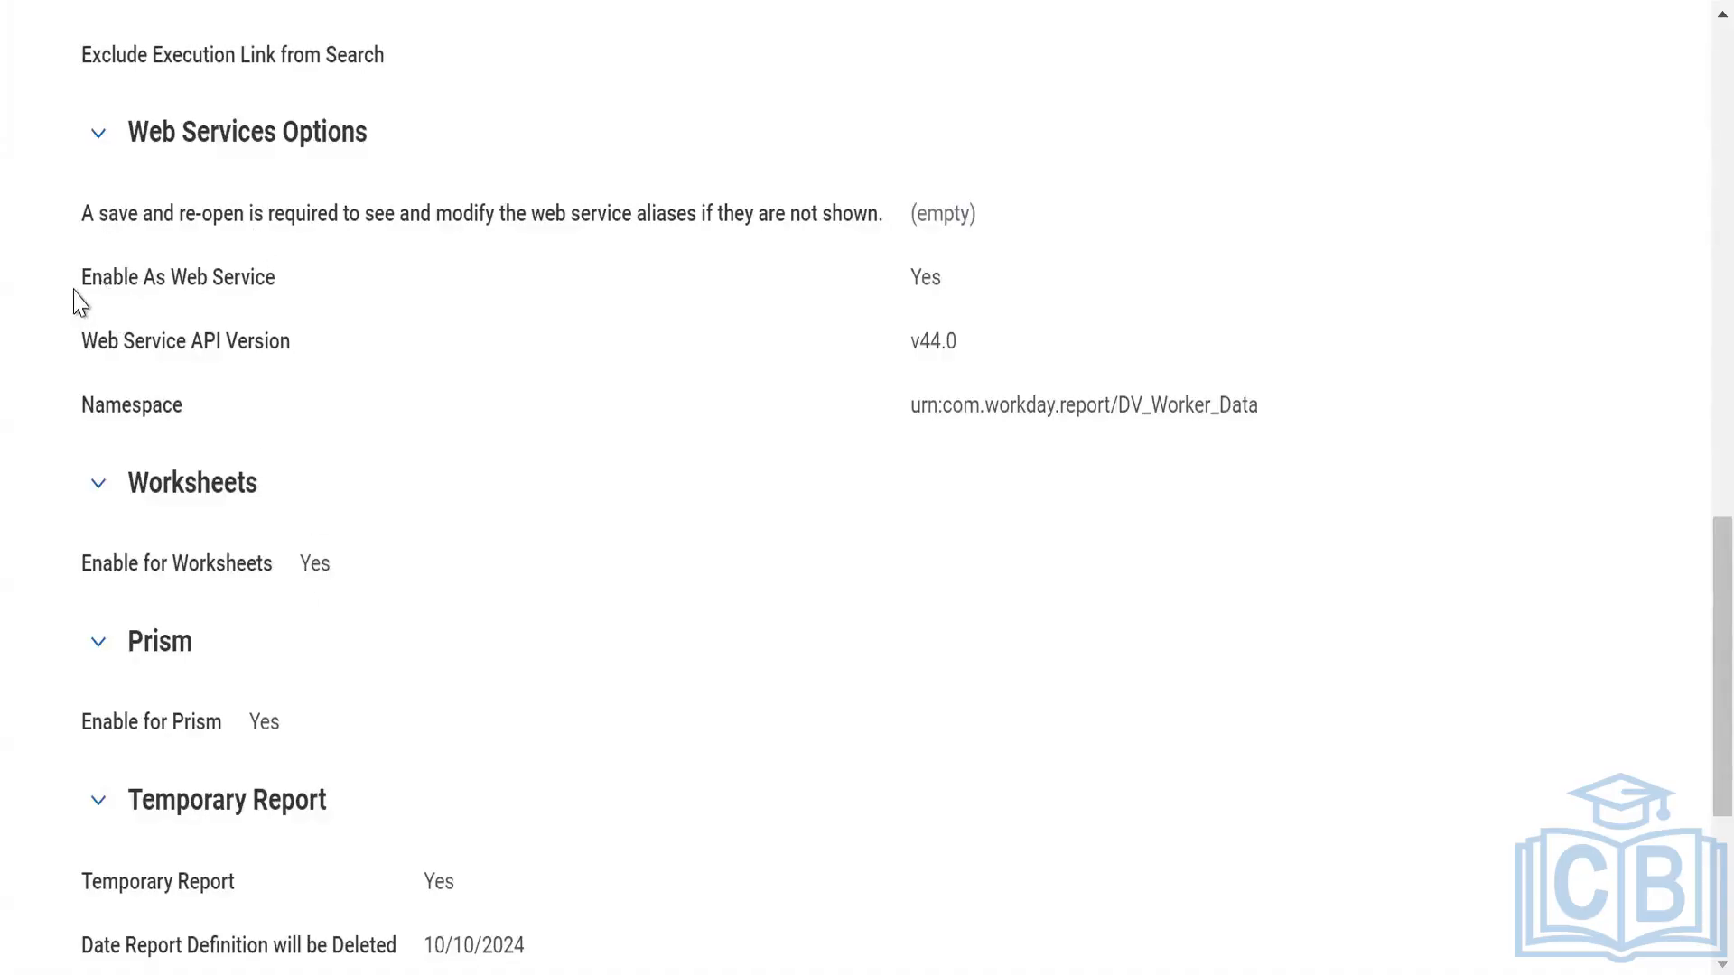
pyautogui.moveTo(74, 289); pyautogui.dragTo(277, 274)
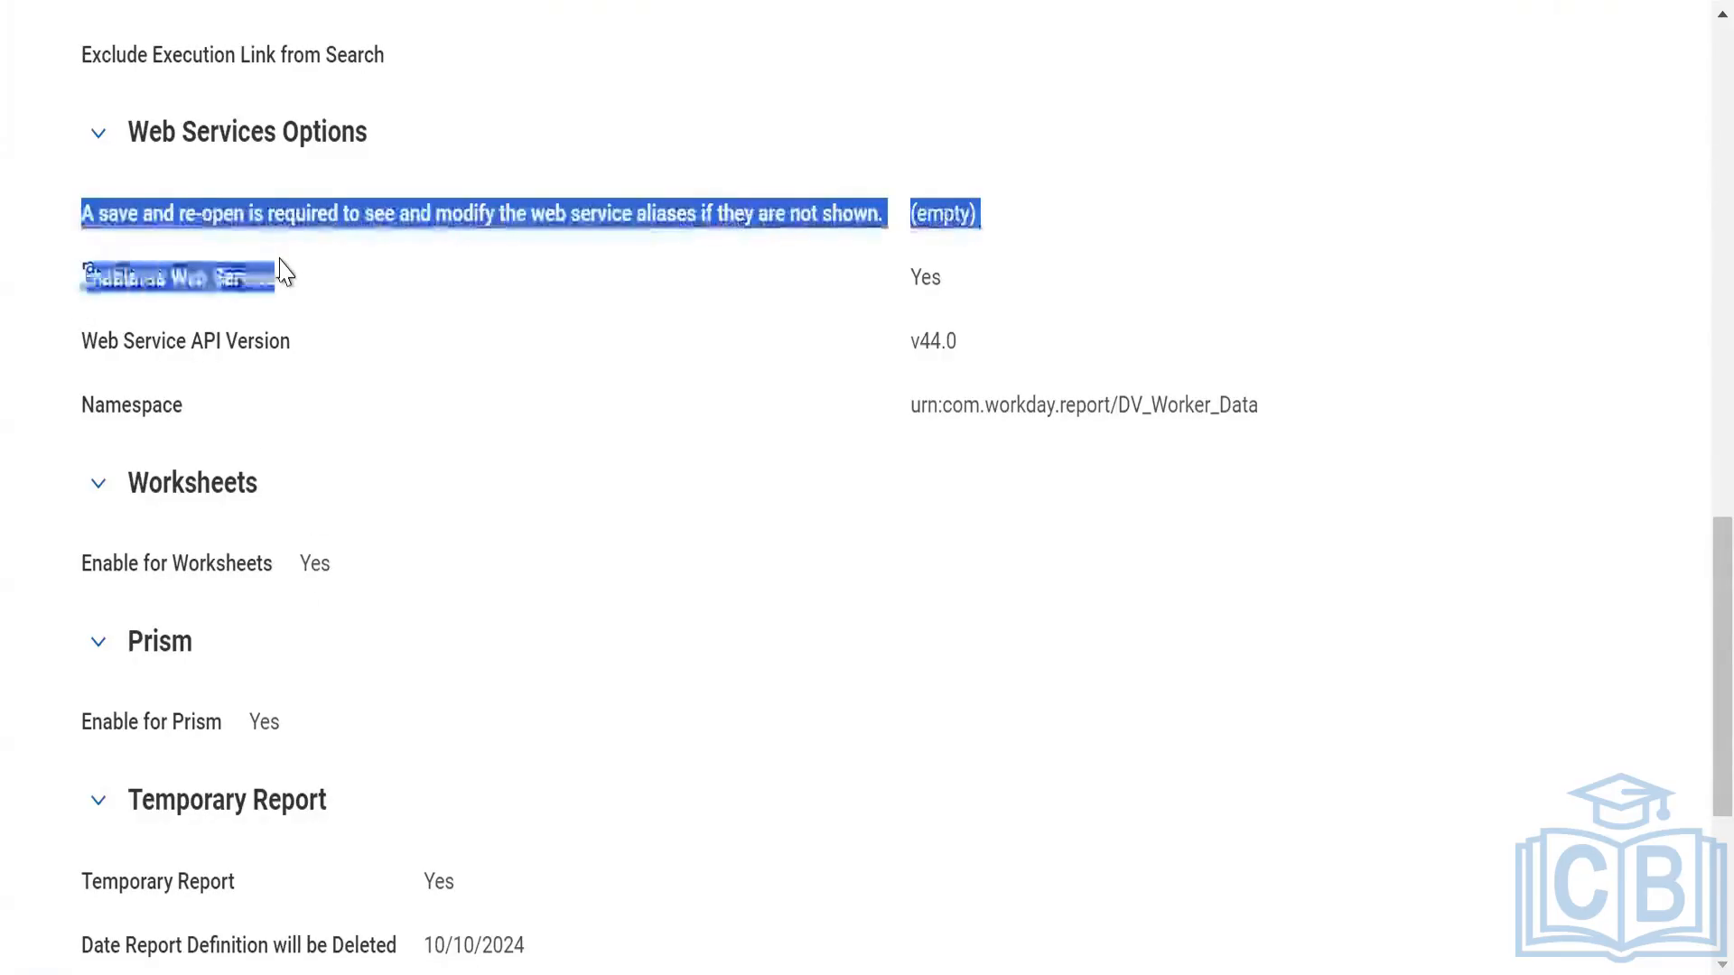
pyautogui.click(73, 726)
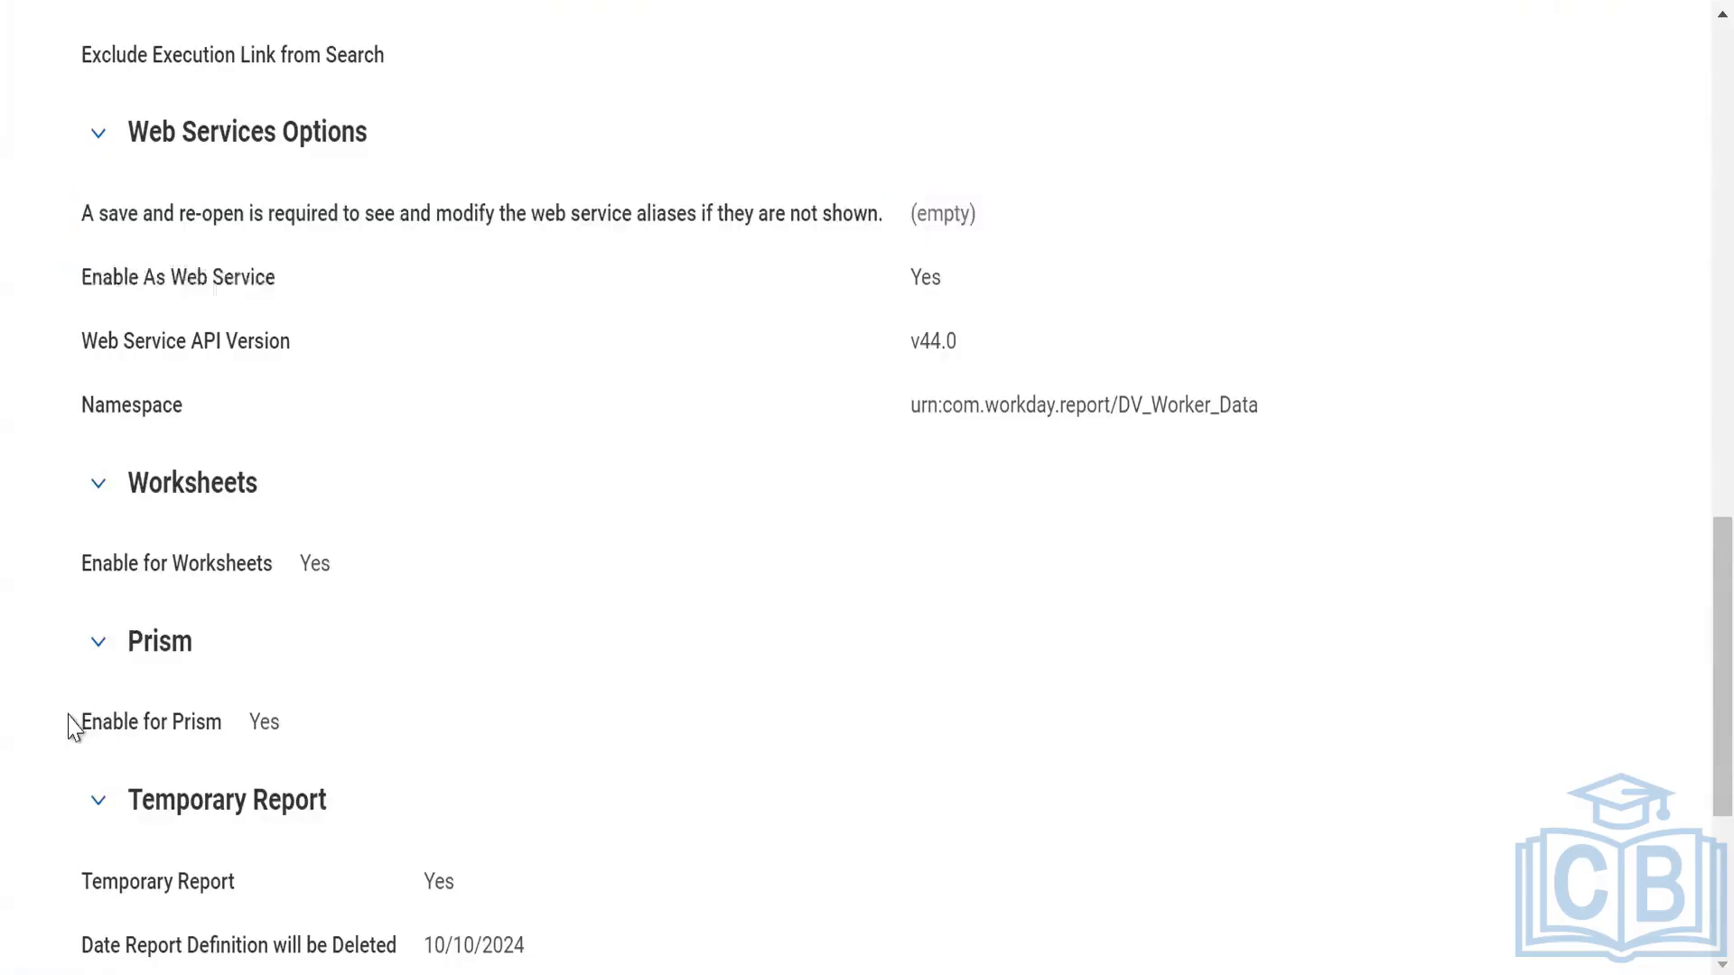
pyautogui.tripleClick(205, 722)
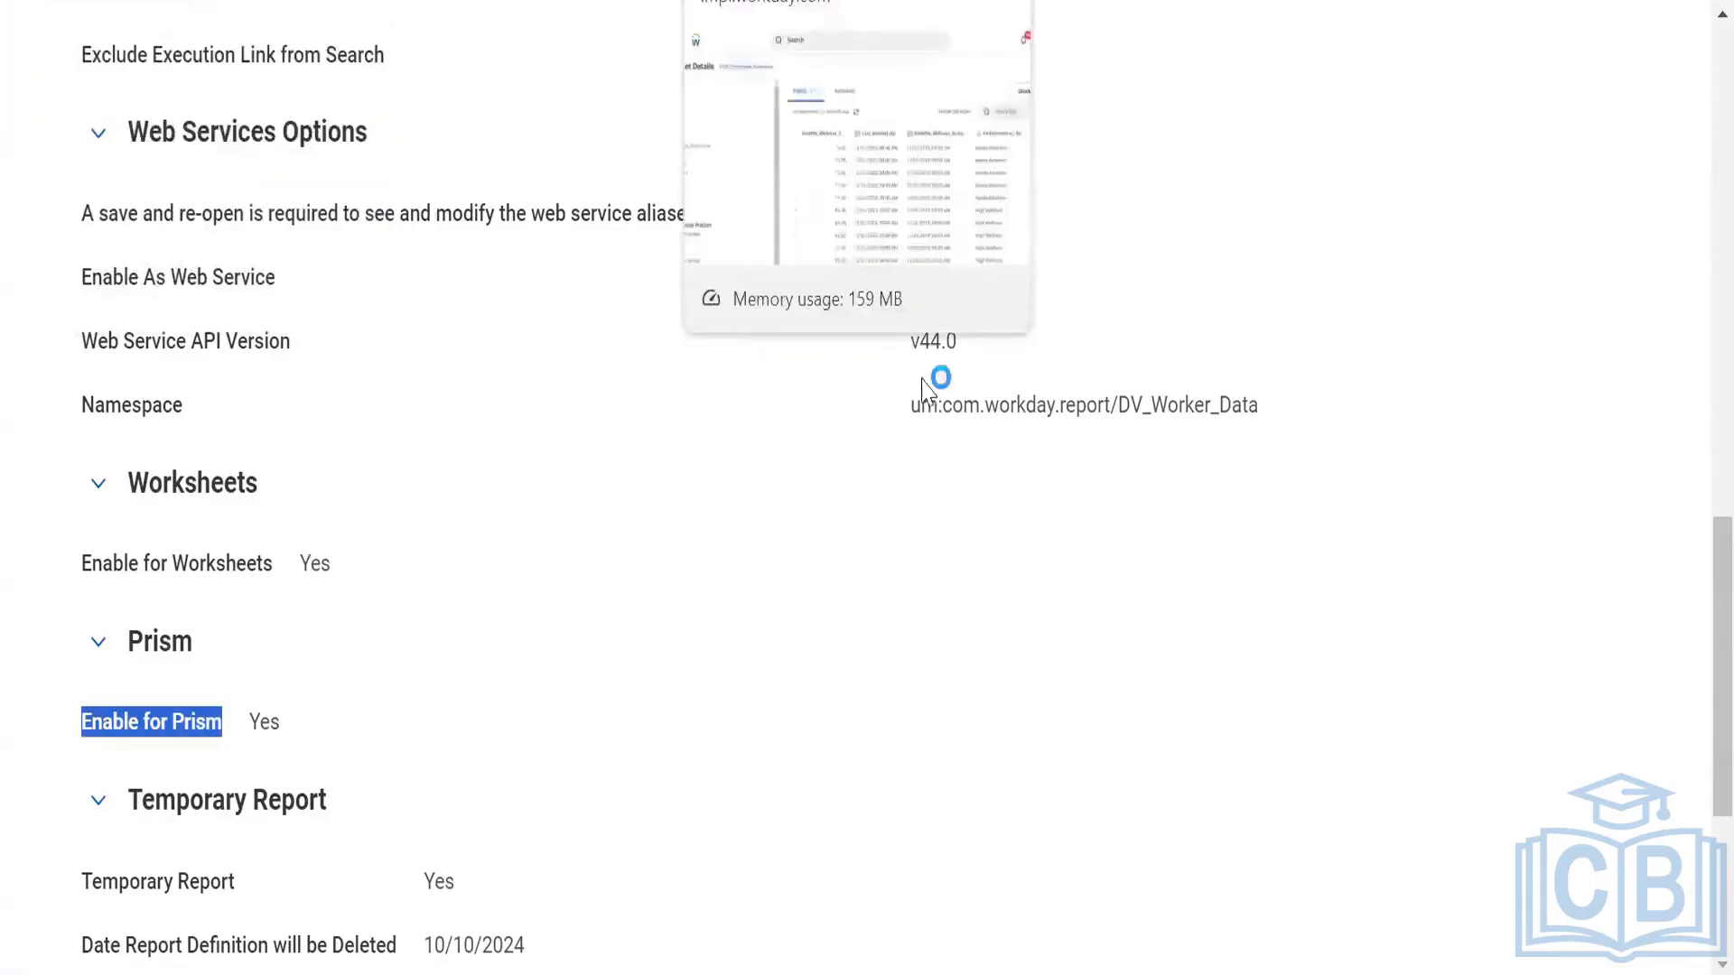
pyautogui.hotkey('alt', 'Tab')
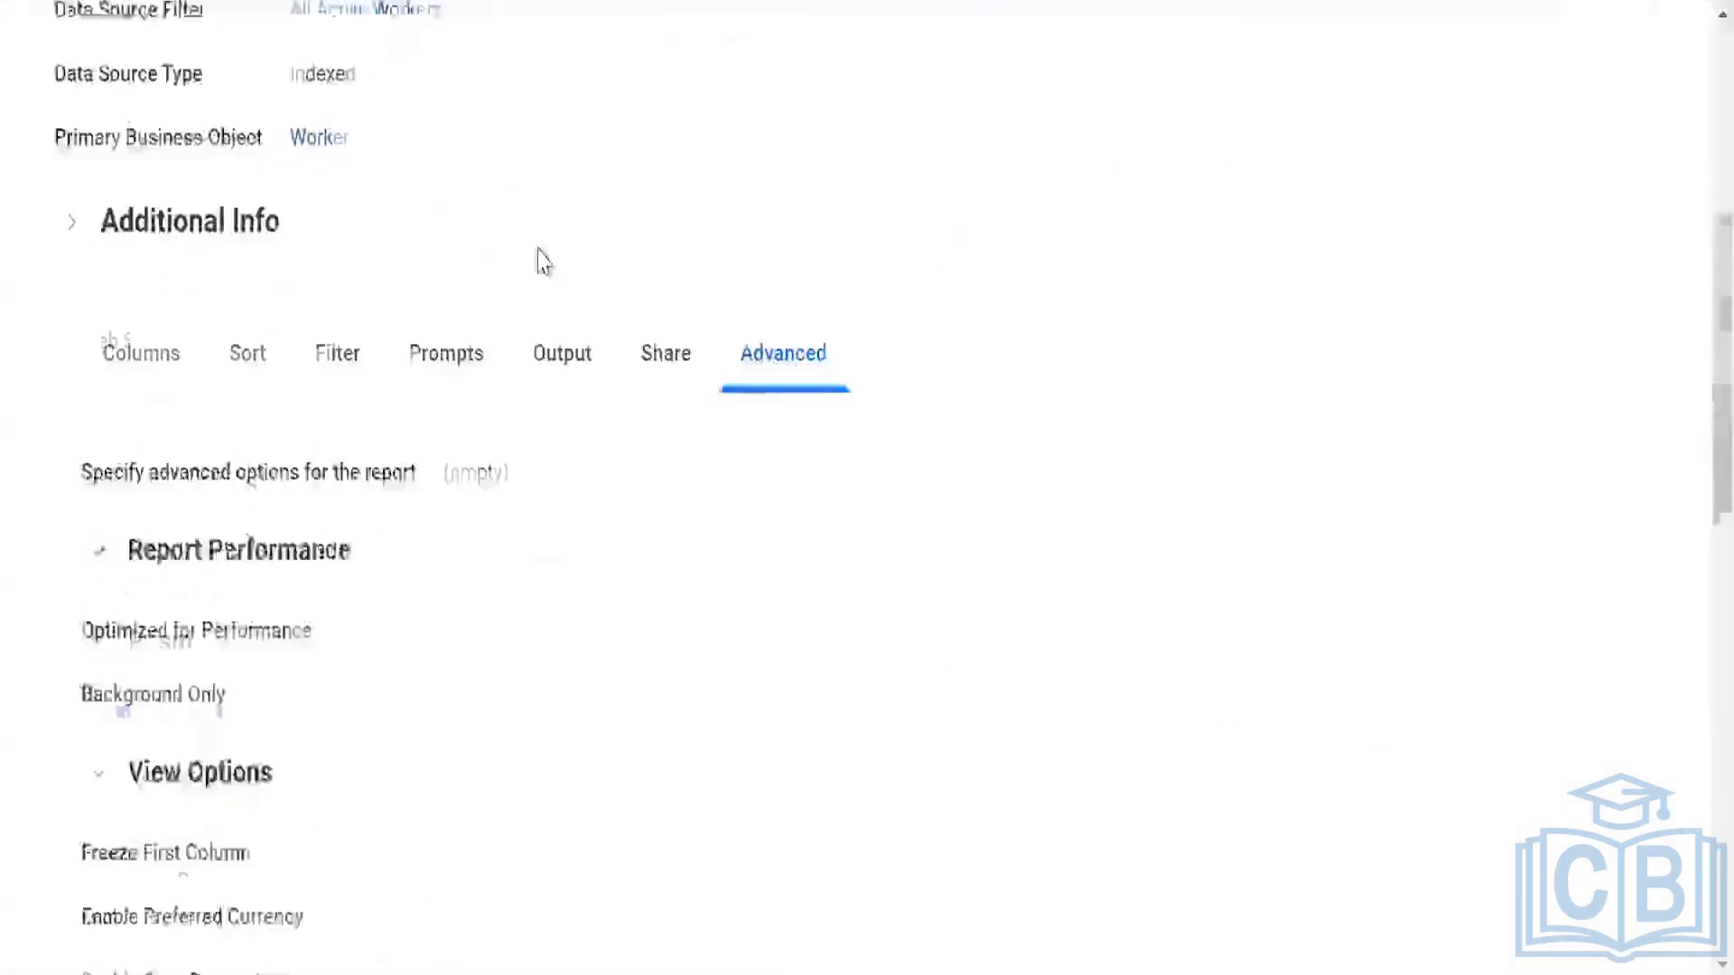
# - Review the fields in the DV Worker Data report's column list
pyautogui.scroll(6, 534, 259)
pyautogui.scroll(-3, 89, 766)
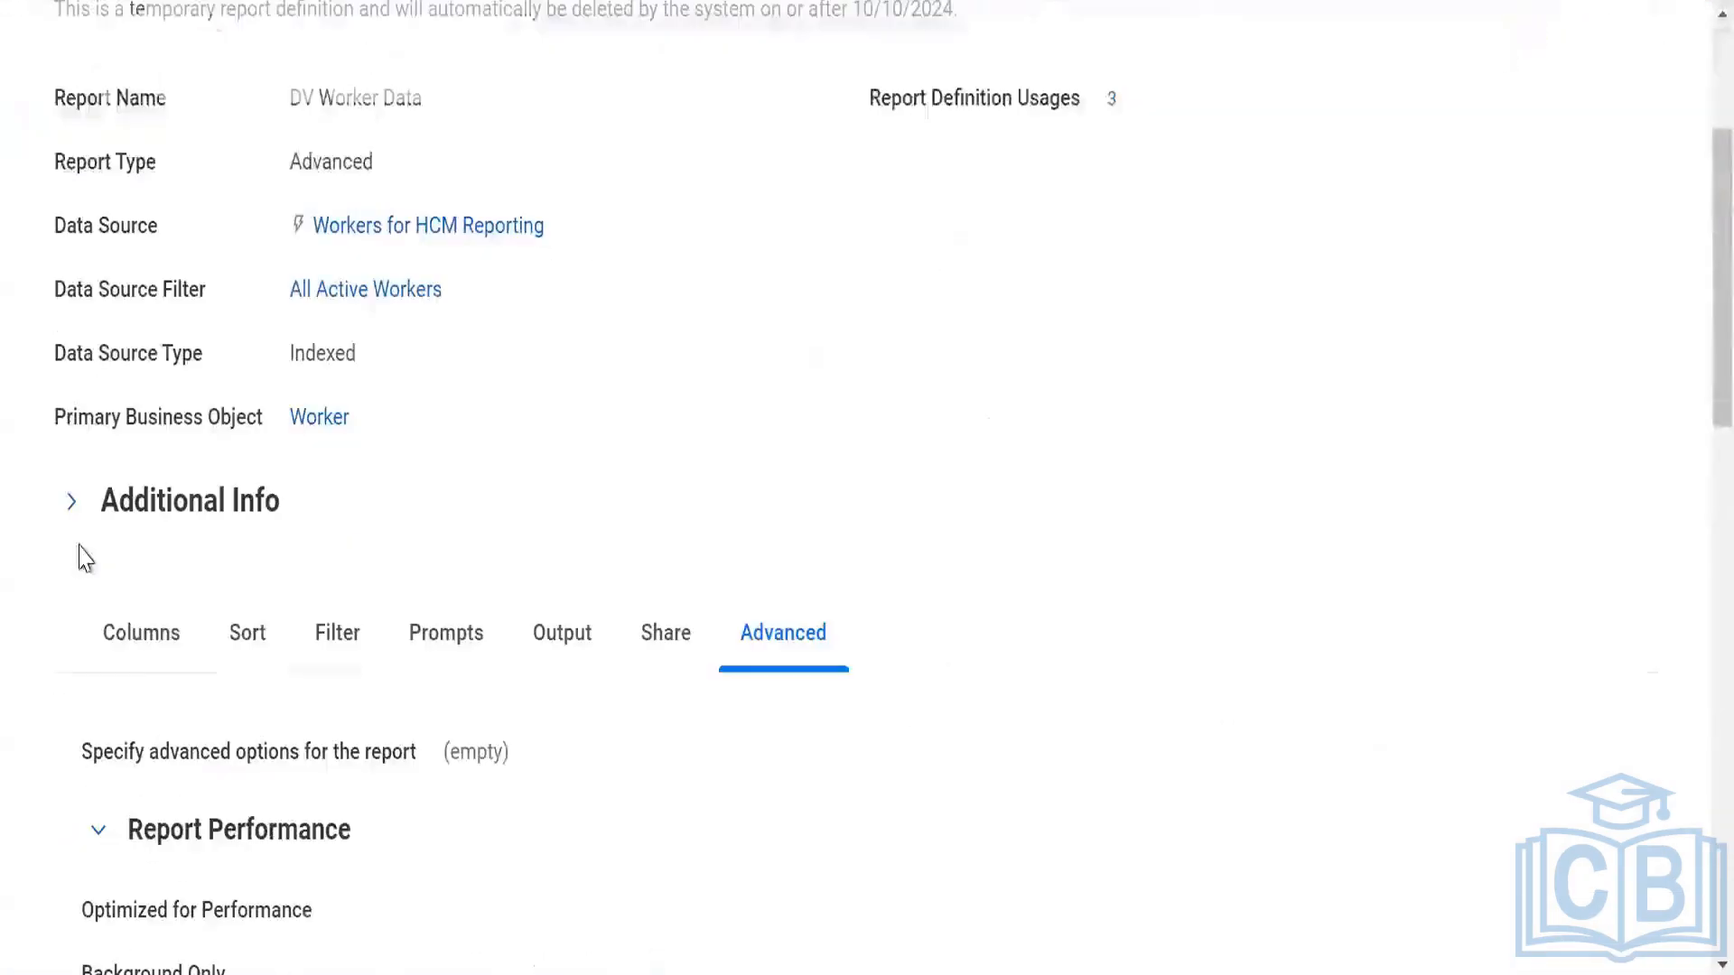
pyautogui.click(127, 649)
pyautogui.scroll(-5, 334, 495)
pyautogui.scroll(-5, 397, 420)
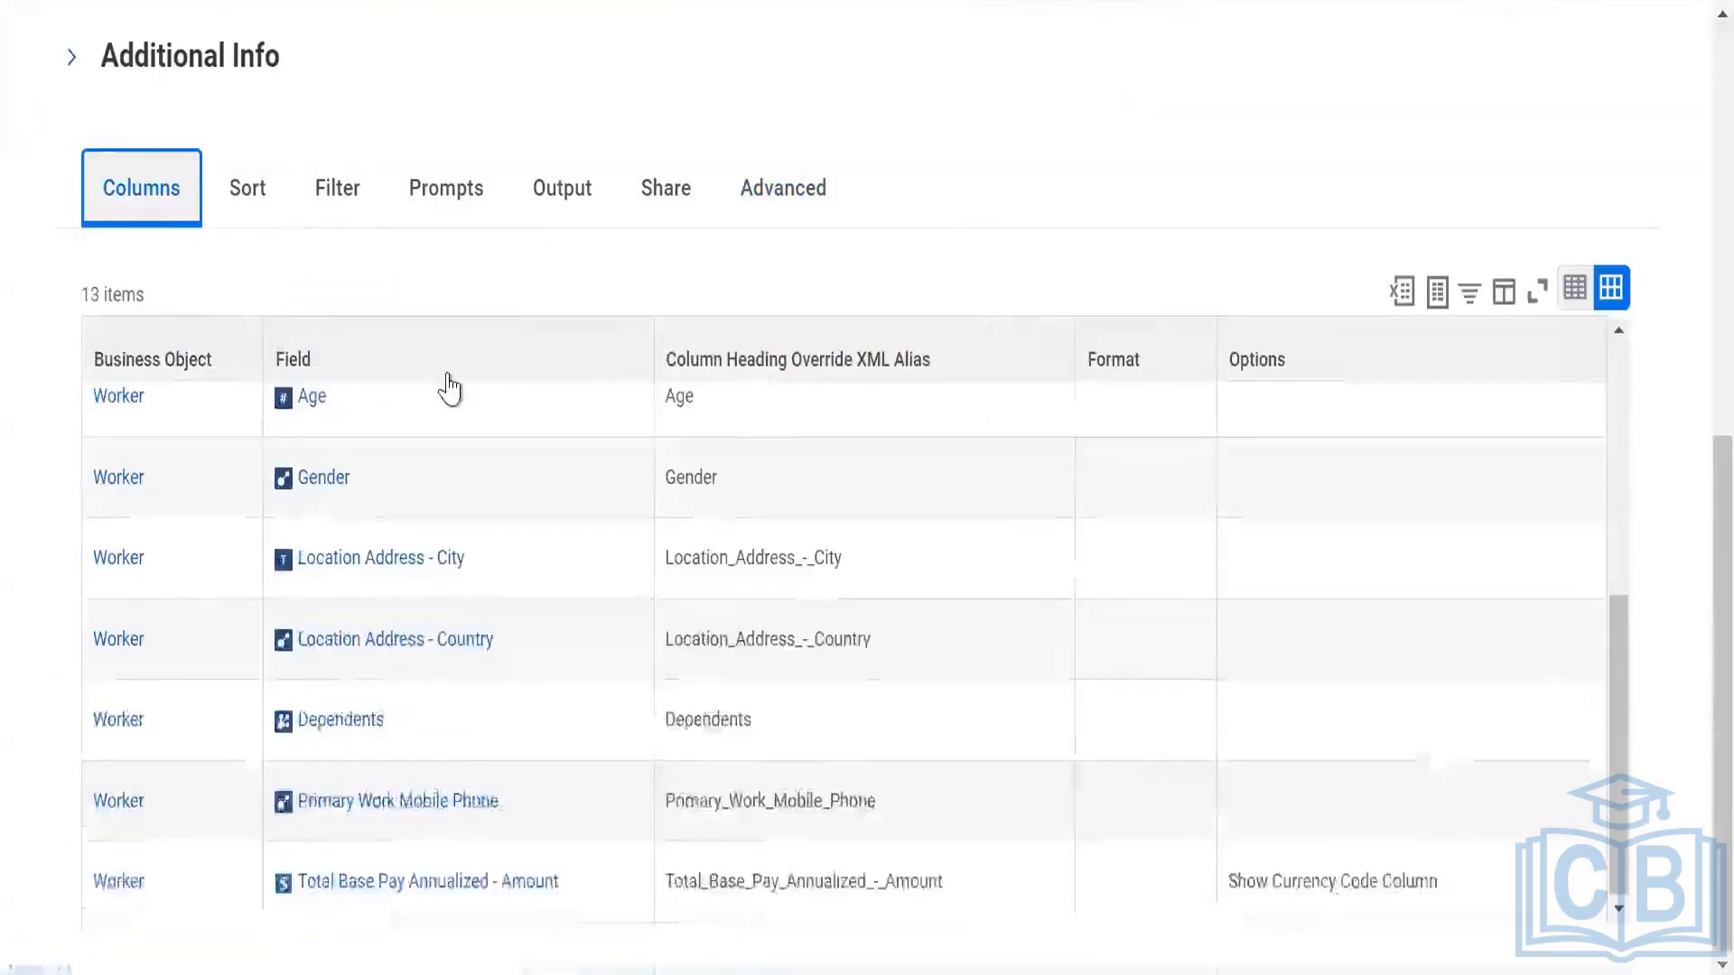
# - Open the DV Worker Data custom report for editing and show the last rows of its column grid
pyautogui.scroll(8, 578, 222)
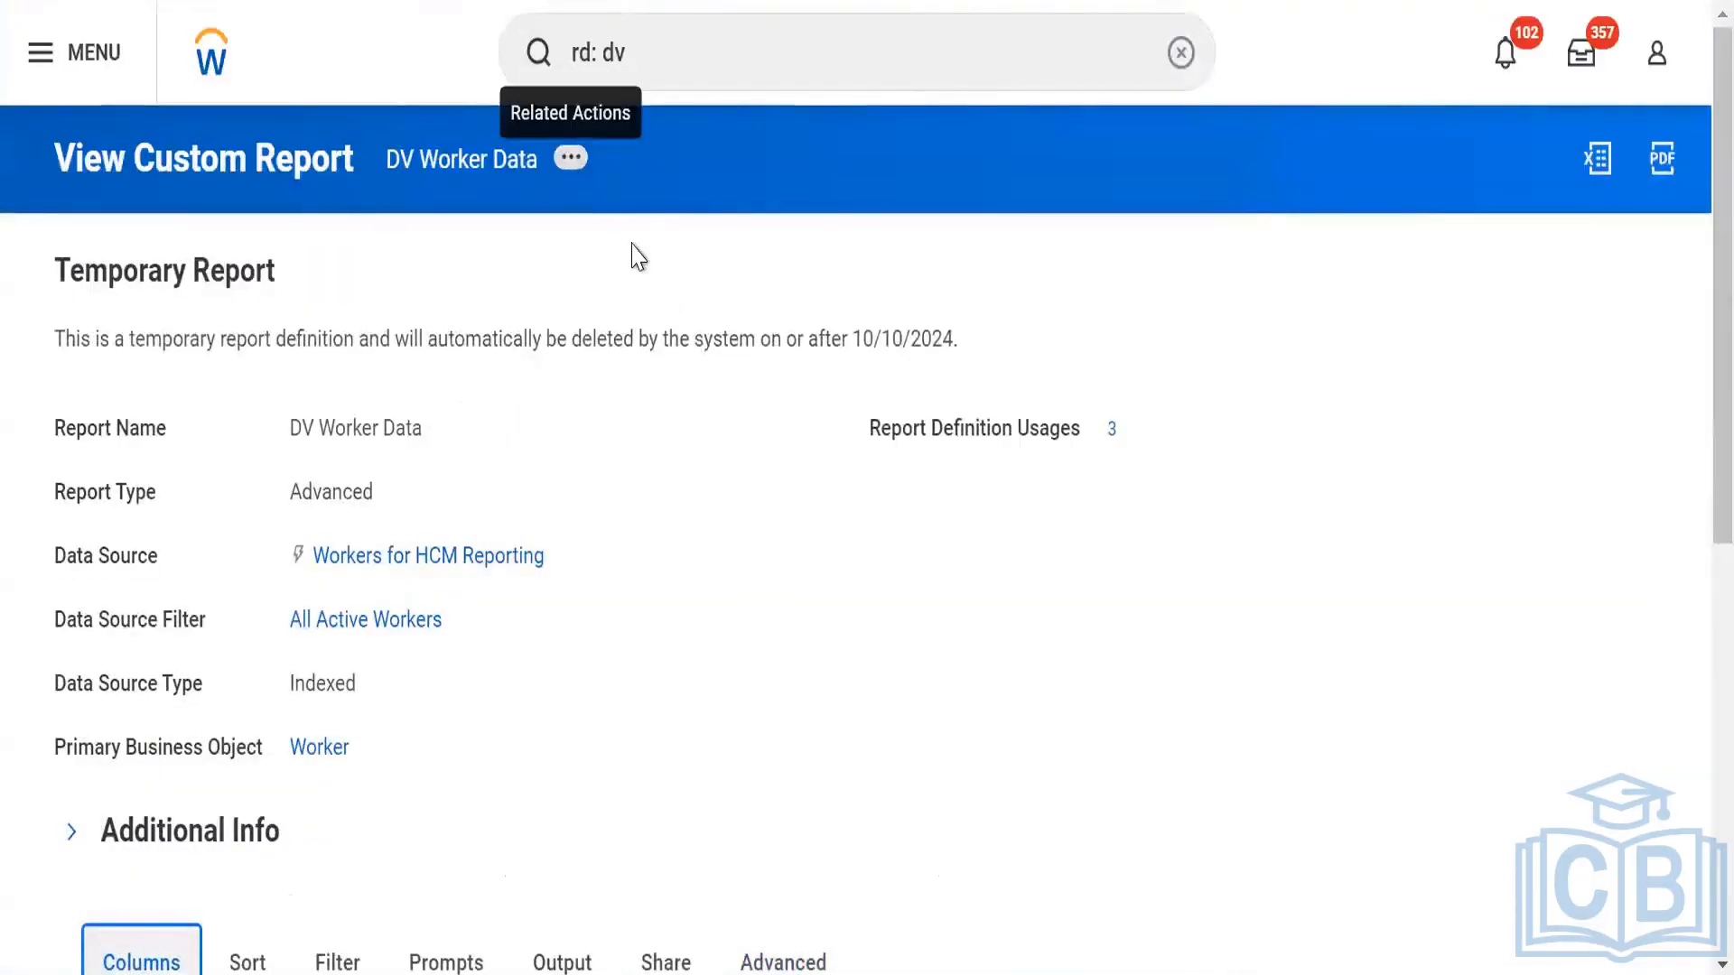
pyautogui.moveTo(679, 269)
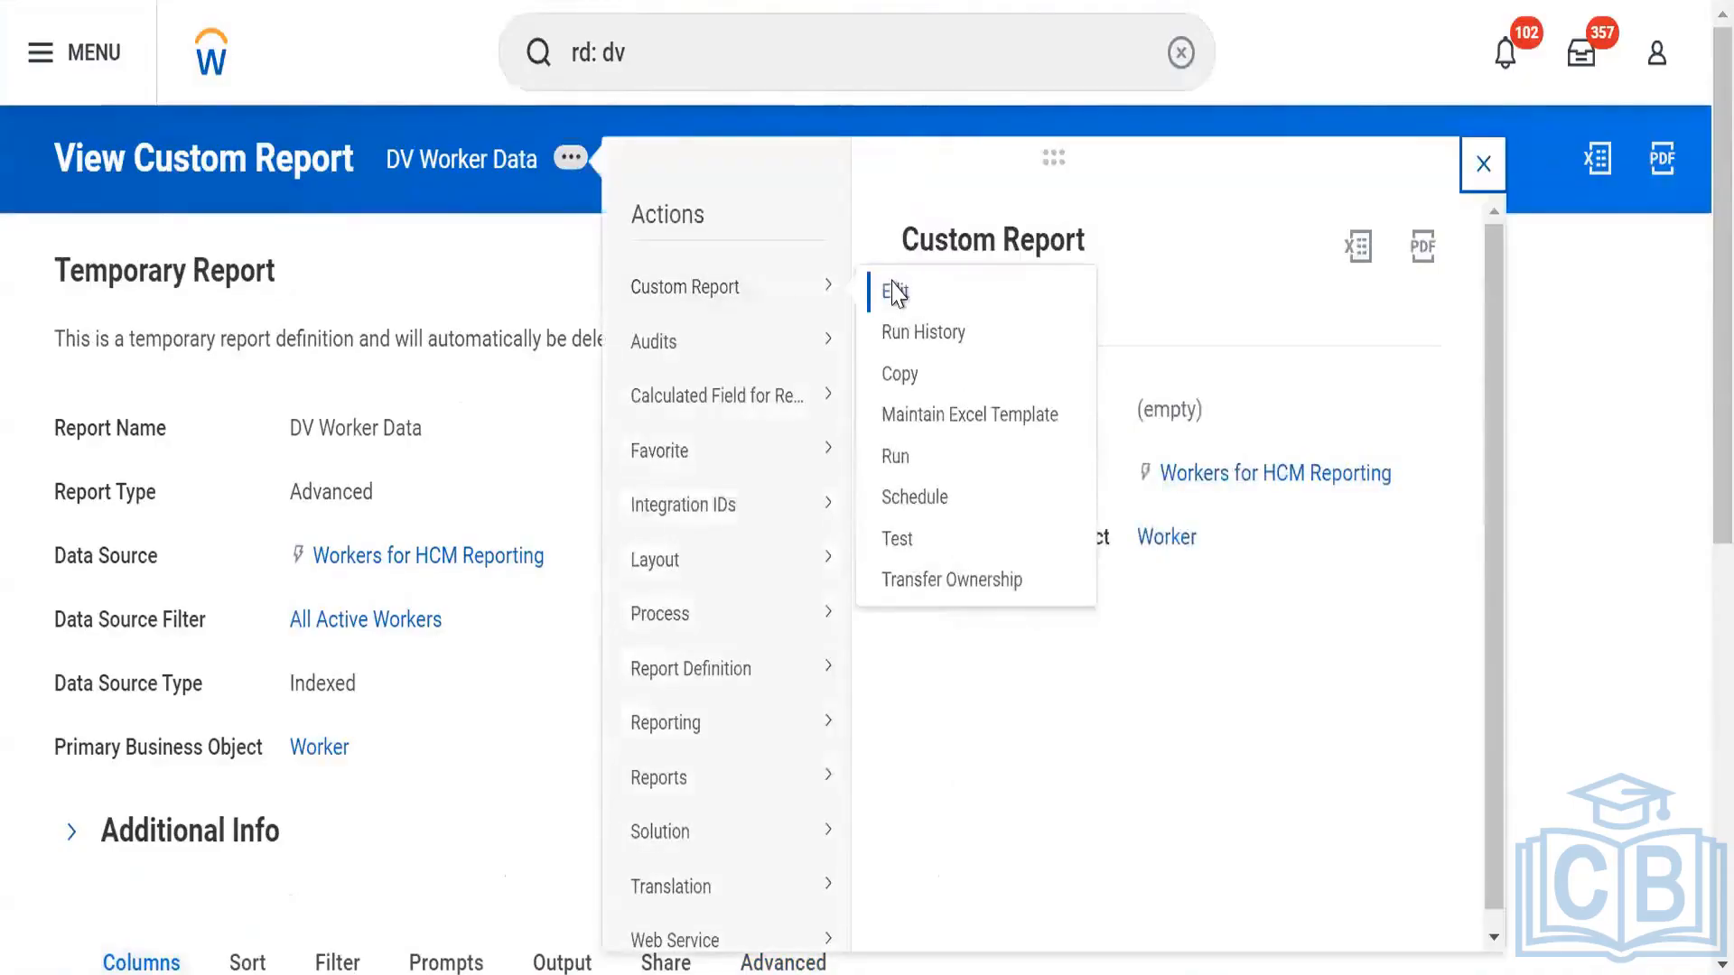
pyautogui.click(894, 293)
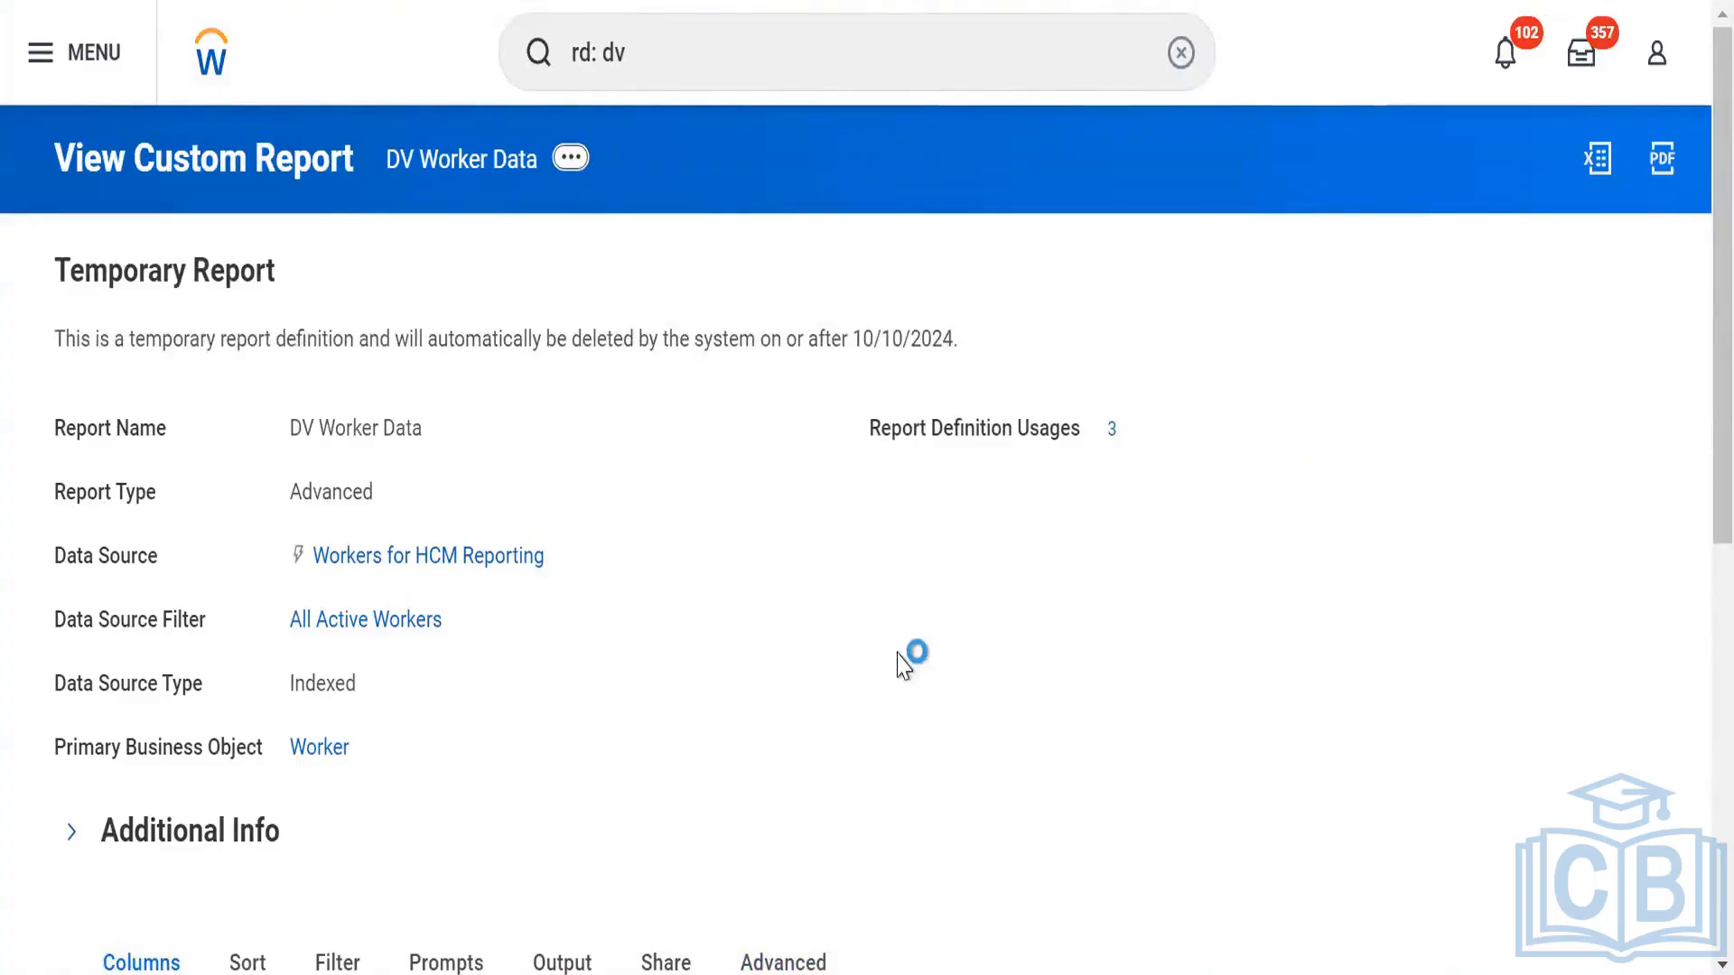
pyautogui.scroll(-5, 903, 666)
pyautogui.scroll(-3, 856, 353)
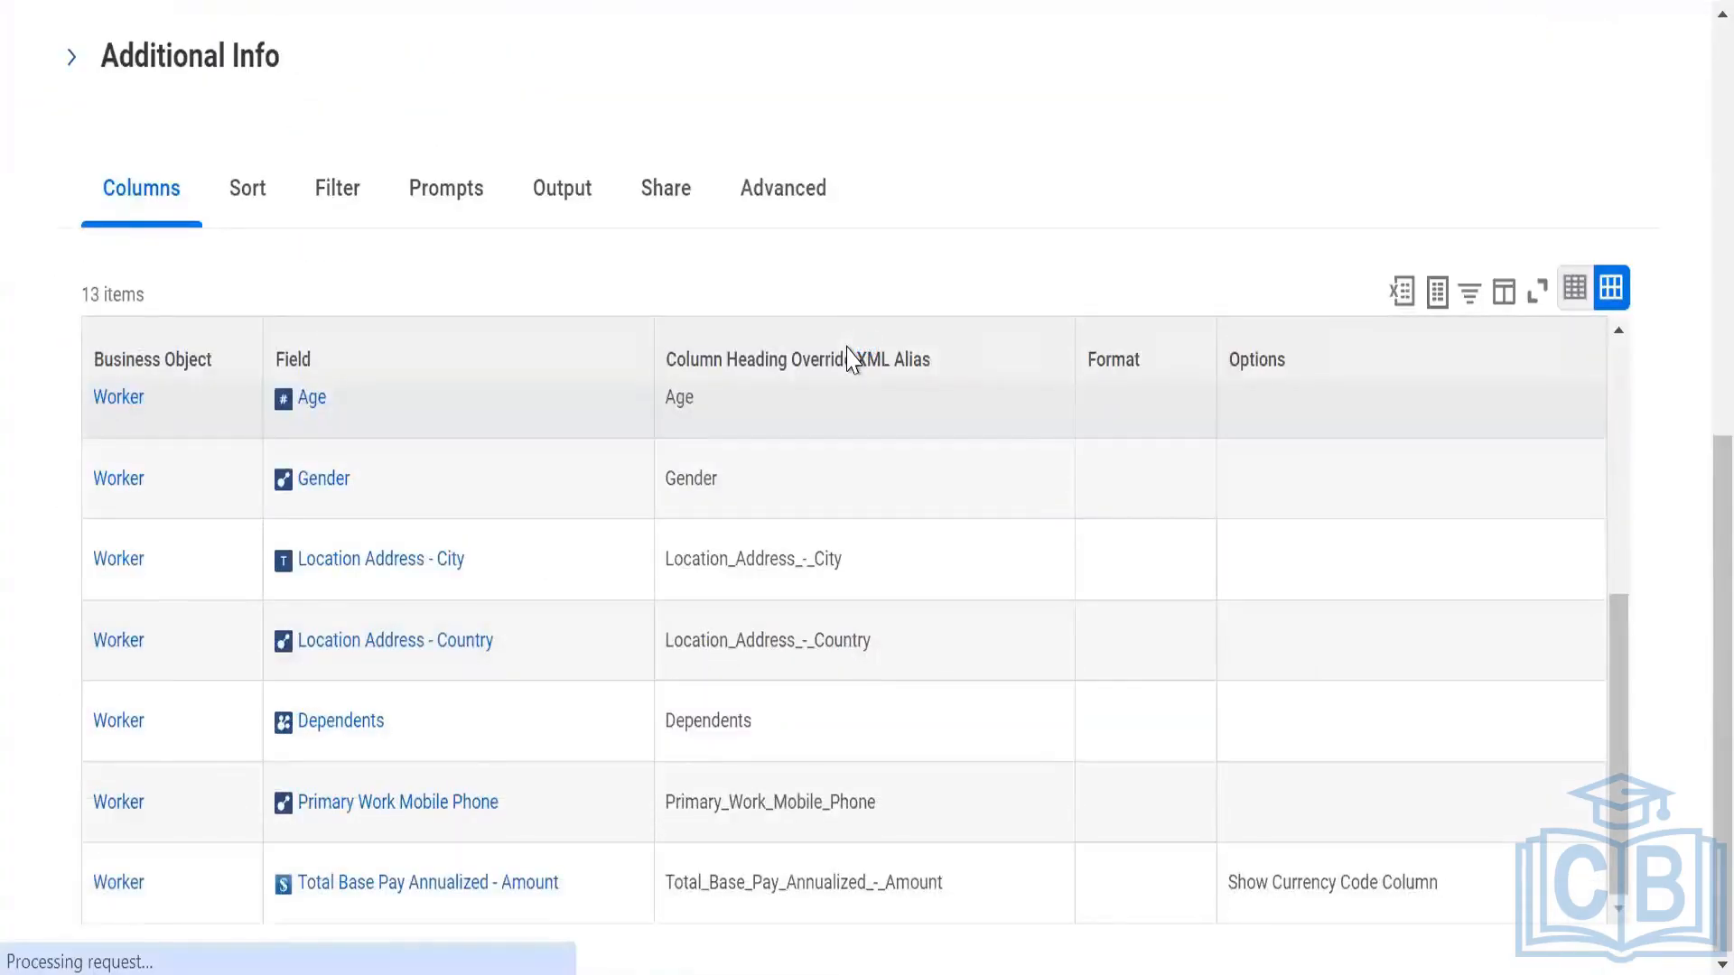
pyautogui.scroll(-10, 836, 337)
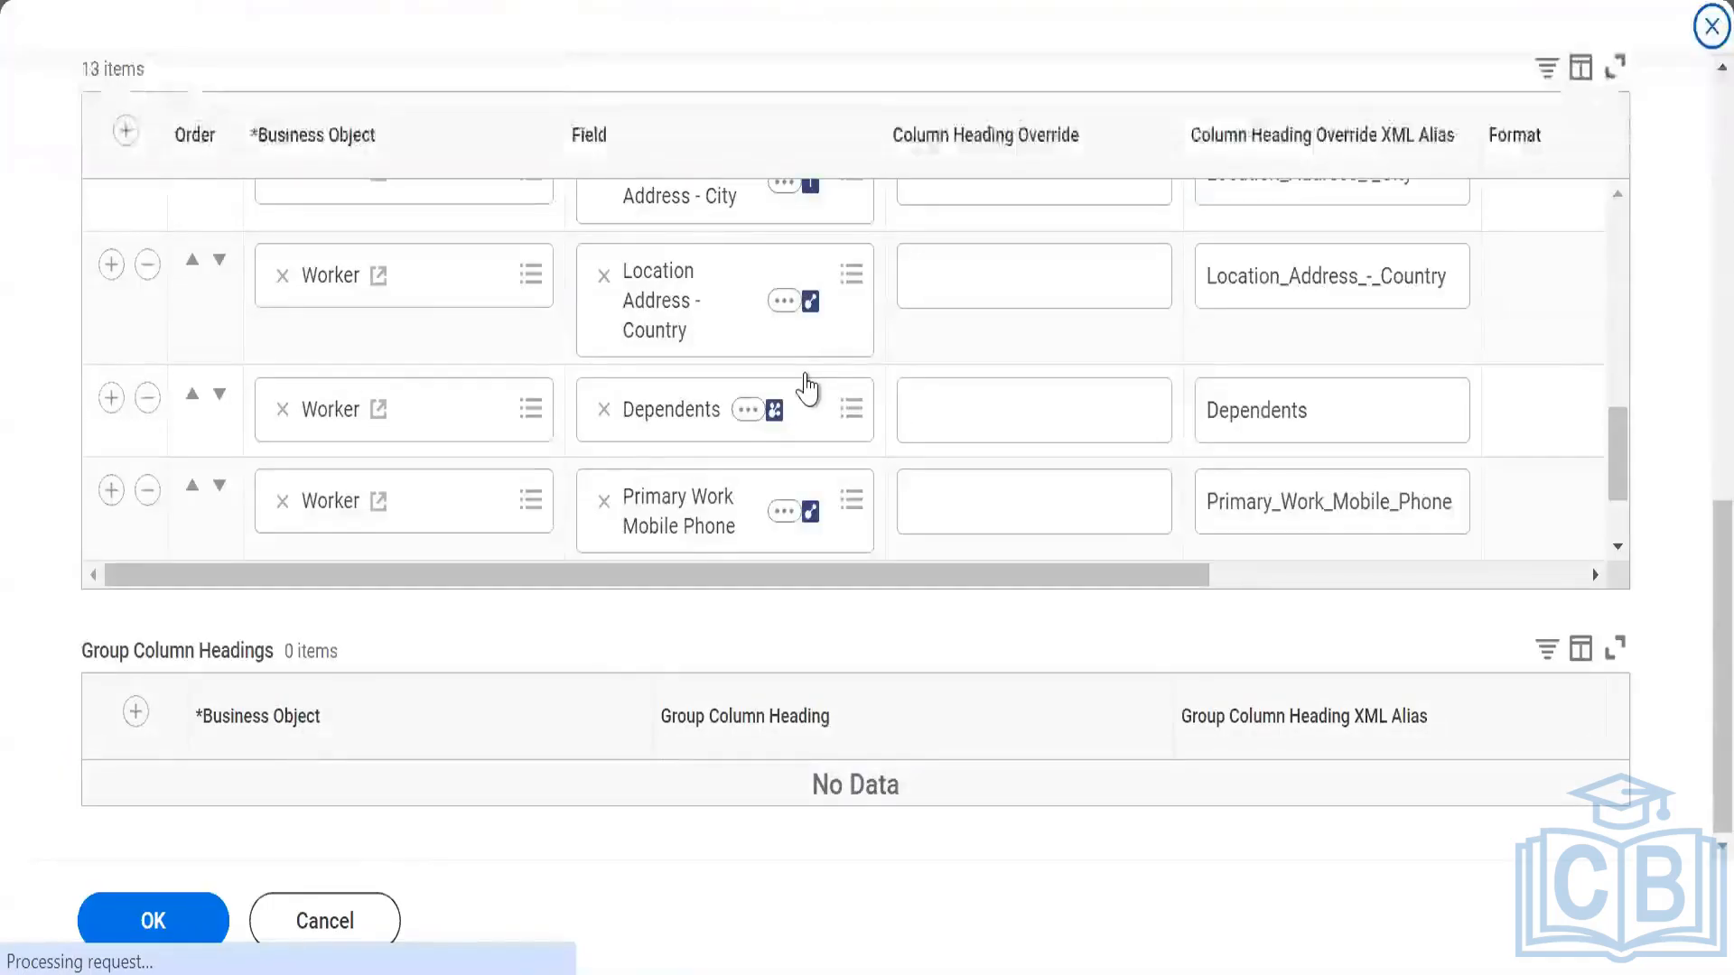
pyautogui.scroll(-2, 806, 388)
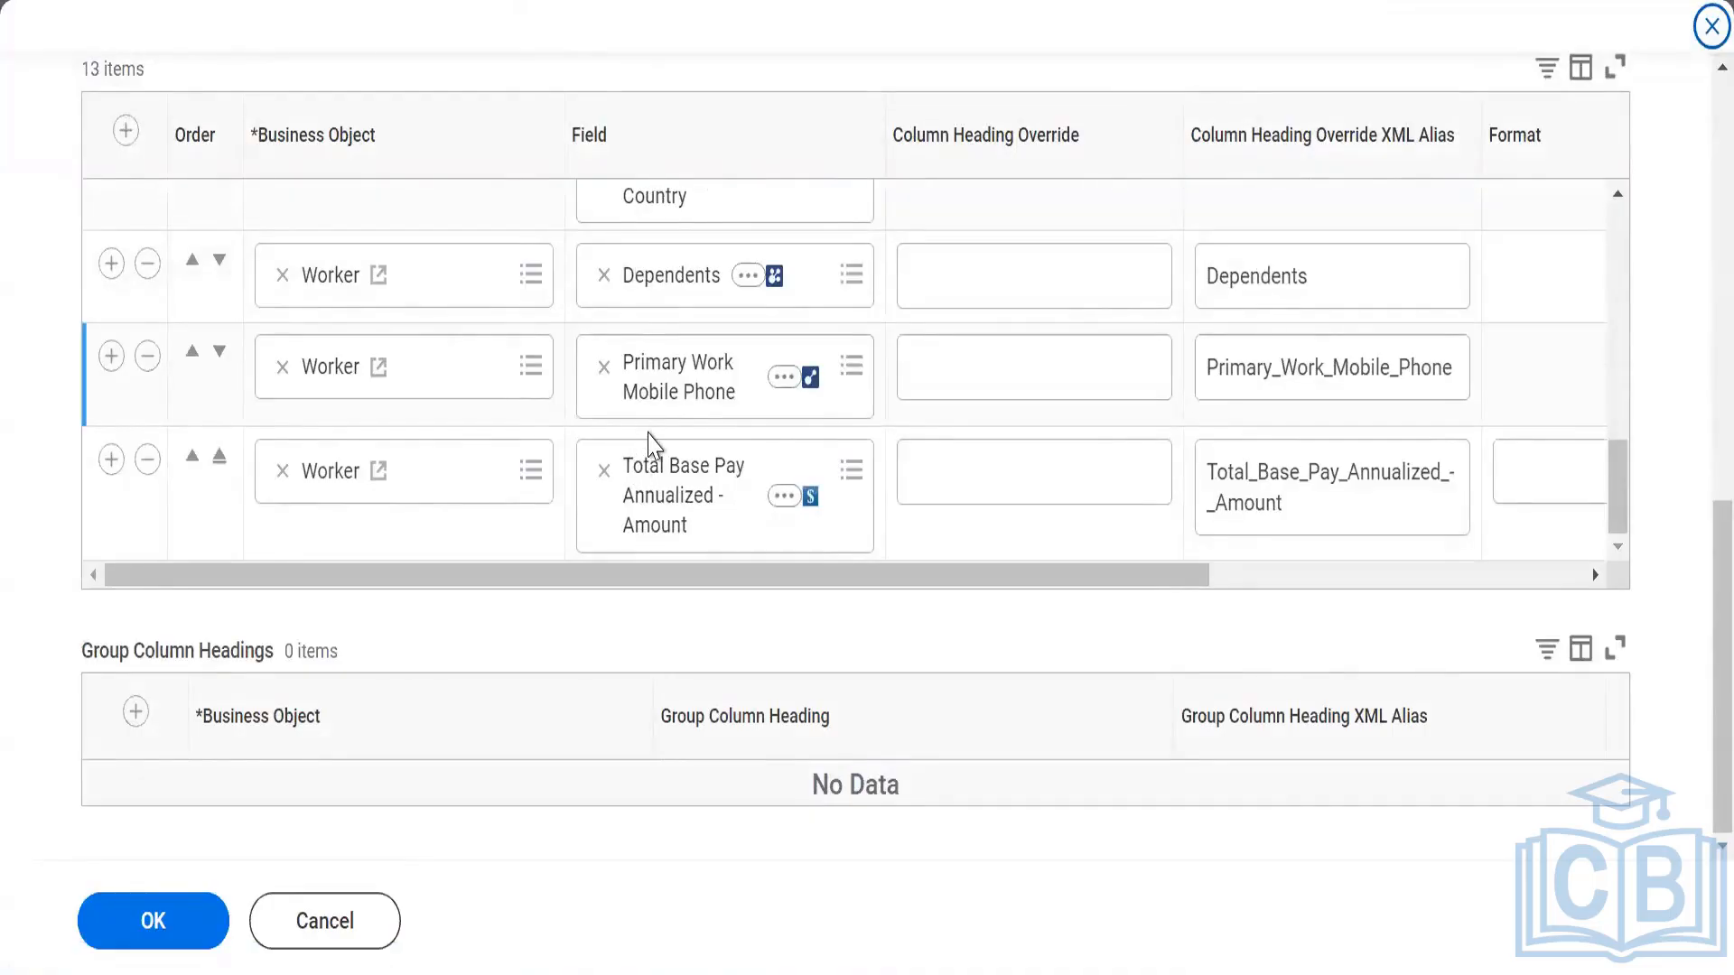
# - View the report field details of Total Base Pay Annualized - Amount and check its field type
pyautogui.click(783, 496)
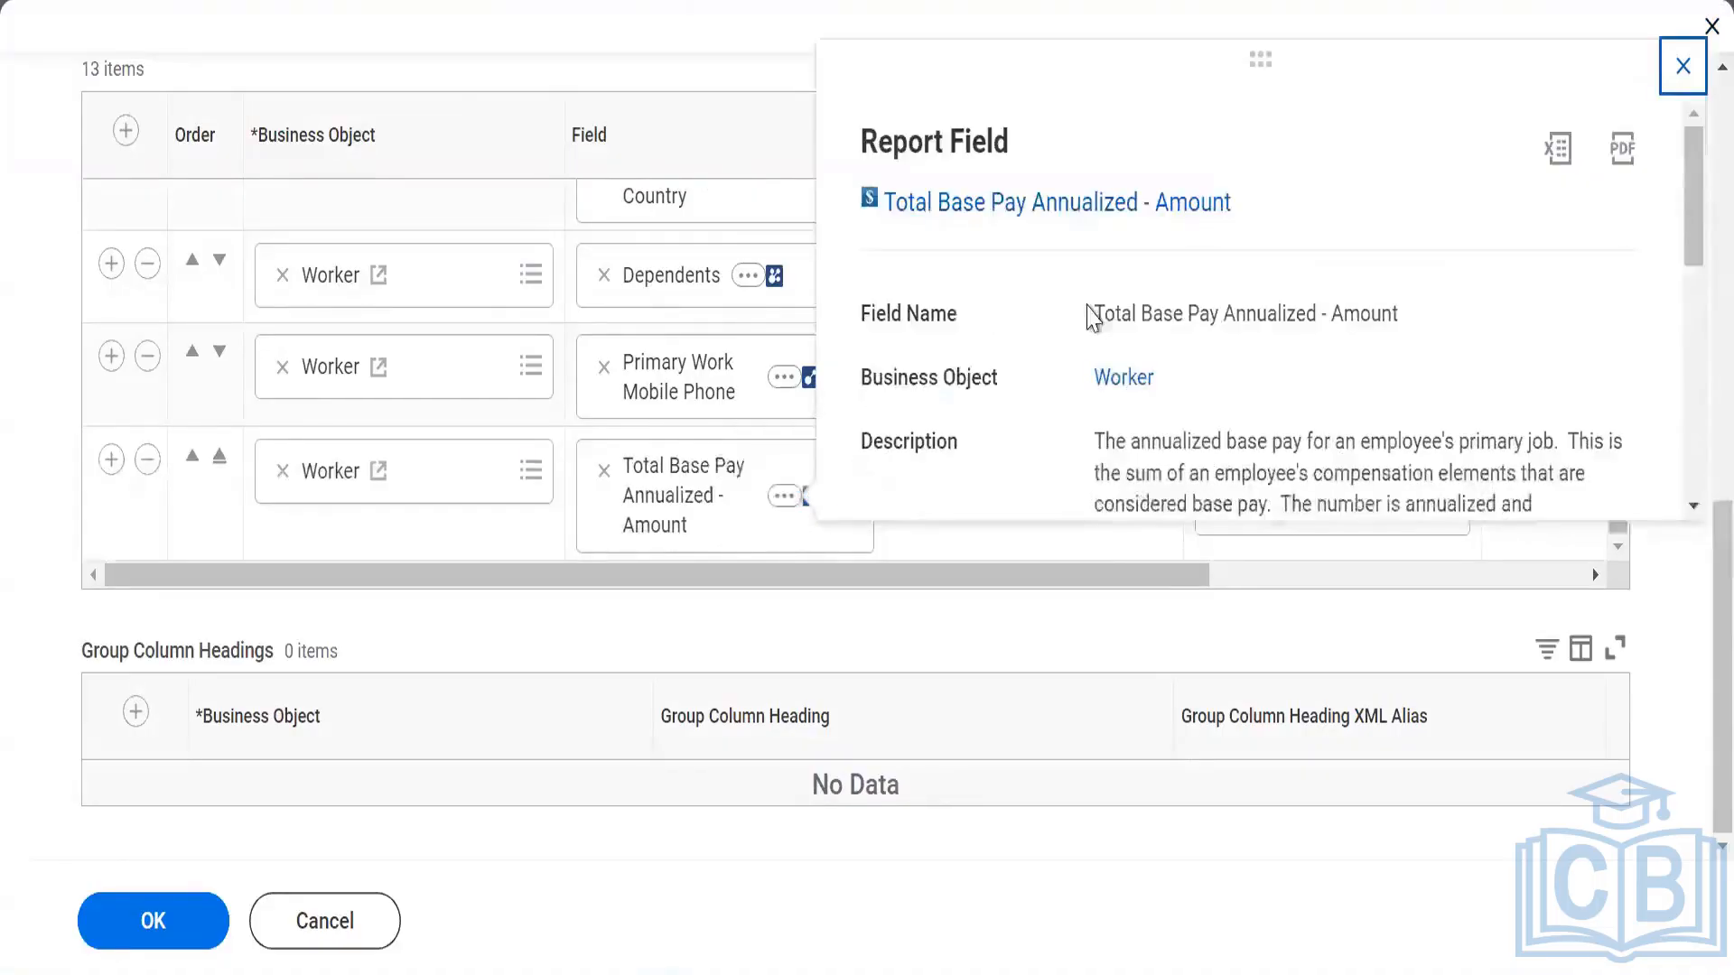
pyautogui.scroll(-5, 1039, 303)
pyautogui.scroll(4, 1046, 310)
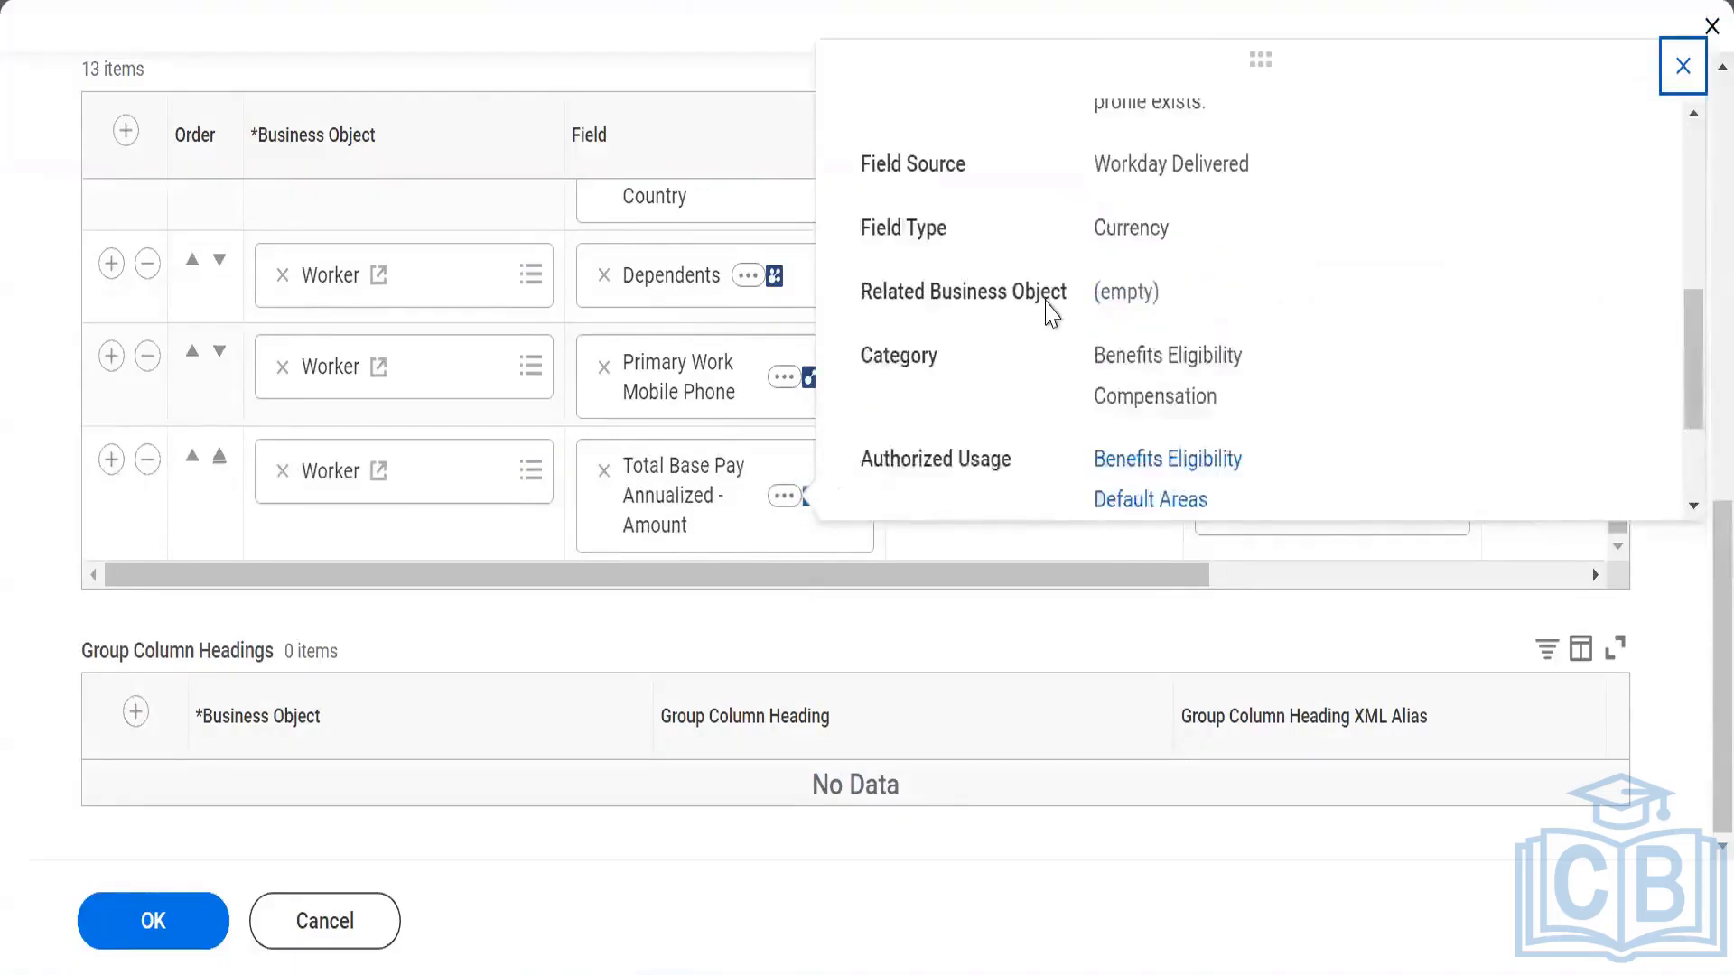
pyautogui.moveTo(863, 395); pyautogui.dragTo(1192, 404)
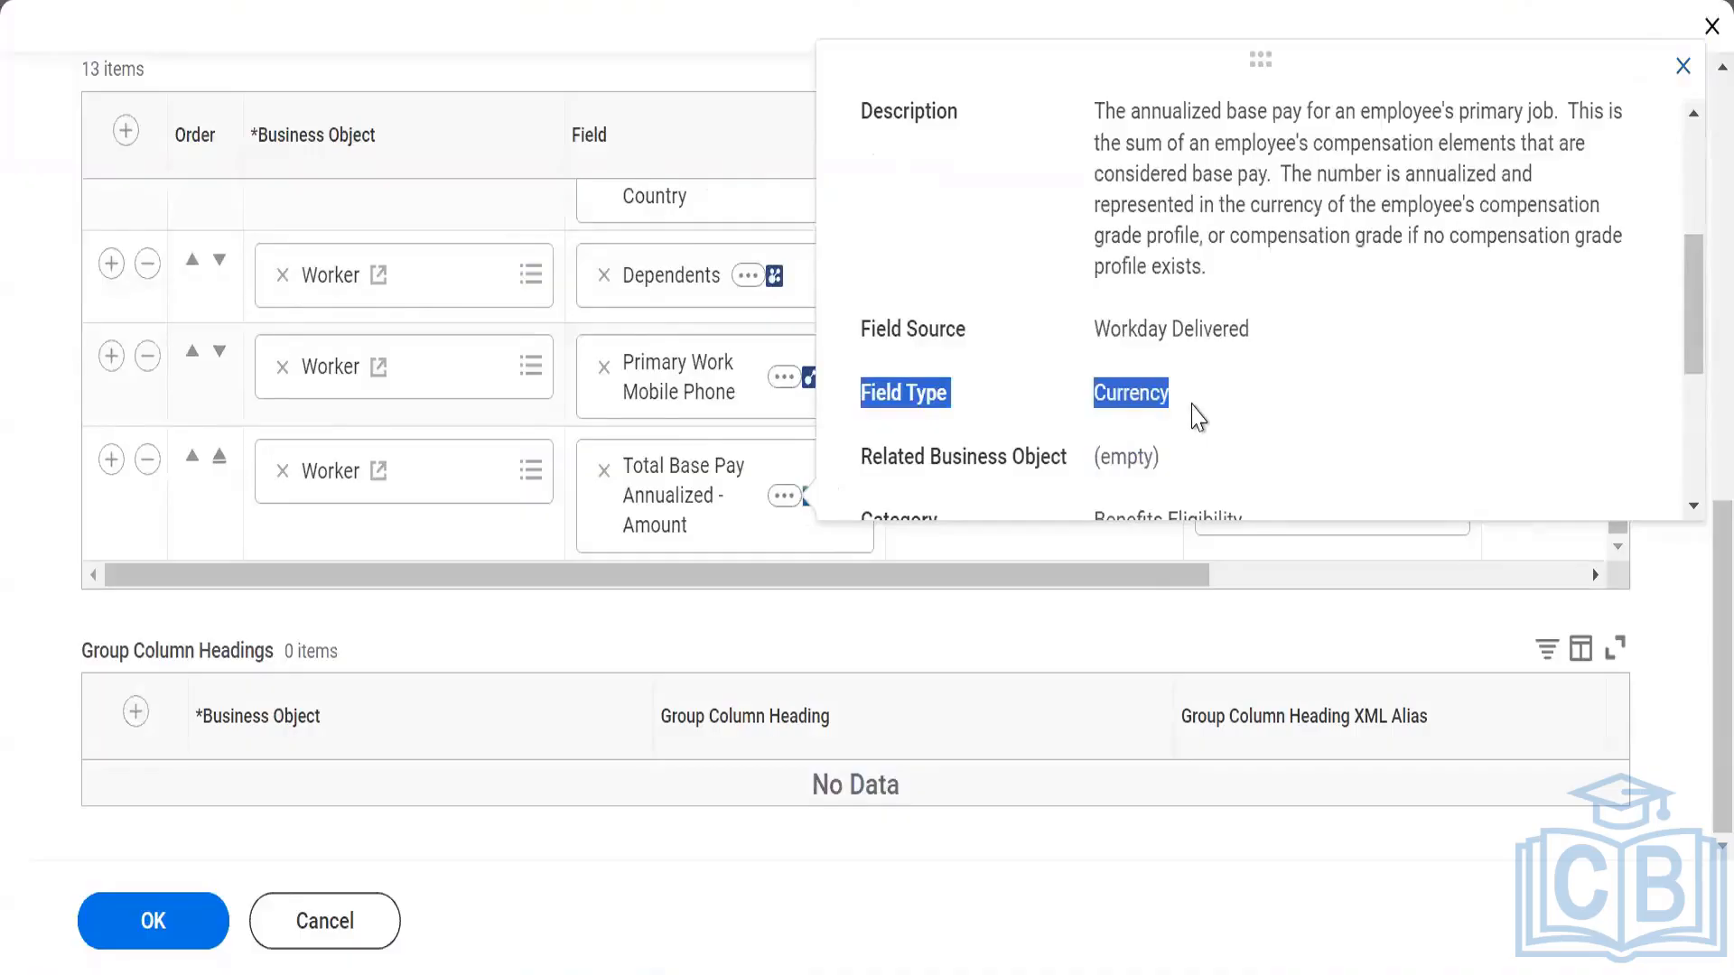
pyautogui.click(1138, 669)
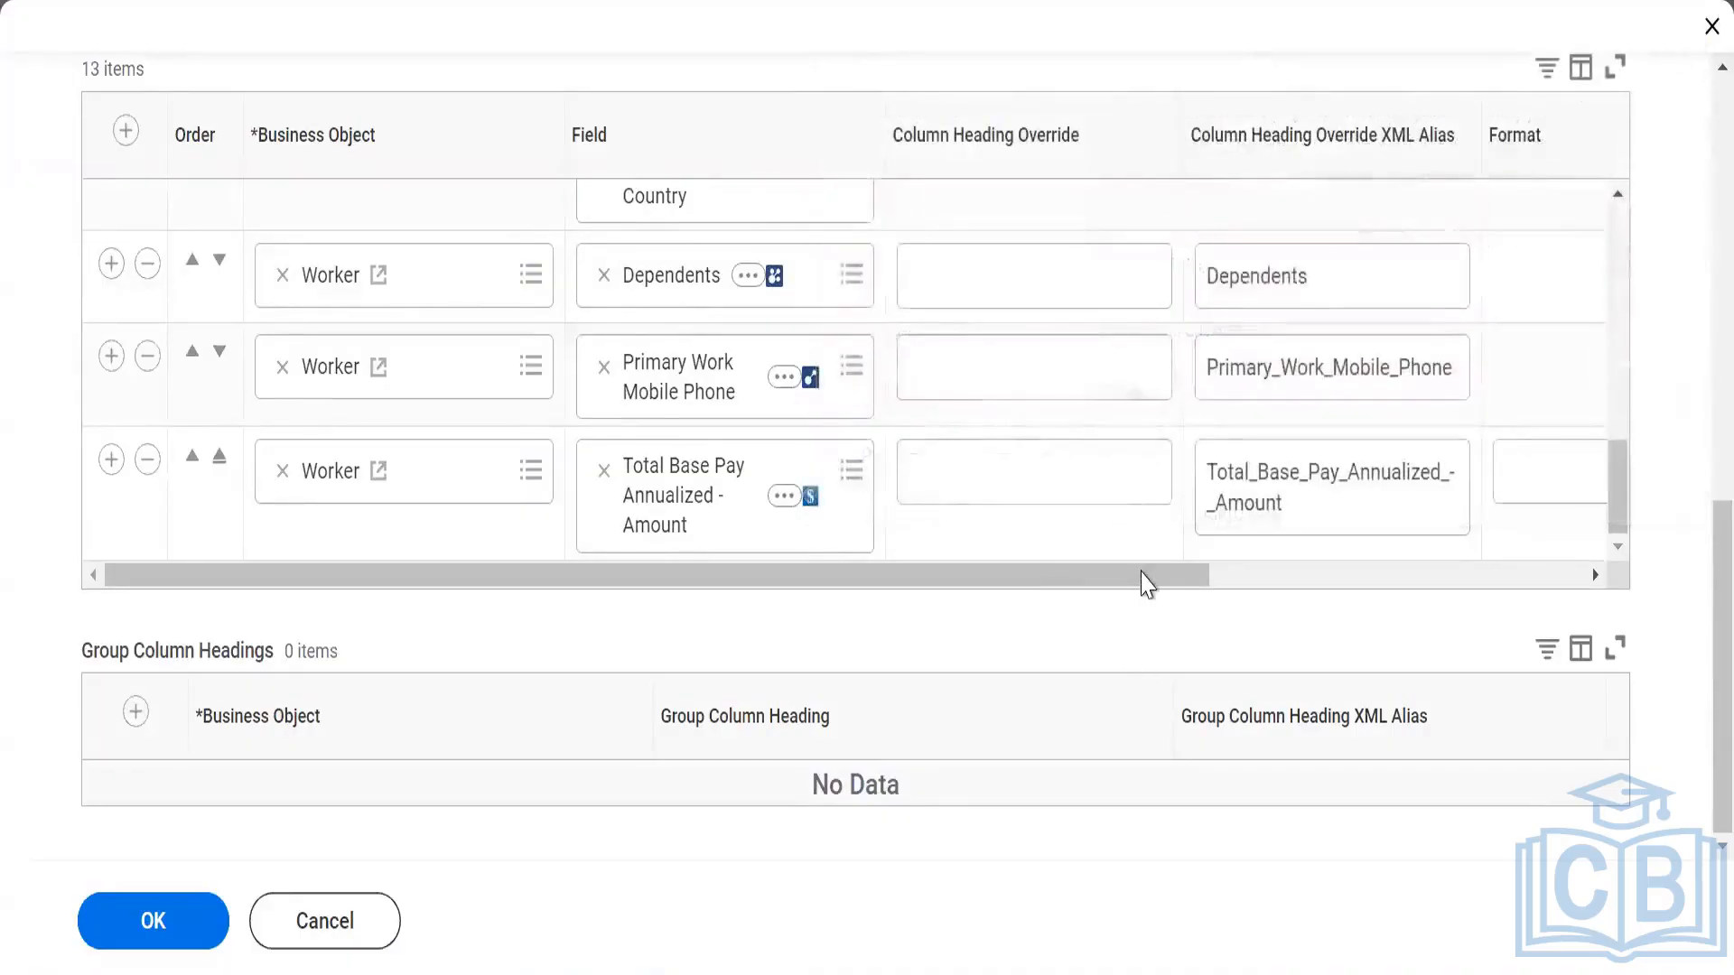
# - Inspect the valid column options for Total Base Pay Annualized - Amount, including Show Currency Code Column
pyautogui.click(1398, 576)
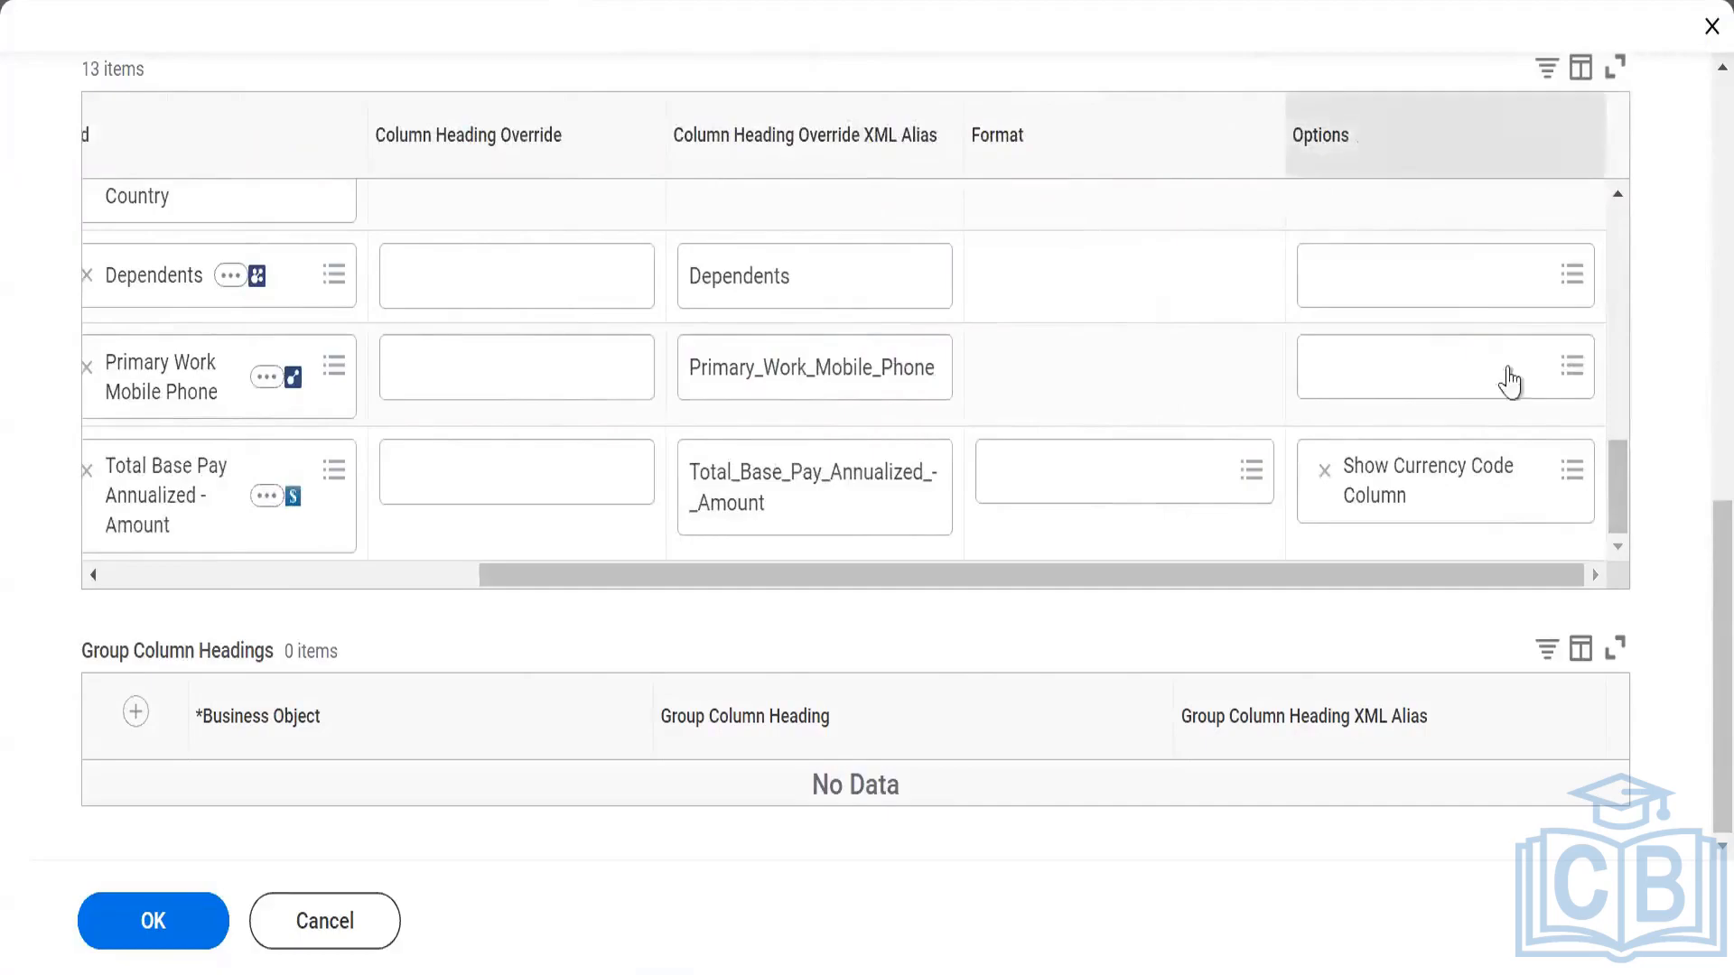
pyautogui.click(1544, 503)
pyautogui.click(1563, 502)
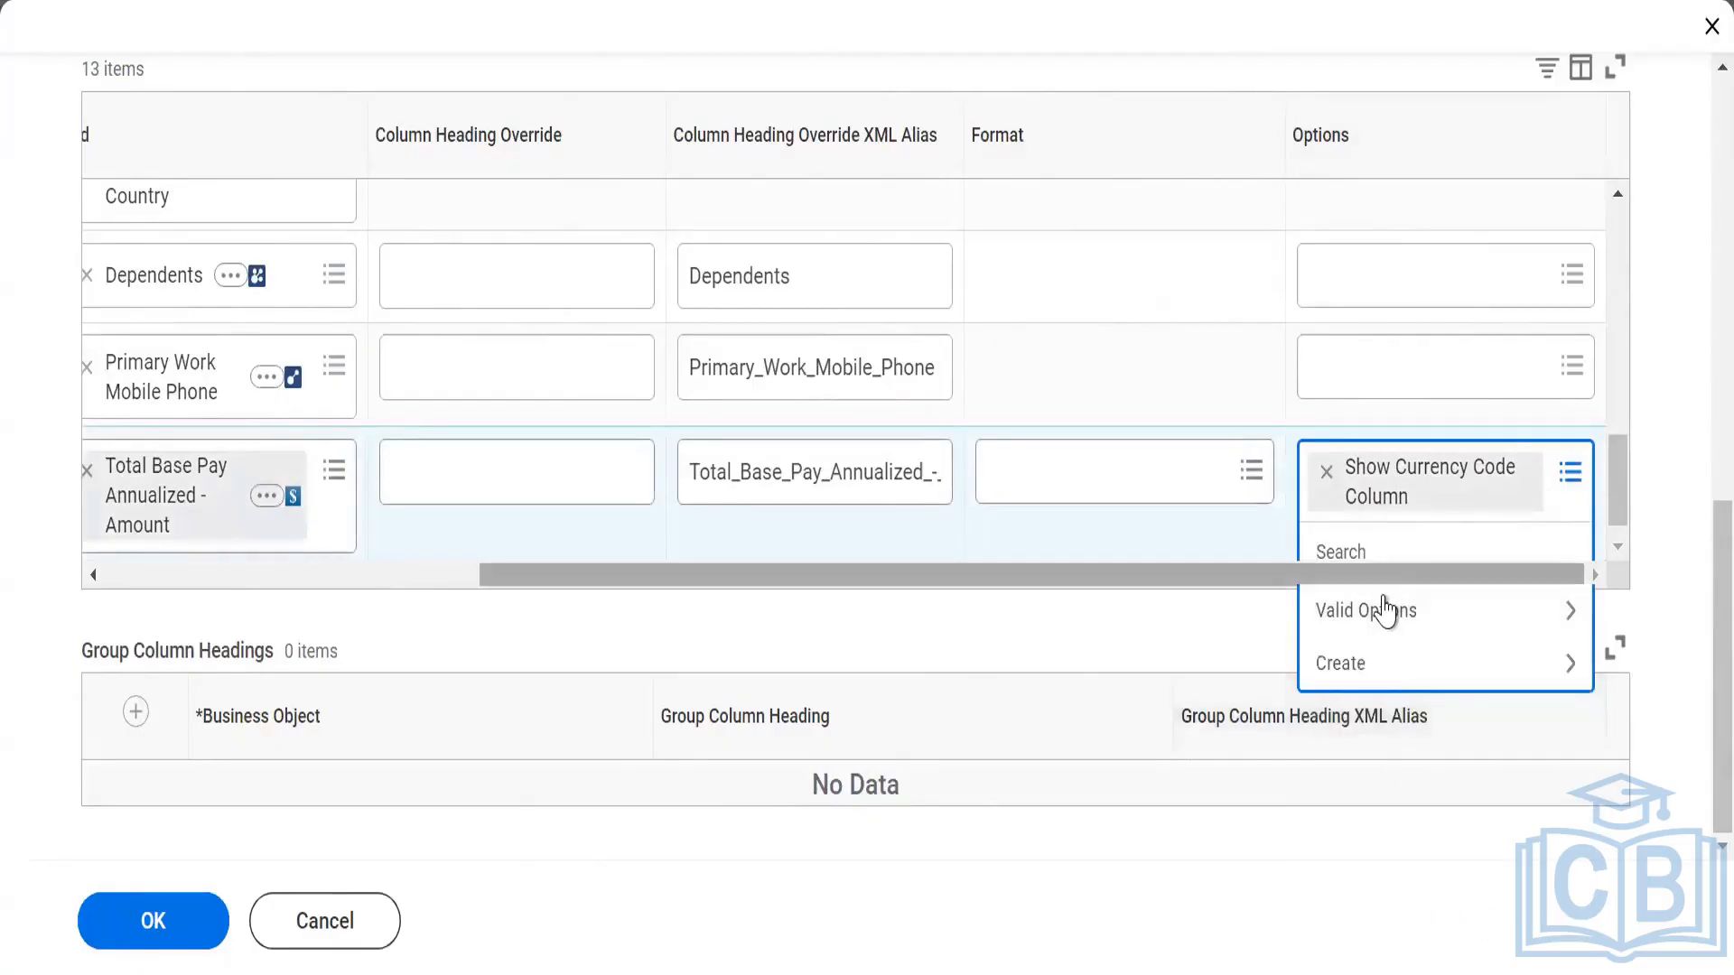
pyautogui.click(1386, 610)
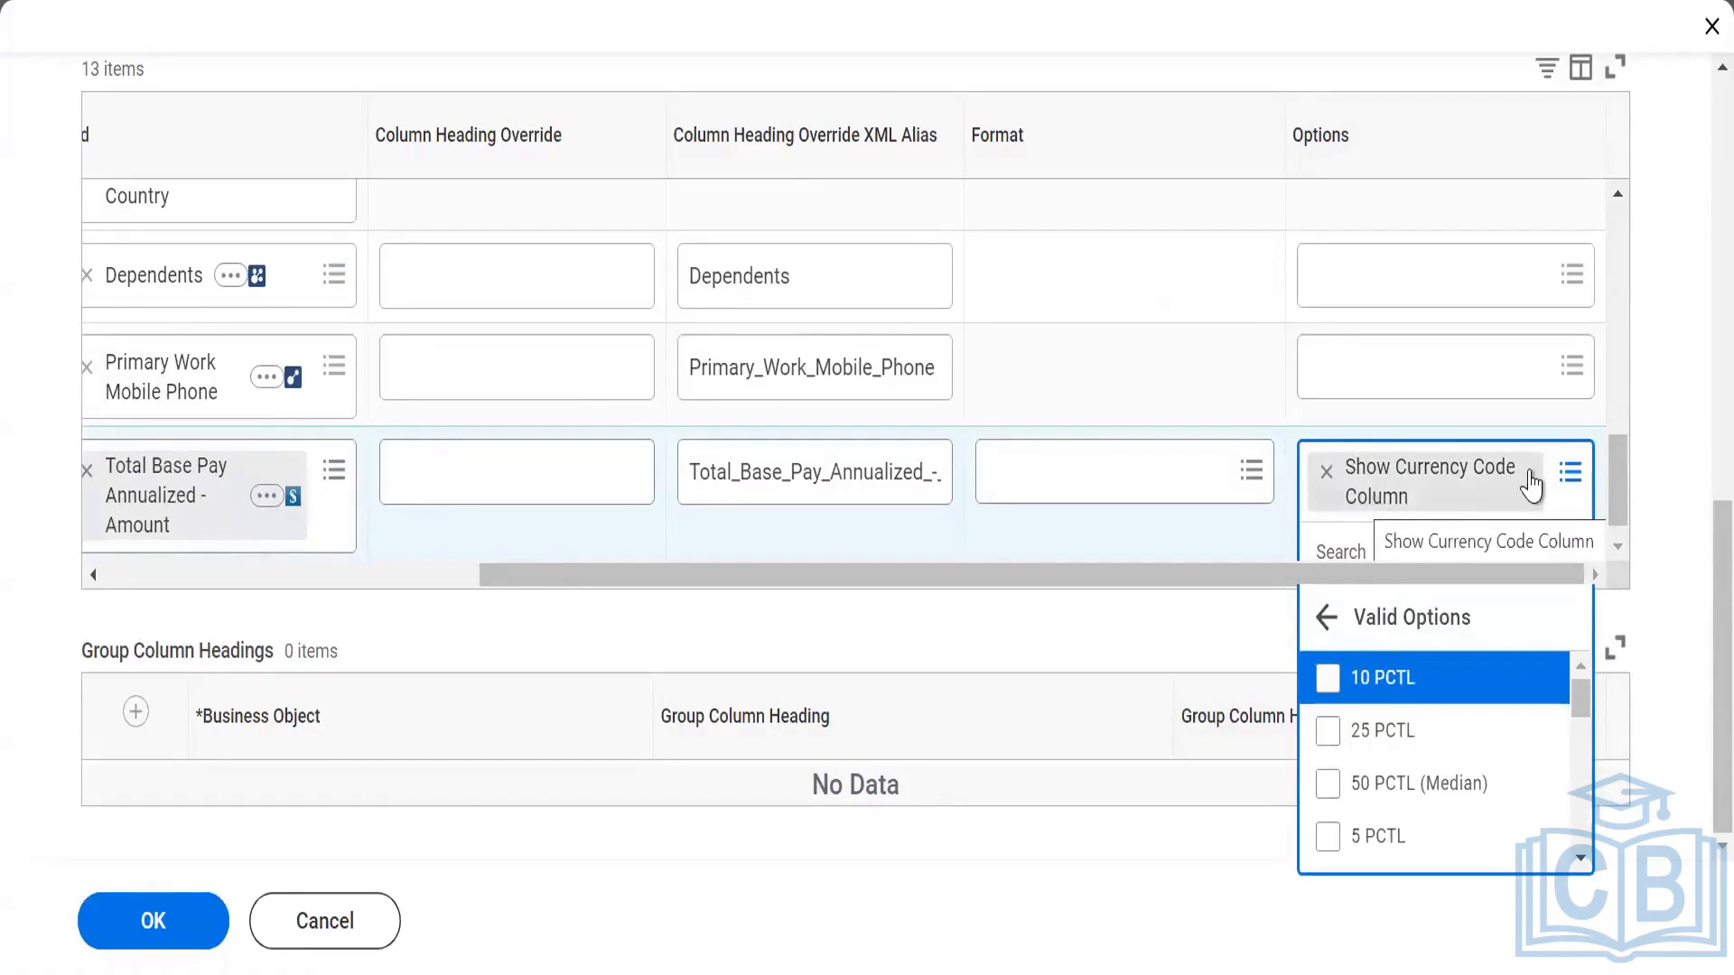
pyautogui.scroll(-5, 1504, 722)
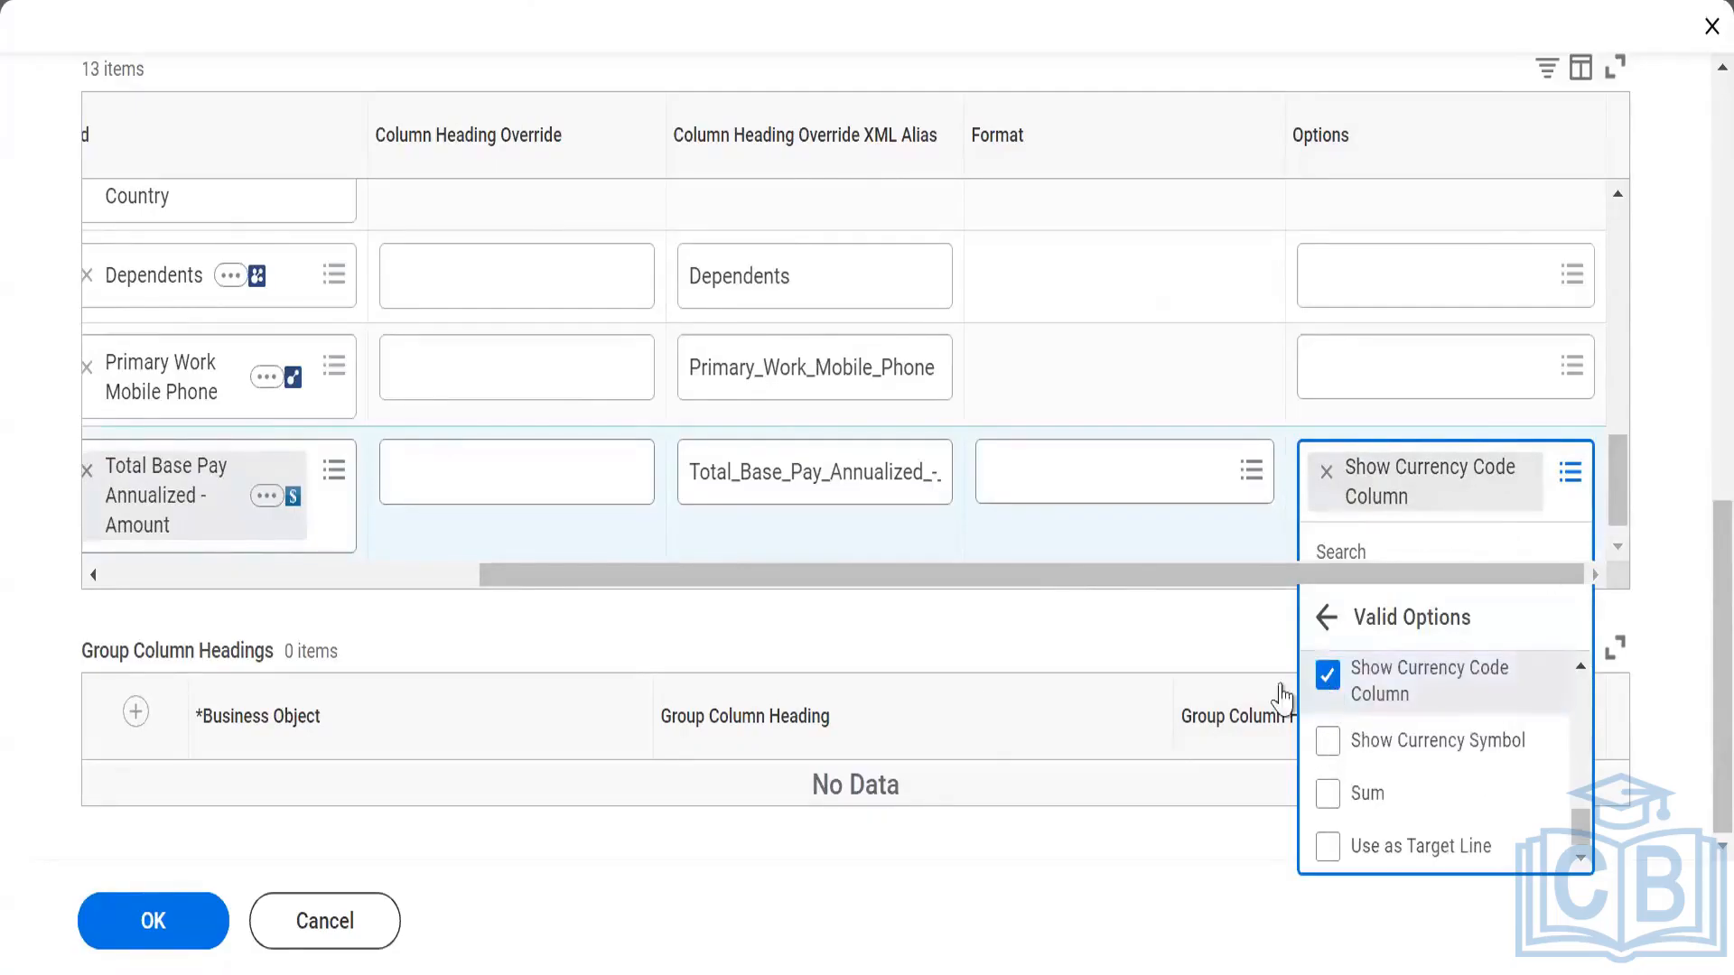
pyautogui.click(890, 619)
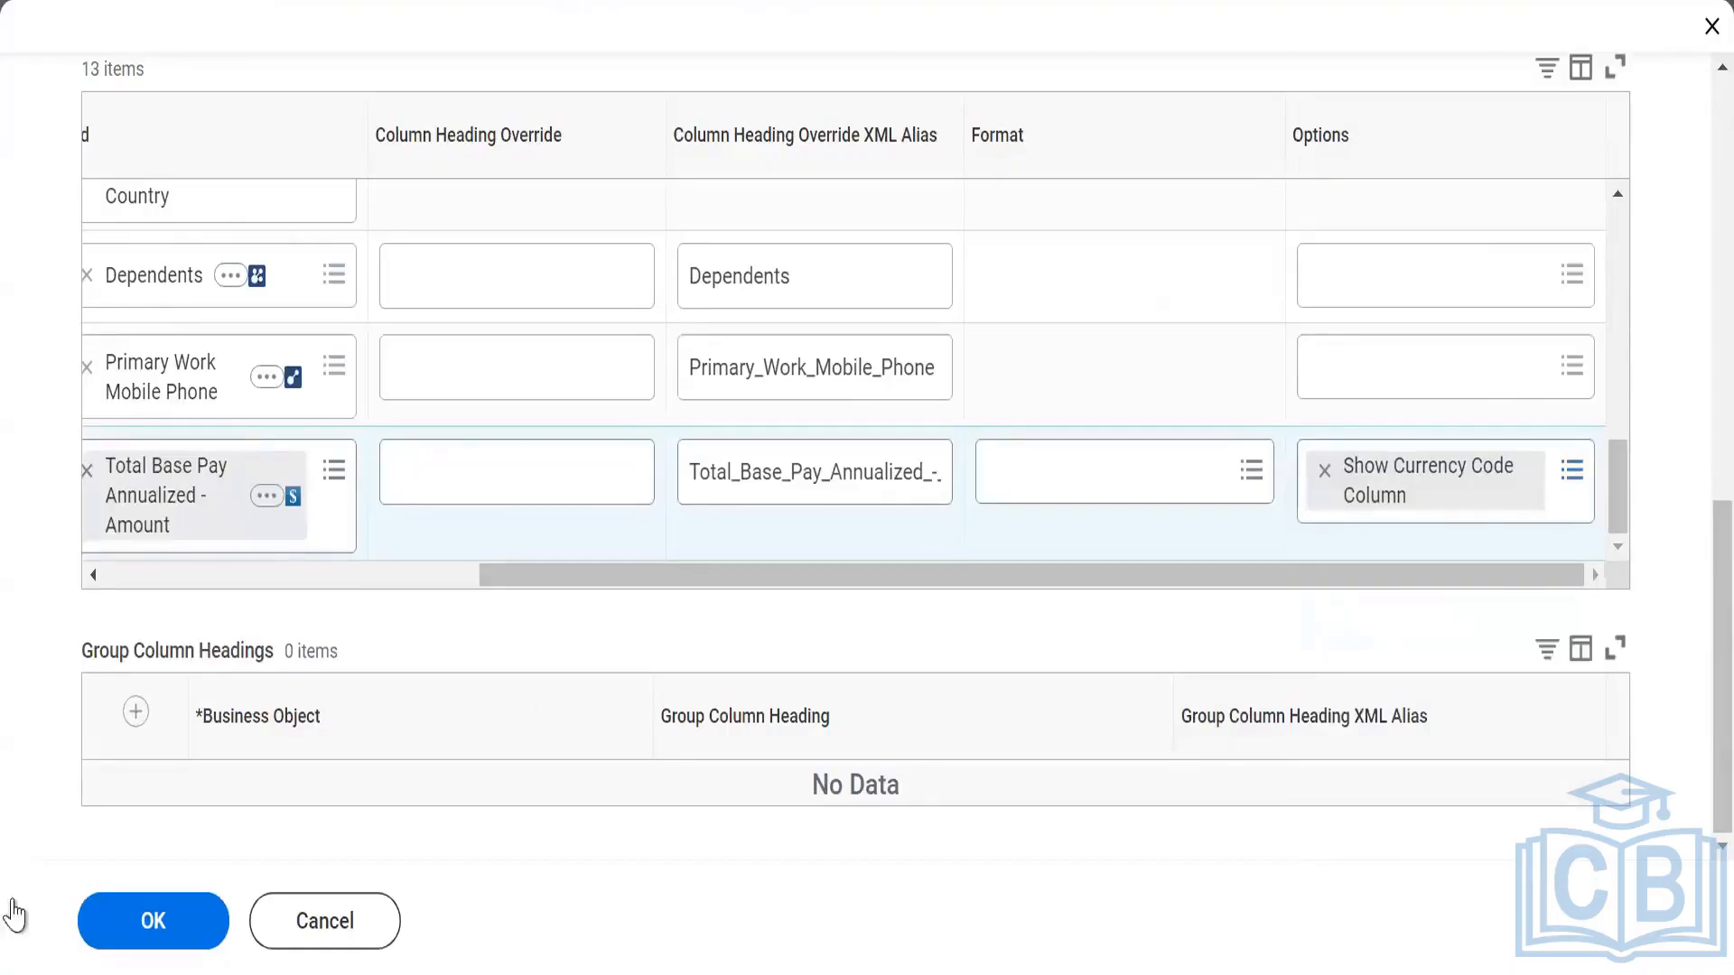
# - Try to save the DV Worker Data report and view the details of the validation errors and alerts
pyautogui.click(188, 908)
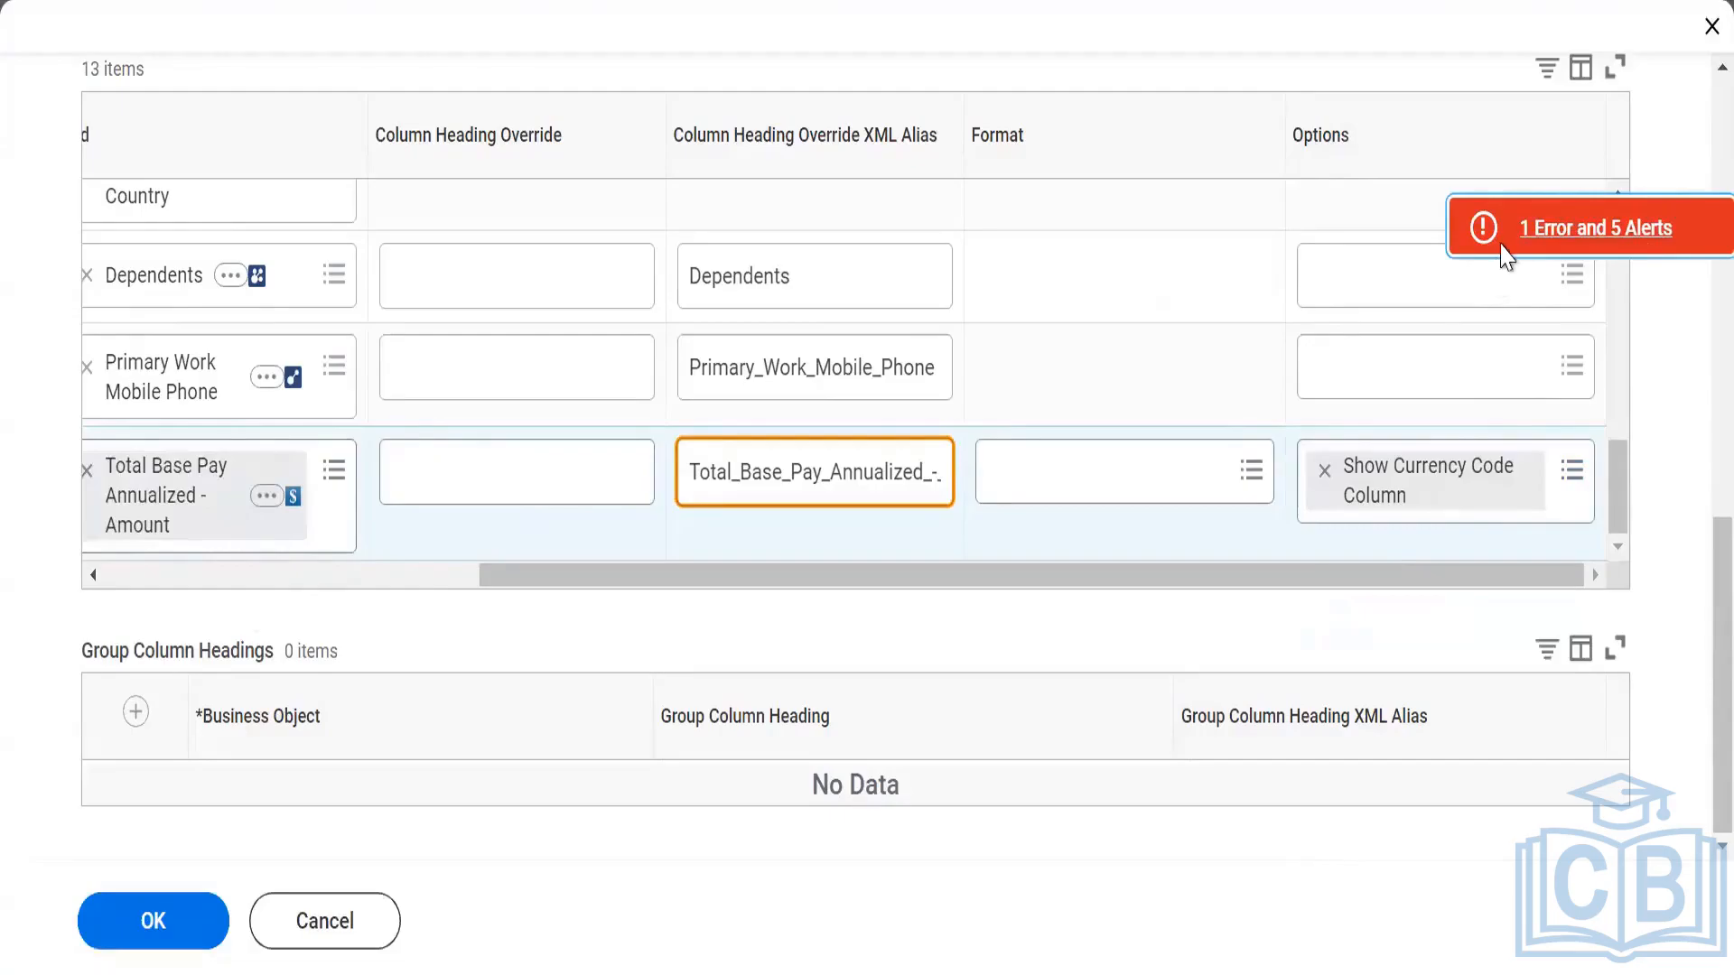
pyautogui.click(1501, 245)
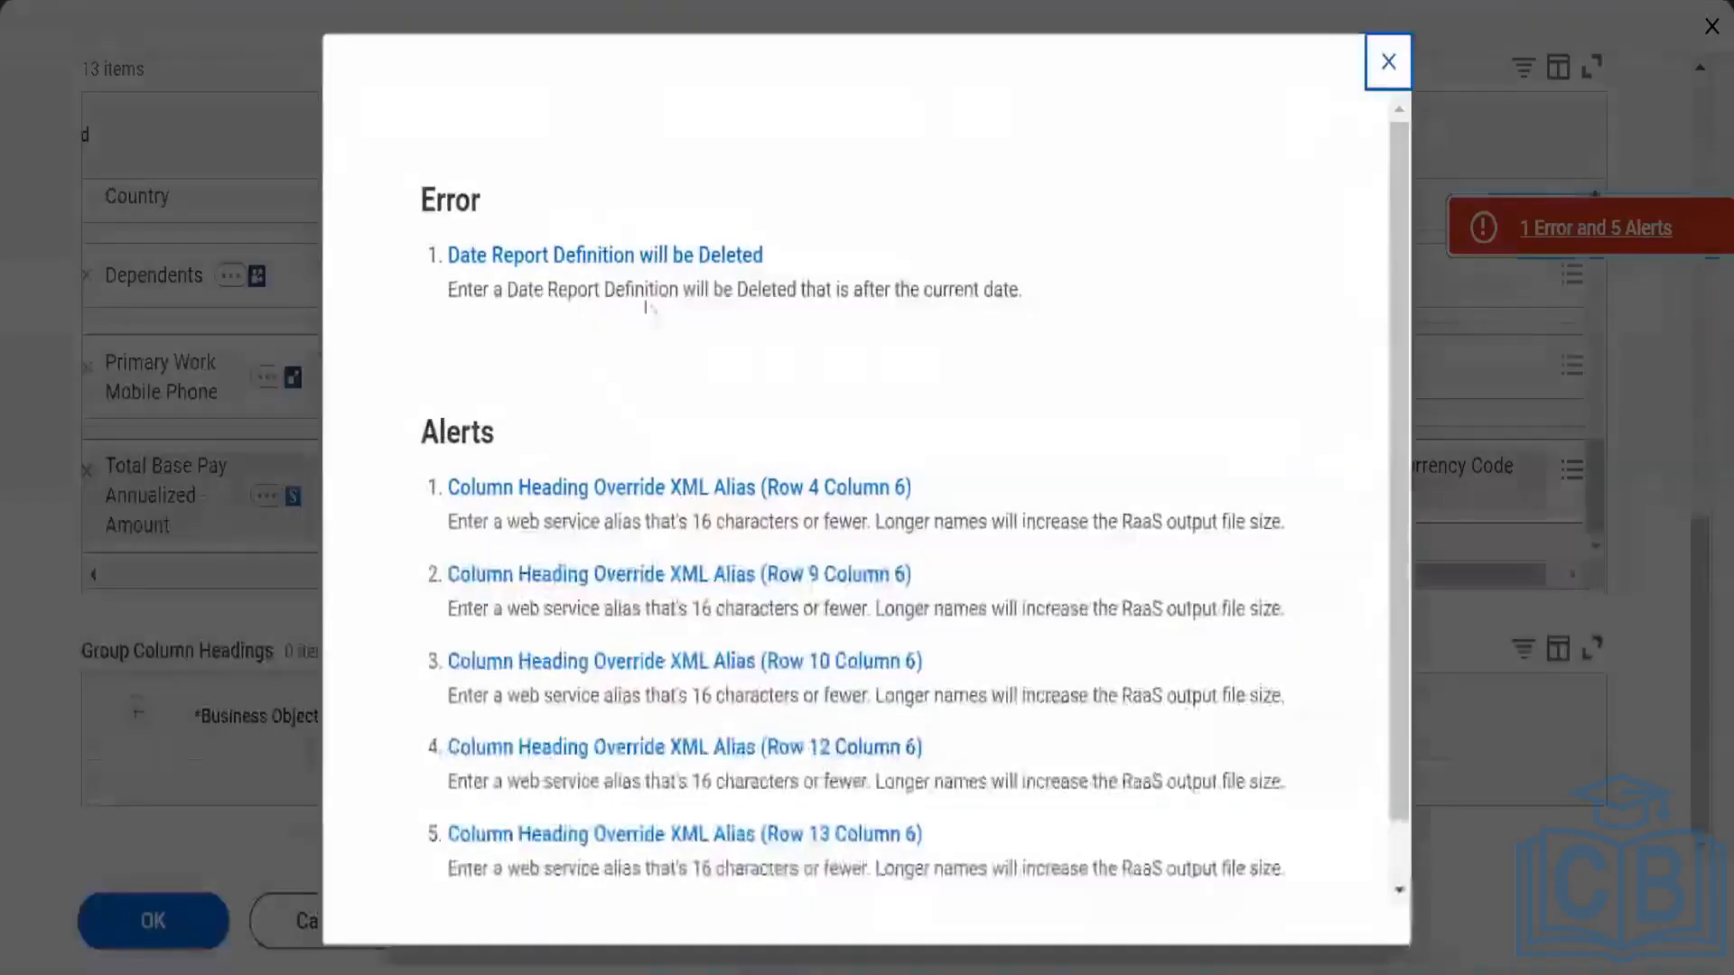
pyautogui.click(1371, 69)
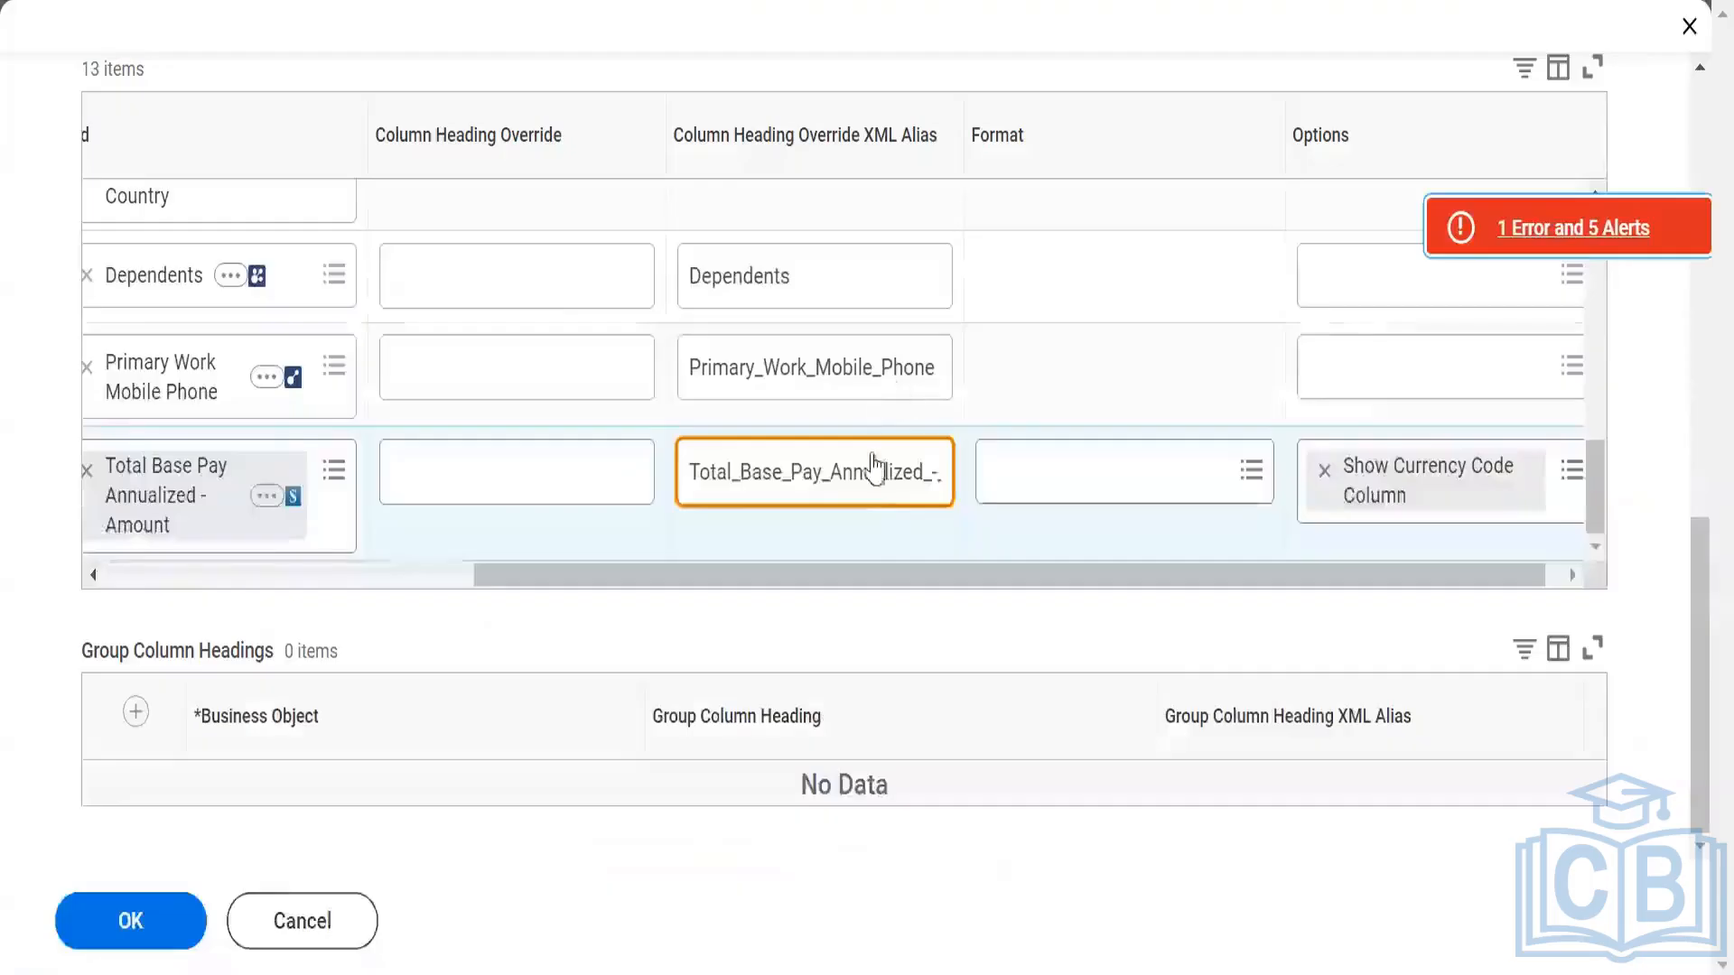
# - Check the temporary report deletion notice for DV Worker Data and cancel editing the report
pyautogui.moveTo(564, 578); pyautogui.dragTo(239, 516)
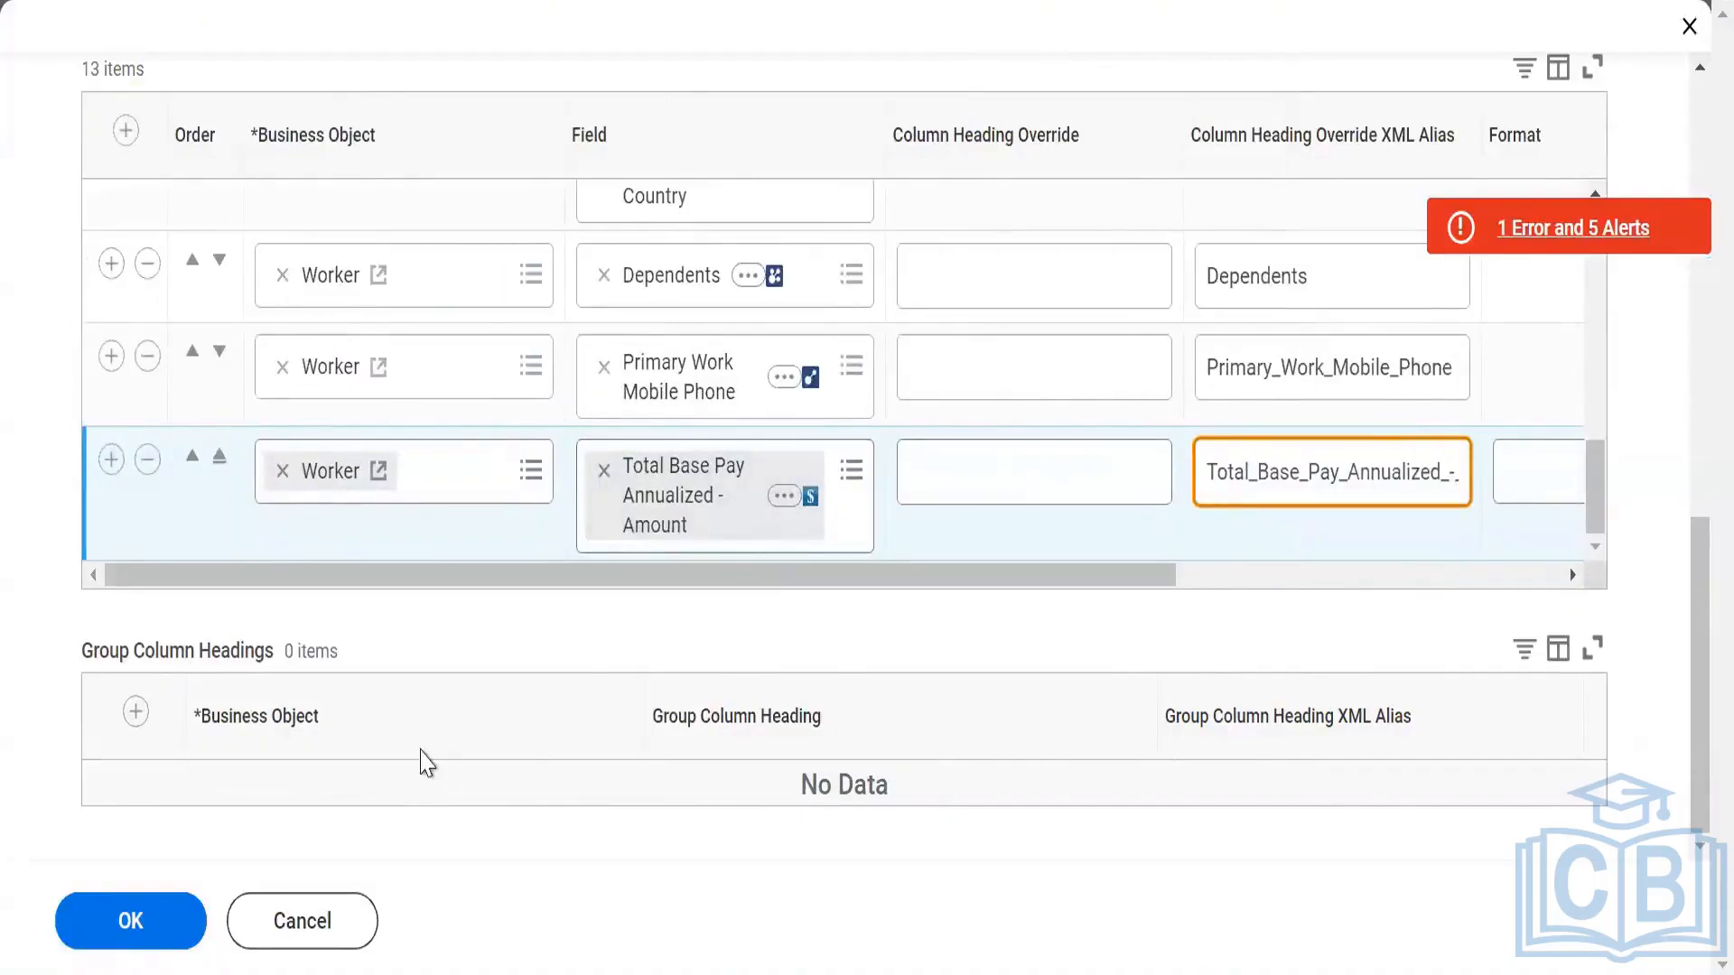
pyautogui.scroll(10, 273, 578)
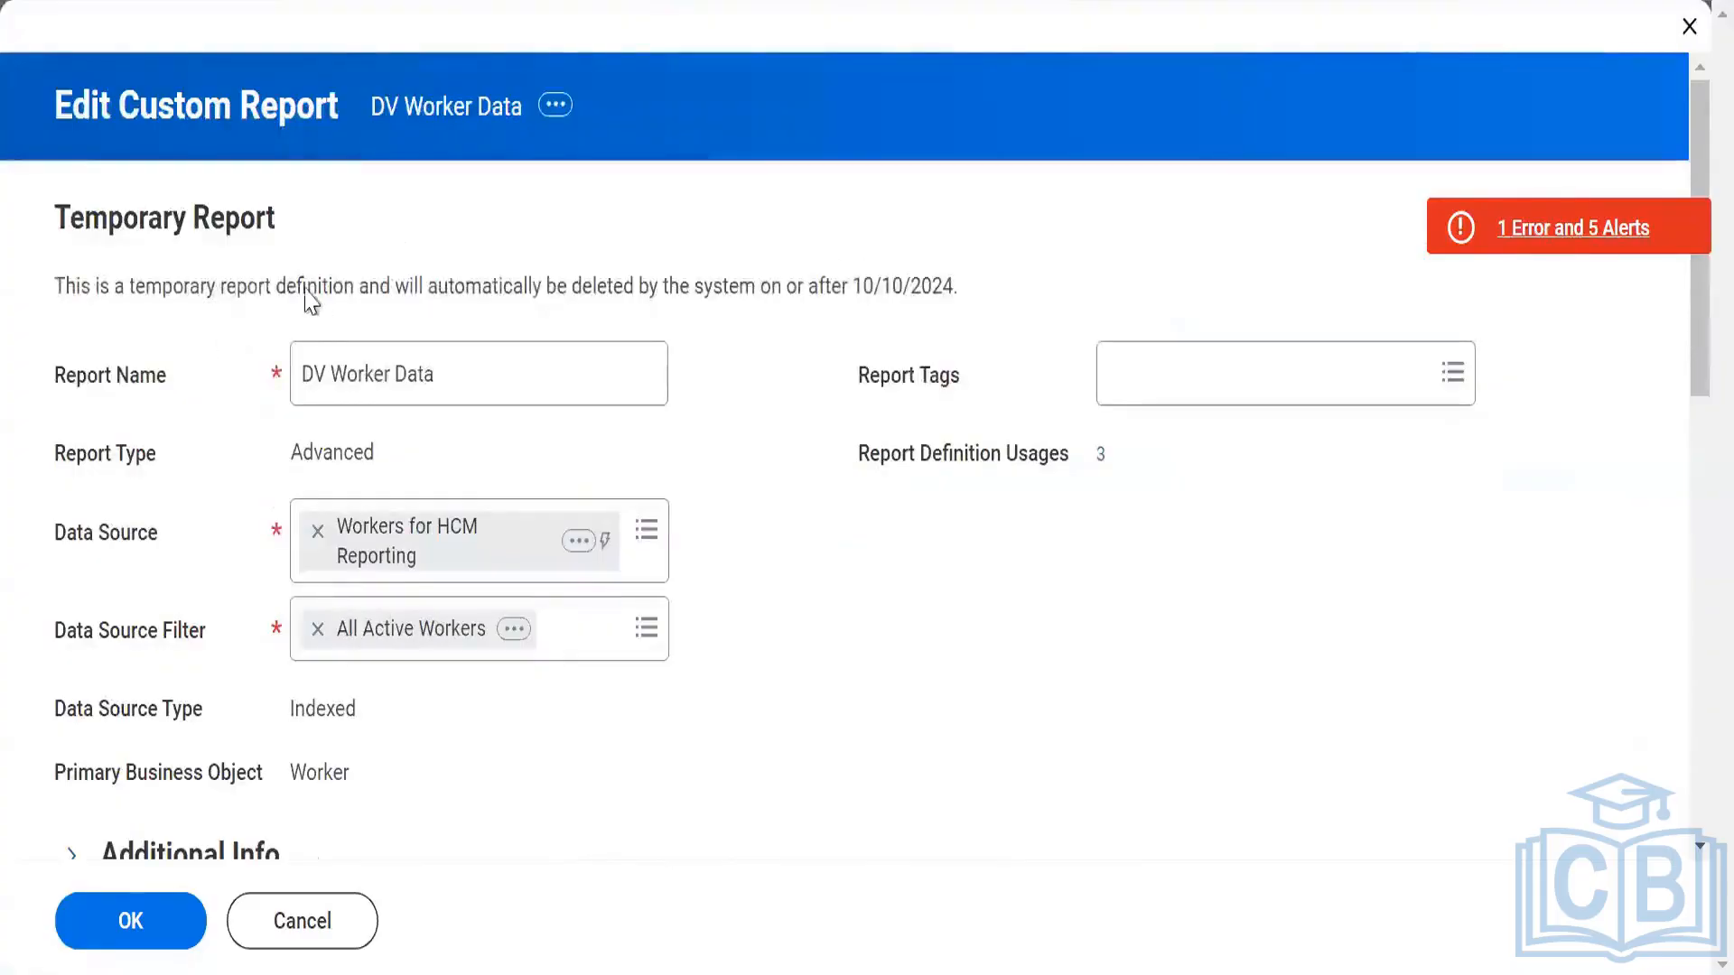
pyautogui.moveTo(209, 285); pyautogui.dragTo(885, 307)
pyautogui.scroll(-10, 414, 870)
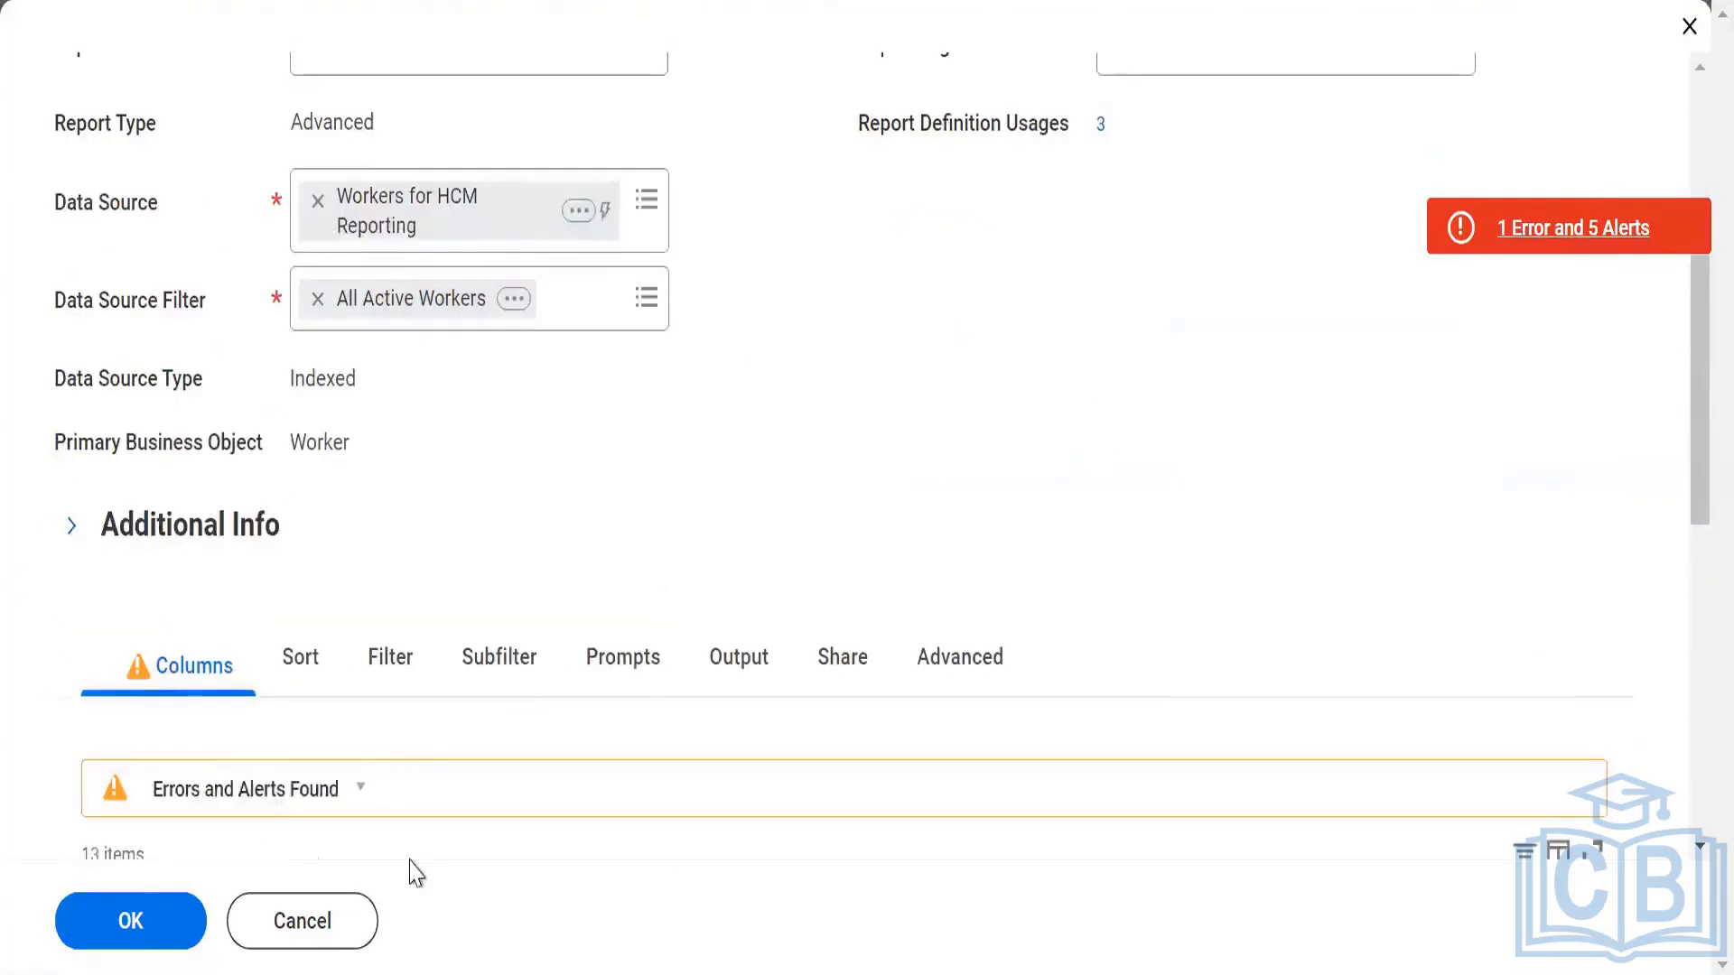
pyautogui.click(310, 937)
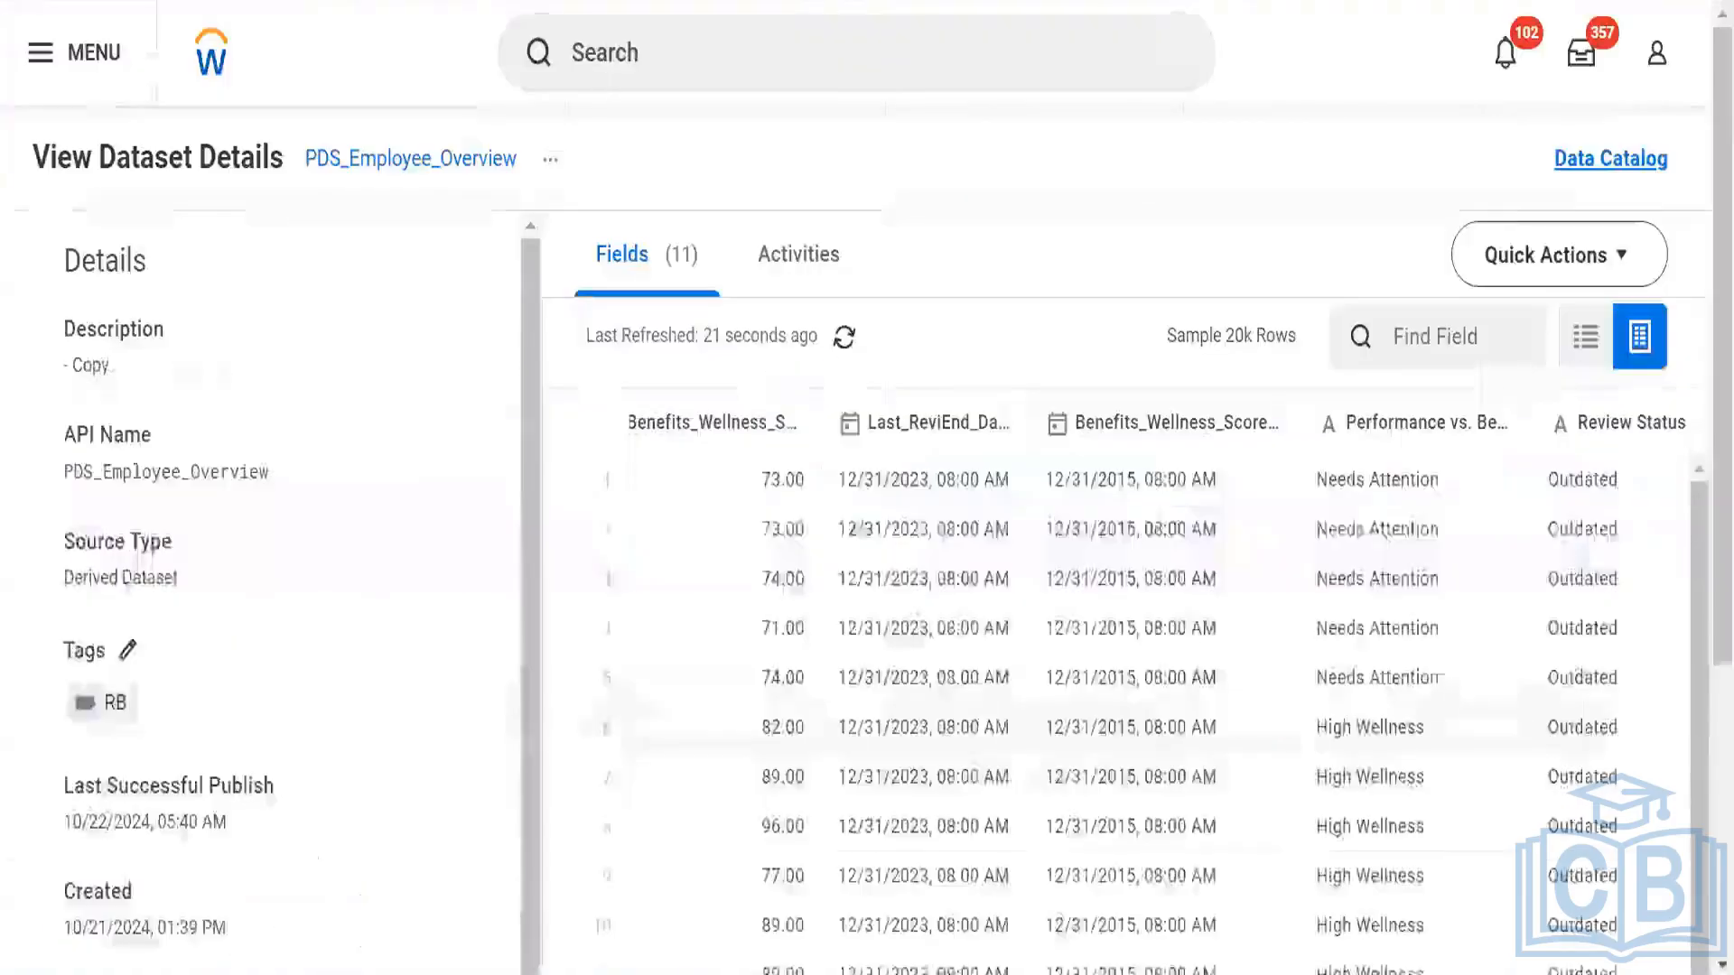
# - Search for "rd: dv worker" and open the DV Worker Data report definition to look over its settings and columns
pyautogui.click(640, 45)
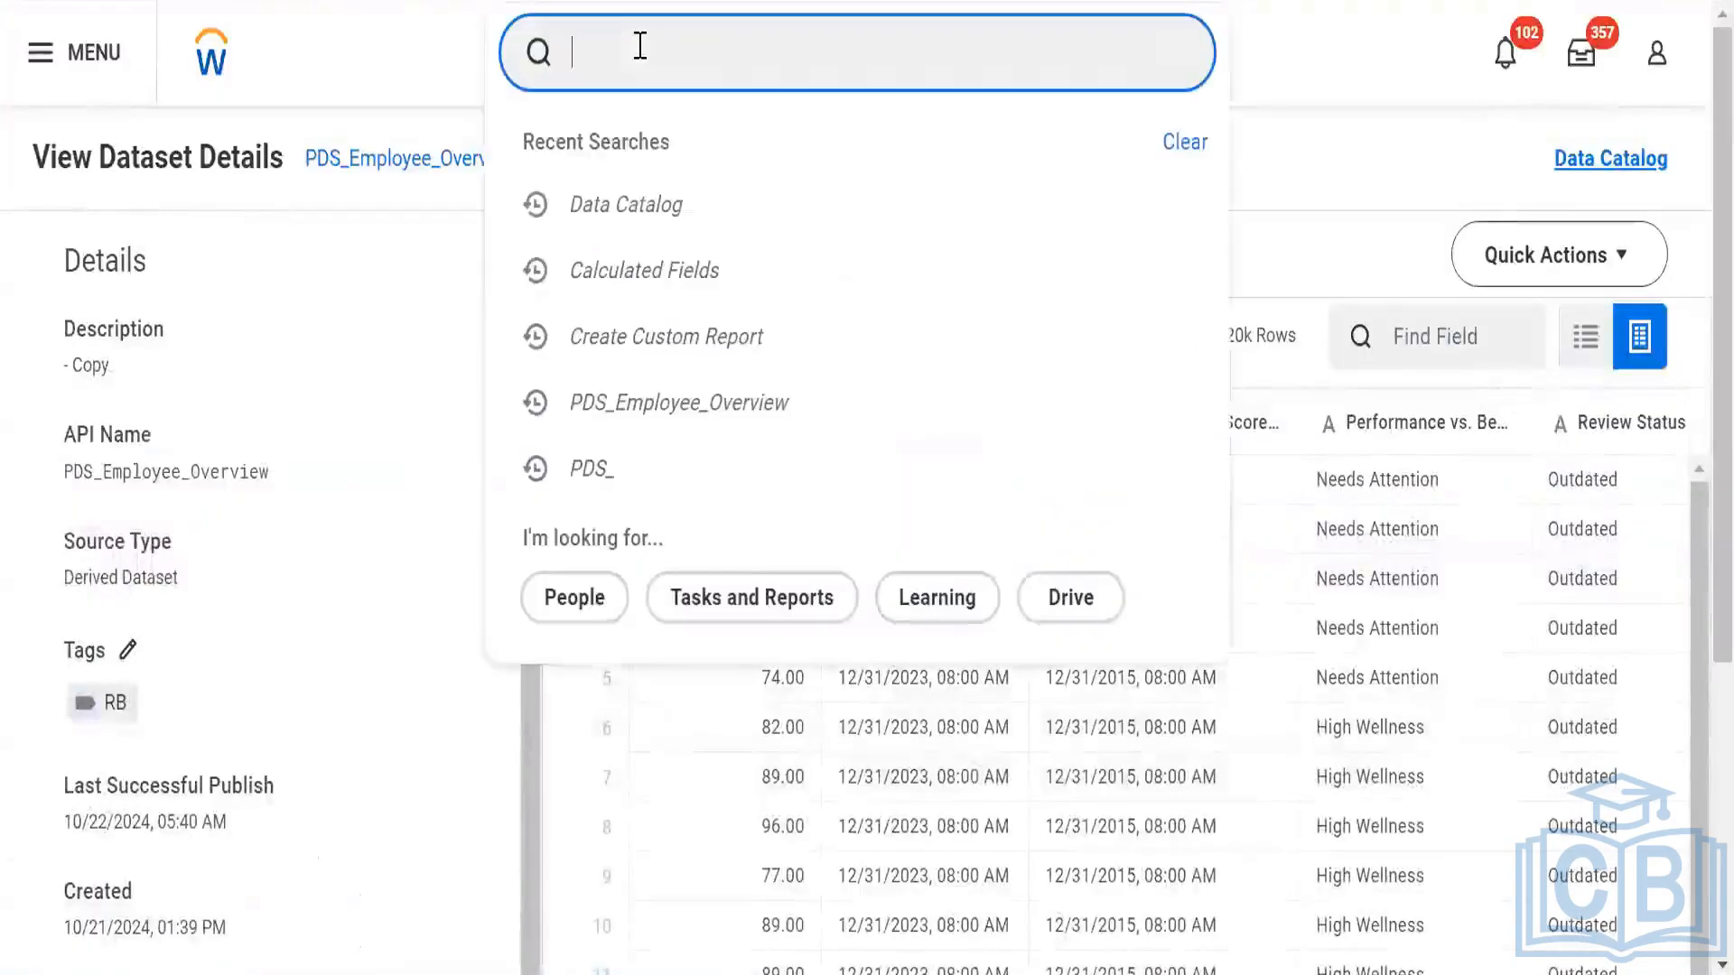
pyautogui.write('rd: dv')
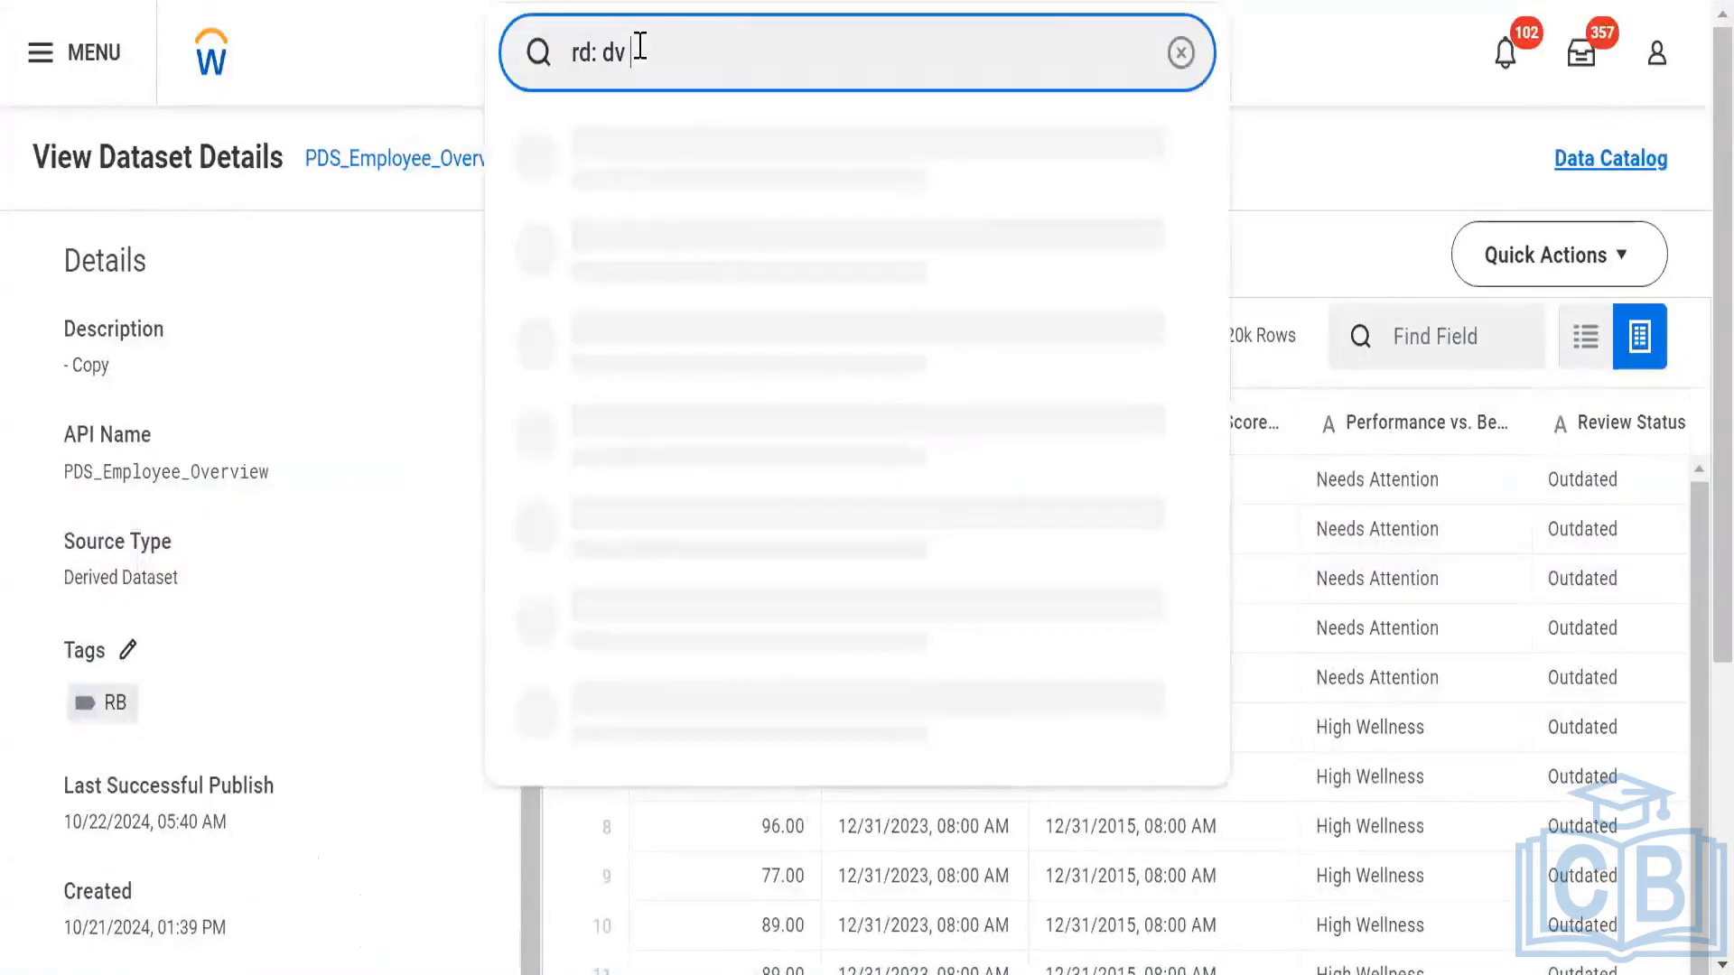
pyautogui.write(' worker')
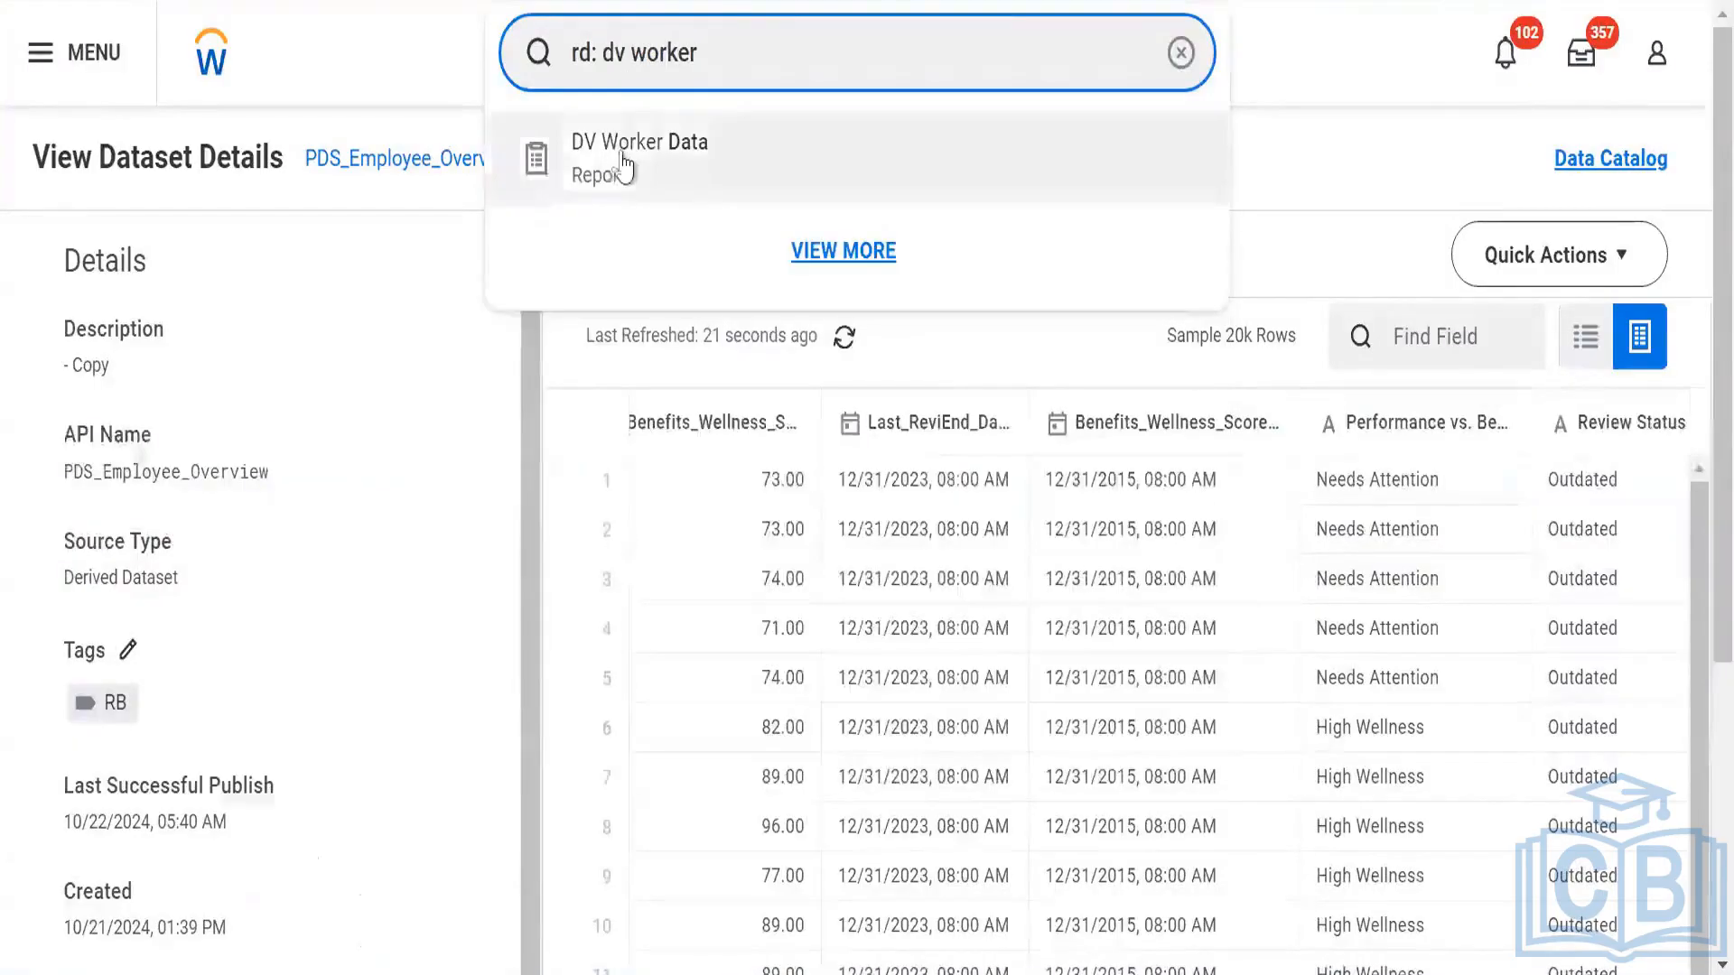
pyautogui.click(622, 152)
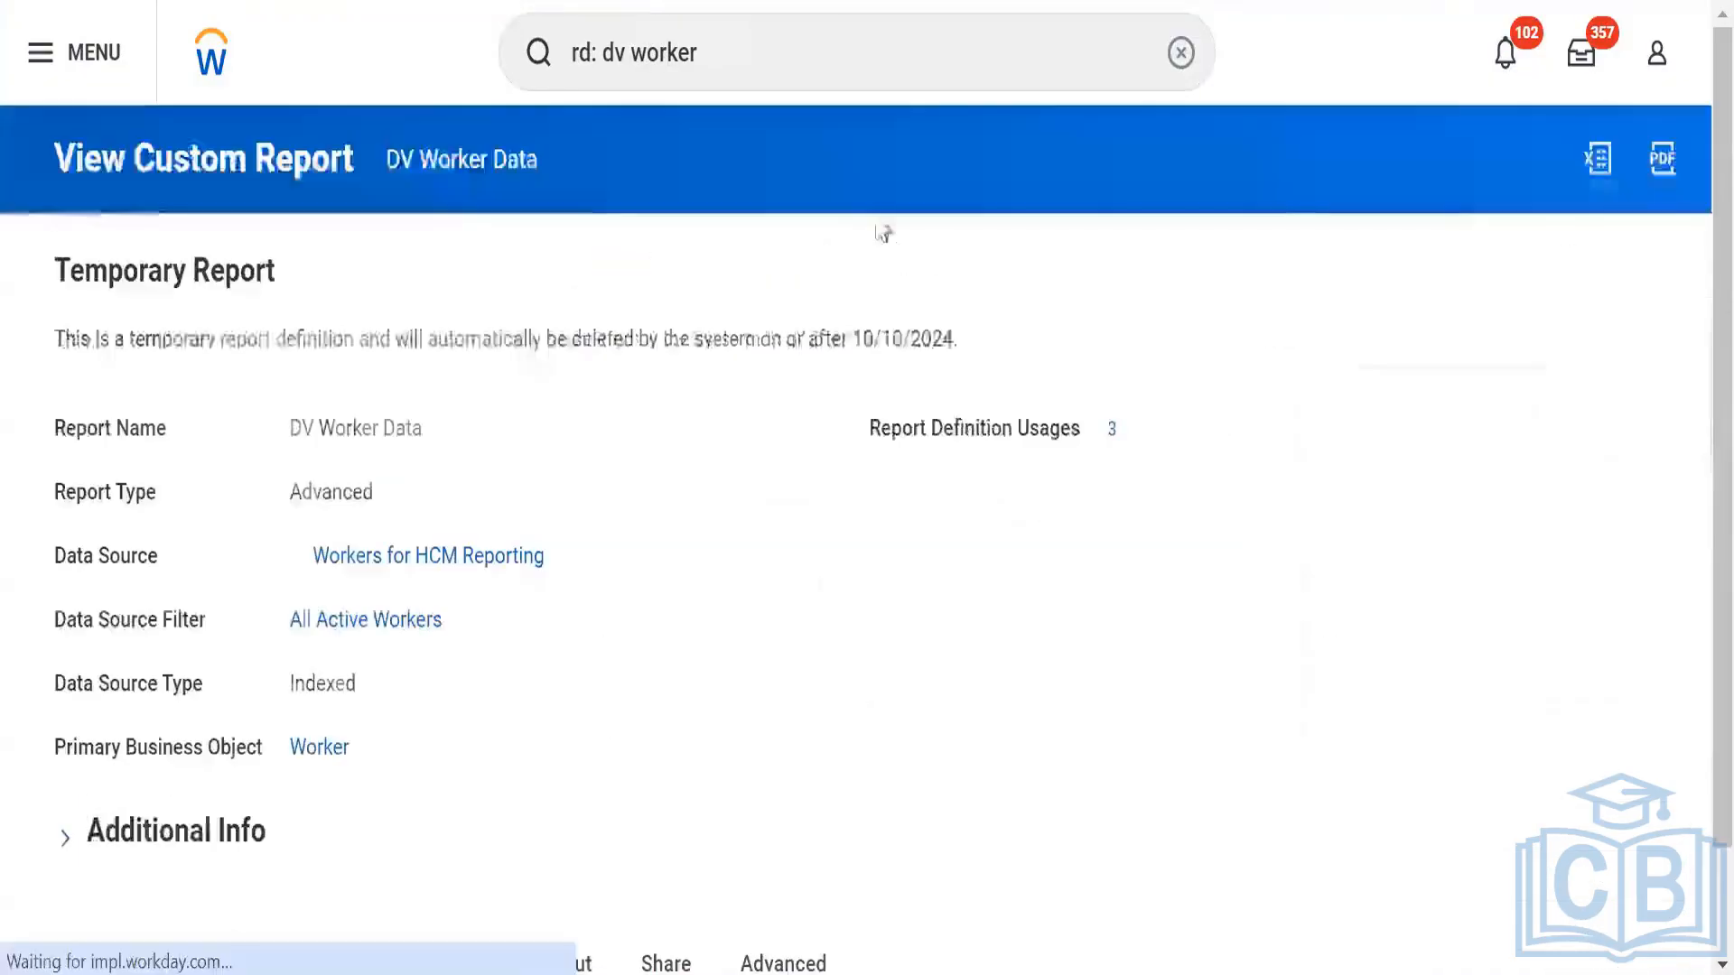
pyautogui.scroll(-2, 469, 379)
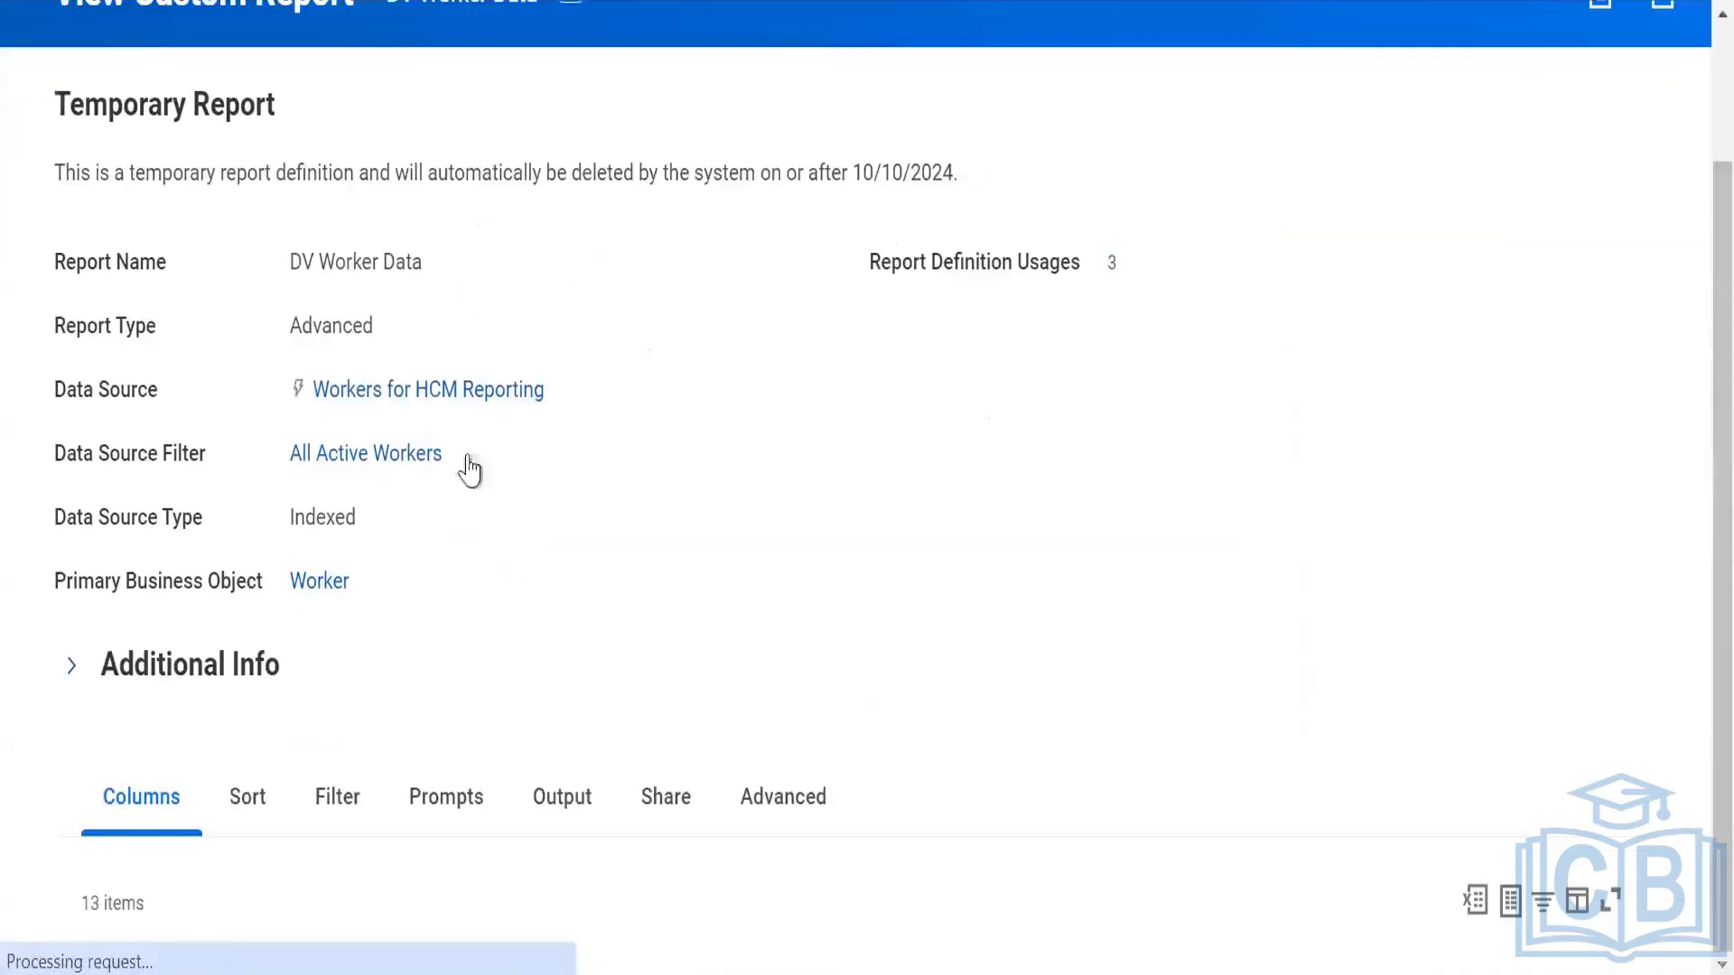
pyautogui.scroll(-7, 484, 499)
pyautogui.scroll(9, 484, 361)
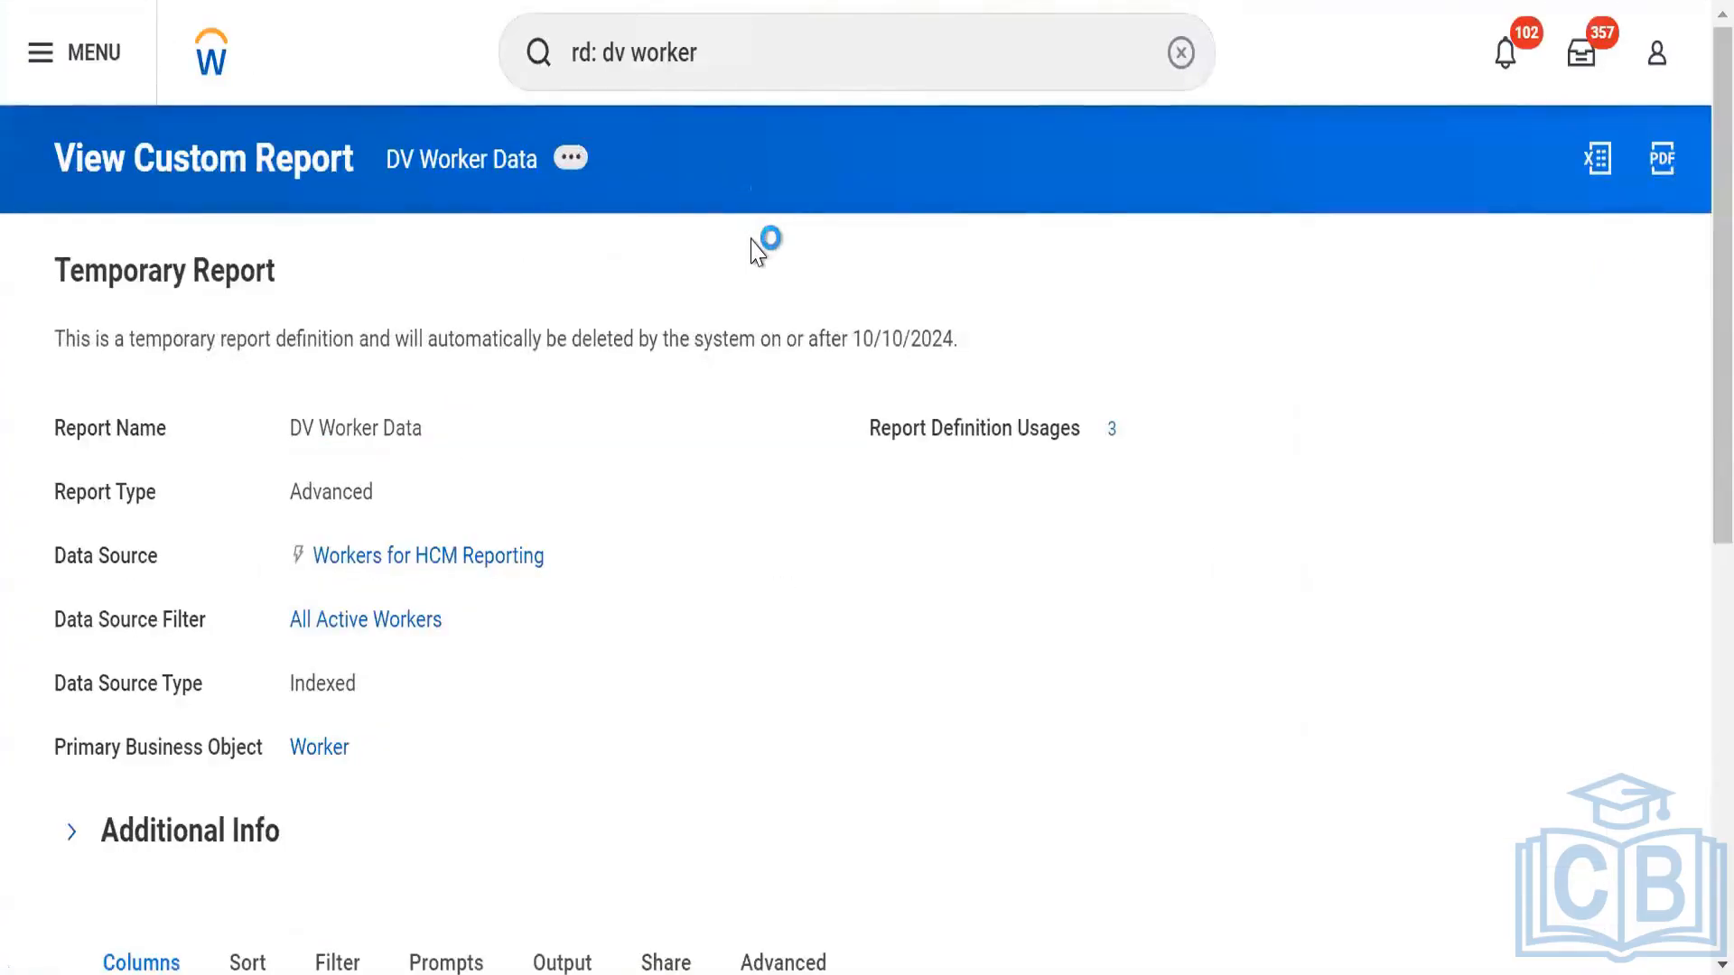
# - Run the DV Worker Data report and review its output columns through Total Base Pay Annualized - Amount and Currency
pyautogui.moveTo(770, 264)
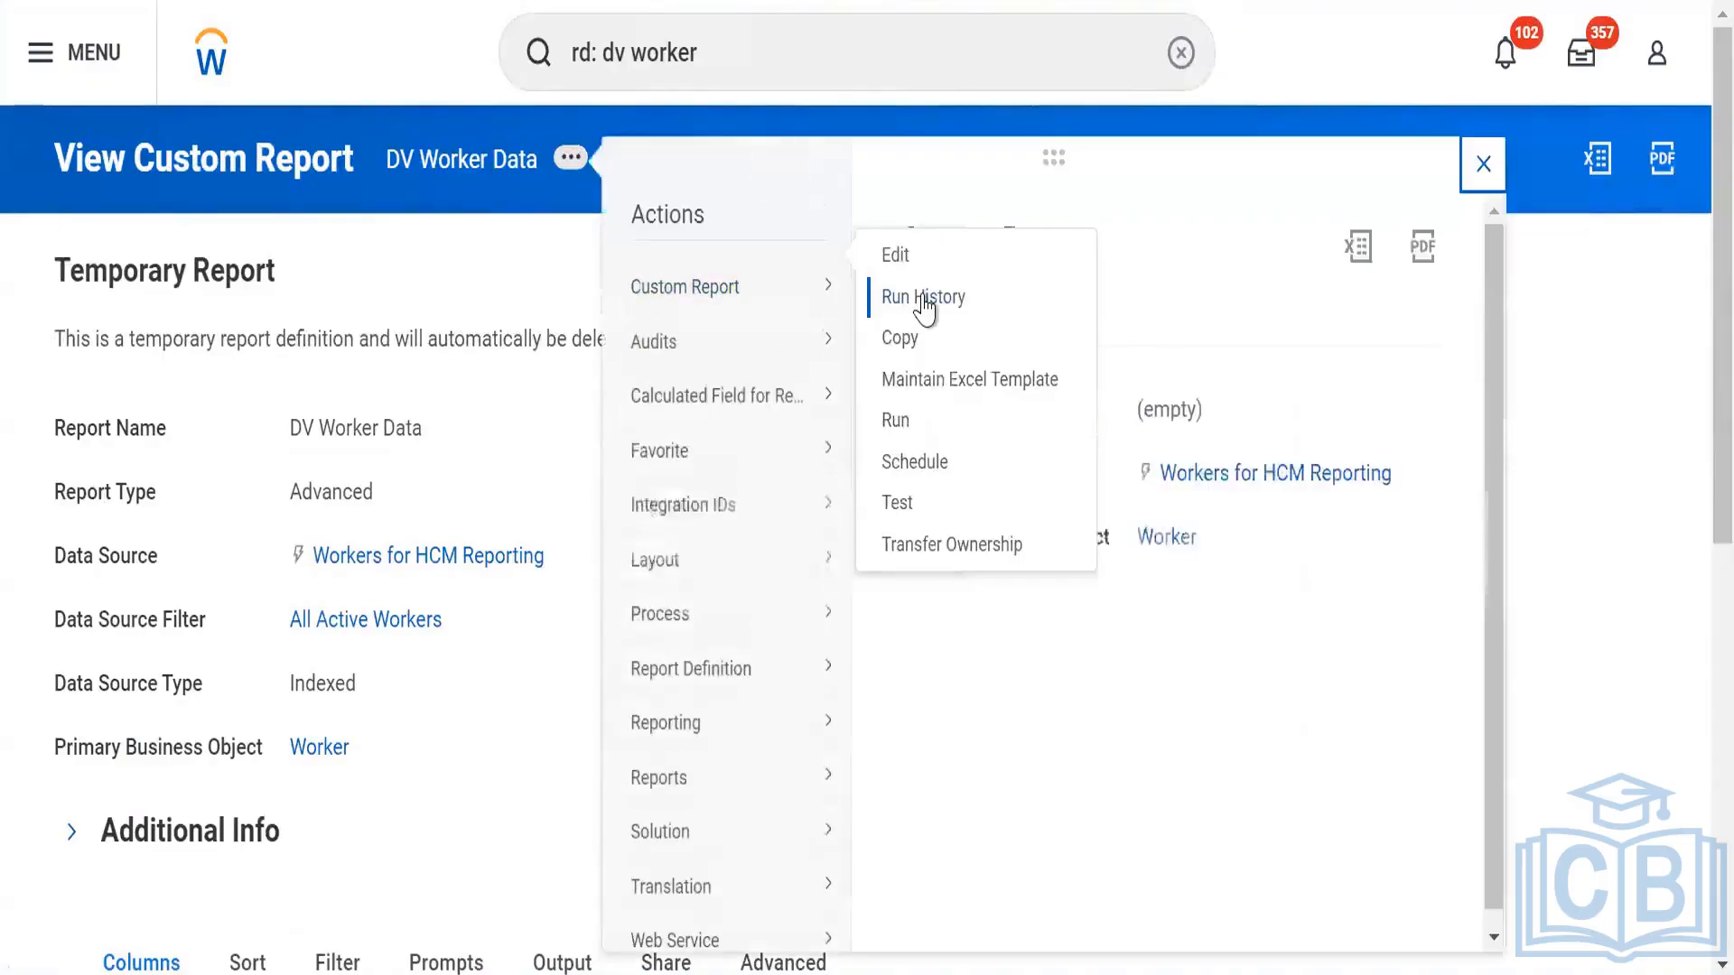
pyautogui.click(930, 408)
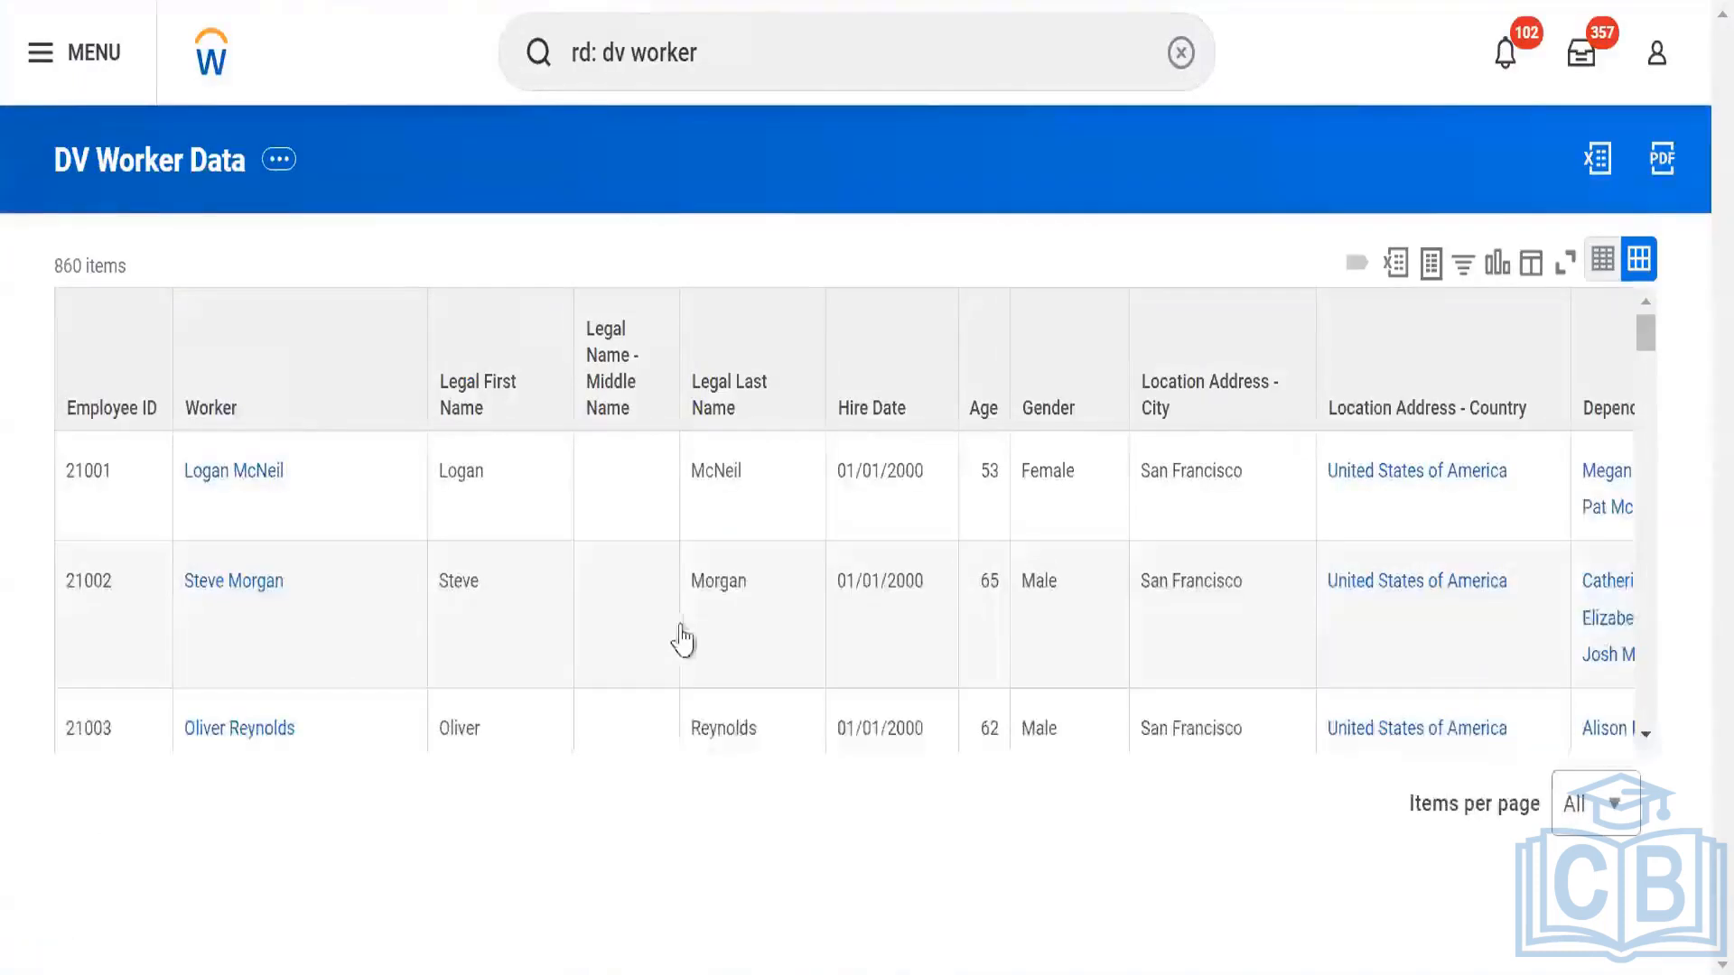
pyautogui.hscroll(3, 1488, 453)
pyautogui.scroll(-10, 1481, 506)
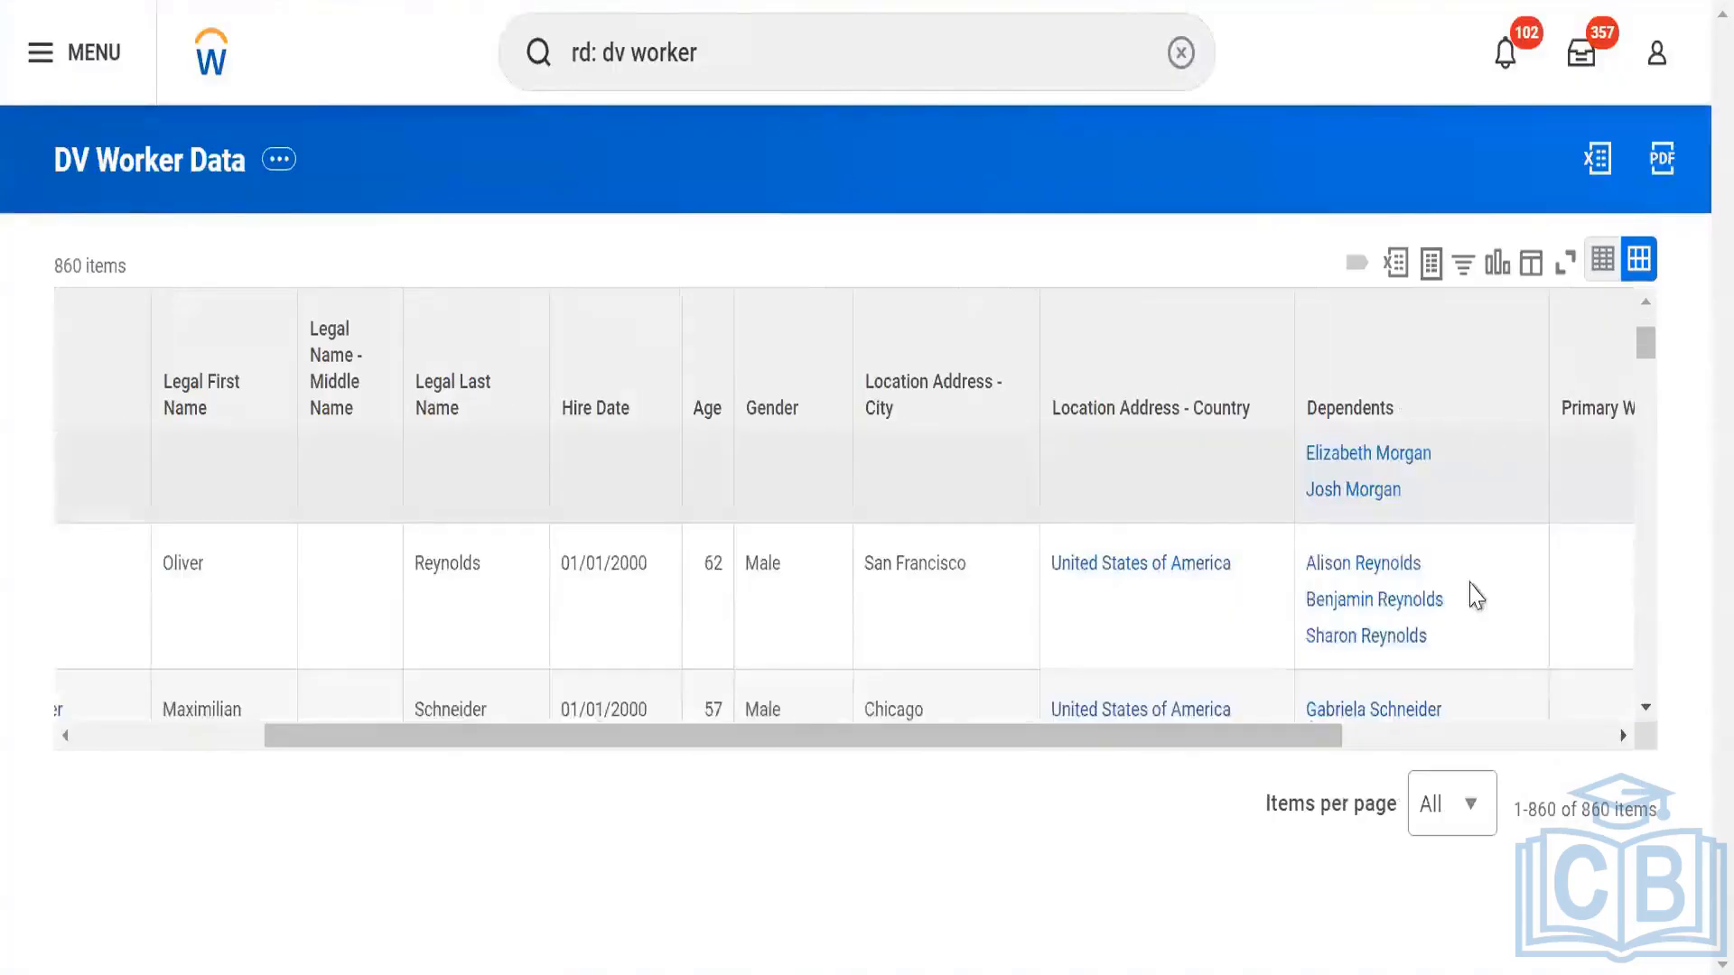
pyautogui.hscroll(3, 1386, 749)
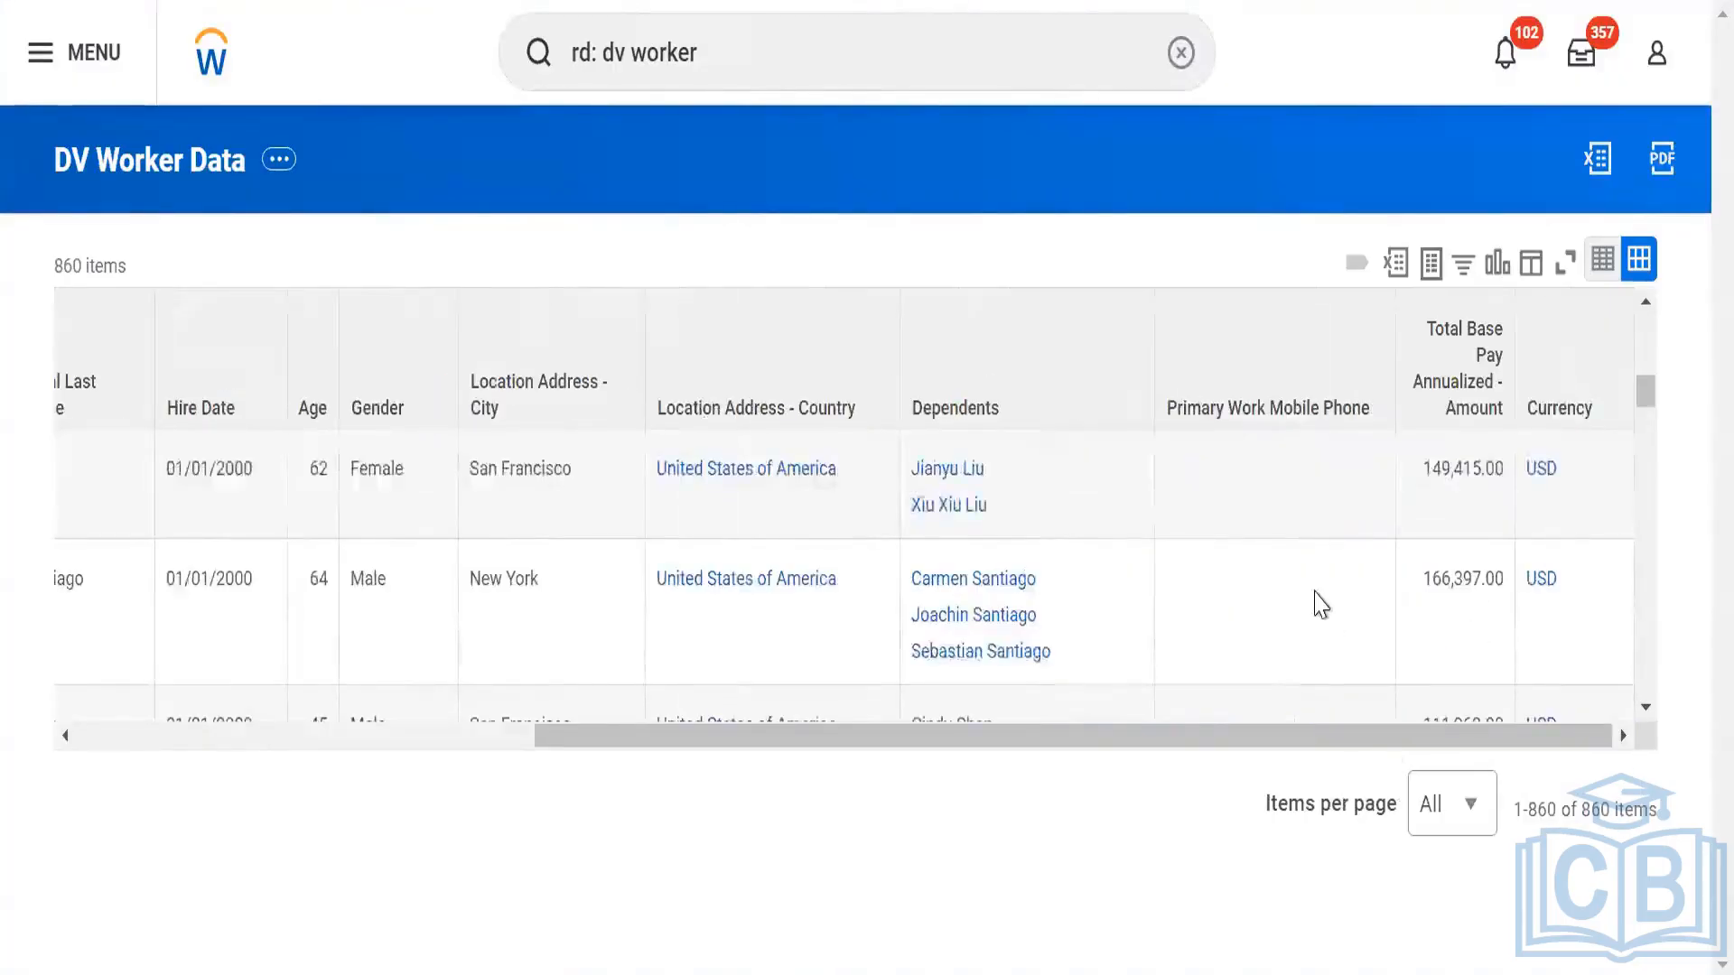
pyautogui.scroll(5, 1319, 592)
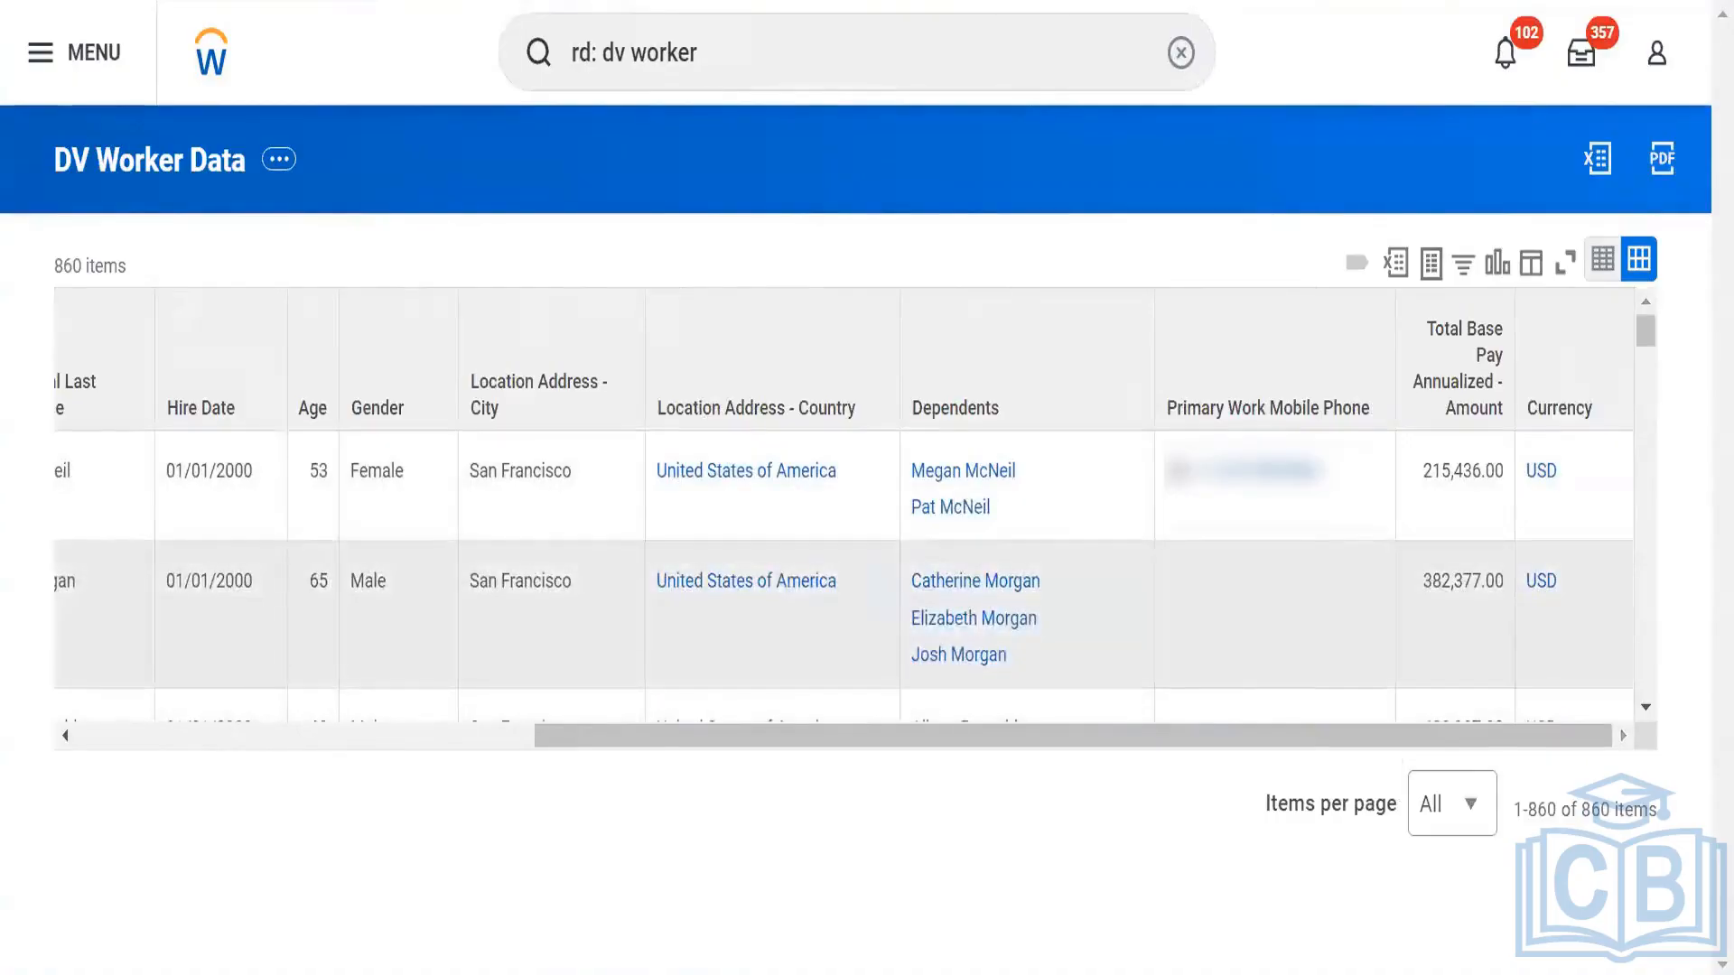
# - Return to the DV Worker Data report definition and review its full list of column fields
pyautogui.click(404, 1)
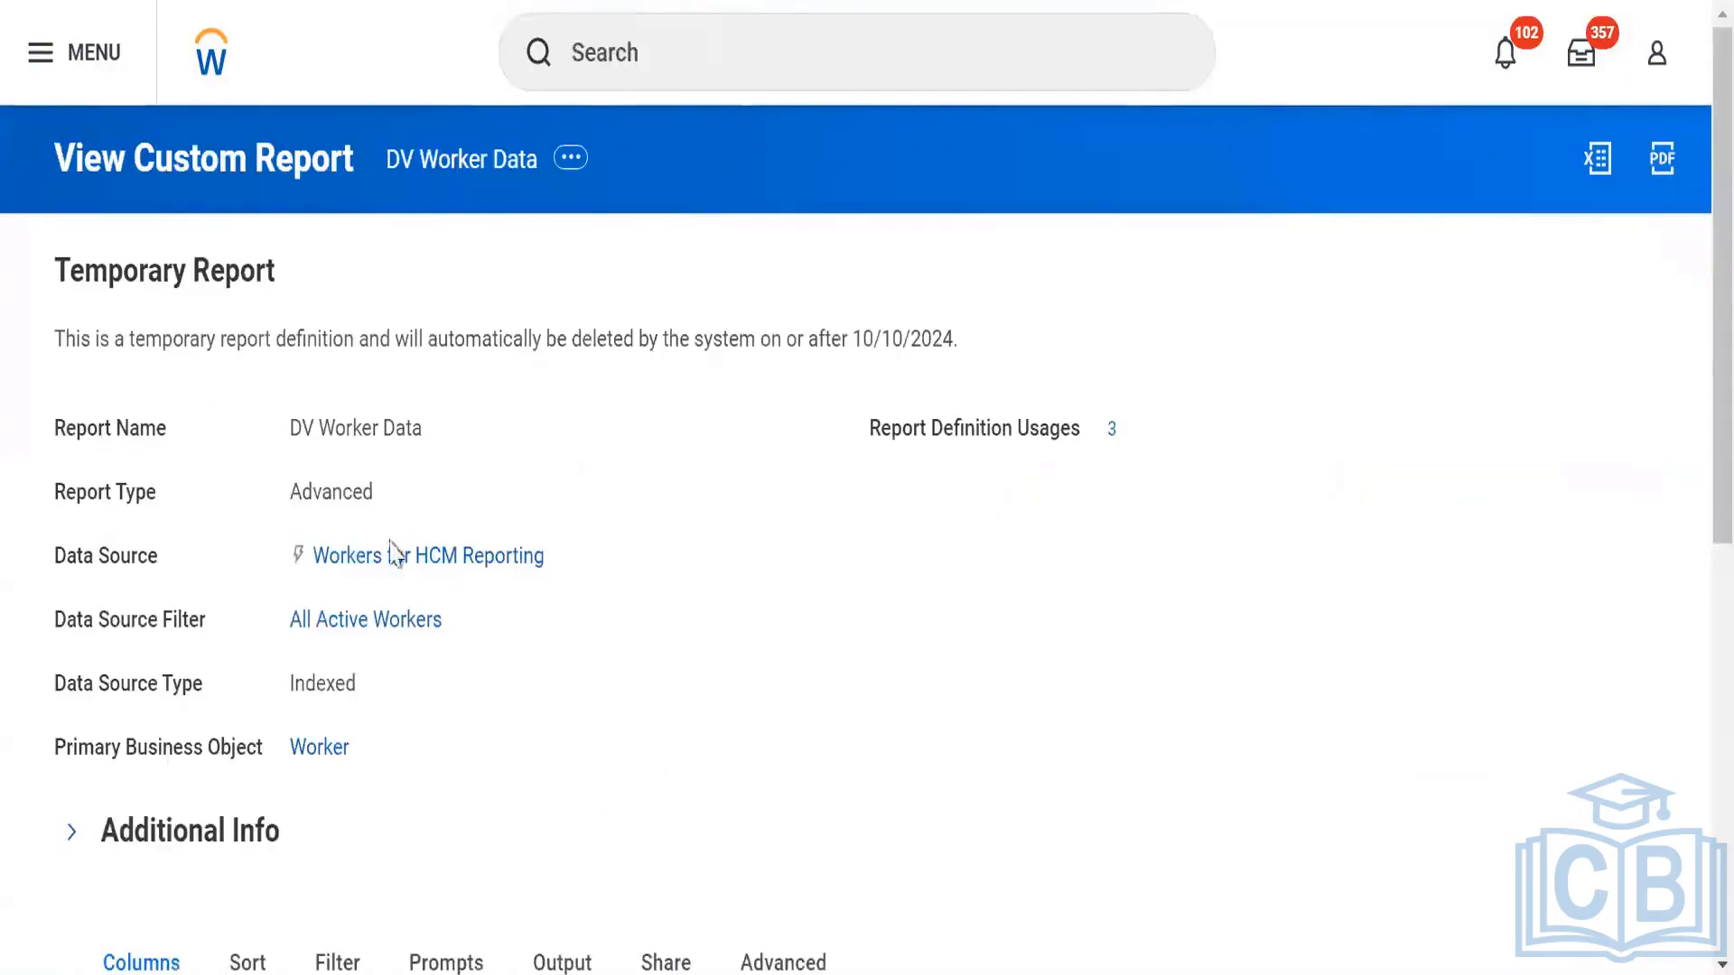
pyautogui.scroll(-8, 645, 575)
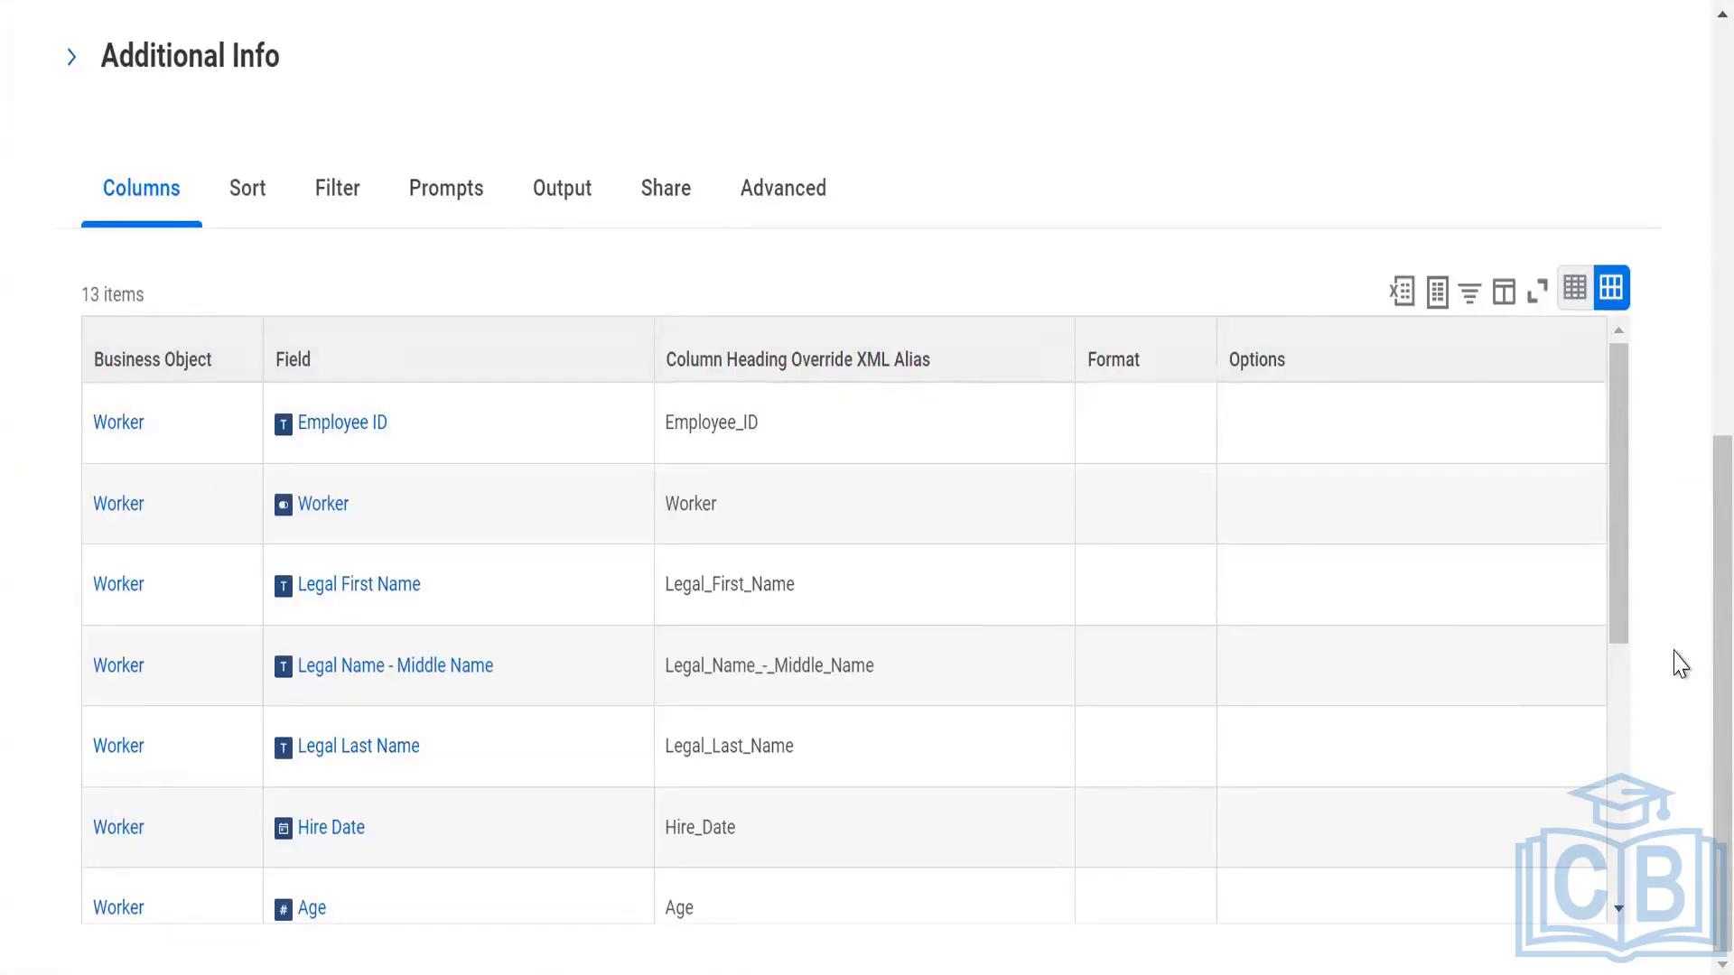
pyautogui.scroll(2, 1587, 701)
pyautogui.scroll(-5, 1586, 701)
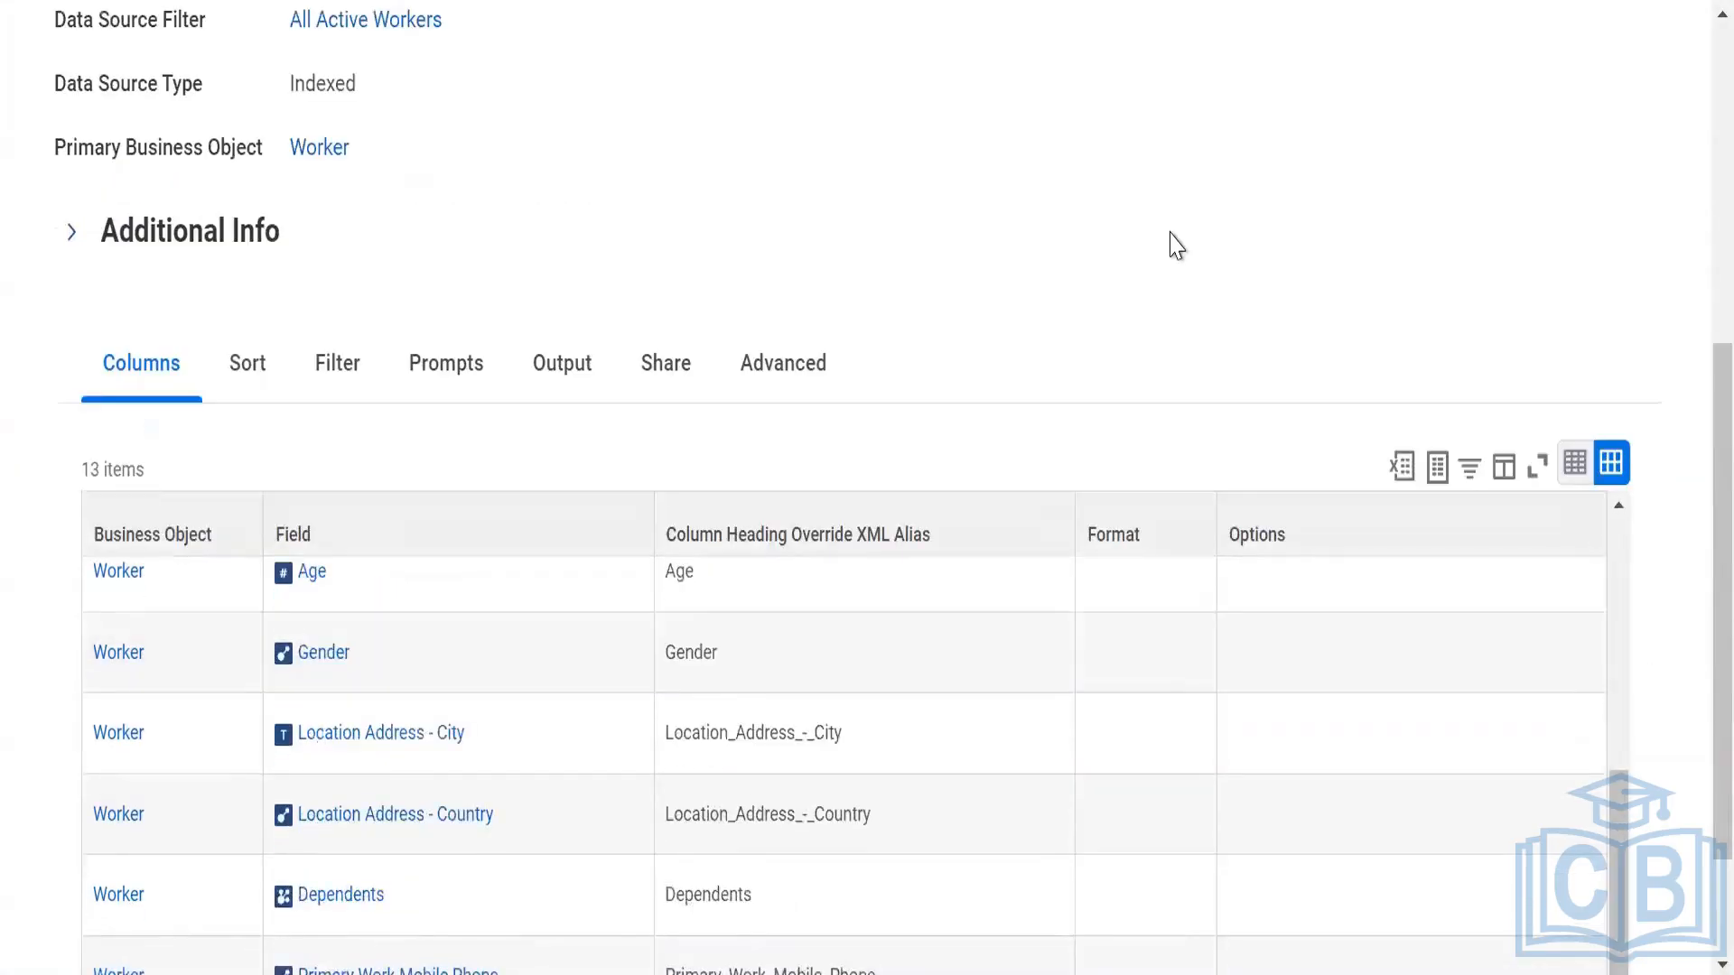
pyautogui.scroll(-2, 1174, 249)
pyautogui.moveTo(135, 892)
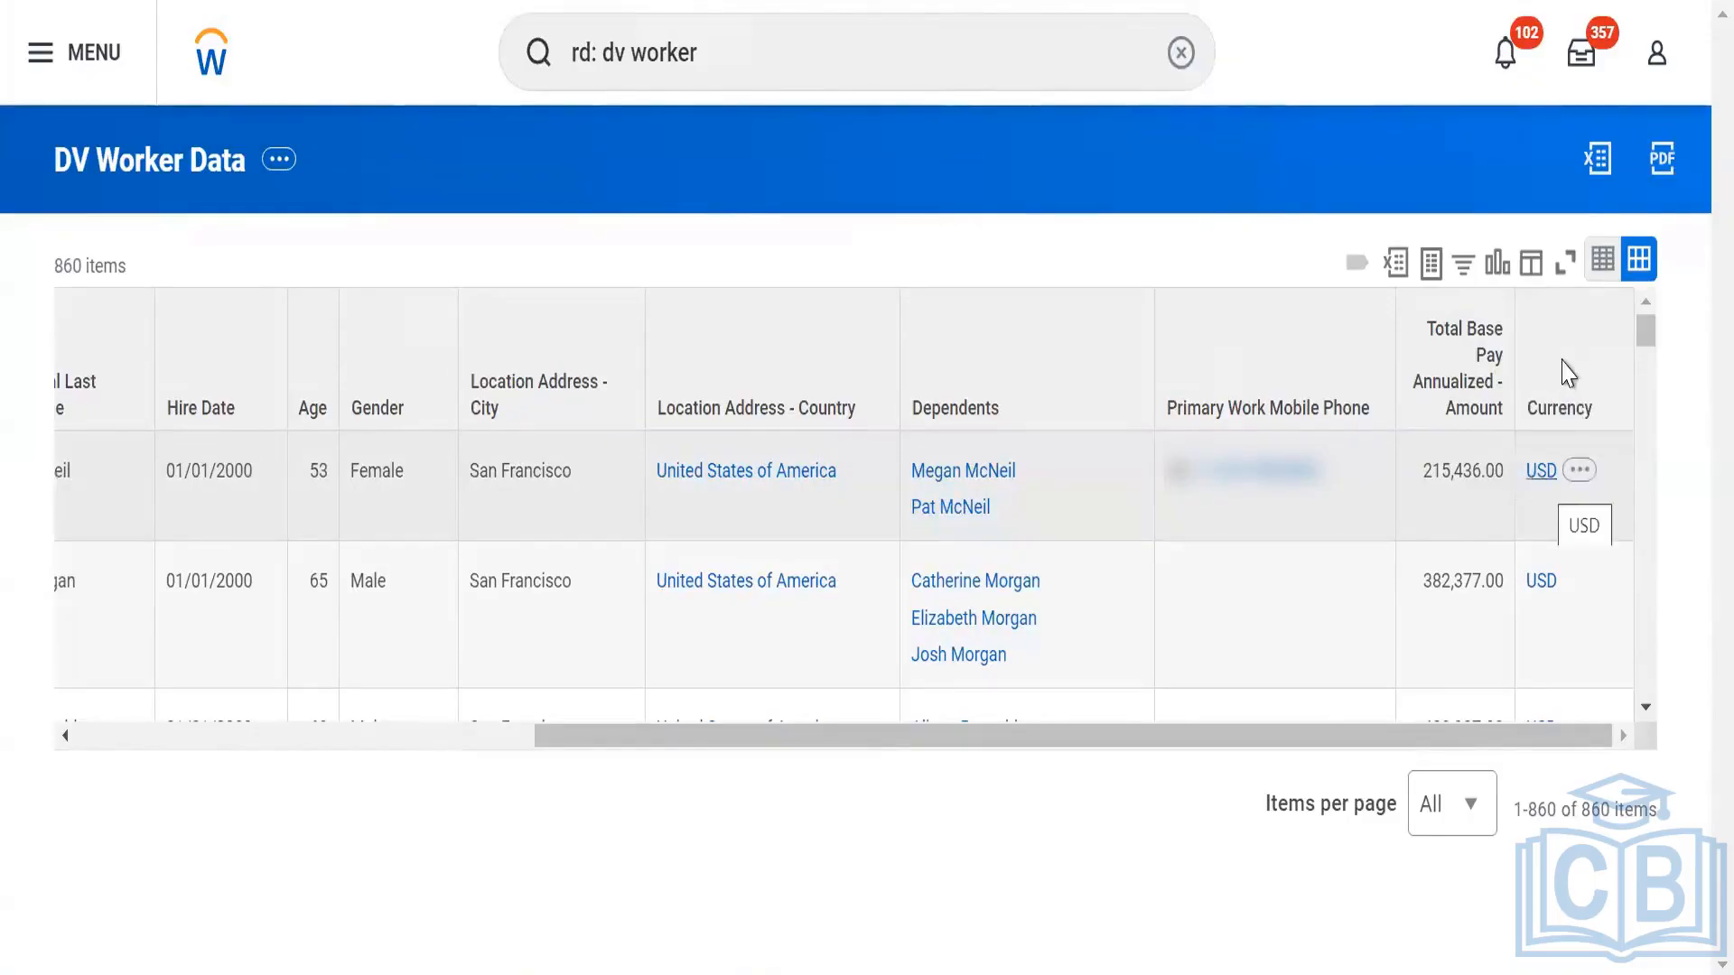
# - Filter the DV Worker Data results so that Currency is EUR
pyautogui.click(1565, 375)
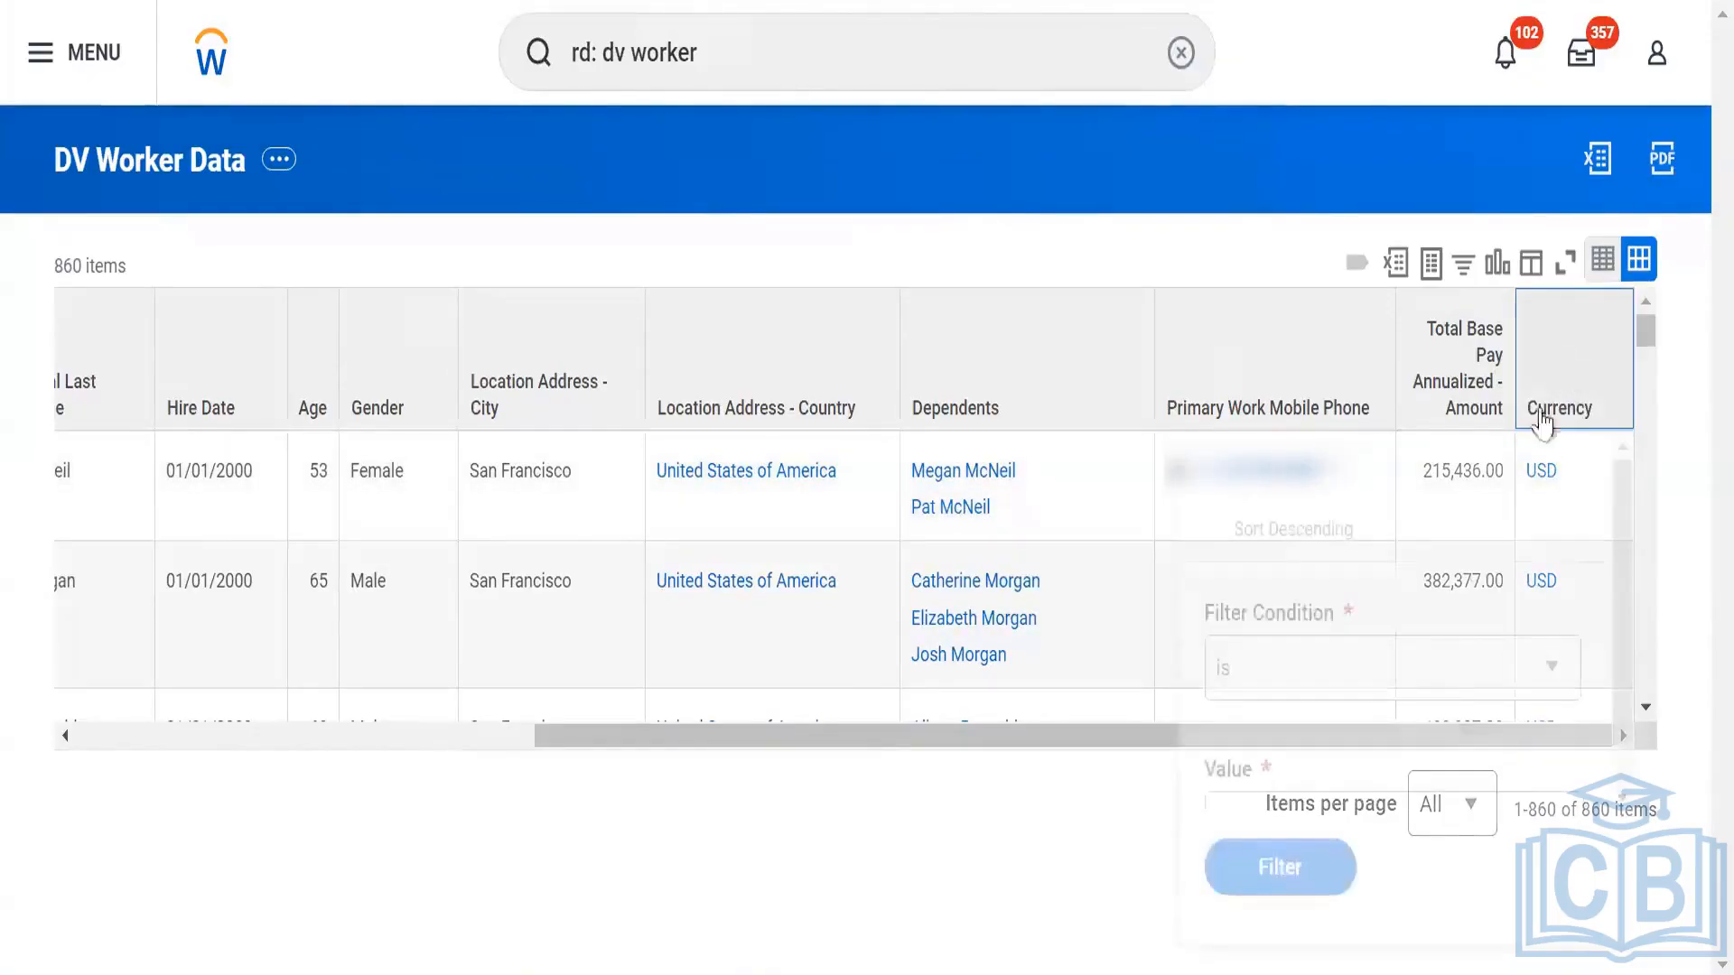
pyautogui.scroll(-5, 1459, 588)
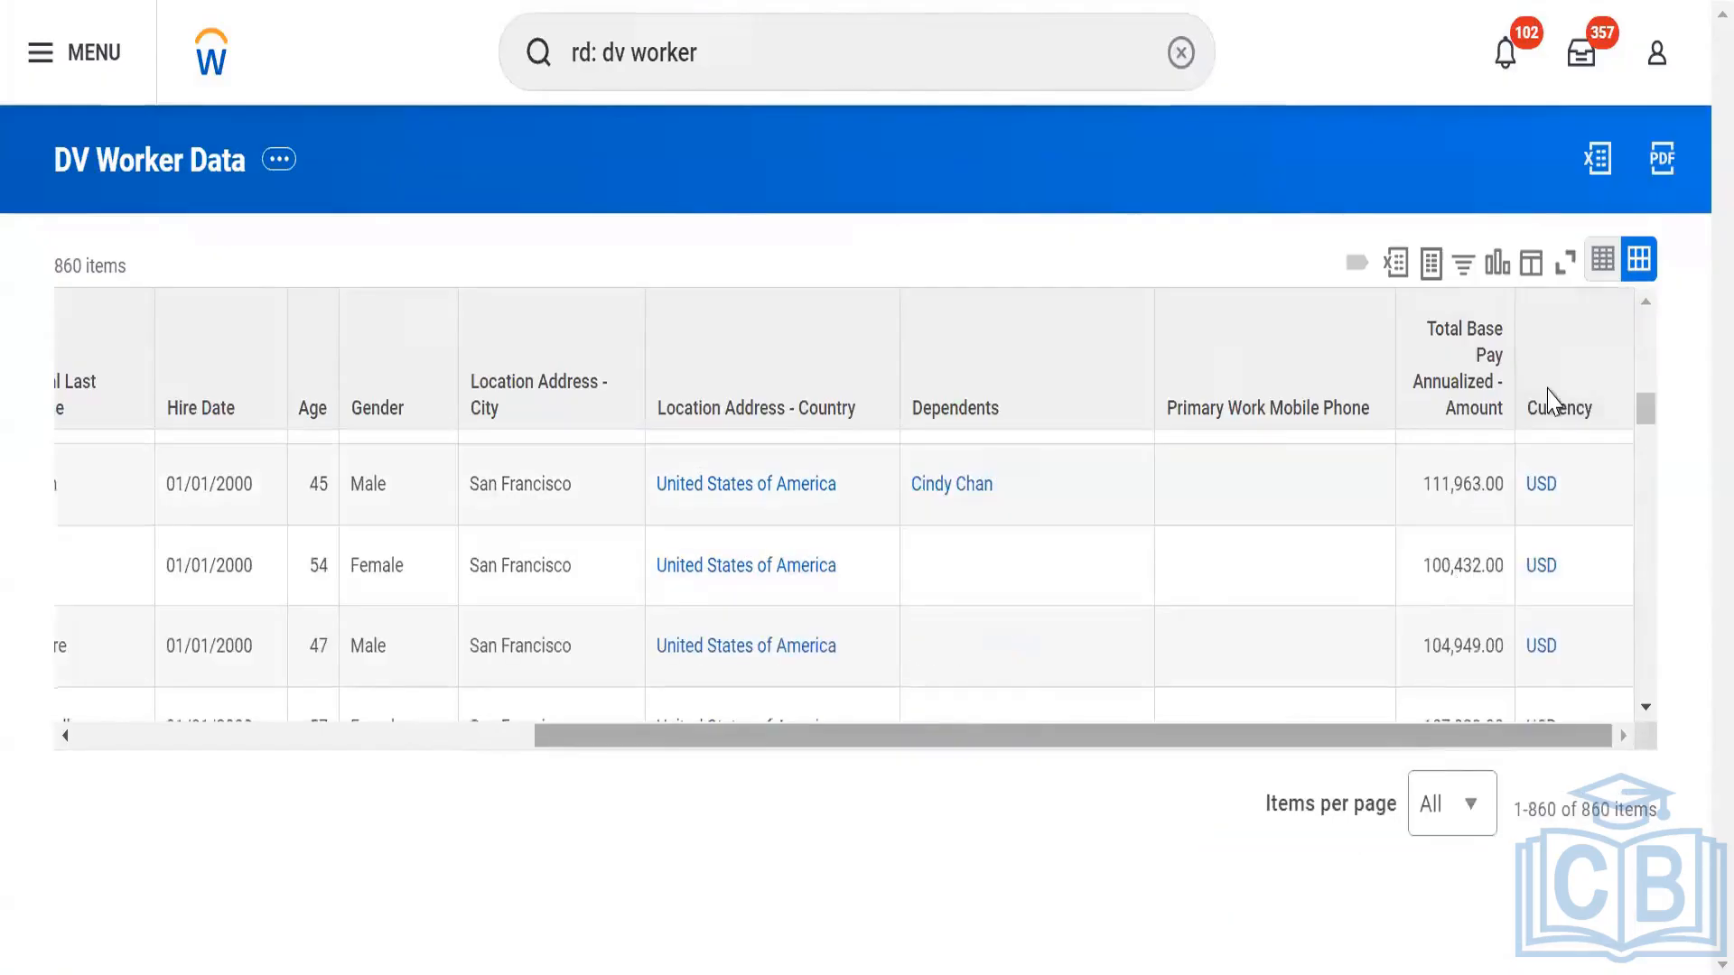
pyautogui.click(1548, 398)
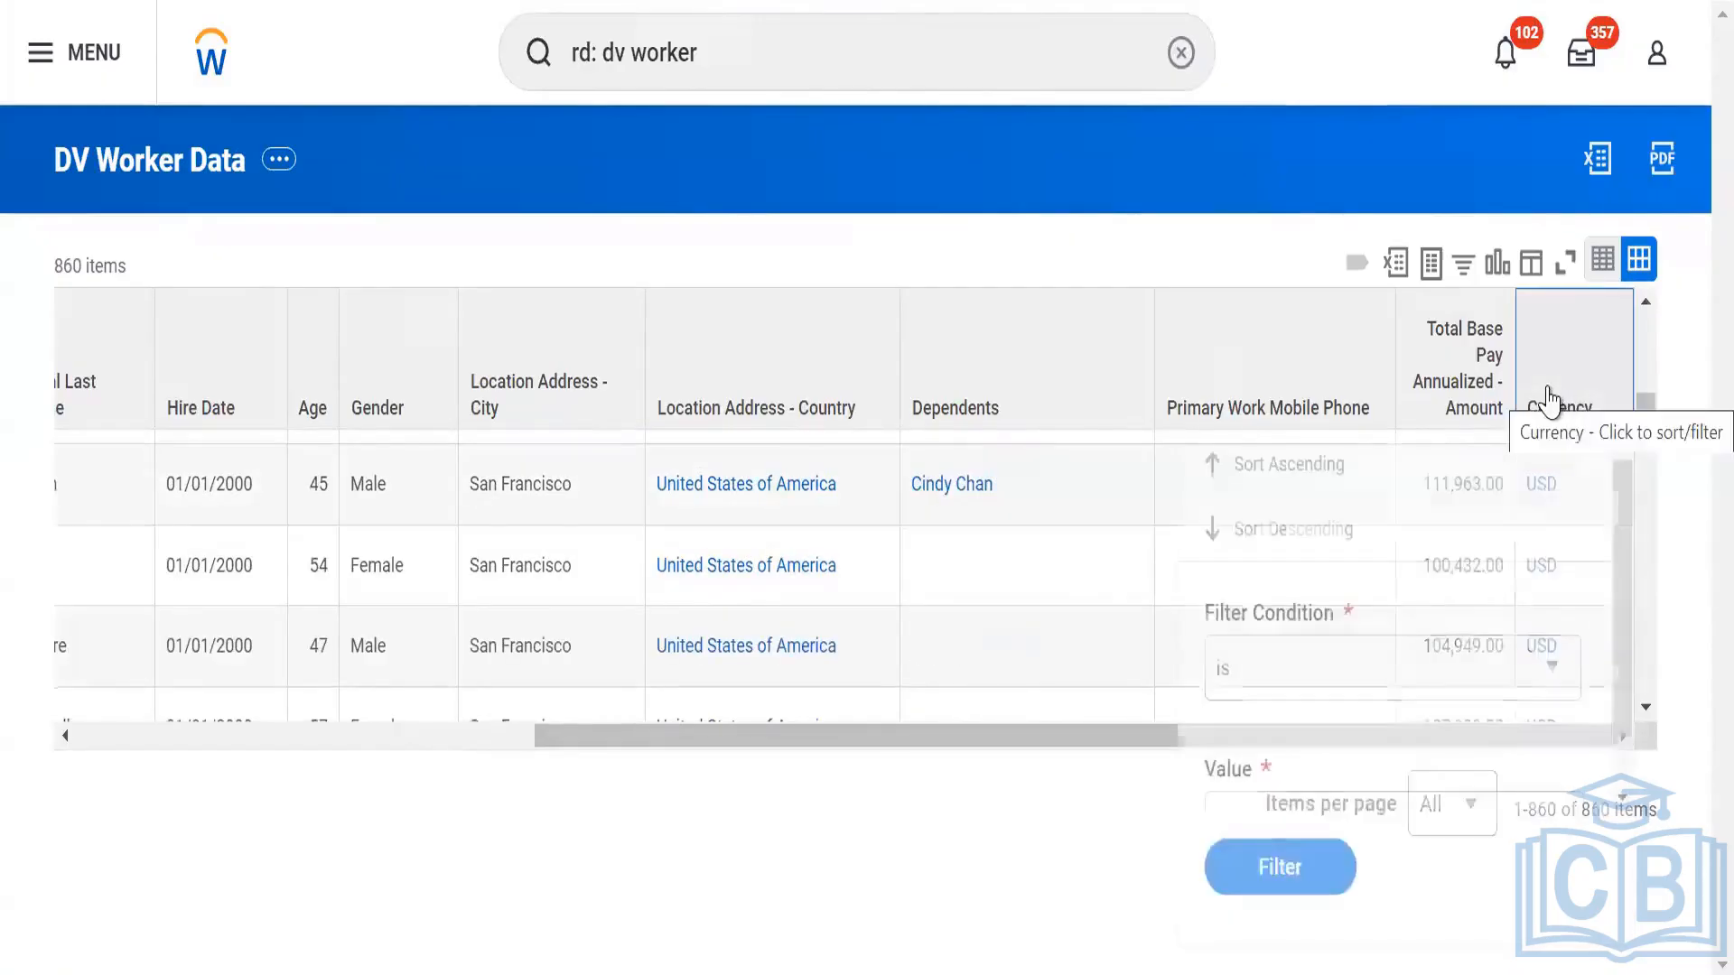
pyautogui.scroll(-1, 1409, 696)
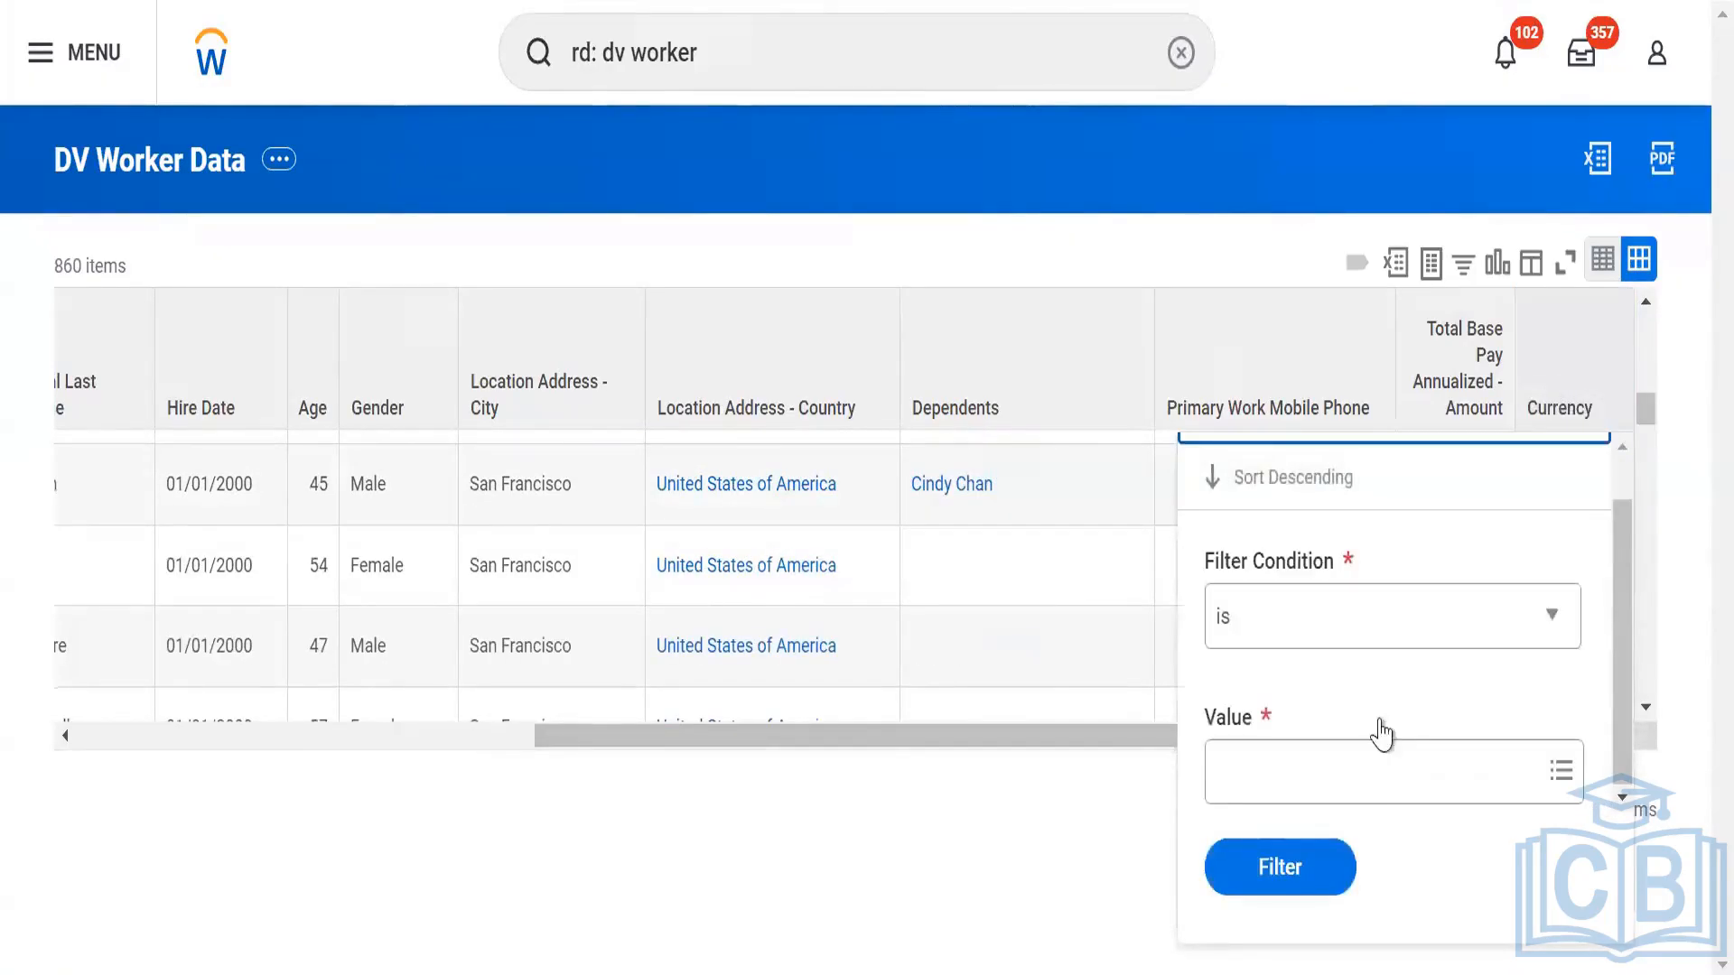
pyautogui.click(1362, 778)
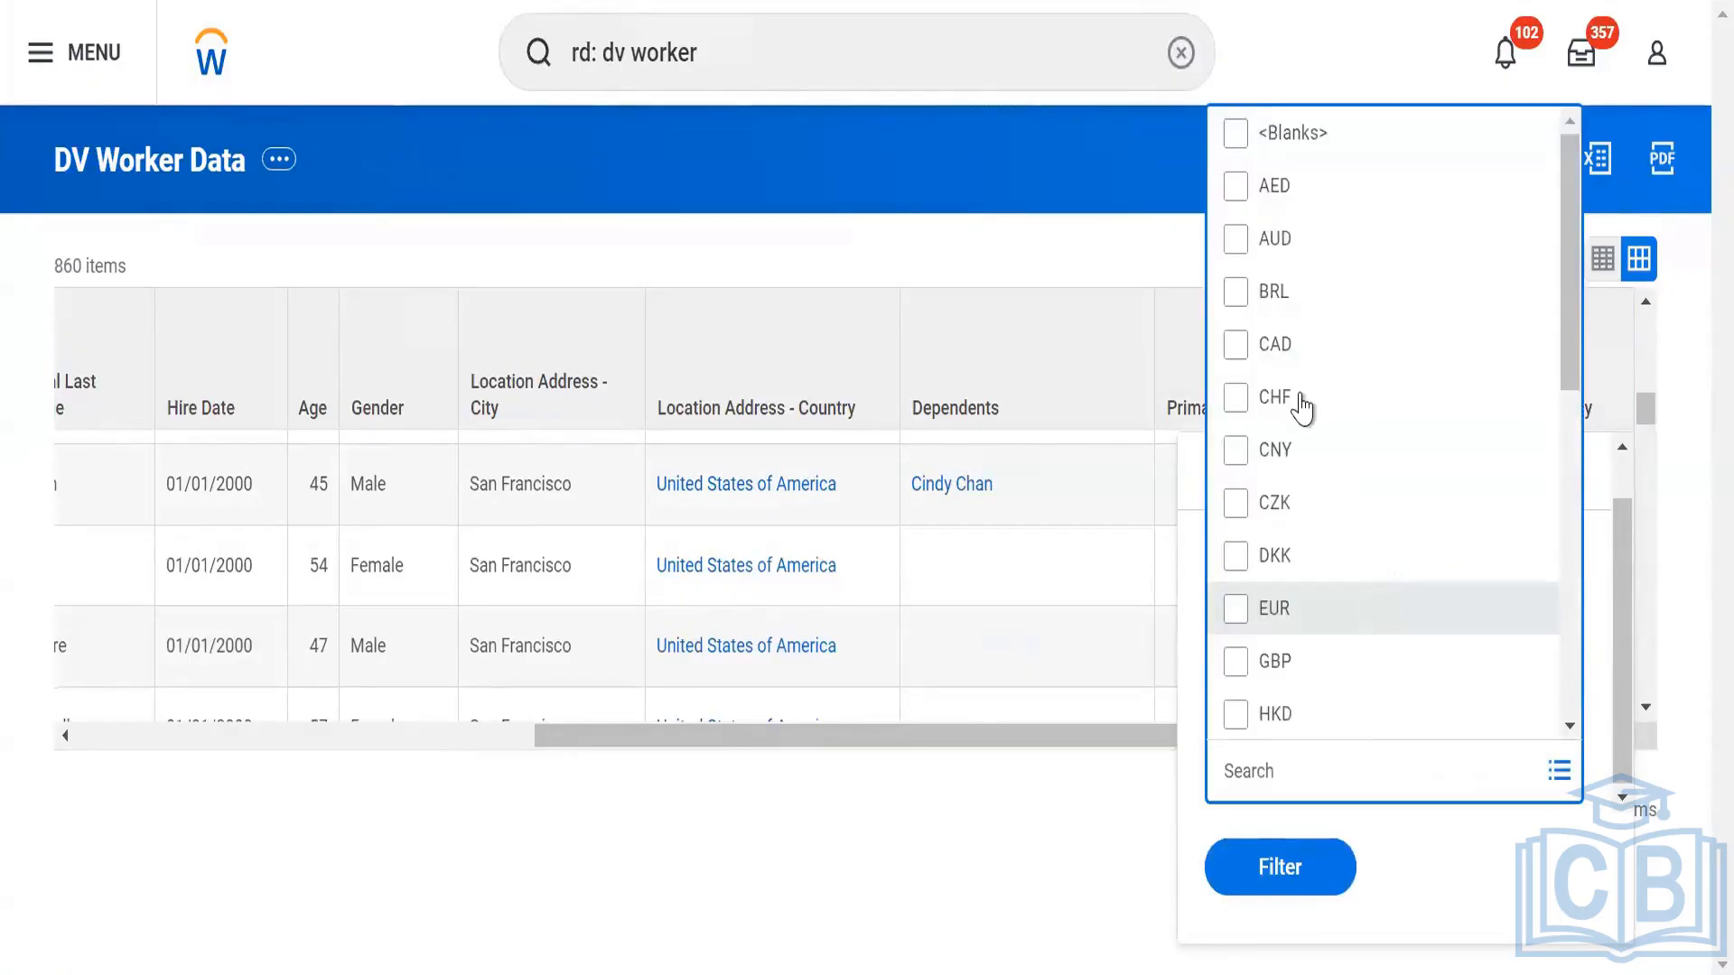
pyautogui.scroll(-10, 1291, 534)
pyautogui.scroll(10, 1296, 534)
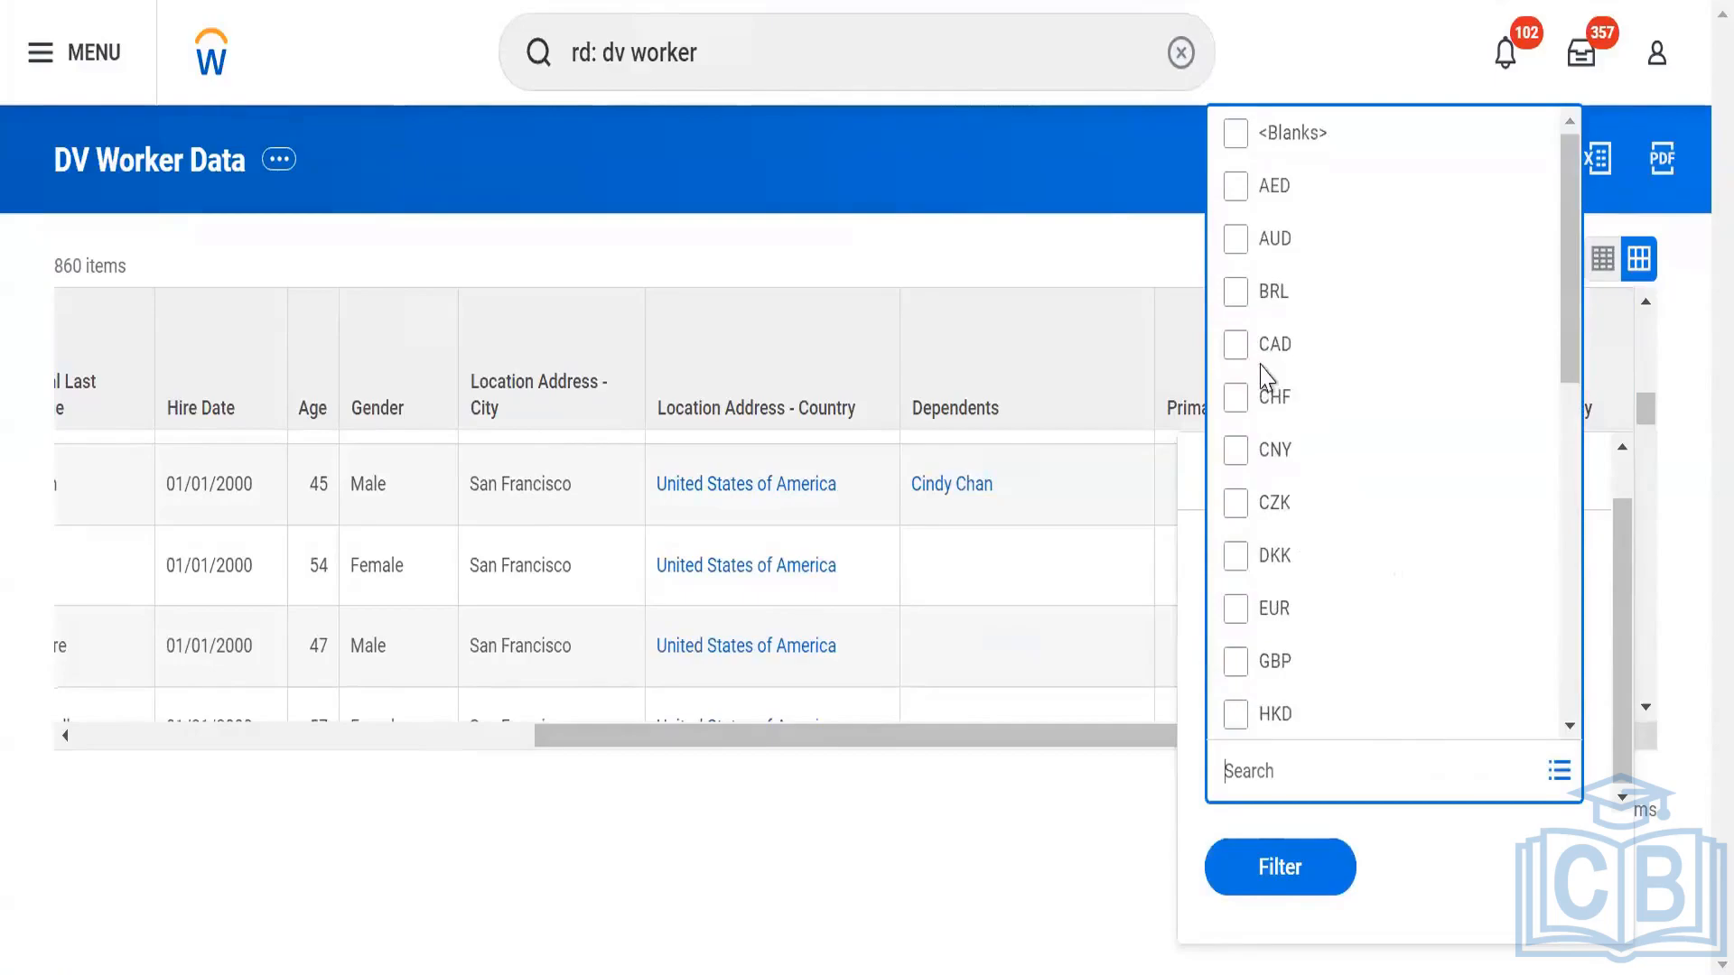
pyautogui.click(1244, 615)
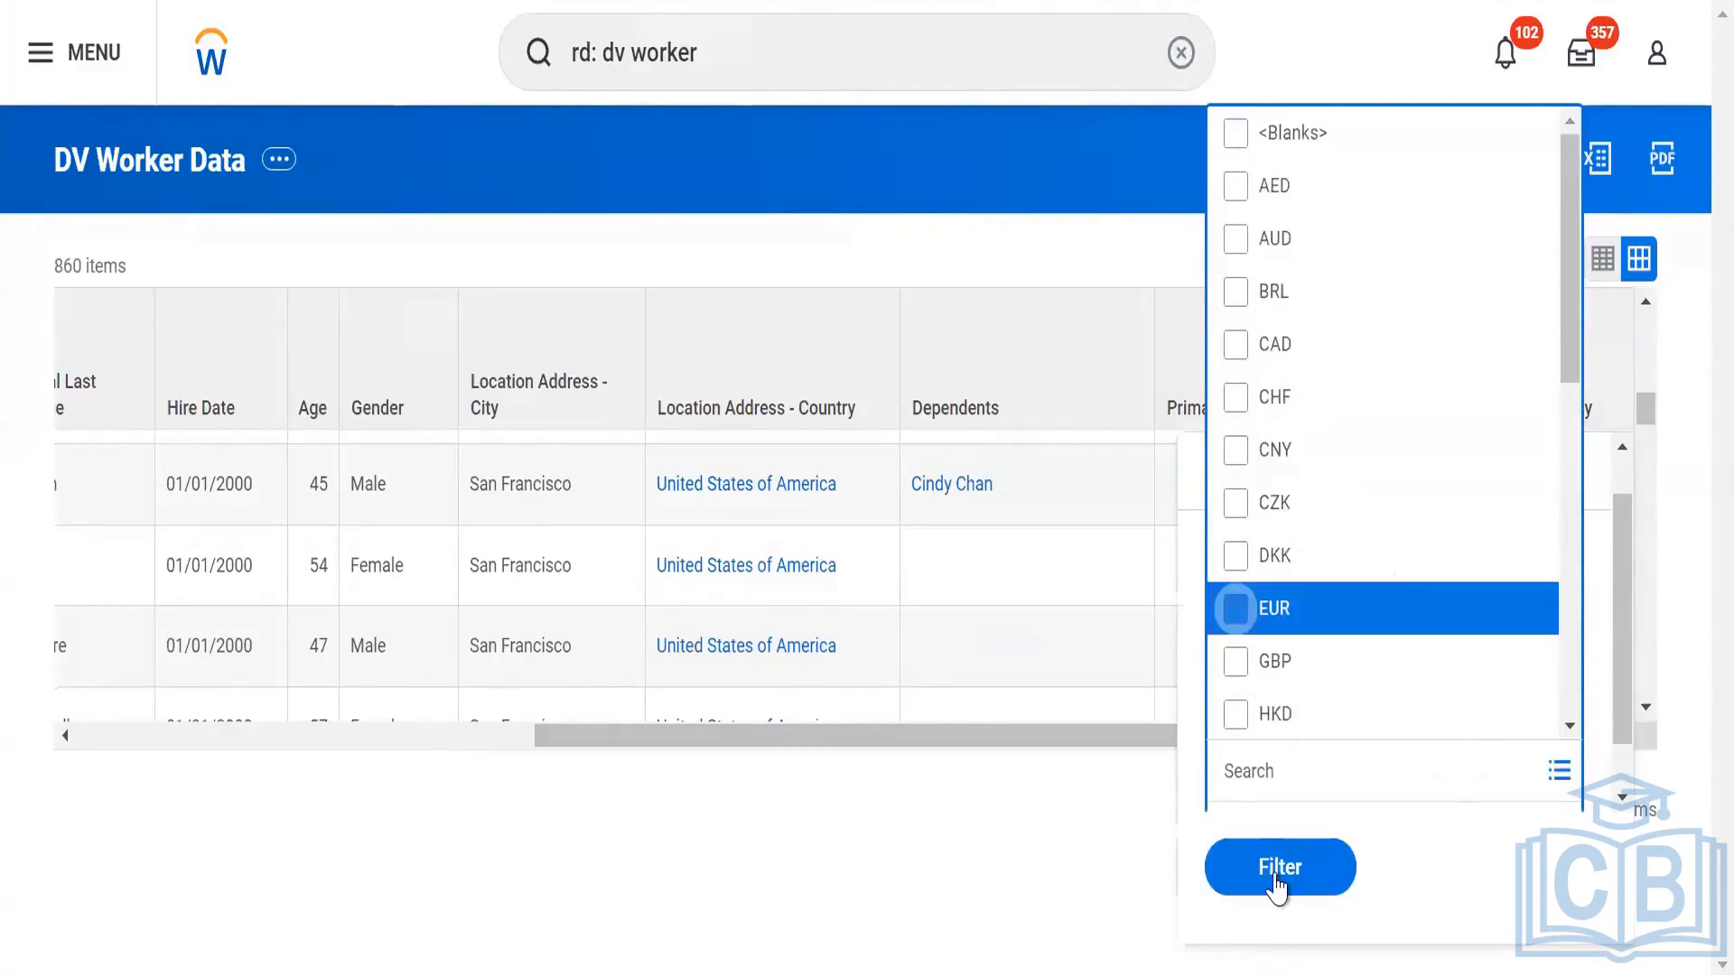
pyautogui.click(1276, 876)
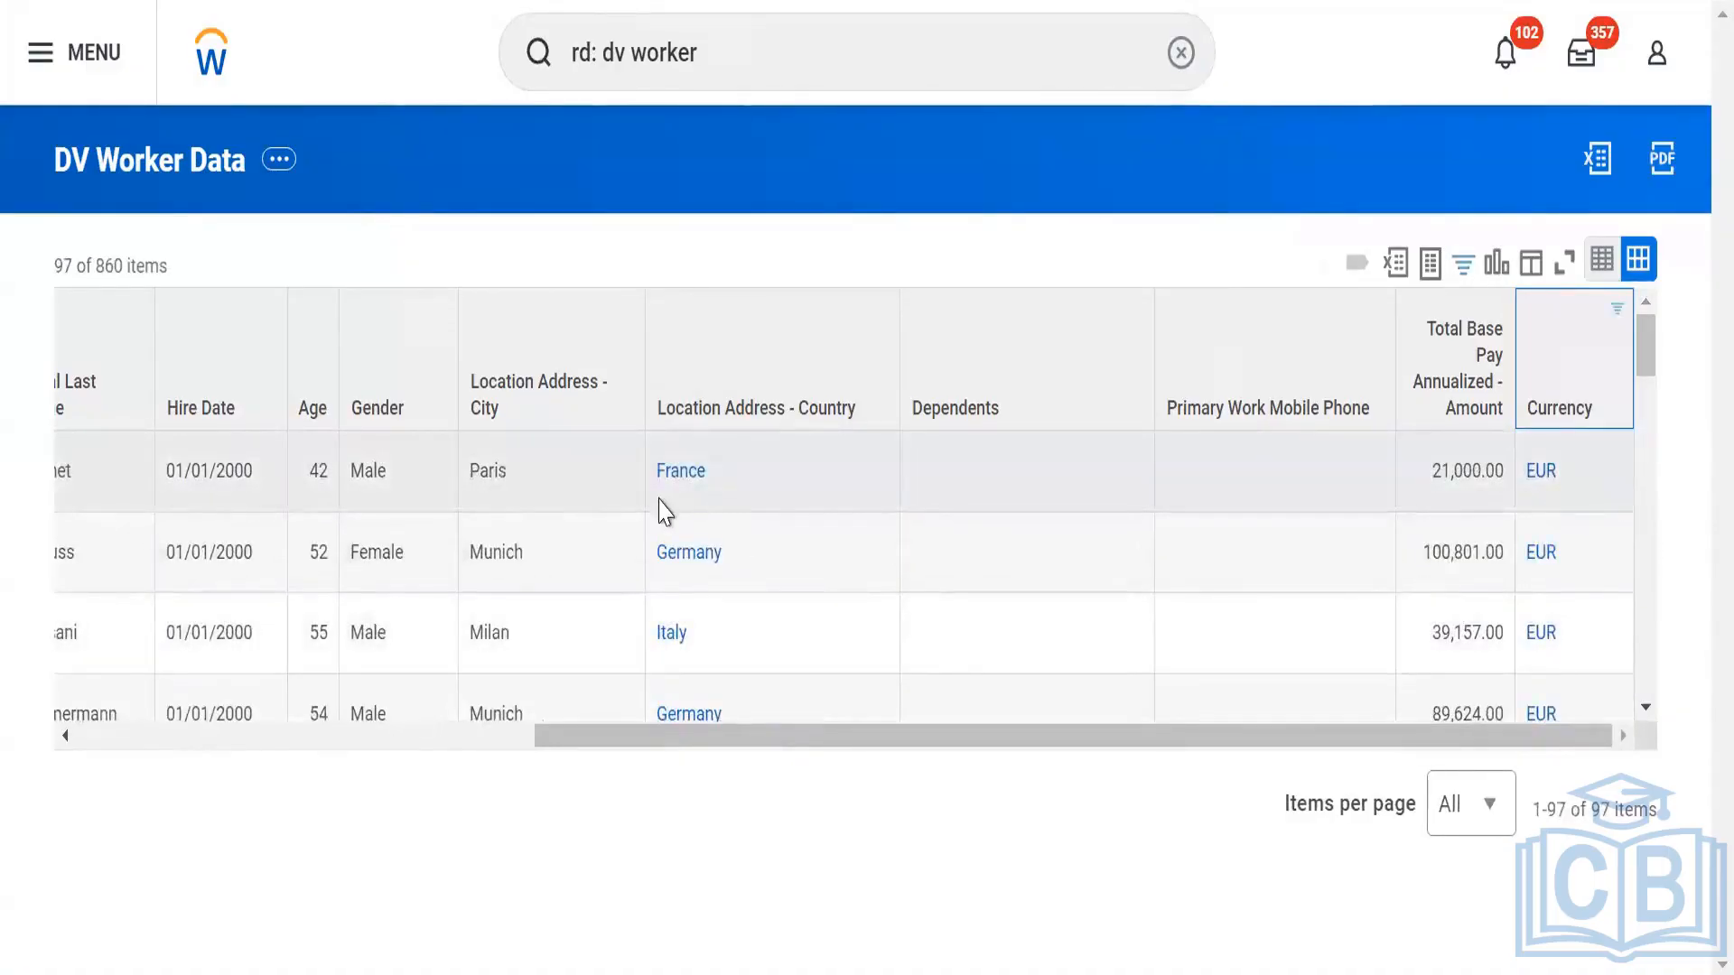
# - Look through the EUR rows, comparing location country, annualized base pay amount and currency
pyautogui.moveTo(736, 492)
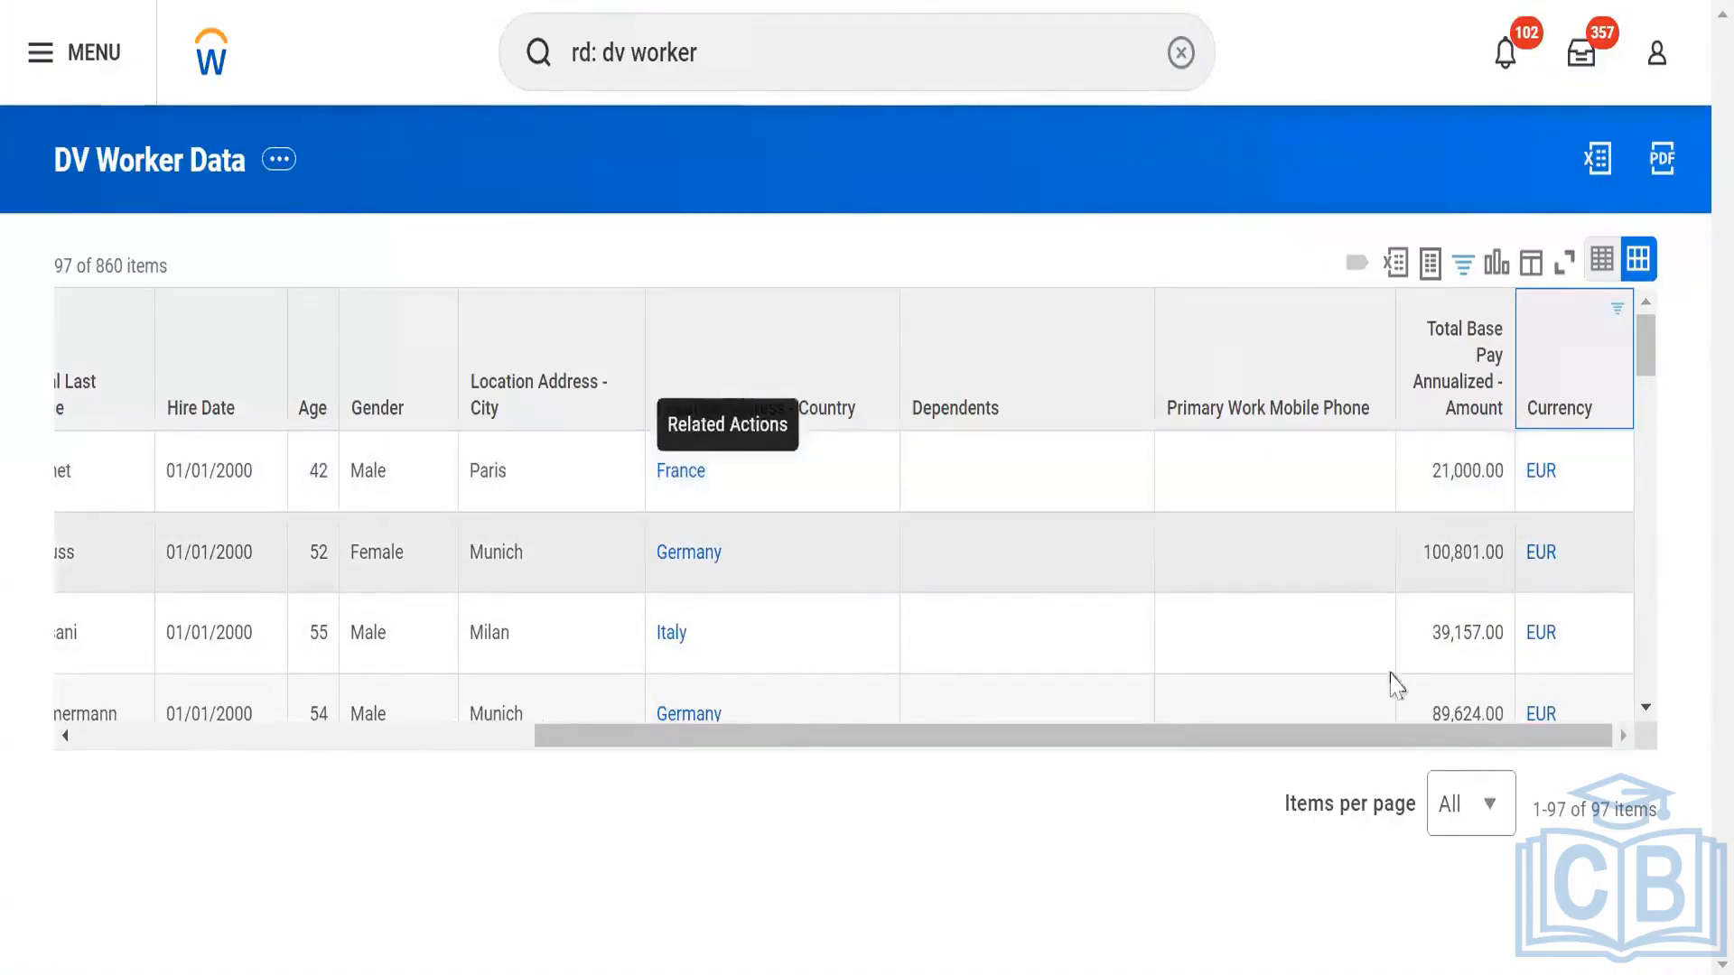
pyautogui.scroll(-5, 1571, 506)
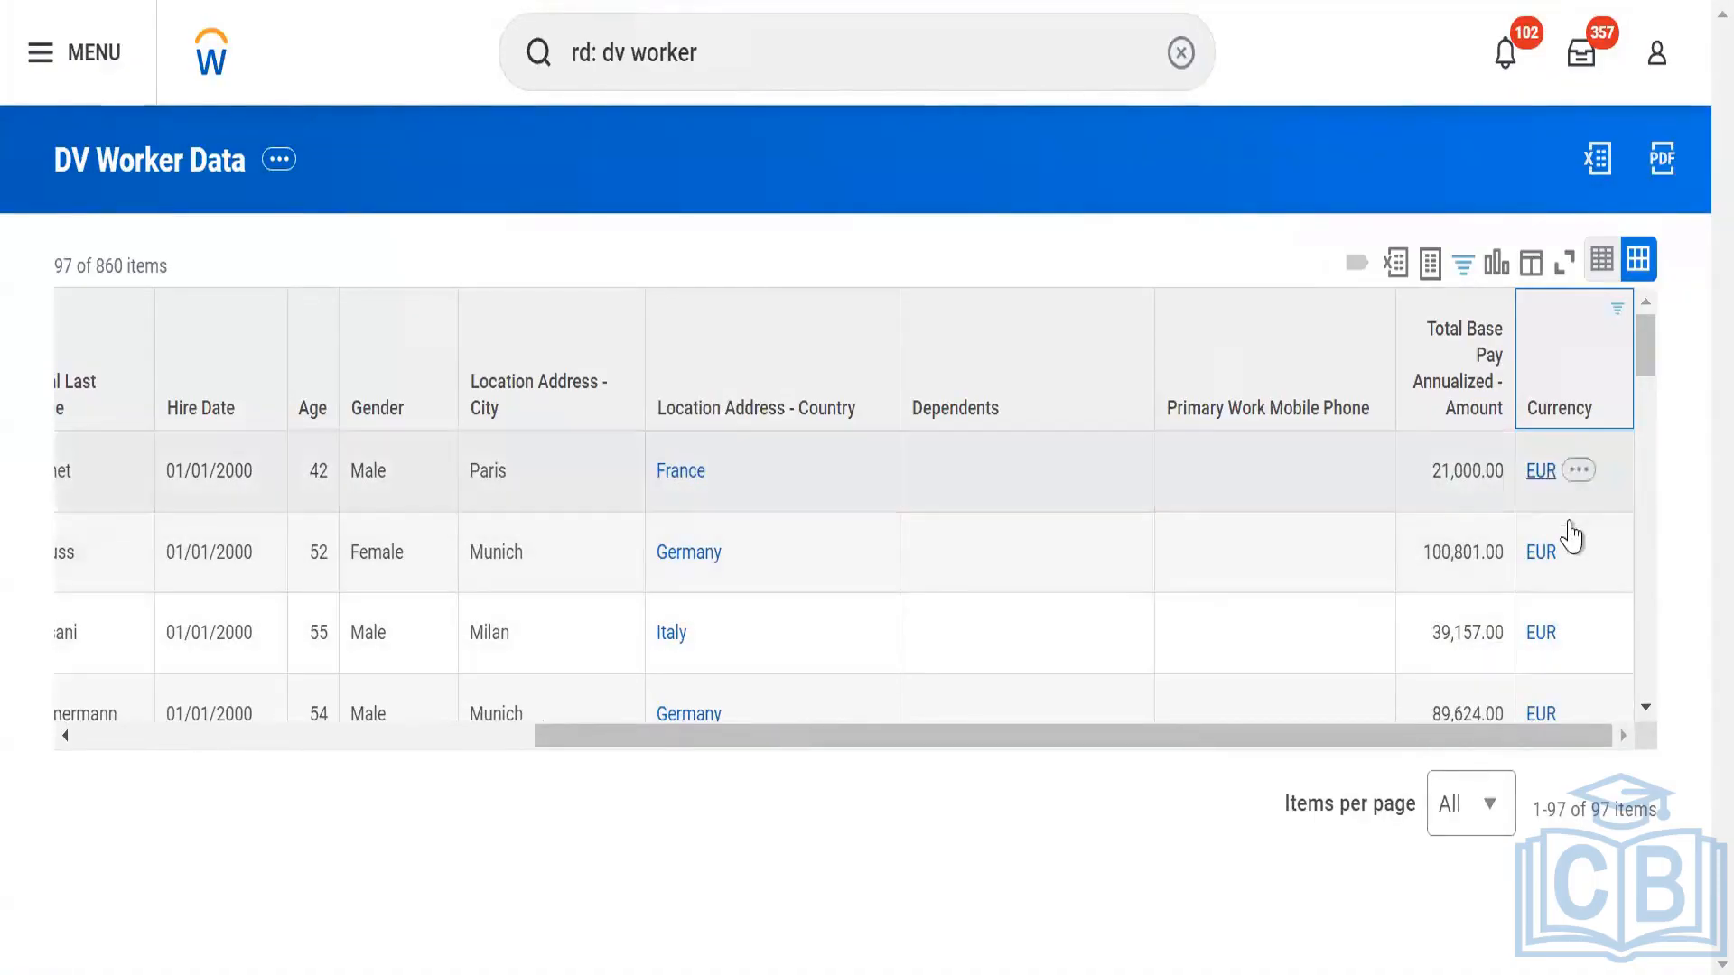
pyautogui.scroll(-1, 1576, 534)
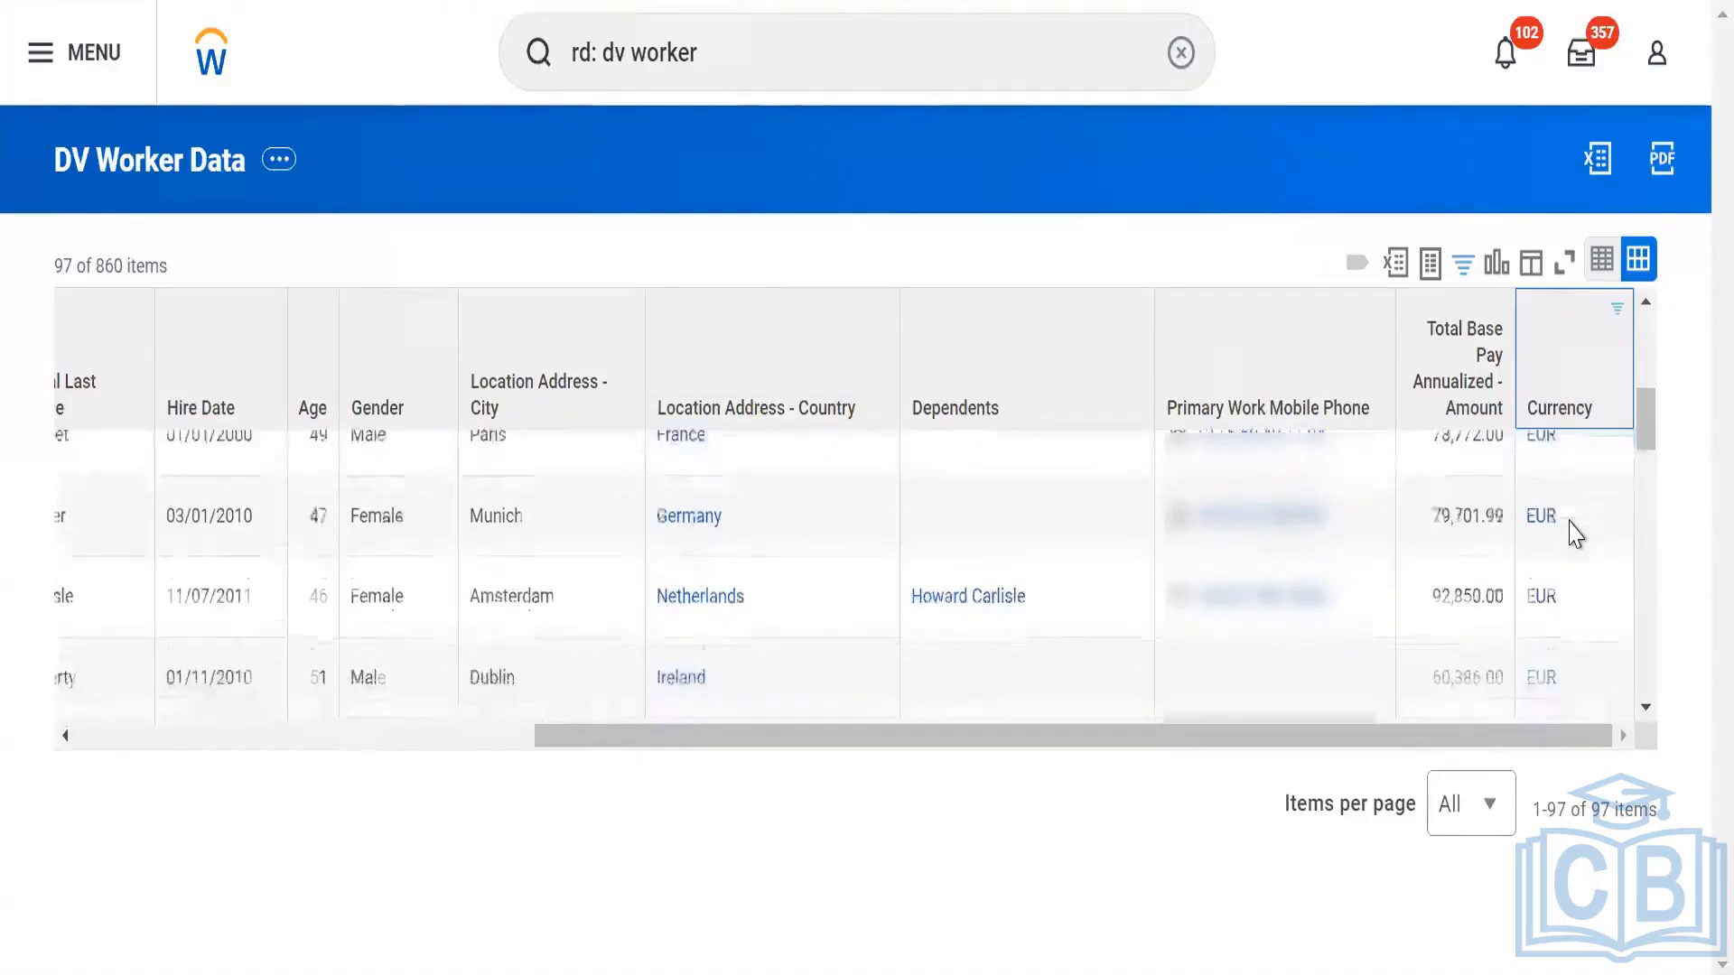
pyautogui.scroll(15, 1576, 534)
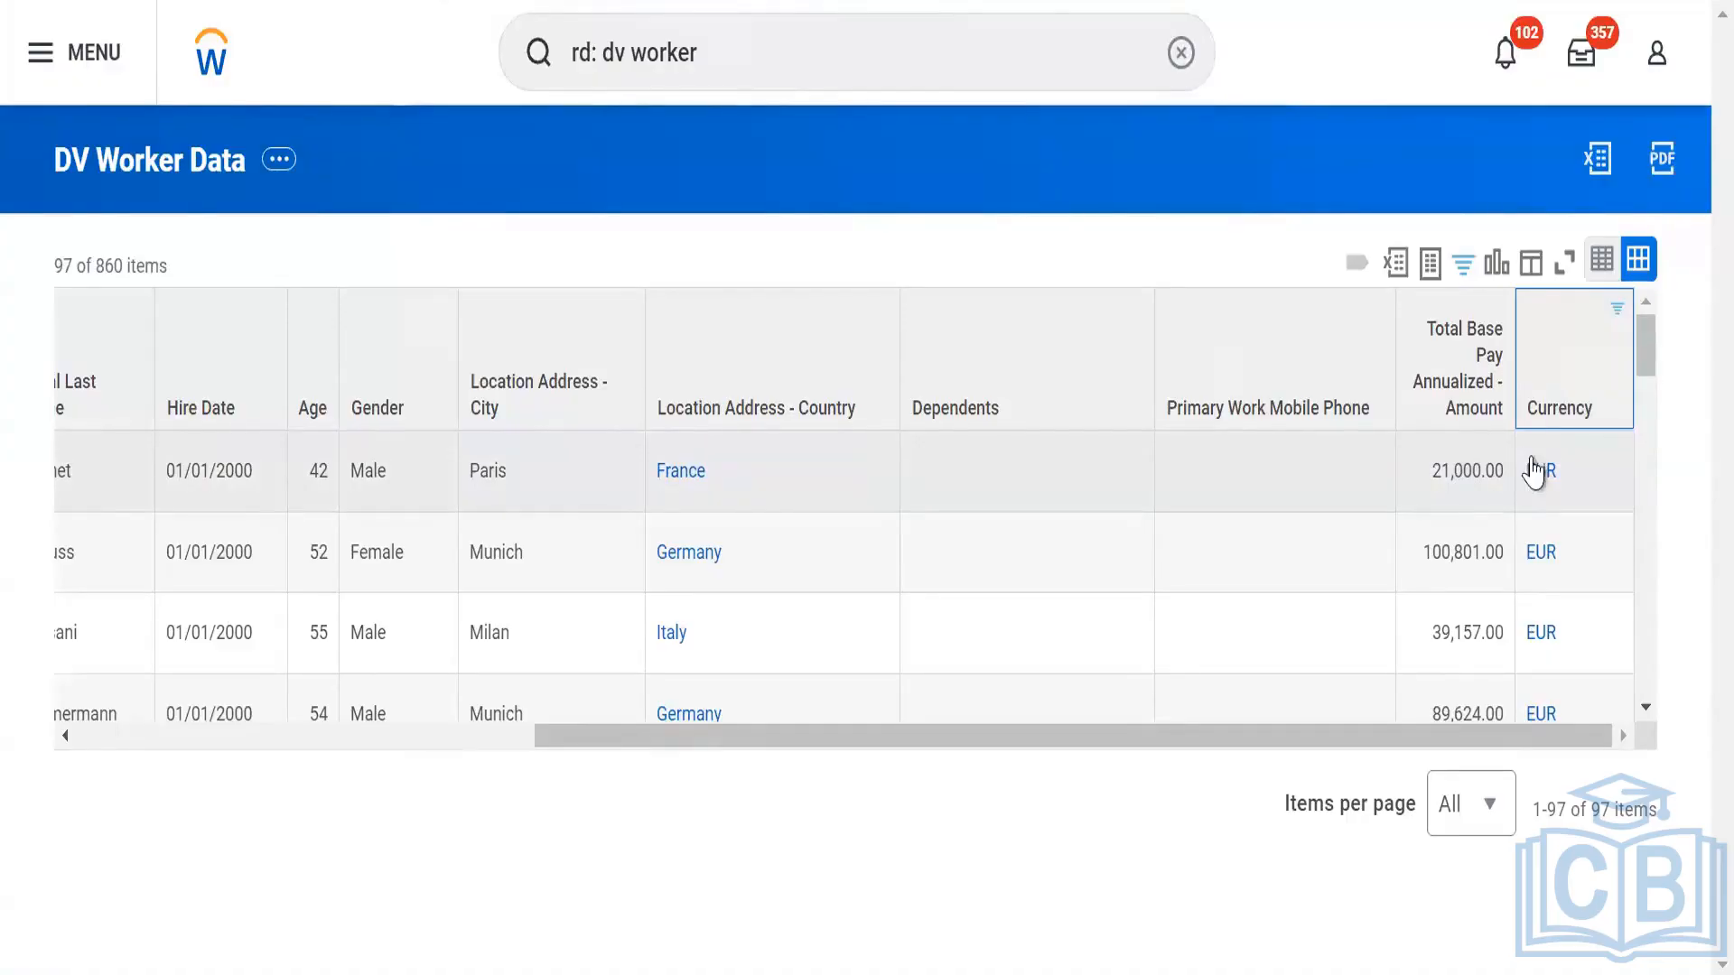
# - Check the Show Currency Code Column option on the Total Base Pay Annualized - Amount field in the report definition
pyautogui.moveTo(1561, 497)
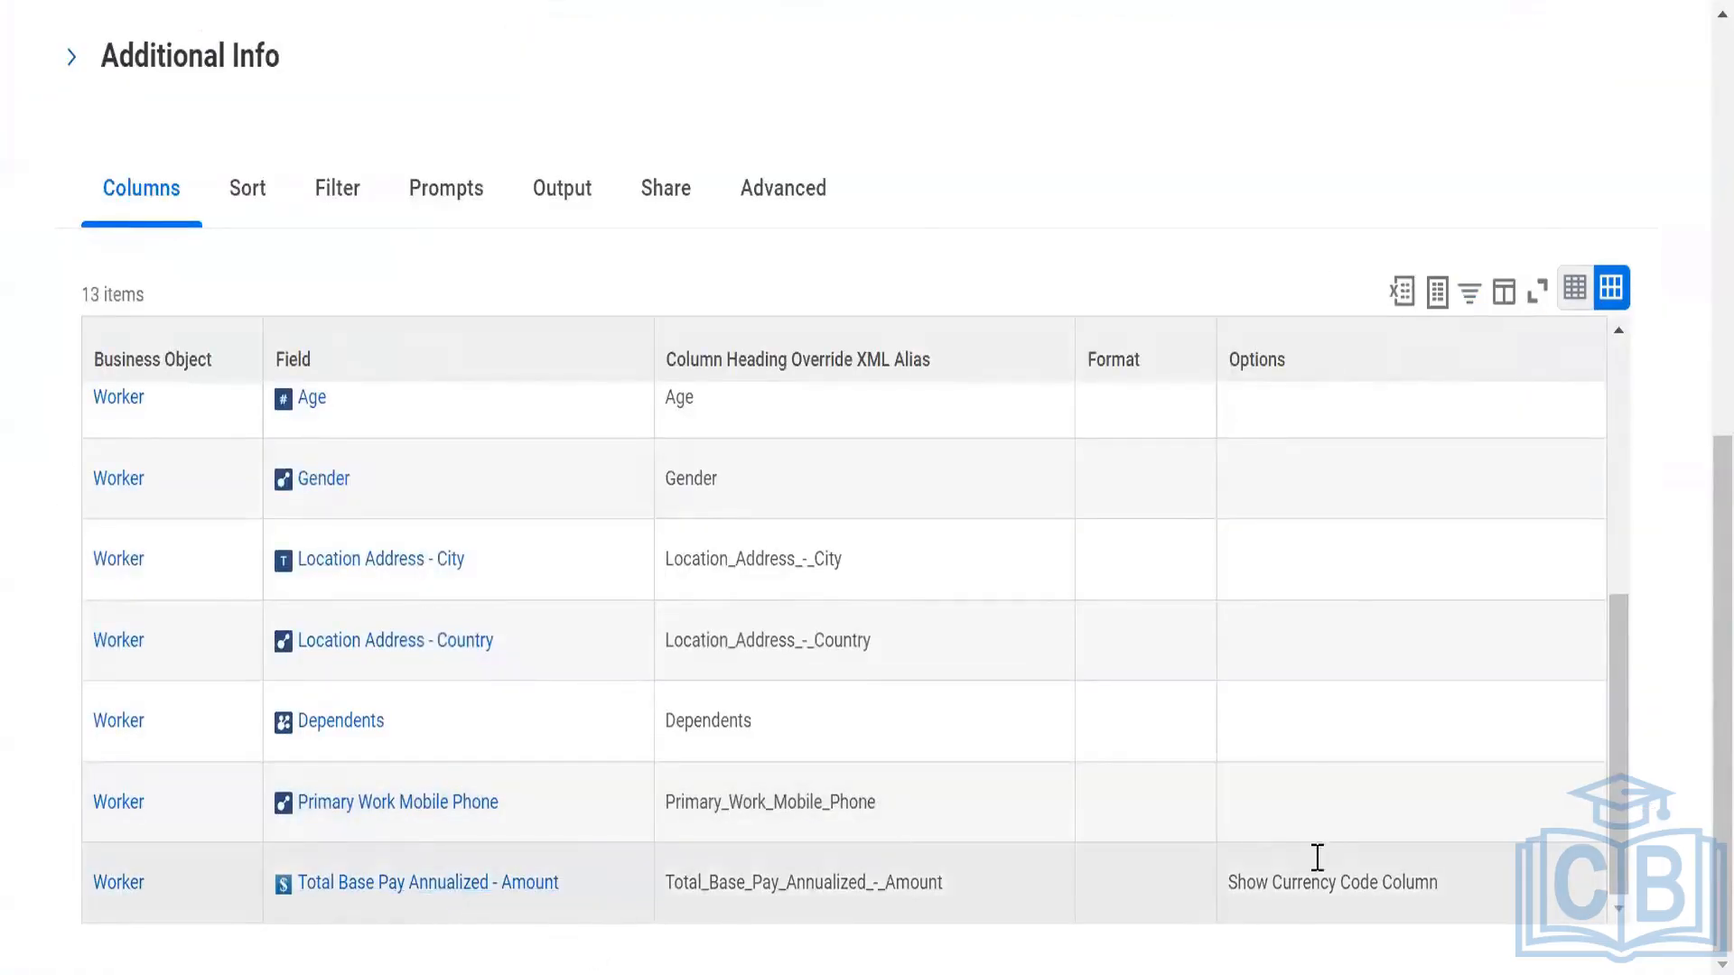
pyautogui.click(1234, 882)
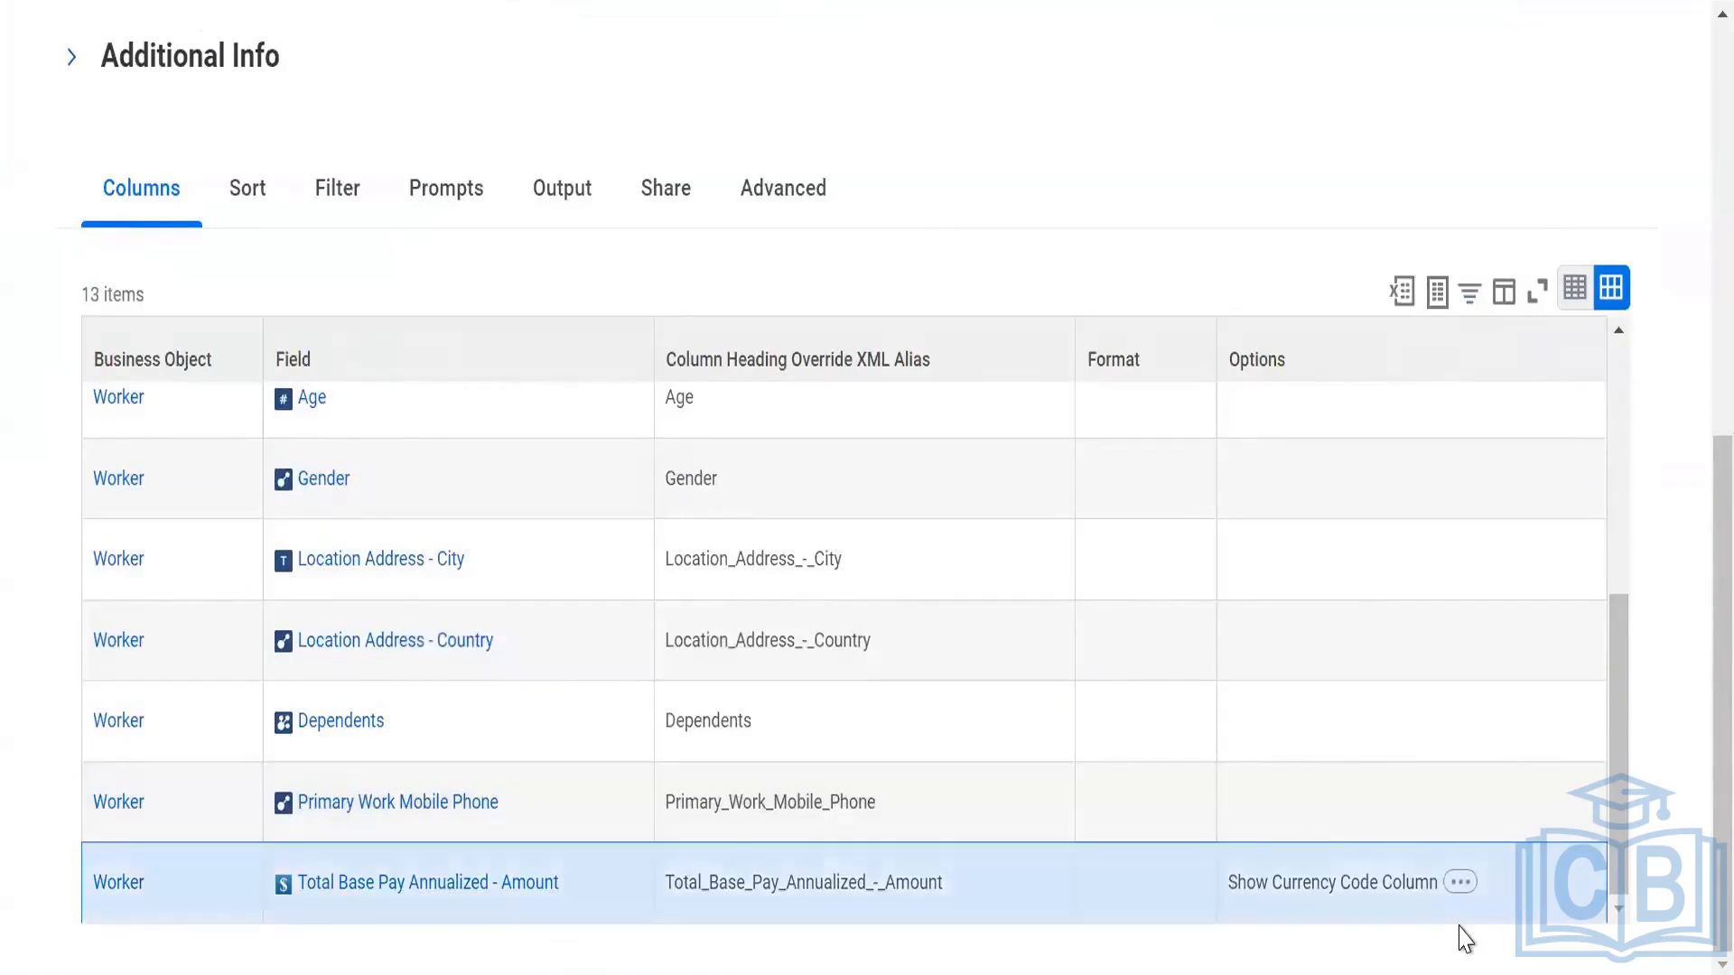
pyautogui.moveTo(1440, 889); pyautogui.dragTo(1270, 774)
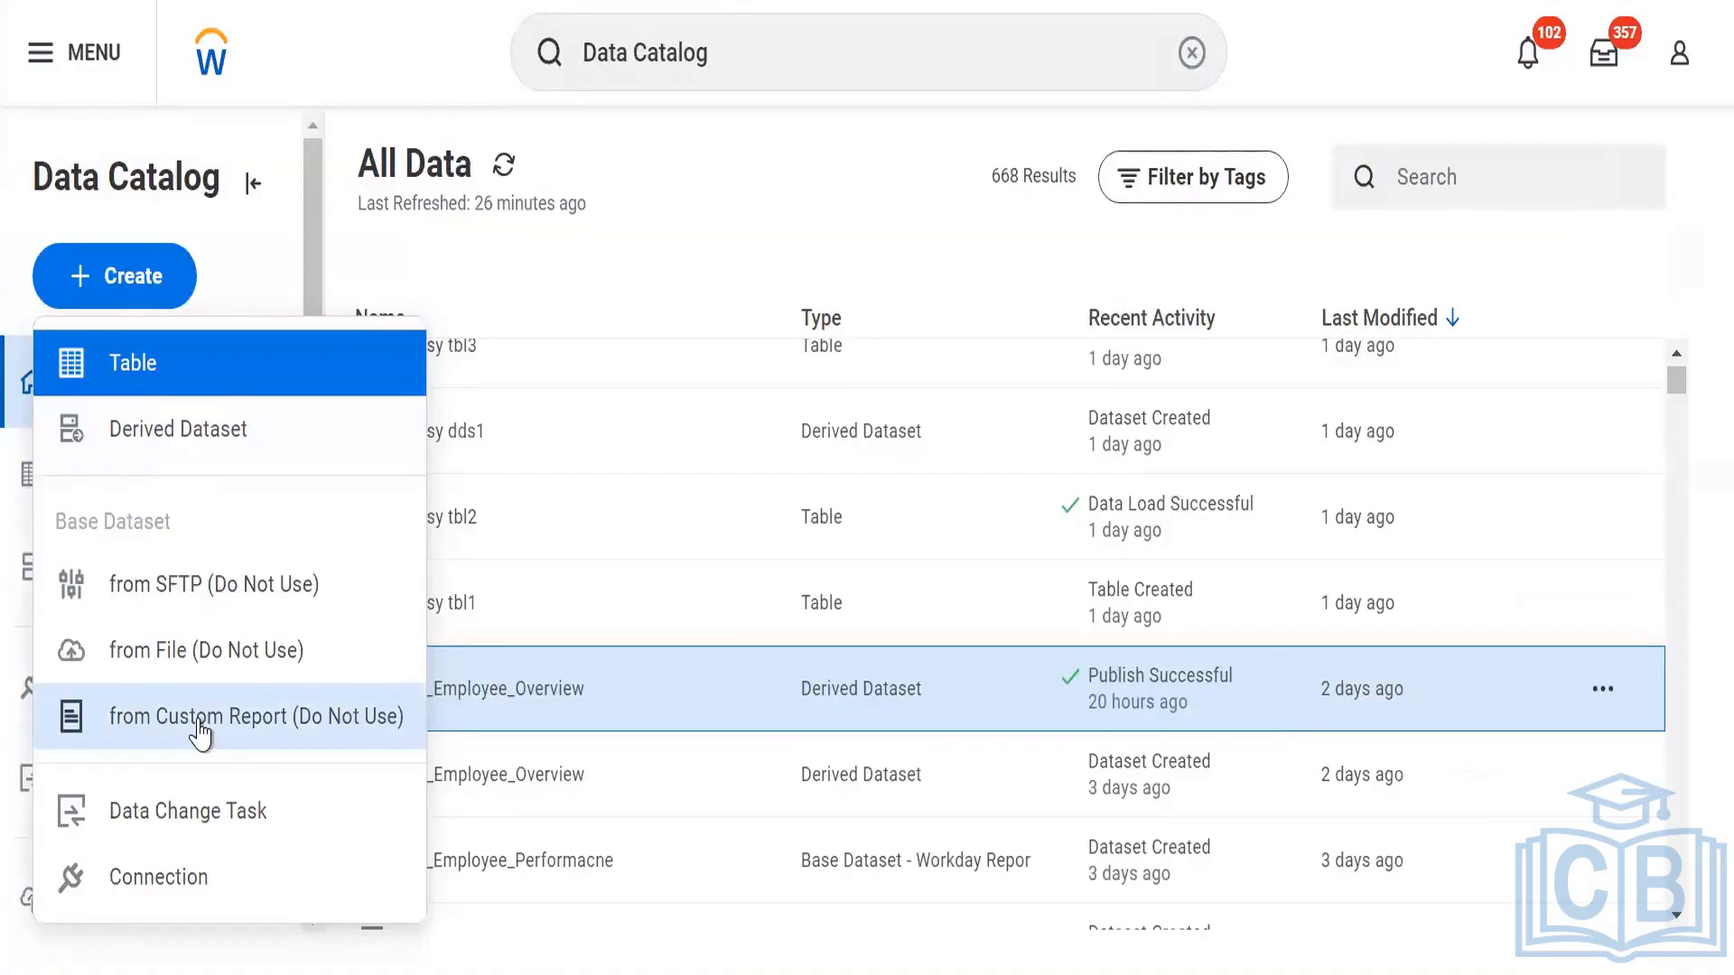
# - Examine what can be created in the Data Catalog, including base datasets from SFTP, File and Custom Report
pyautogui.click(437, 80)
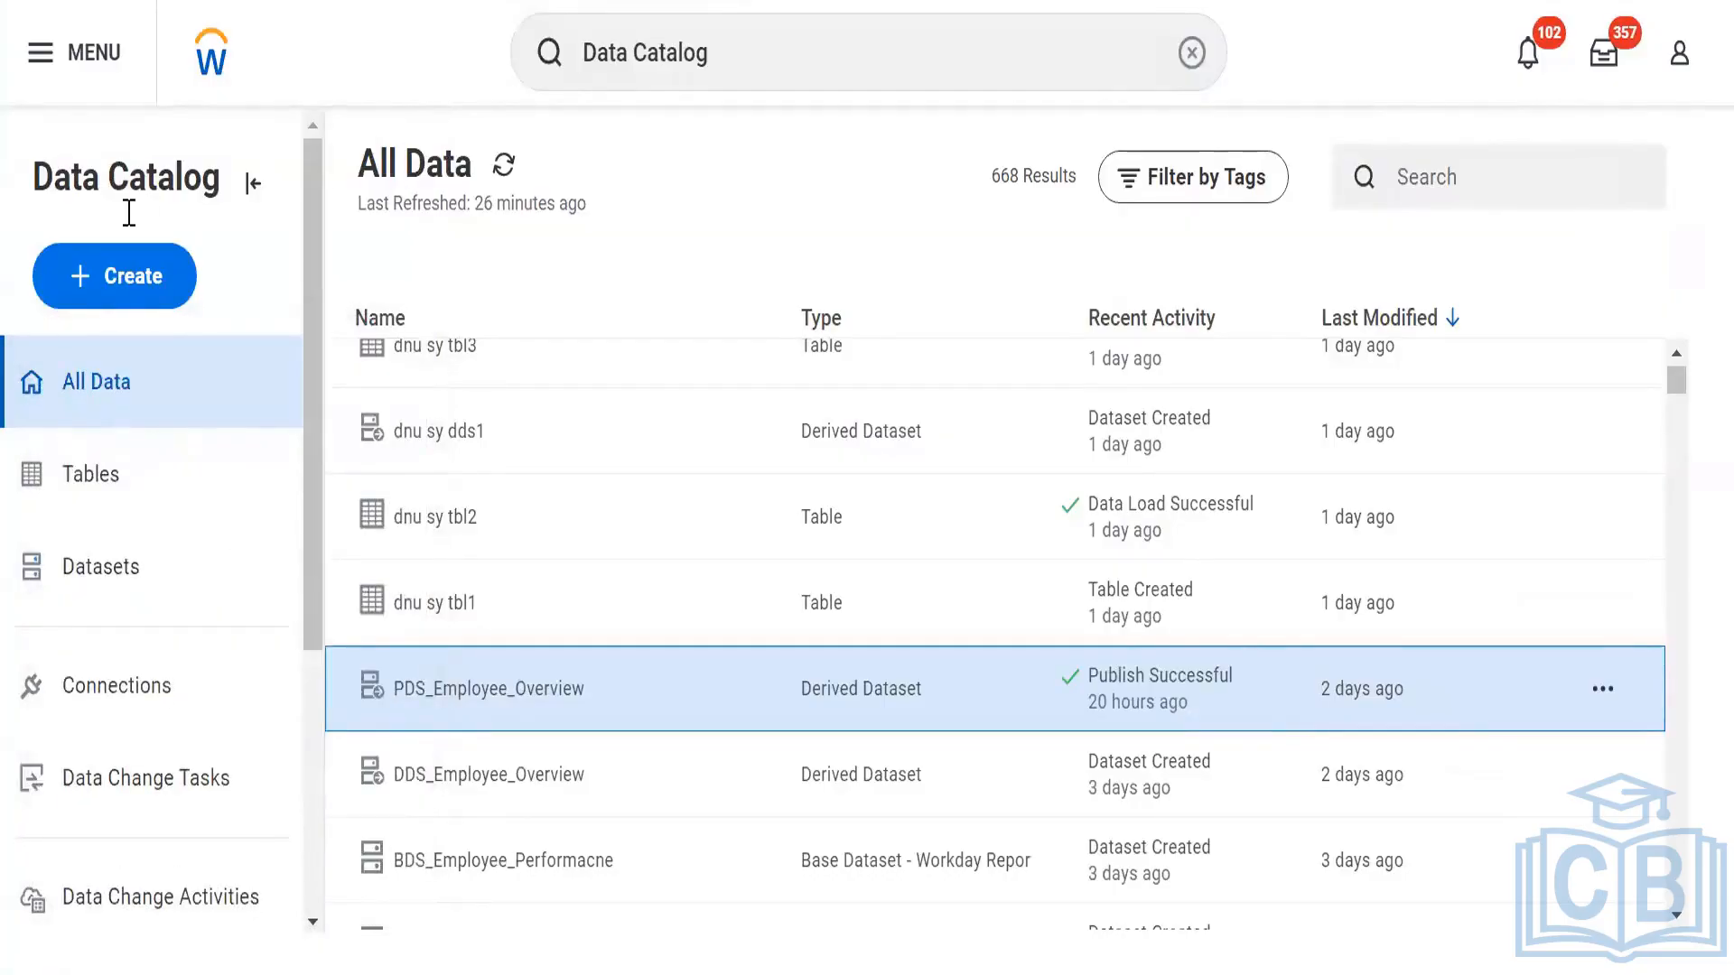
pyautogui.click(128, 280)
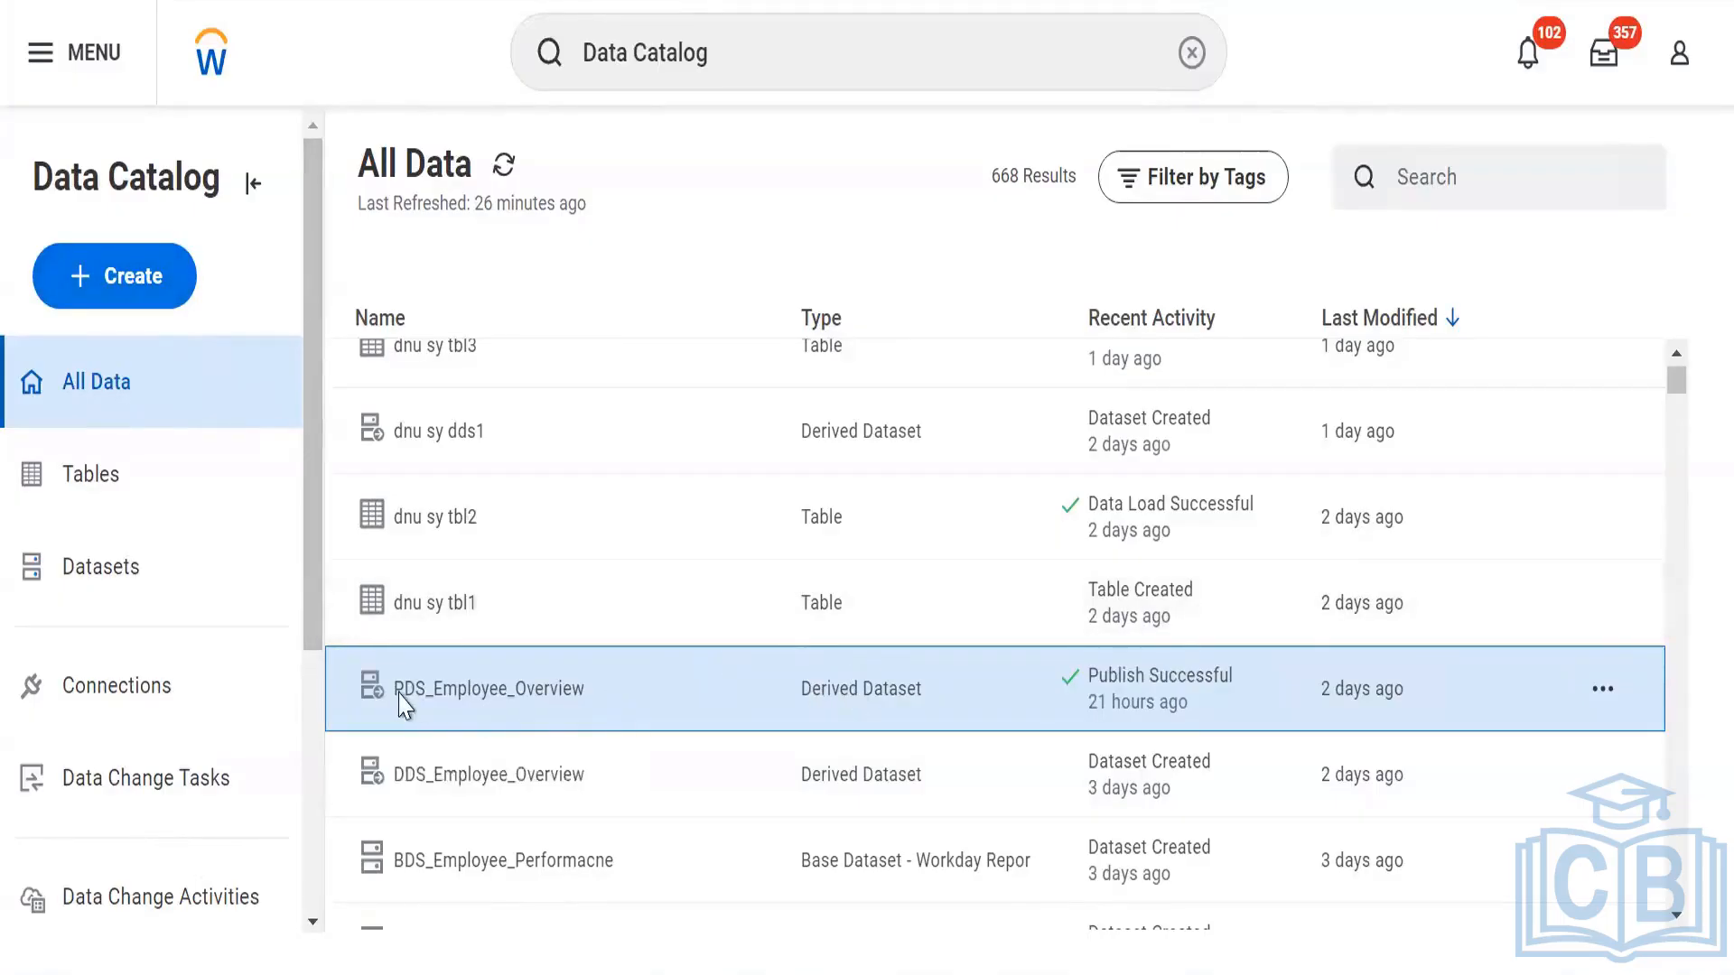
pyautogui.moveTo(401, 705)
pyautogui.click(152, 286)
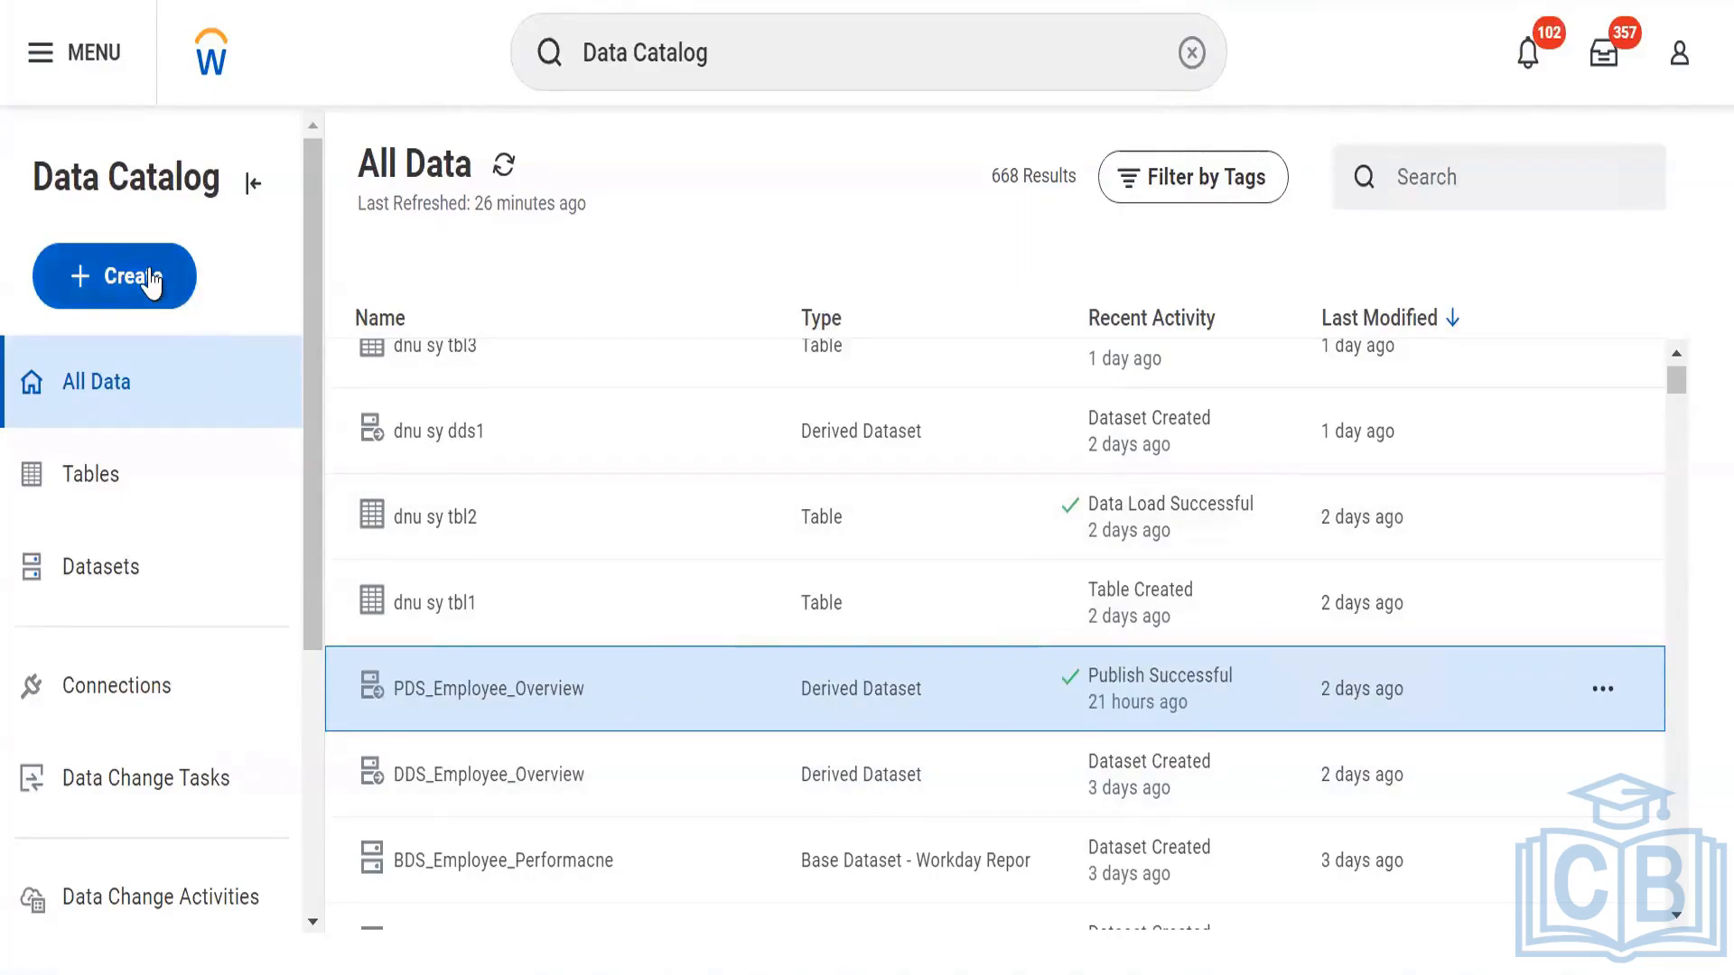
pyautogui.click(152, 285)
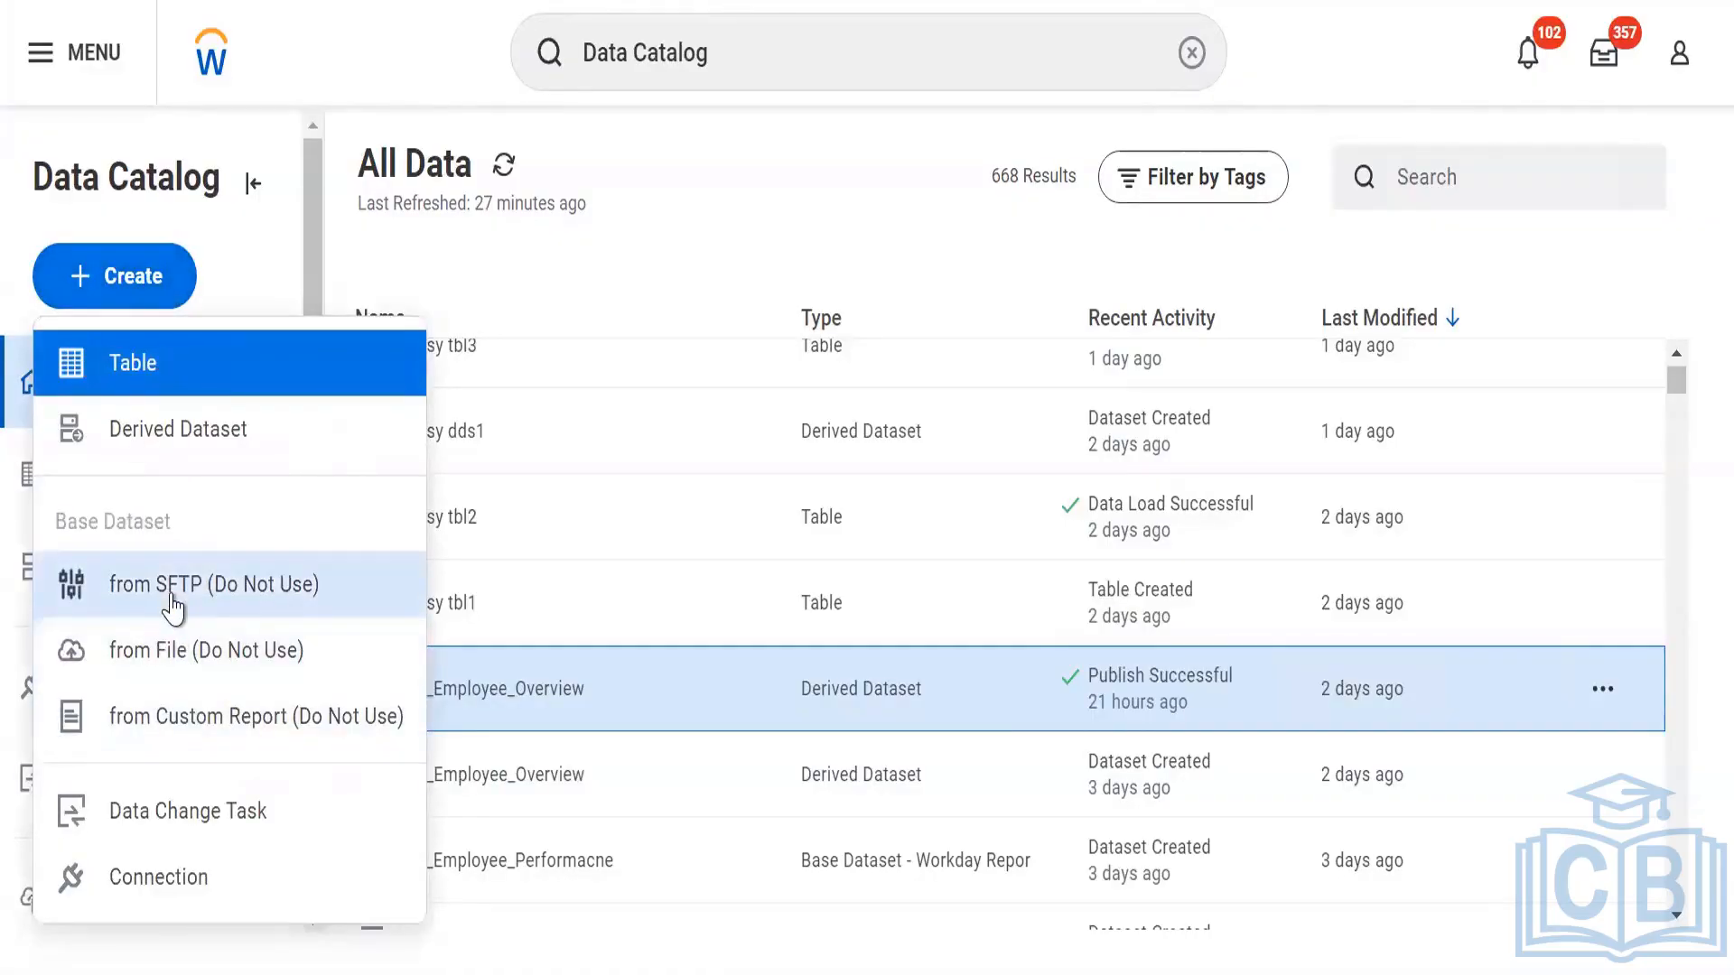
pyautogui.click(293, 597)
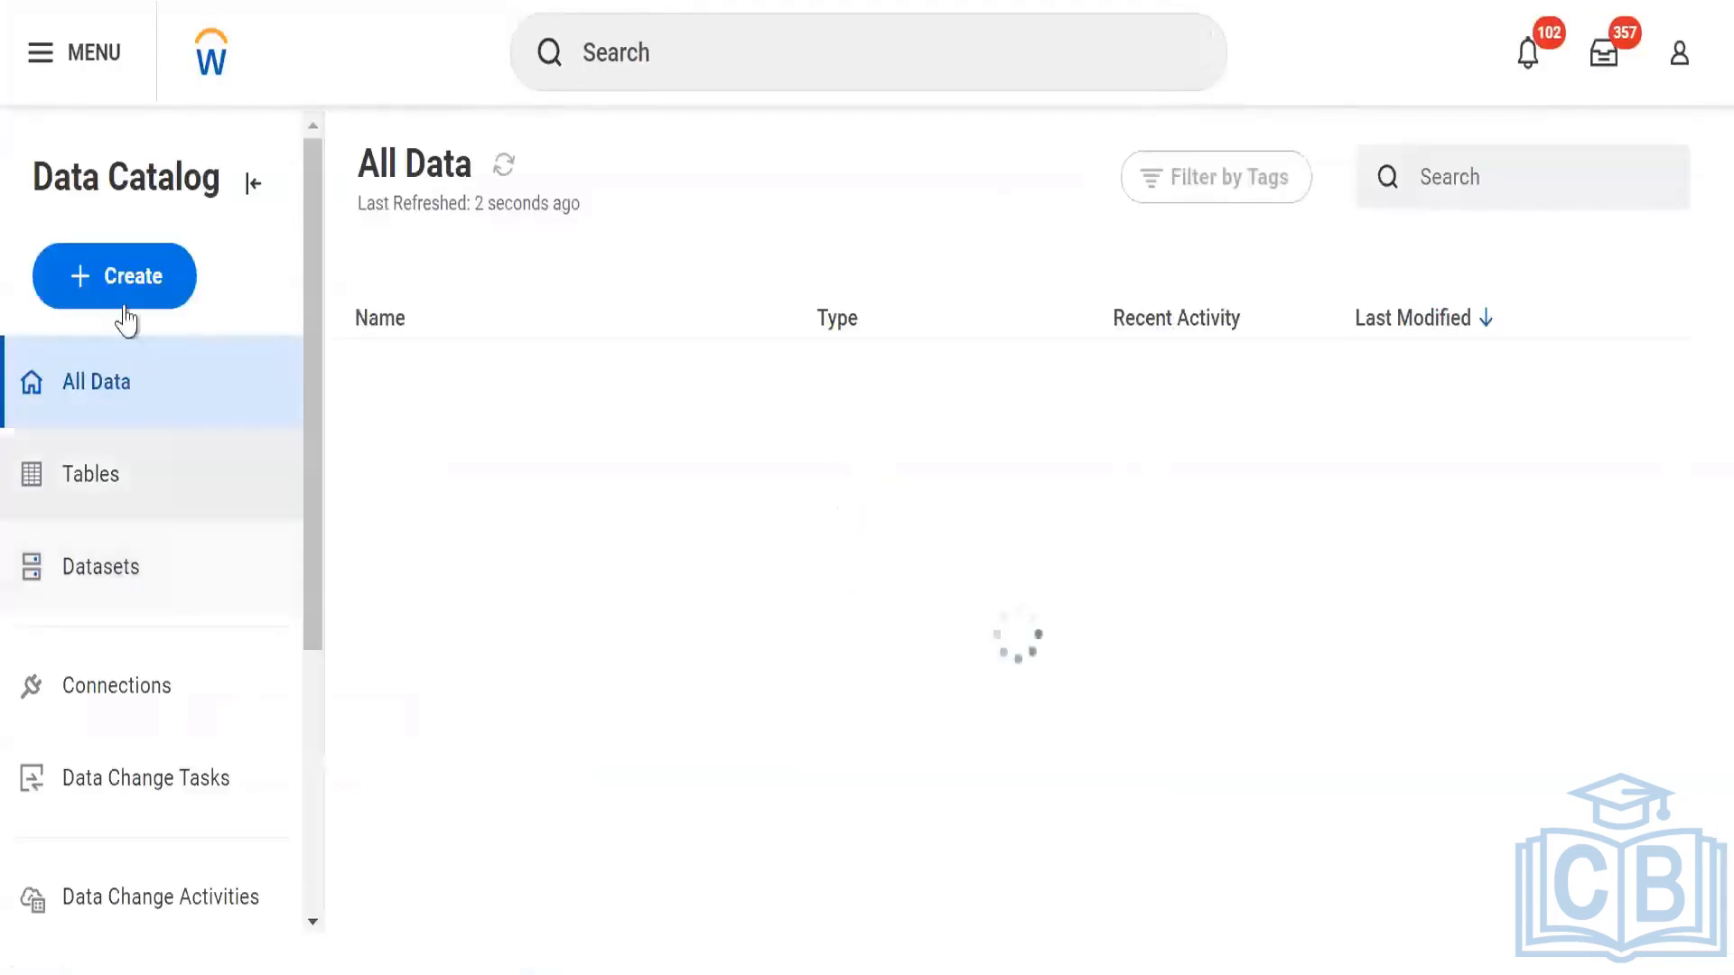
# - Create a base dataset from a file, uploading the Worker Data text file from the Downloads folder
pyautogui.click(117, 285)
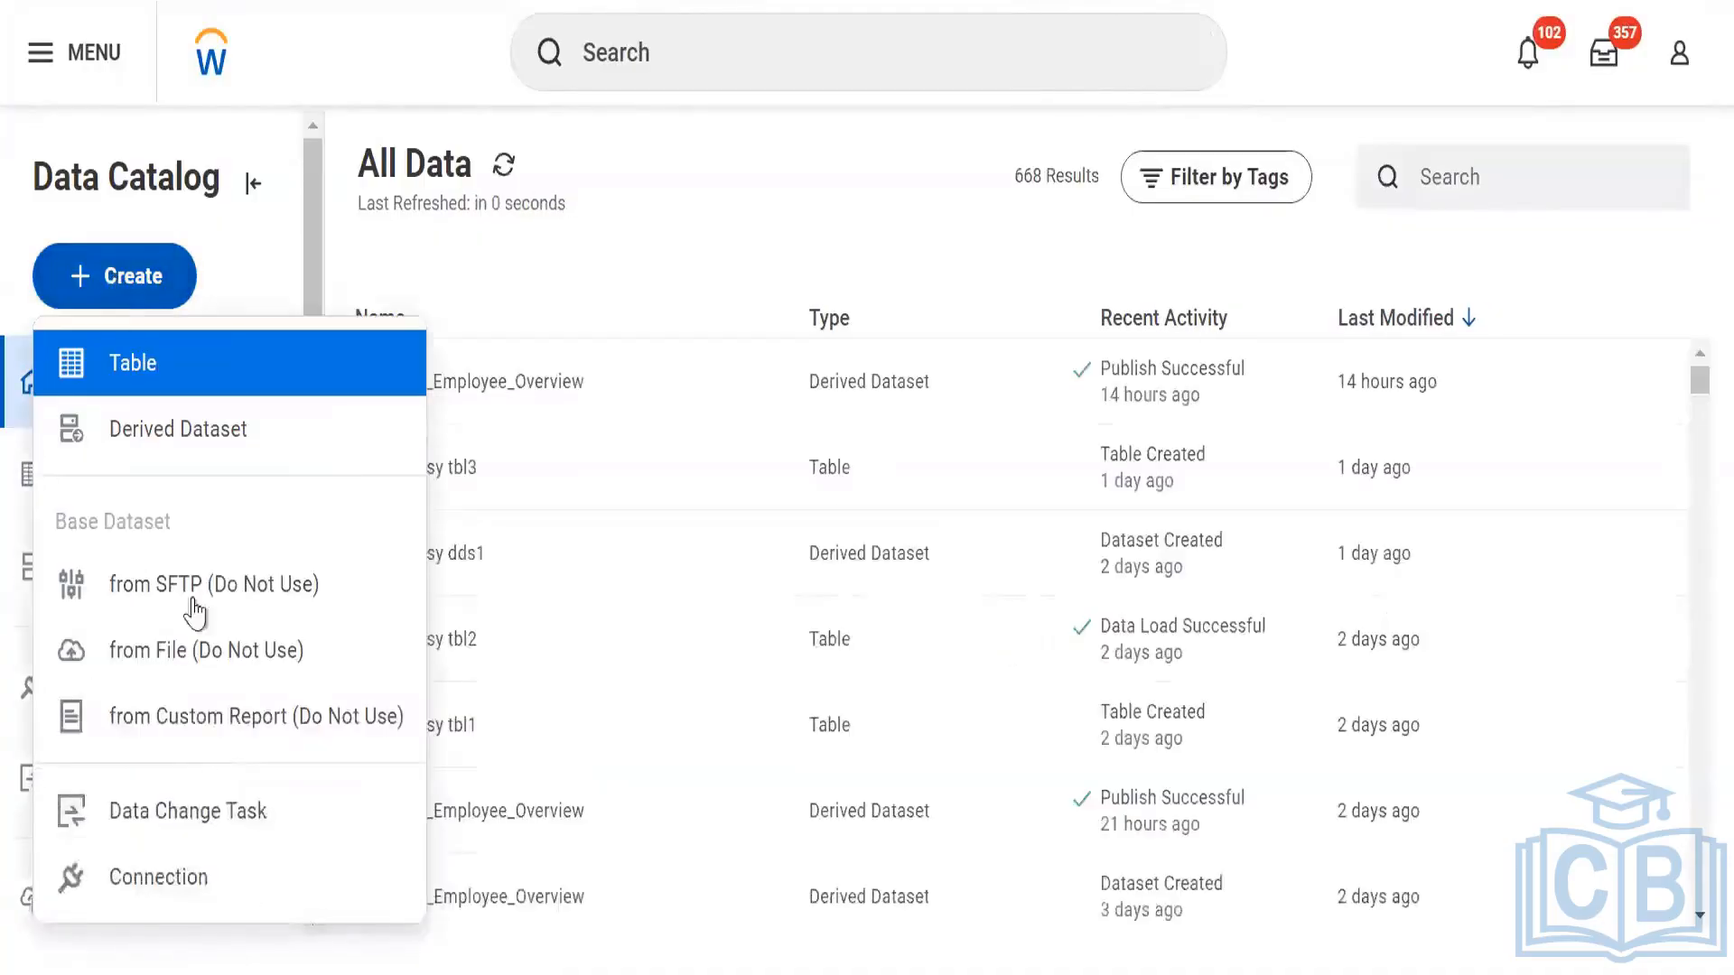
pyautogui.click(194, 659)
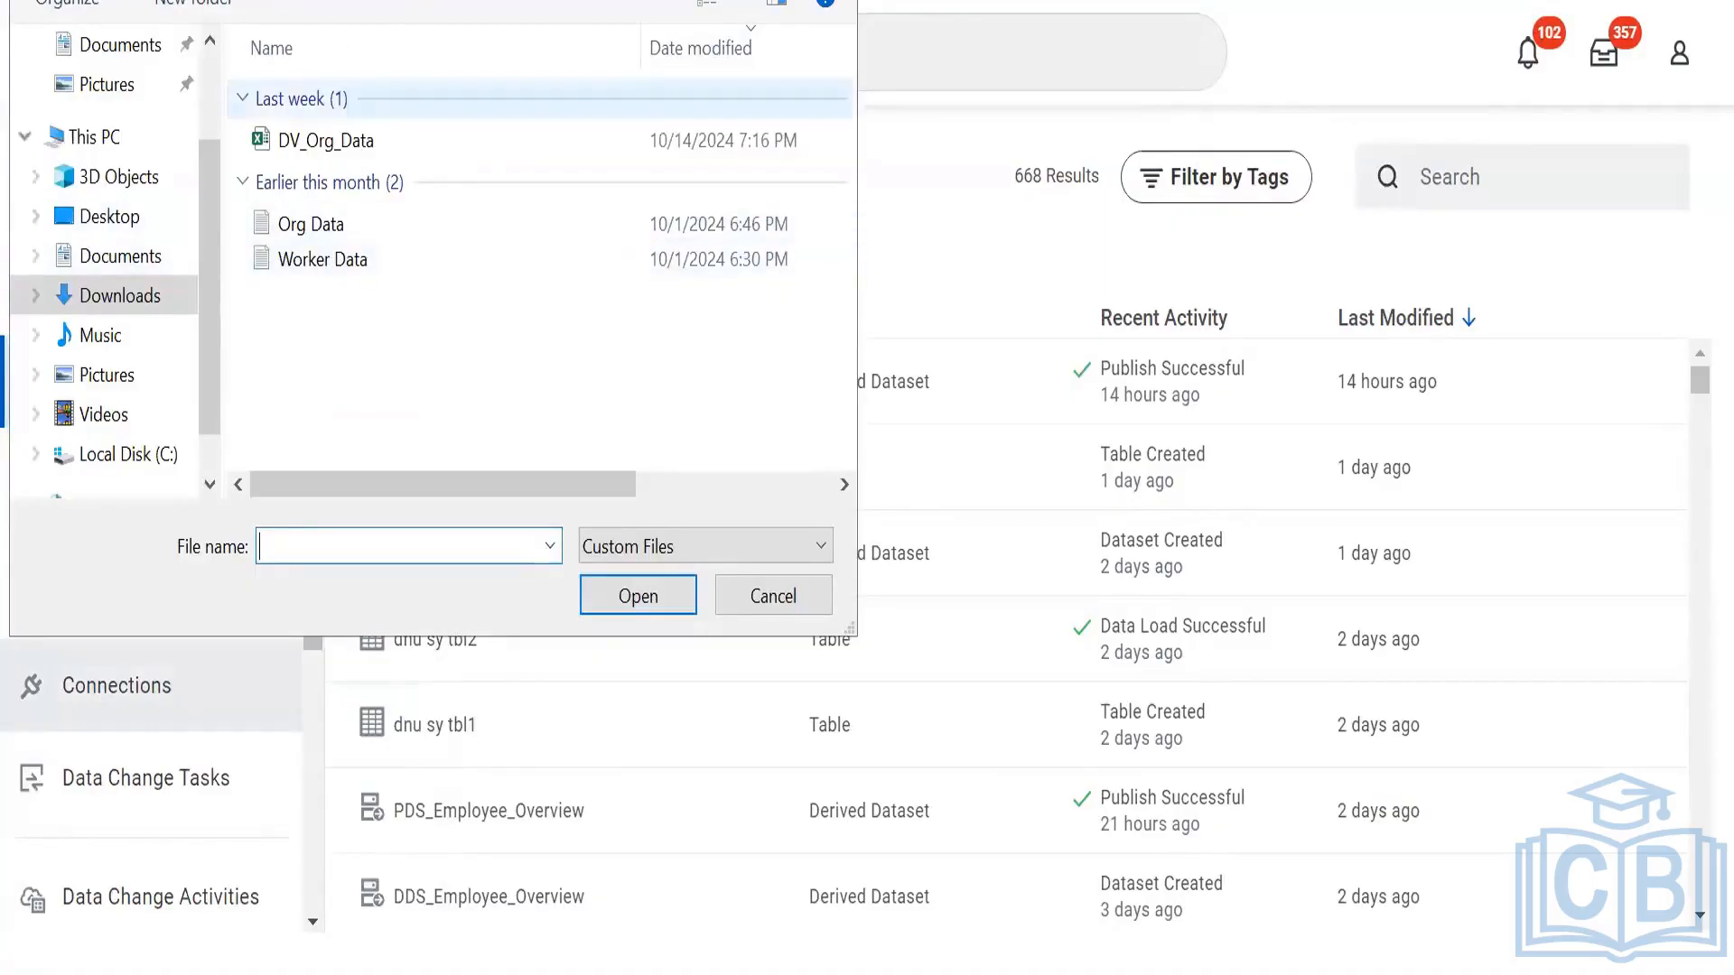
pyautogui.click(325, 262)
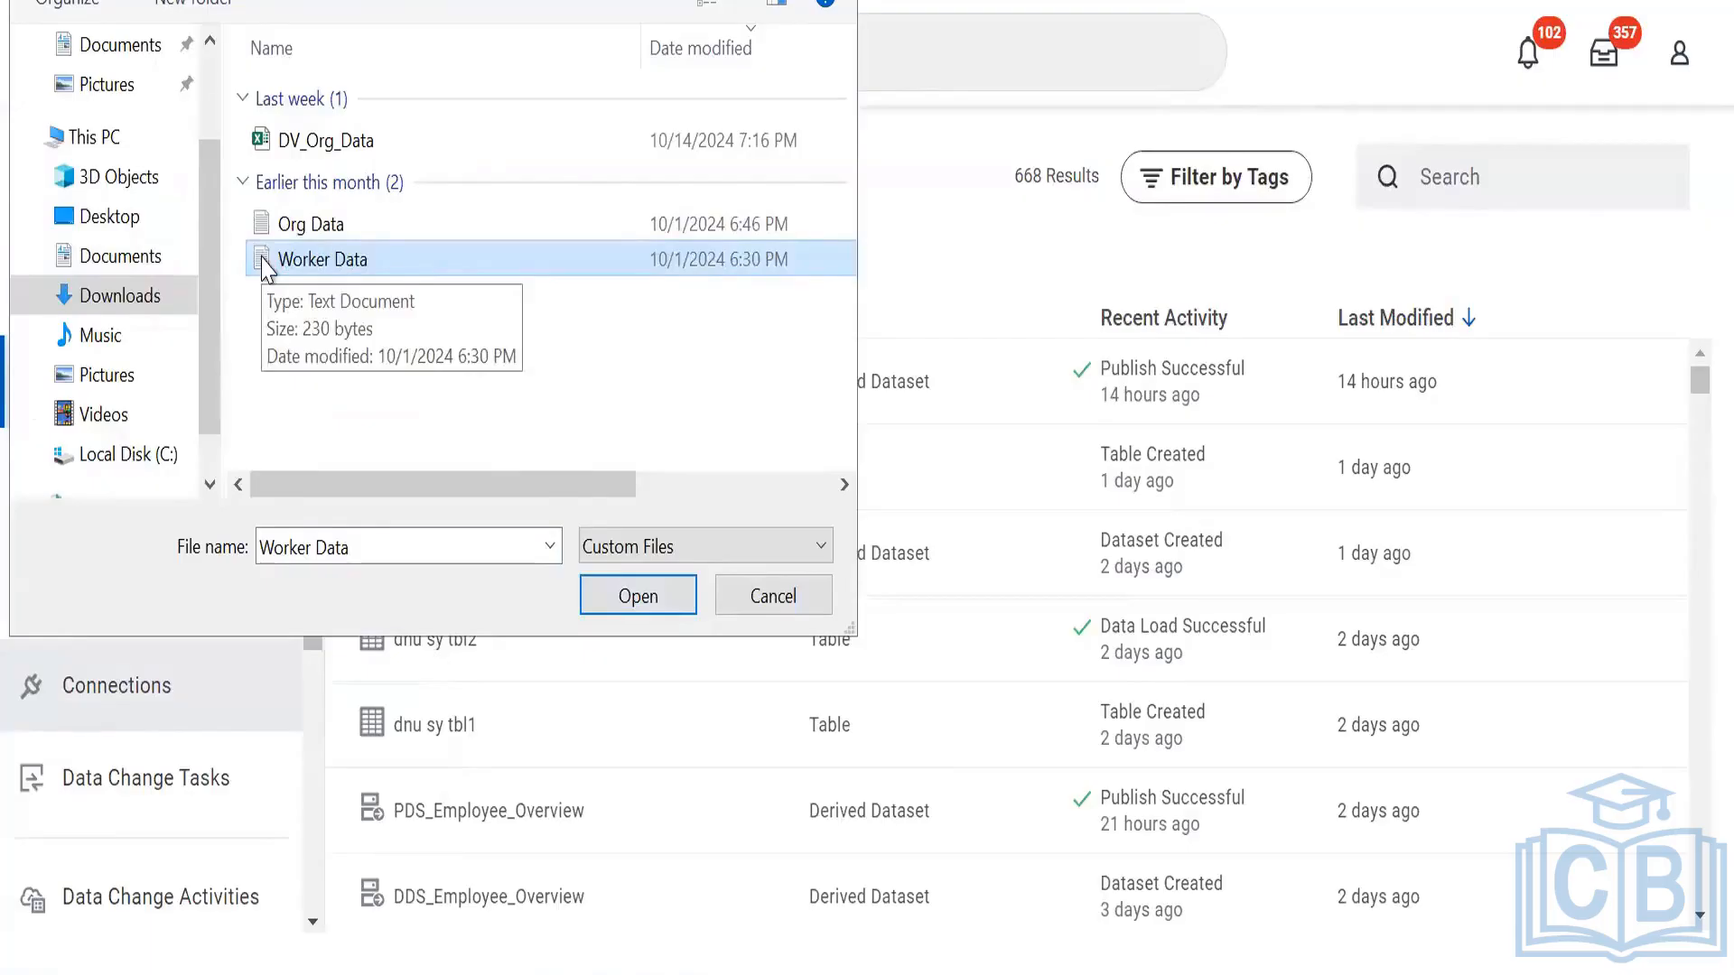
pyautogui.click(624, 596)
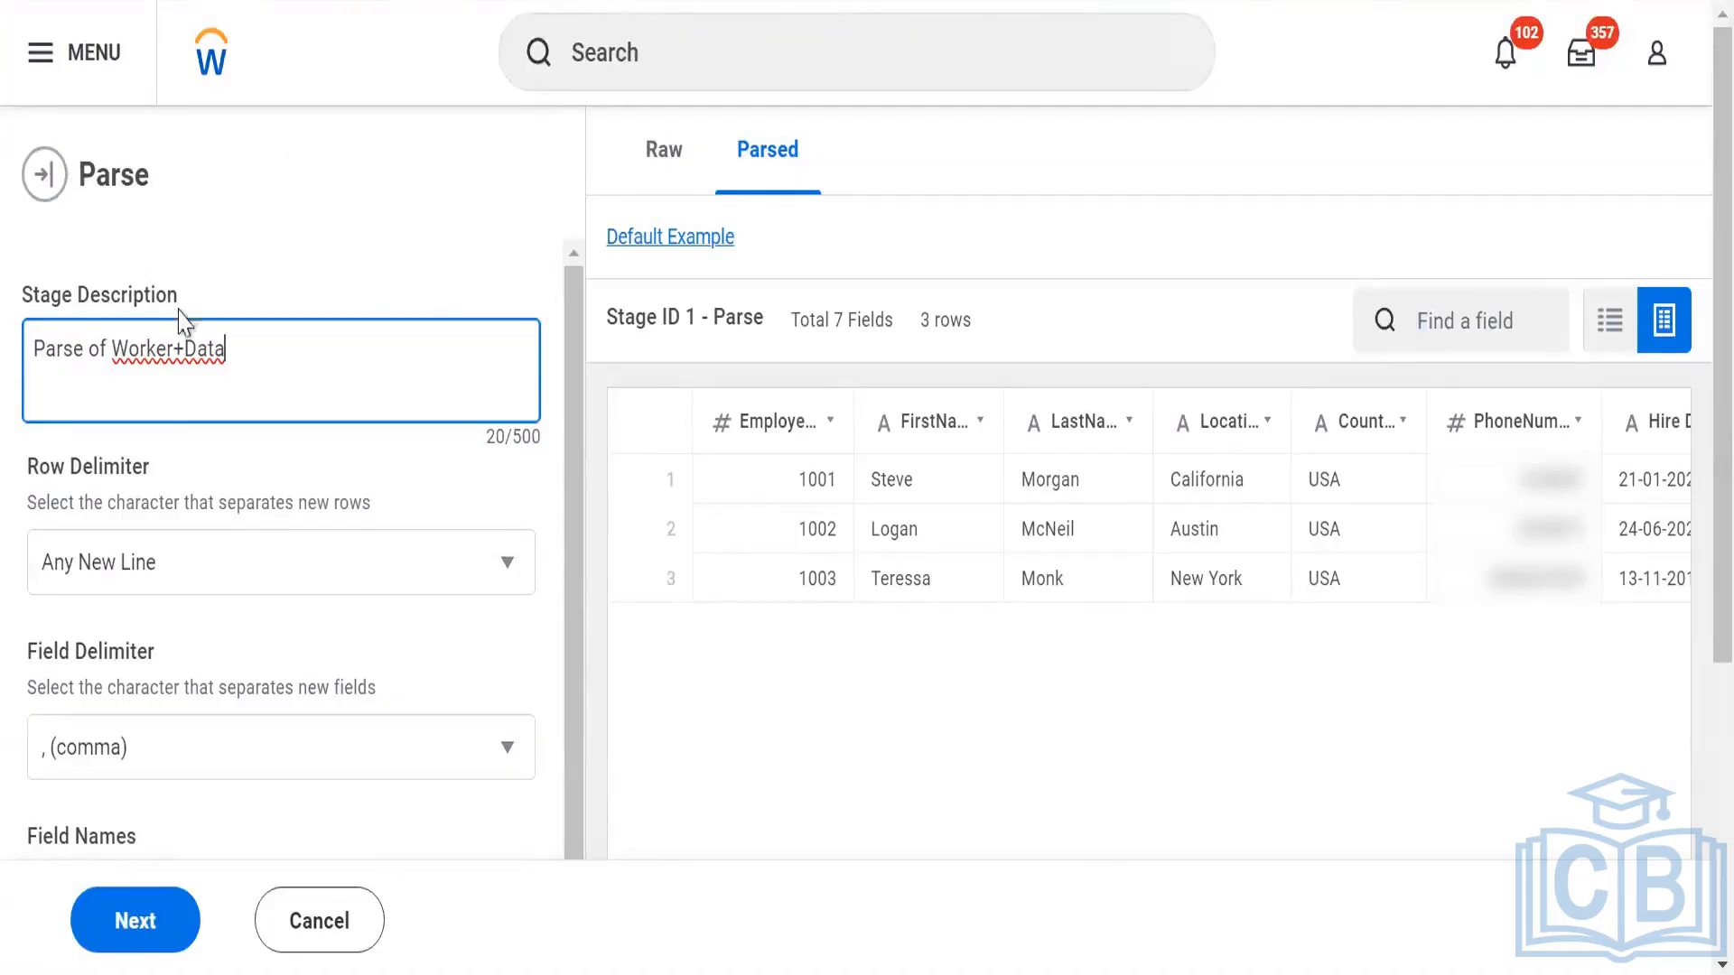
# - Open the Worker Data text file from File Explorer, examine its header and comma-separated rows, and return to the Parse stage in Workday
pyautogui.scroll(-3, 240, 402)
pyautogui.scroll(-3, 241, 413)
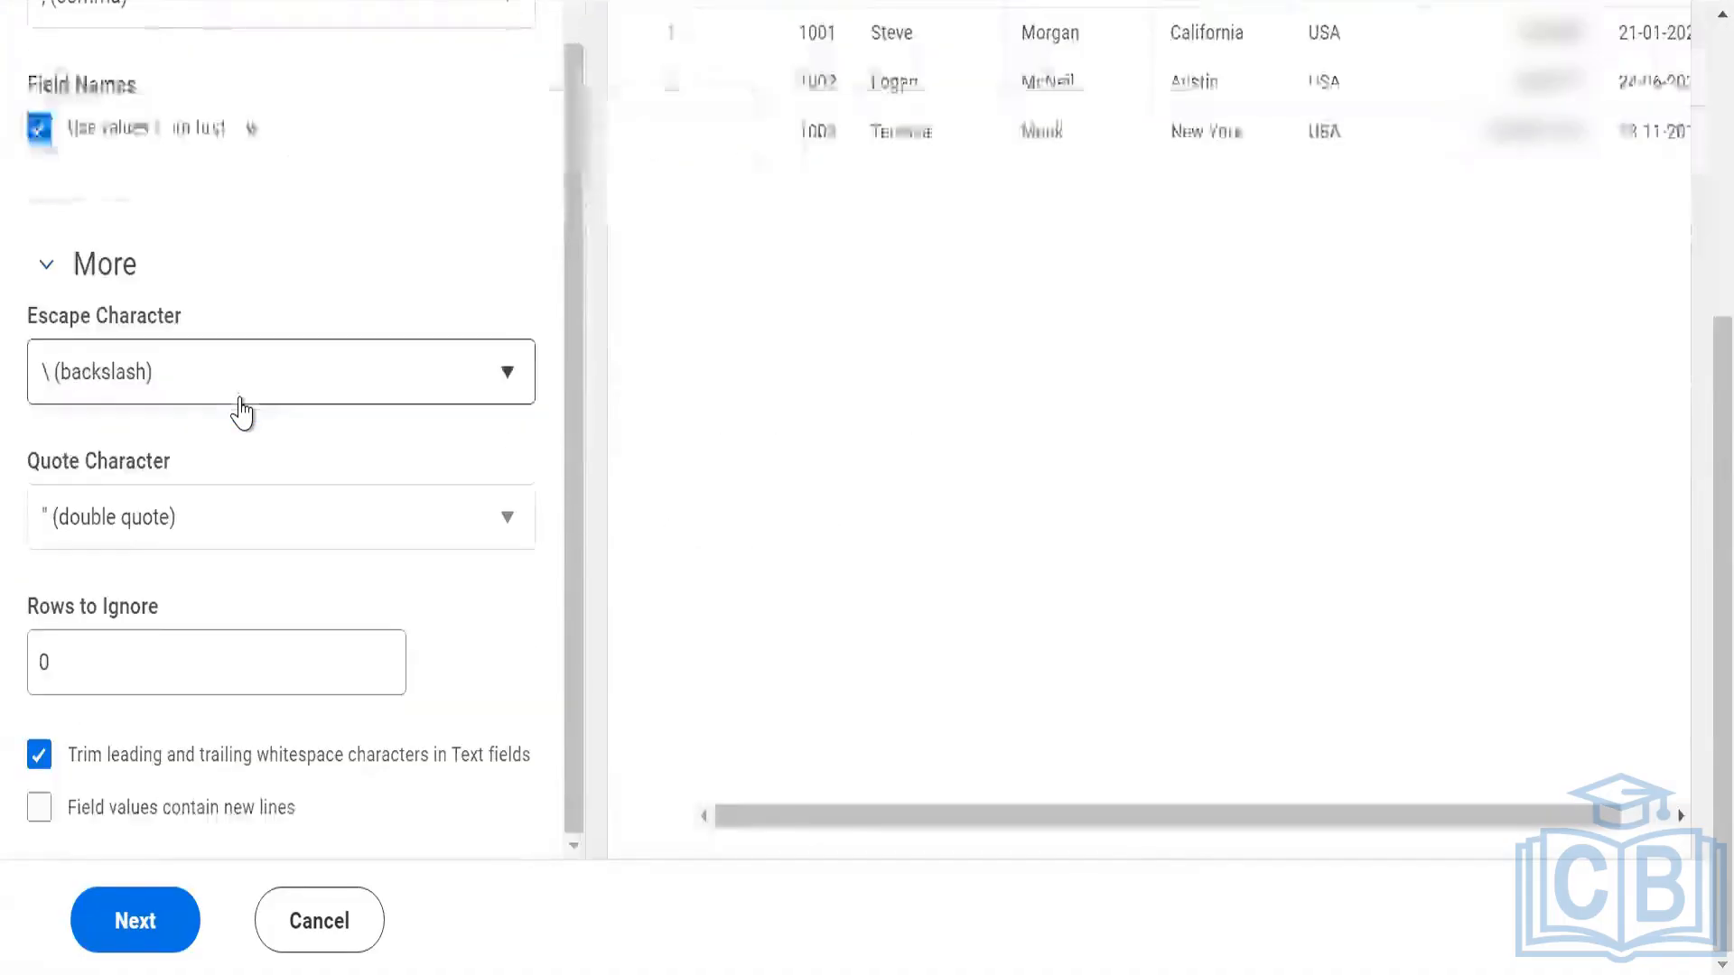
pyautogui.scroll(6, 302, 437)
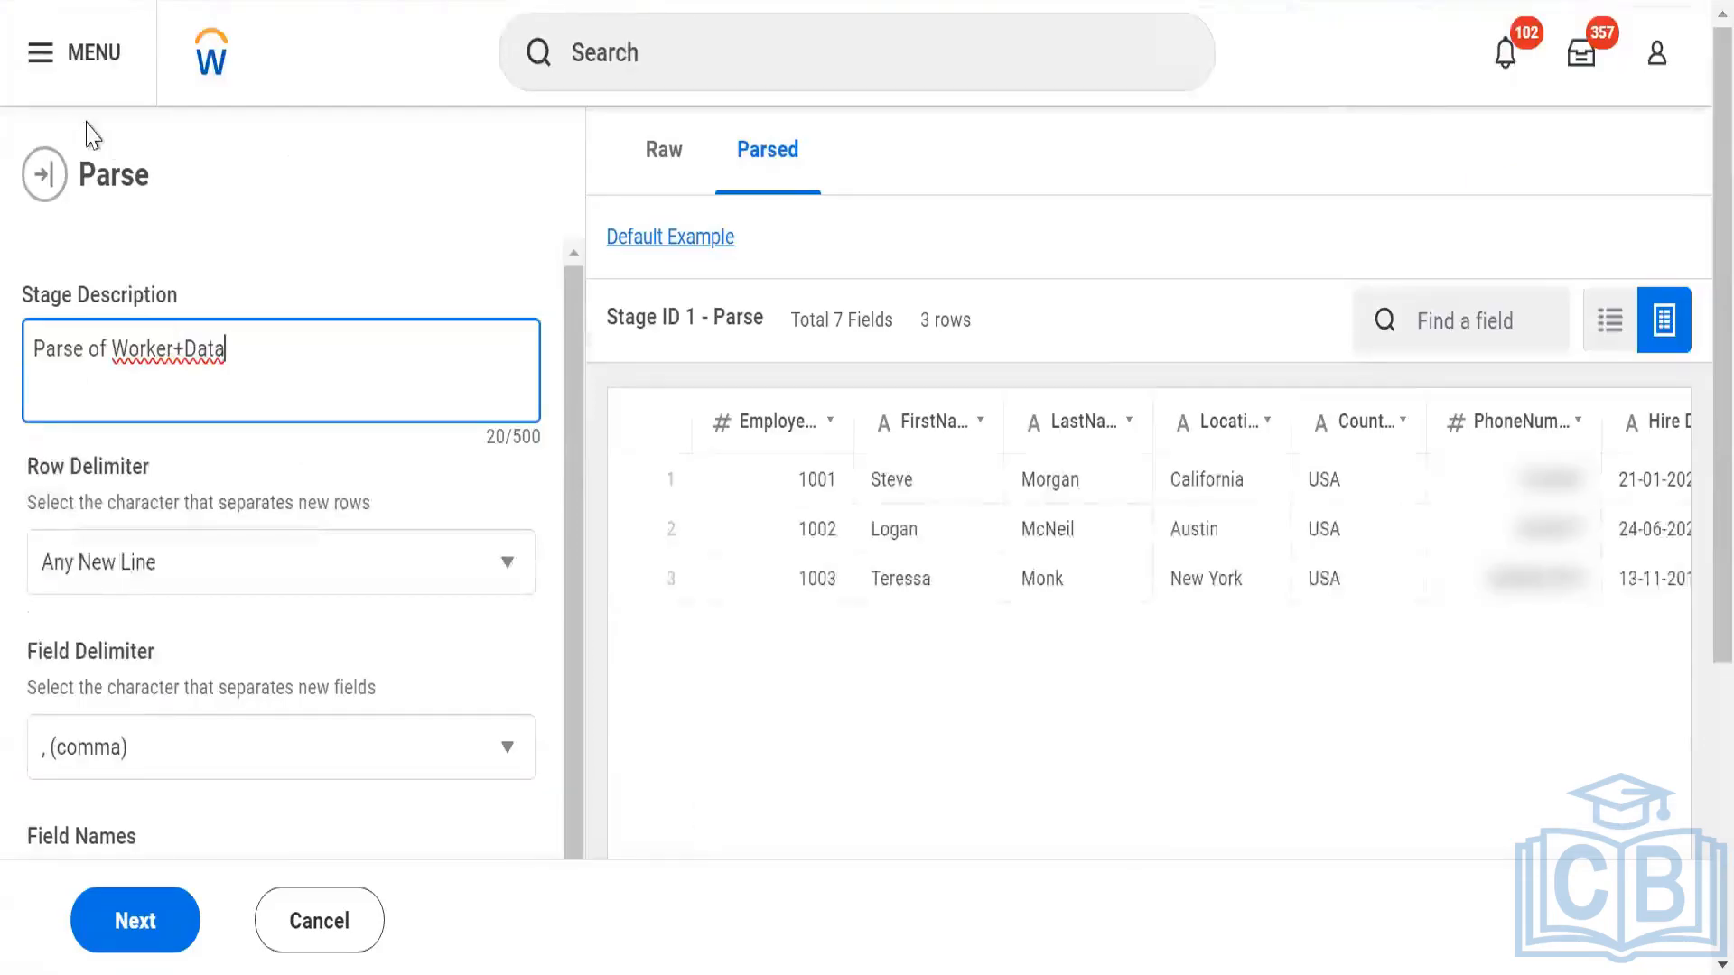
pyautogui.click(614, 972)
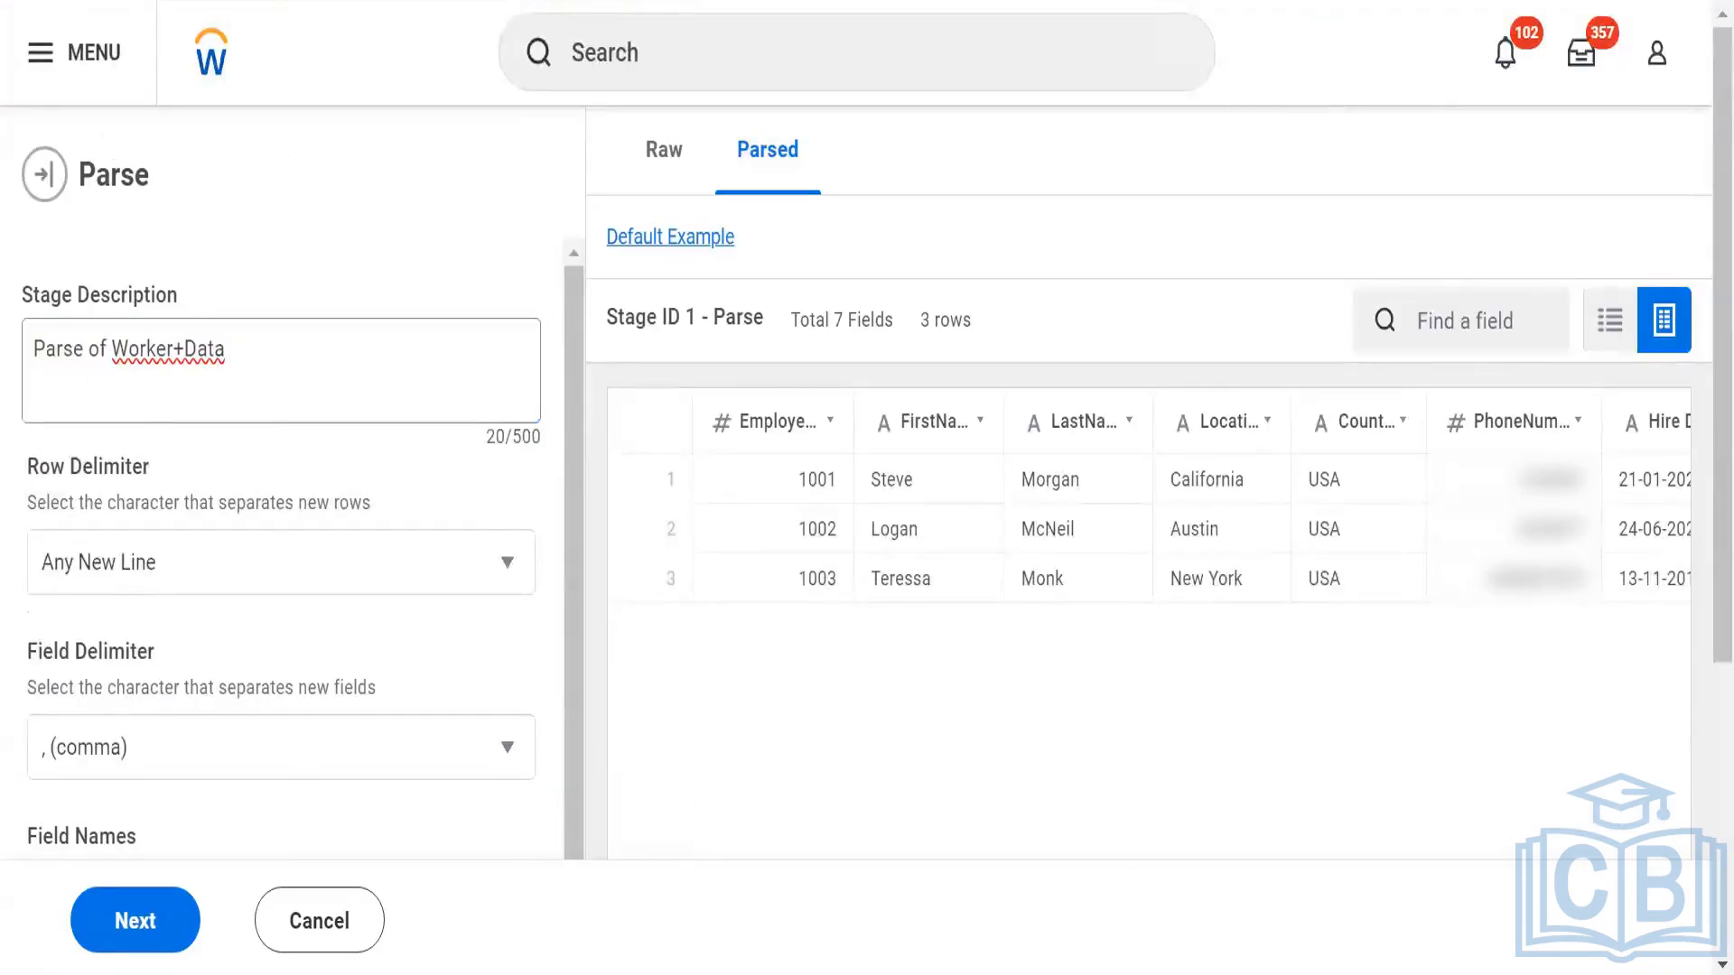
pyautogui.doubleClick(361, 271)
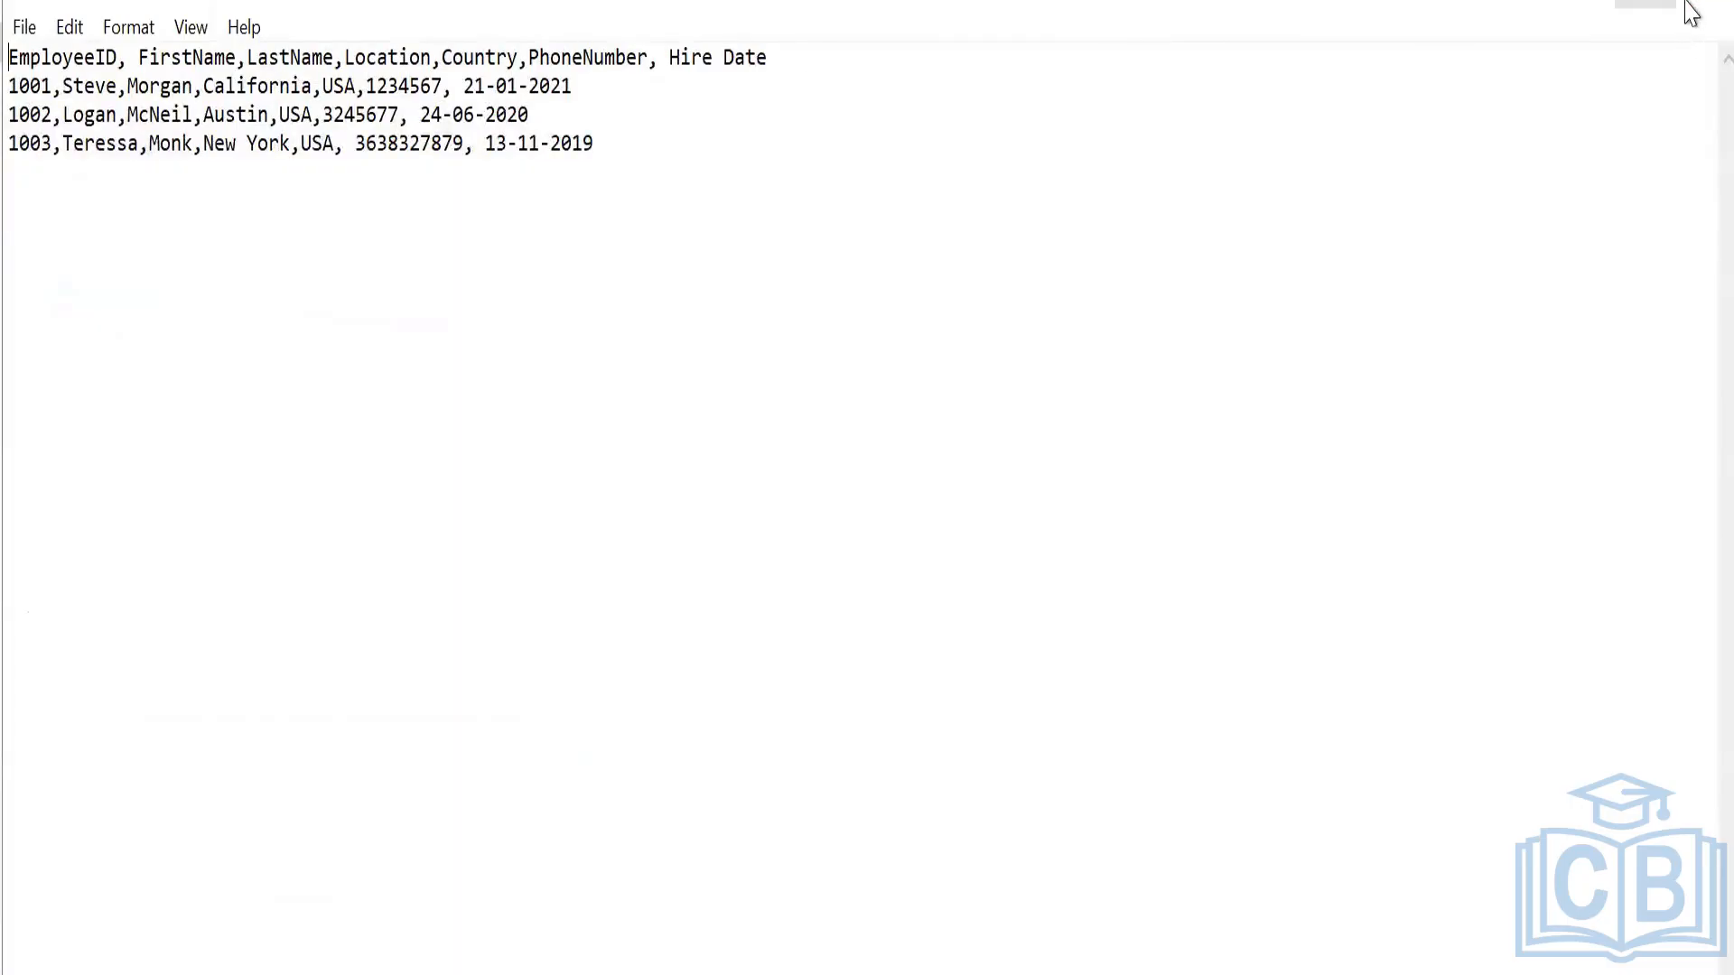
pyautogui.hotkey('alt', 'F4')
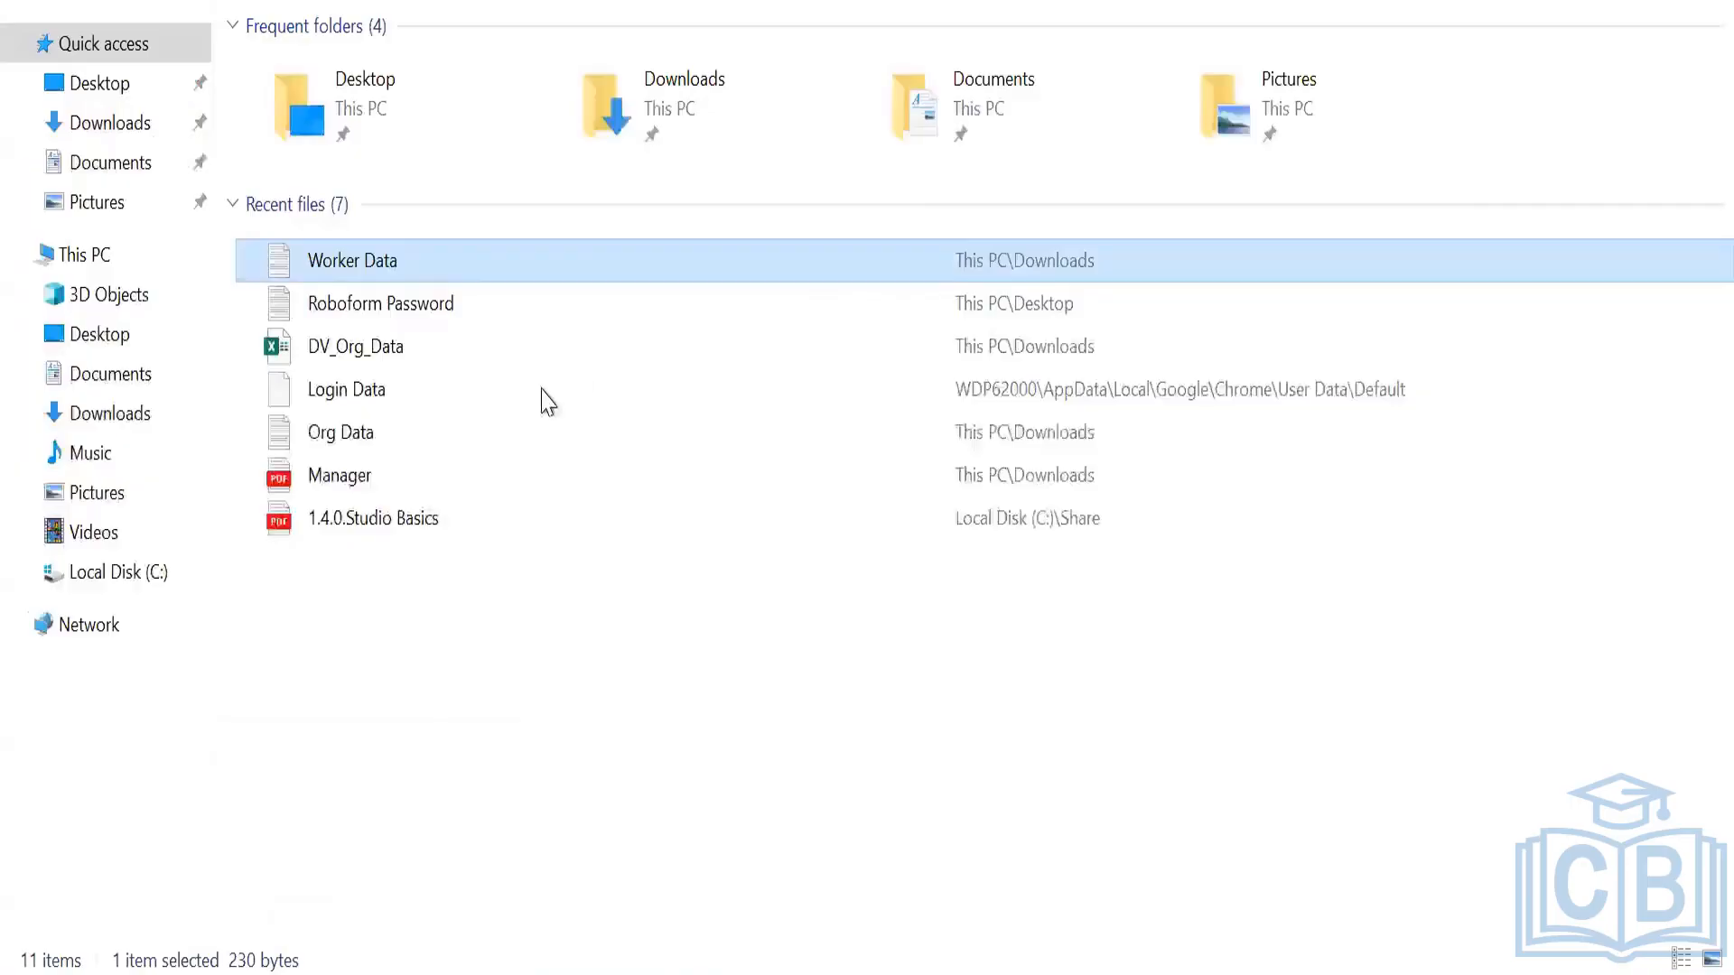
pyautogui.hotkey('alt', 'Tab')
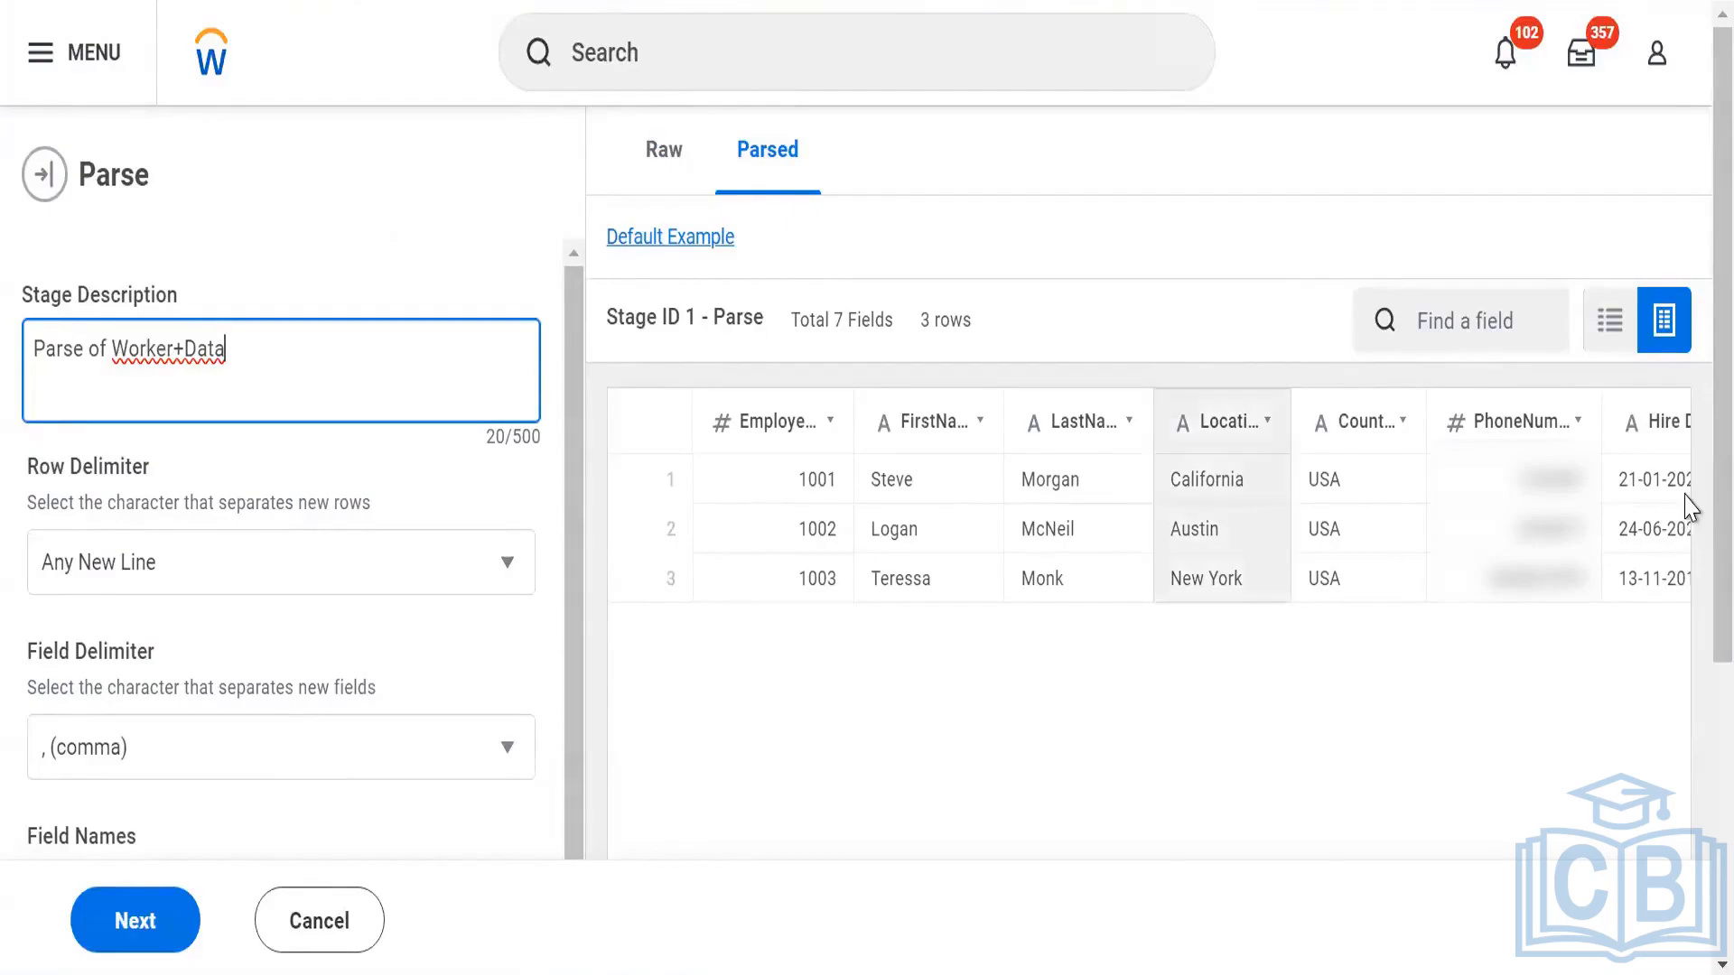
# - Compare the raw comma-separated rows of the Worker Data file with its parsed tabular preview
pyautogui.click(658, 179)
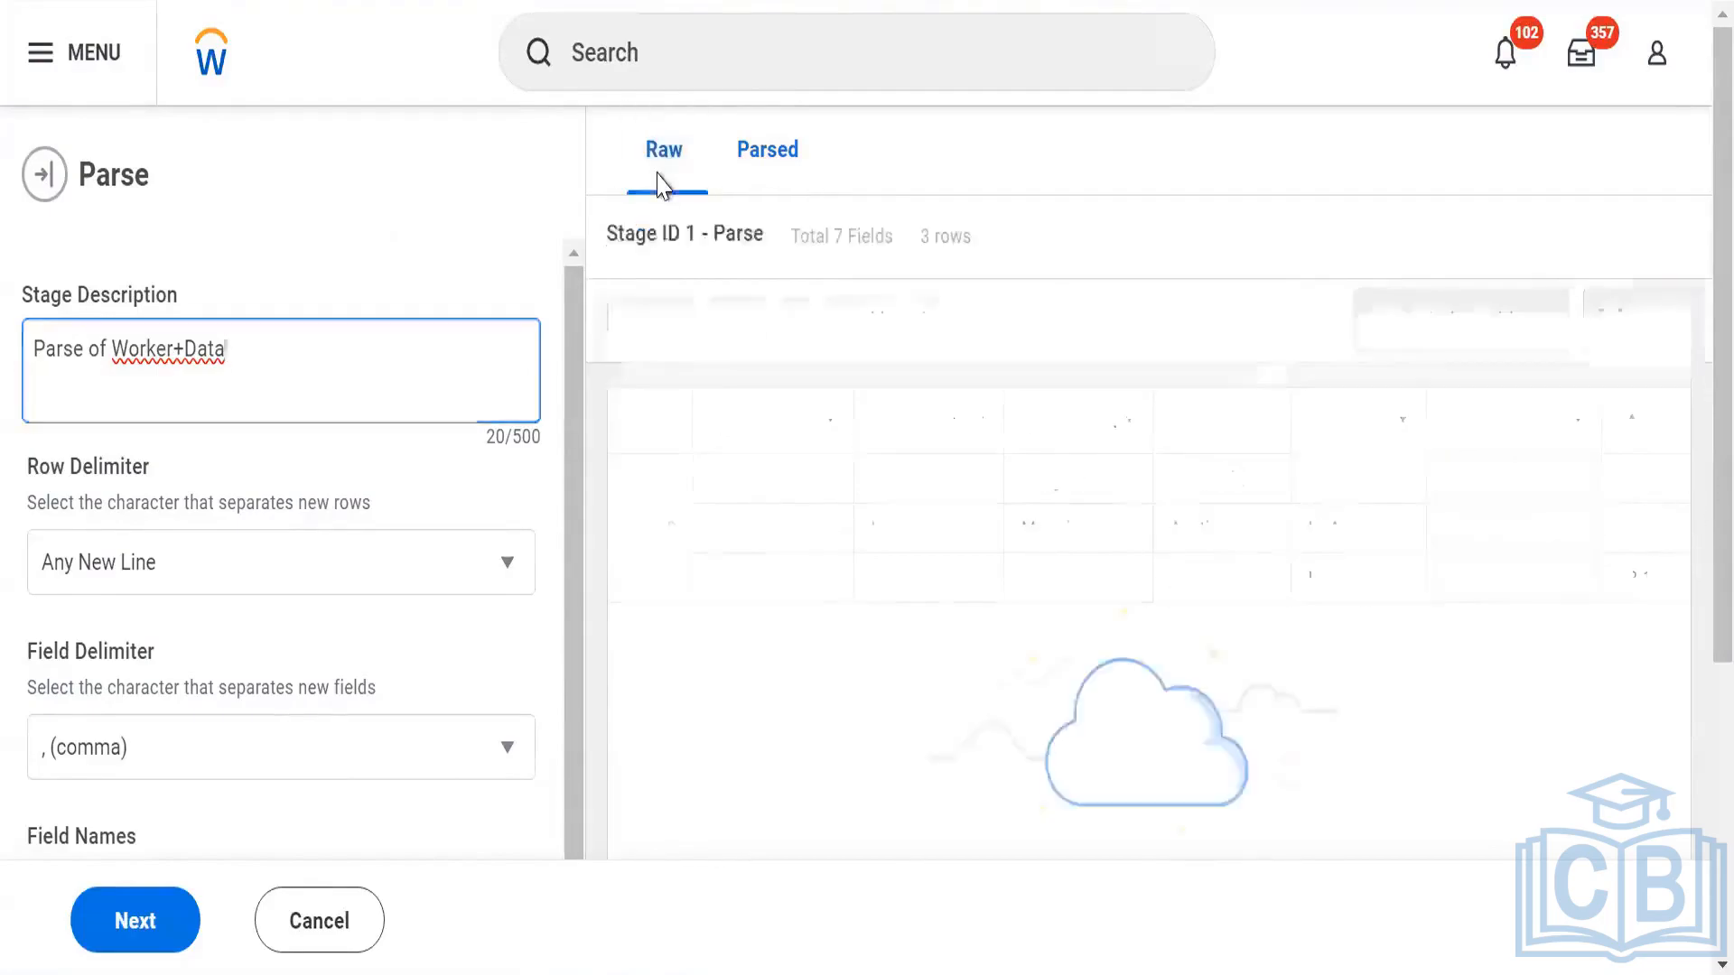
pyautogui.moveTo(630, 356); pyautogui.dragTo(1153, 430)
pyautogui.click(774, 158)
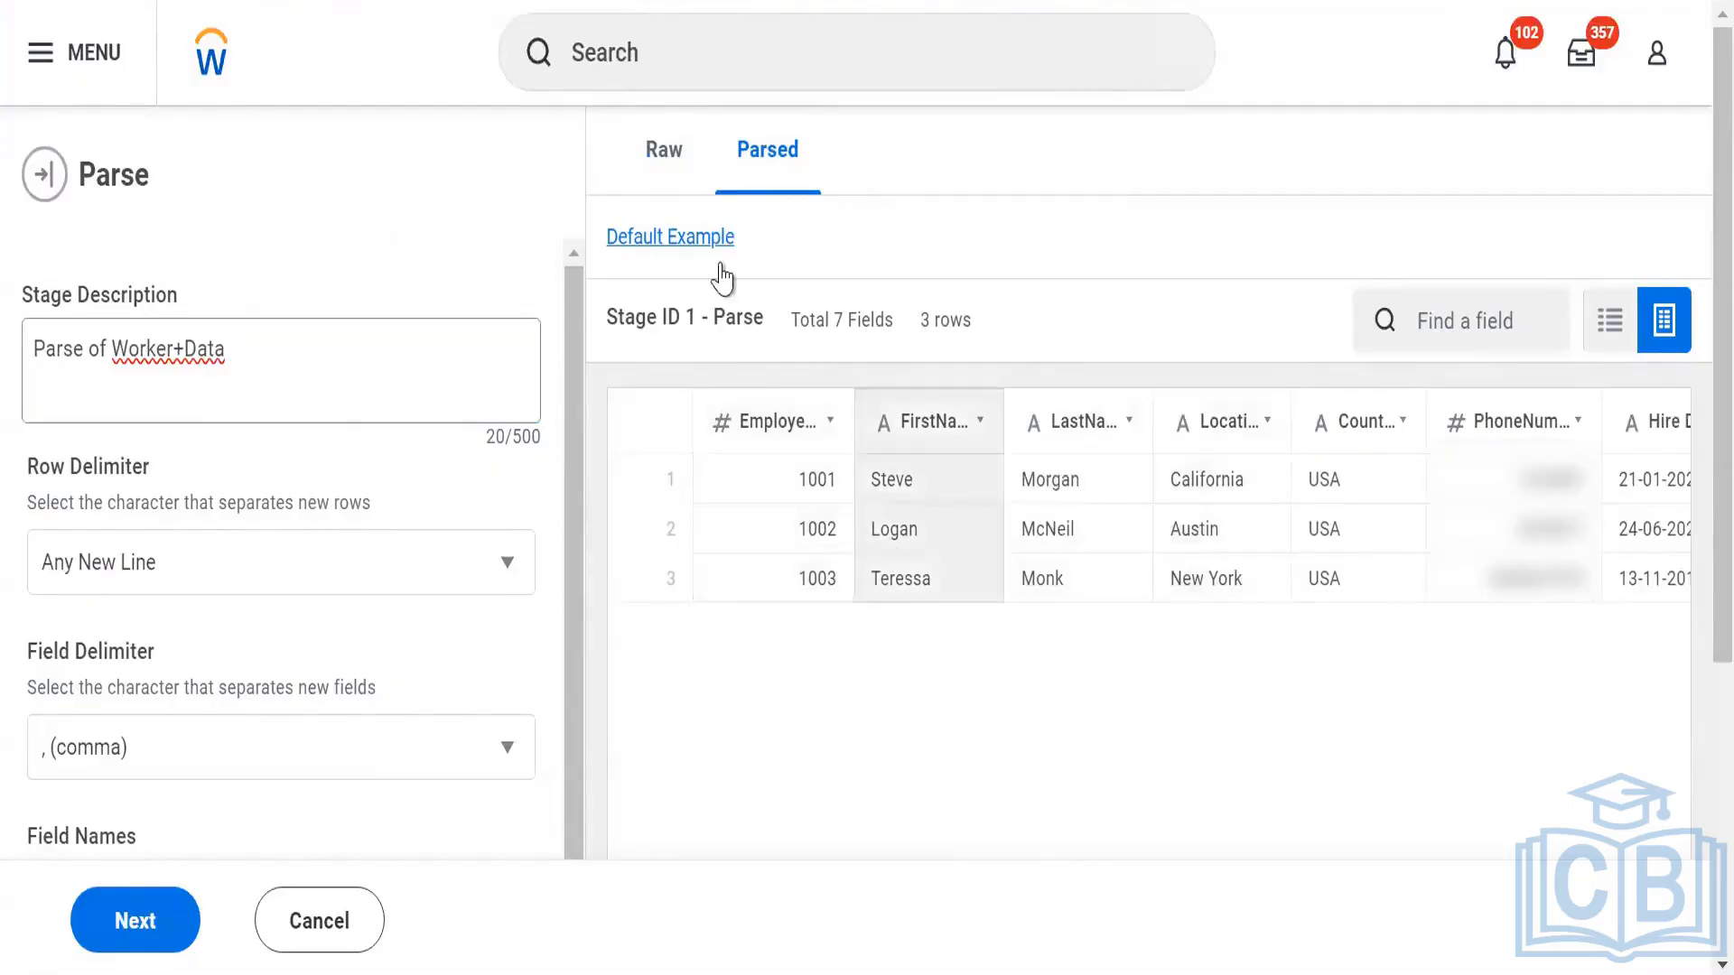
pyautogui.click(673, 155)
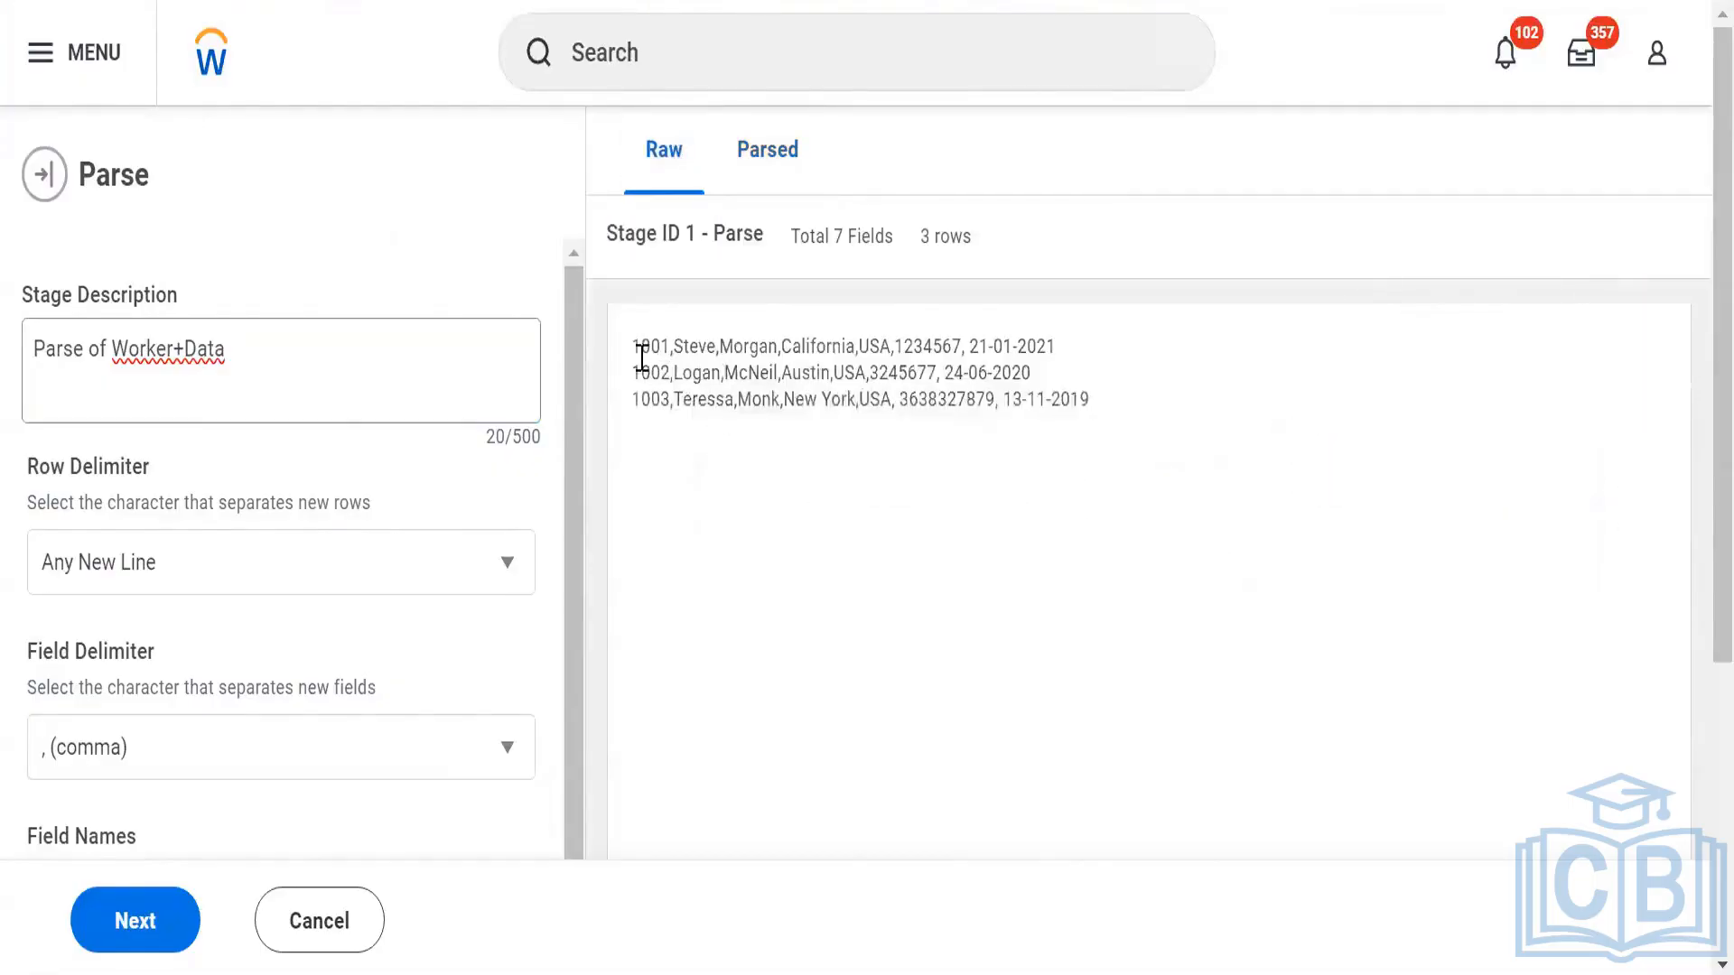
pyautogui.moveTo(635, 358); pyautogui.dragTo(680, 355)
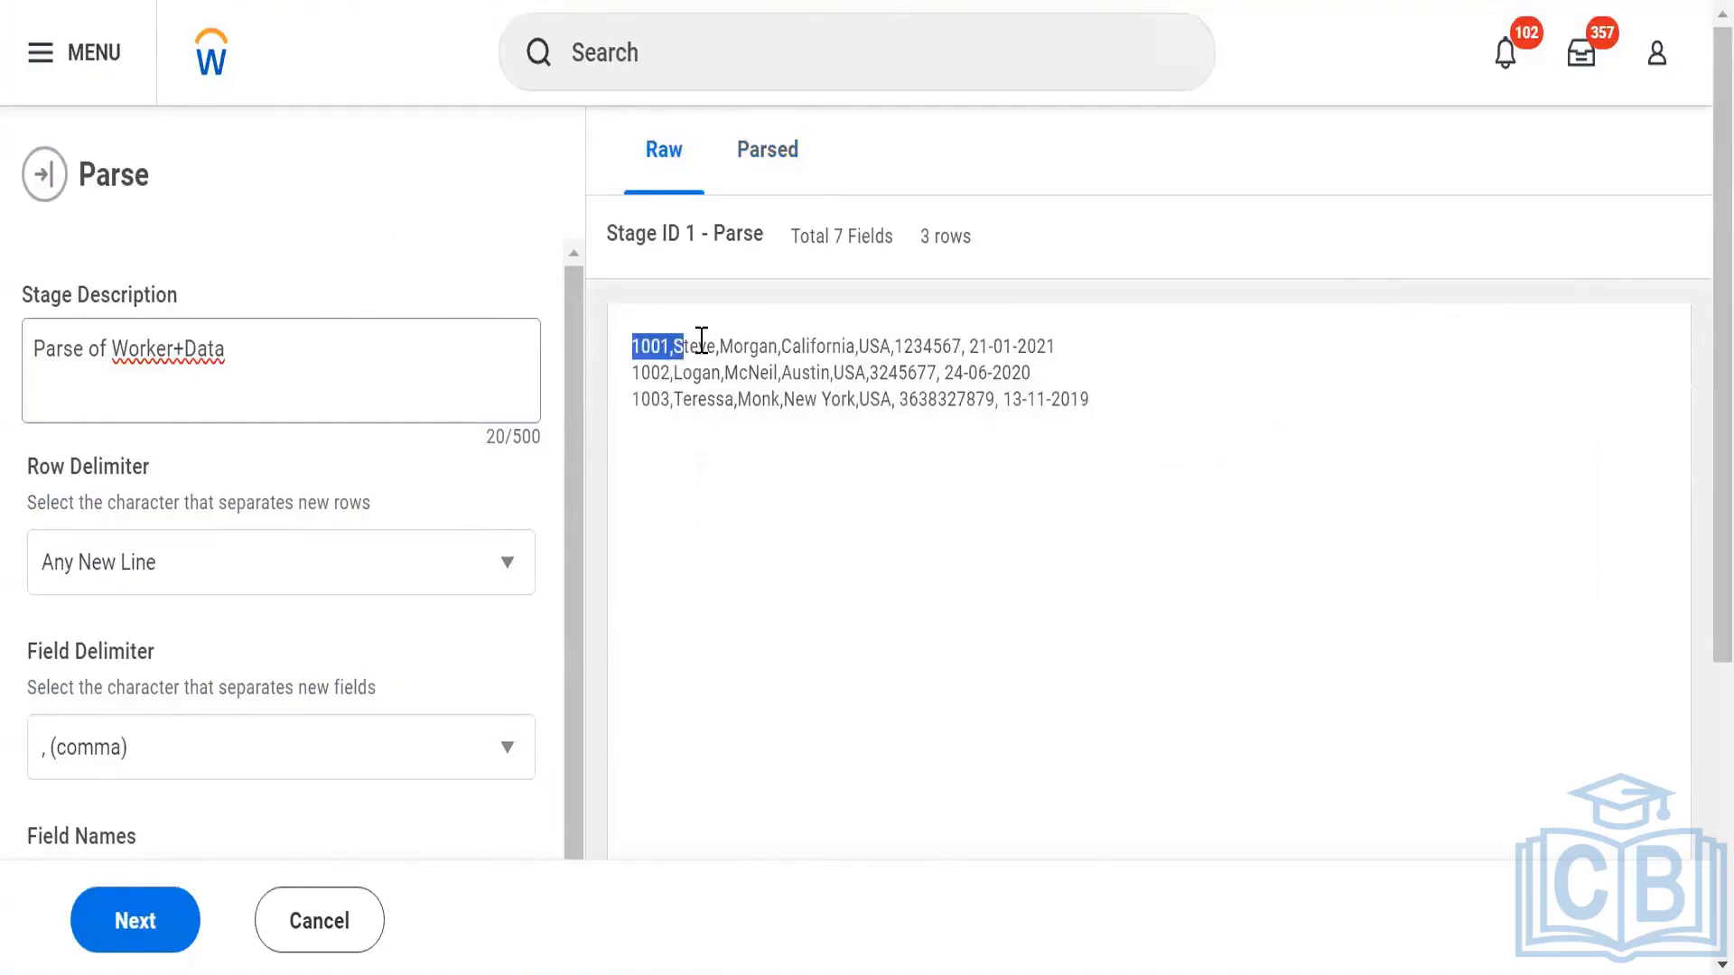
pyautogui.click(759, 167)
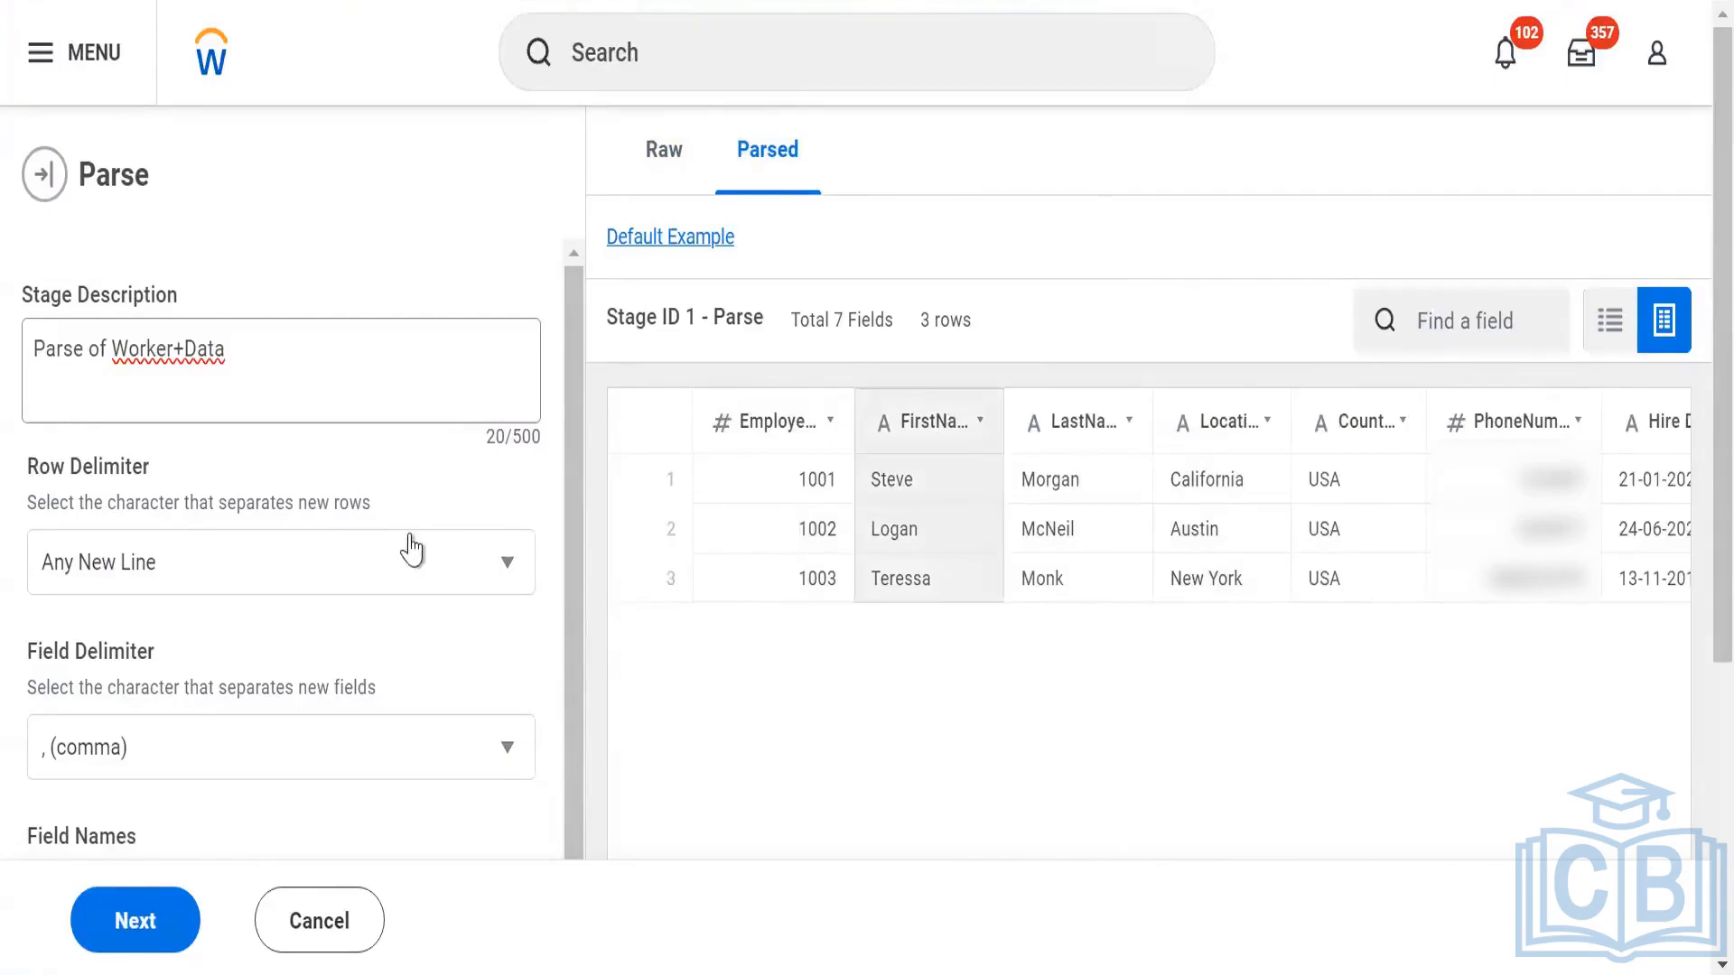
# - Review the Parse stage's delimiter, field name, escape and quote character options
pyautogui.scroll(-3, 207, 607)
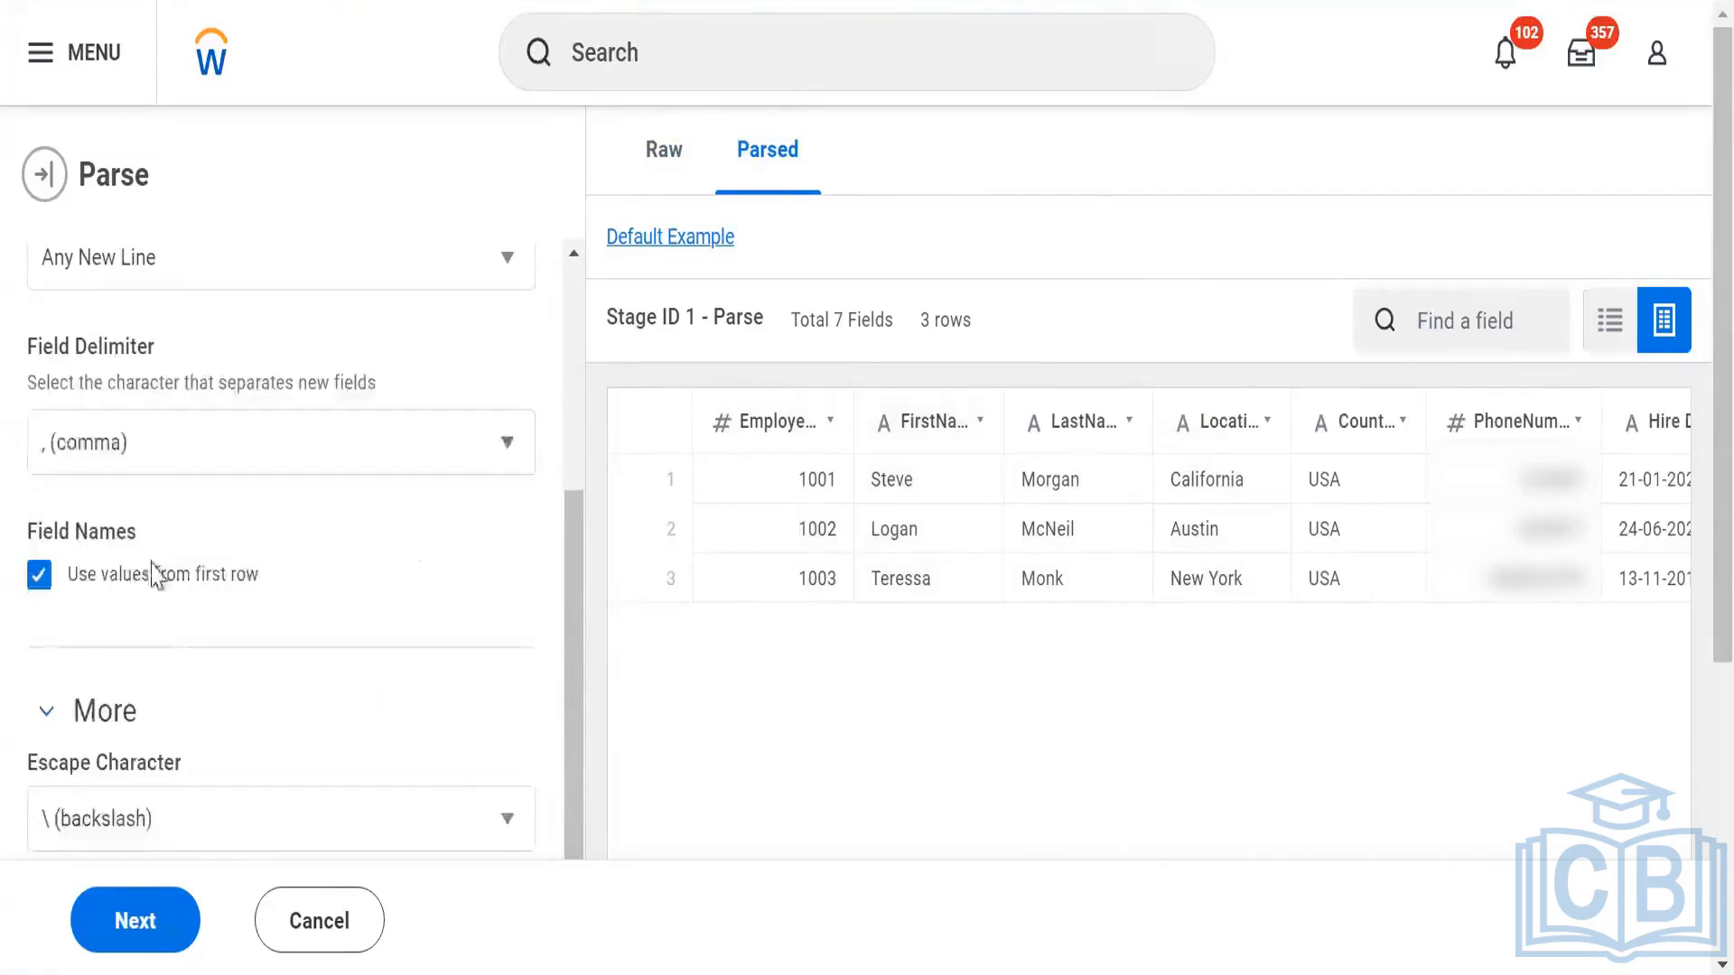
pyautogui.scroll(-5, 167, 666)
pyautogui.scroll(4, 7, 320)
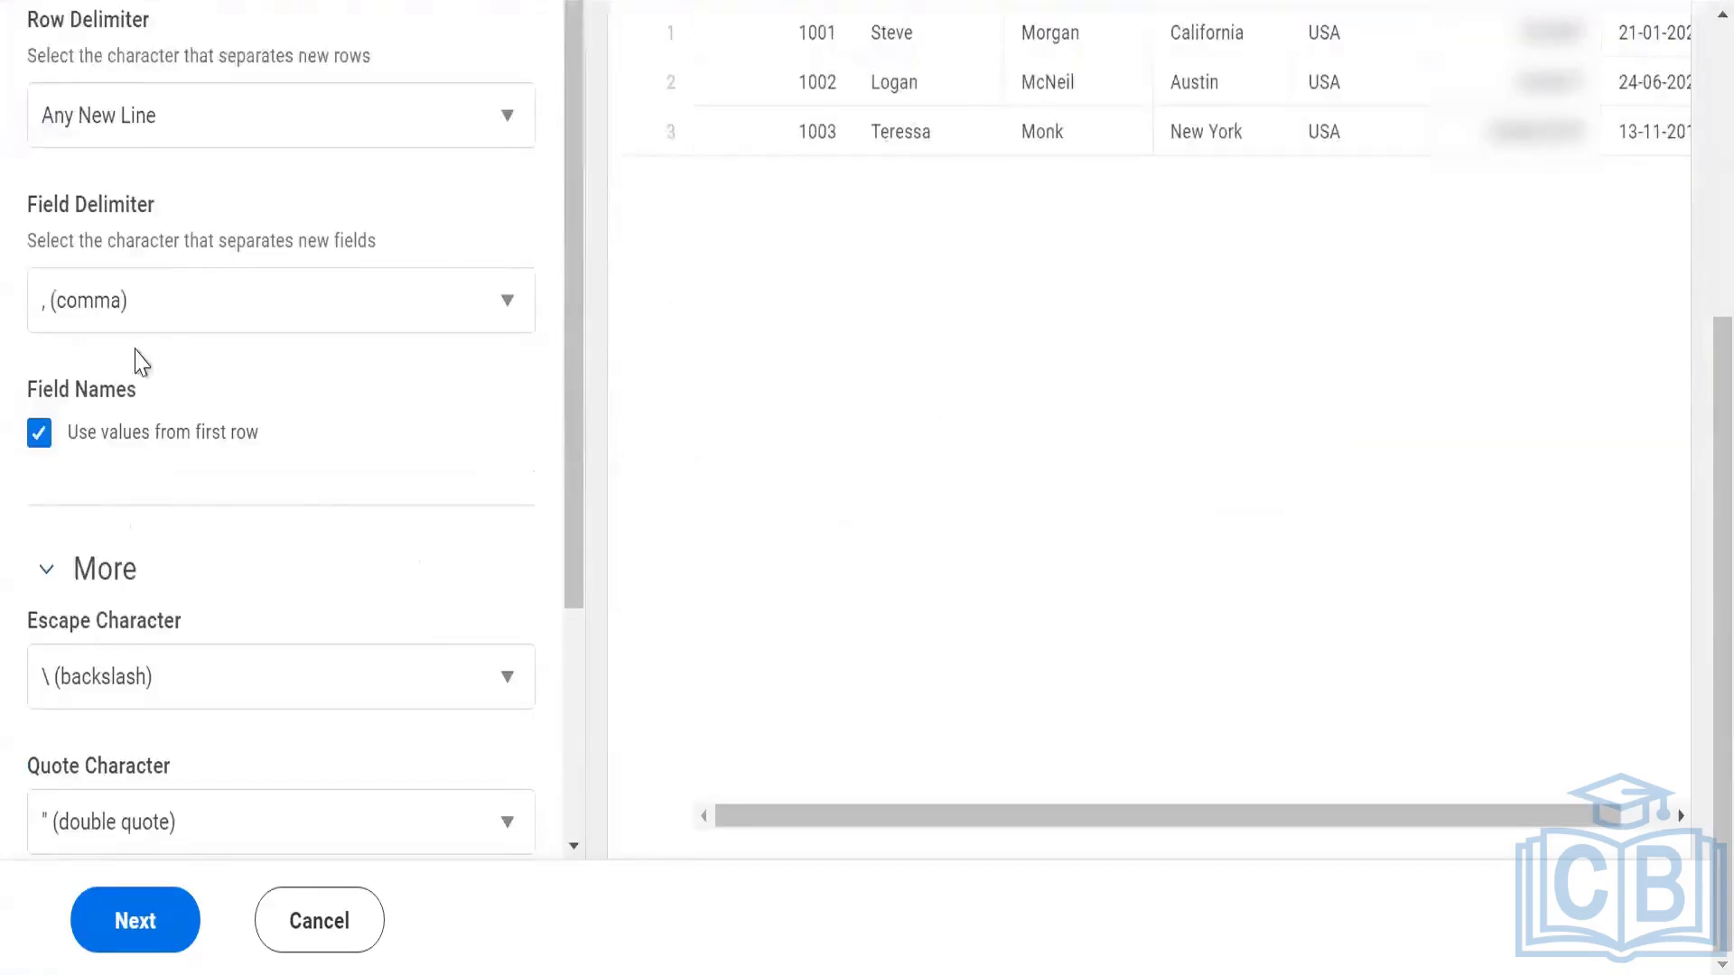
pyautogui.scroll(5, 147, 353)
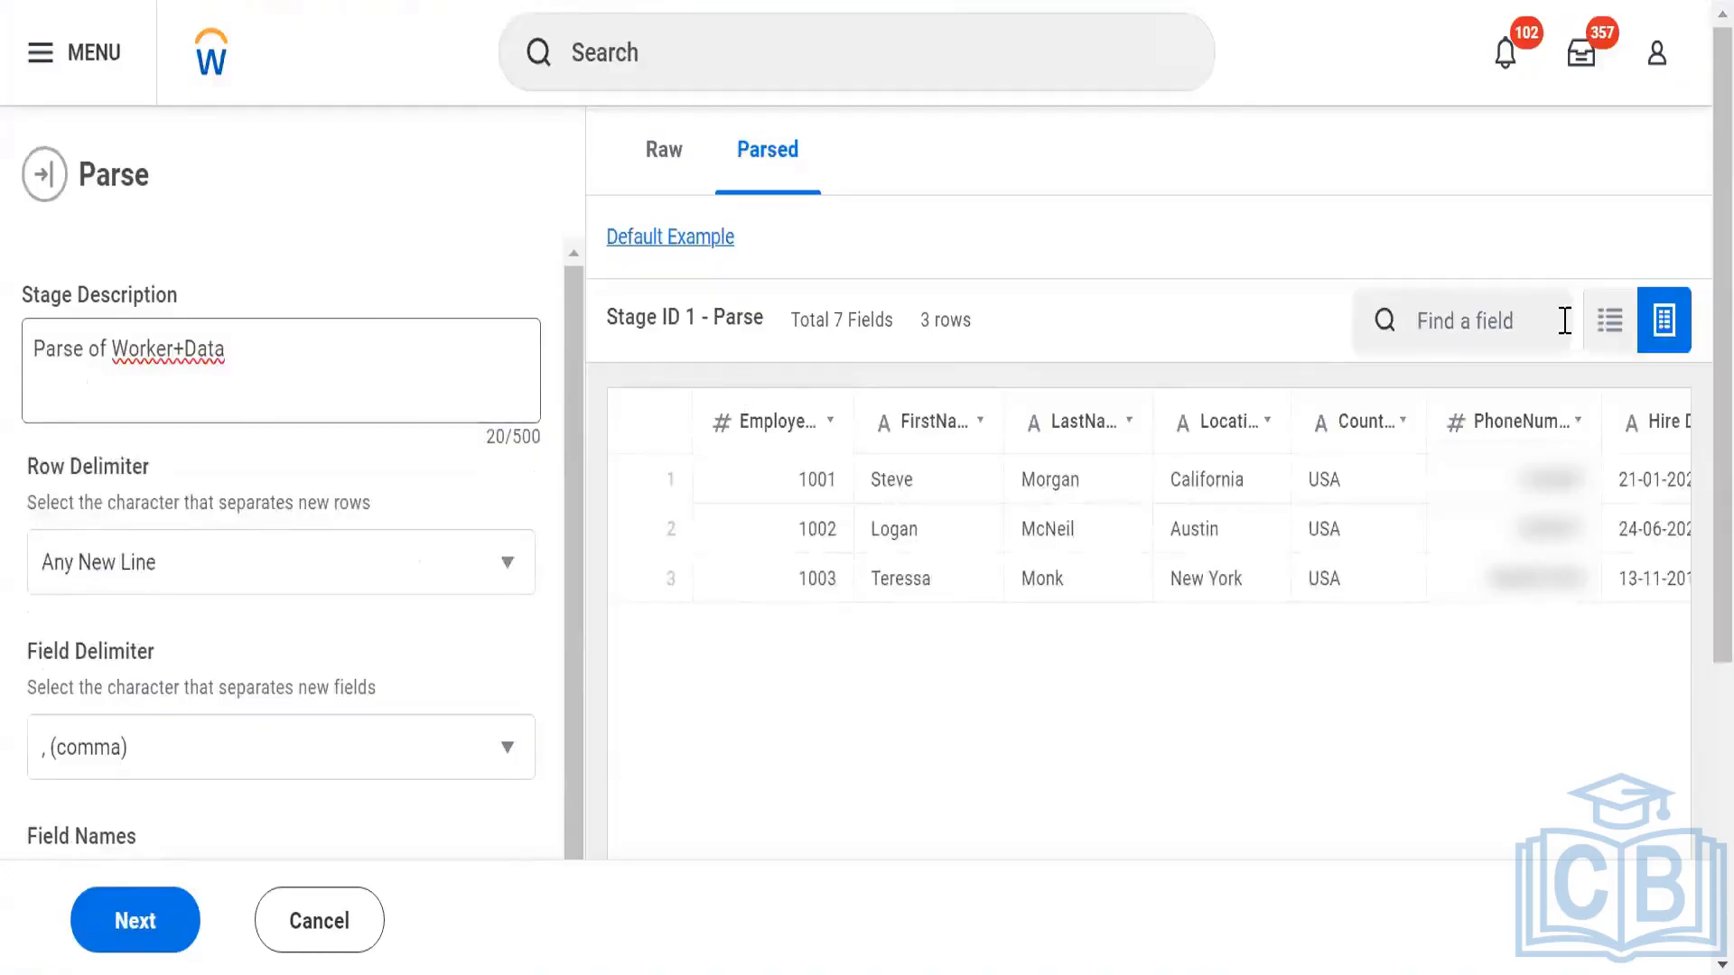
# - Inspect the parsed fields' statistics and top values in the list view, and return to the grid view with the LastName column selected
pyautogui.click(1606, 329)
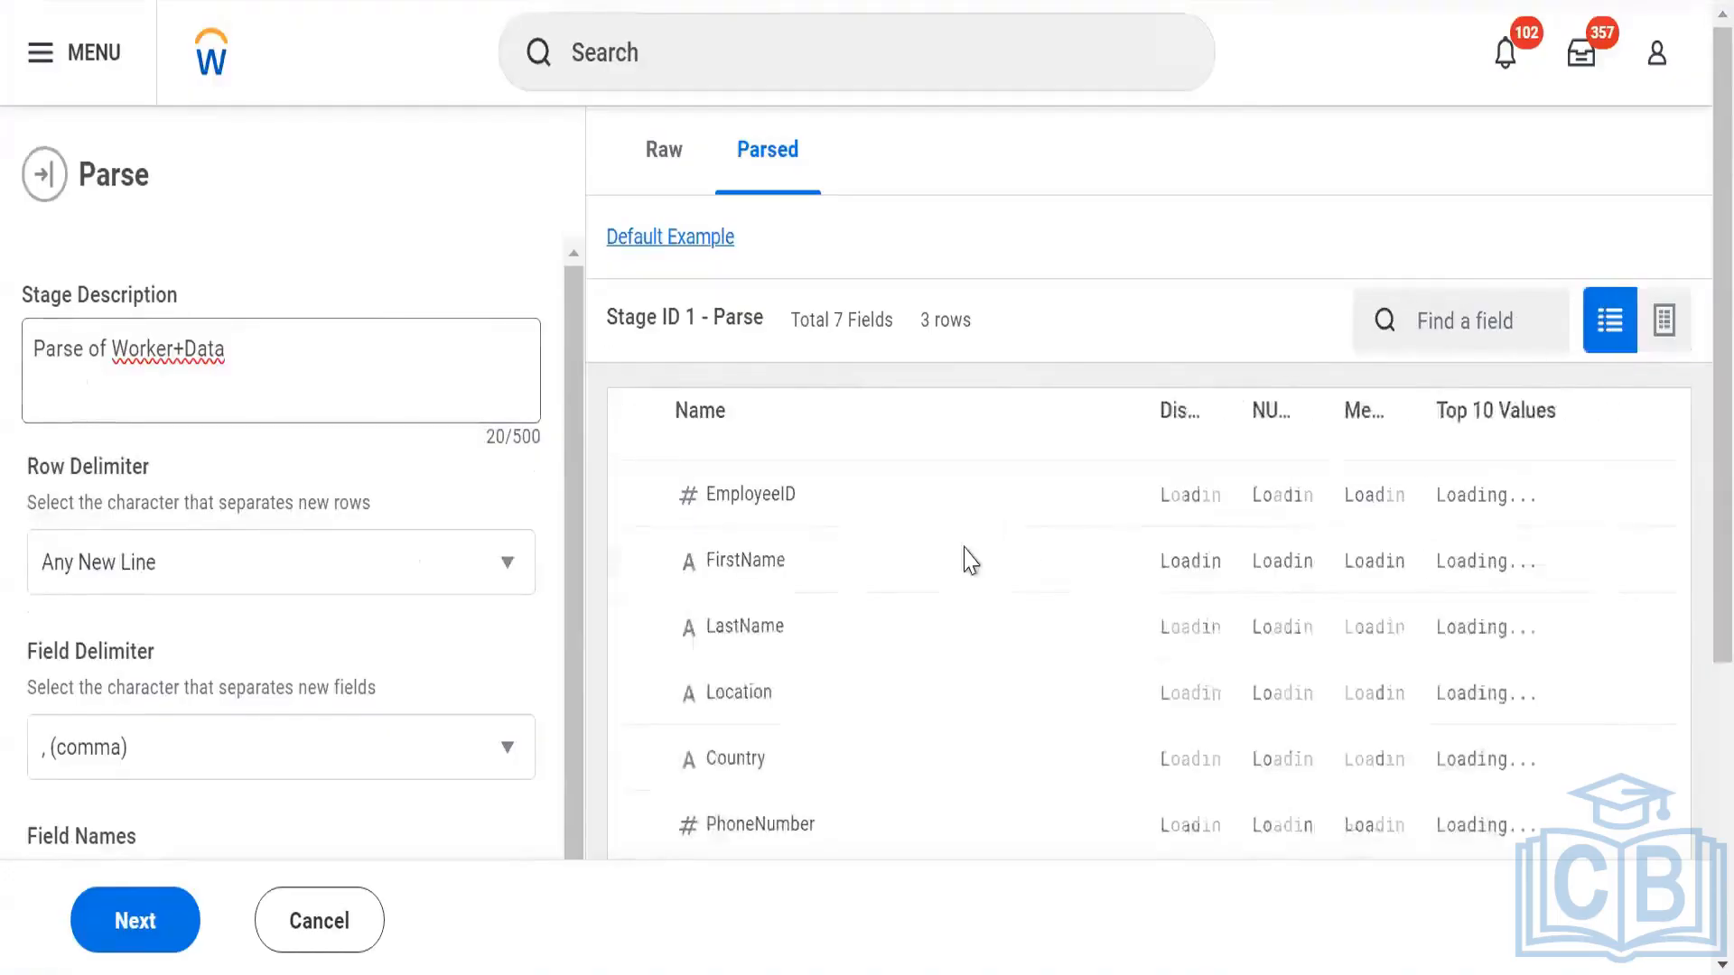
pyautogui.scroll(-4, 1053, 368)
pyautogui.scroll(4, 1224, 819)
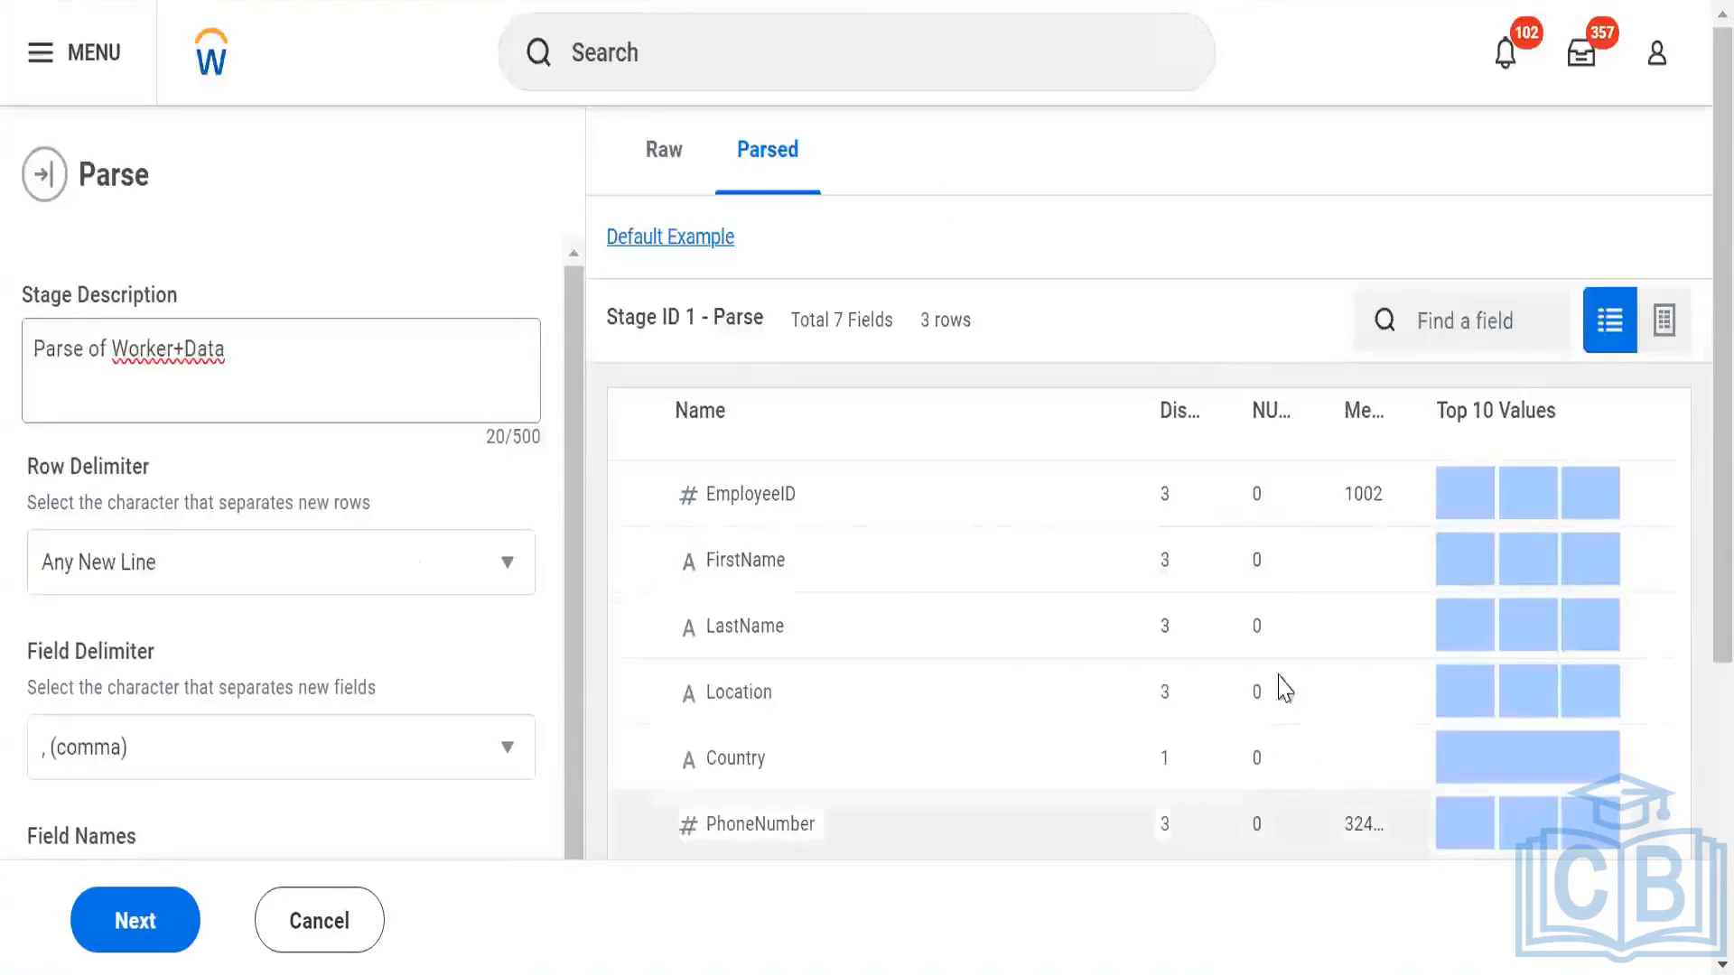
pyautogui.scroll(-2, 1201, 804)
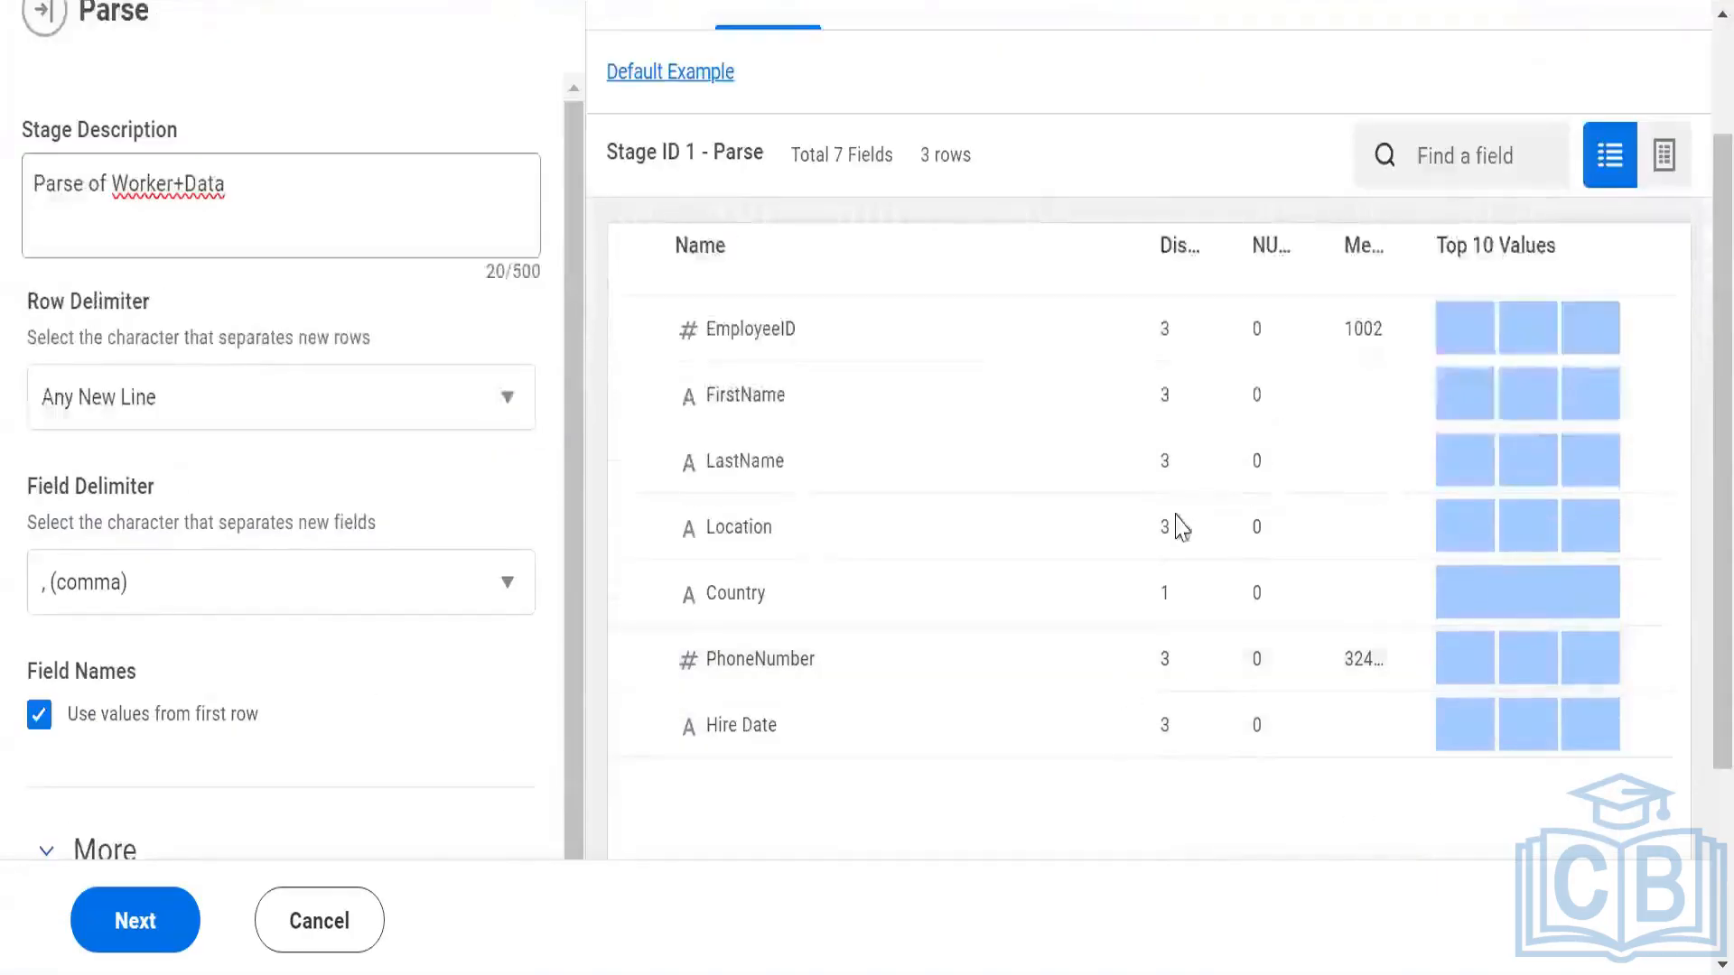
pyautogui.scroll(-2, 1165, 521)
pyautogui.scroll(4, 1147, 521)
pyautogui.click(1665, 319)
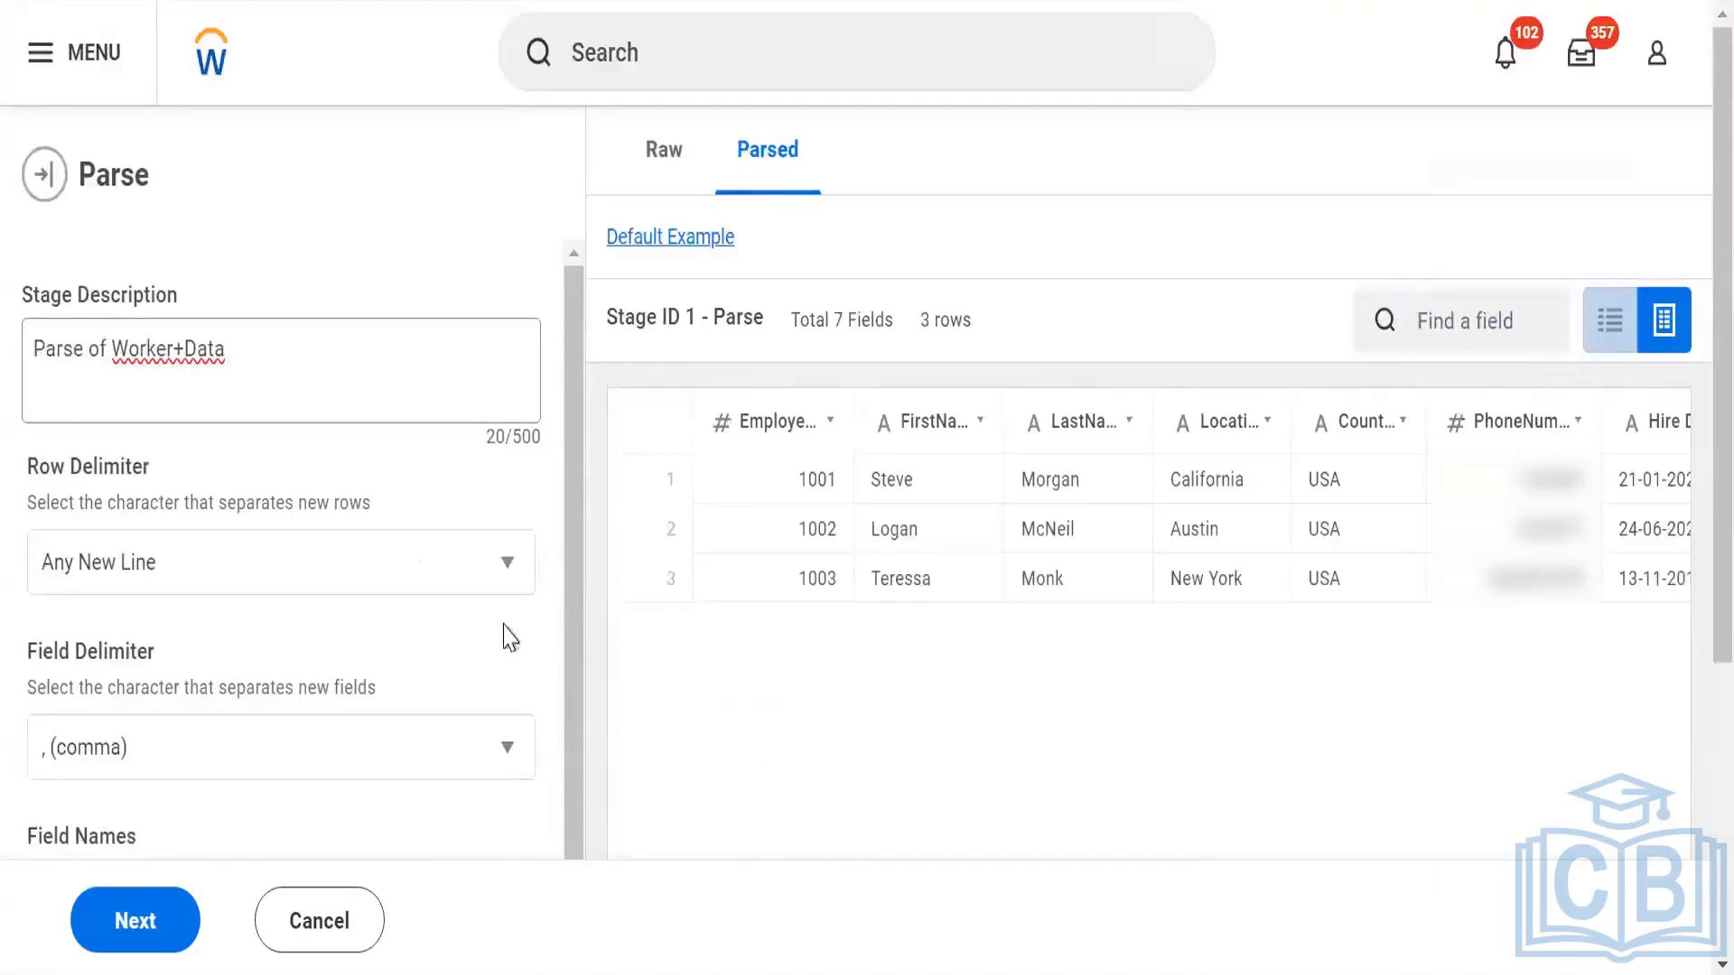
pyautogui.click(1055, 601)
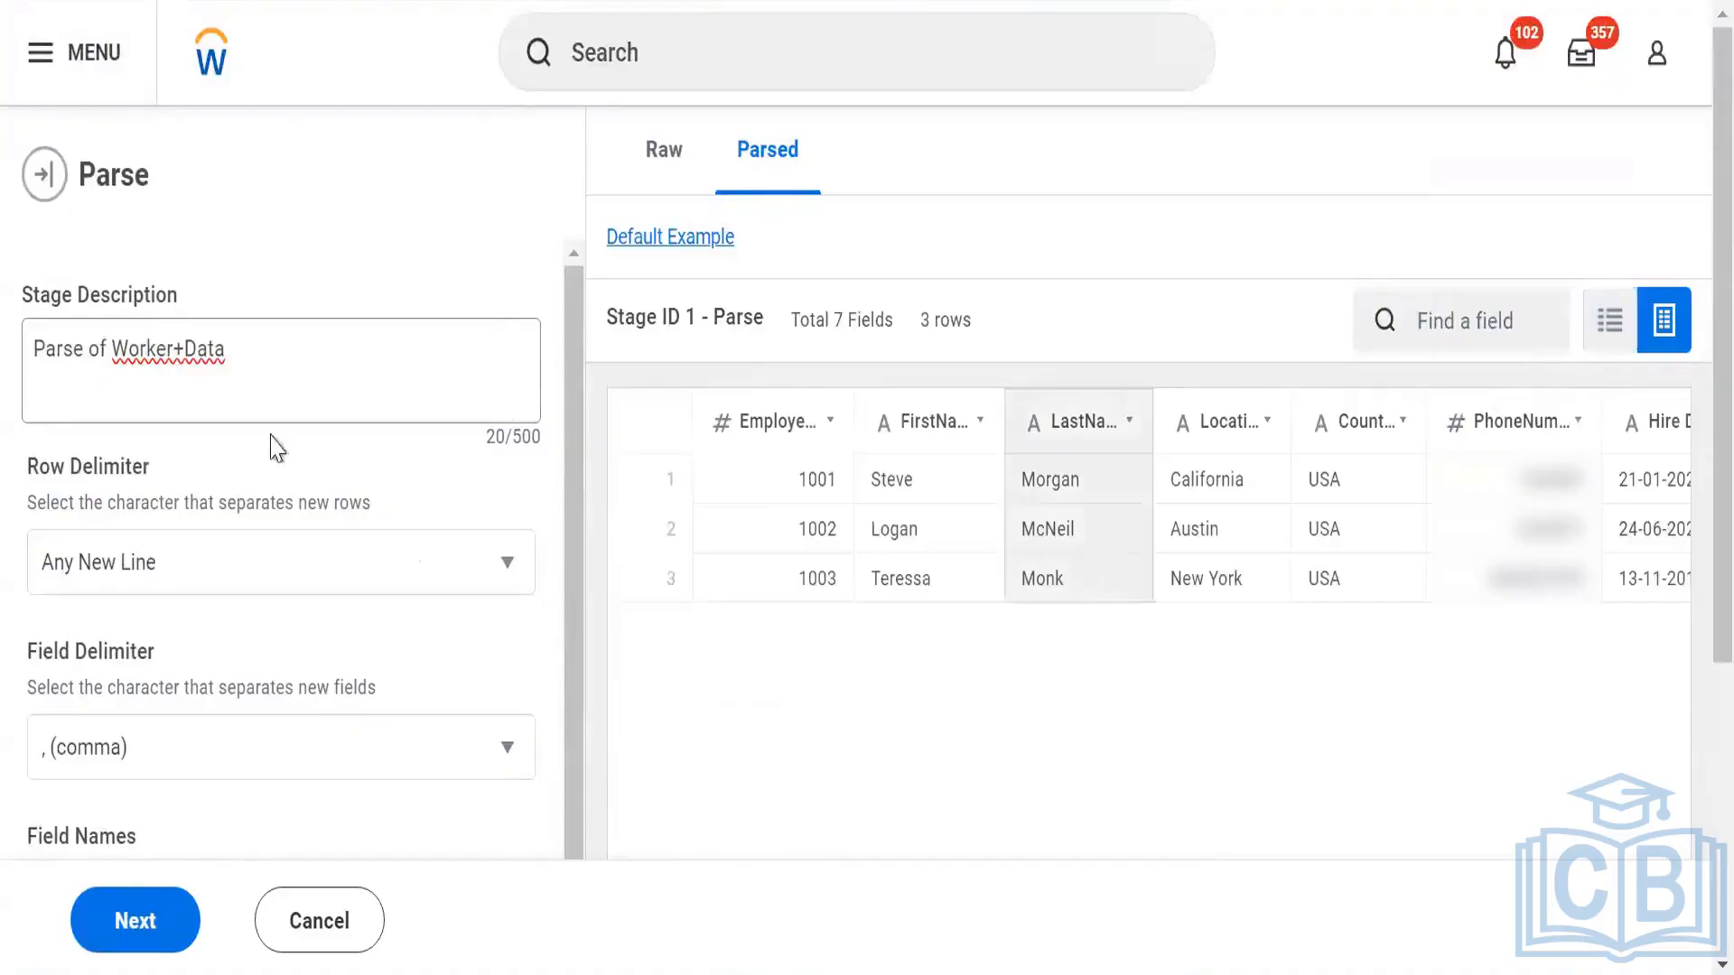
# - Replace the stage description with "This is a Worker Data which gets converted from CSV to Tabular format"
pyautogui.click(252, 367)
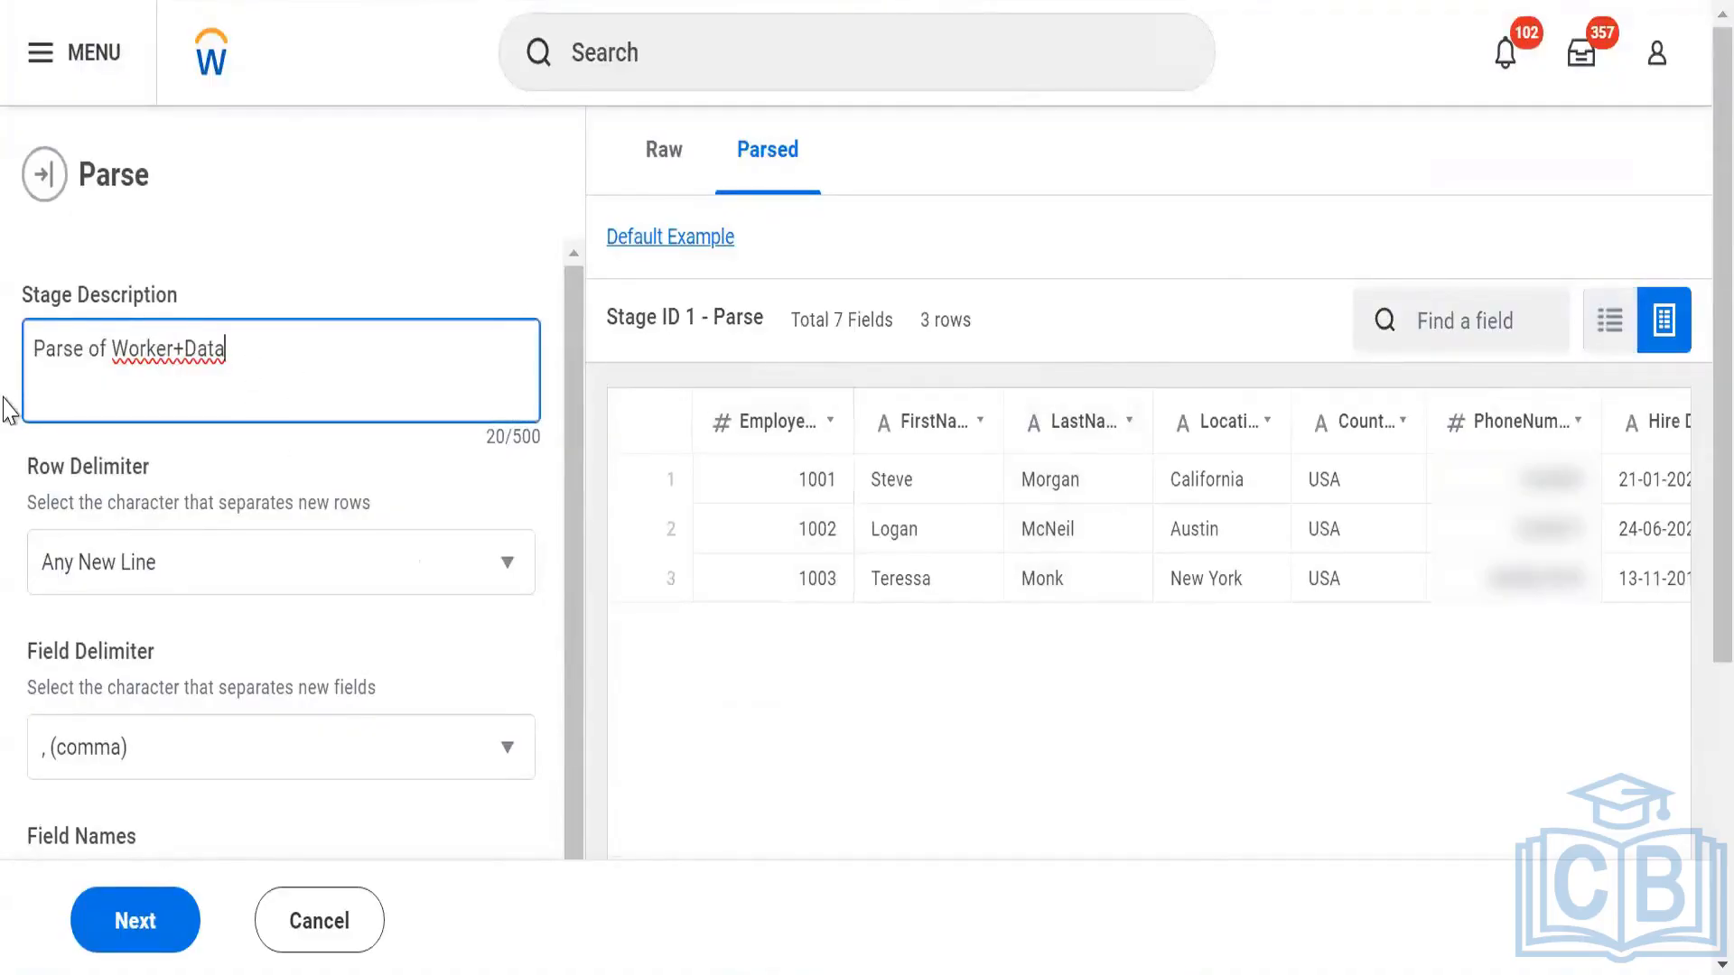
pyautogui.hotkey('ctrl', 'a')
pyautogui.write('This is a ')
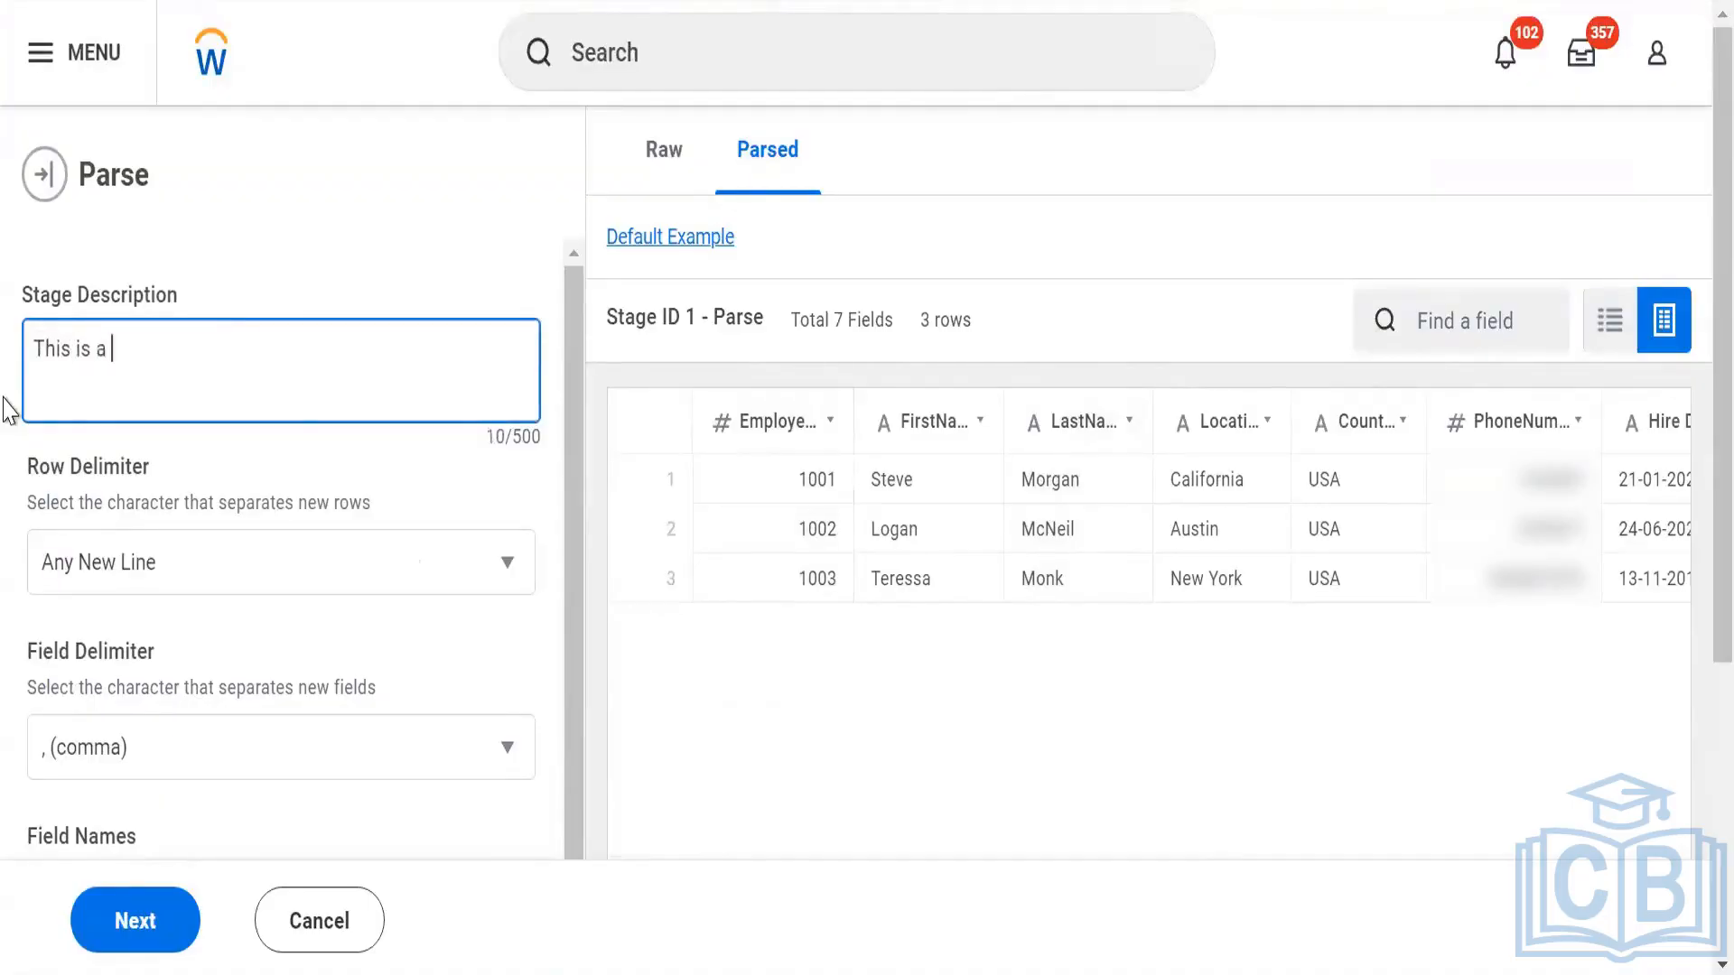
pyautogui.write('Worker Data')
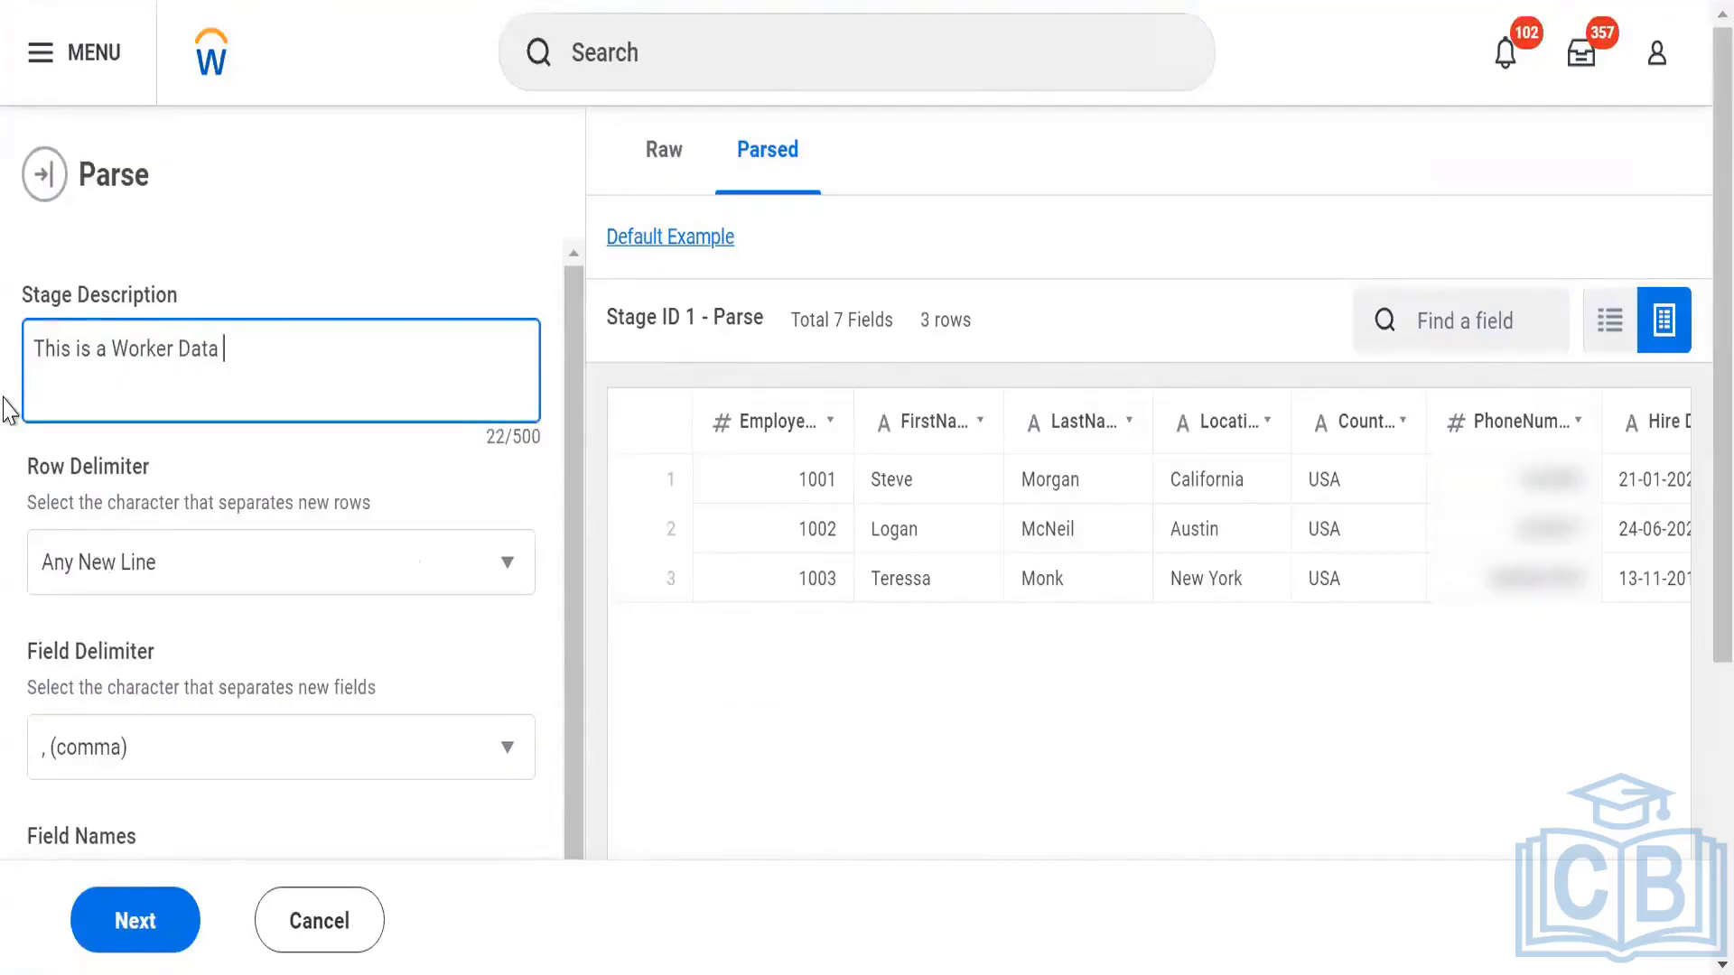
pyautogui.write(' ehic')
pyautogui.press('BackSpace')
pyautogui.press('BackSpace')
pyautogui.press('BackSpace')
pyautogui.press('BackSpace')
pyautogui.write('which gets converted')
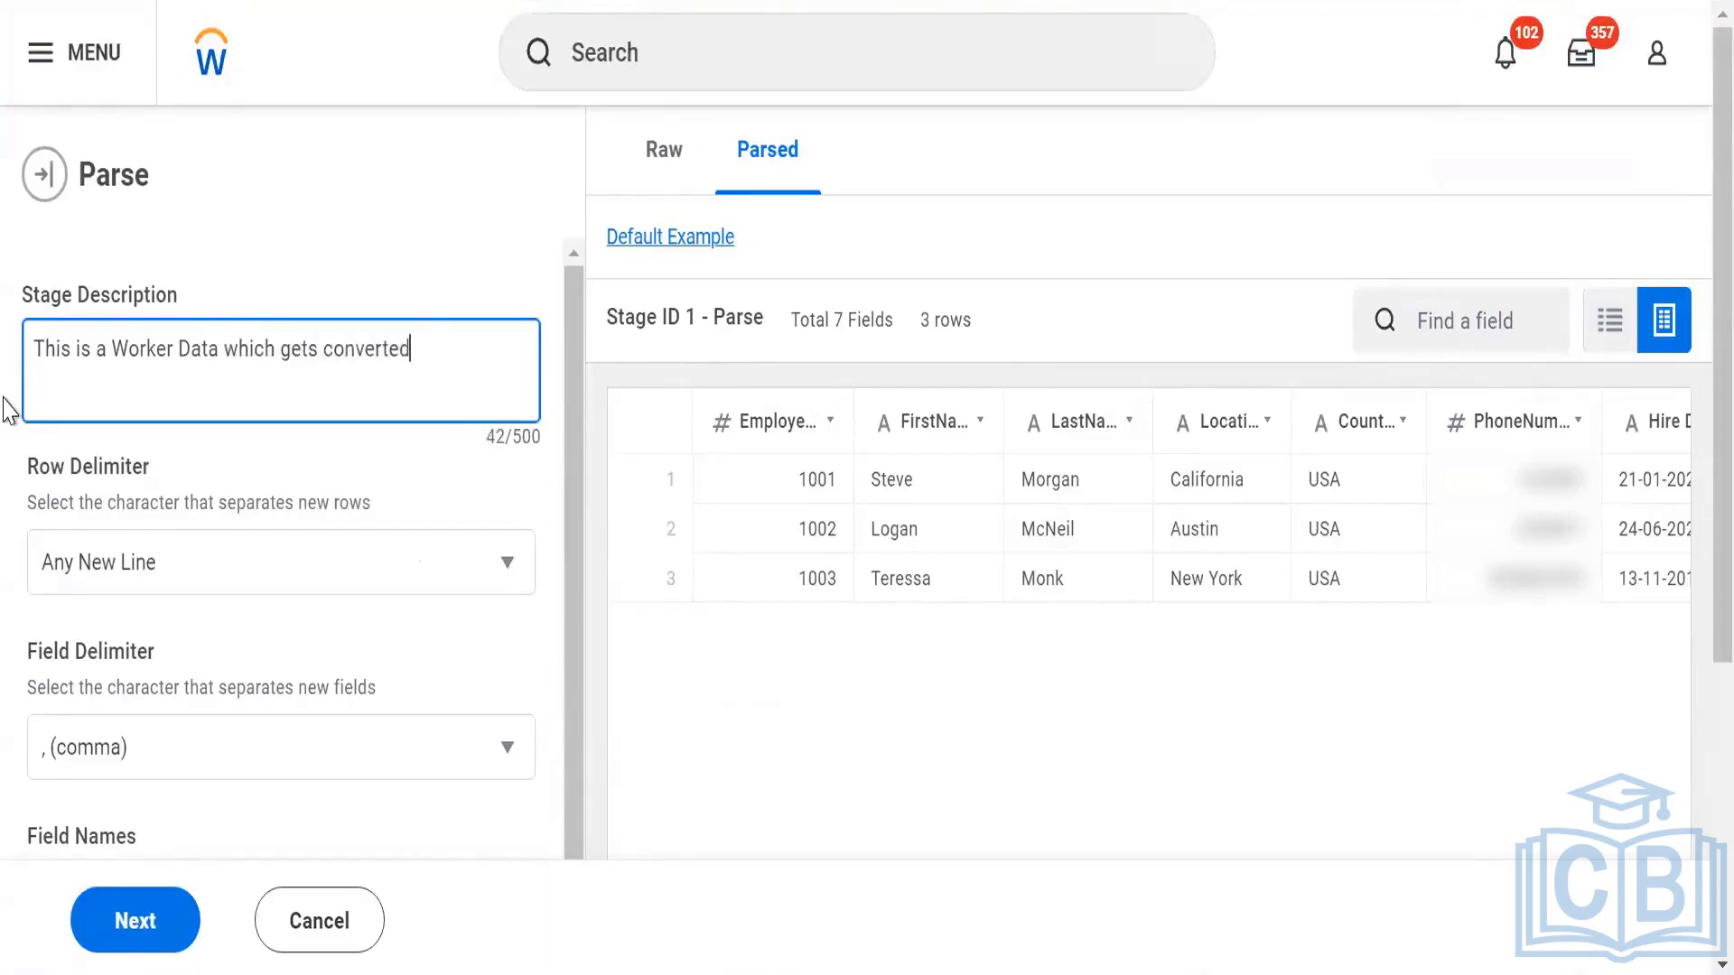
pyautogui.write(' from CVS to')
pyautogui.press('BackSpace')
pyautogui.press('BackSpace')
pyautogui.press('BackSpace')
pyautogui.press('BackSpace')
pyautogui.press('BackSpace')
pyautogui.write('s')
pyautogui.press('BackSpace')
pyautogui.write('SV to Tabular ')
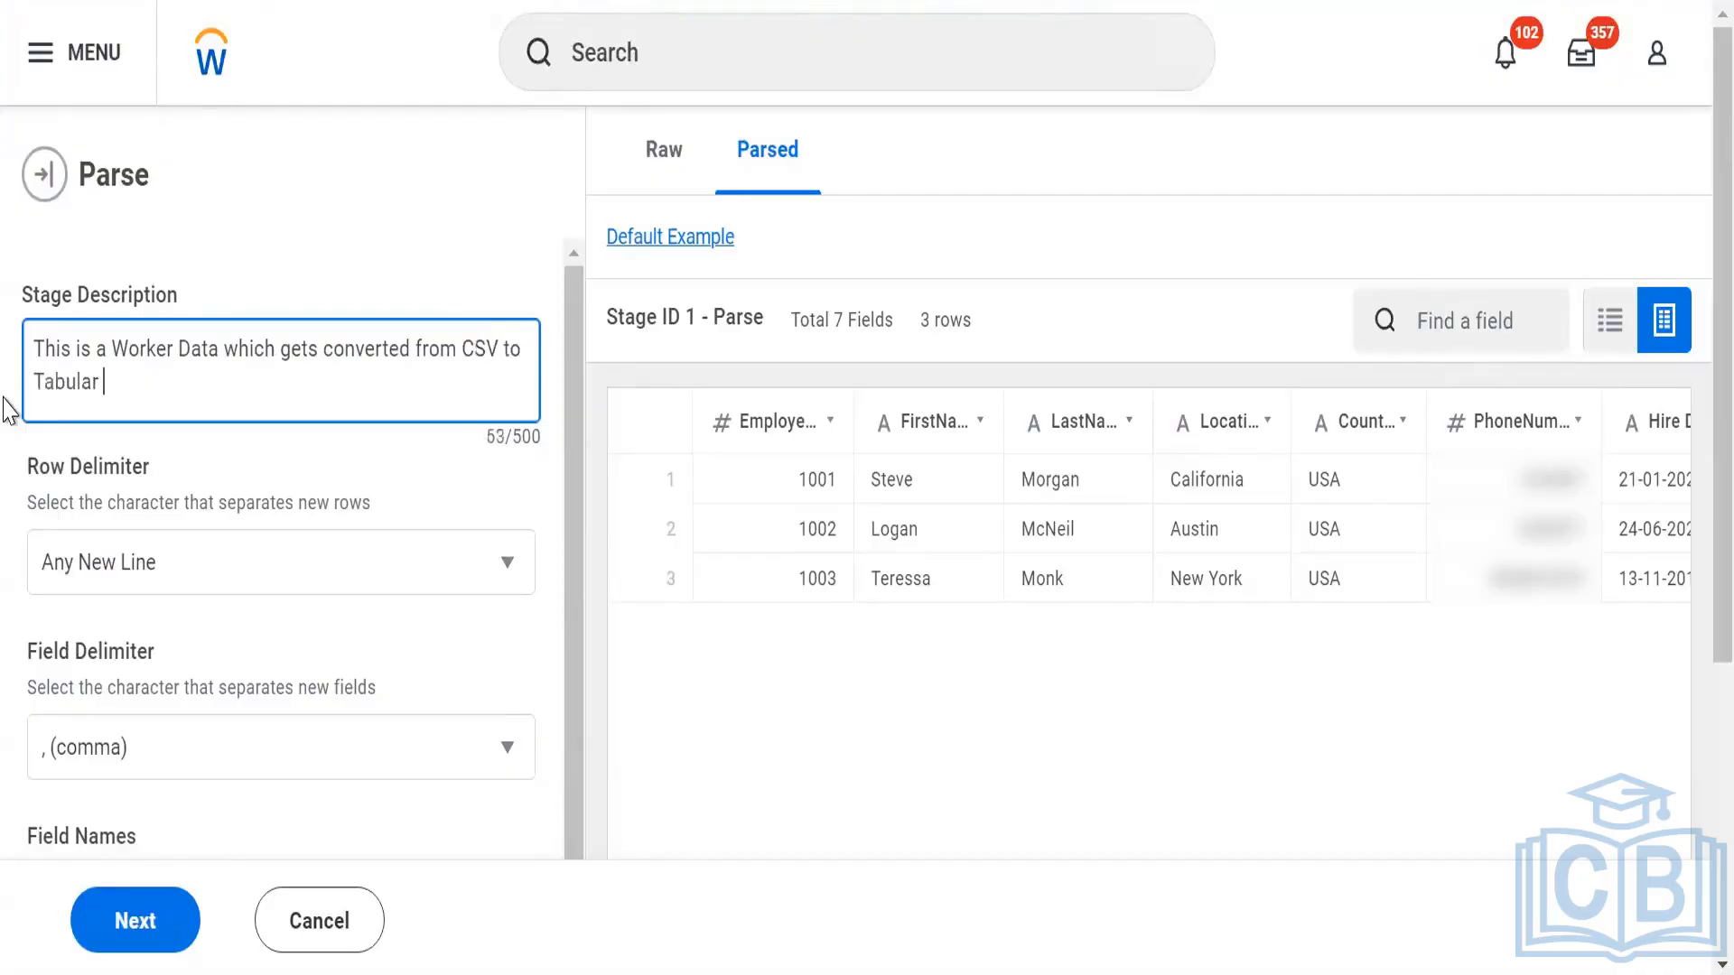
pyautogui.write('format')
# - Check the row delimiter, field delimiter and first-row field name settings, and reread the stage description
pyautogui.scroll(-3, 233, 398)
pyautogui.scroll(3, 225, 379)
pyautogui.scroll(-3, 256, 302)
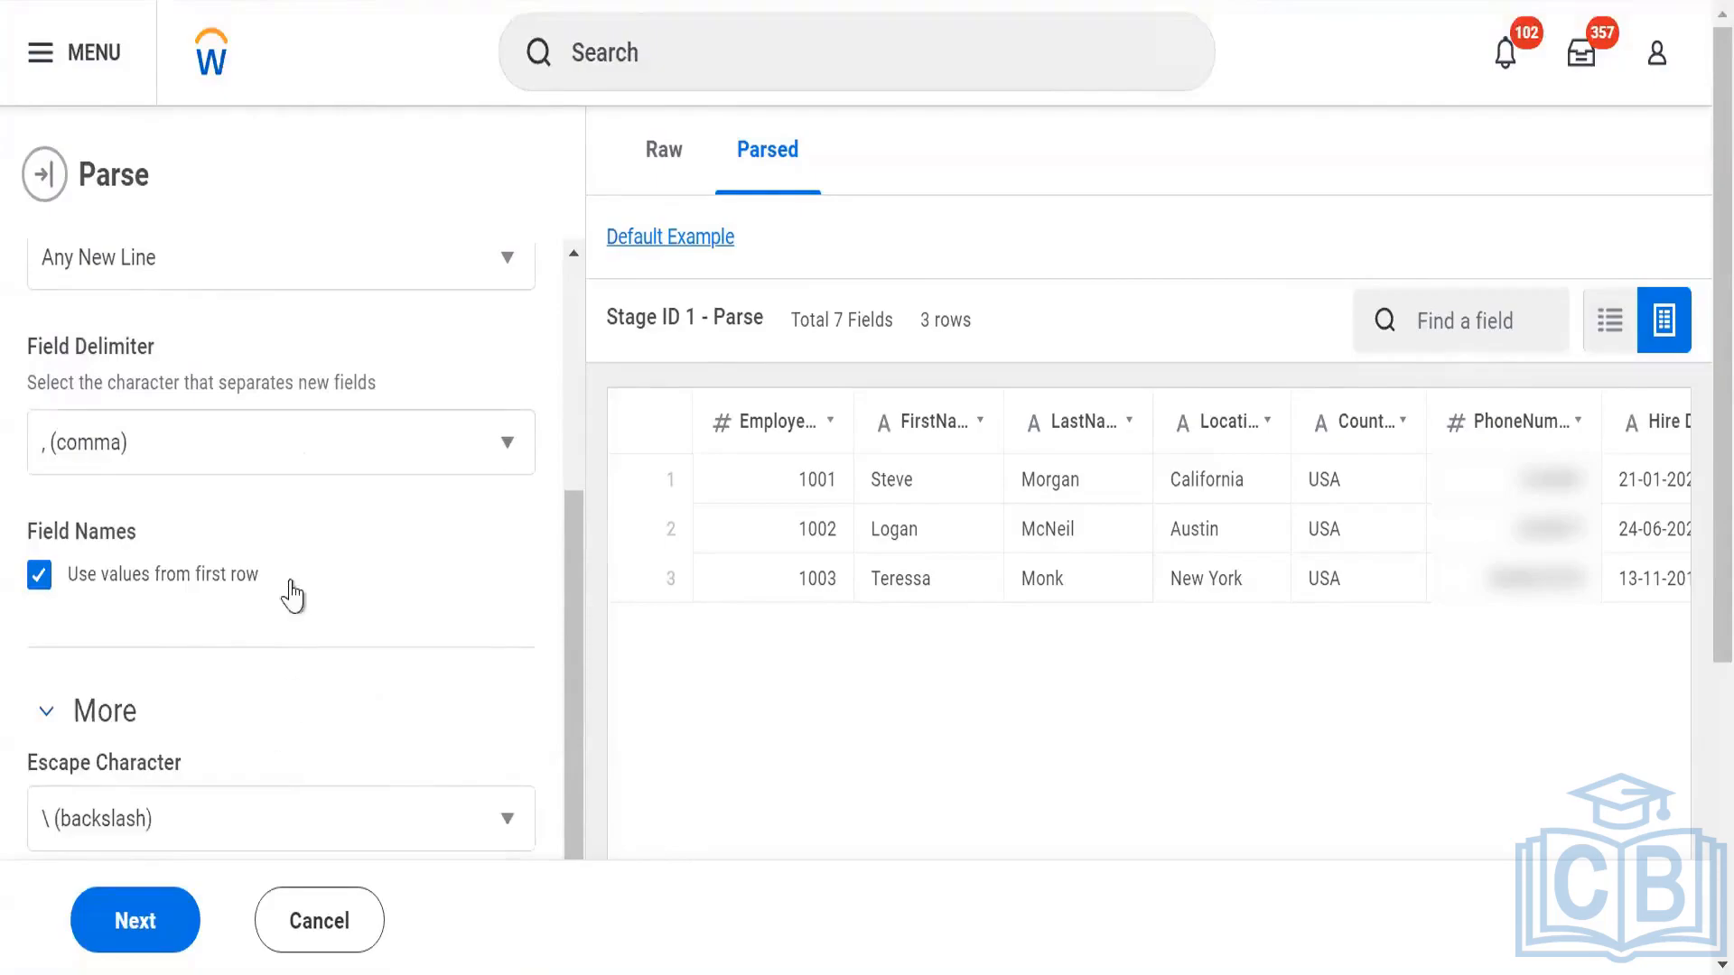
pyautogui.scroll(3, 283, 546)
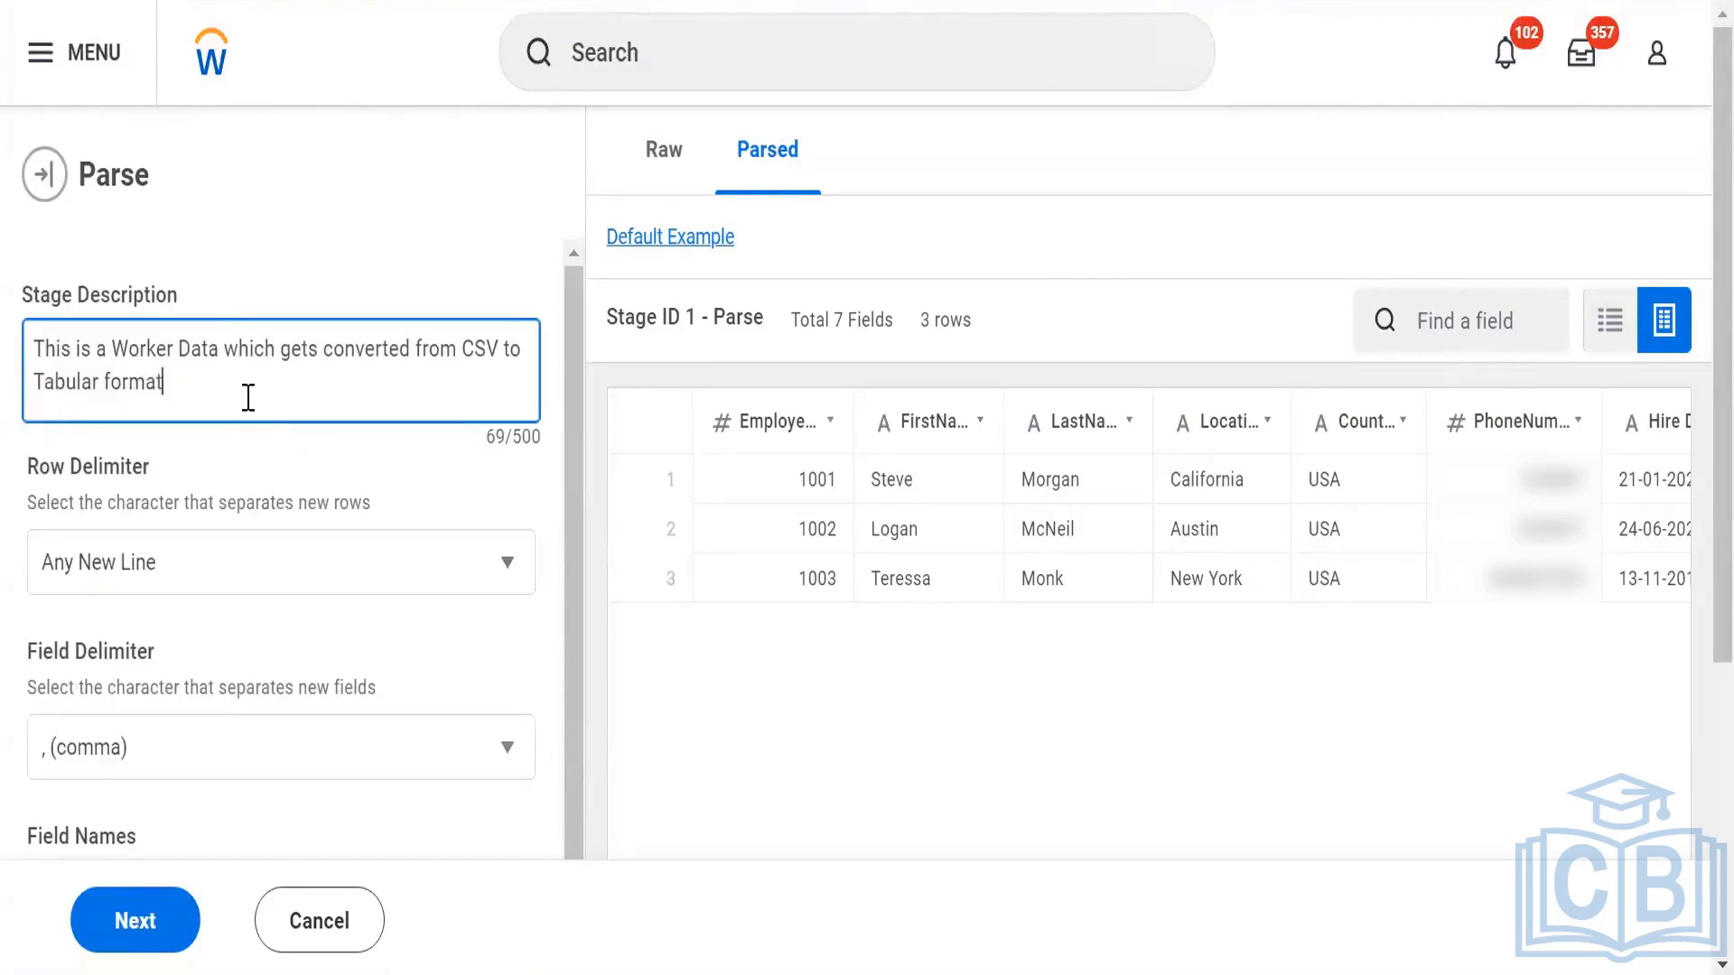
pyautogui.tripleClick(270, 360)
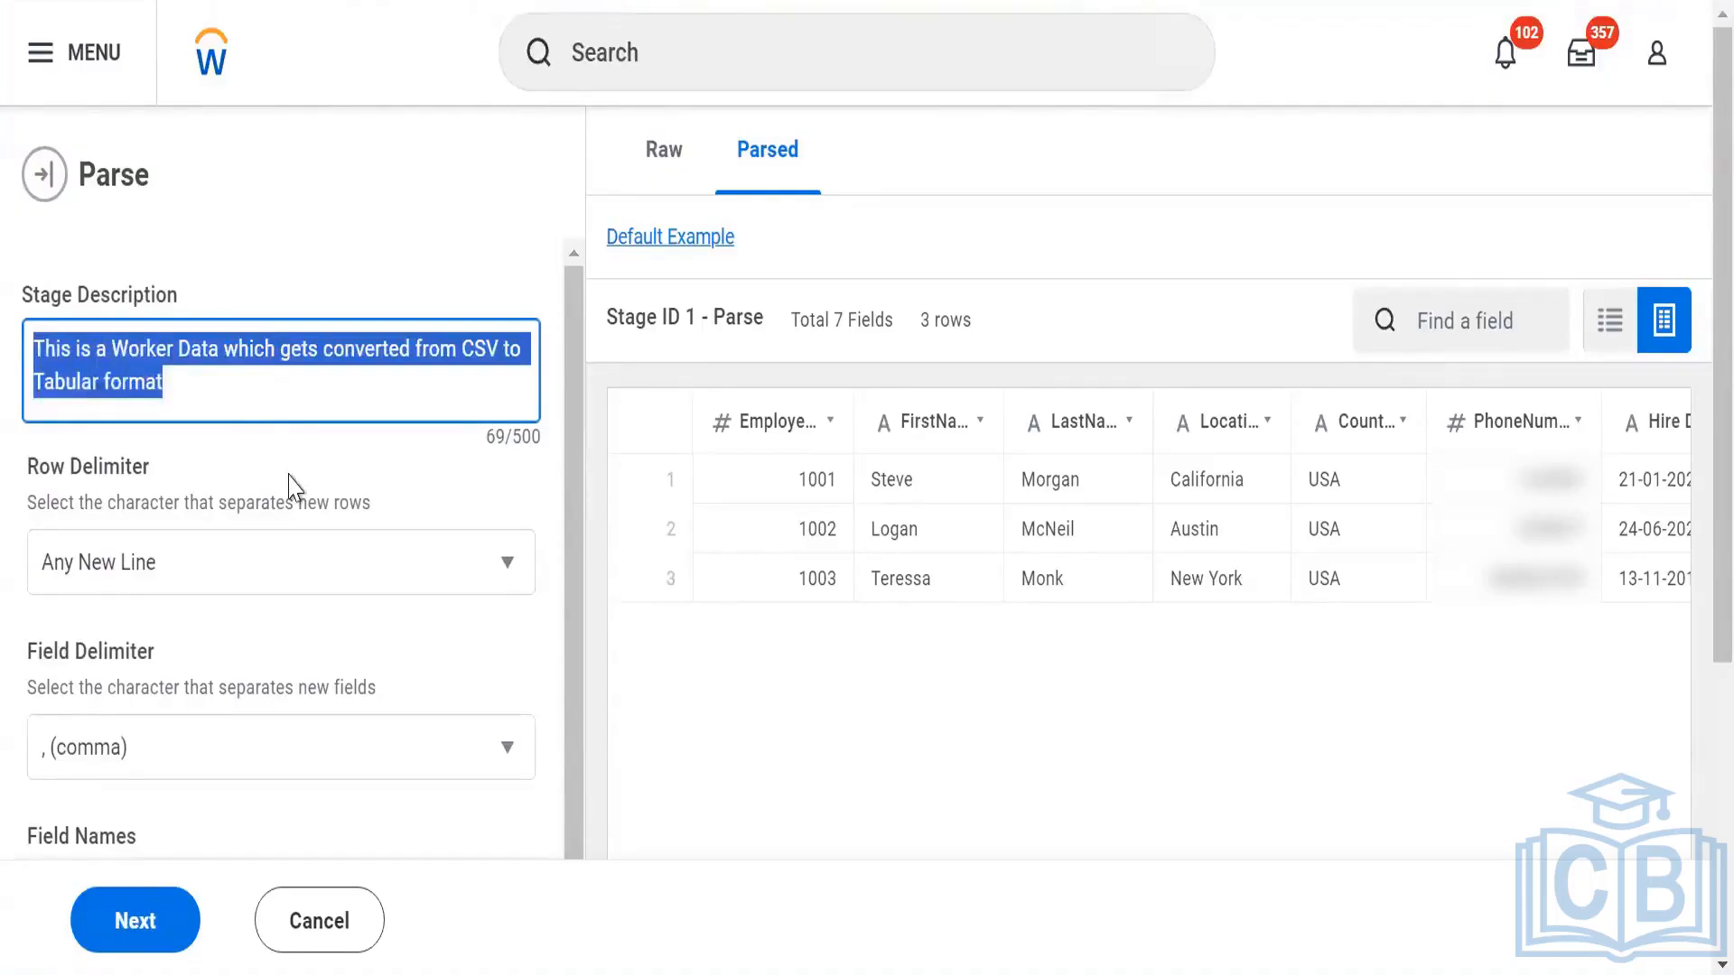
pyautogui.click(200, 506)
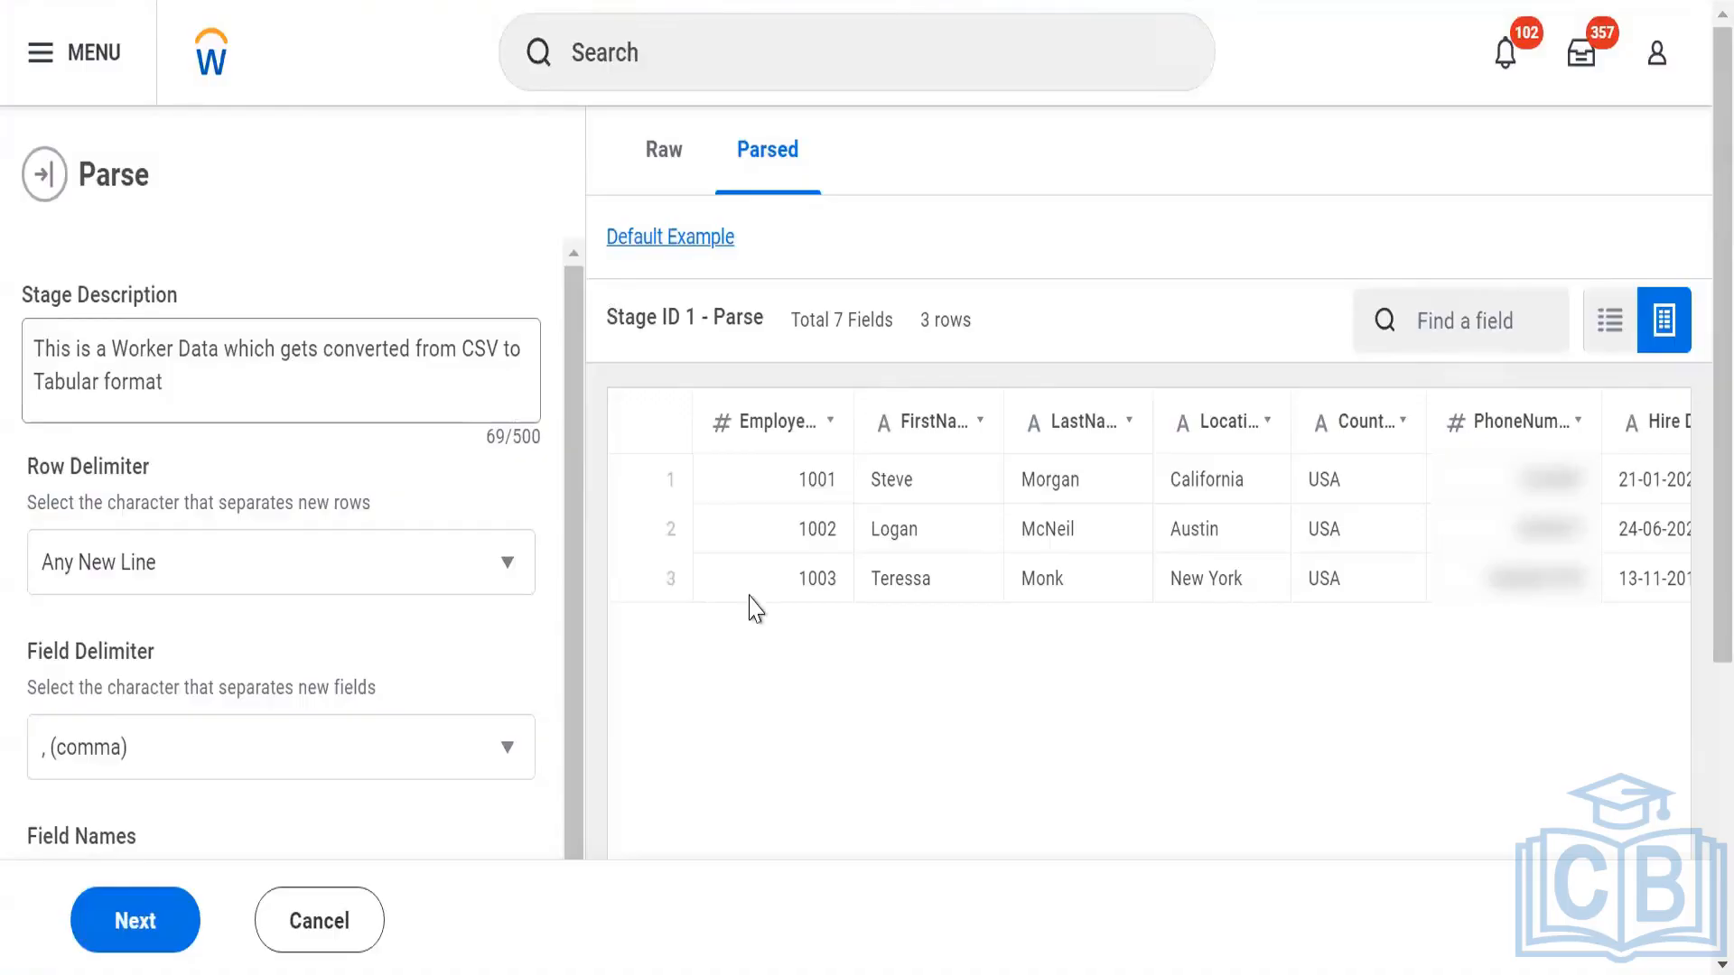
# - Look at the Row Delimiter setting and examine in the raw data how new lines separate the worker rows
pyautogui.click(464, 594)
pyautogui.click(464, 595)
pyautogui.click(668, 155)
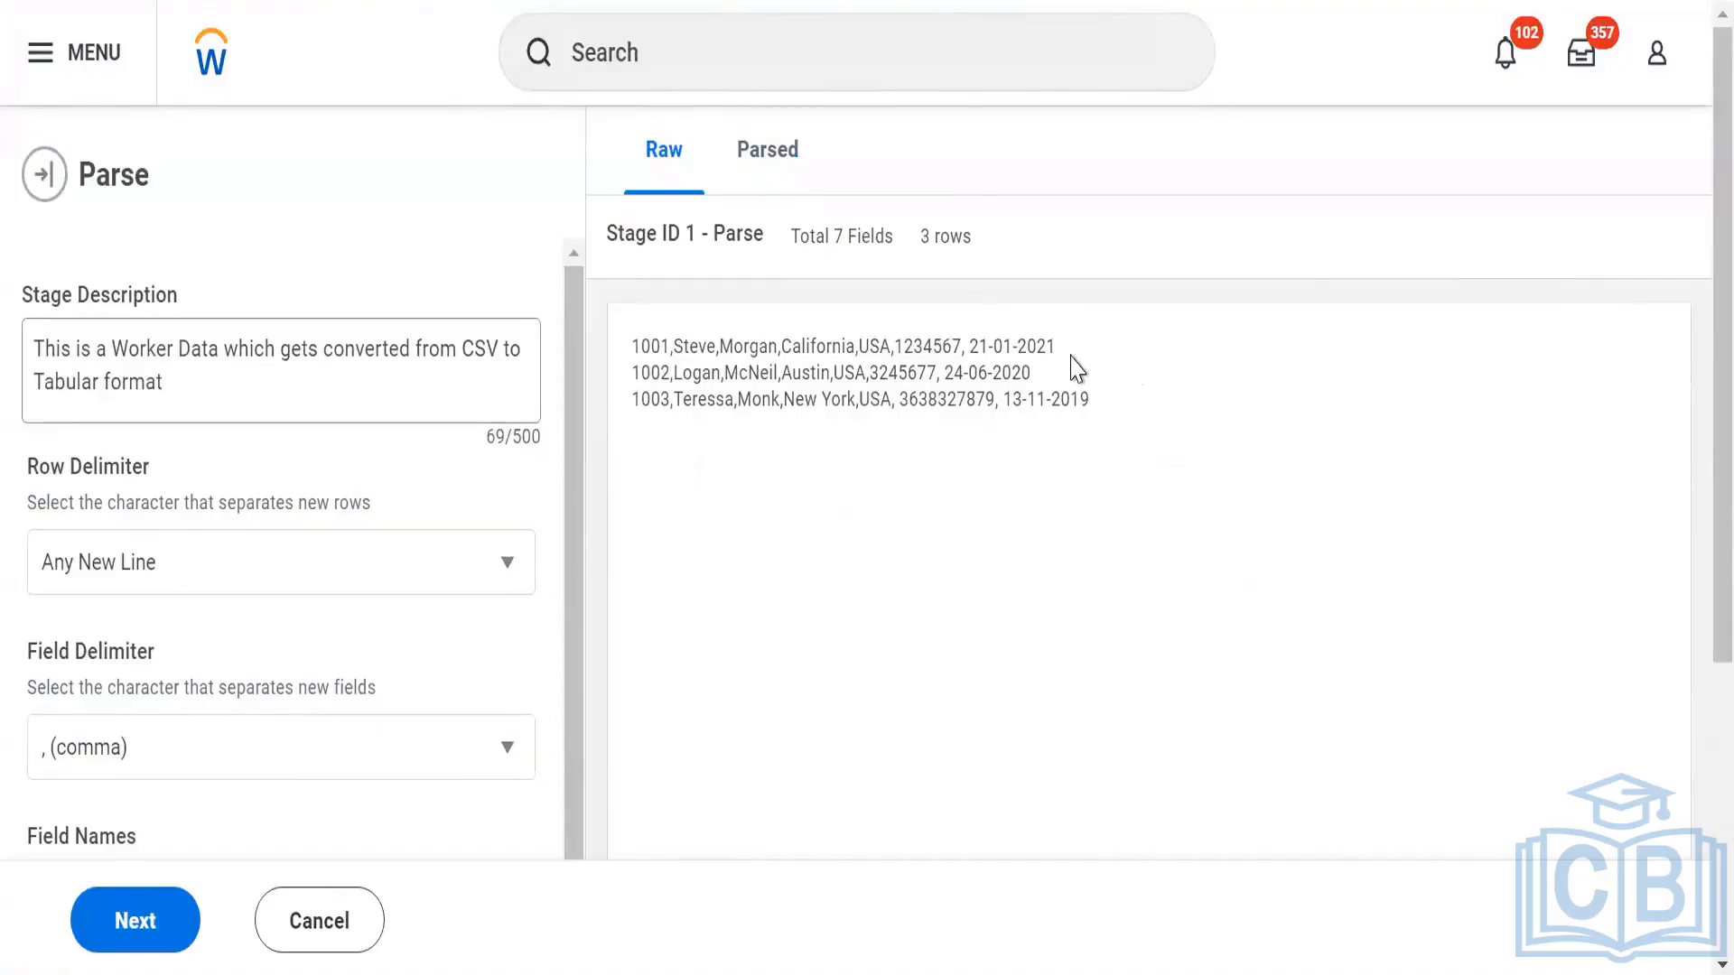
pyautogui.moveTo(1062, 399); pyautogui.dragTo(632, 372)
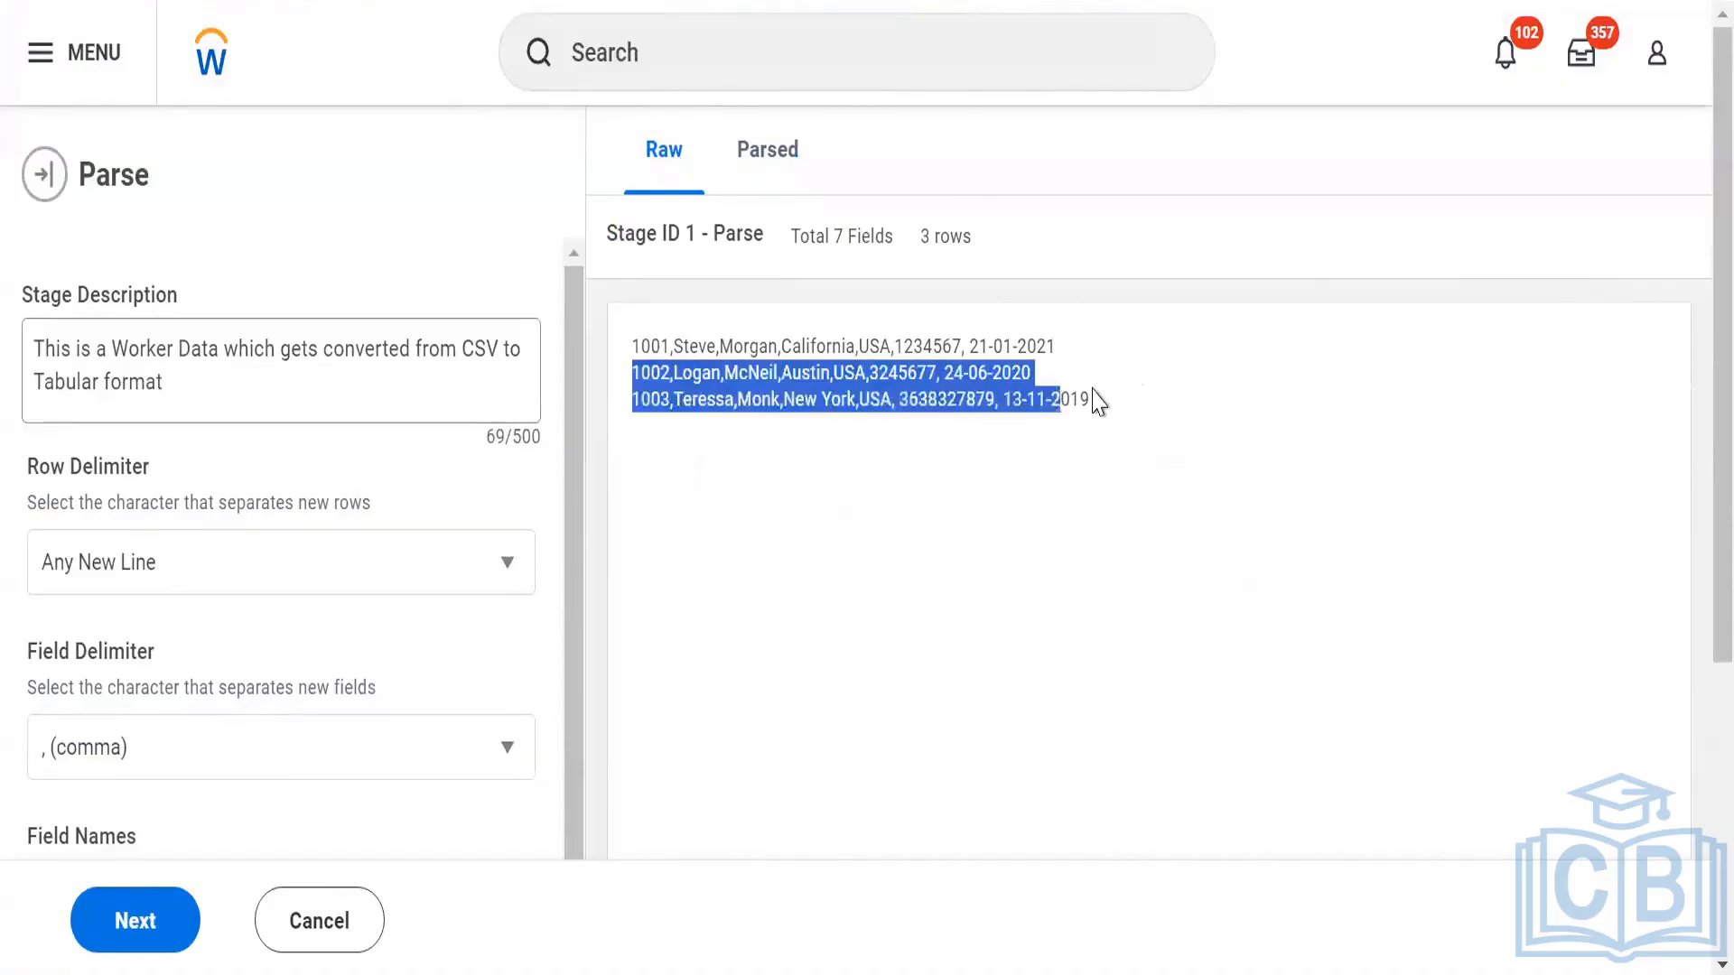
pyautogui.click(1052, 372)
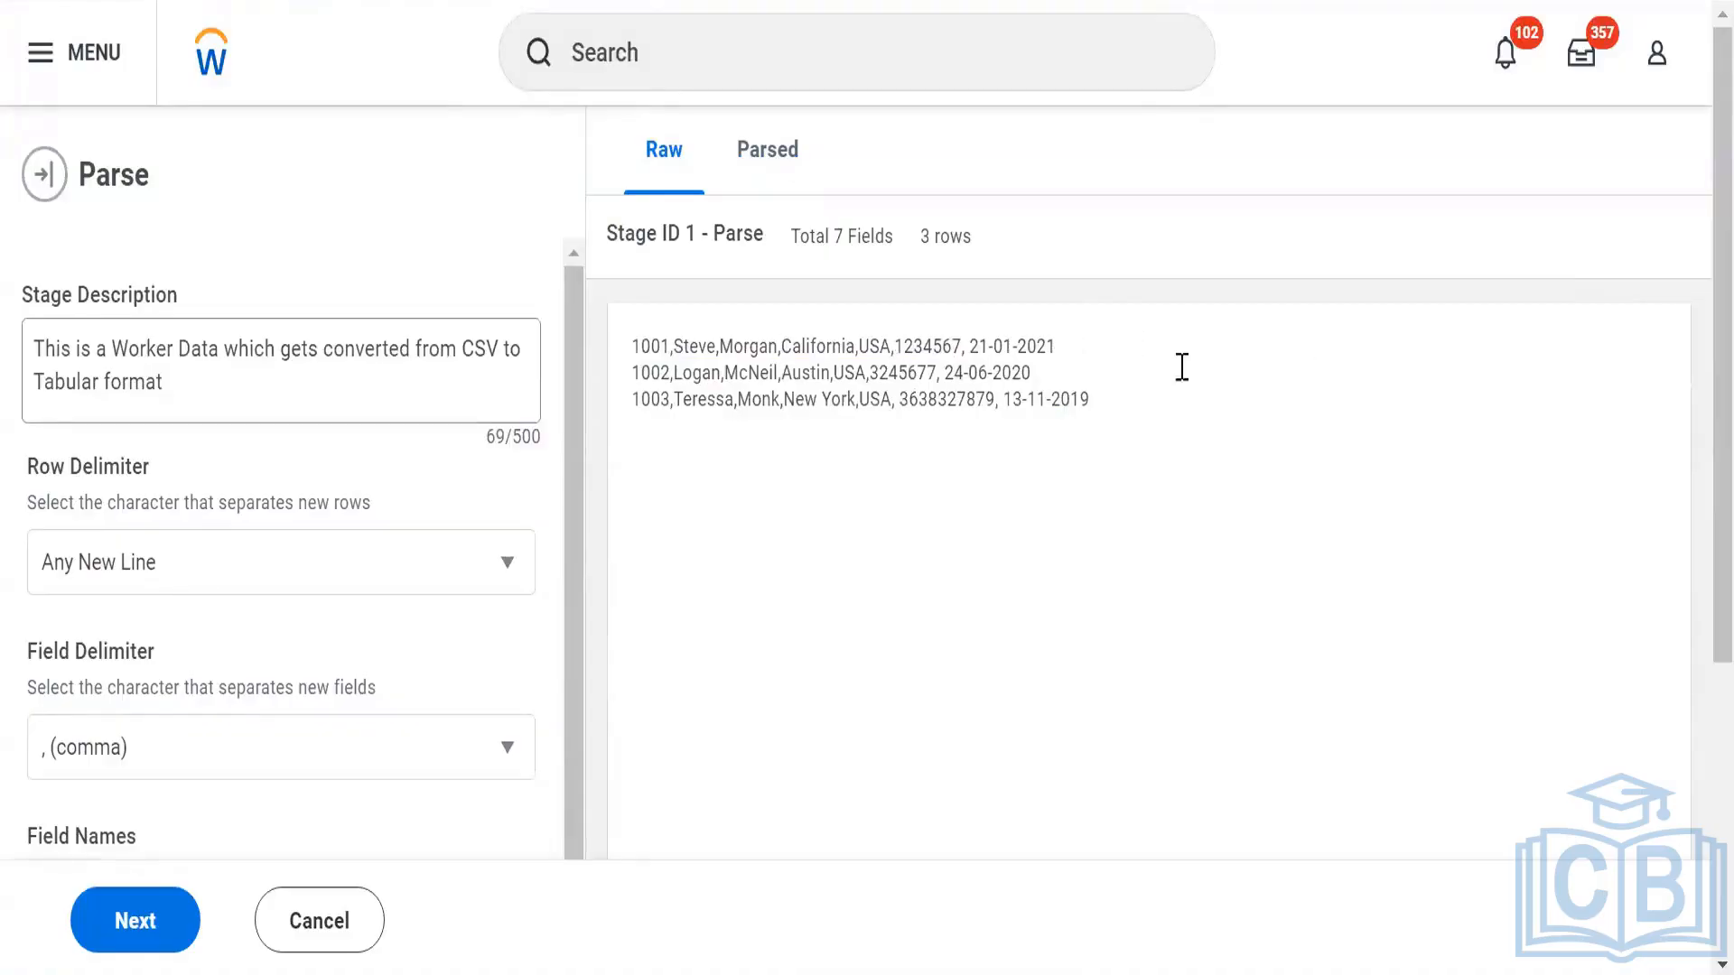
# - Look through the available Row Delimiter options, keep Any New Line, and check the raw and parsed previews
pyautogui.click(83, 565)
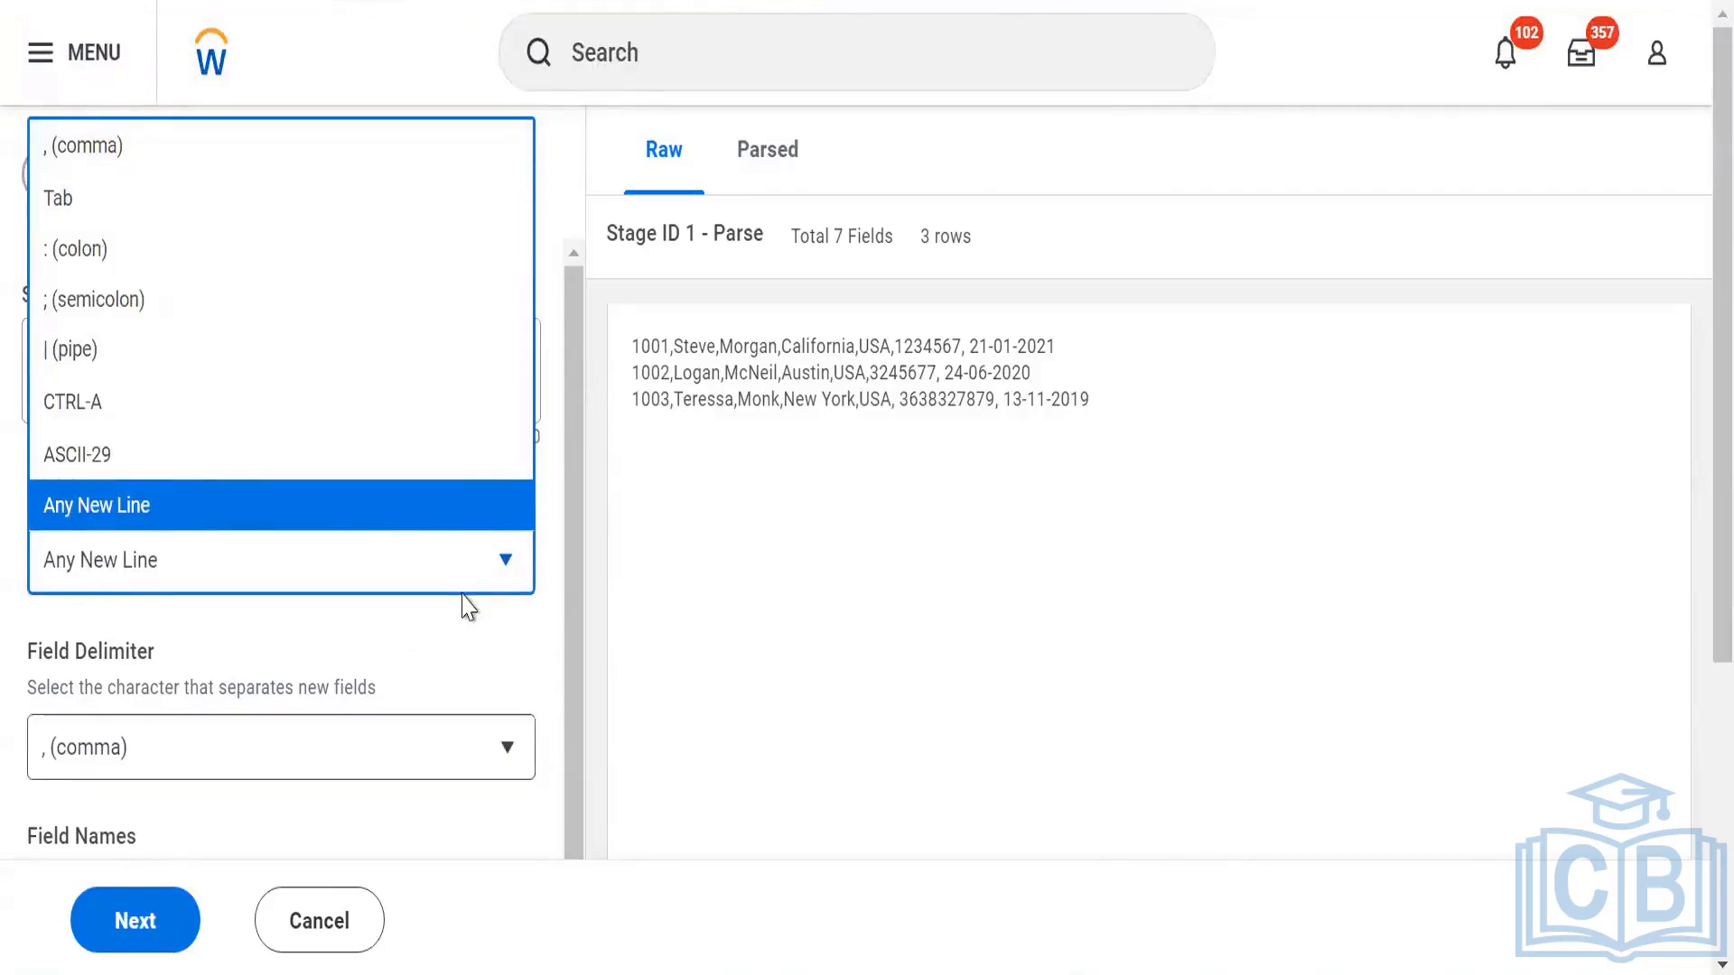
pyautogui.click(262, 639)
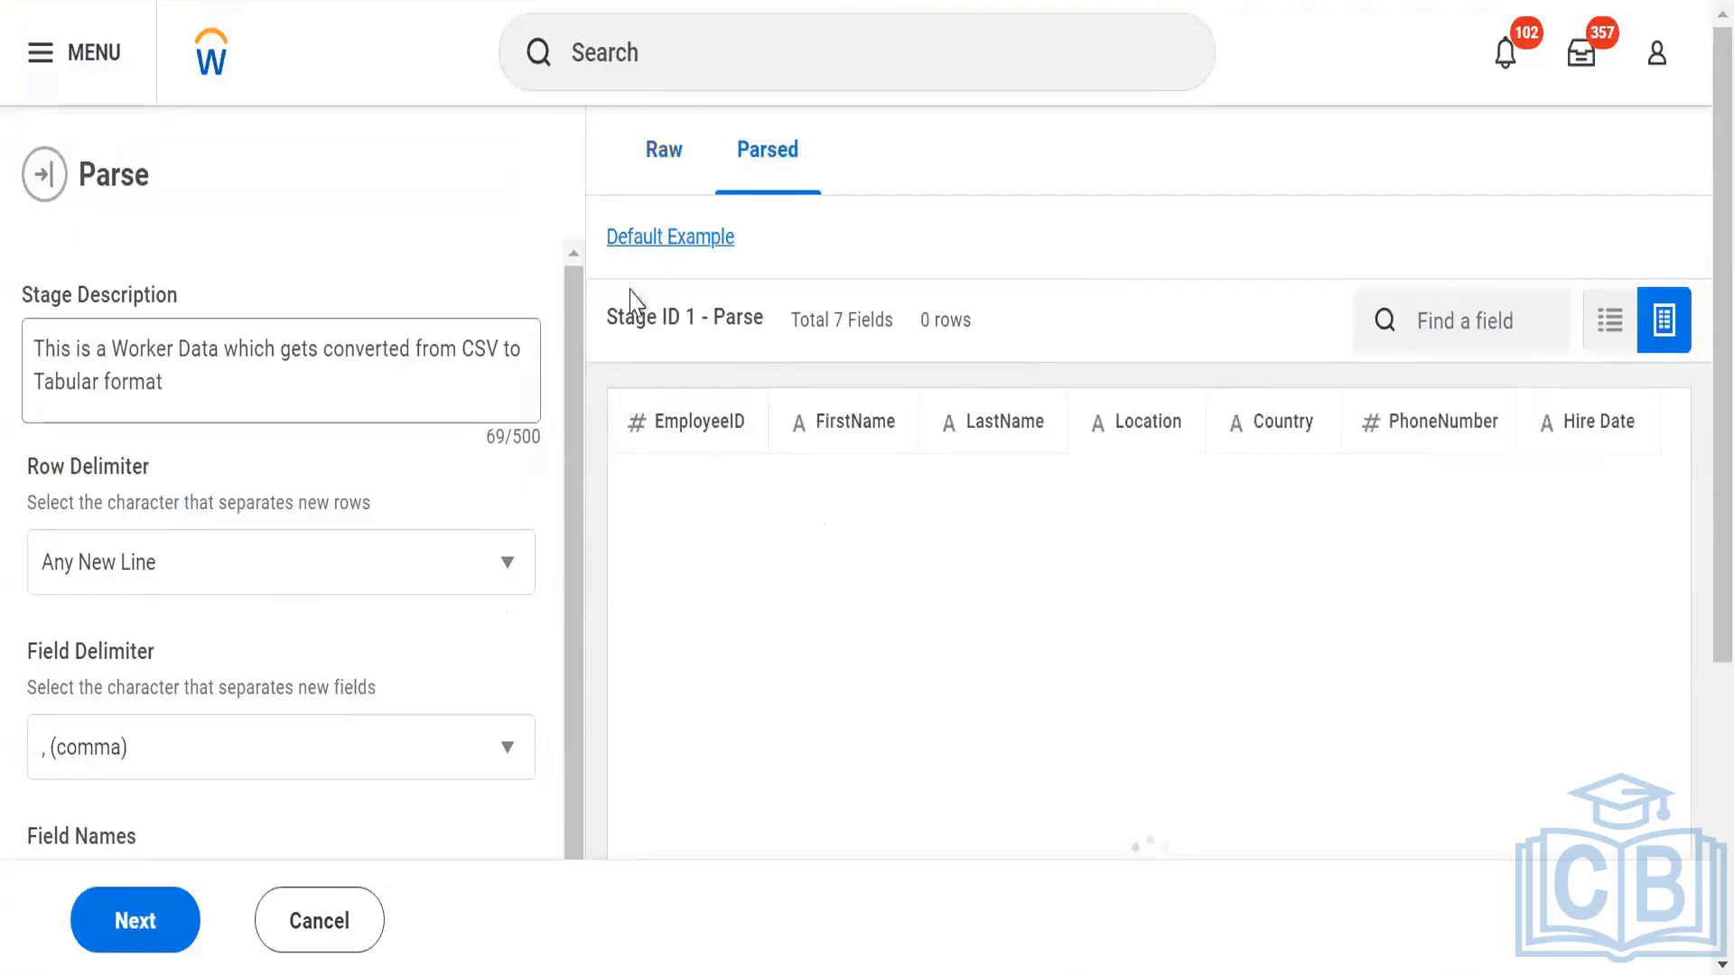
pyautogui.click(658, 164)
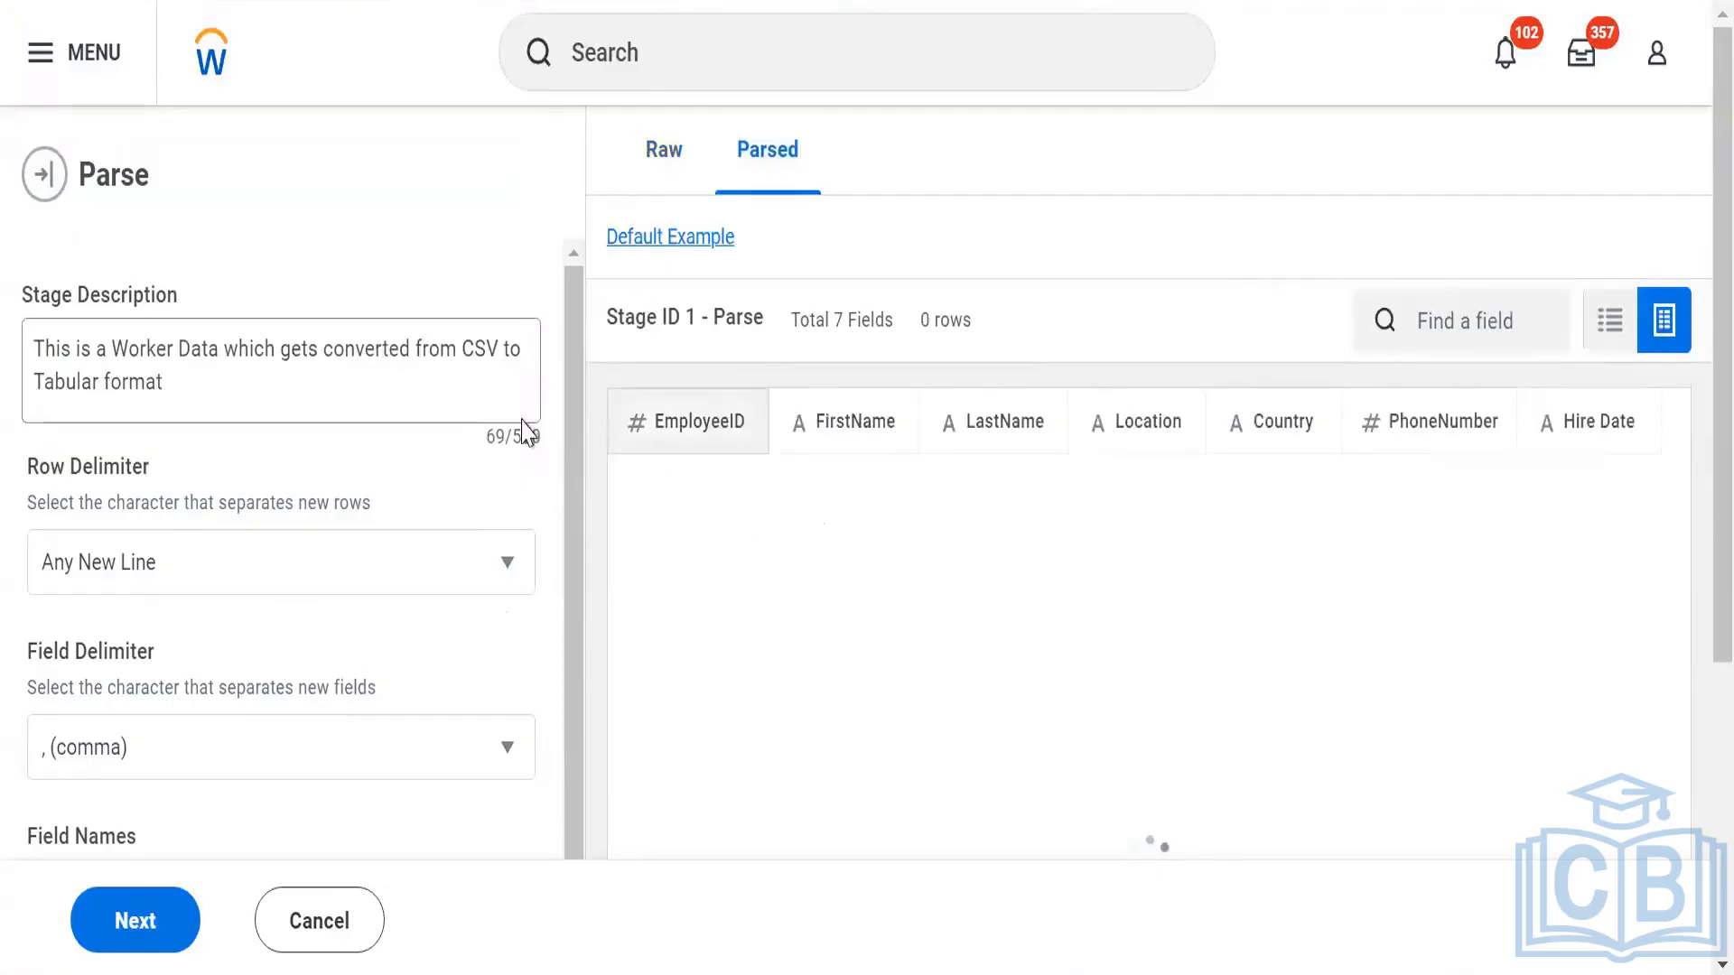
pyautogui.click(217, 578)
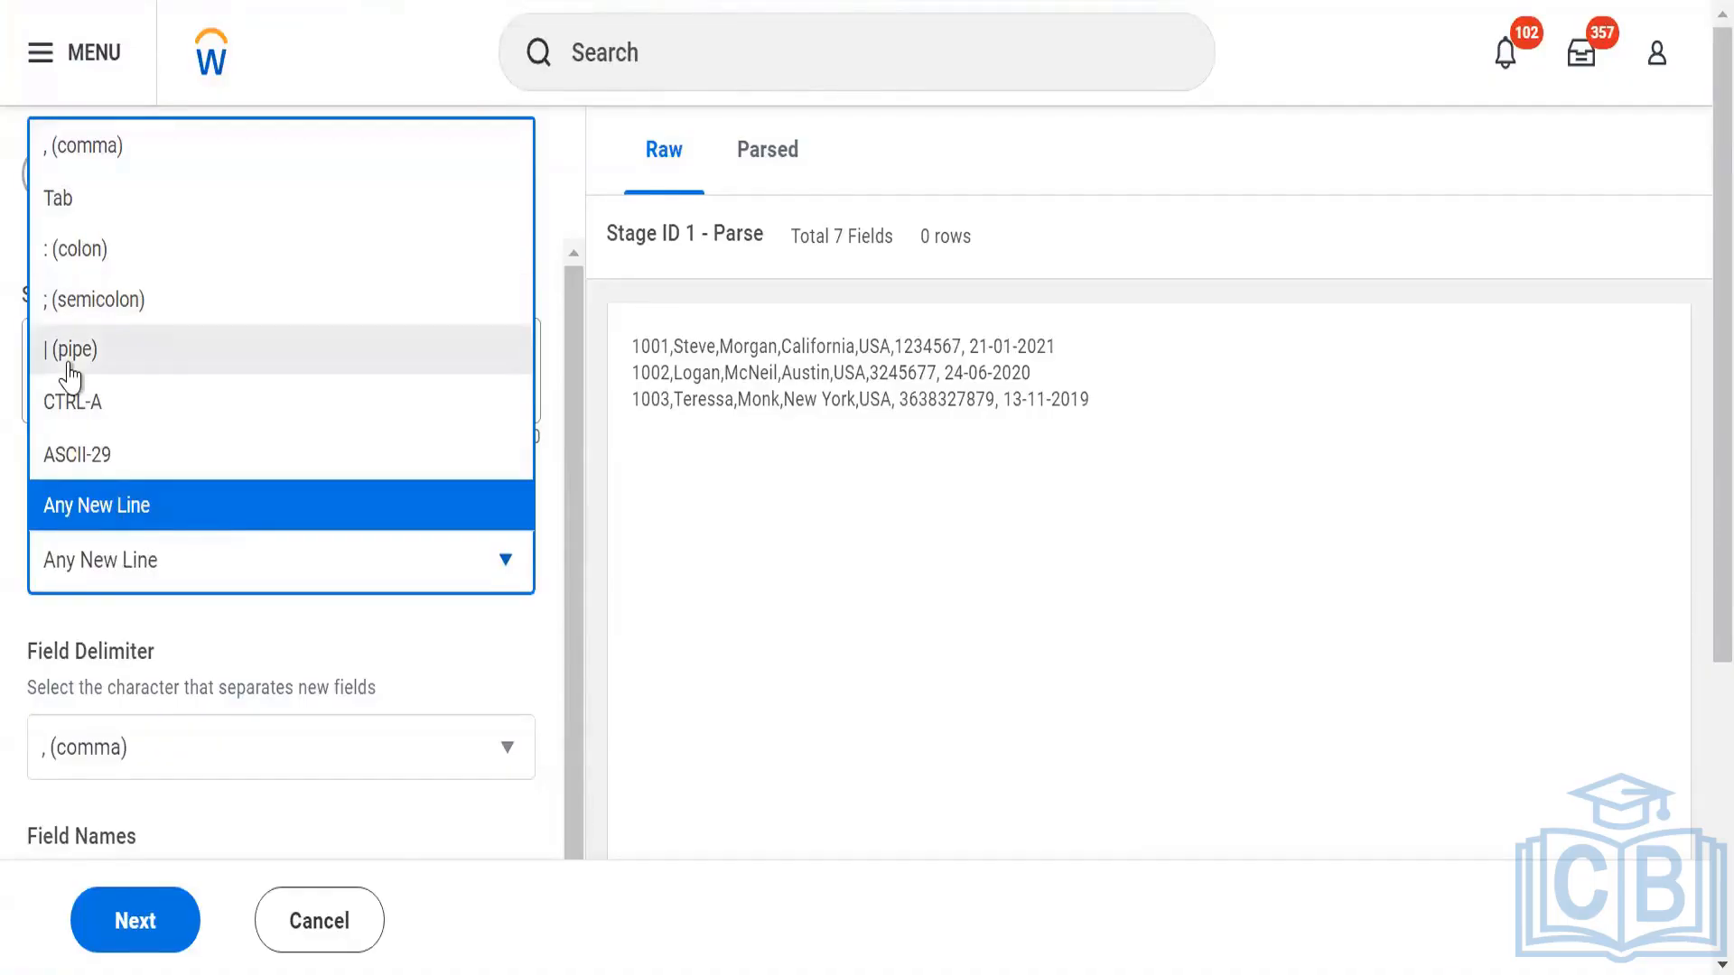
pyautogui.click(262, 589)
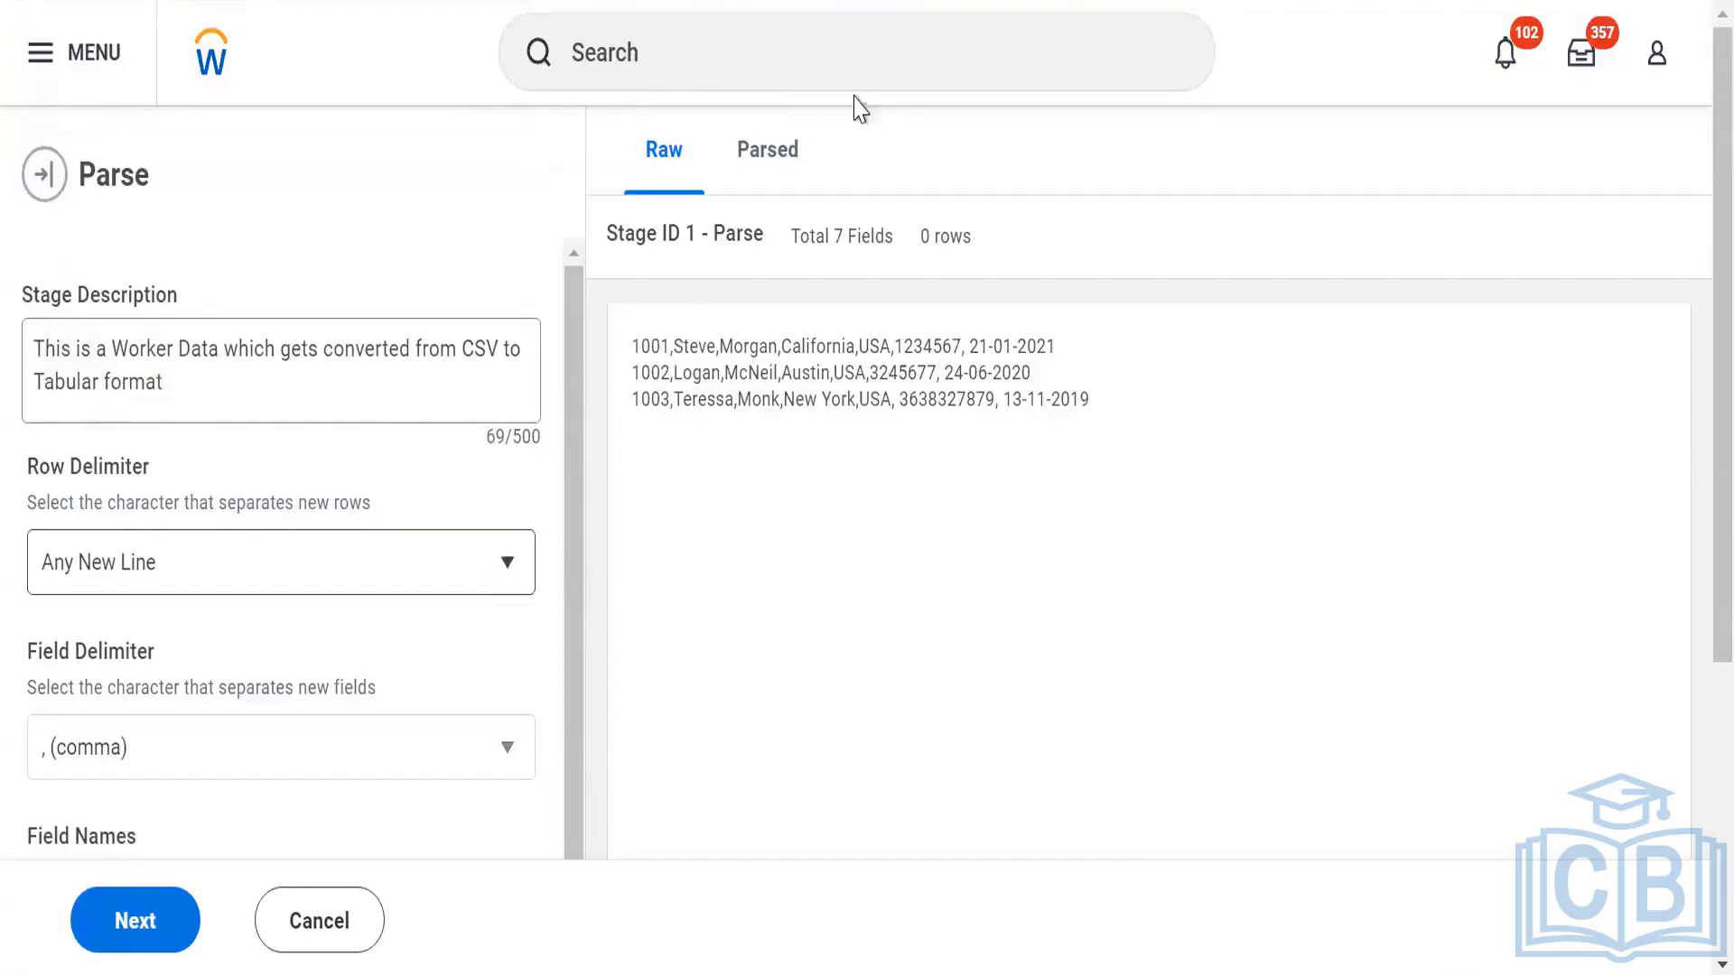
pyautogui.click(768, 155)
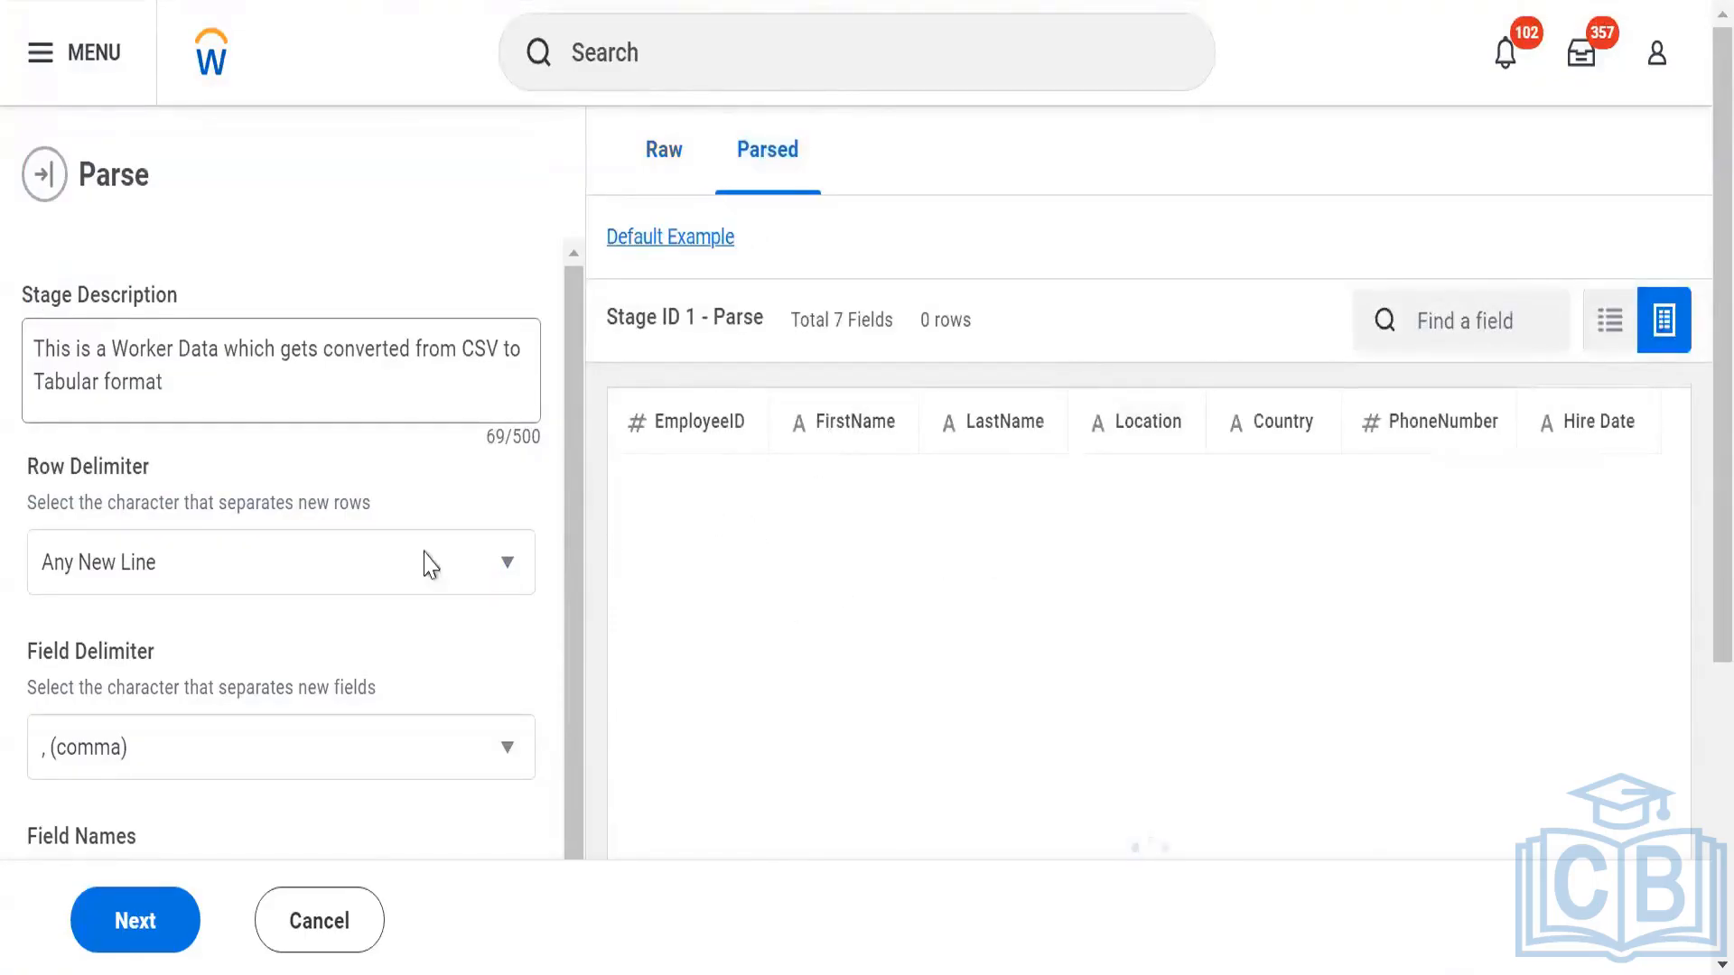
# - Compare the Row Delimiter setting with the rows in the parsed table, and return to the raw data
pyautogui.scroll(-3, 335, 495)
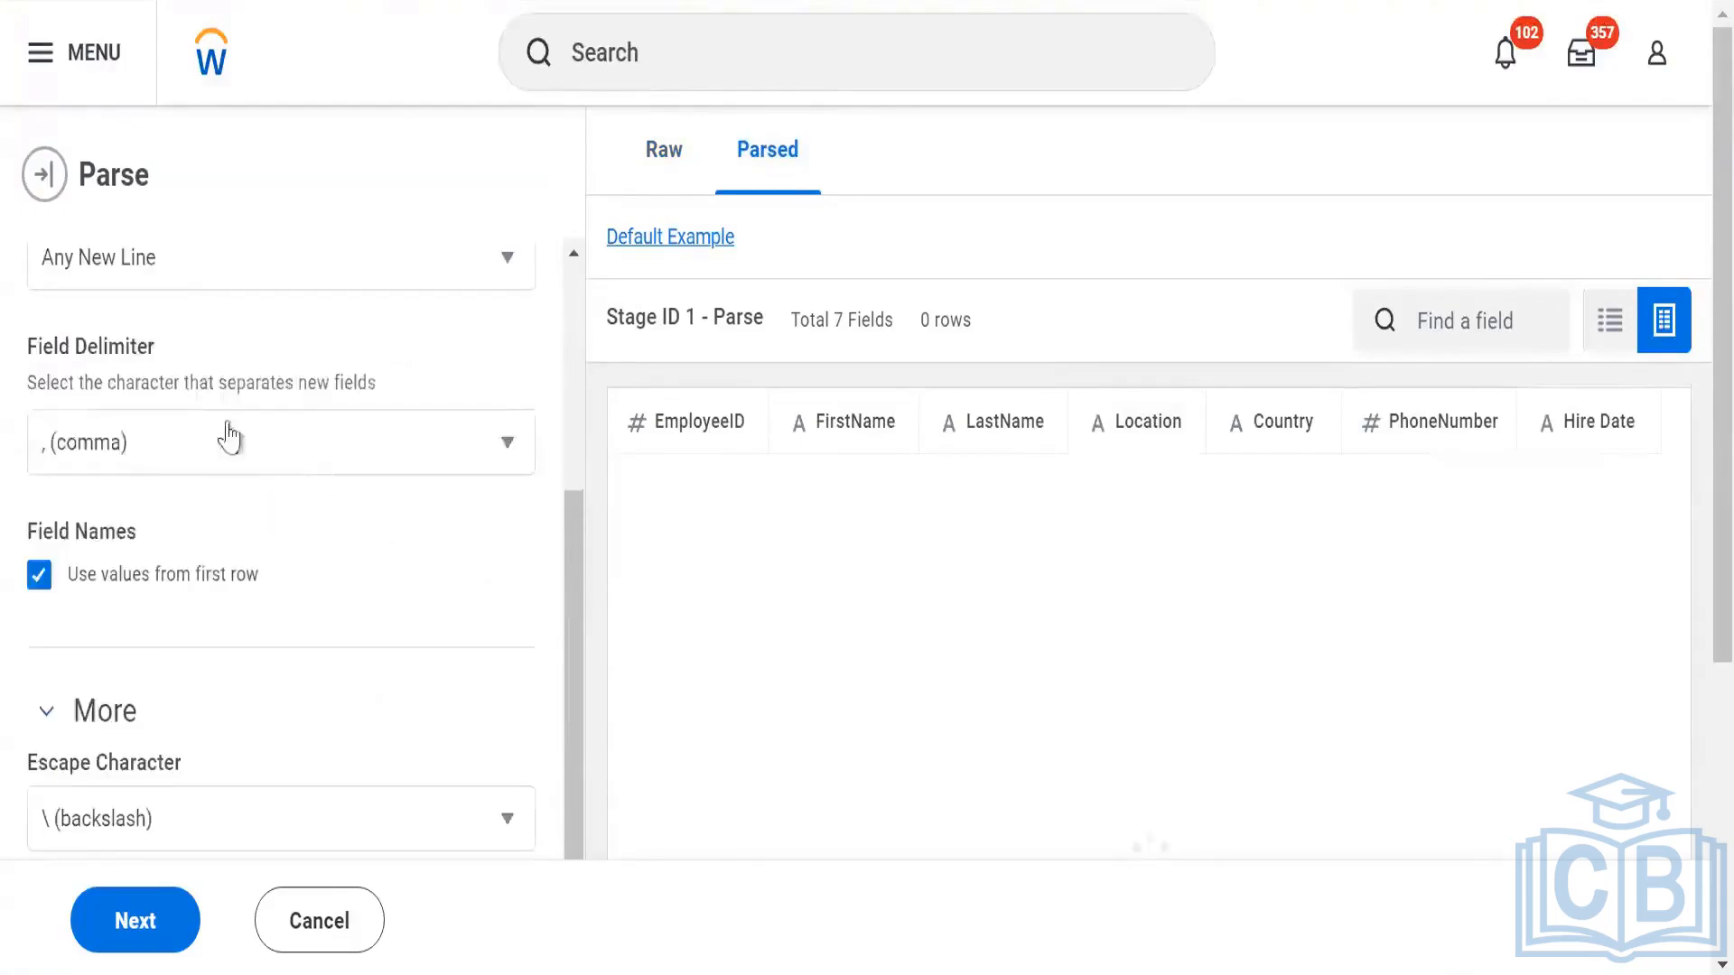
pyautogui.scroll(2, 162, 371)
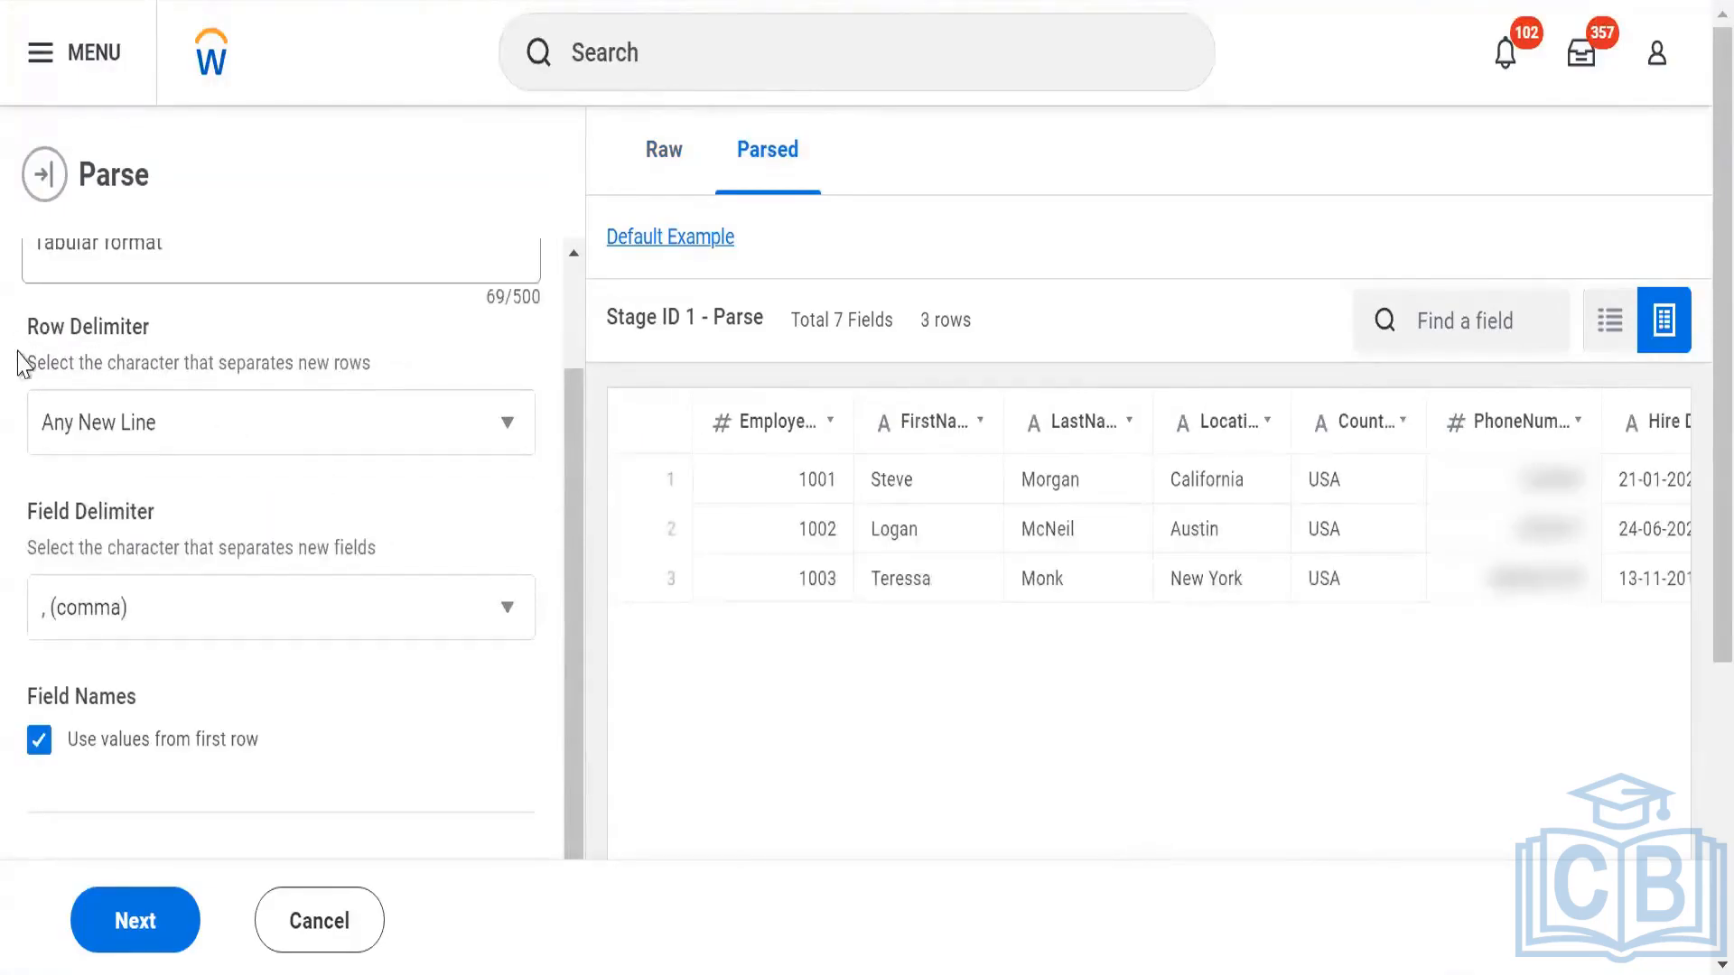
pyautogui.moveTo(201, 323); pyautogui.dragTo(178, 310)
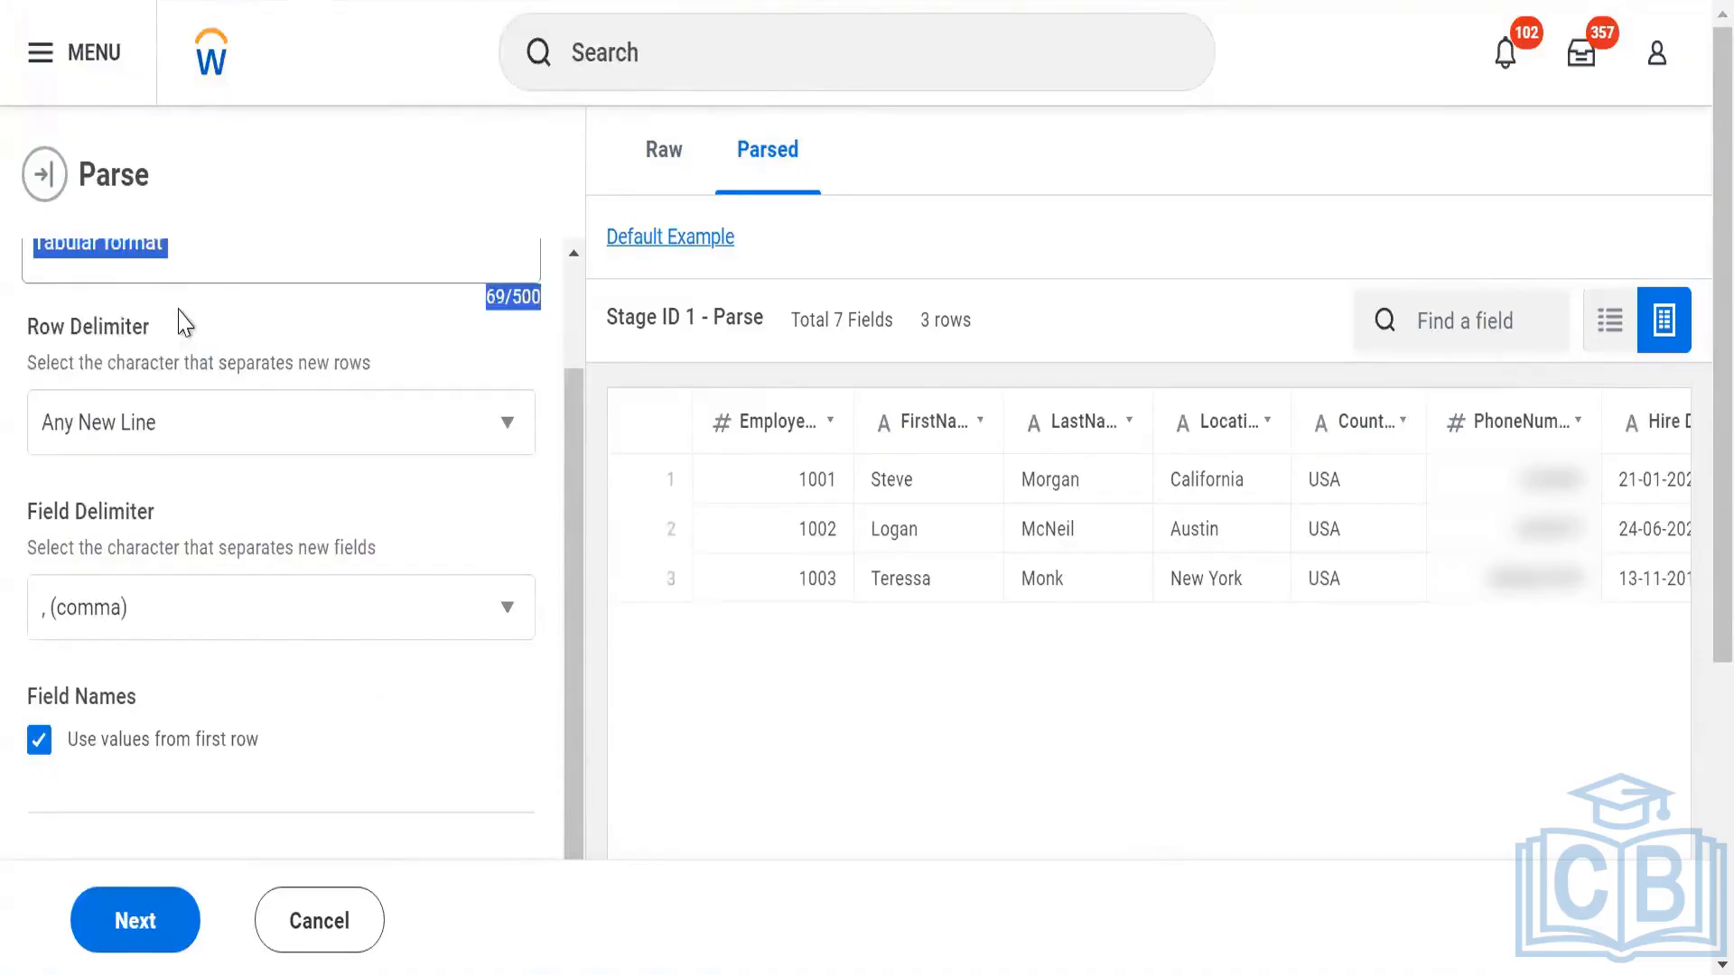
pyautogui.tripleClick(101, 334)
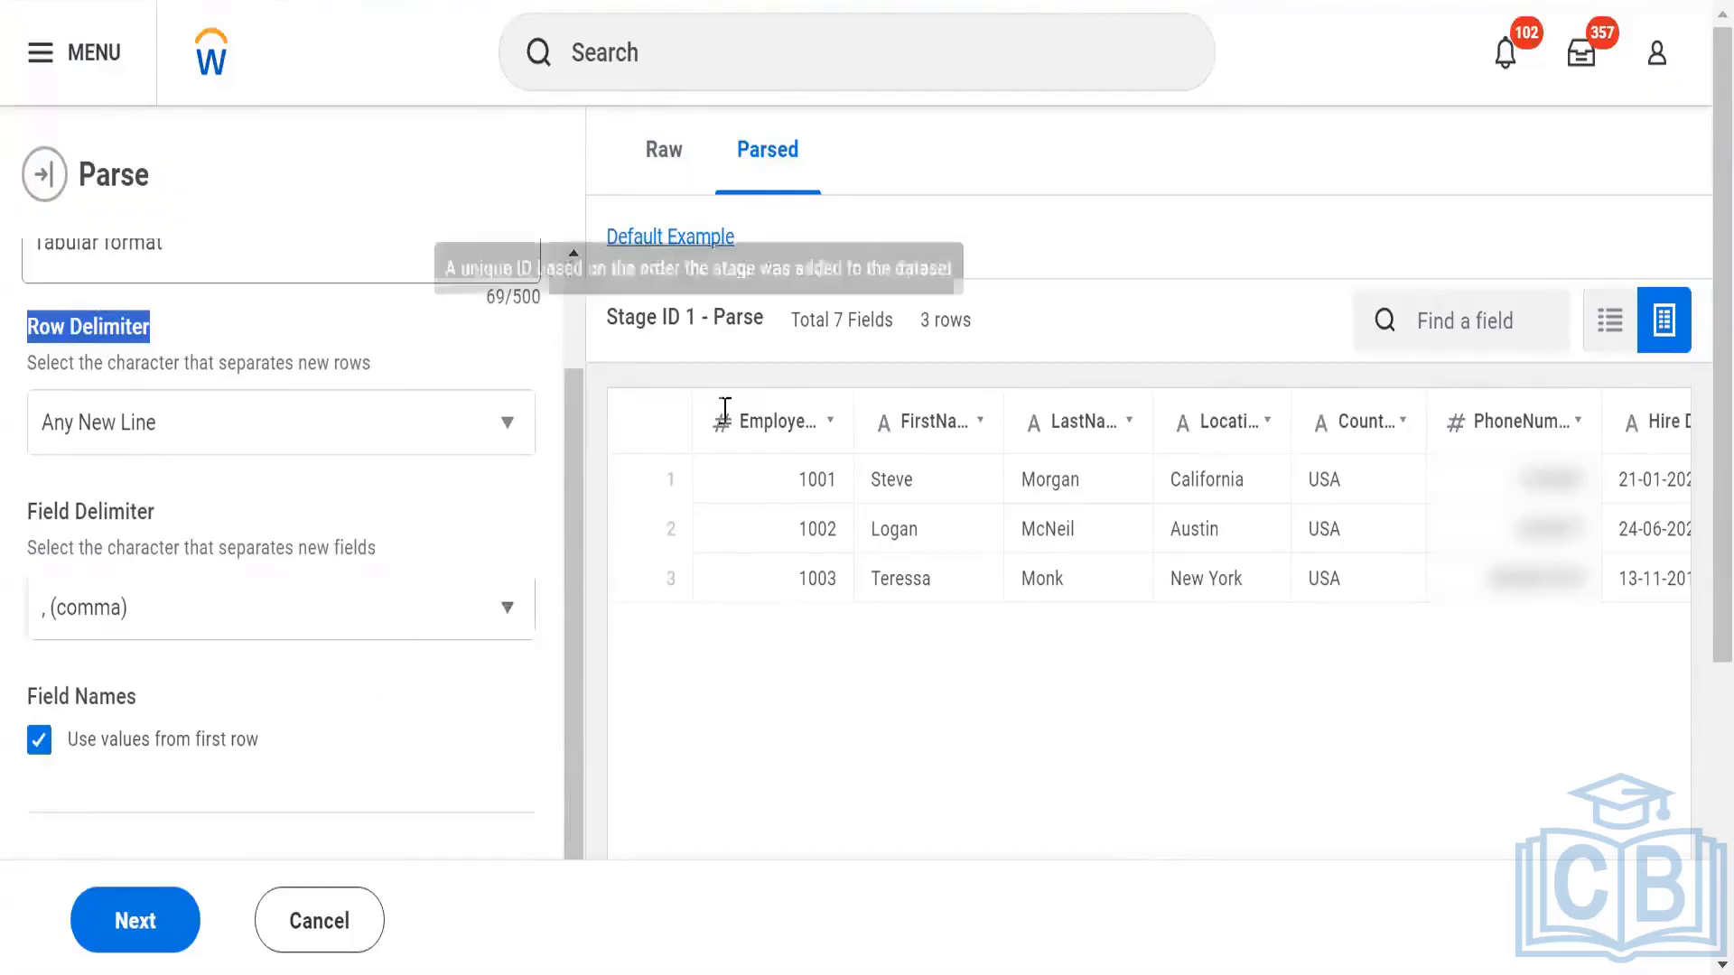
pyautogui.click(666, 180)
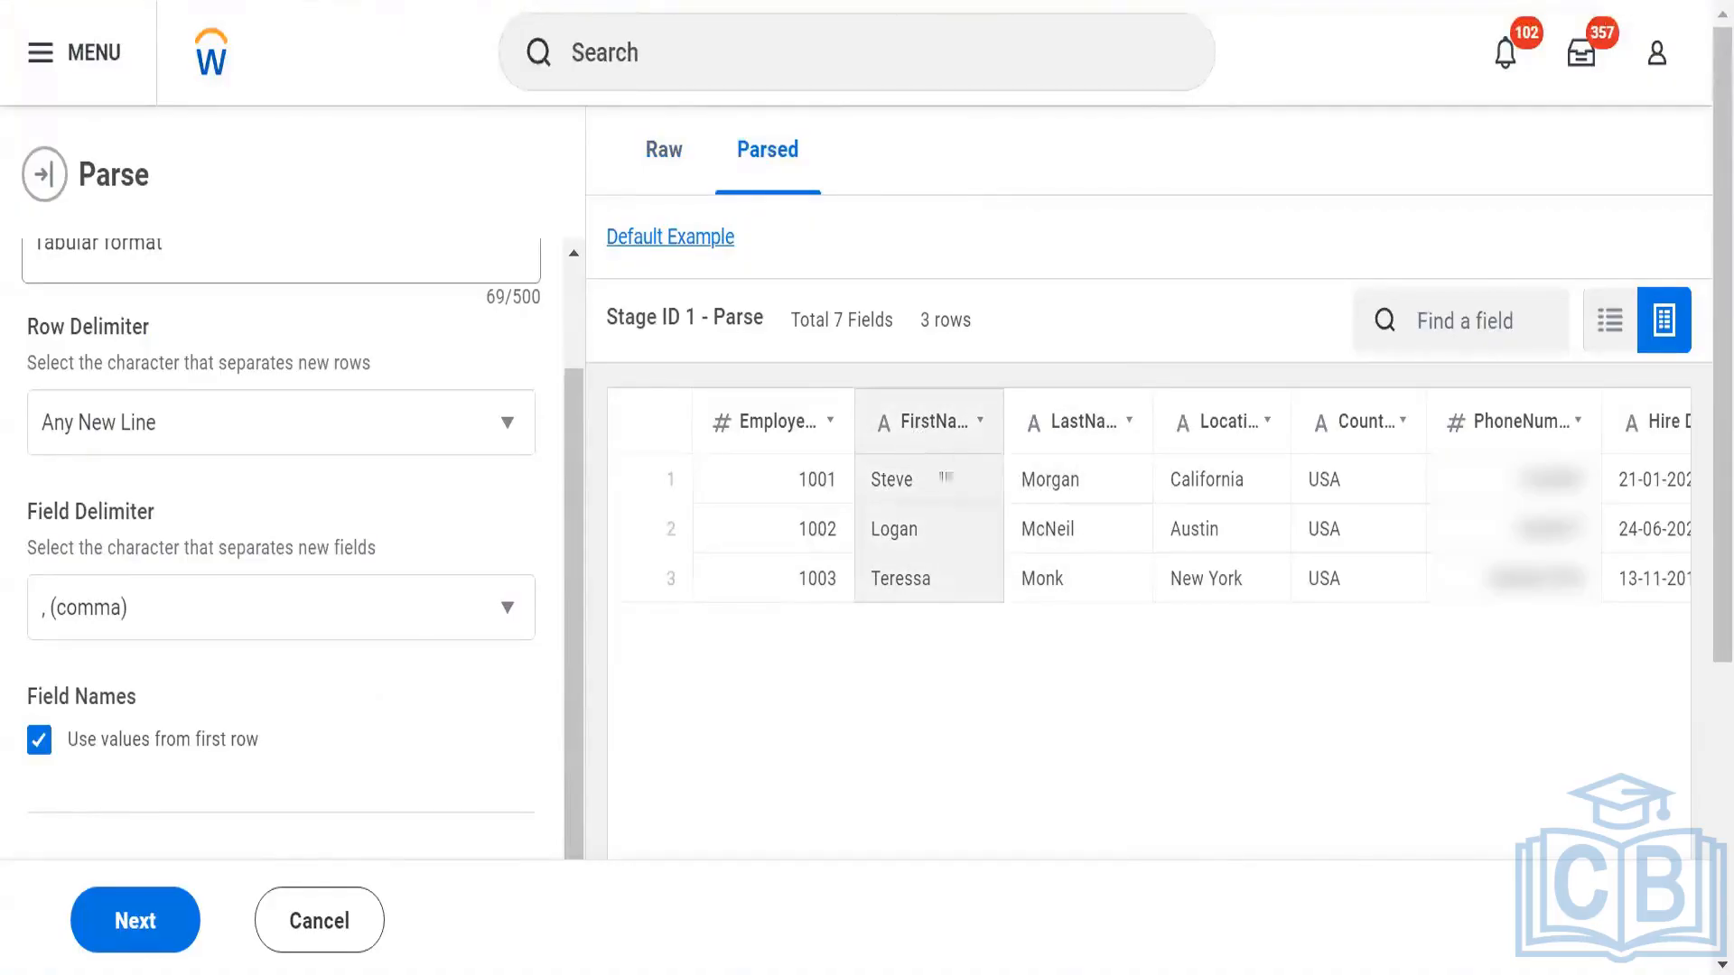
pyautogui.click(662, 152)
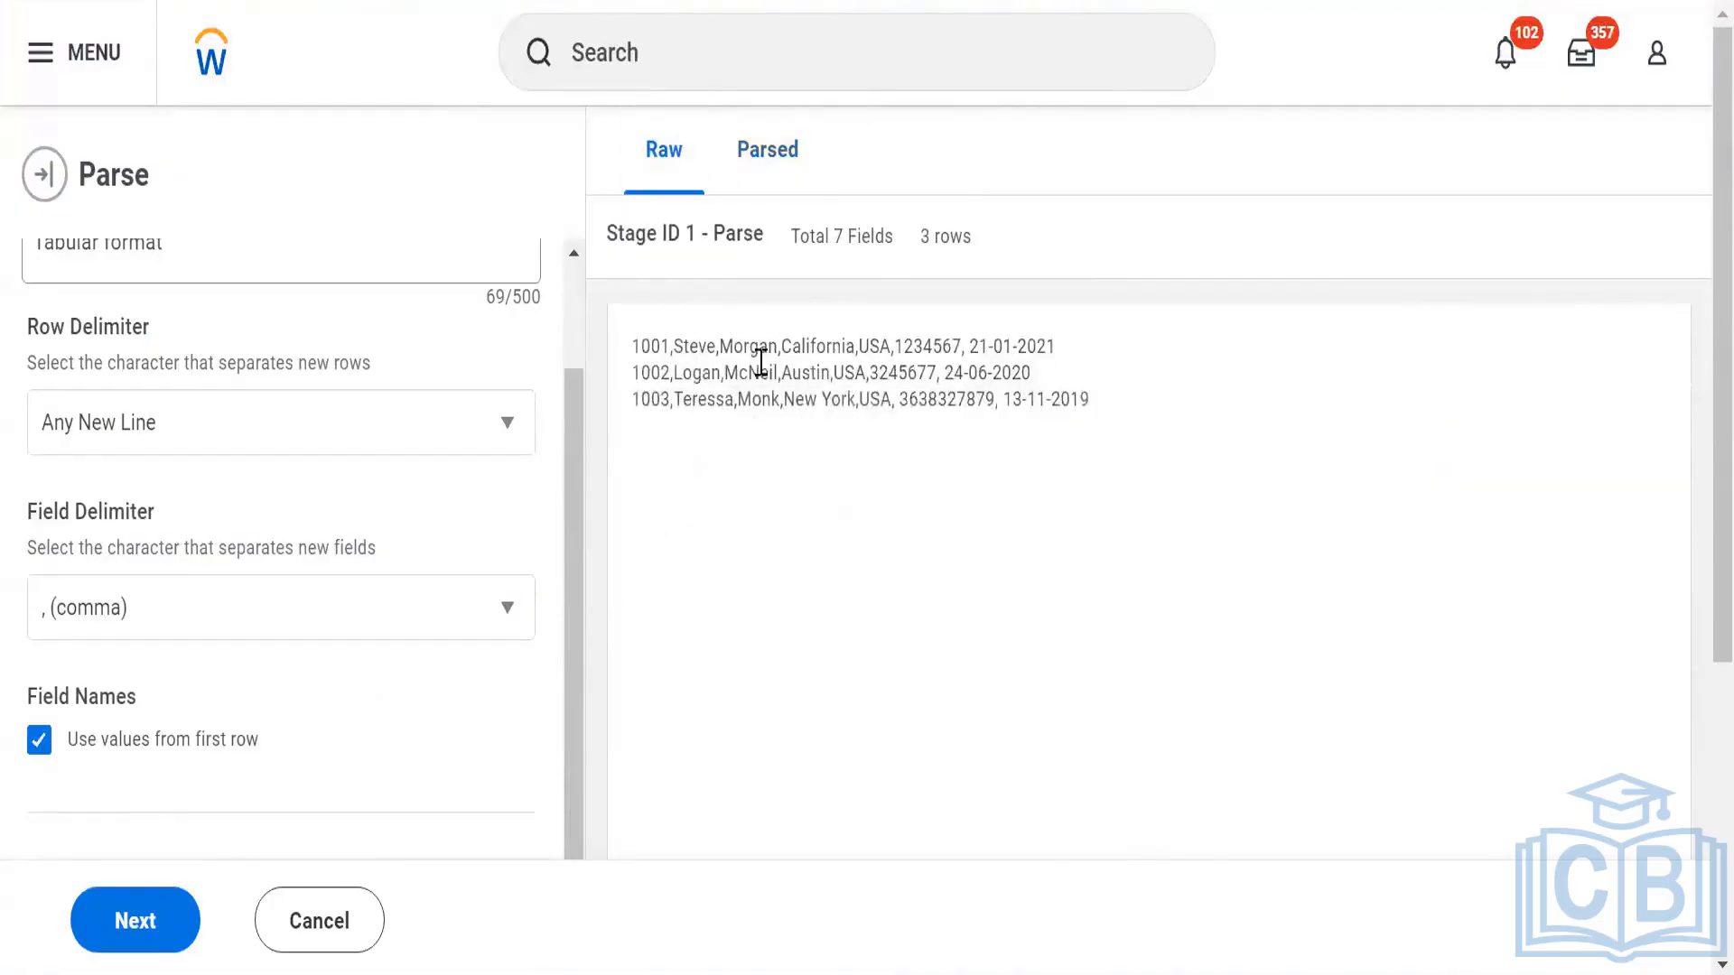
# - Look through the Field Delimiter options, keep comma, and bring the Field Names setting into view
pyautogui.click(479, 578)
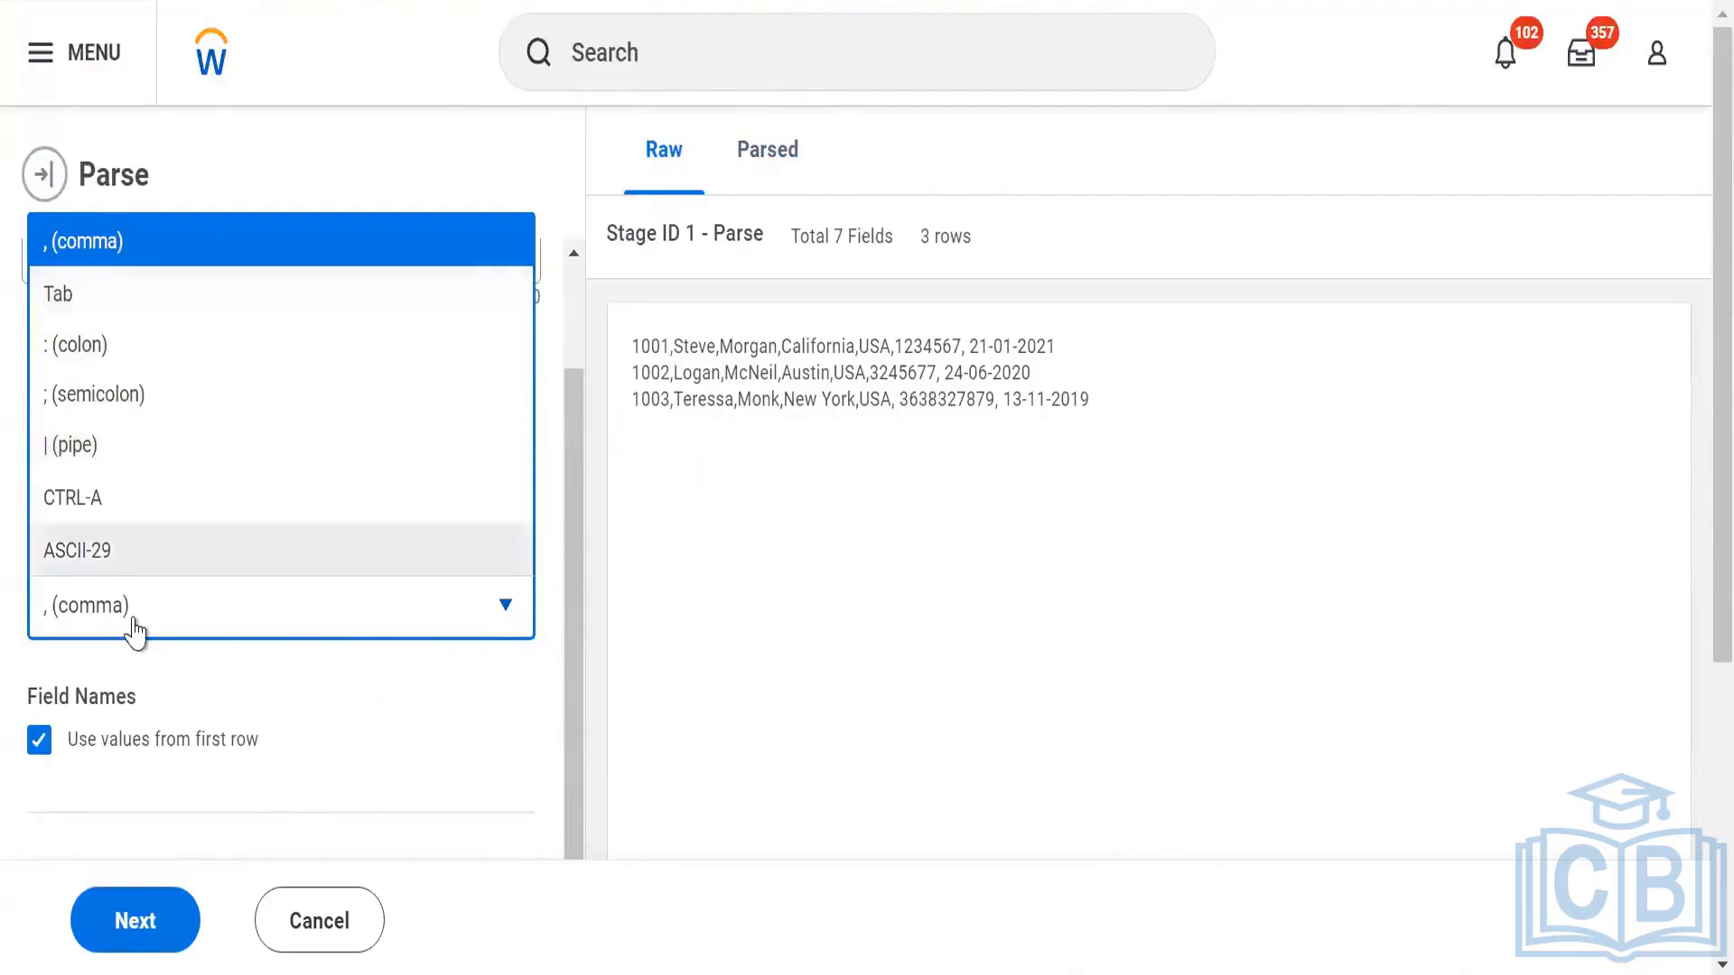
pyautogui.click(253, 692)
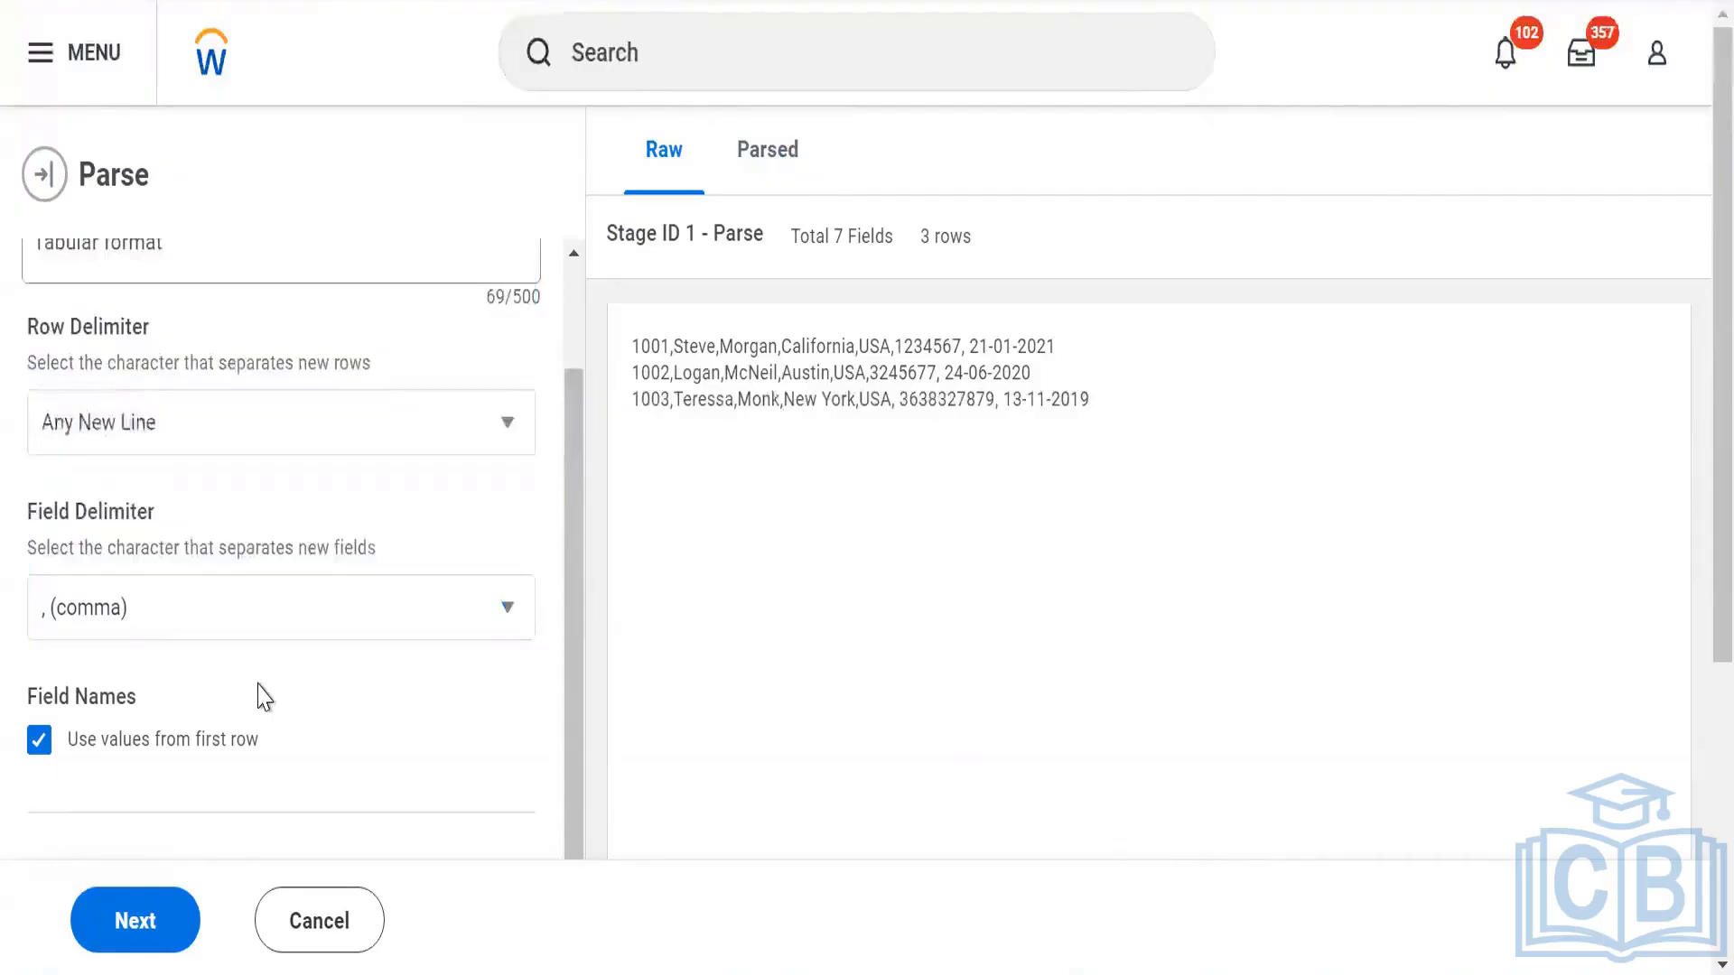
pyautogui.scroll(-2, 263, 697)
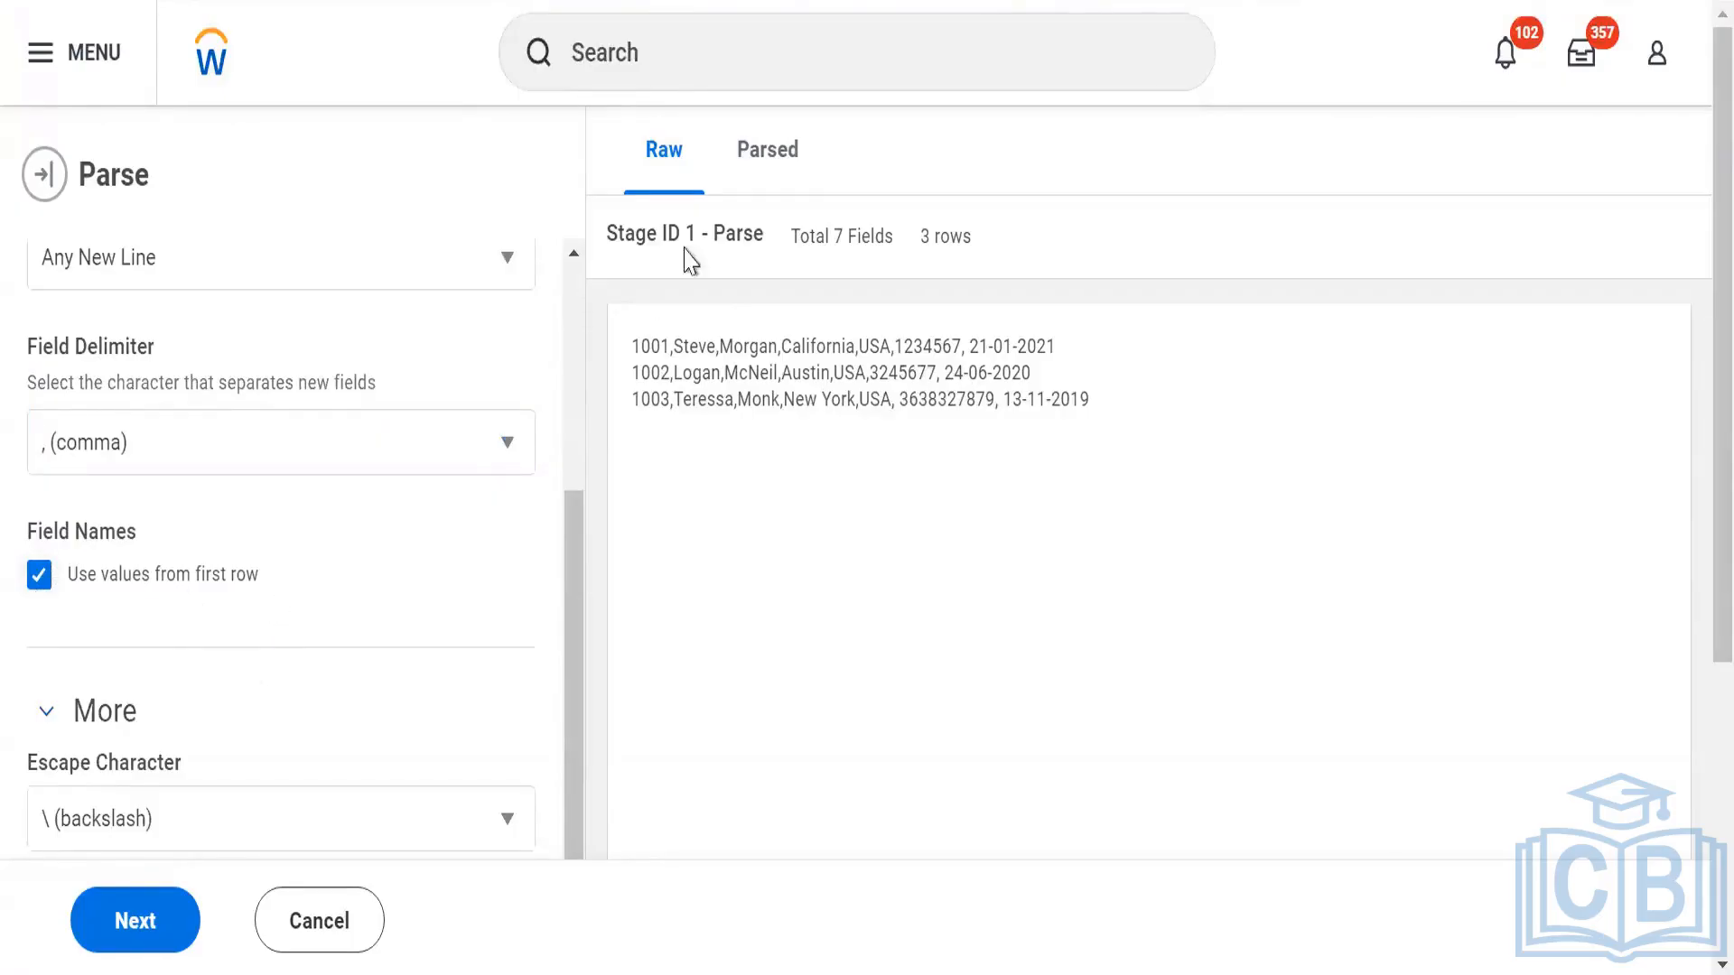
# - Highlight the raw worker rows, compare them with the parsed table, and widen the EmployeeID column to show its full name
pyautogui.click(730, 159)
pyautogui.click(693, 162)
pyautogui.moveTo(633, 347); pyautogui.dragTo(1145, 447)
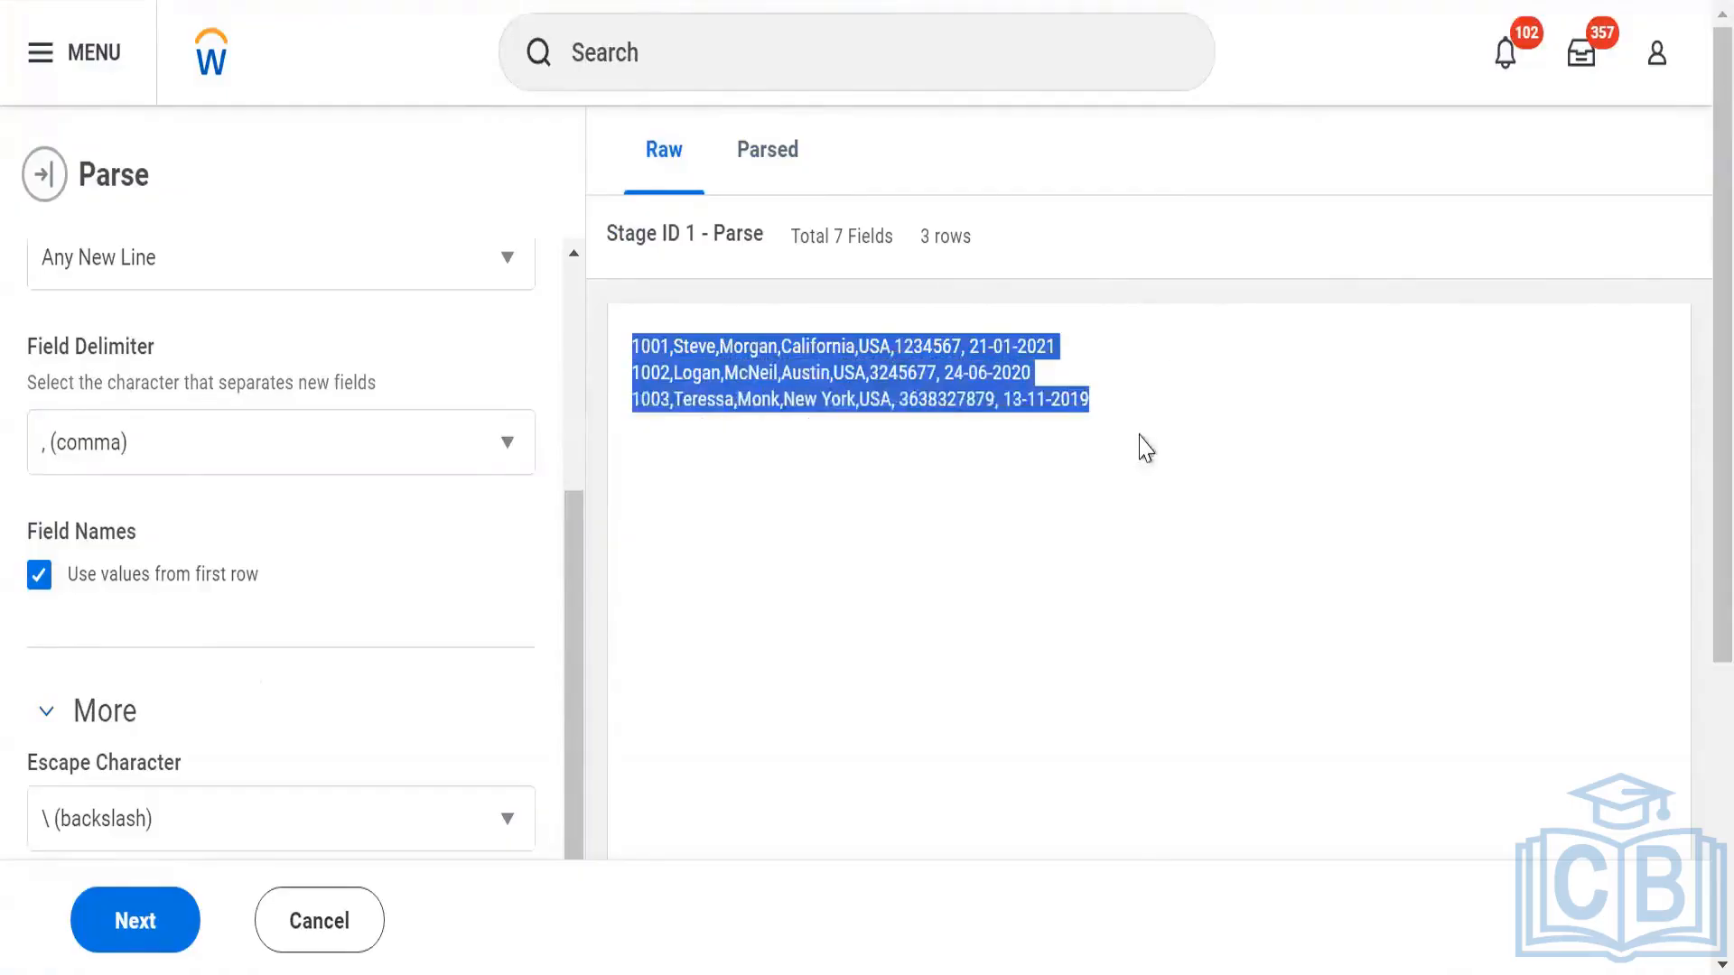
pyautogui.click(782, 164)
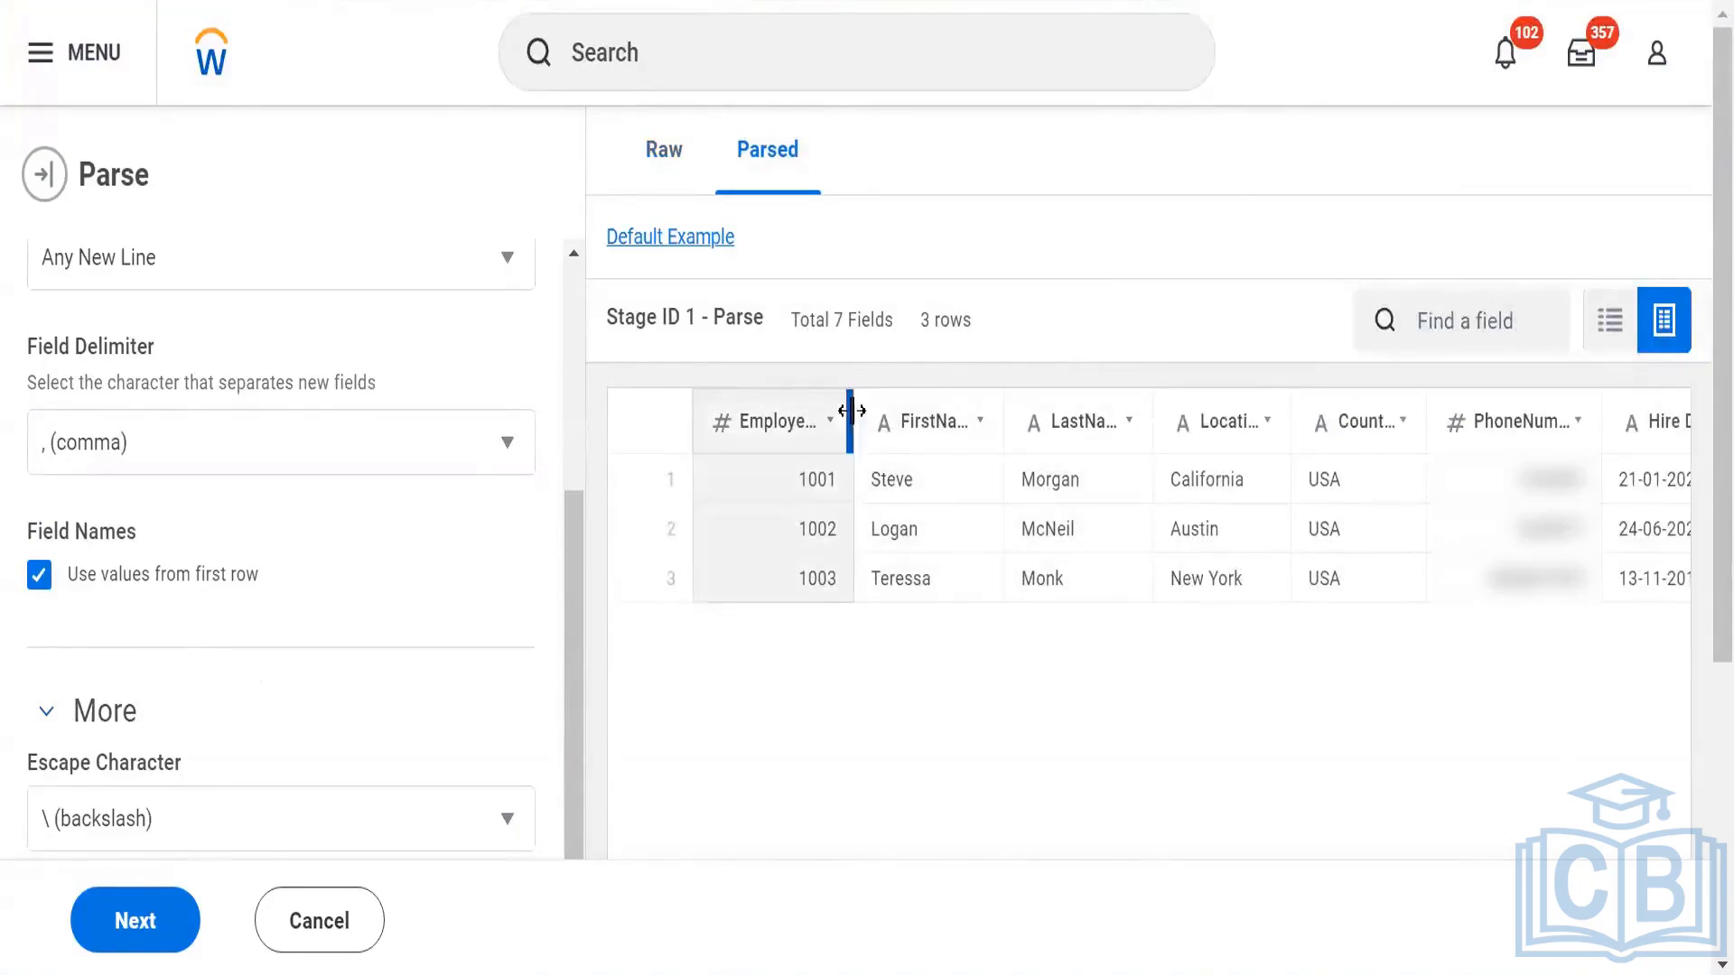
pyautogui.moveTo(849, 421); pyautogui.dragTo(912, 421)
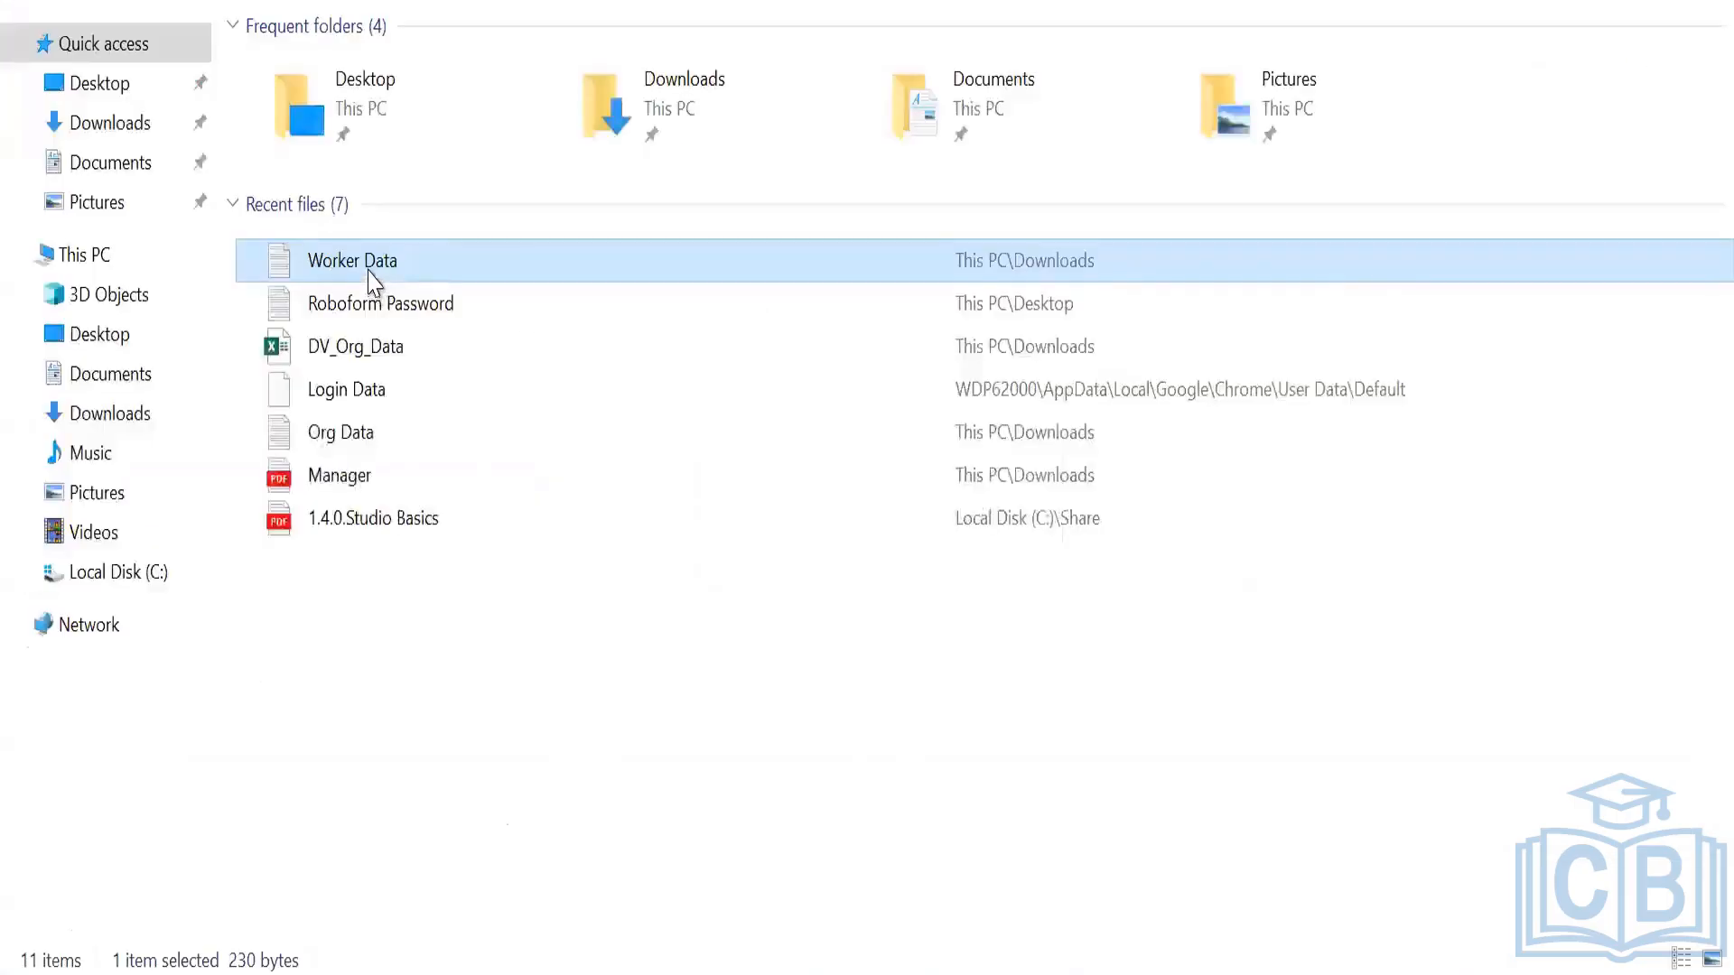
# - Open the source Worker Data text file, examine its header row, and return to the parsed preview in Workday
pyautogui.doubleClick(369, 267)
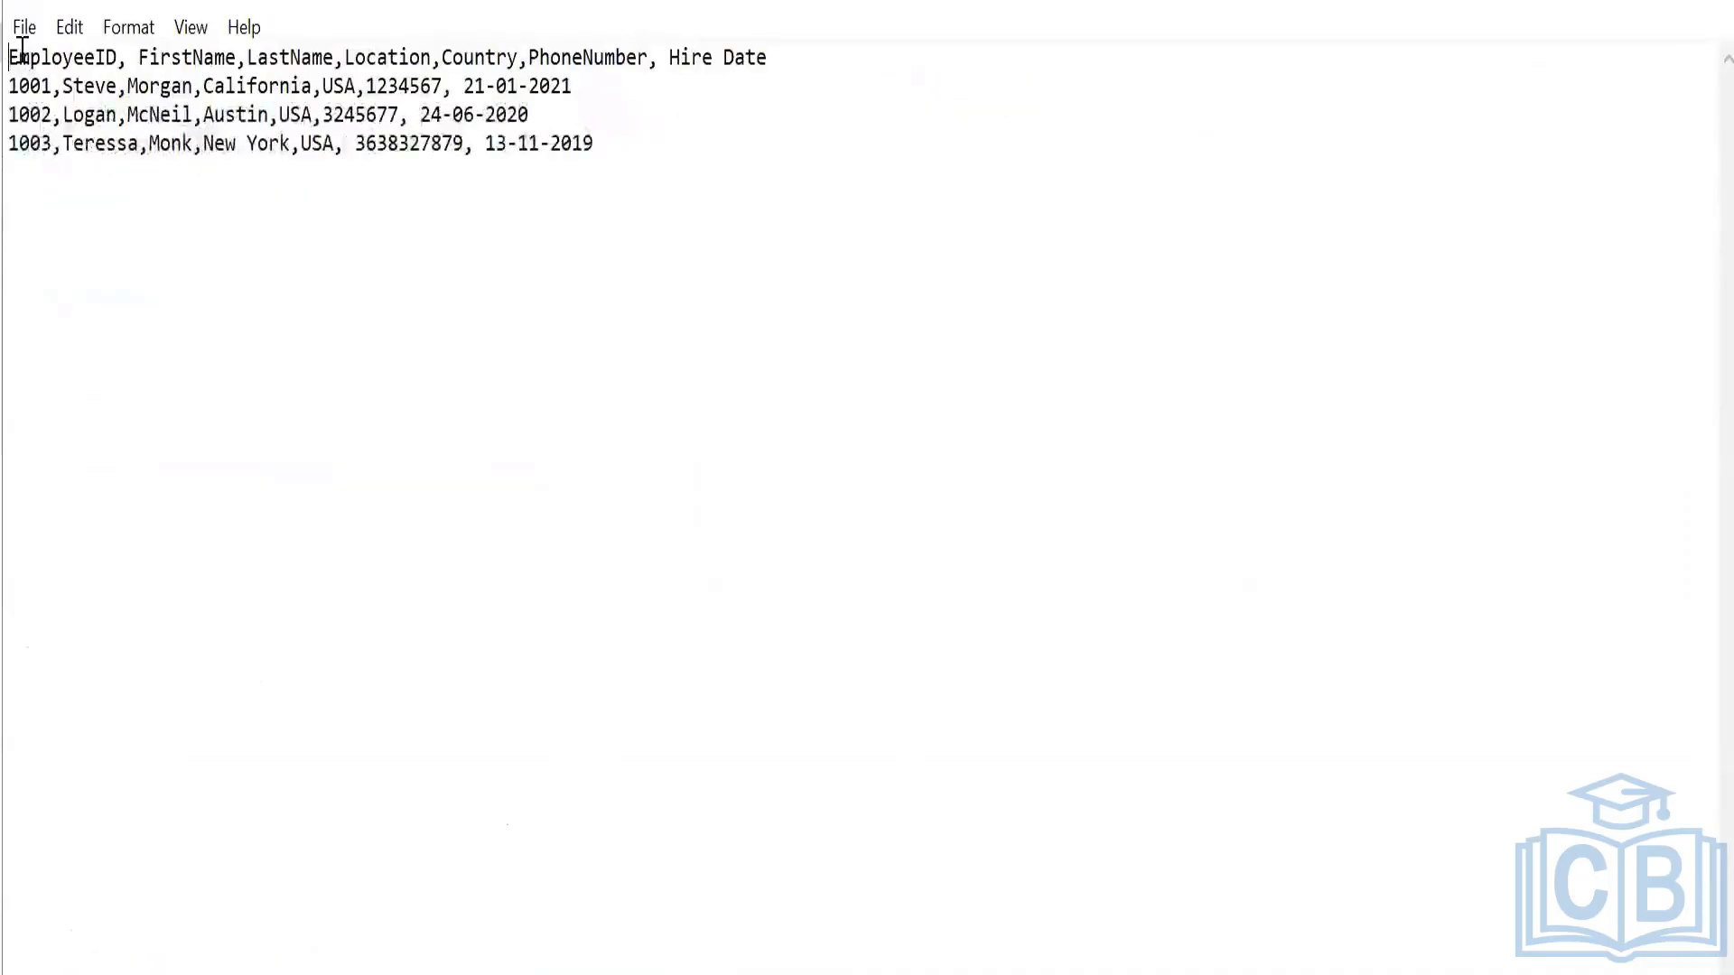
pyautogui.keyDown('shift'); pyautogui.click(198, 87); pyautogui.keyUp('shift')
pyautogui.click(198, 87)
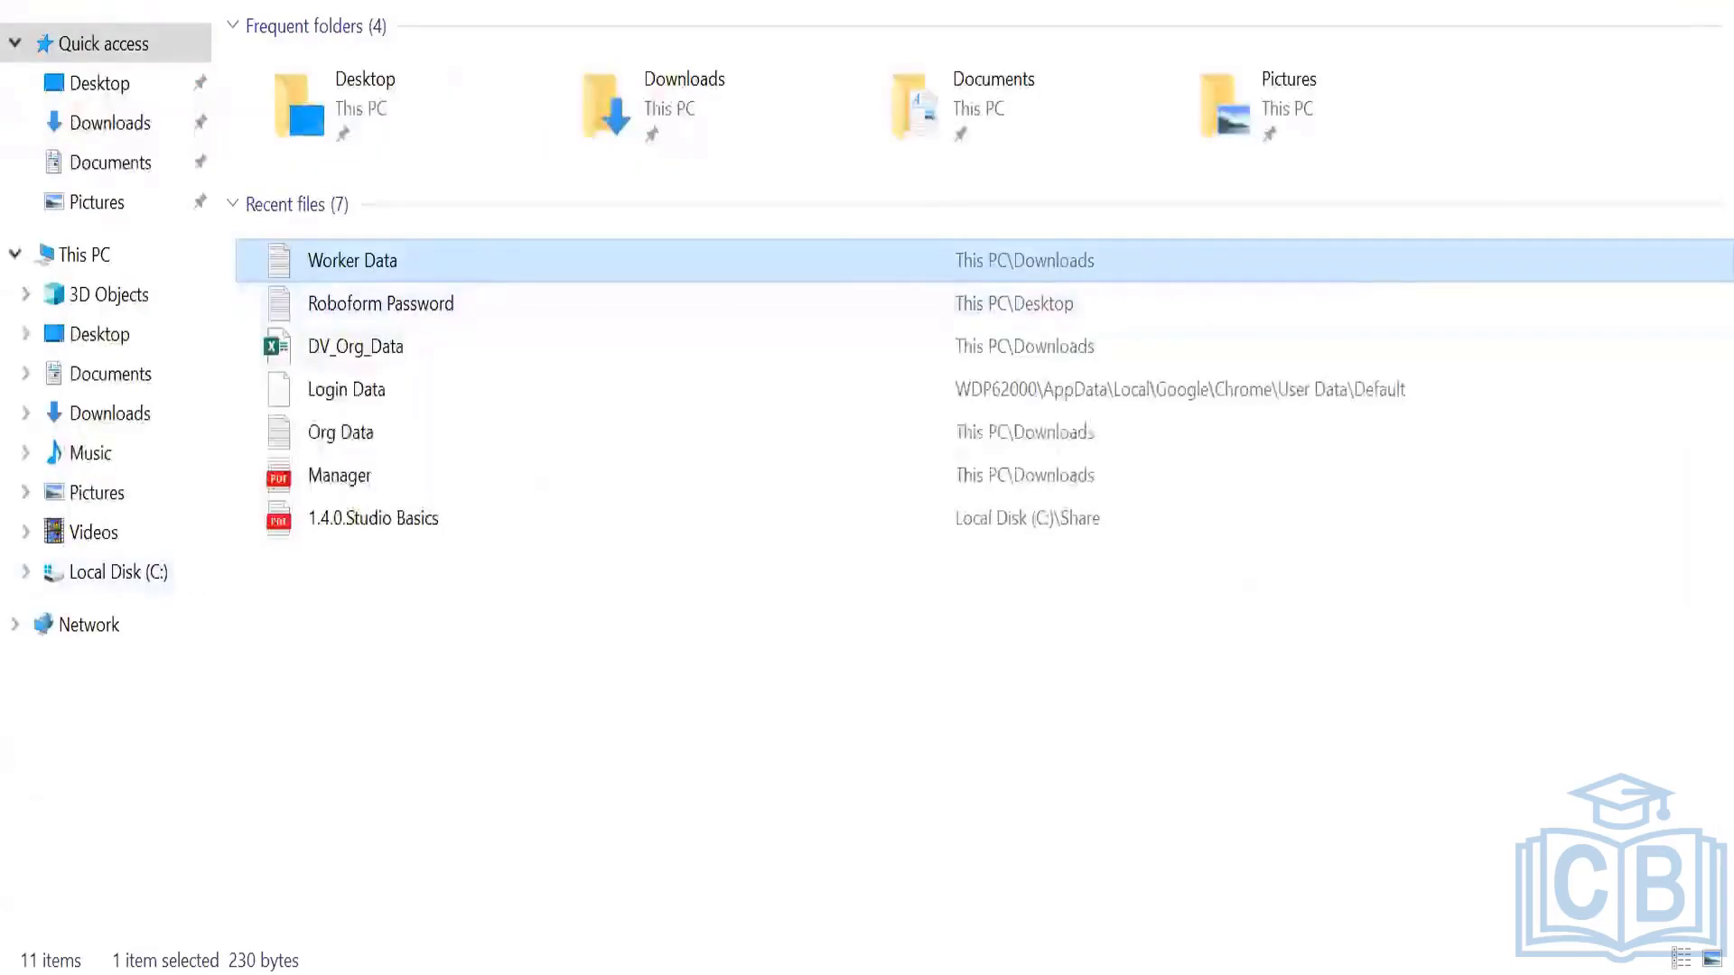
pyautogui.hotkey('alt', 'Tab')
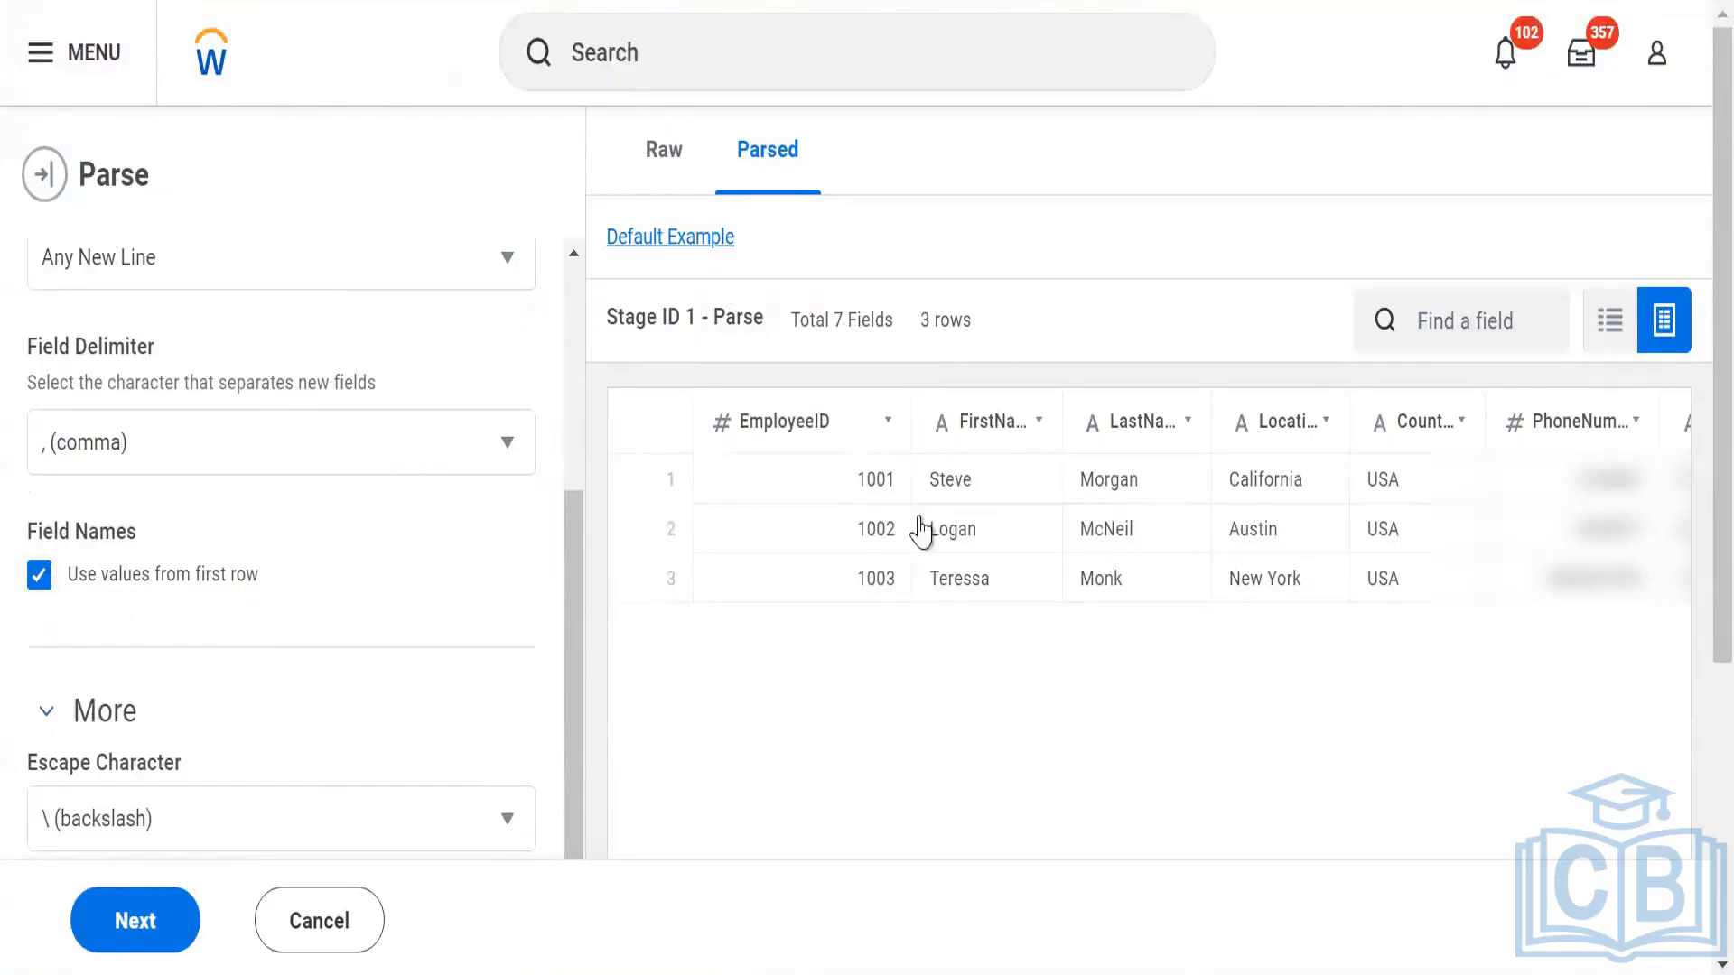
pyautogui.click(928, 531)
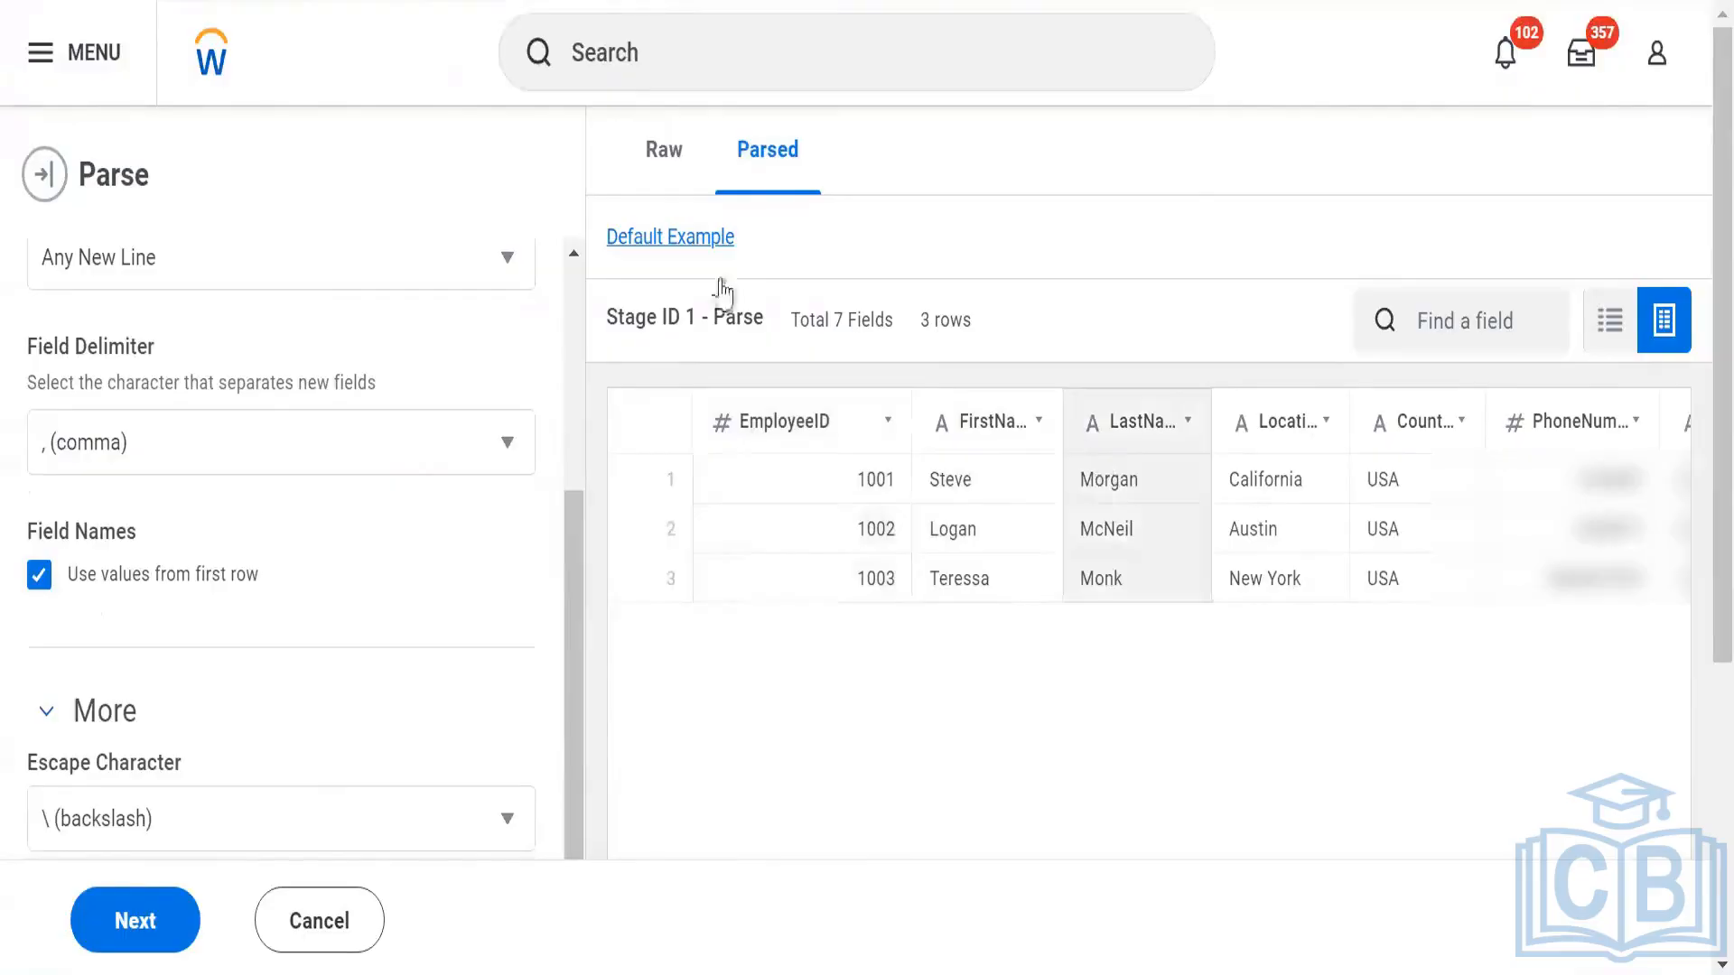
# - Turn off using first-row values as field names, and inspect the header row in the raw and parsed previews
pyautogui.click(652, 163)
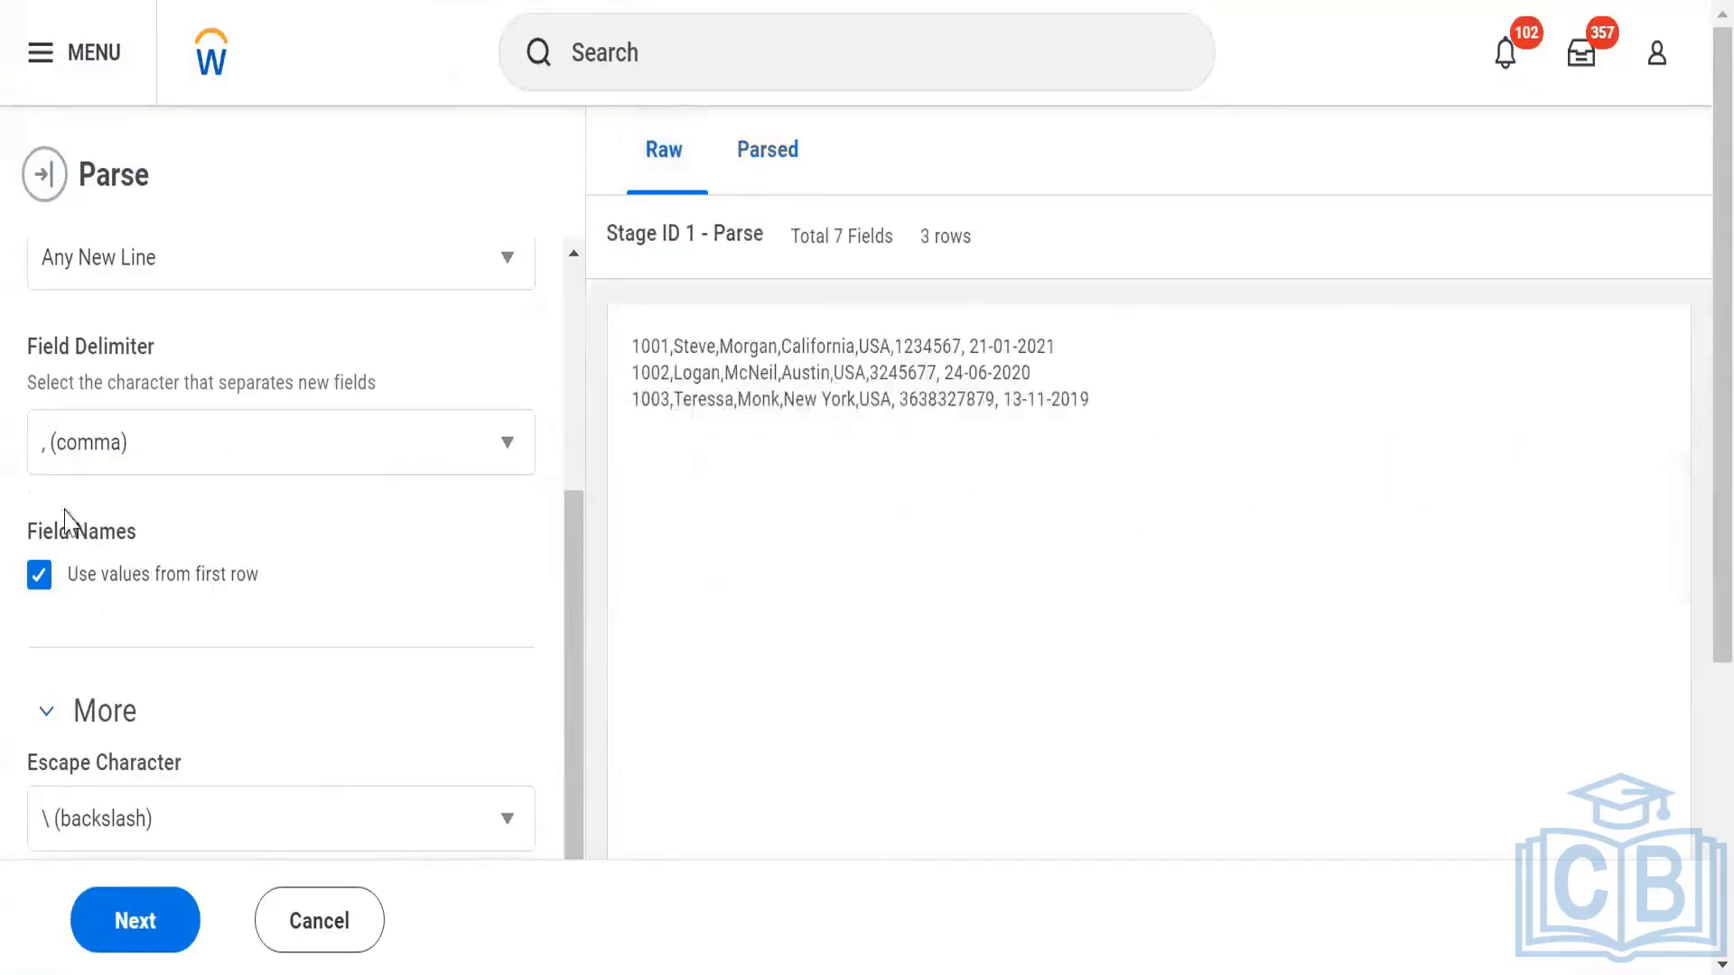
pyautogui.click(38, 575)
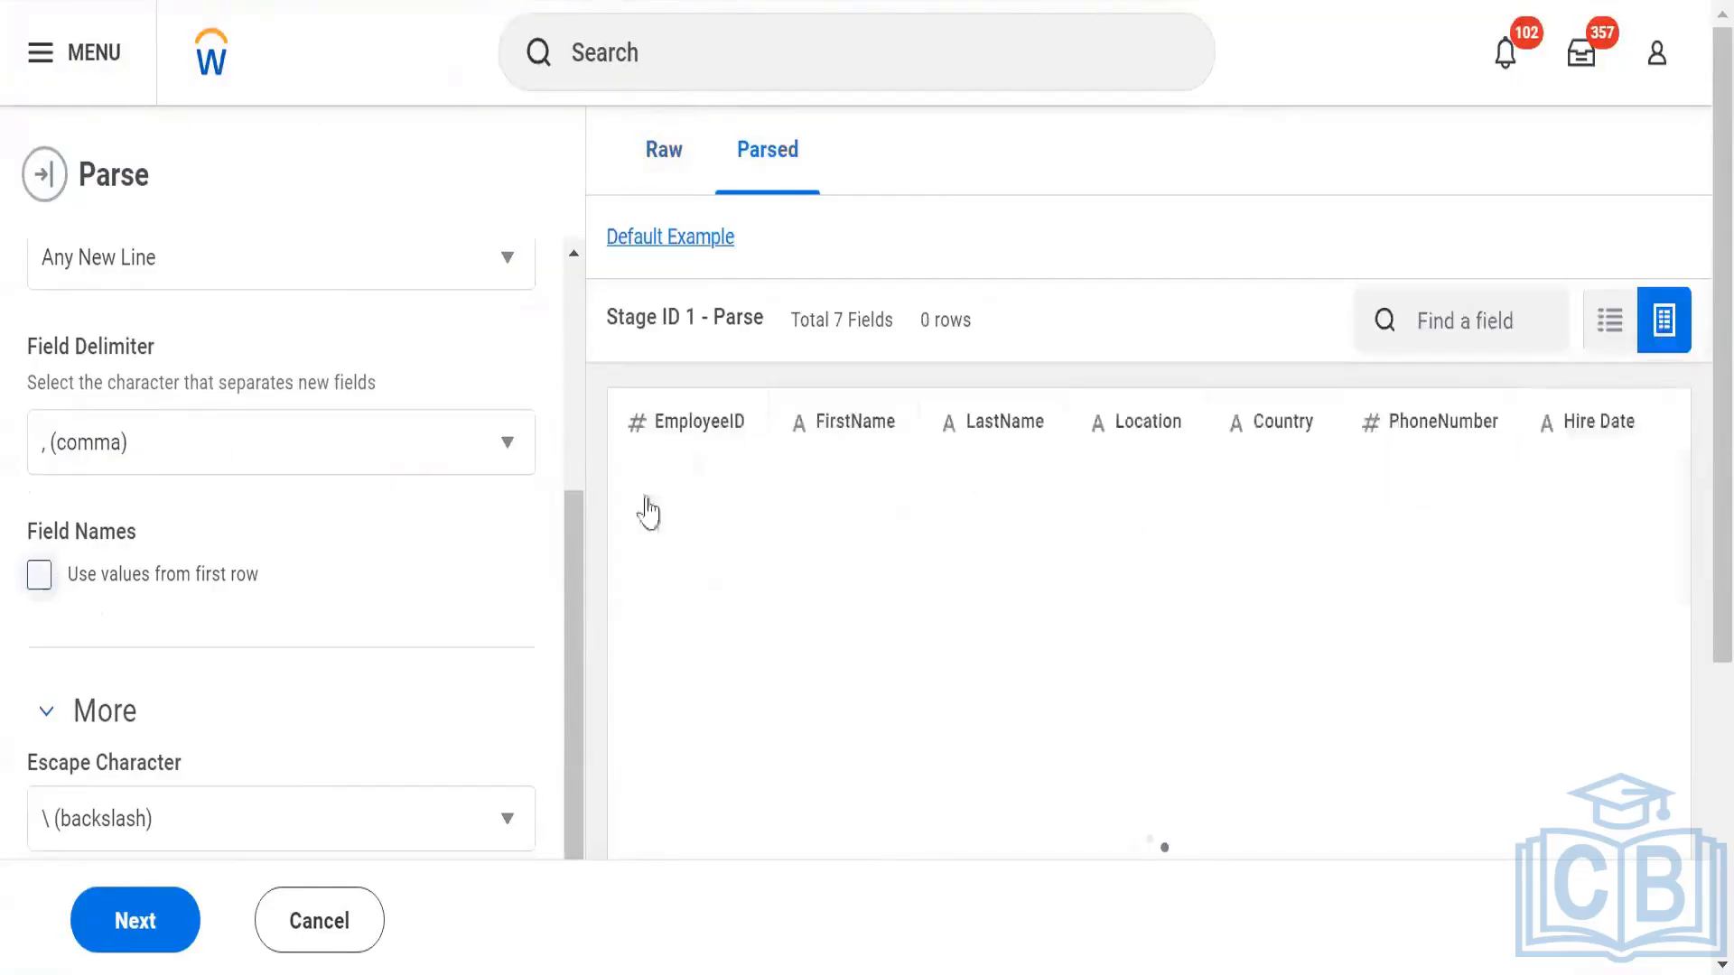
pyautogui.click(658, 161)
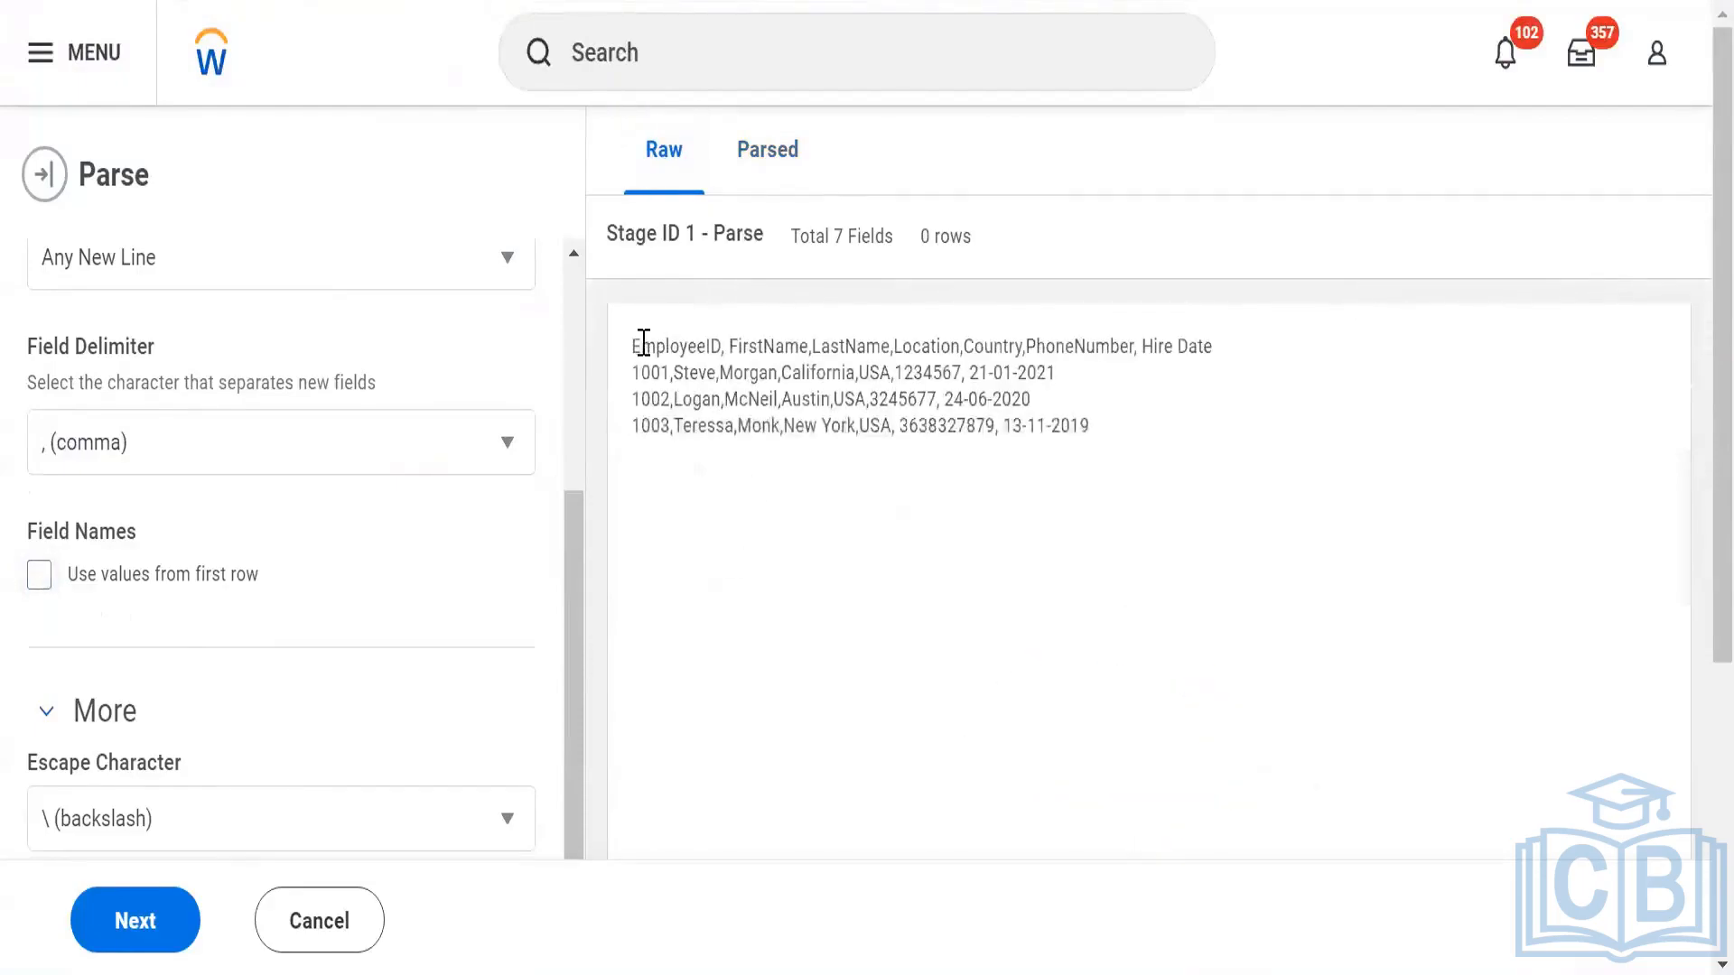
pyautogui.moveTo(635, 347); pyautogui.dragTo(831, 401)
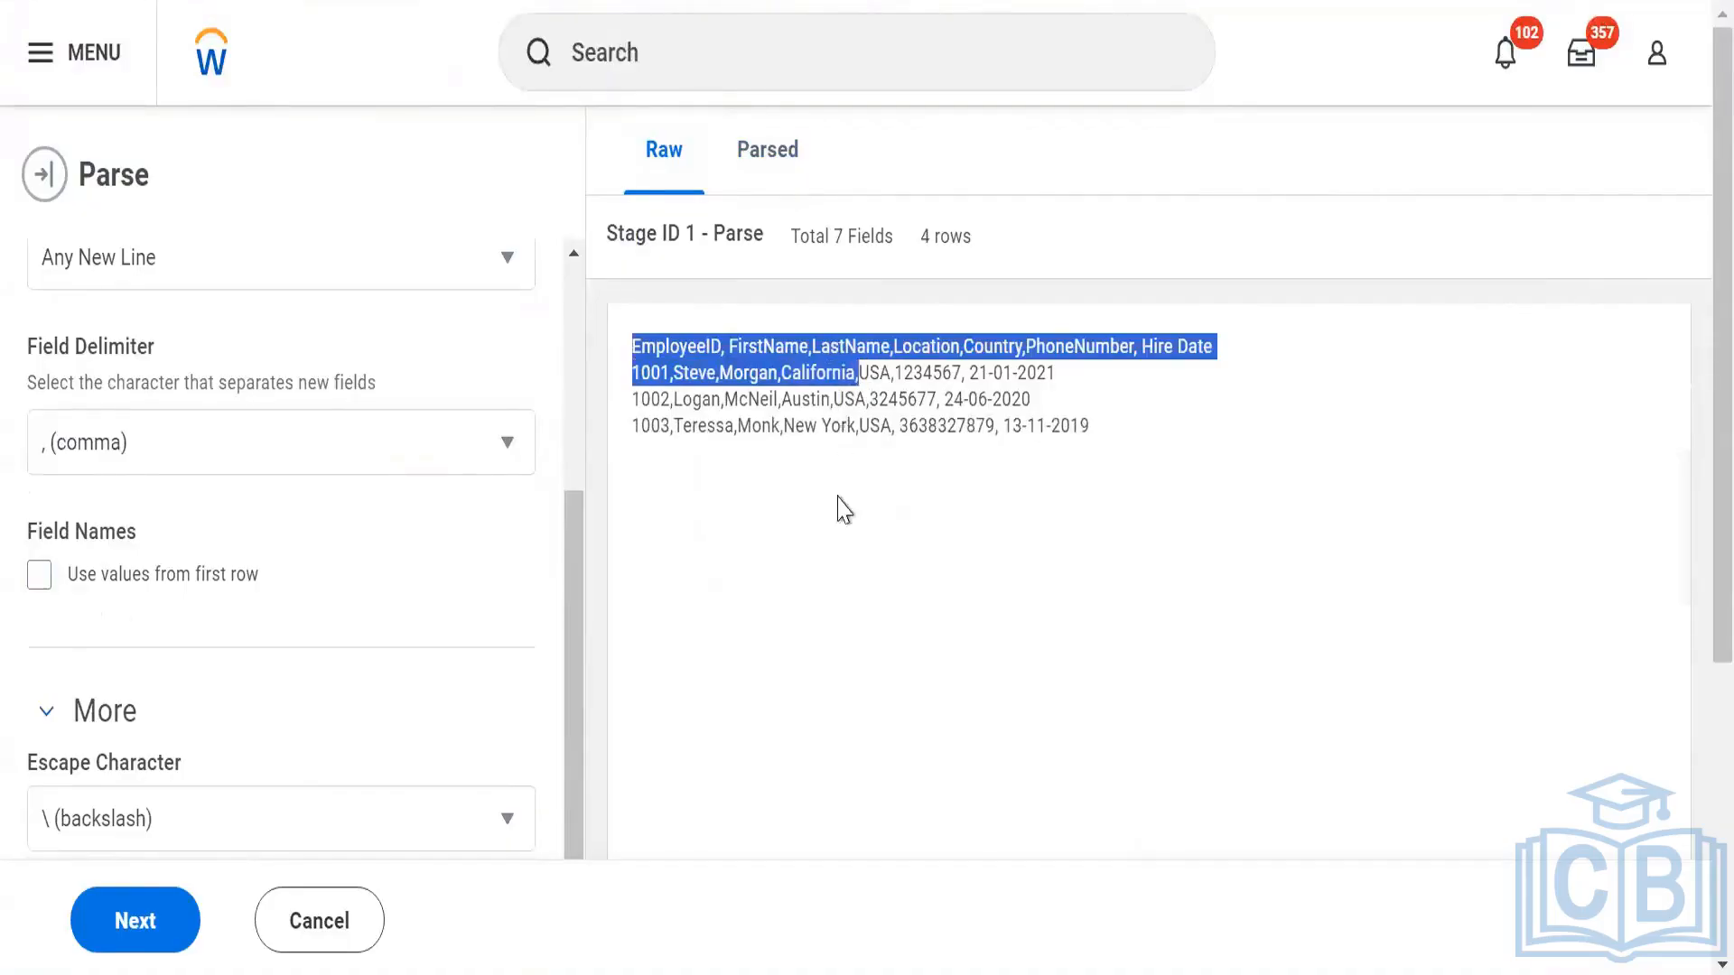
pyautogui.click(843, 538)
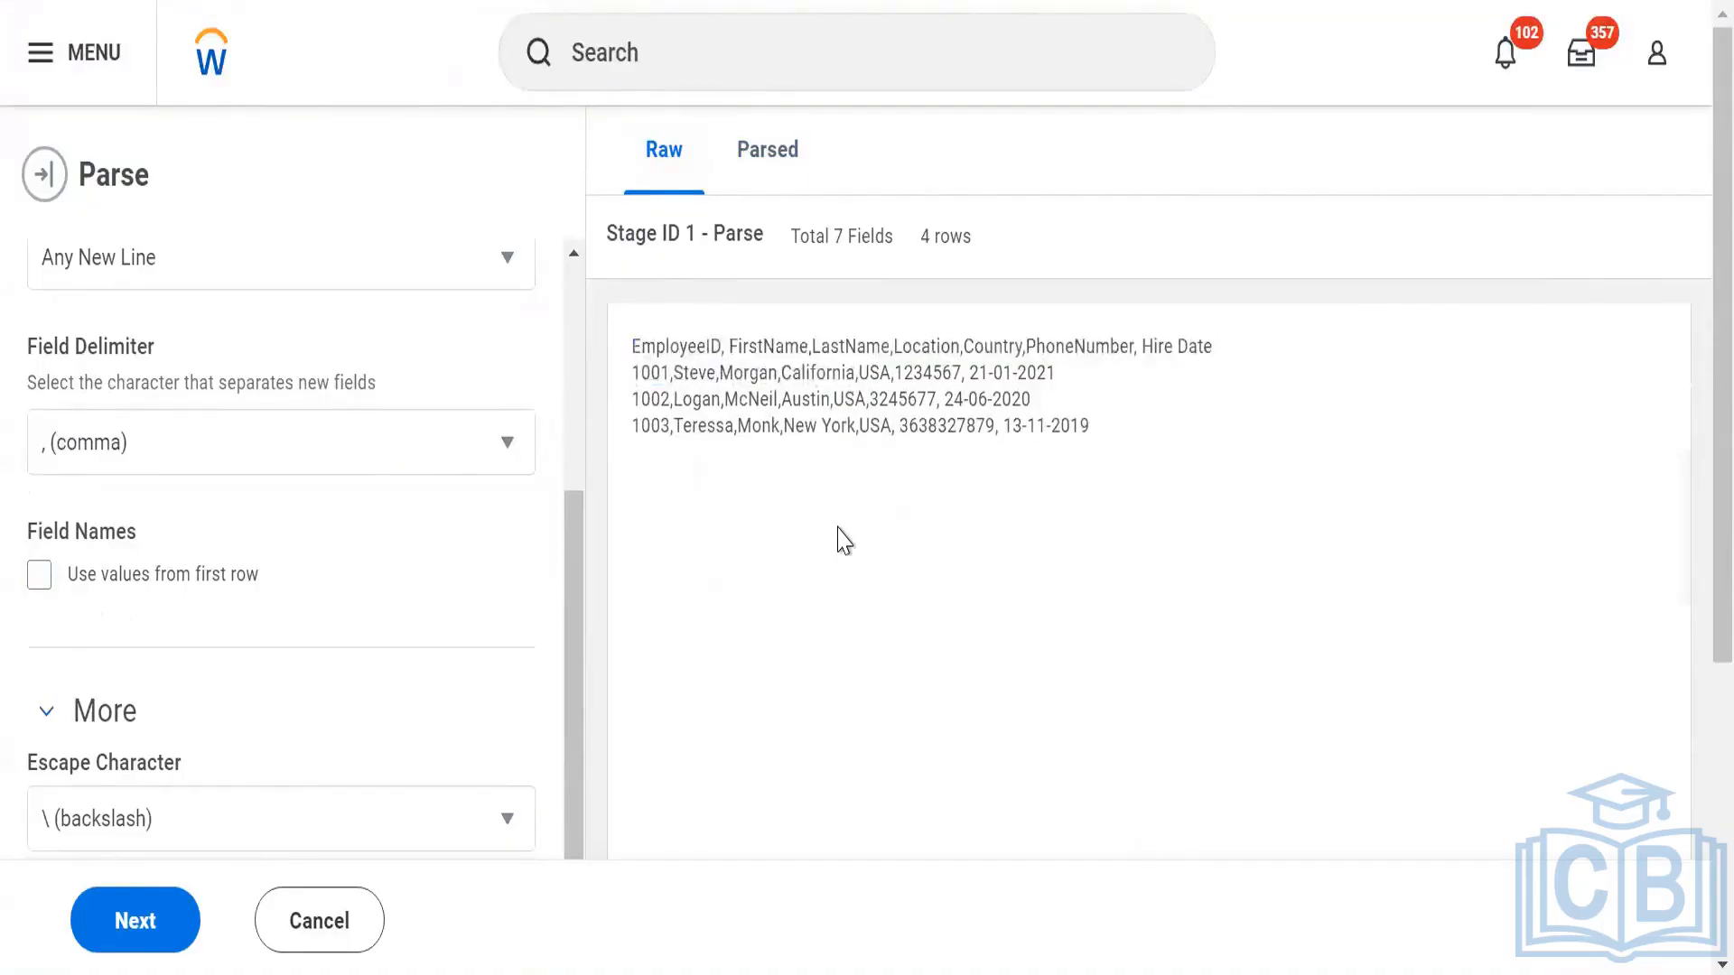
pyautogui.click(739, 165)
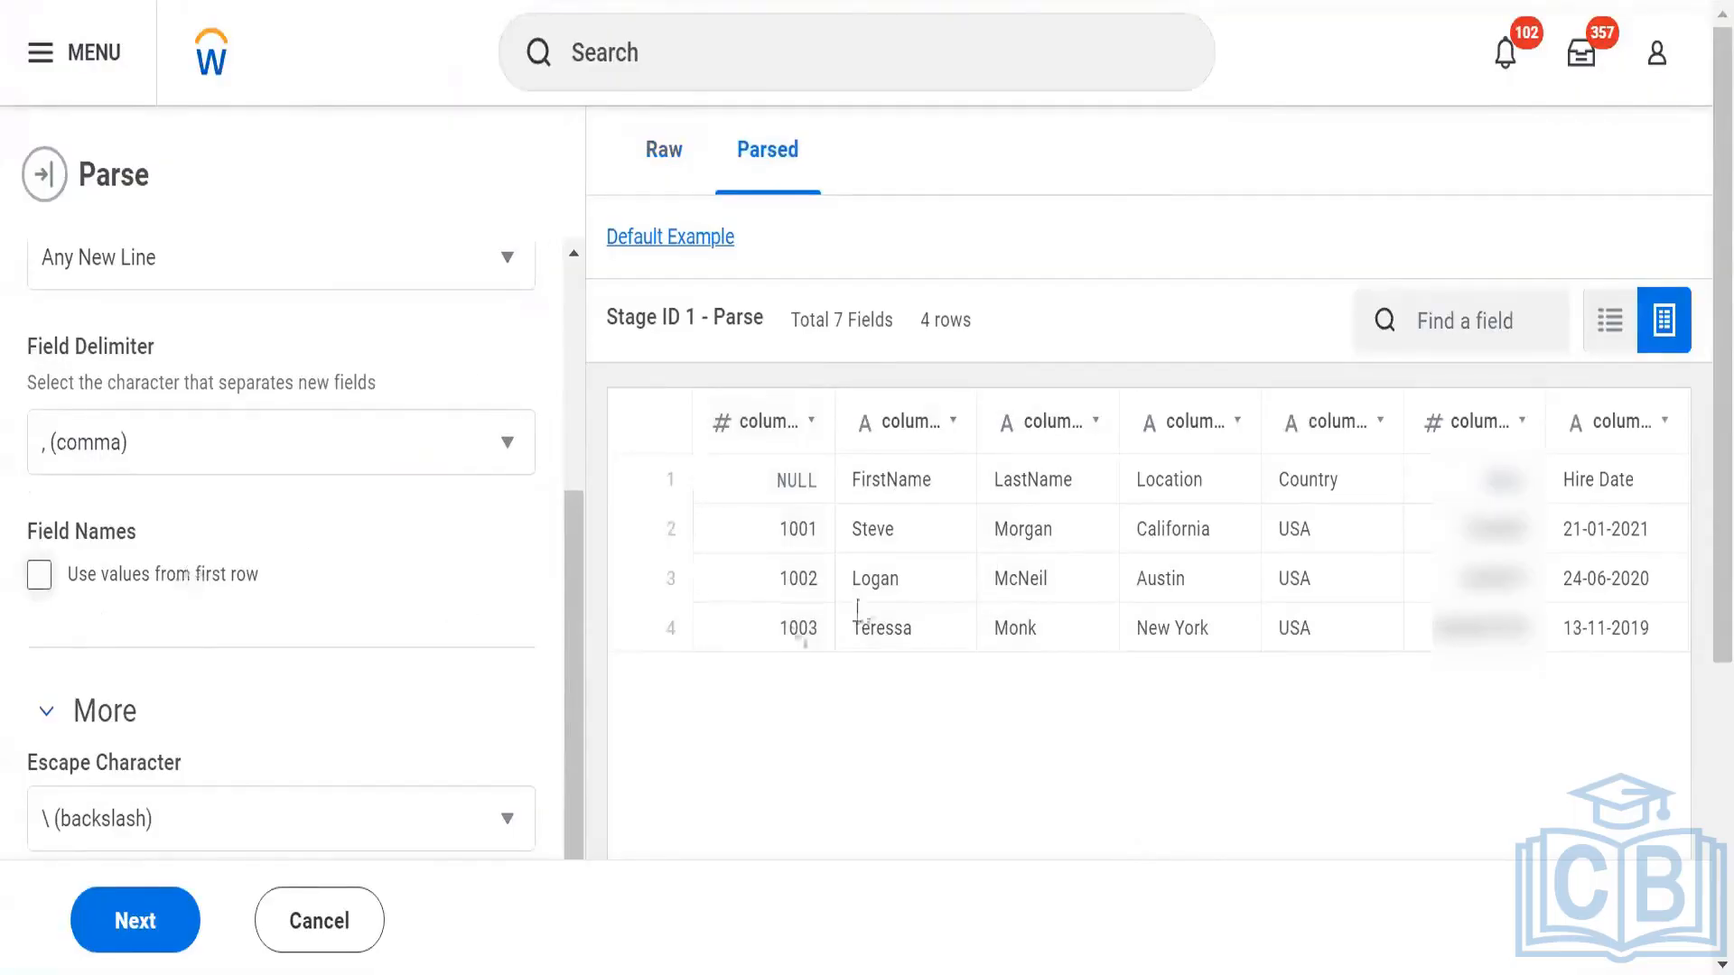
# - Turn first-row field names back on and recheck the raw and parsed previews
pyautogui.click(39, 574)
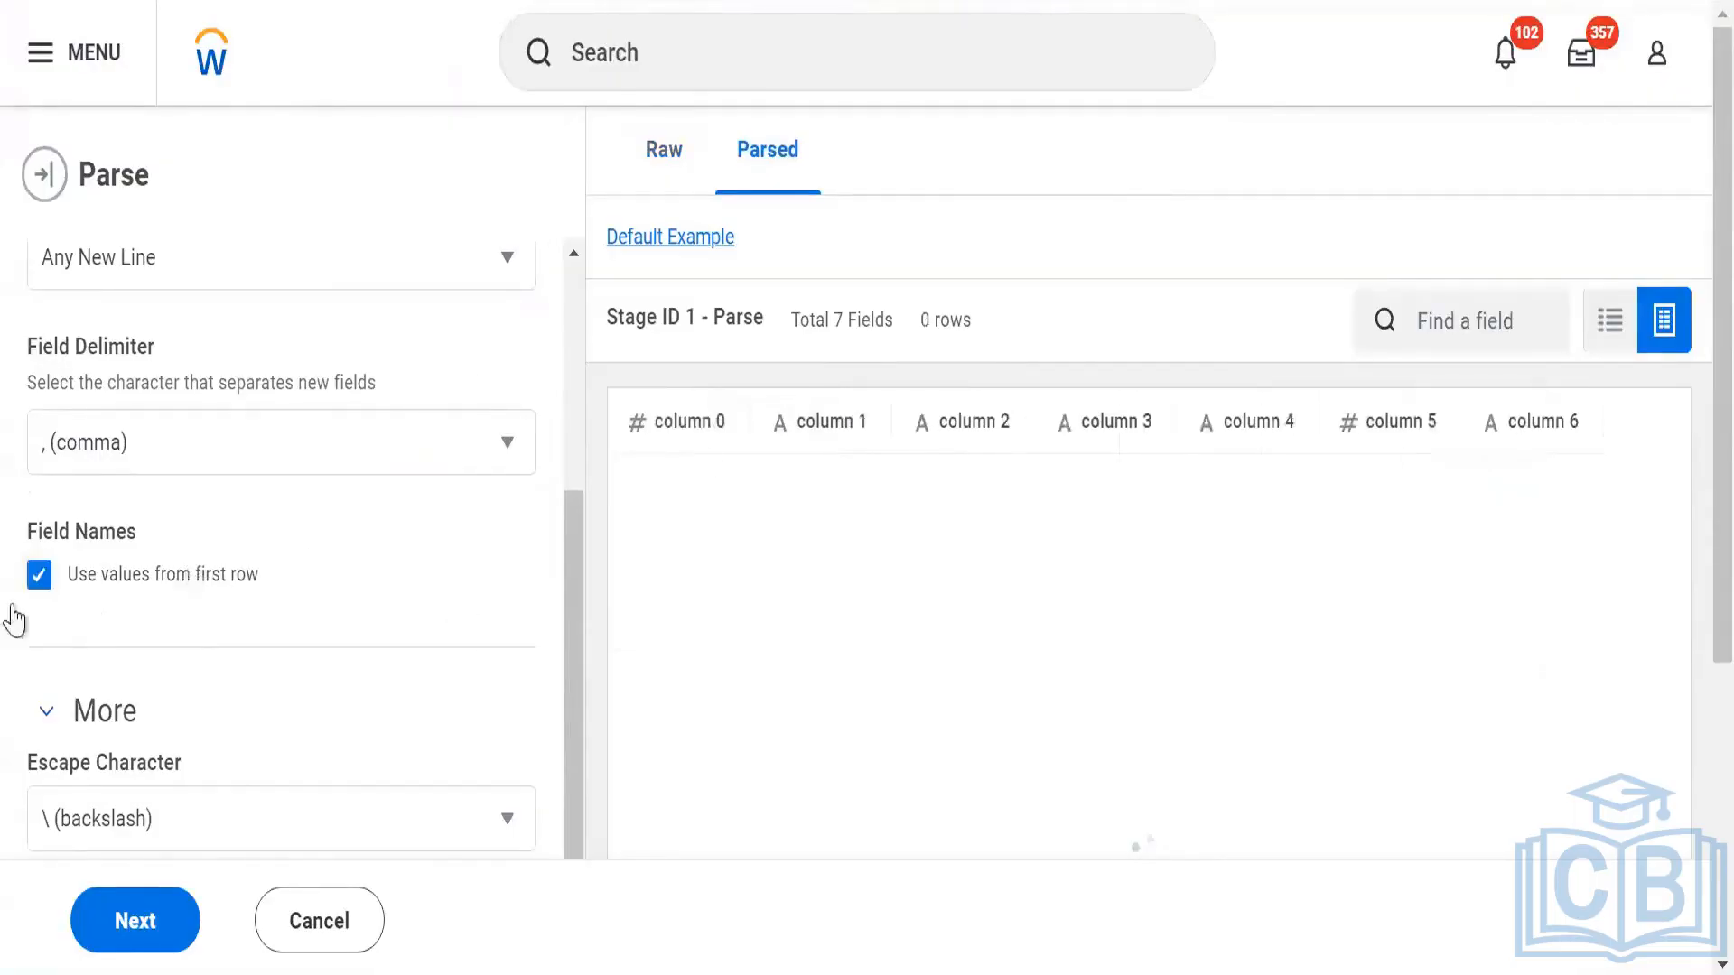
pyautogui.click(682, 154)
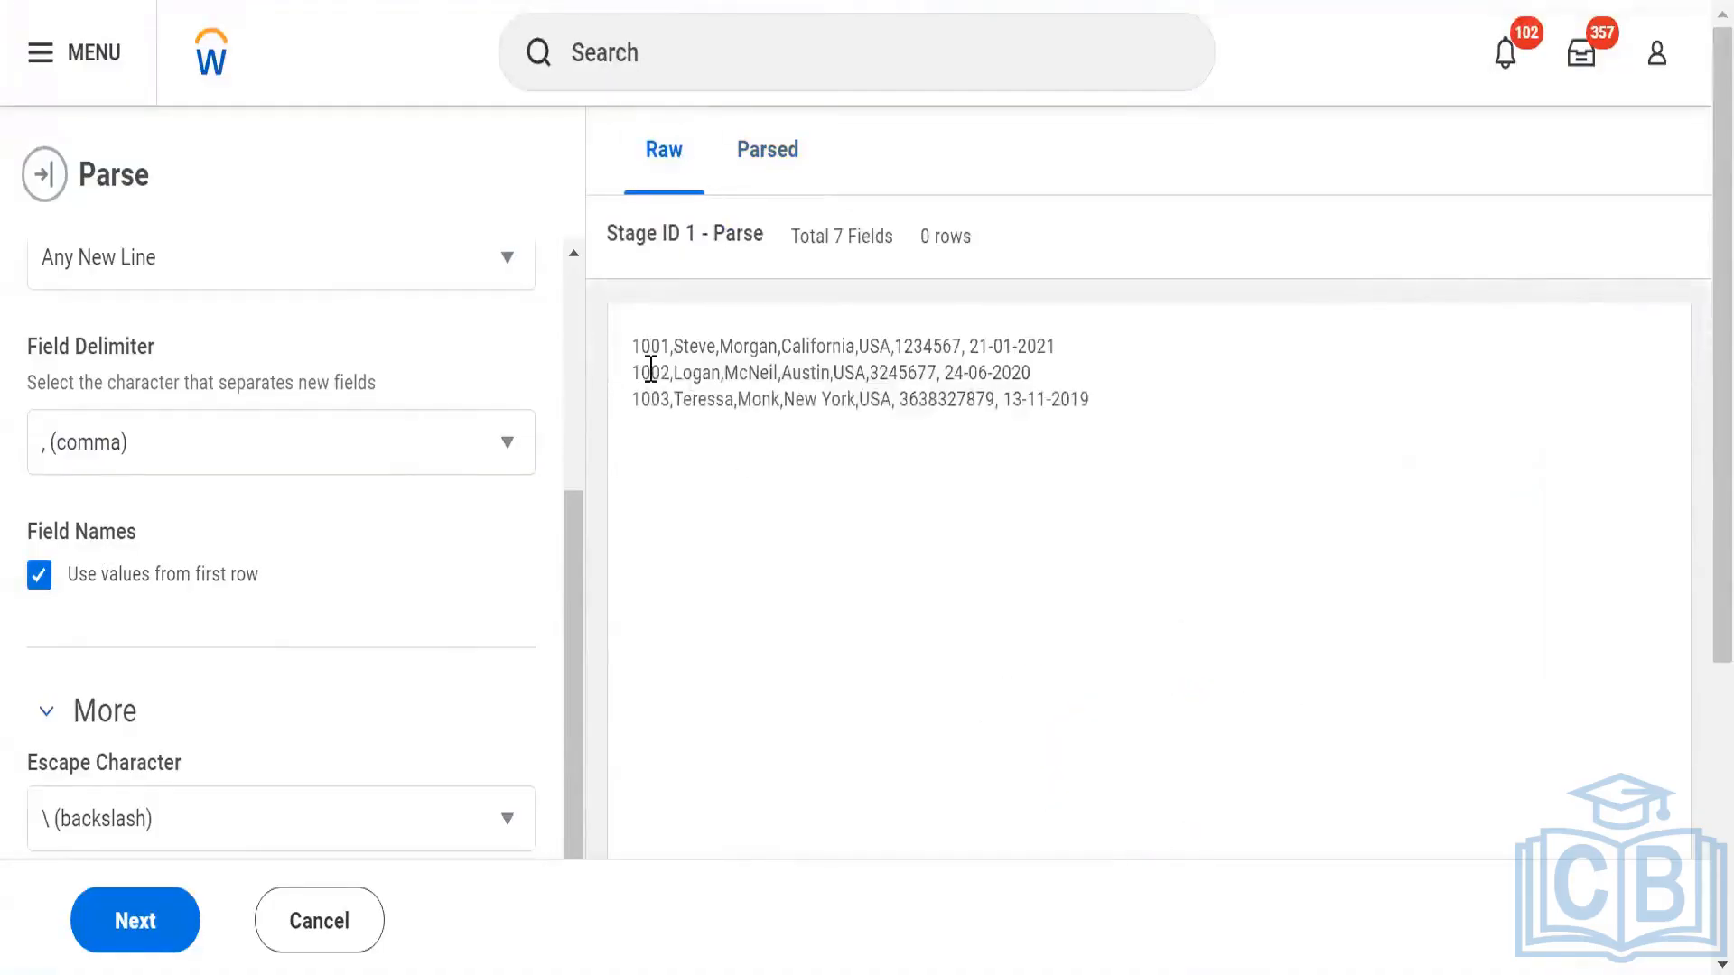
pyautogui.click(755, 169)
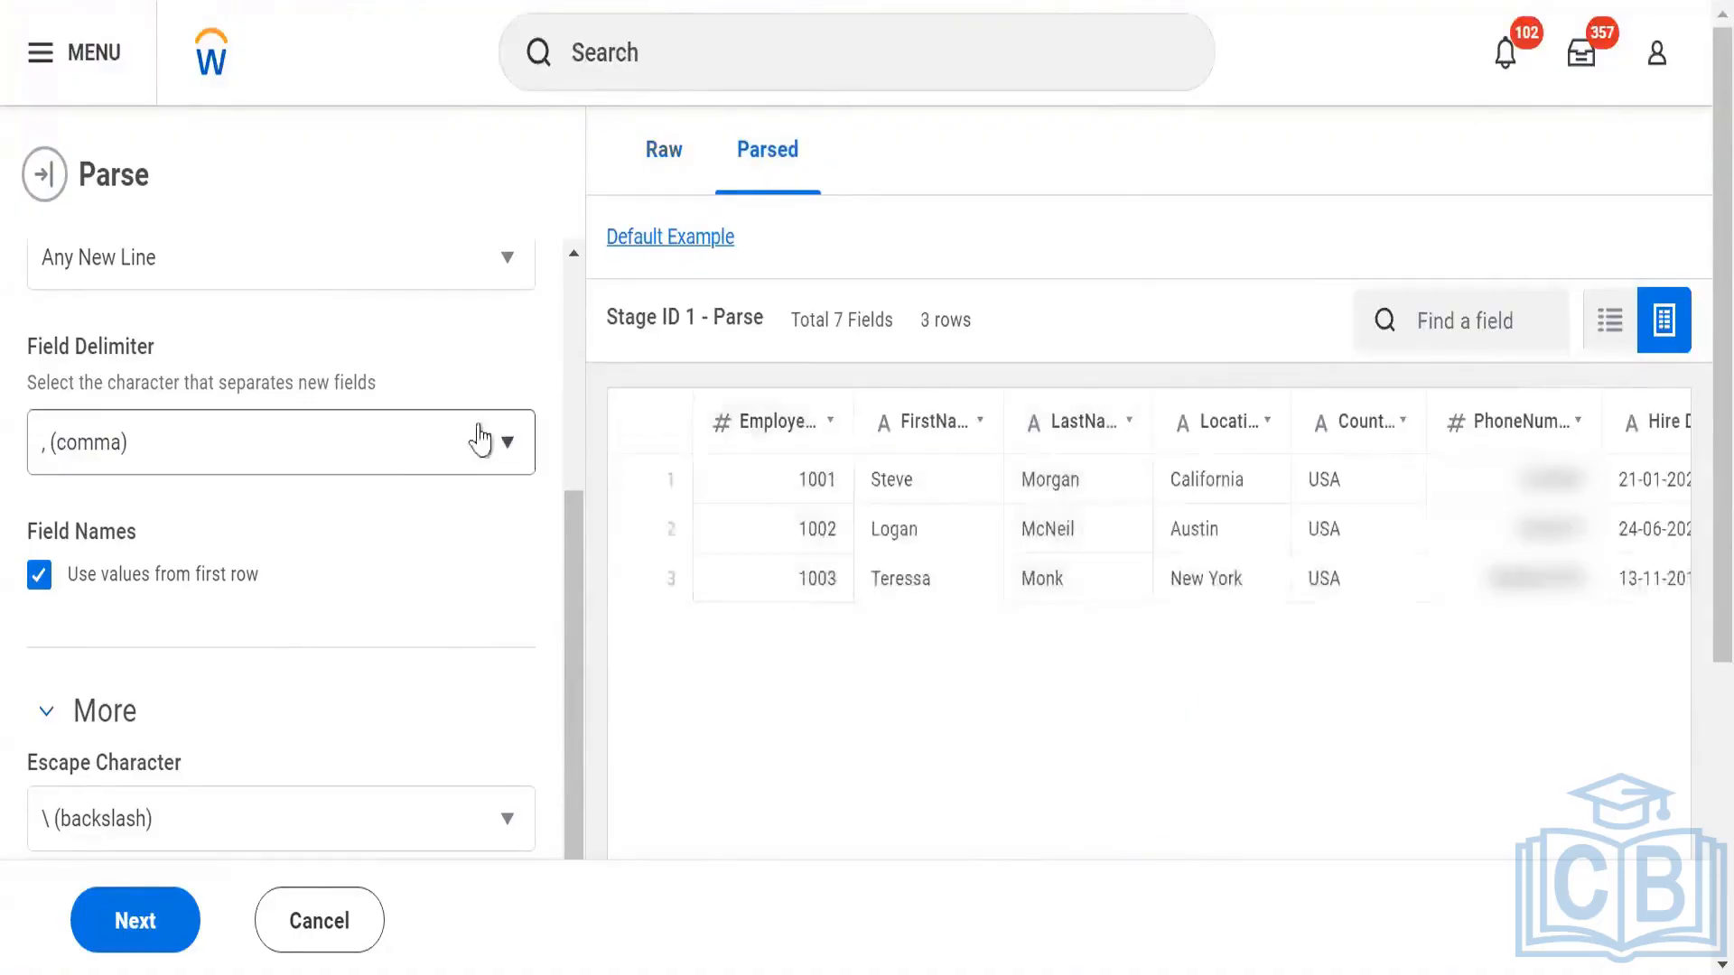
# - Review the additional parsing settings and the Escape Character options, keep backslash, and collapse the additional settings
pyautogui.scroll(-2, 390, 442)
pyautogui.scroll(-3, 390, 442)
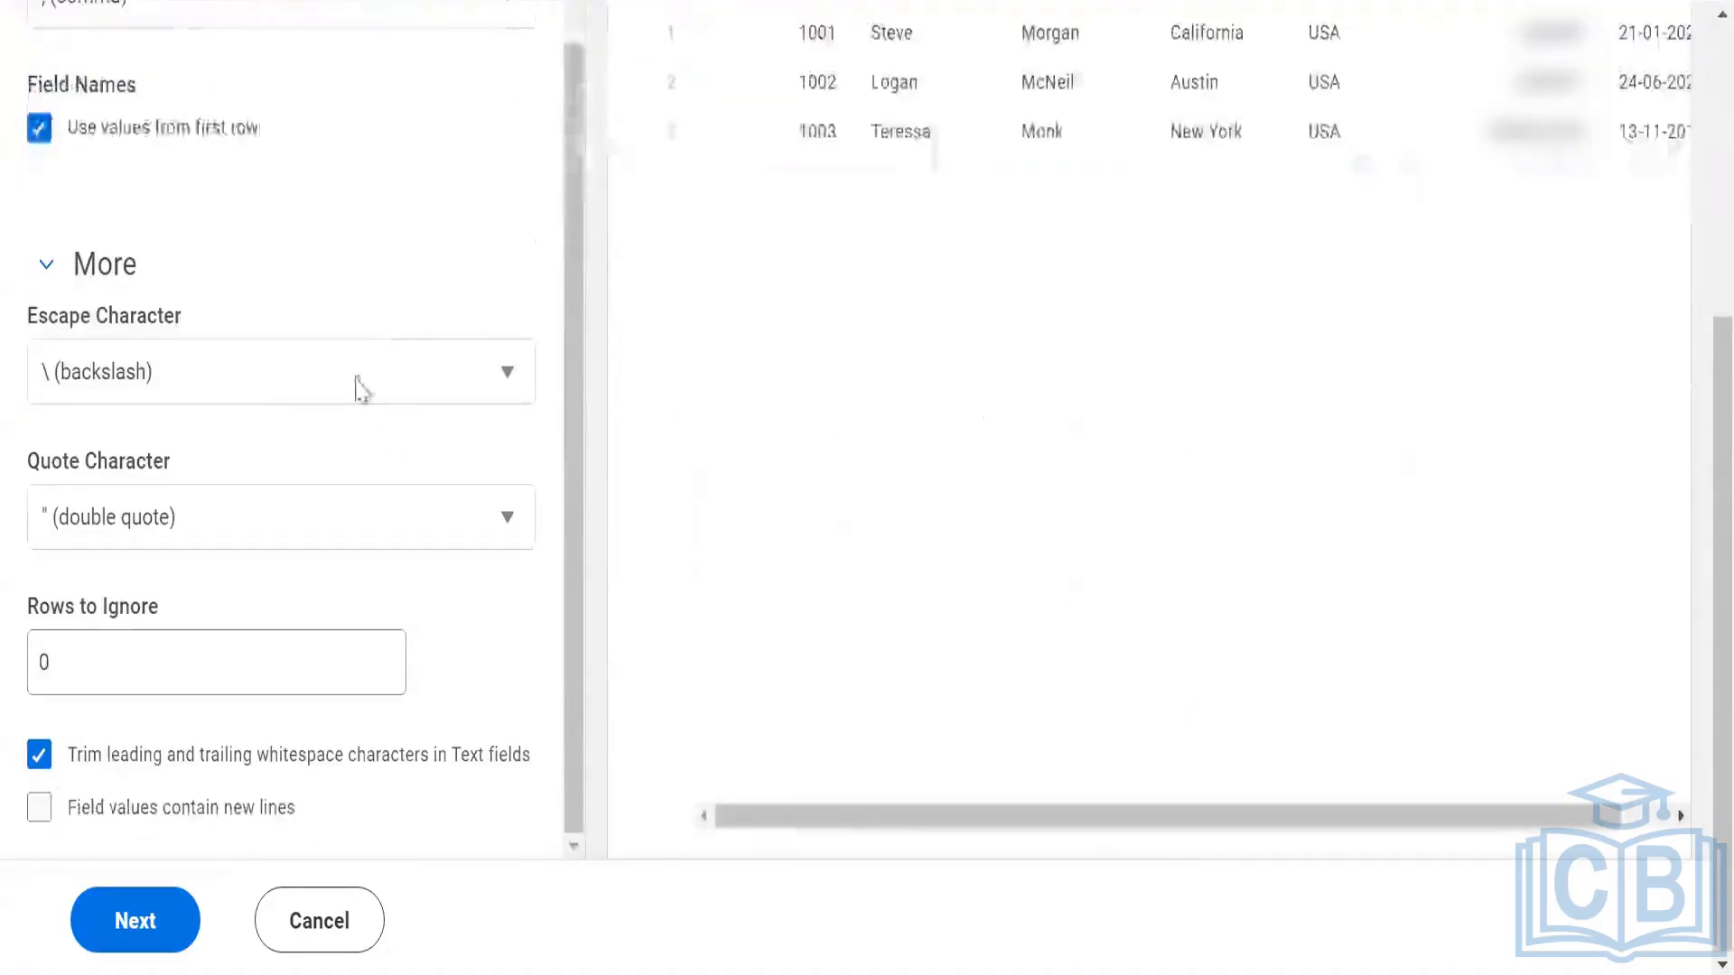
pyautogui.click(304, 388)
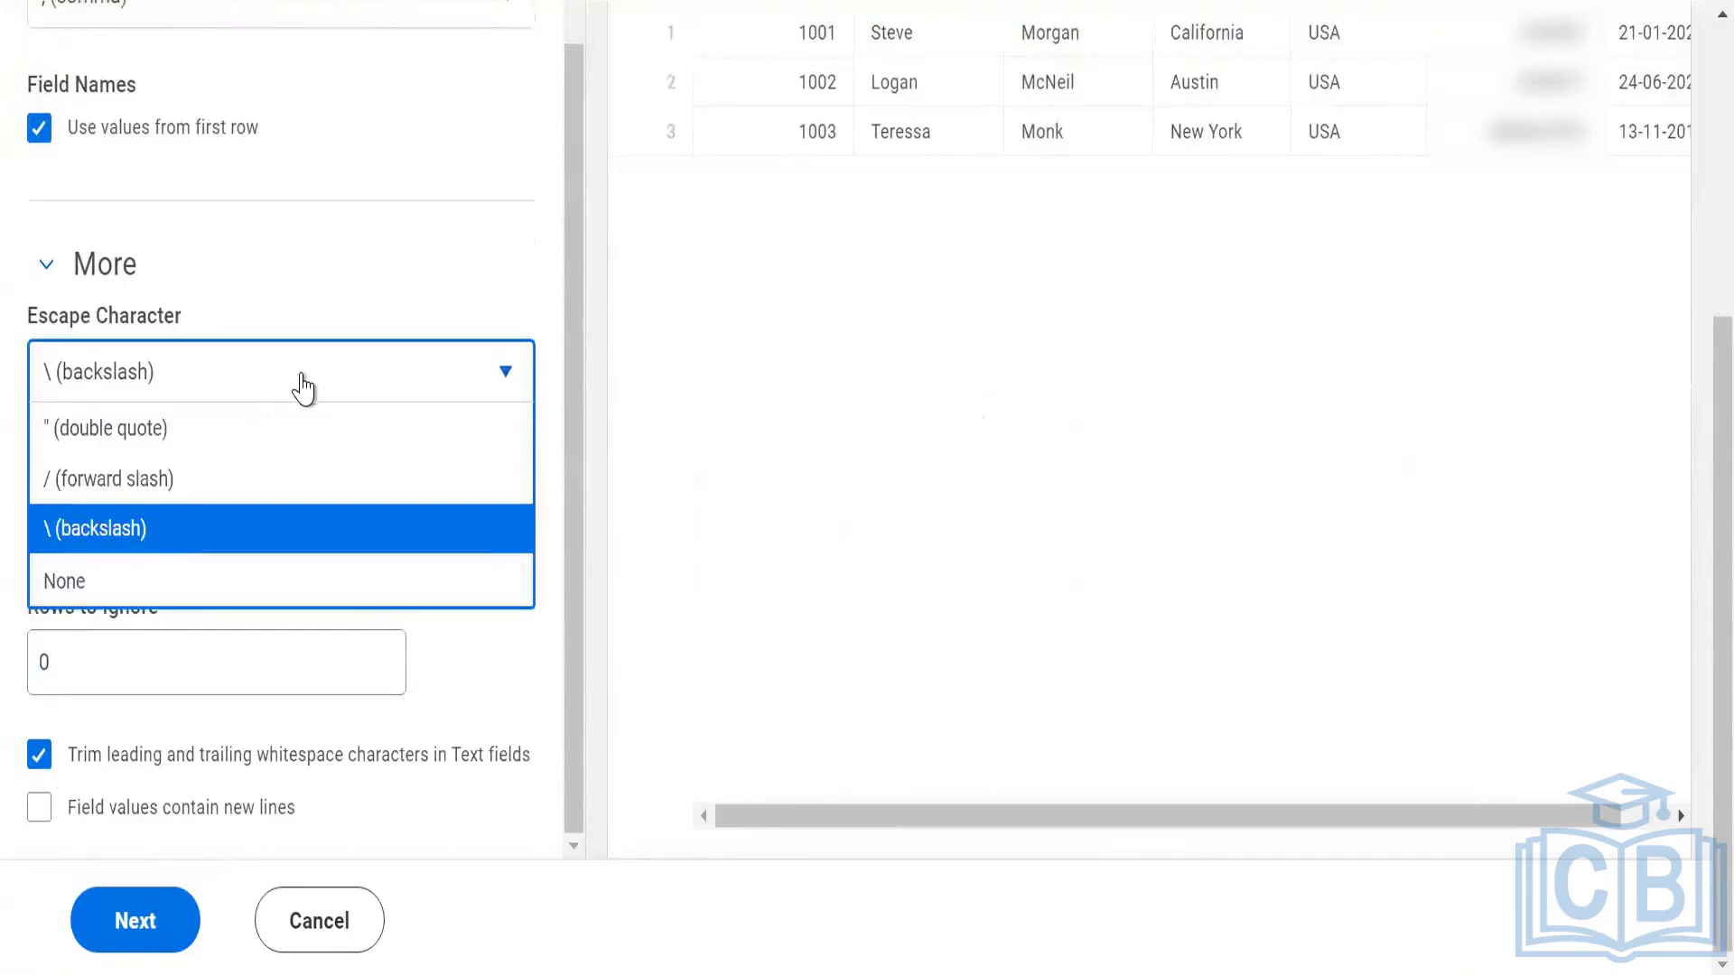
pyautogui.click(303, 388)
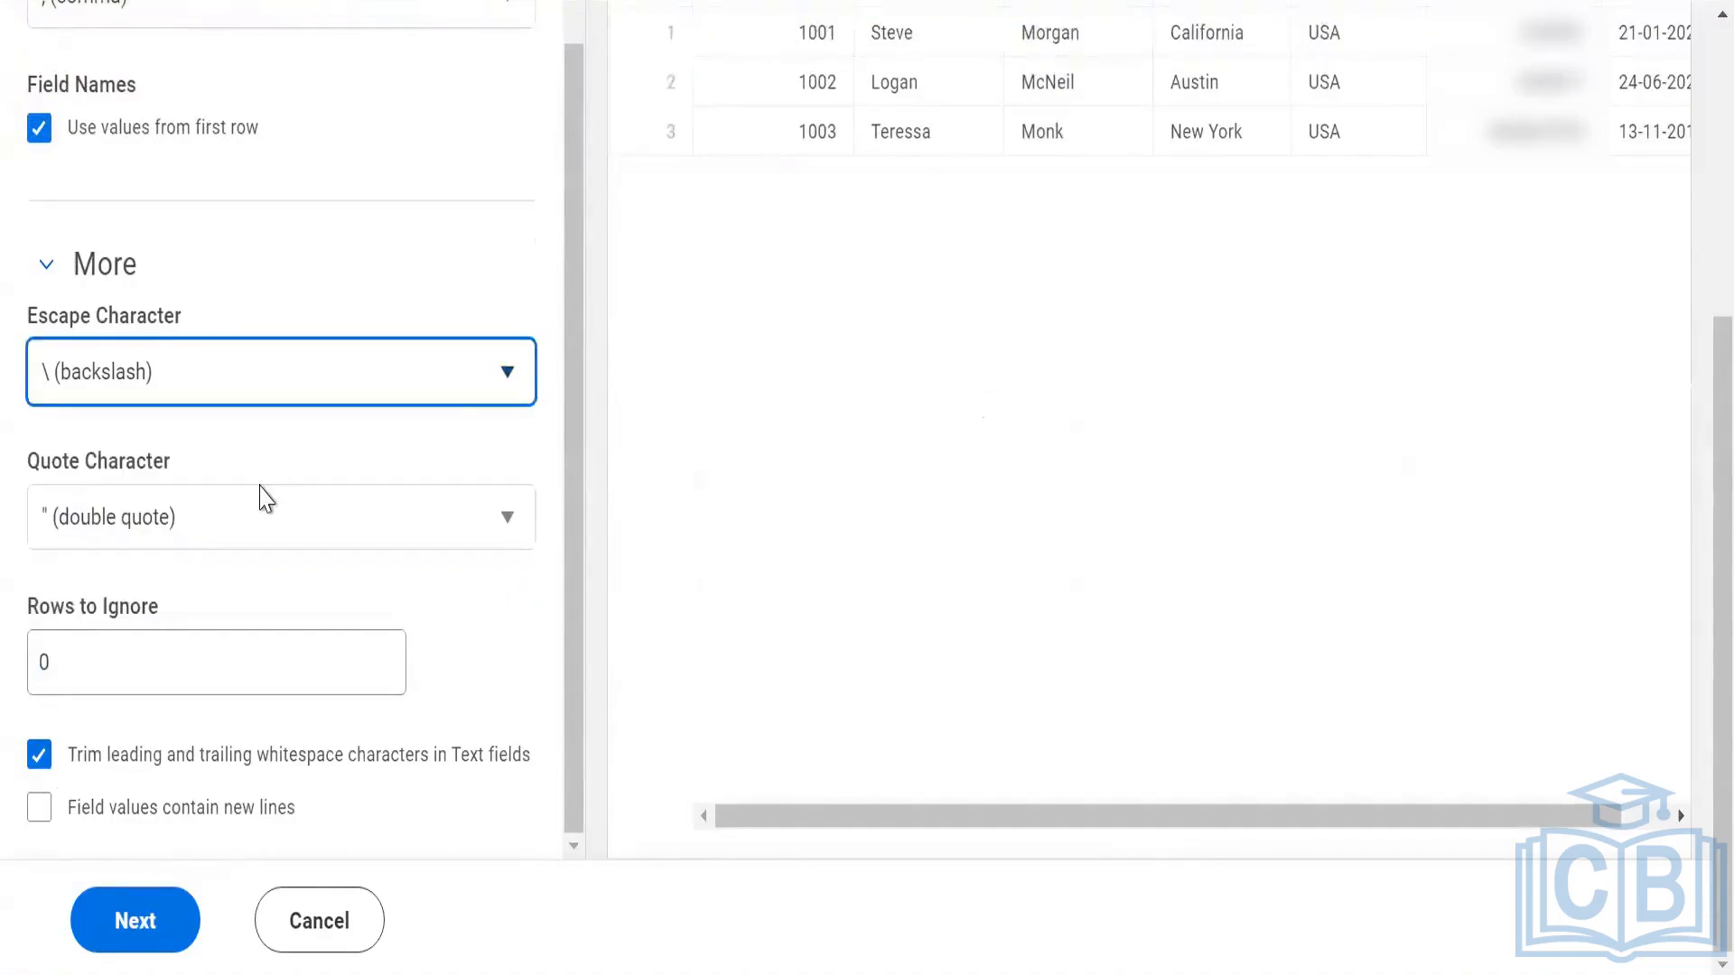
pyautogui.click(61, 267)
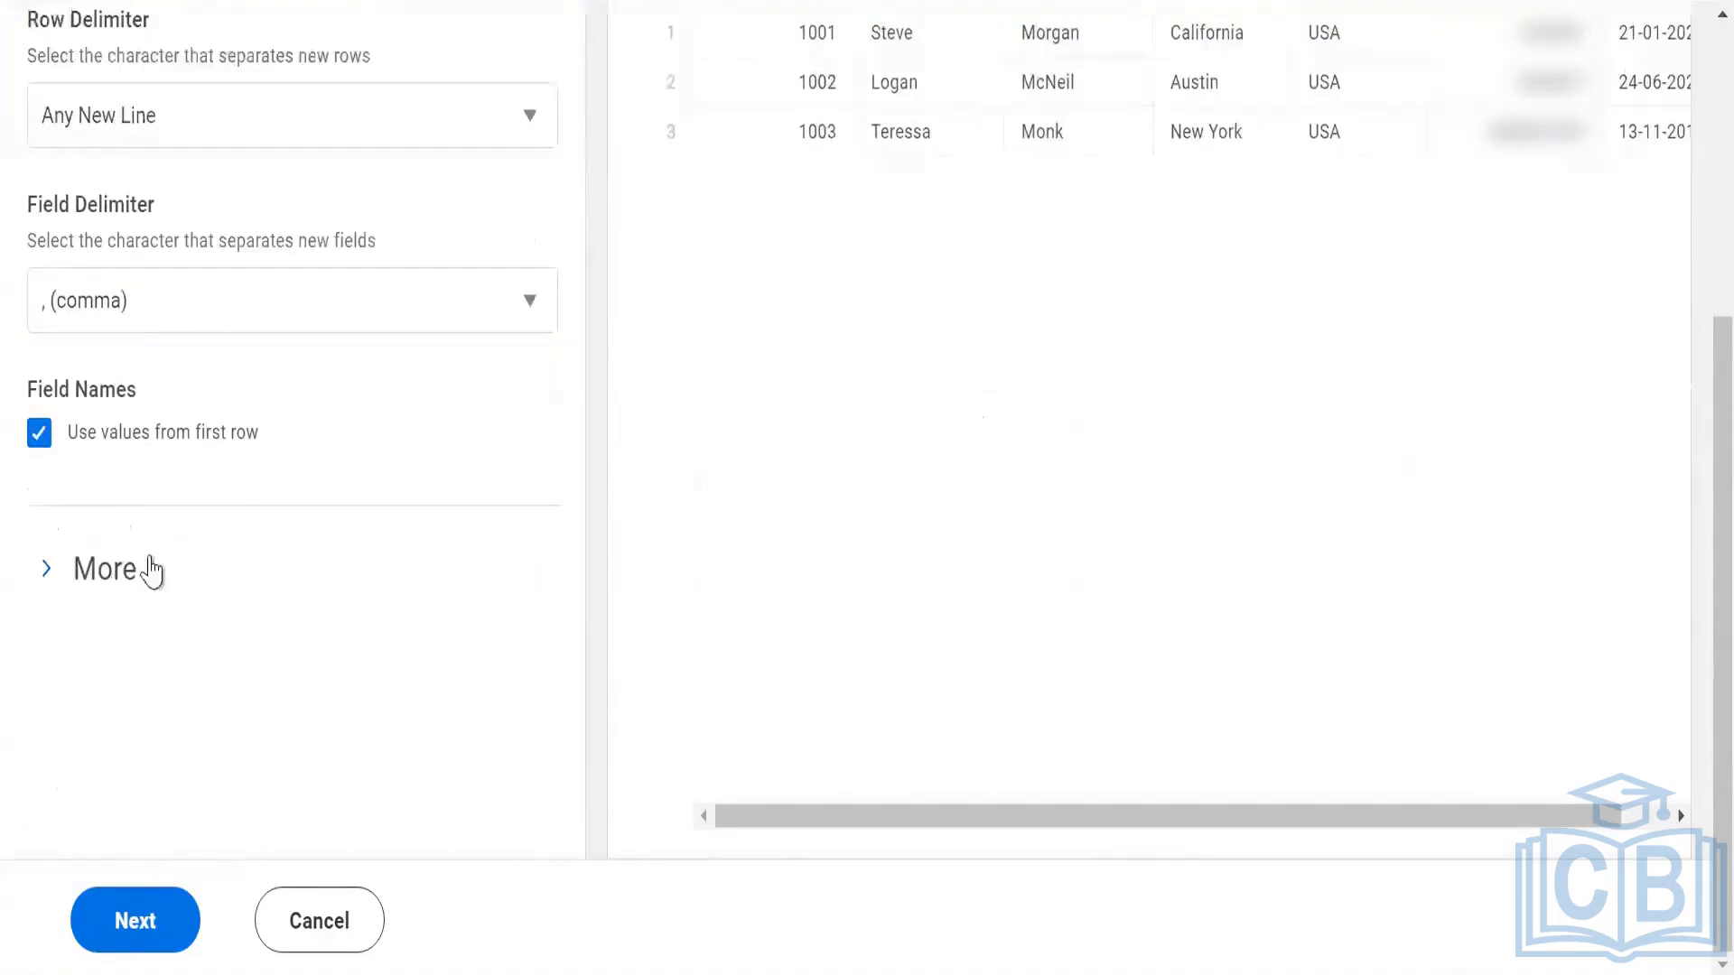
# - Expand the additional parsing settings and review them alongside the parsed worker records
pyautogui.click(135, 567)
pyautogui.scroll(-3, 153, 452)
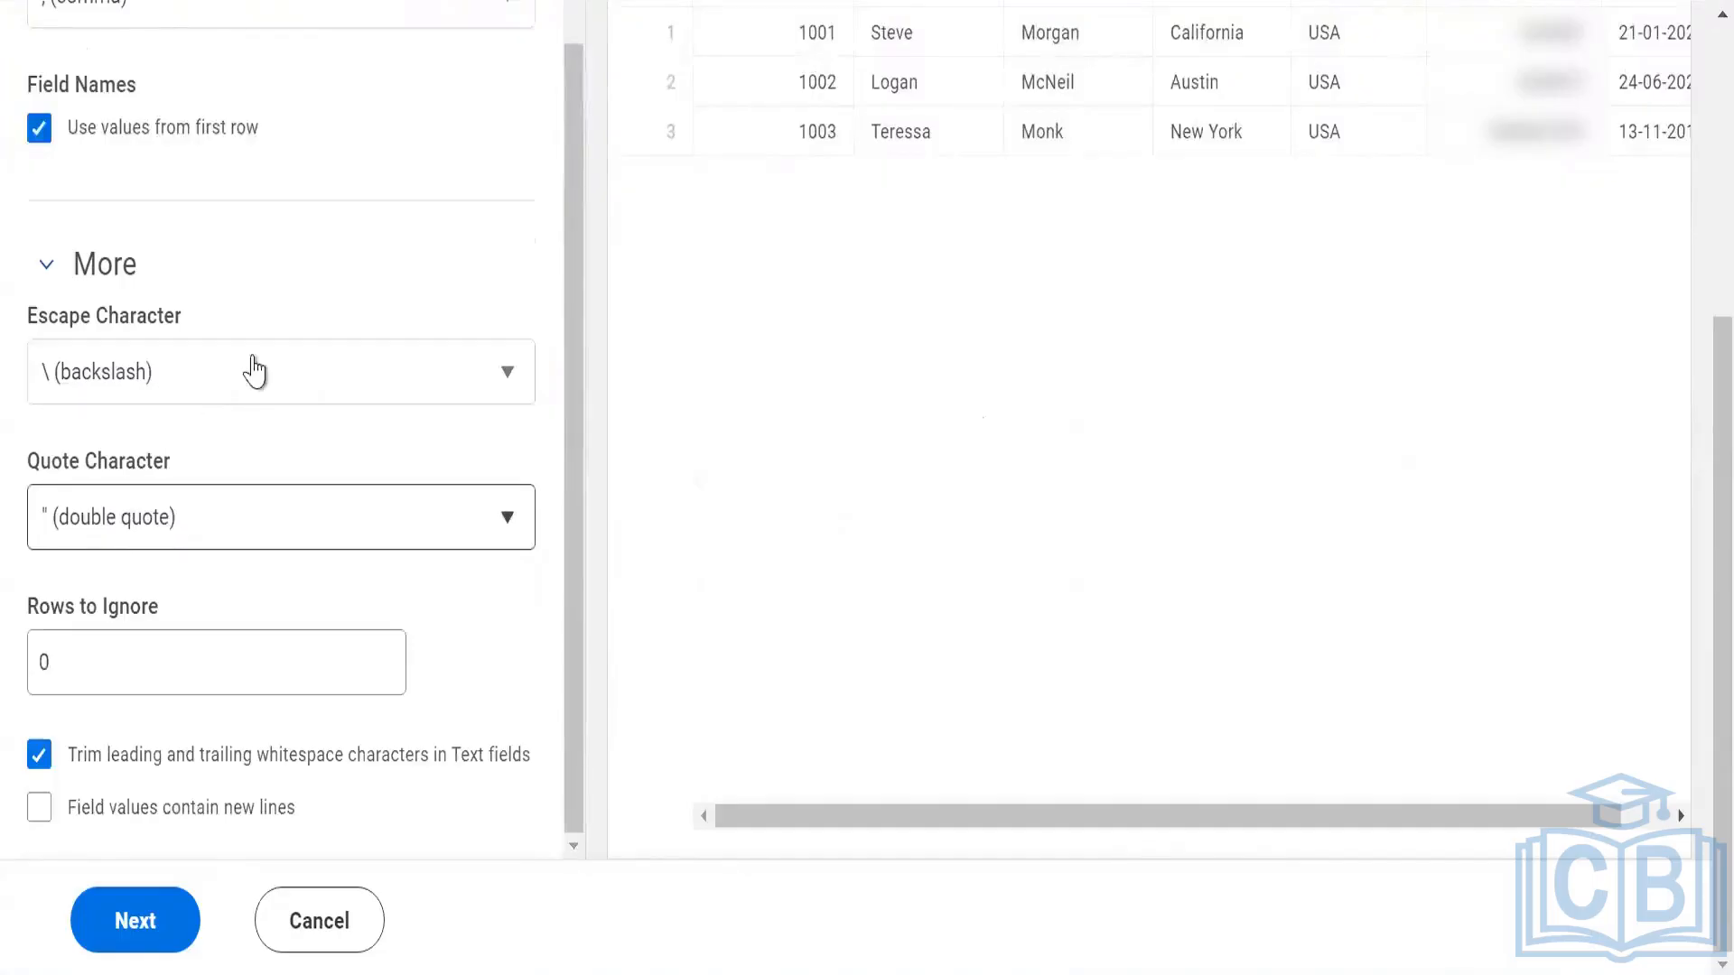
pyautogui.scroll(2, 355, 415)
pyautogui.scroll(-2, 355, 416)
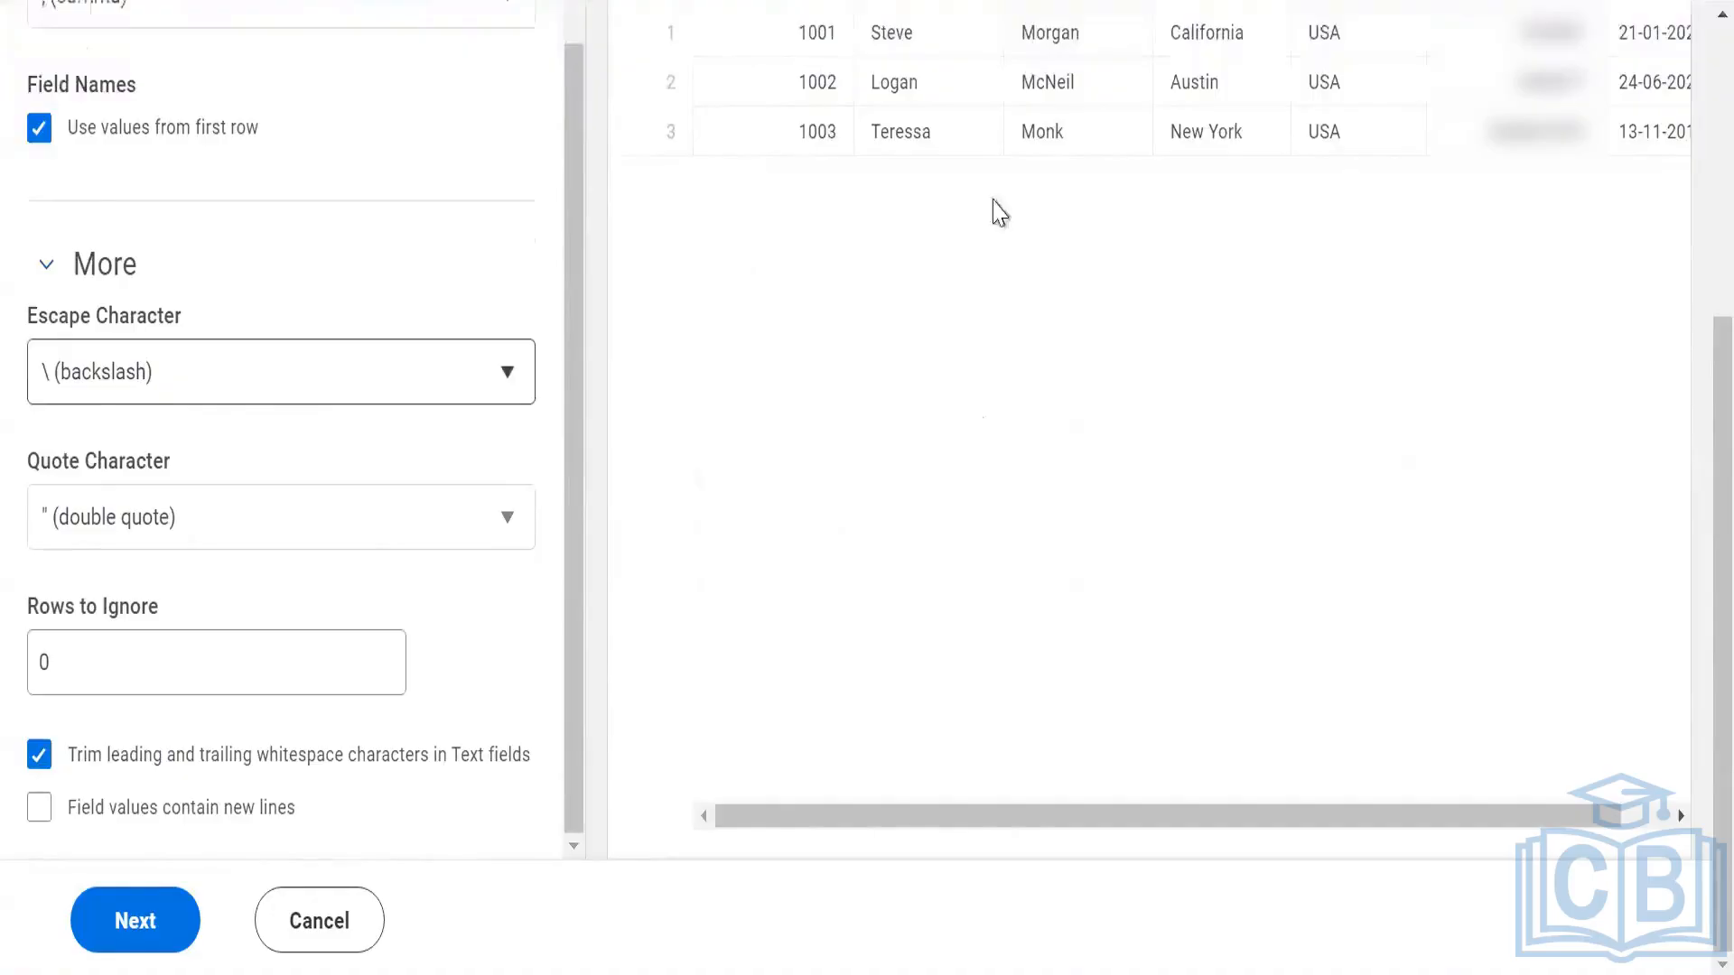
pyautogui.scroll(3, 554, 367)
pyautogui.scroll(-2, 457, 395)
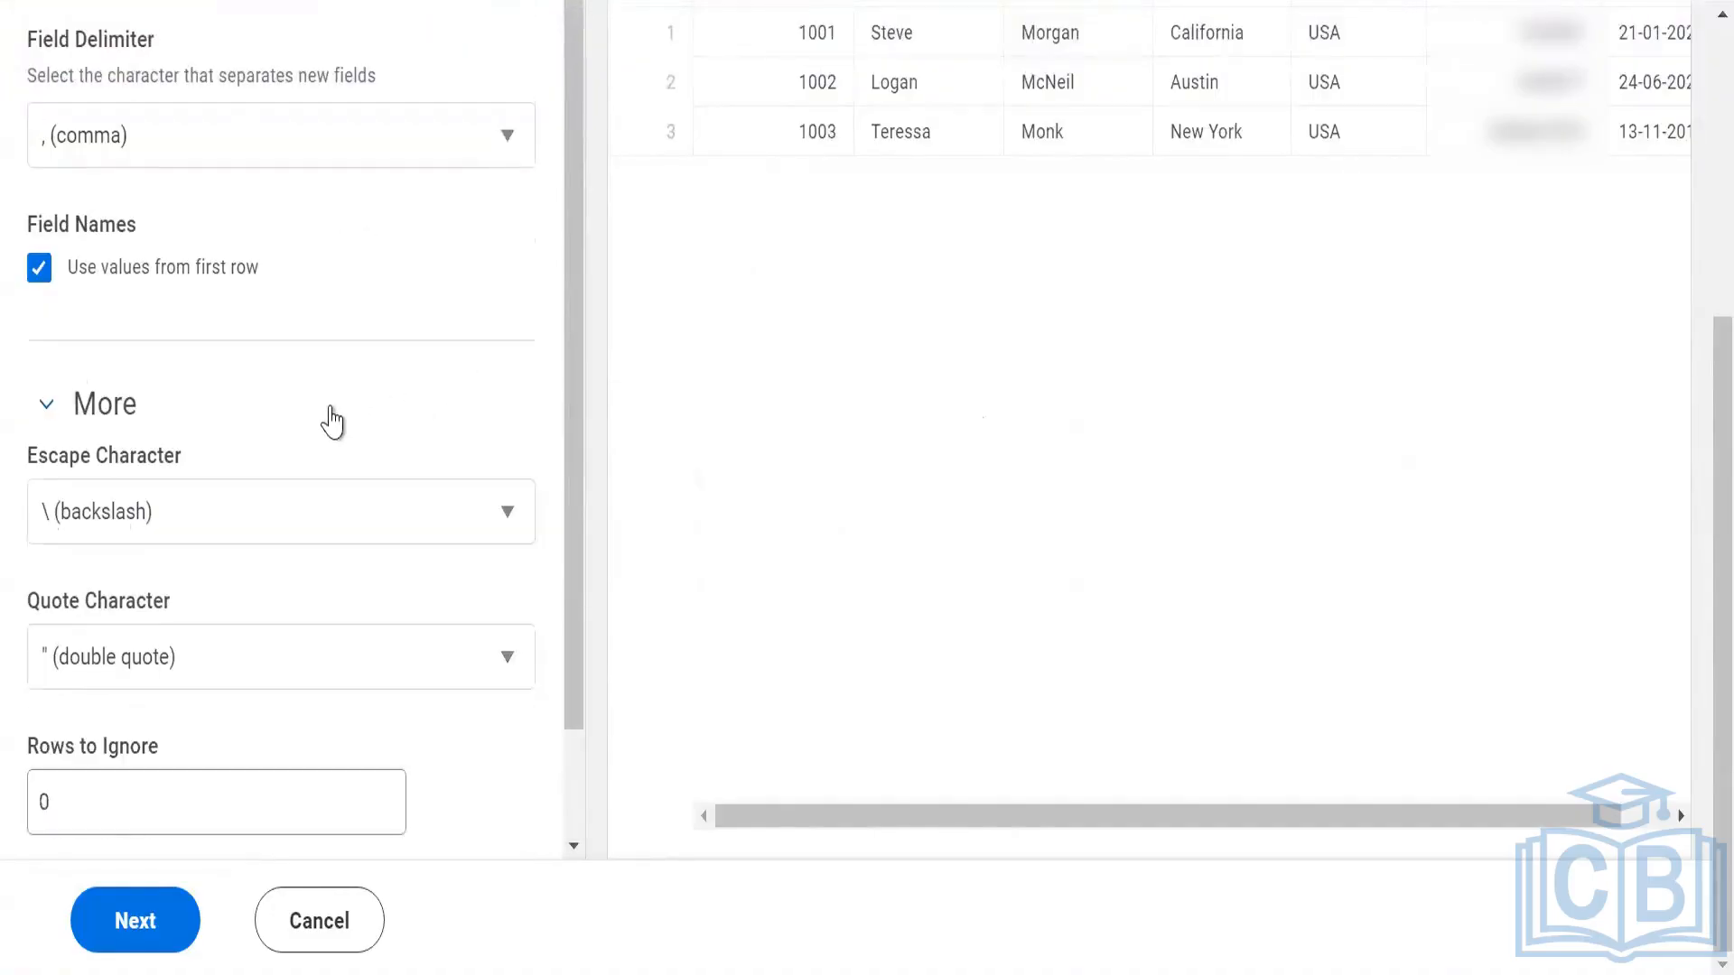
pyautogui.scroll(2, 506, 362)
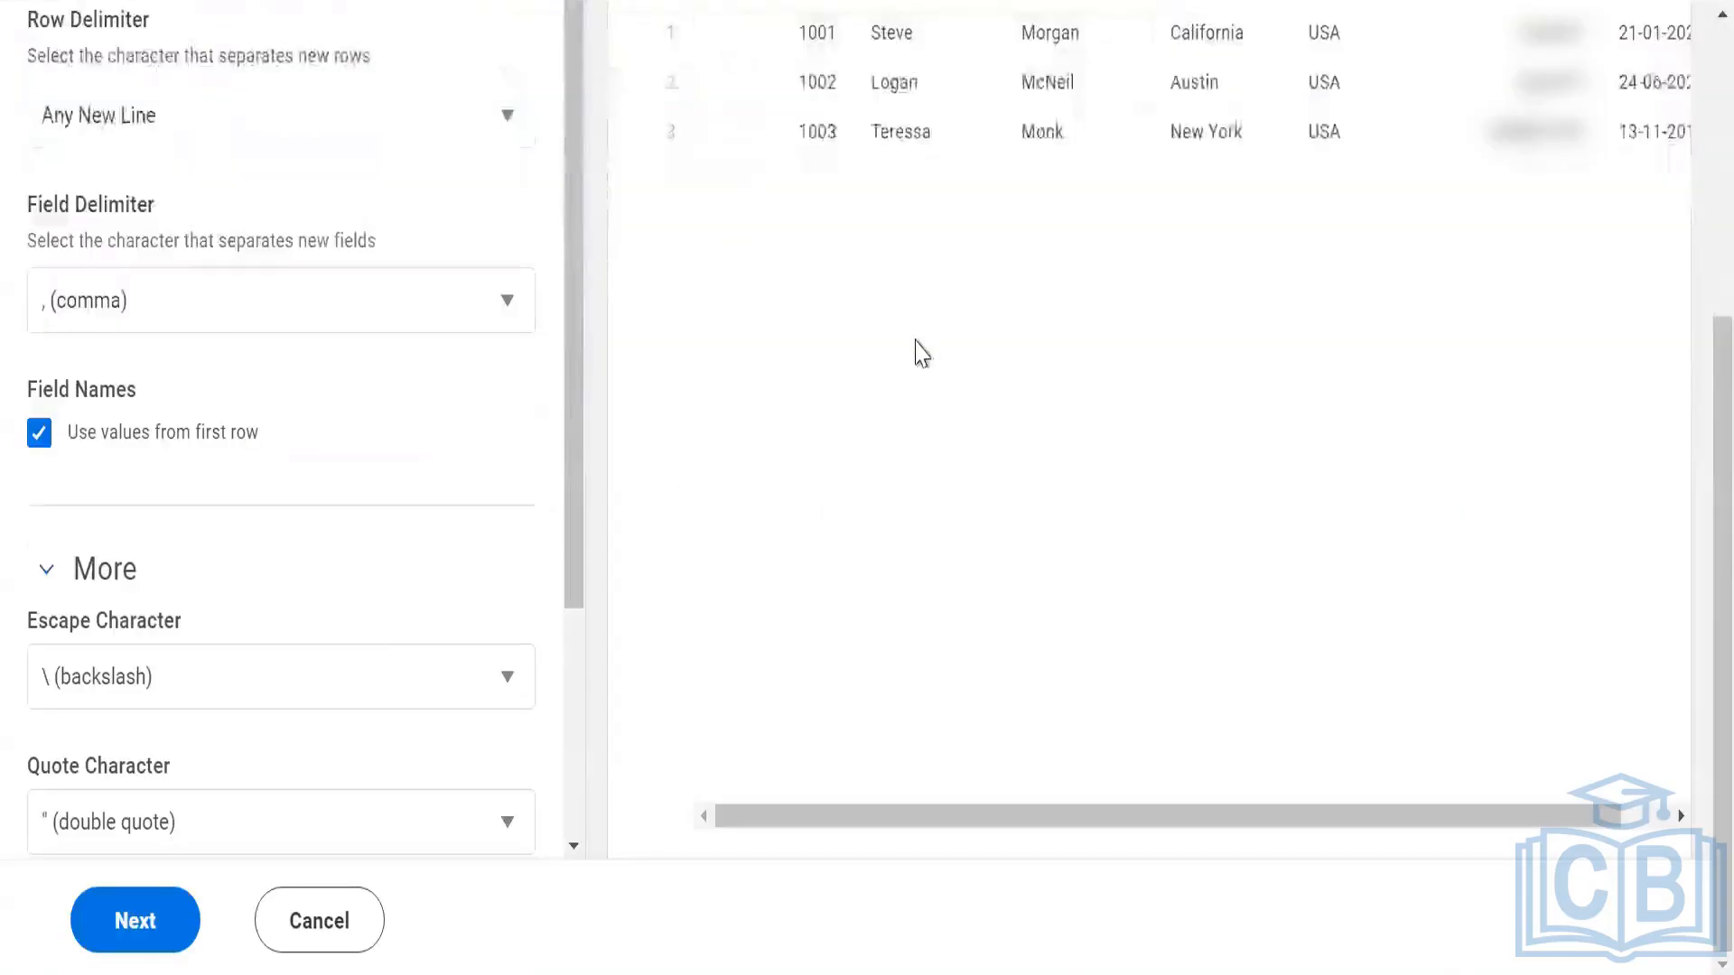
pyautogui.scroll(5, 1262, 569)
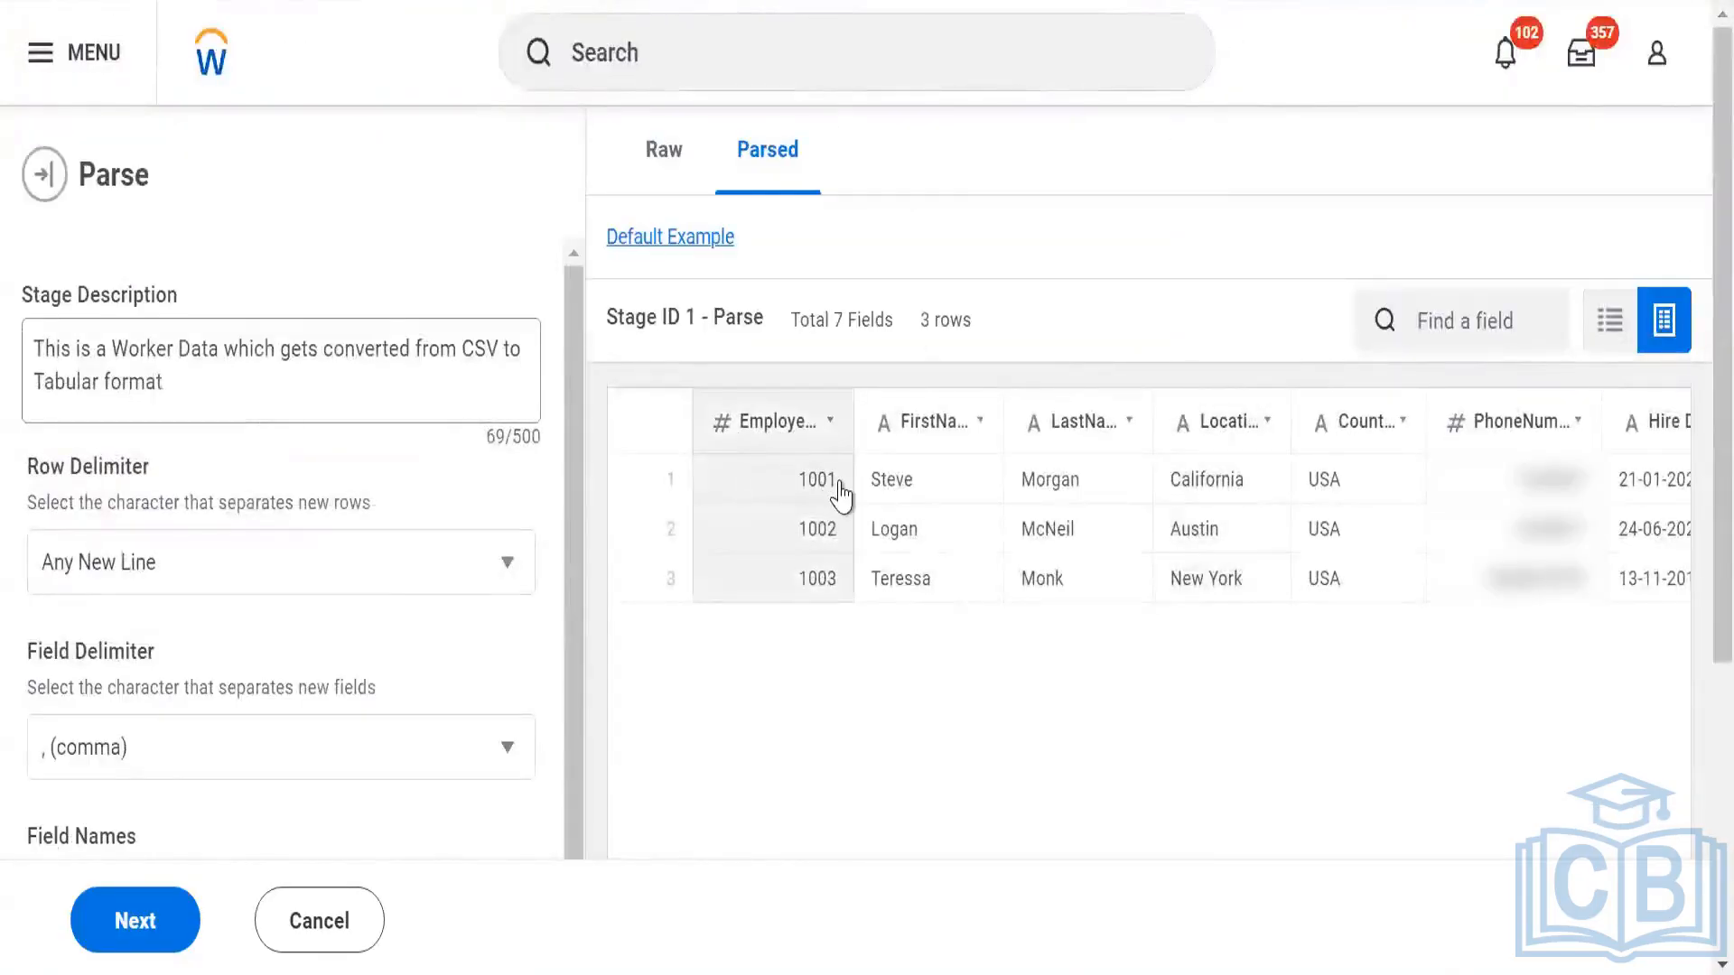
pyautogui.click(954, 506)
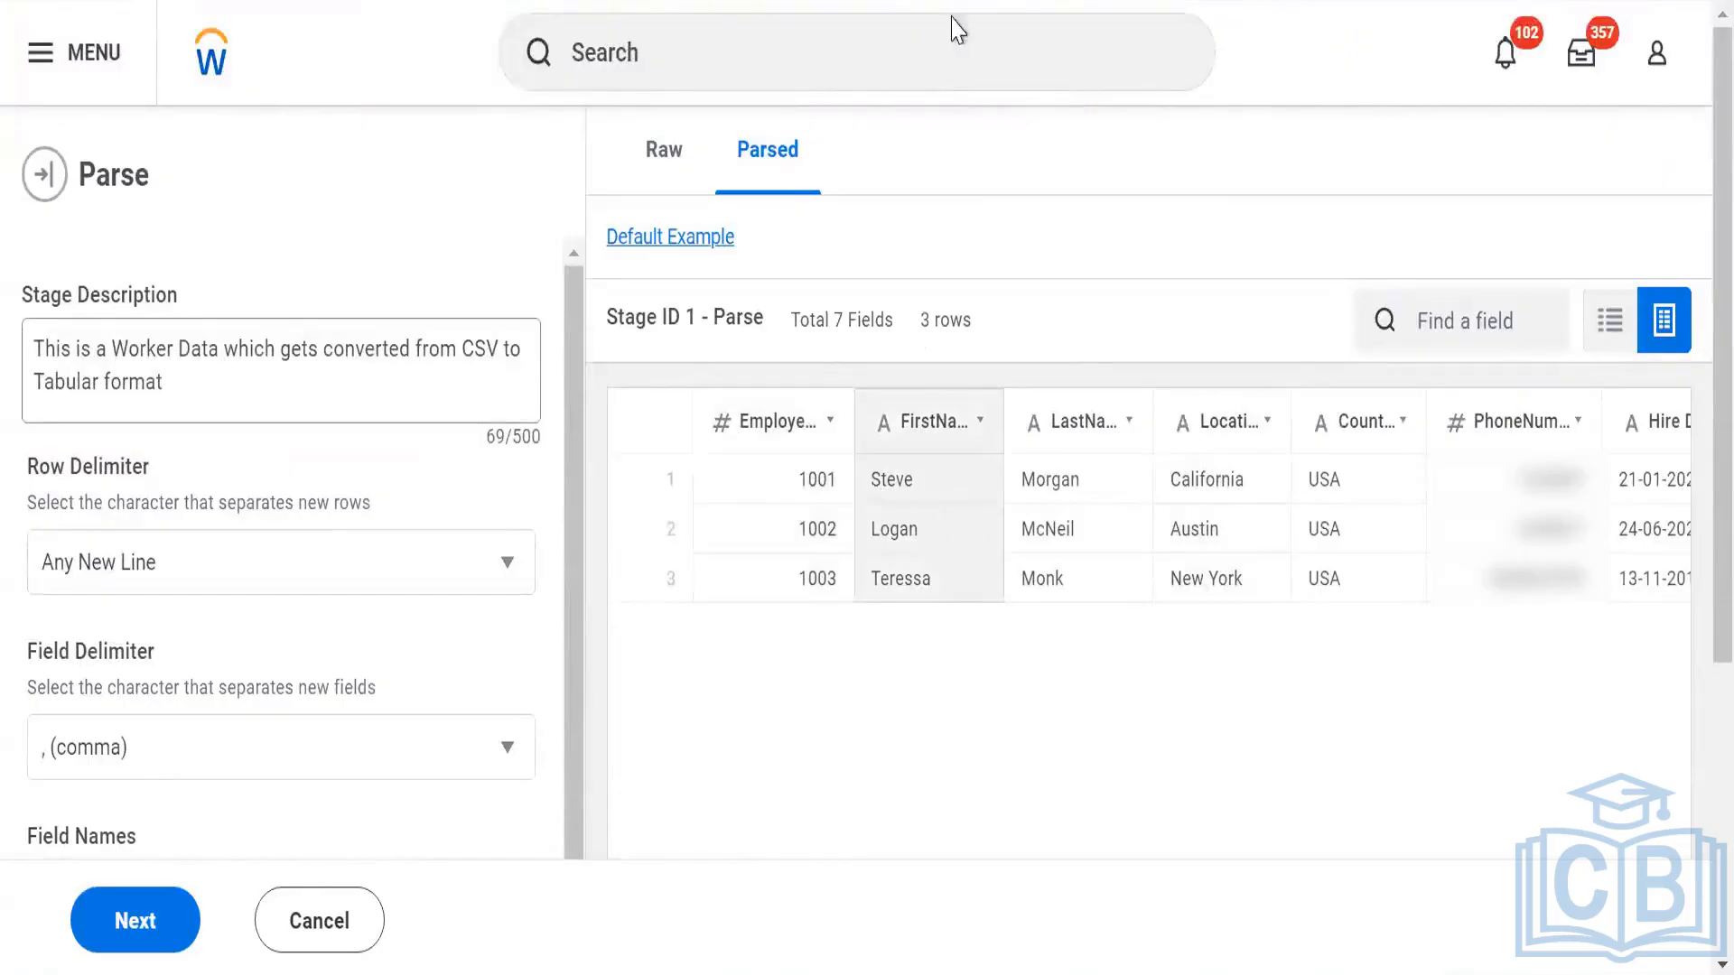
# - Switch to the blank browser tab and enter a sample postal address containing commas in the address bar, correcting the misspelled street word
pyautogui.click(885, 1)
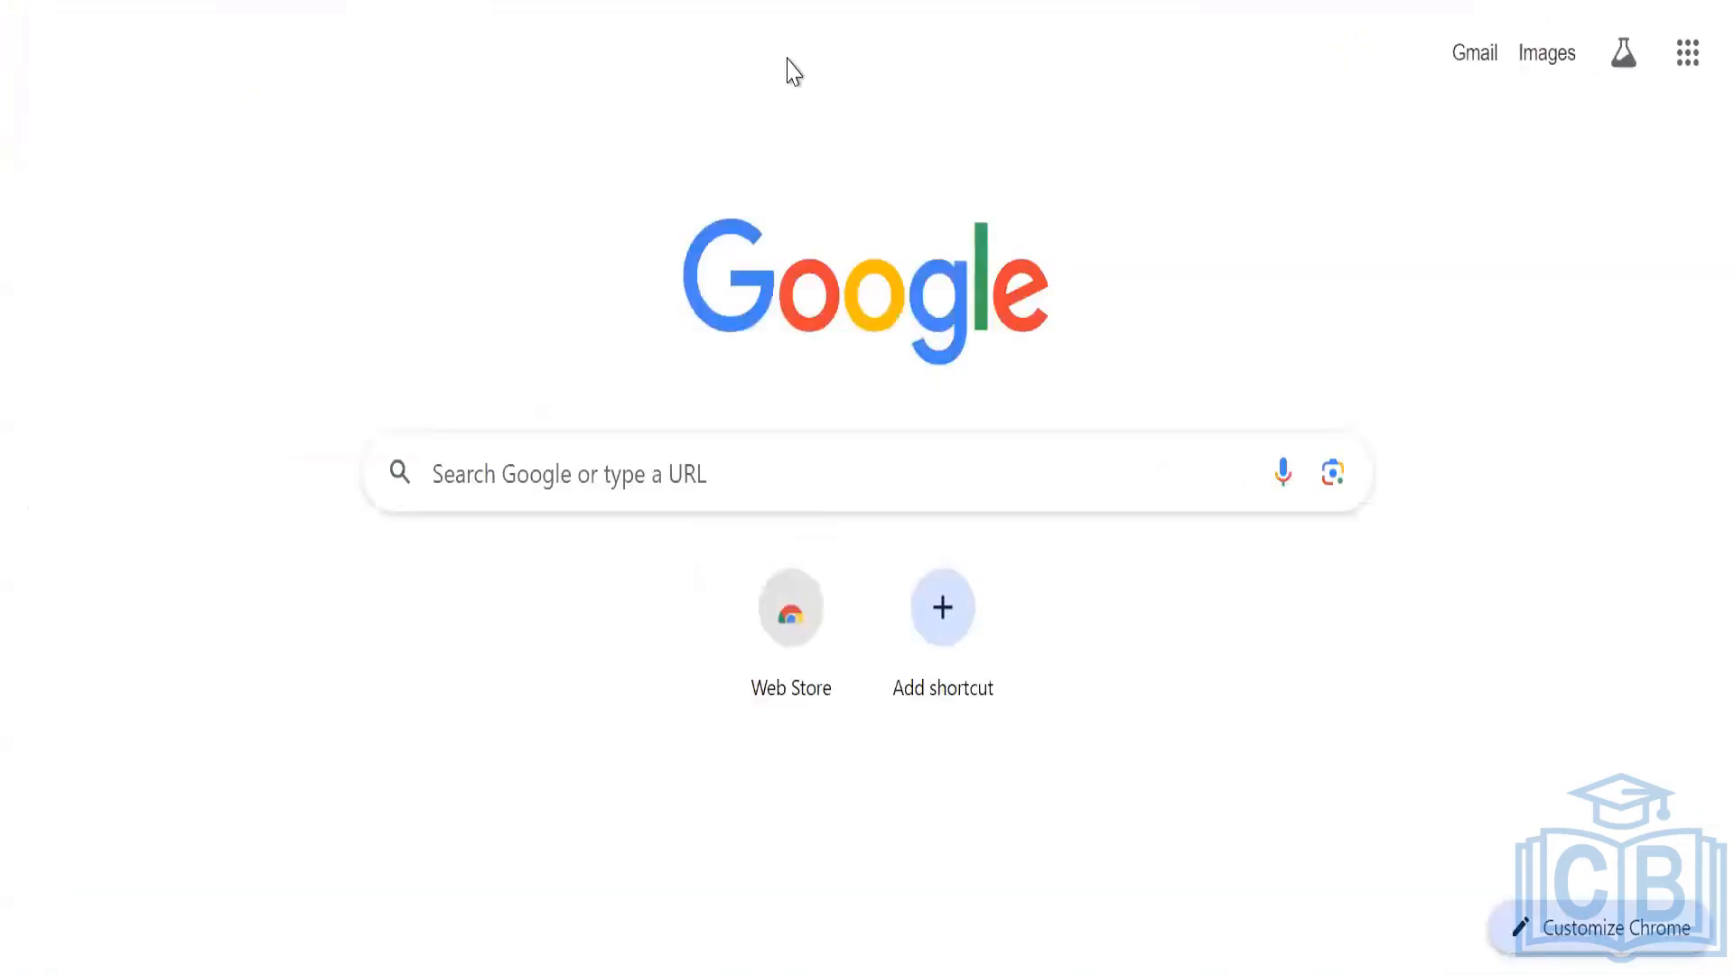
pyautogui.write('1')
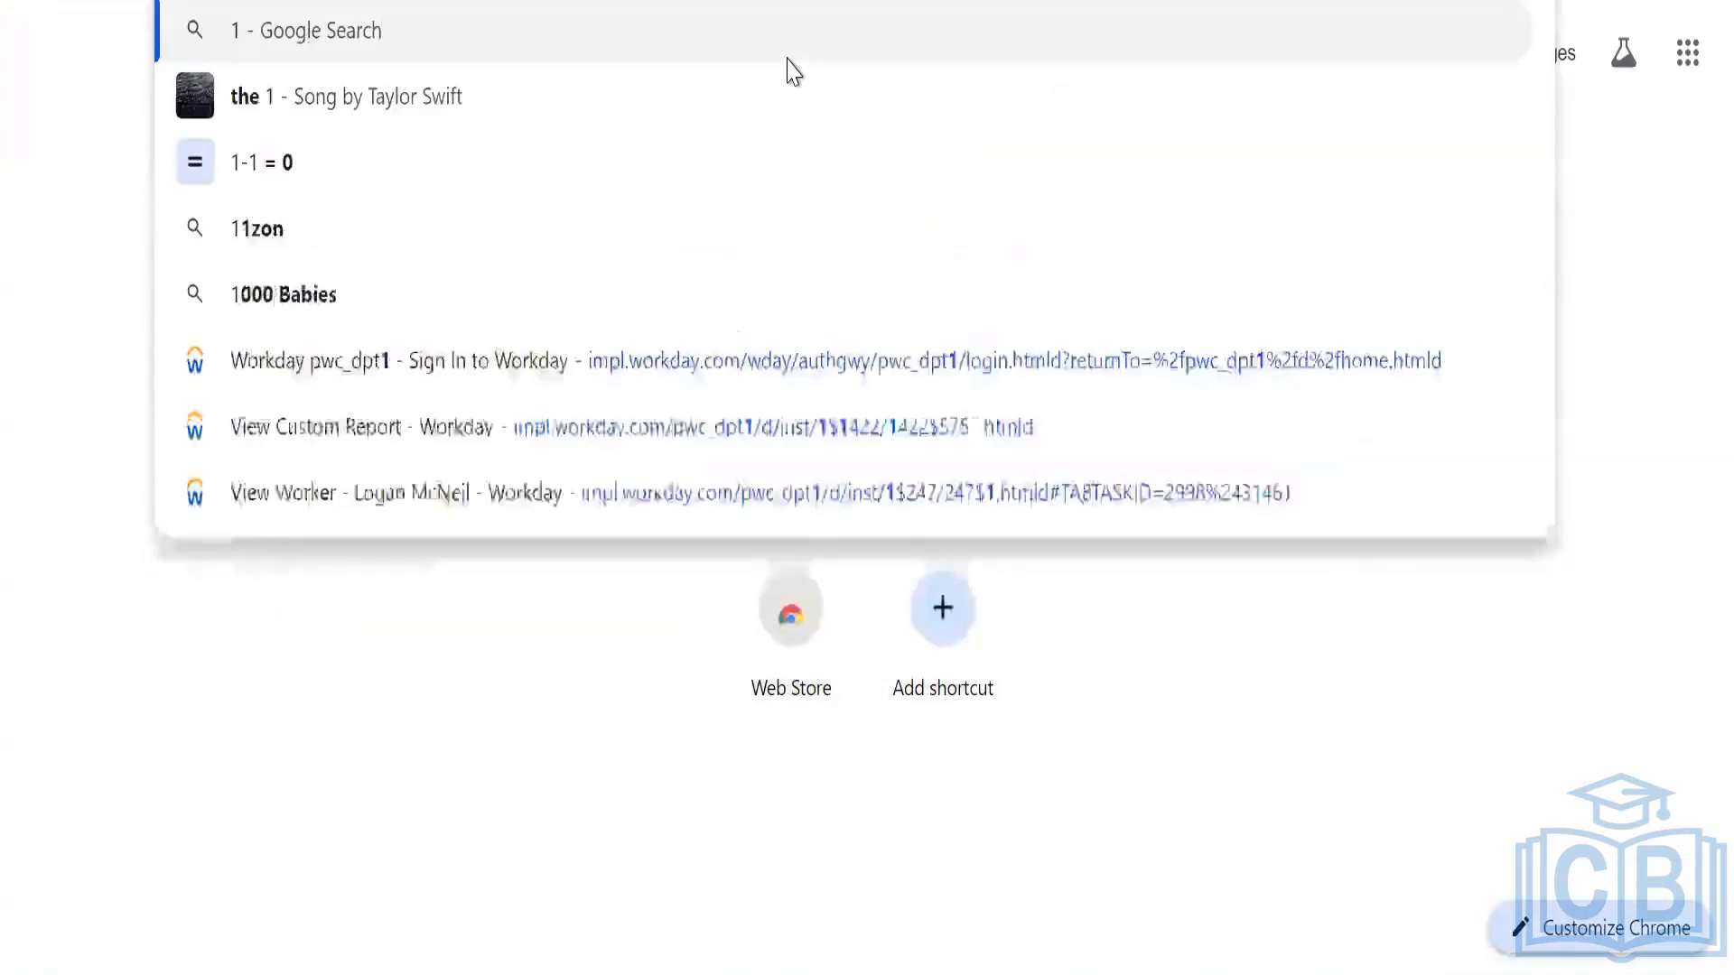
pyautogui.write('01,')
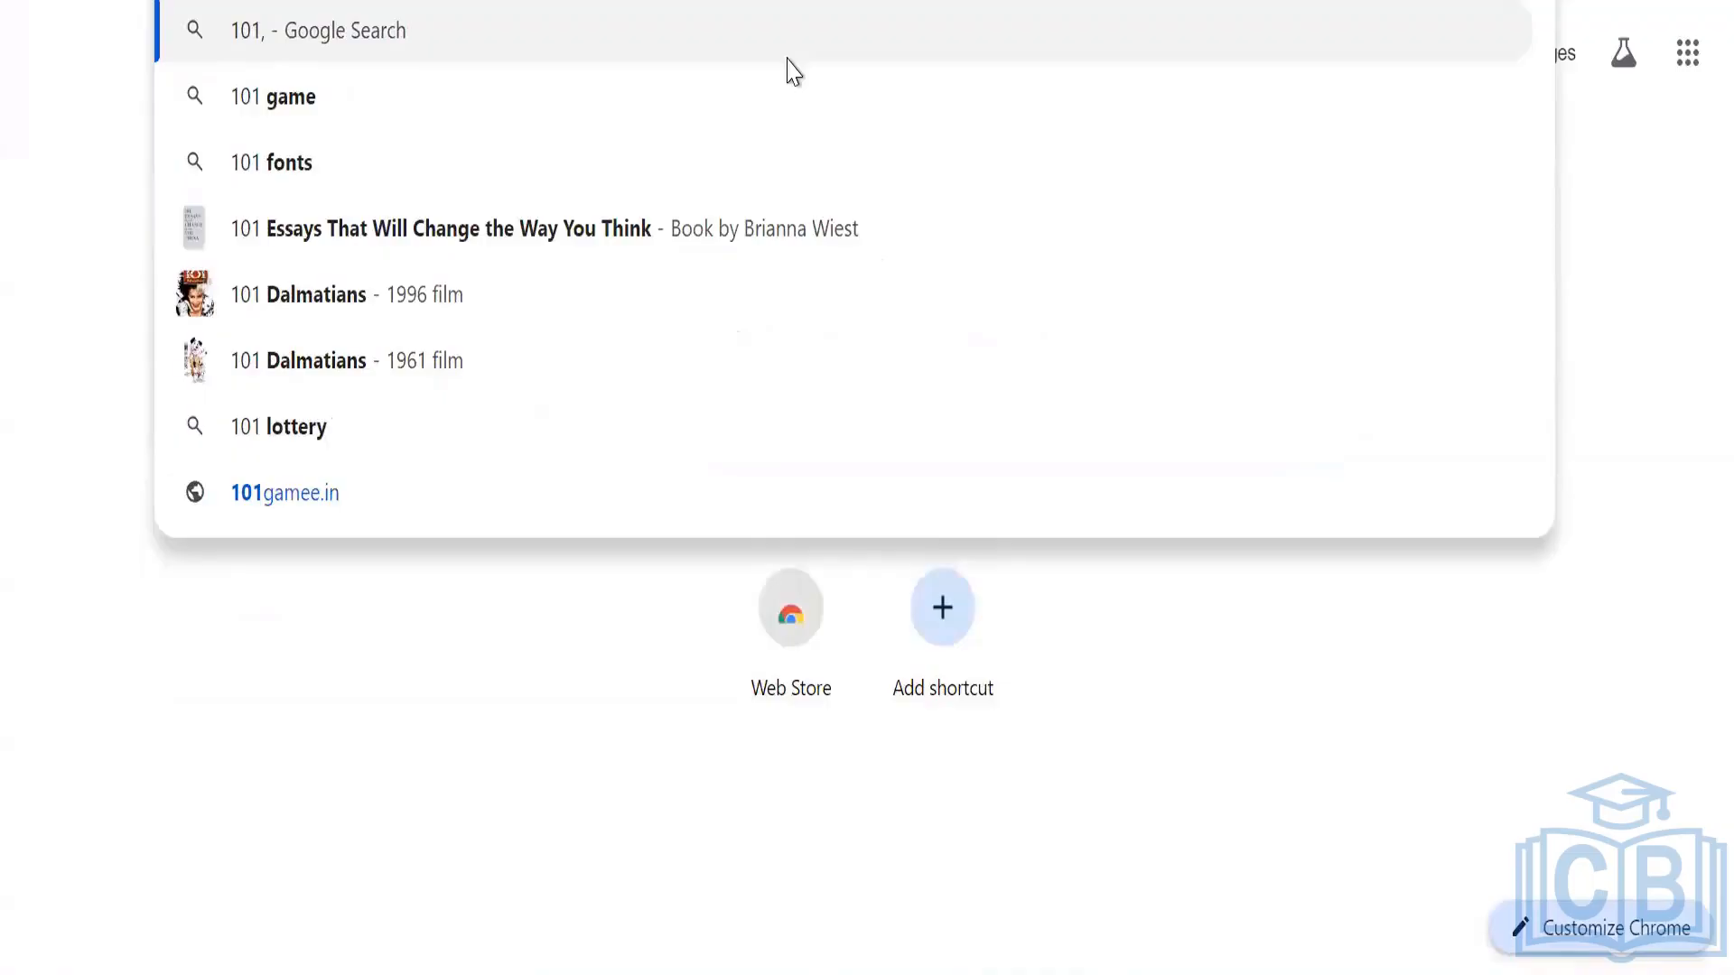
pyautogui.write(' 1st')
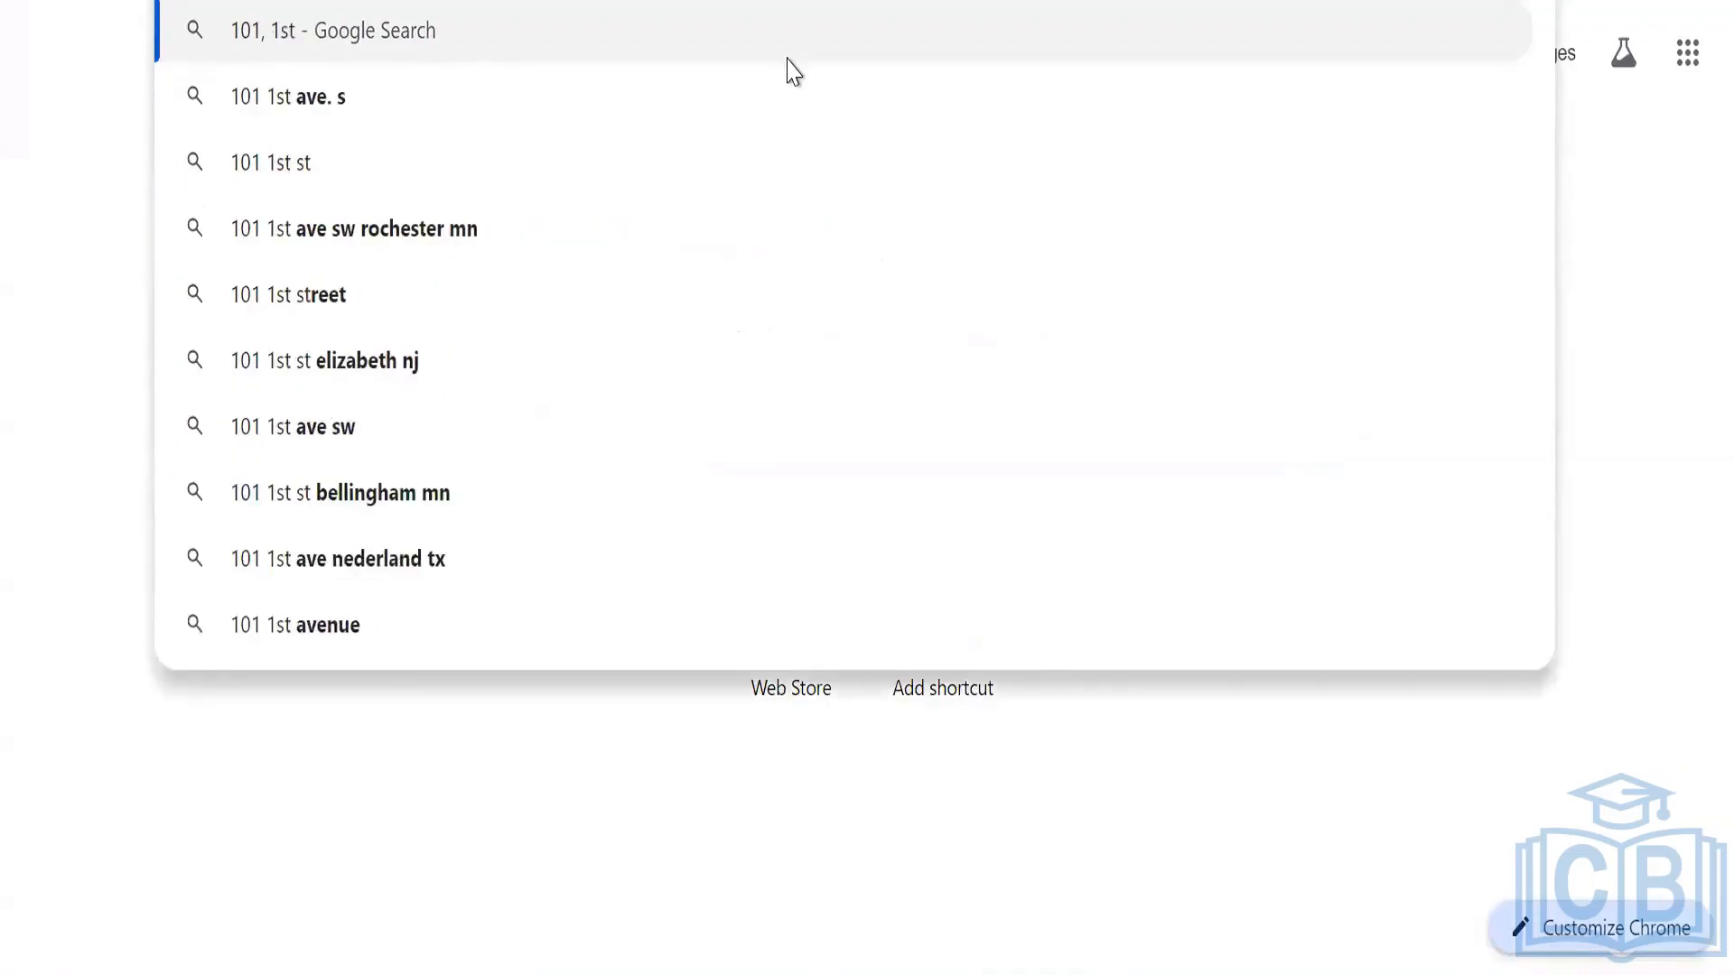
pyautogui.write(' main st')
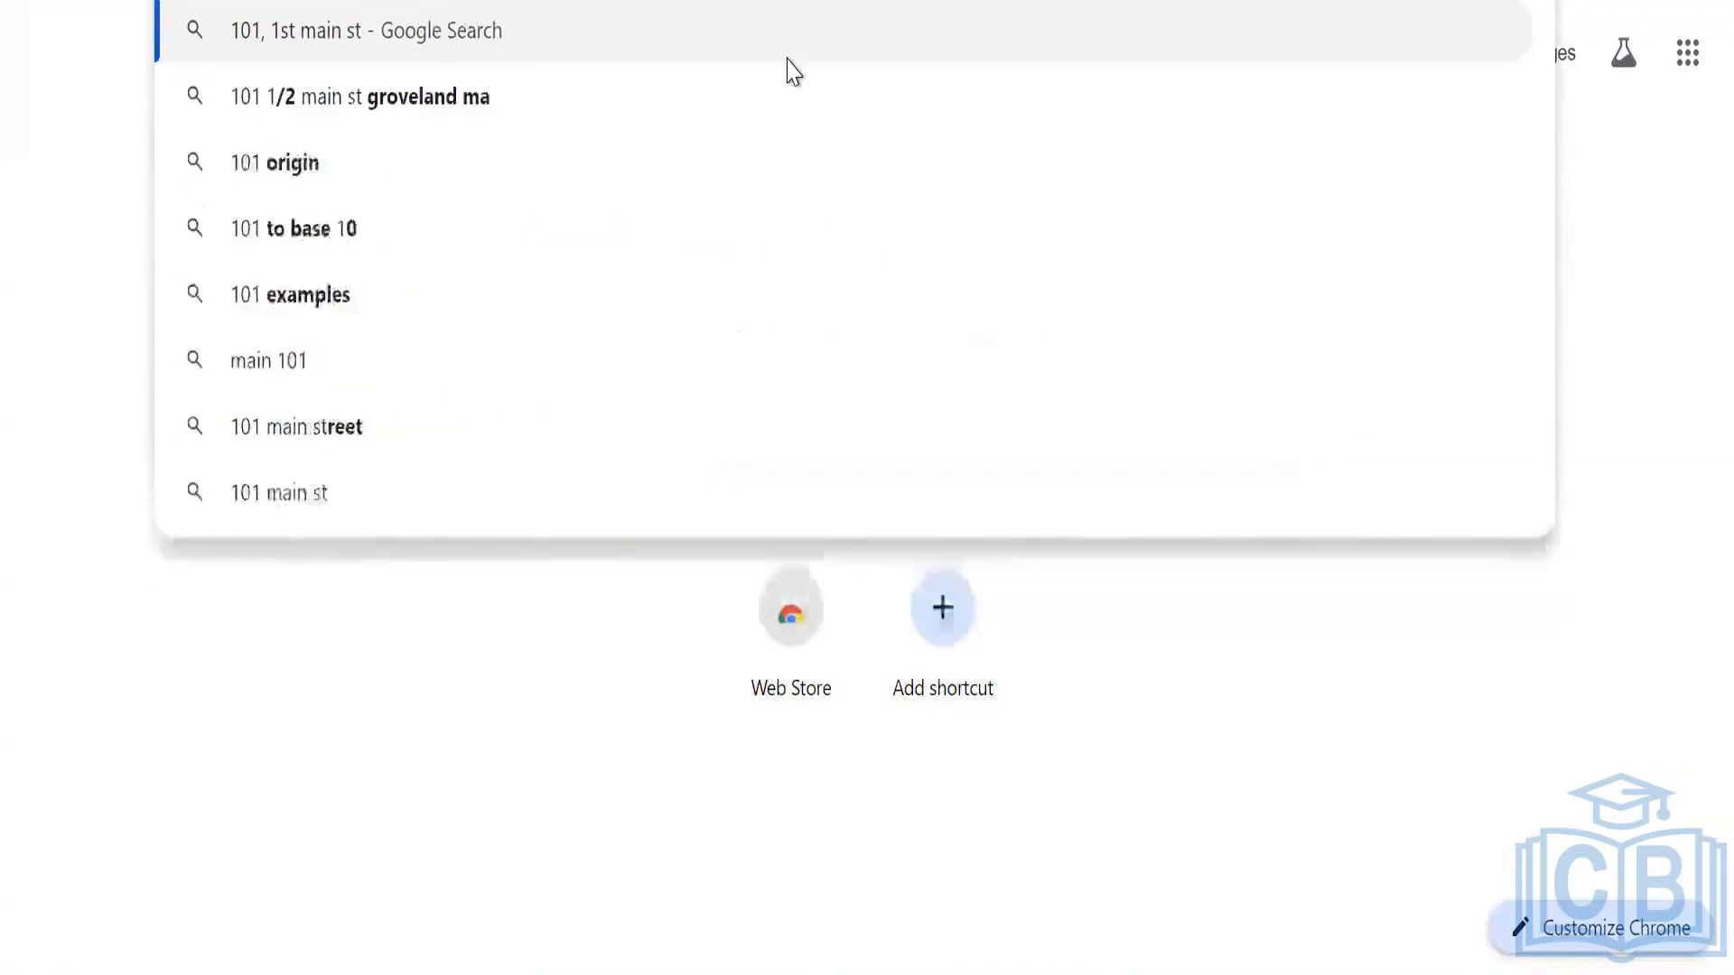
pyautogui.write('reeet,')
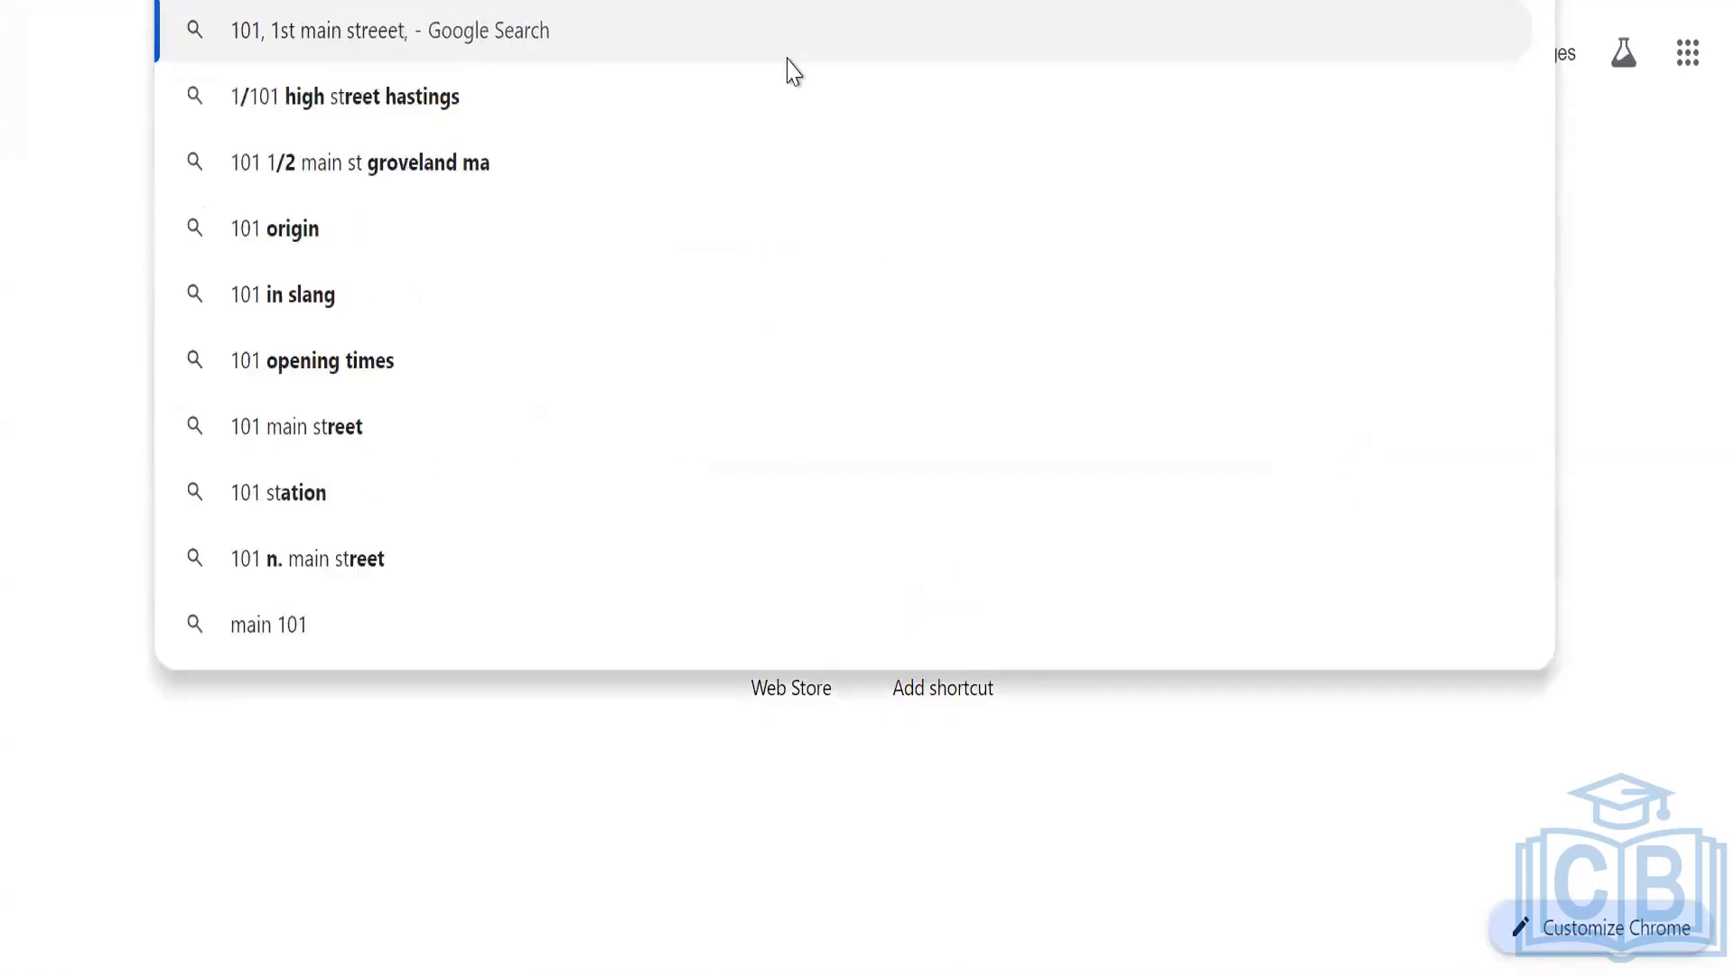
pyautogui.press('BackSpace')
pyautogui.press('BackSpace')
pyautogui.press('BackSpace')
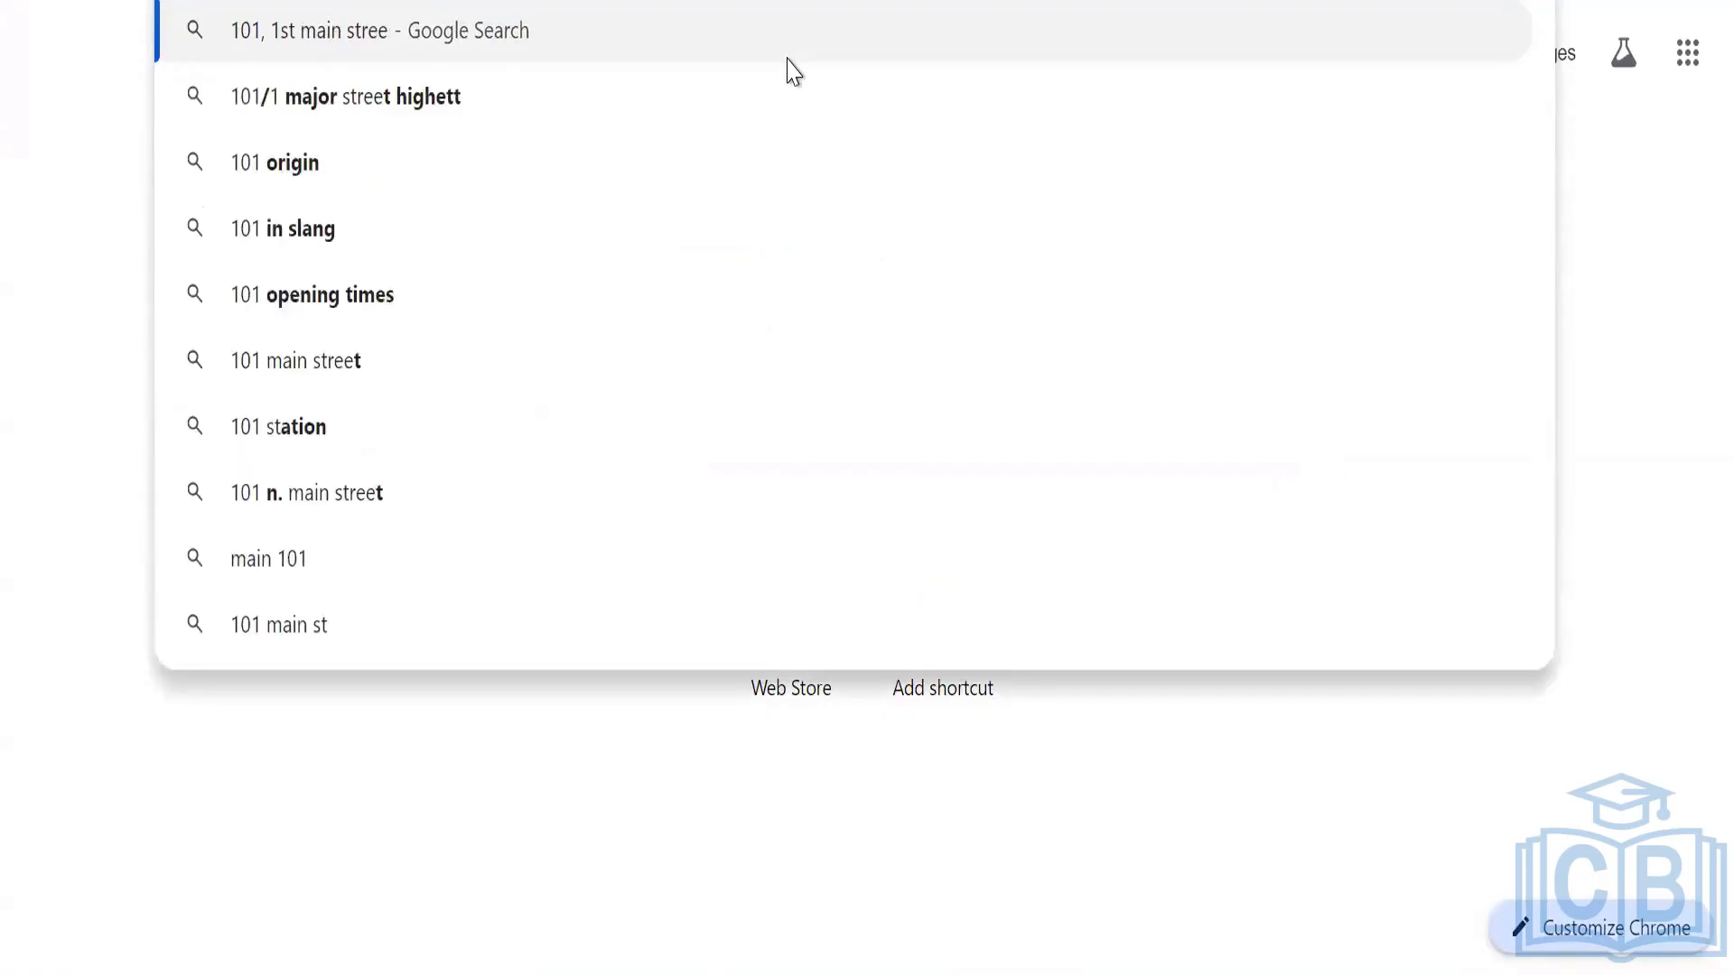
pyautogui.write('t,')
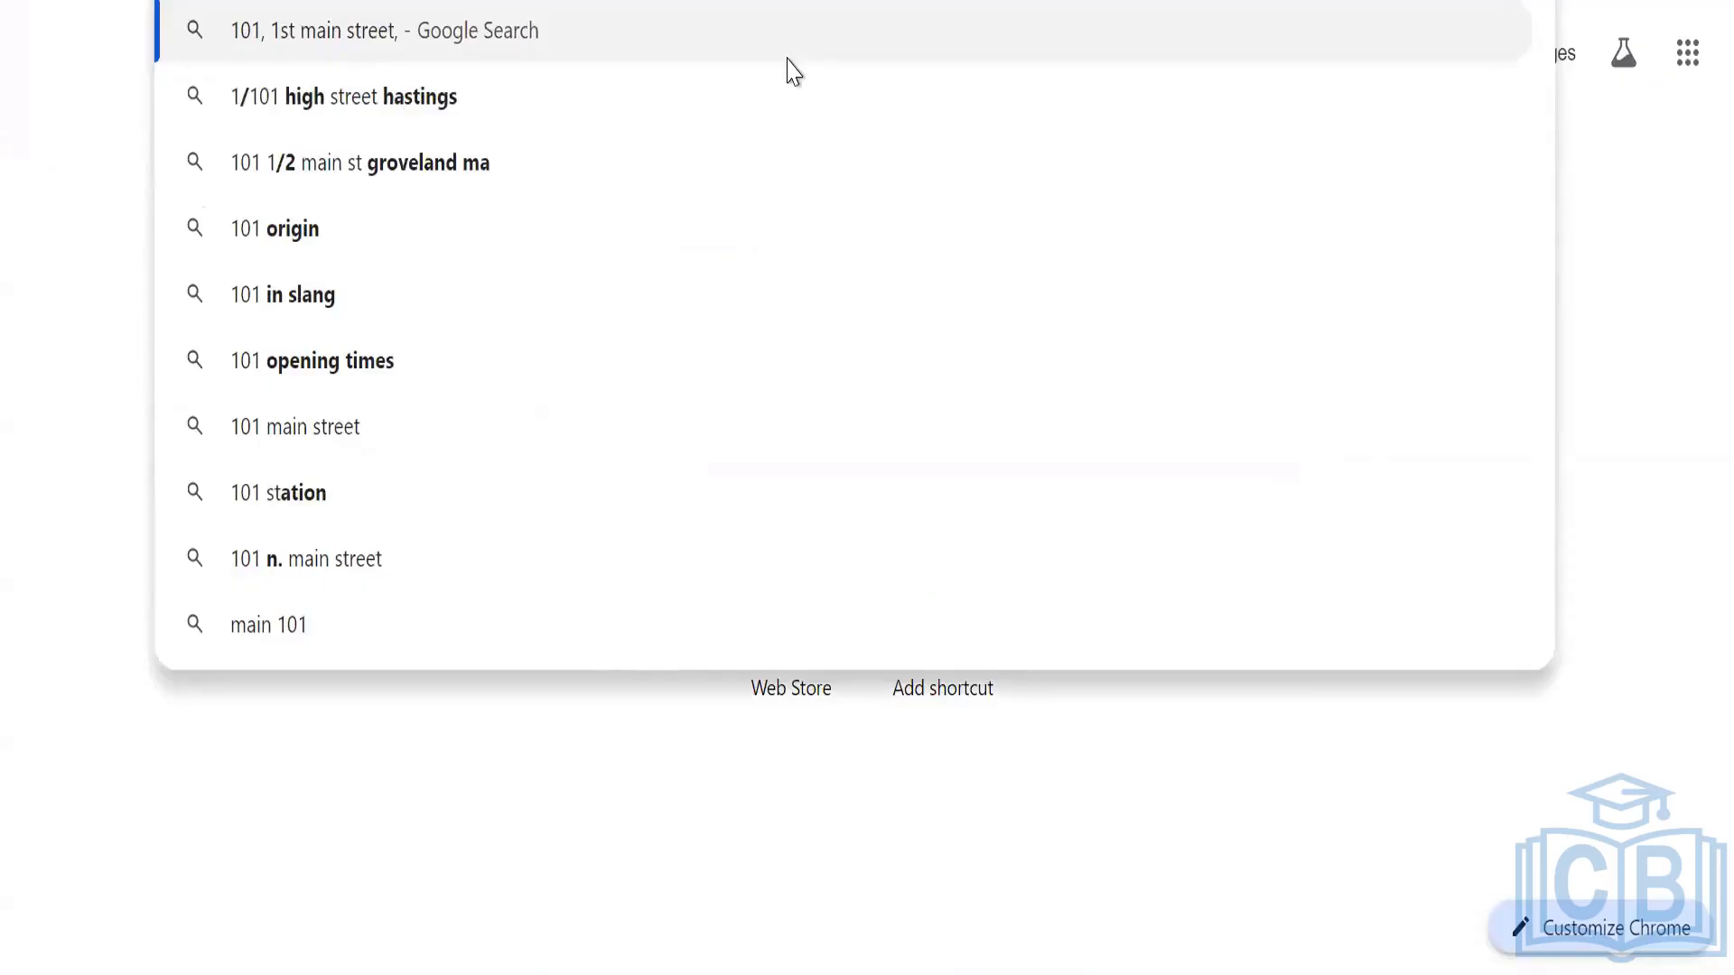
pyautogui.write(' XYZ Roa')
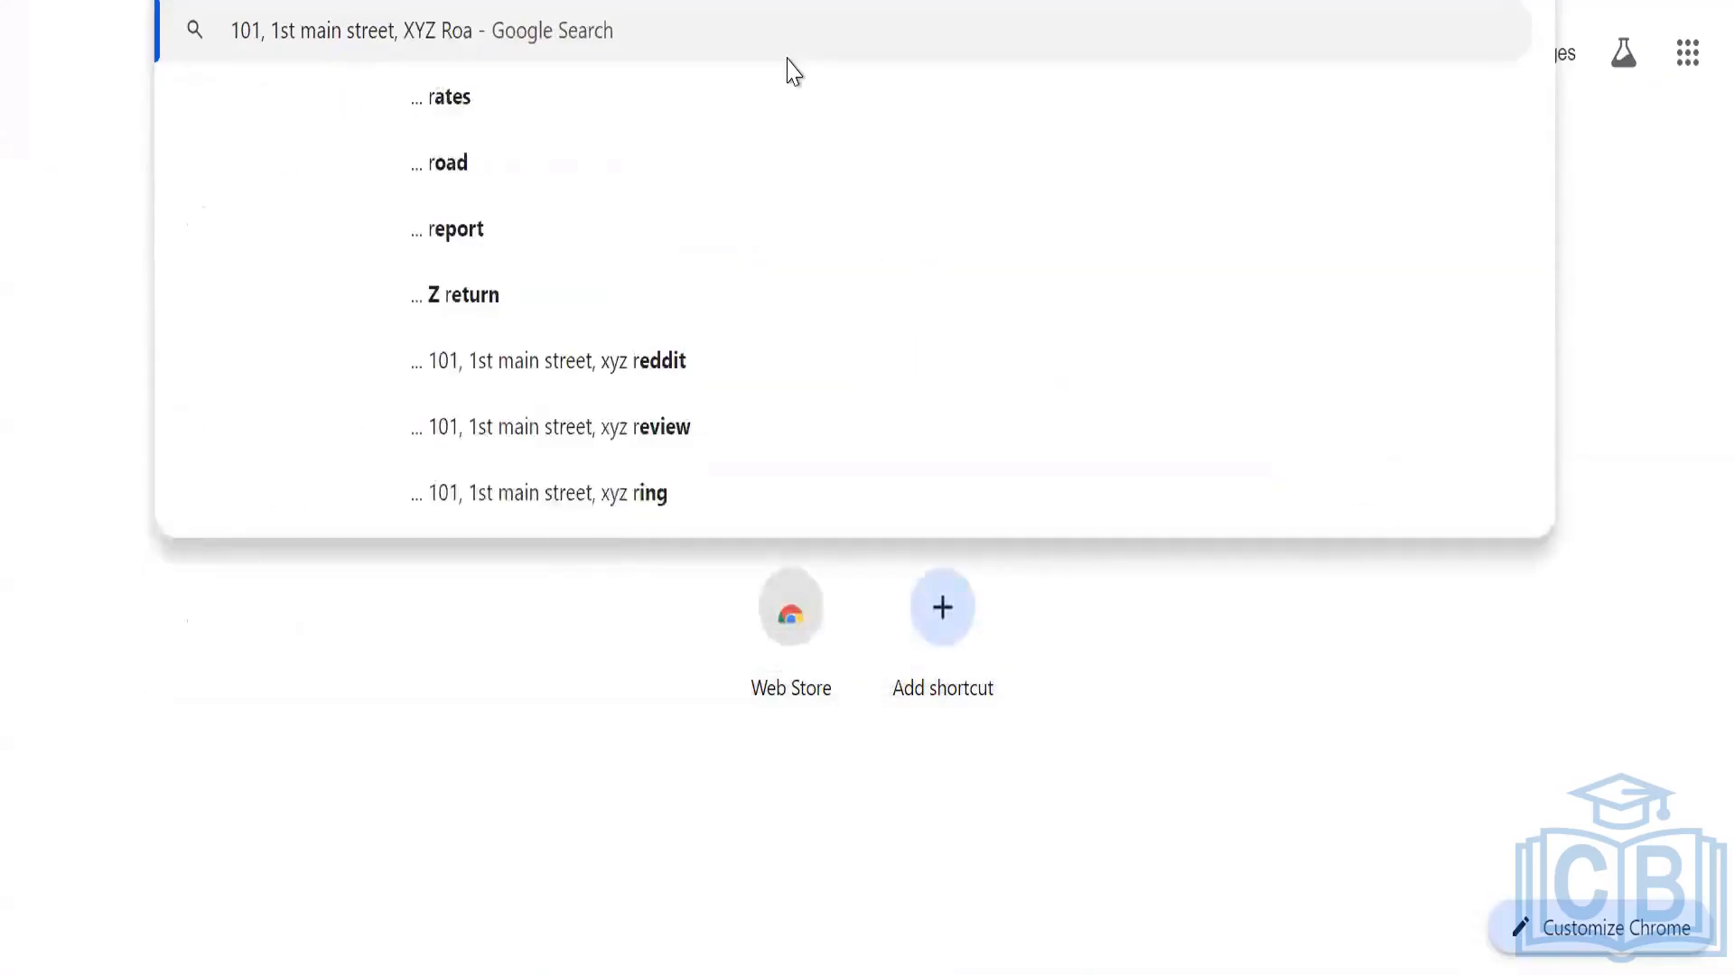
pyautogui.write('d.')
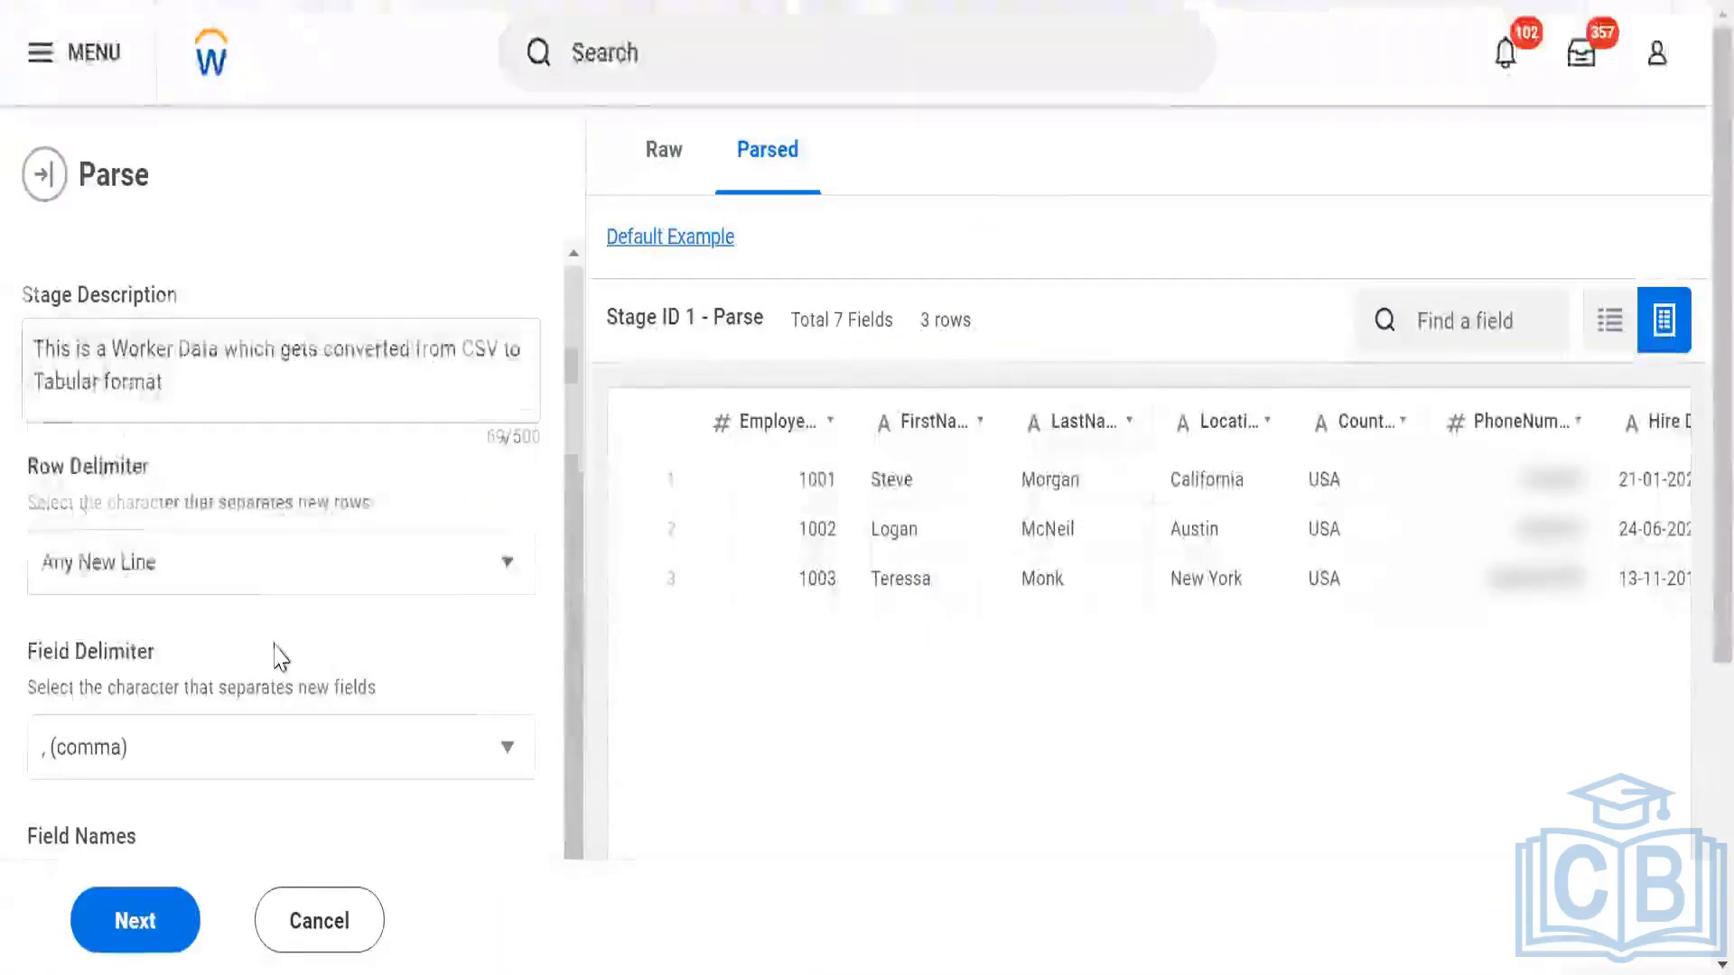
# - Return to the Parse settings in Workday and examine the Escape Character options, glancing at the custom report columns
pyautogui.scroll(-3, 278, 658)
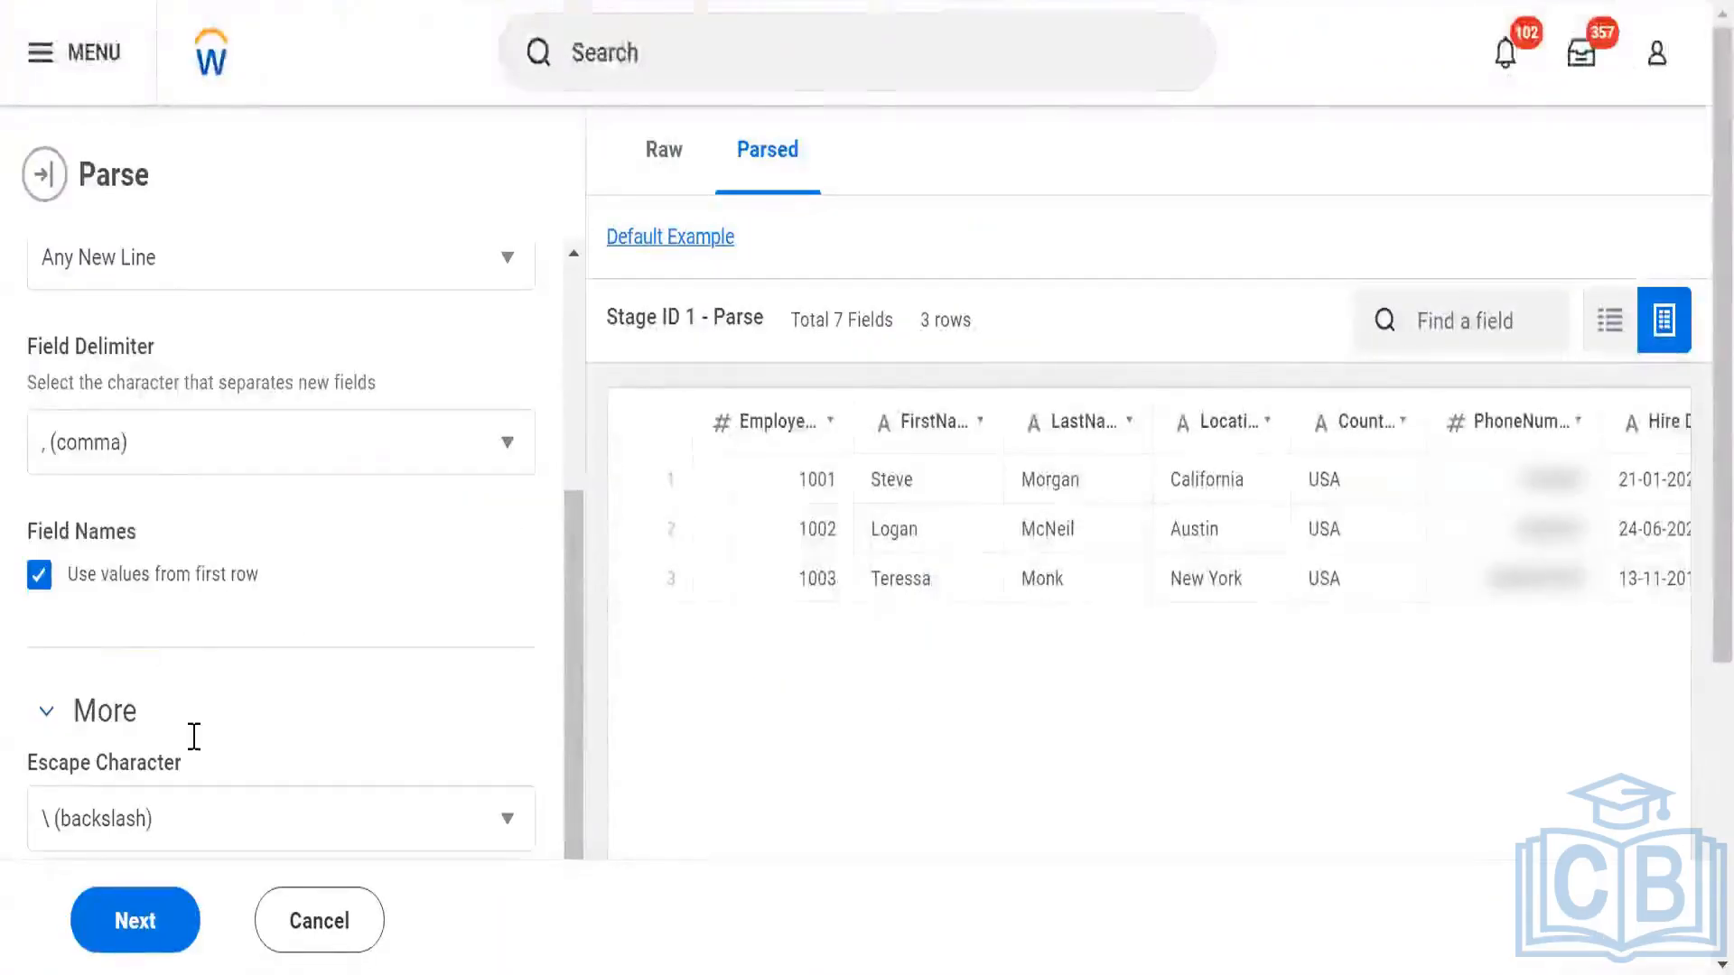
pyautogui.scroll(-5, 194, 736)
pyautogui.click(135, 371)
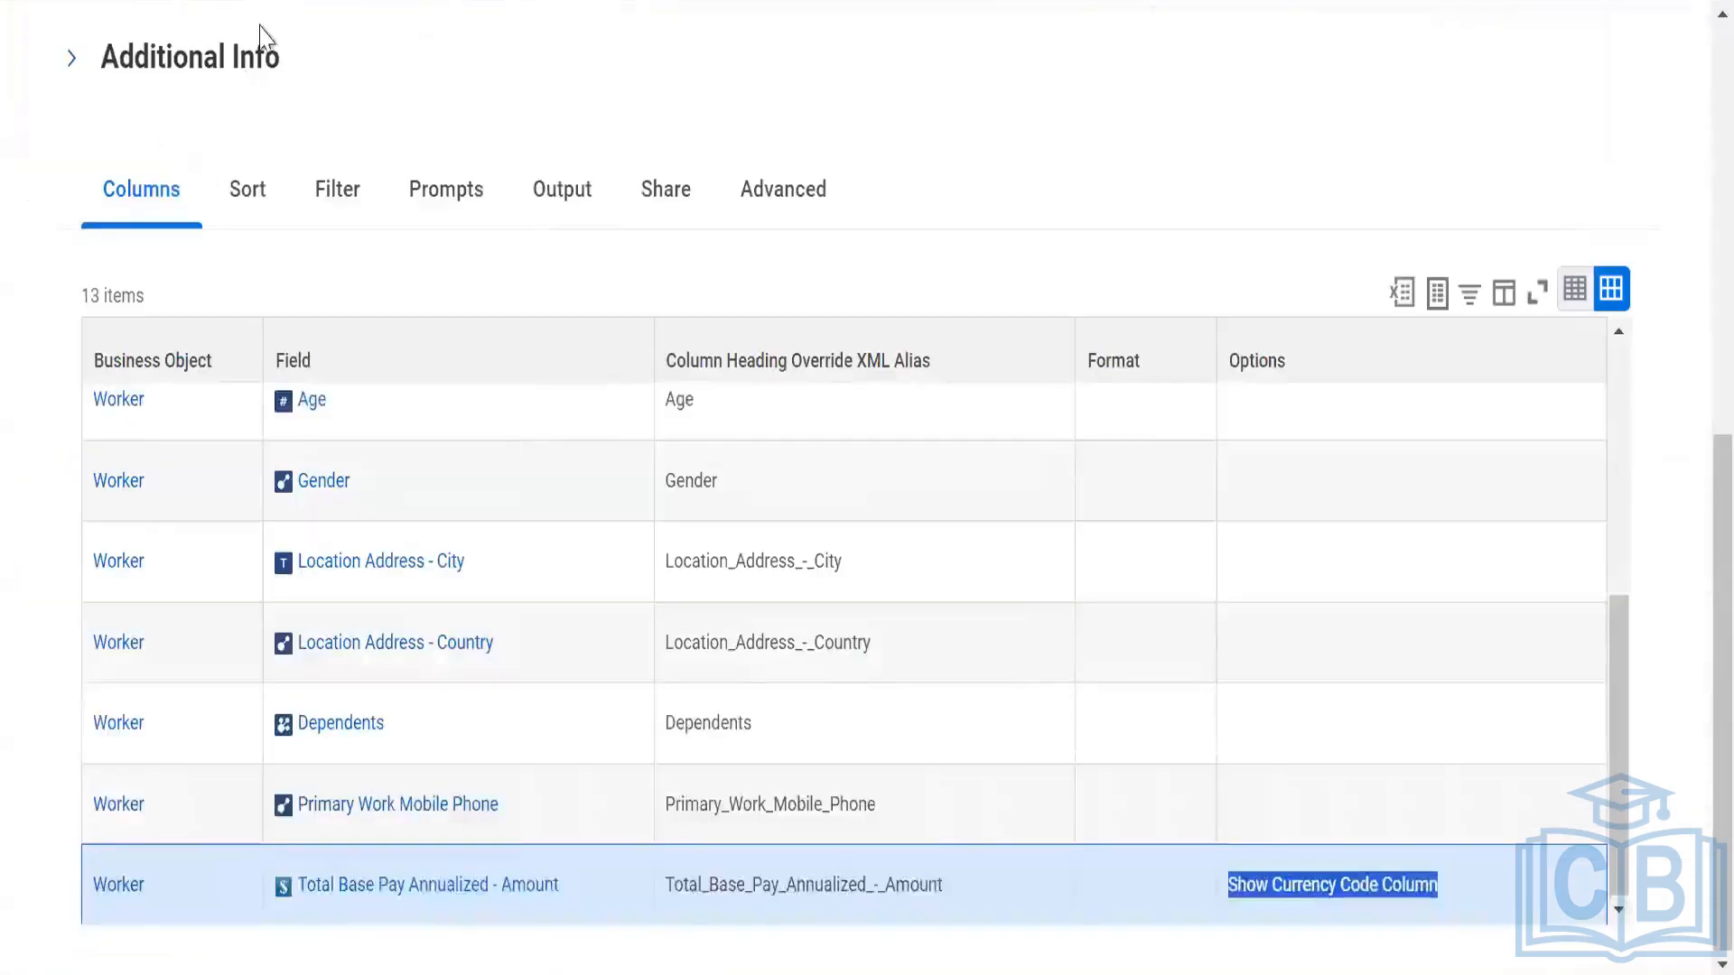
pyautogui.scroll(5, 263, 30)
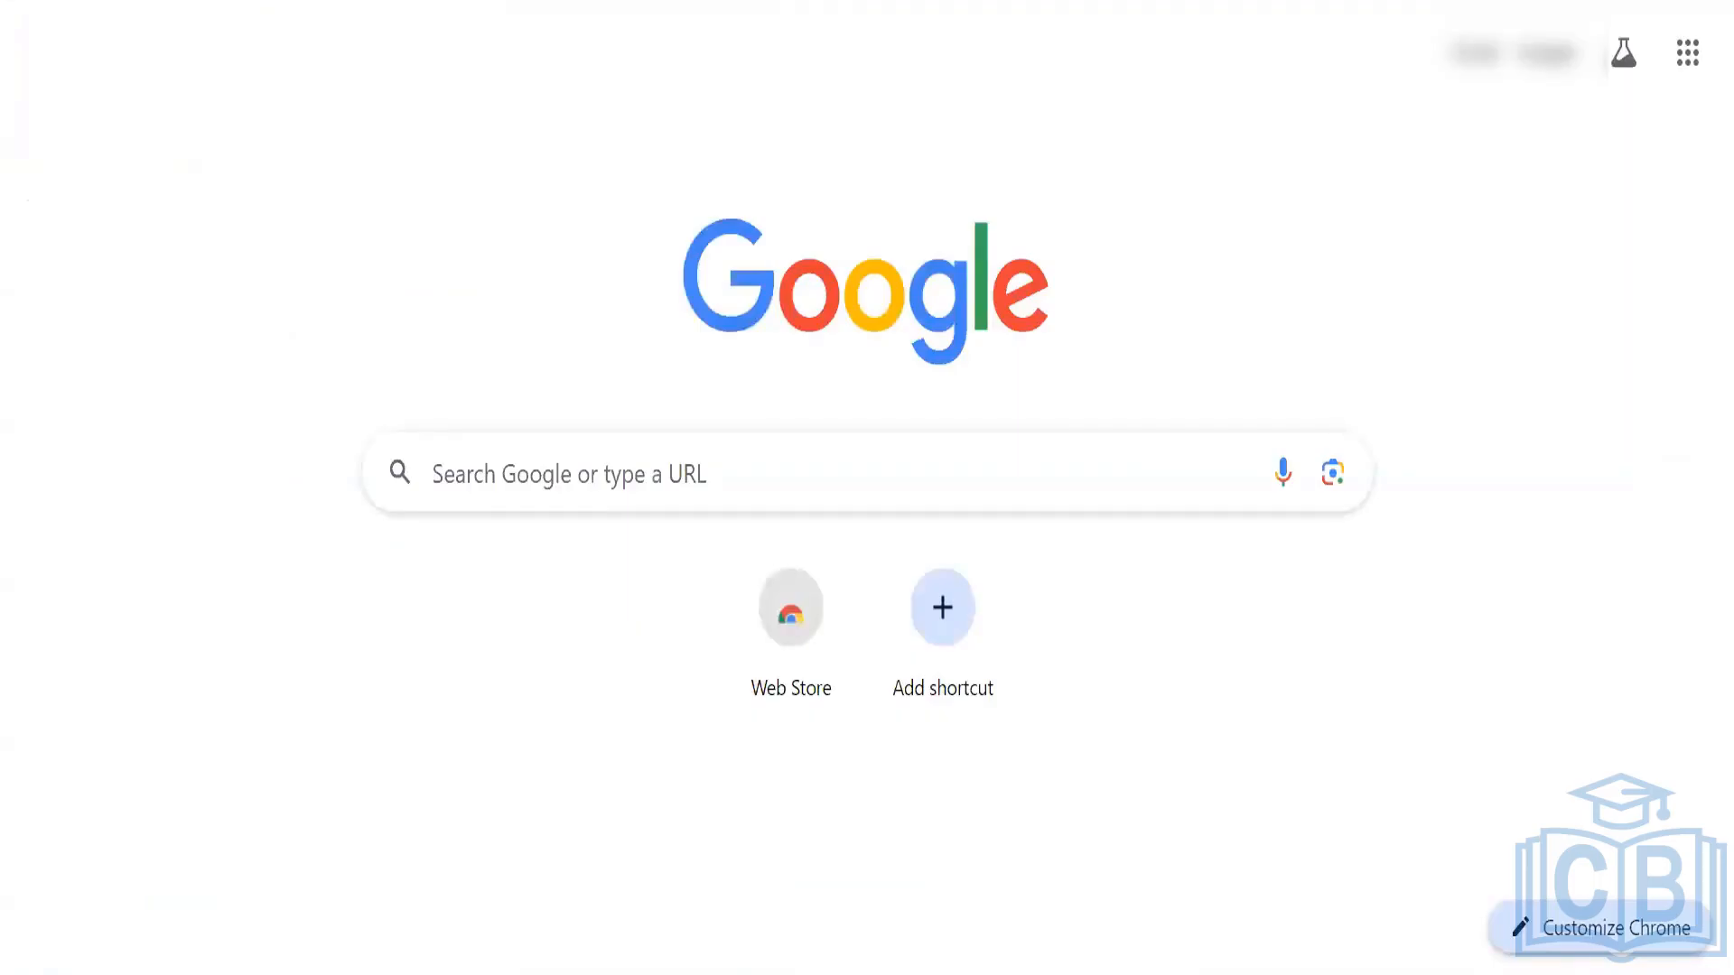
# - In the blank browser tab, enclose the sample address in backslashes, replacing its final period with the closing backslash
pyautogui.write('\\101, 1st main street, XYZ Road.')
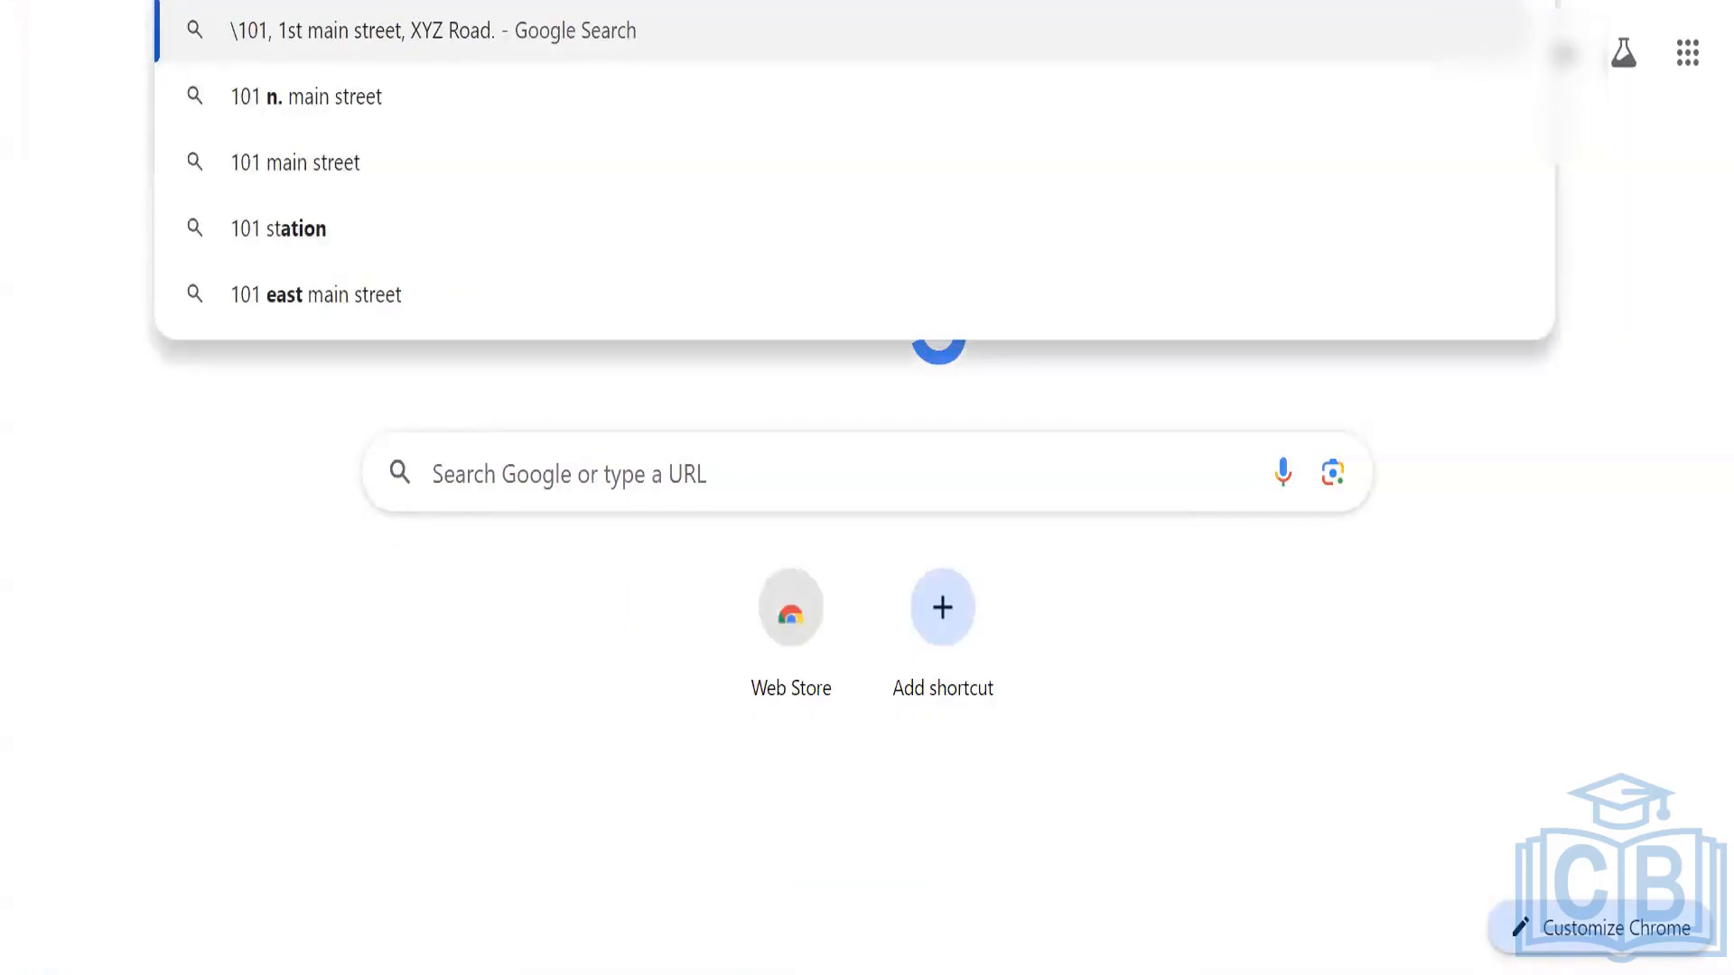
pyautogui.press('BackSpace')
pyautogui.write('\\')
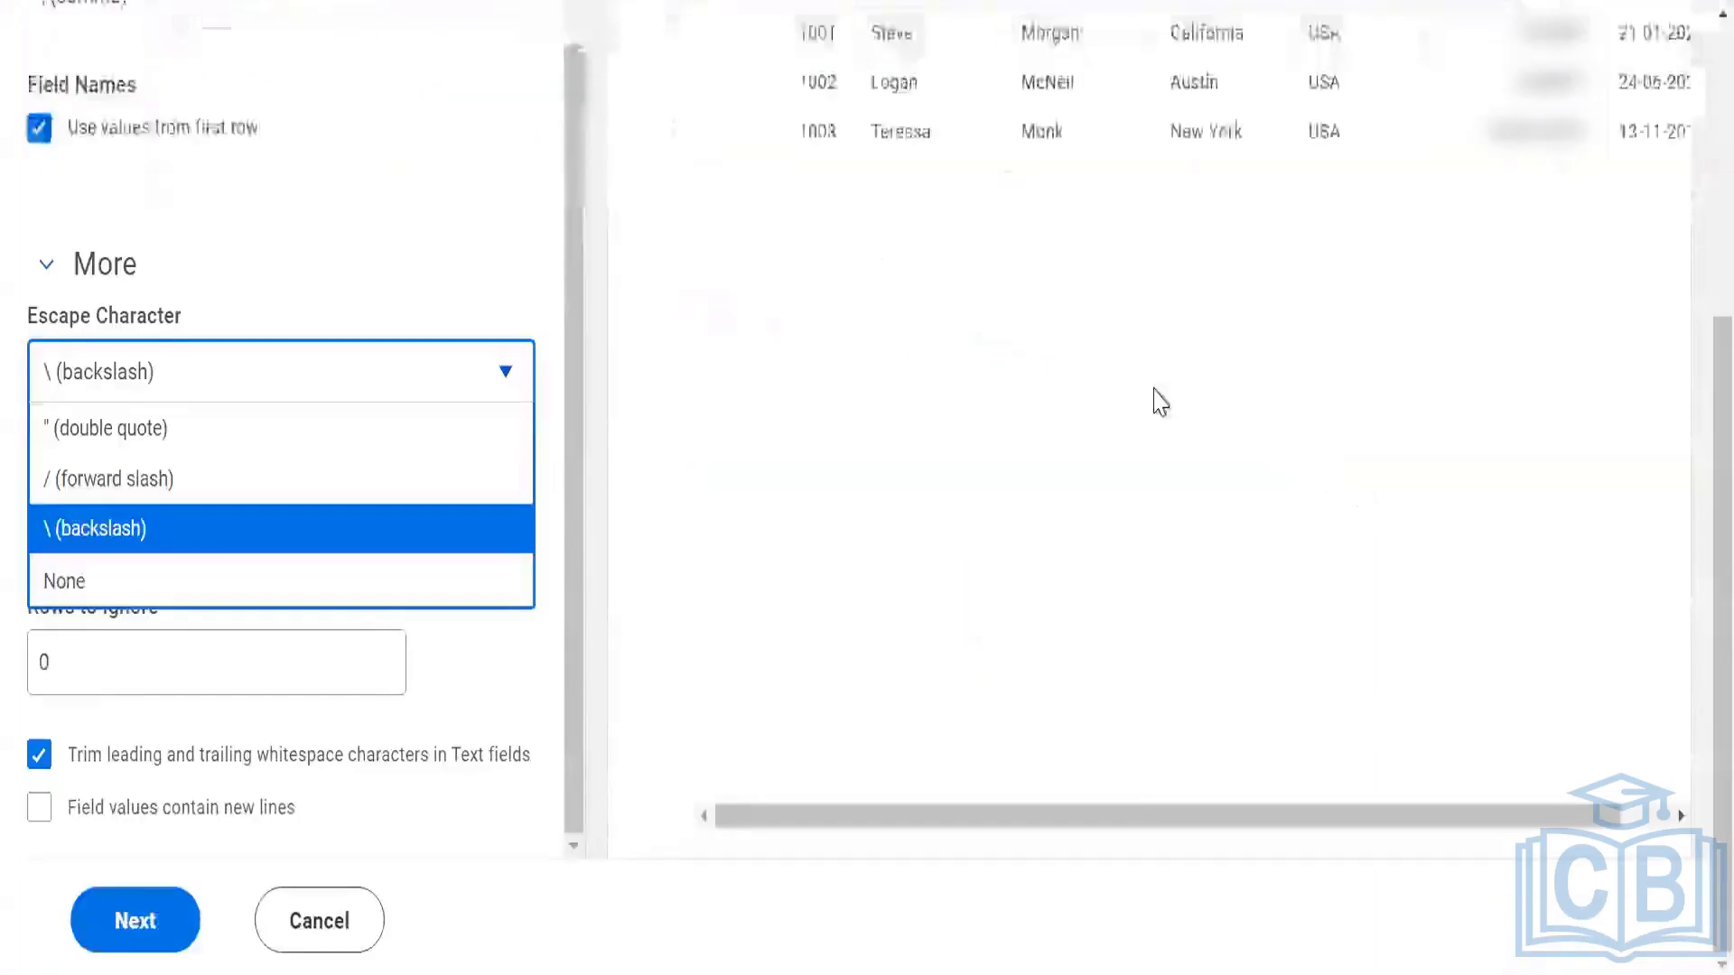
# - Keep backslash as the Escape Character, open the Quote Character options, and write the sample value "Male" in double quotes in the blank browser tab
pyautogui.scroll(5, 1145, 650)
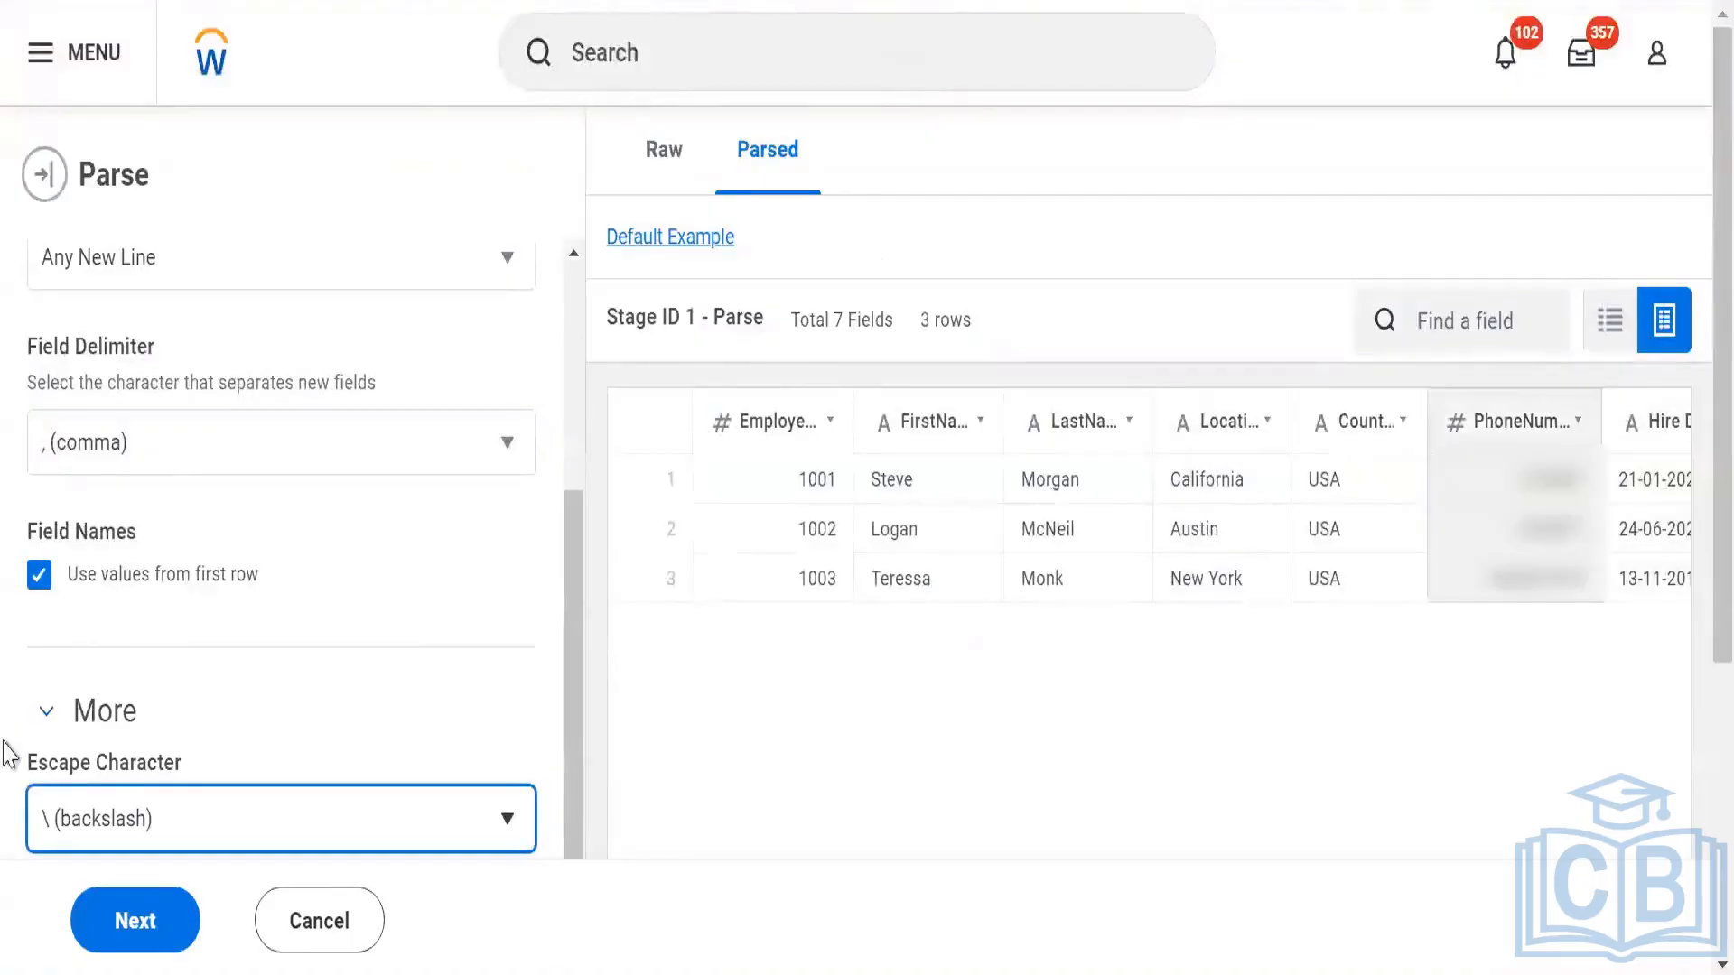
pyautogui.scroll(-4, 99, 664)
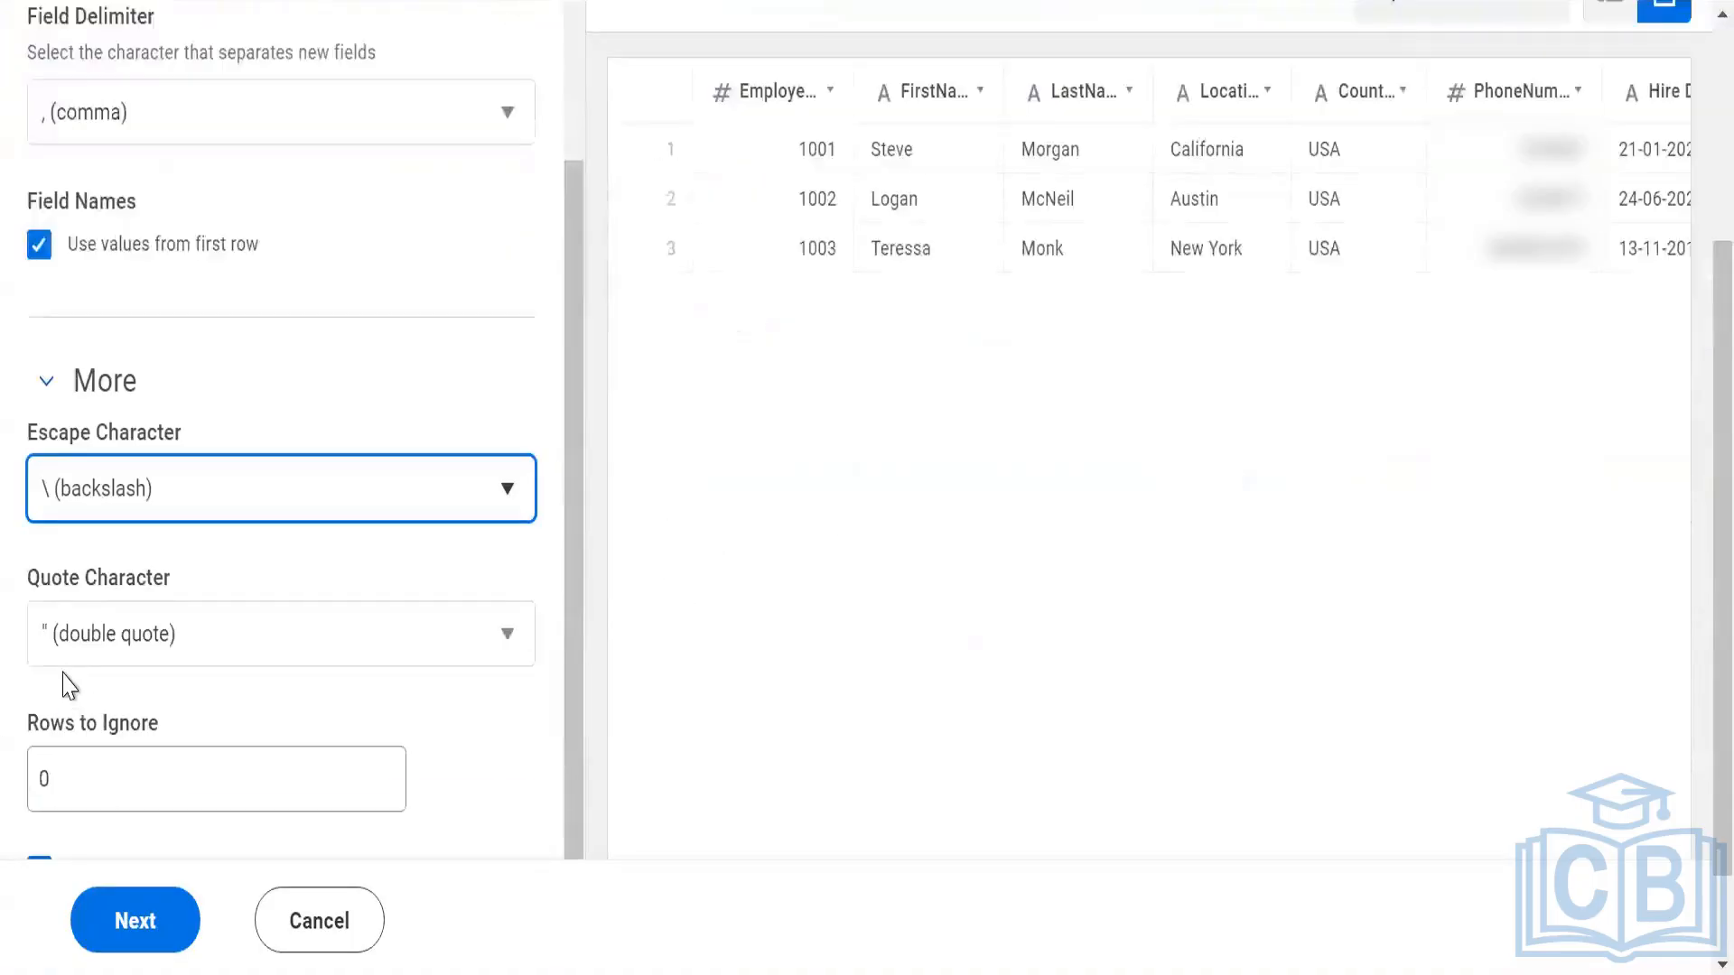
pyautogui.click(116, 614)
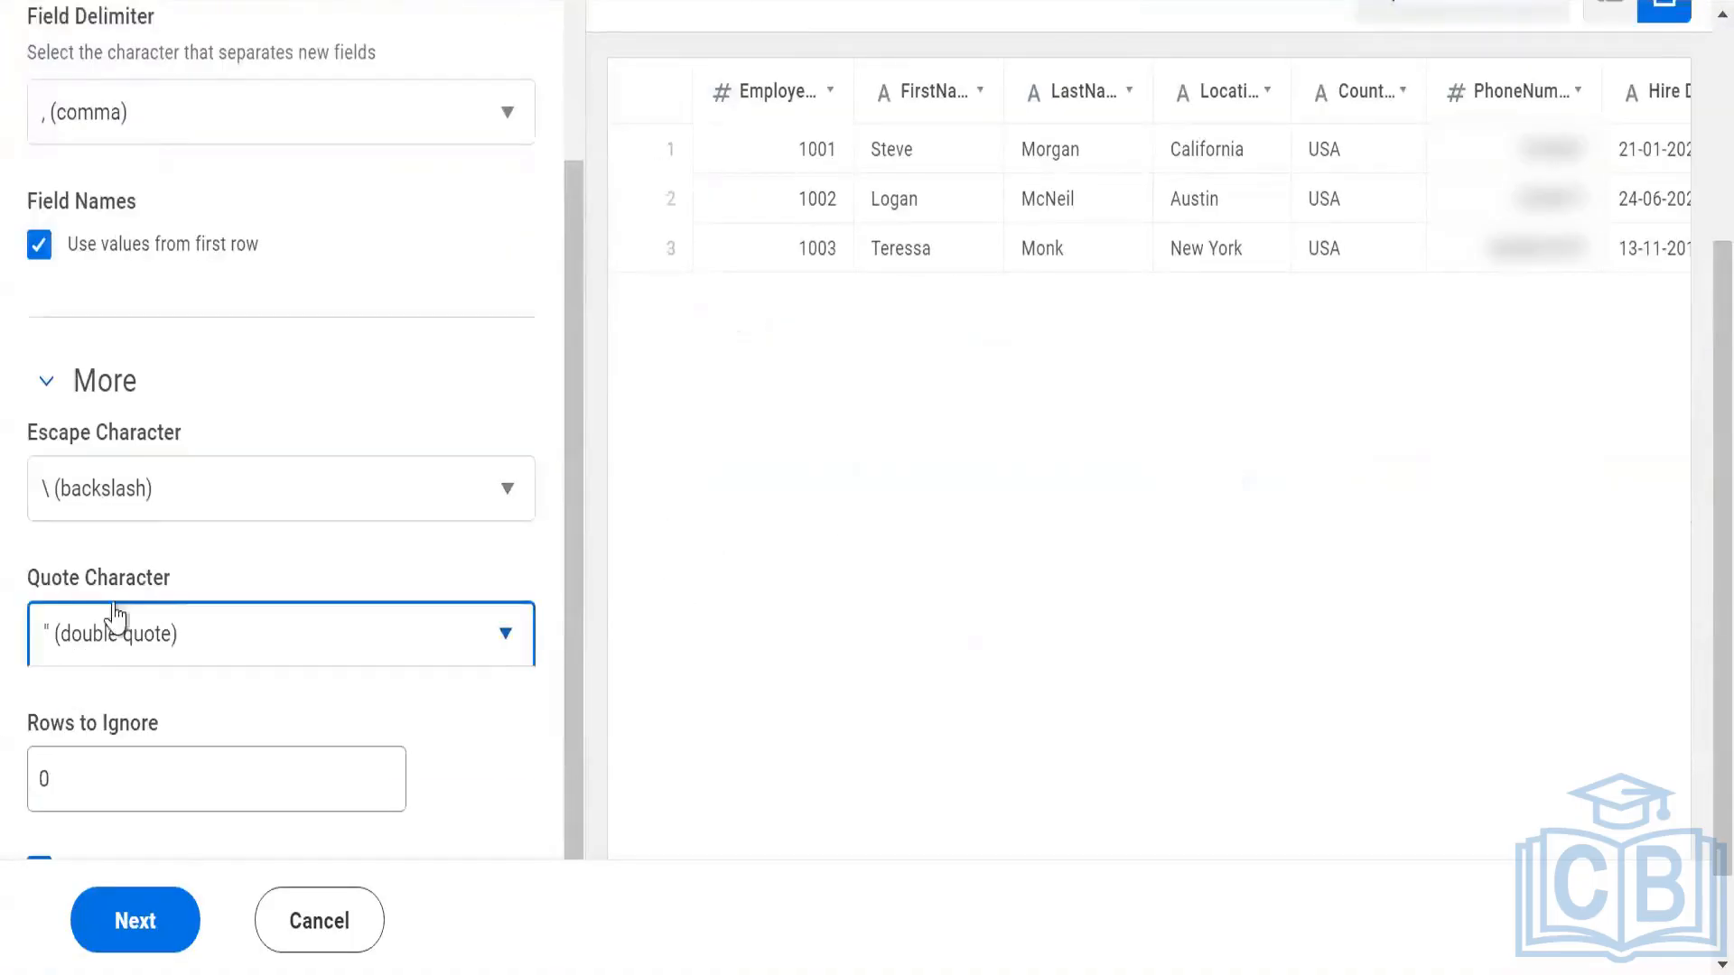
pyautogui.scroll(-2, 115, 580)
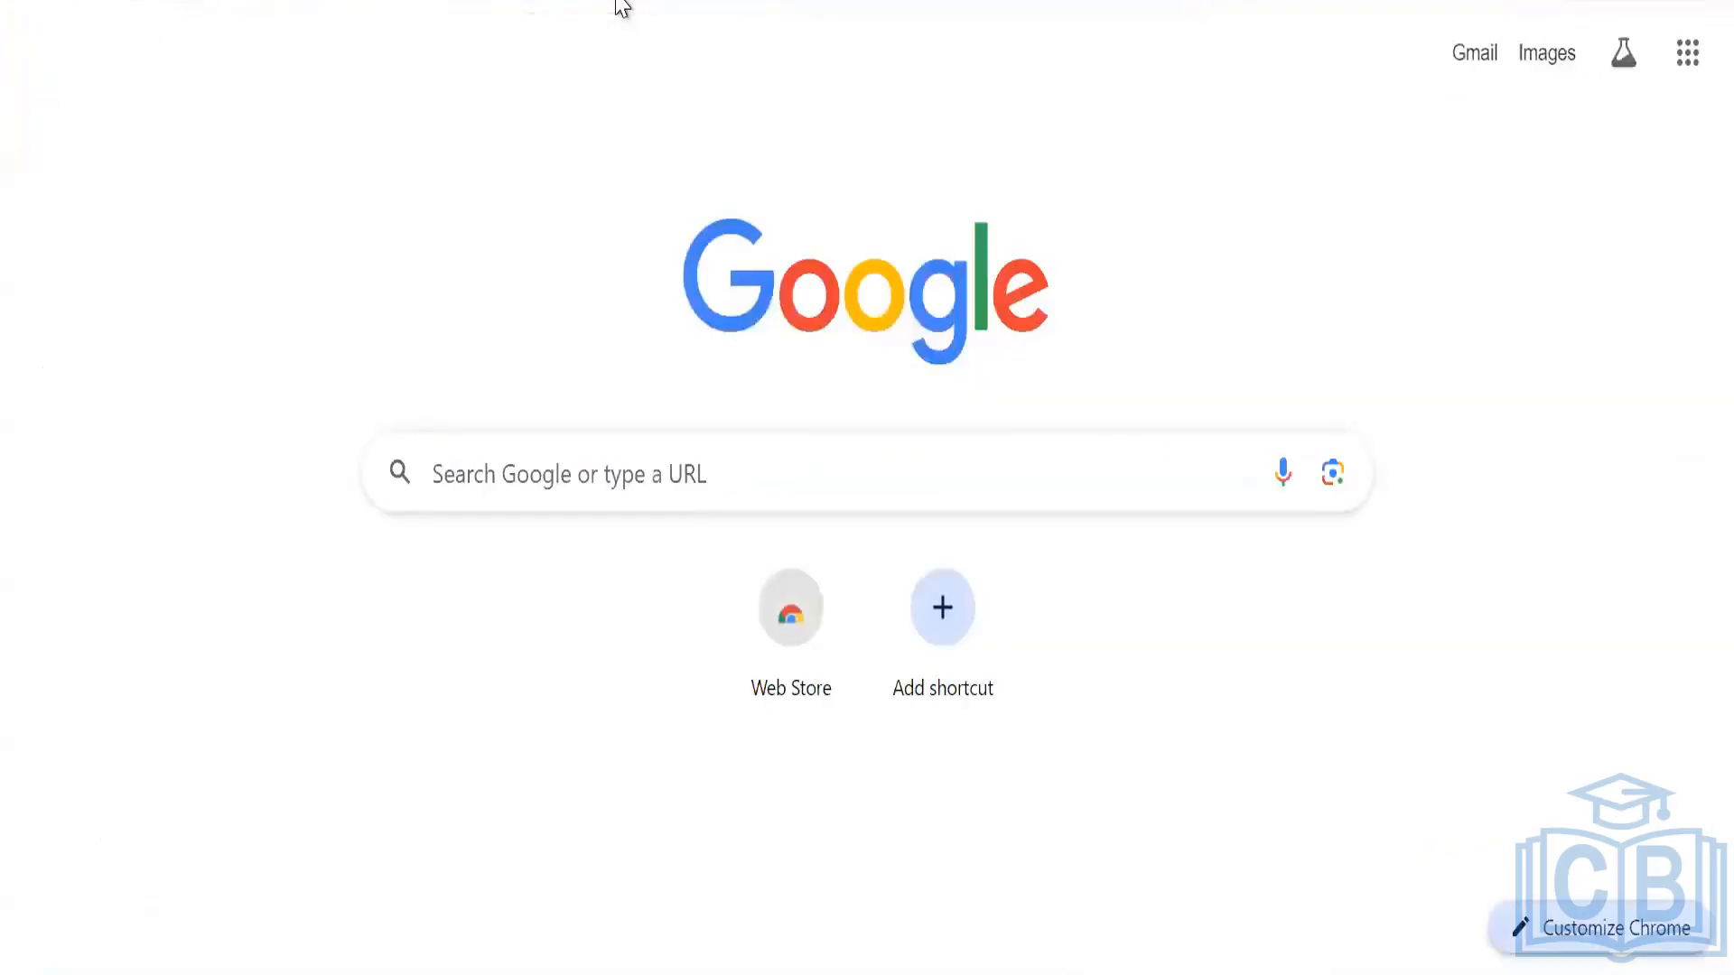
pyautogui.write('"Ma')
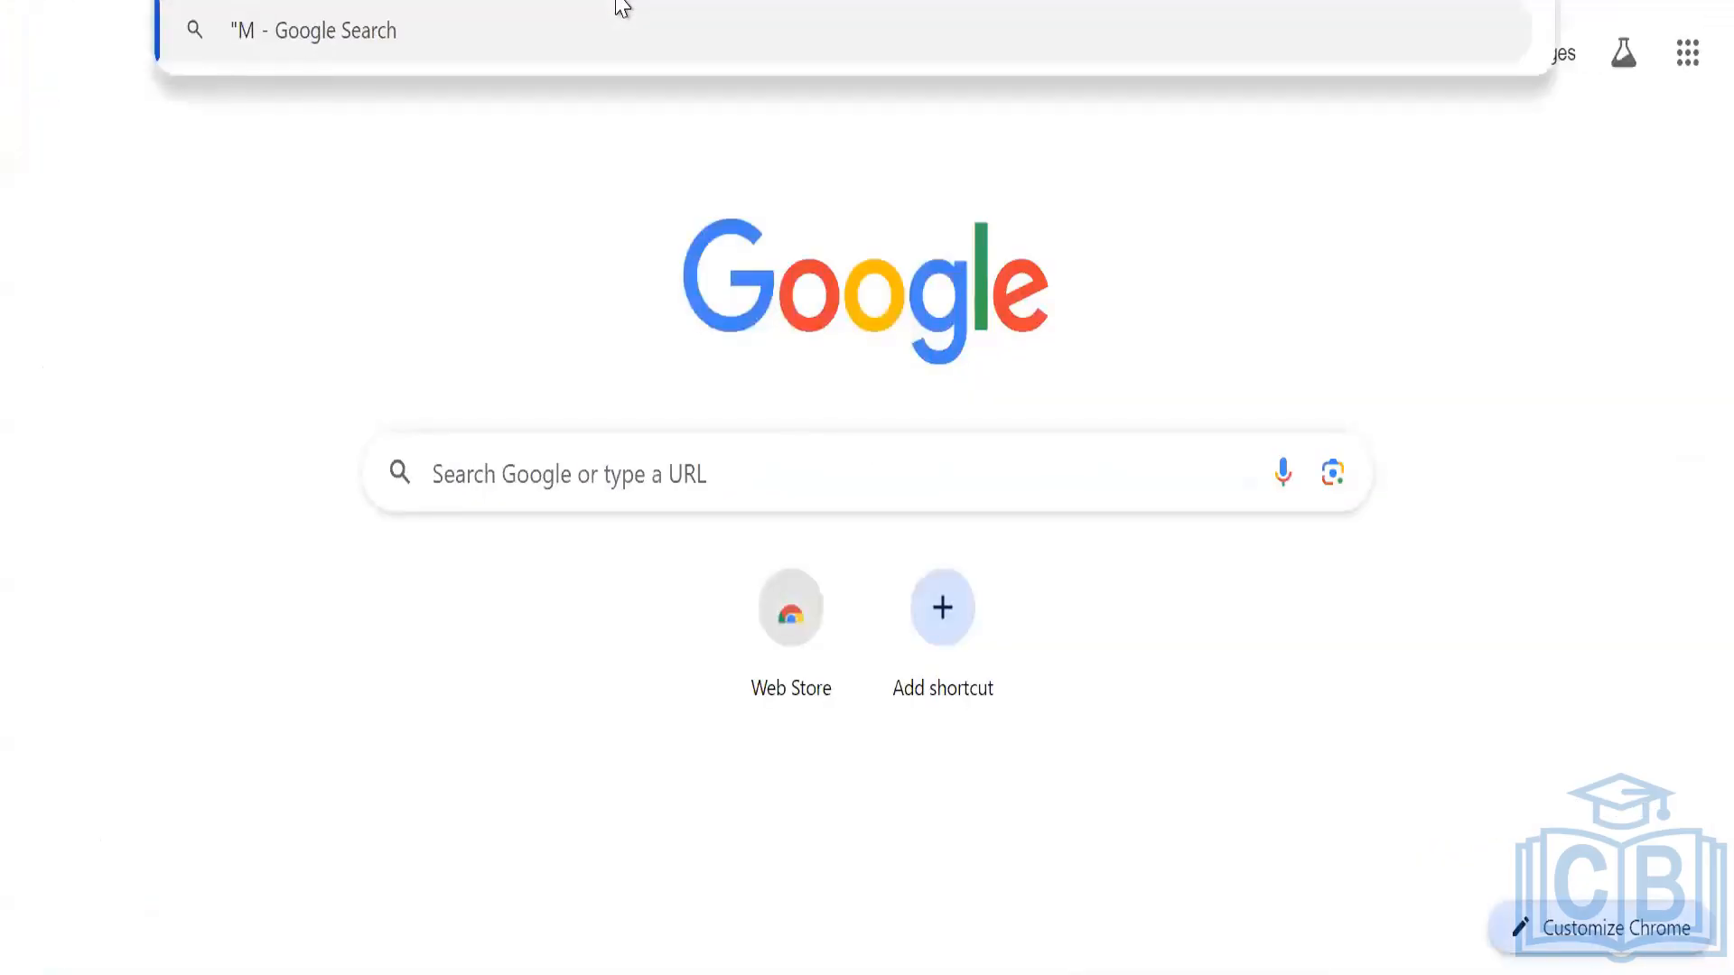
pyautogui.write('le"')
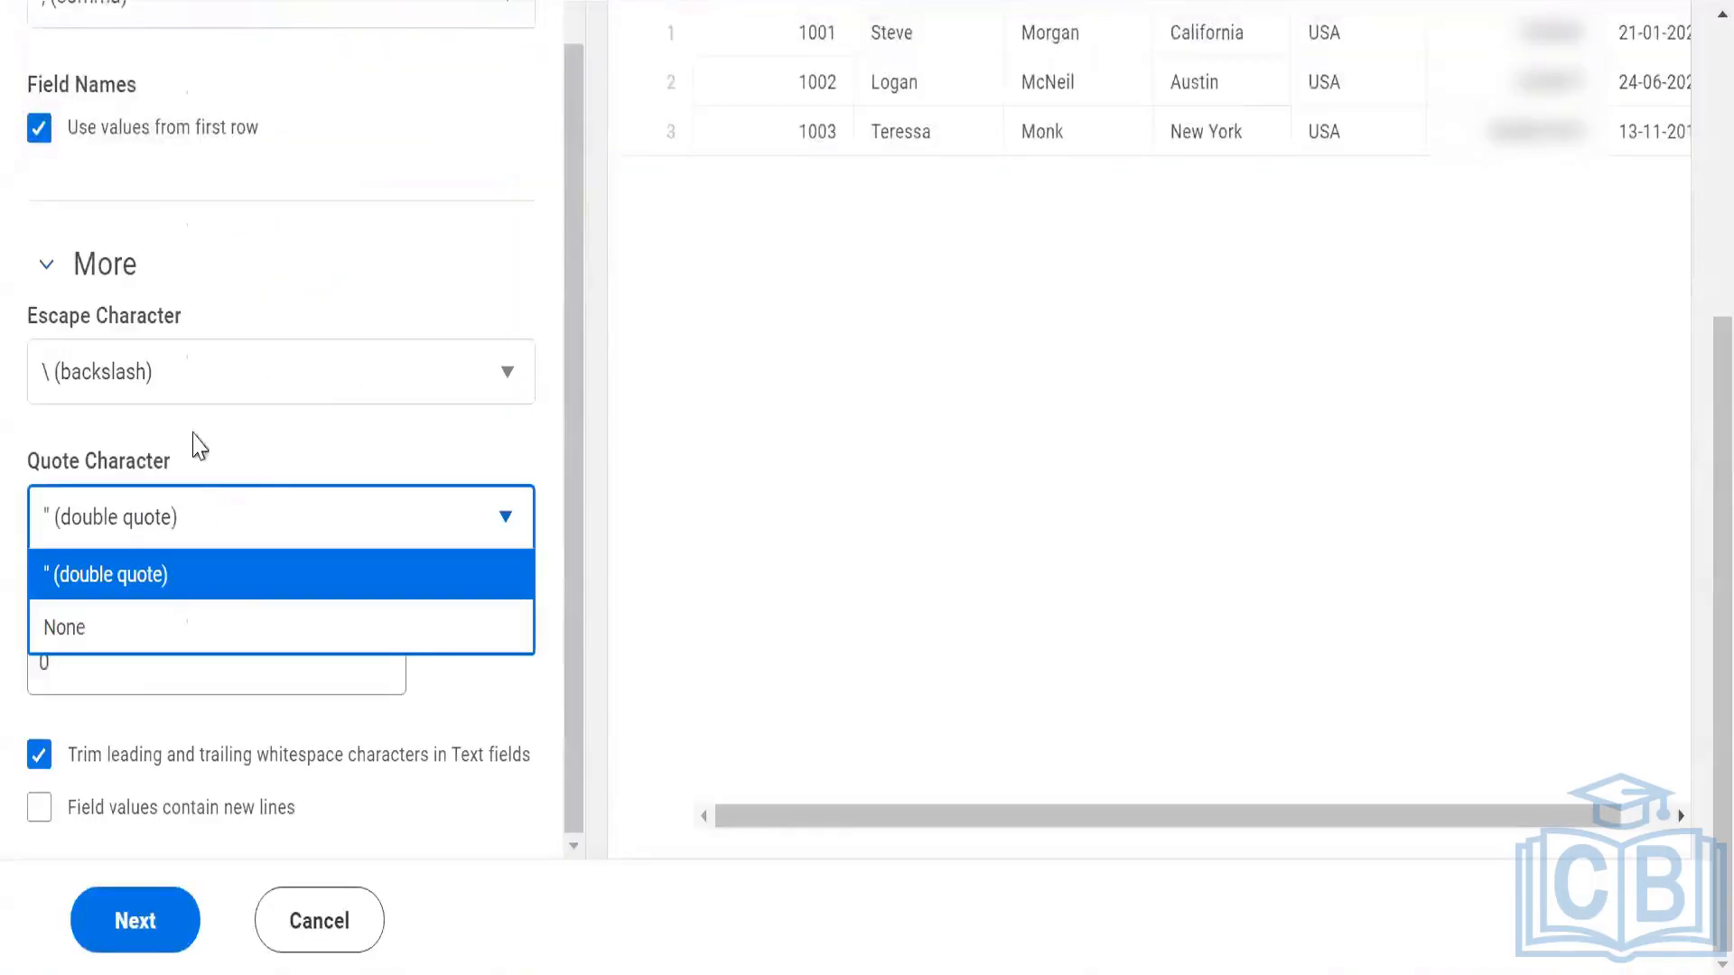
# - Recheck the Quote Character options in the Parse settings and keep double quote
pyautogui.click(193, 436)
pyautogui.click(148, 519)
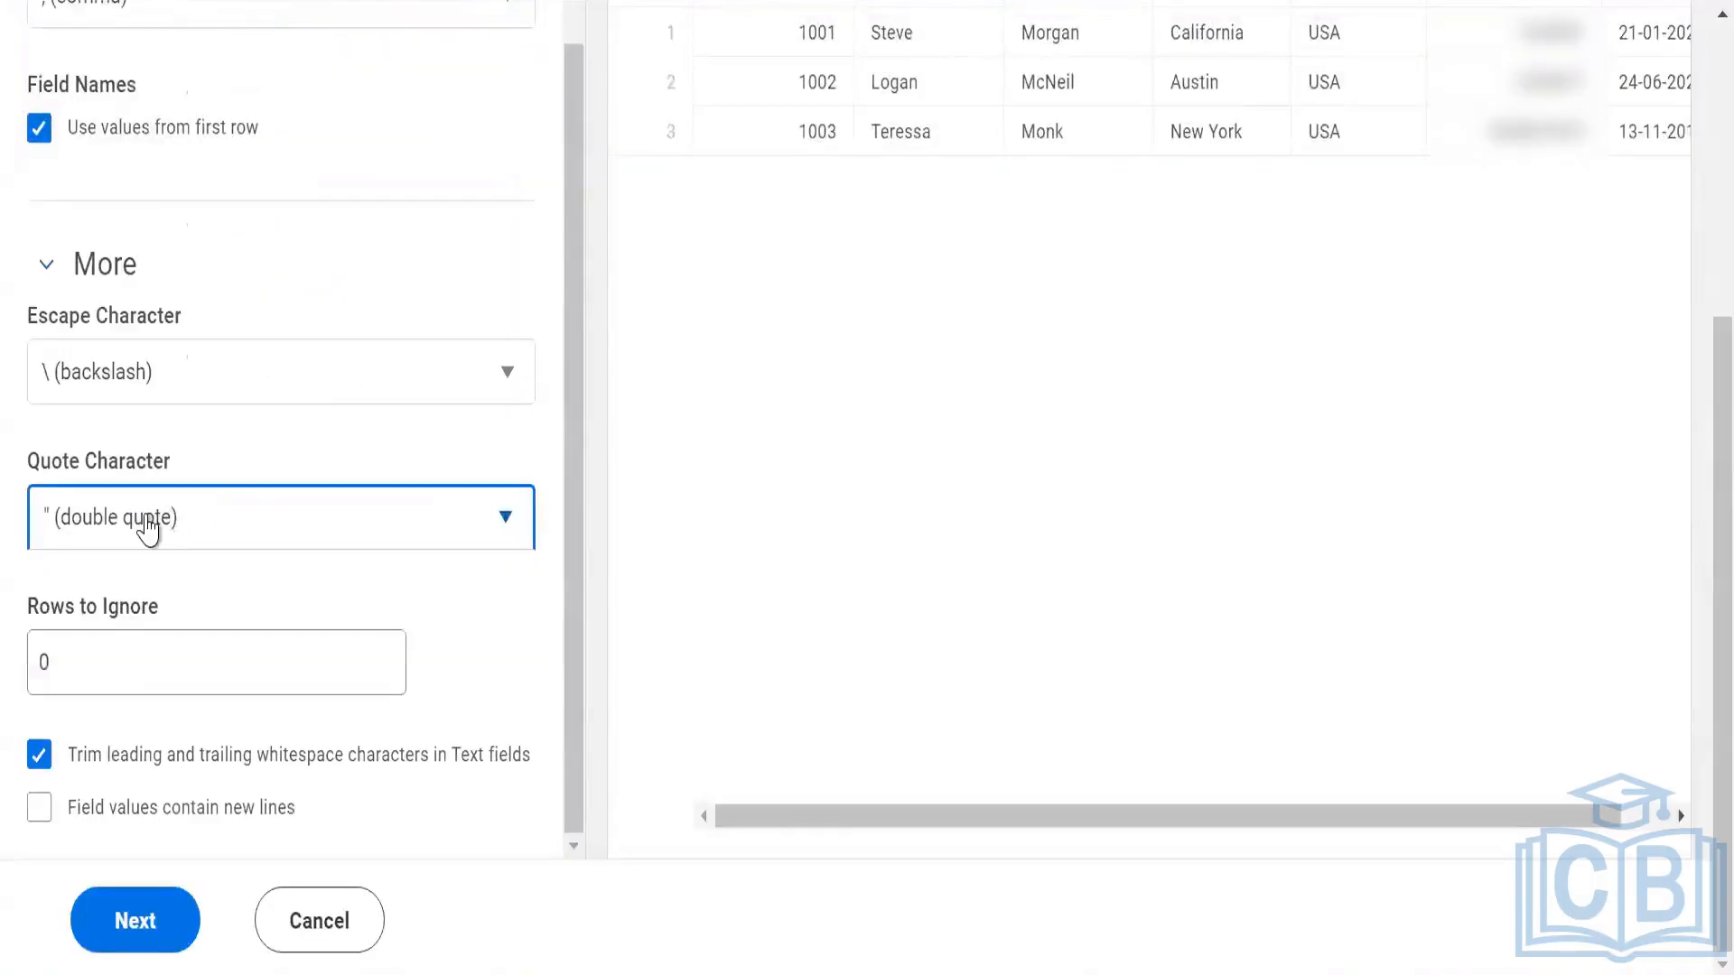
pyautogui.click(126, 507)
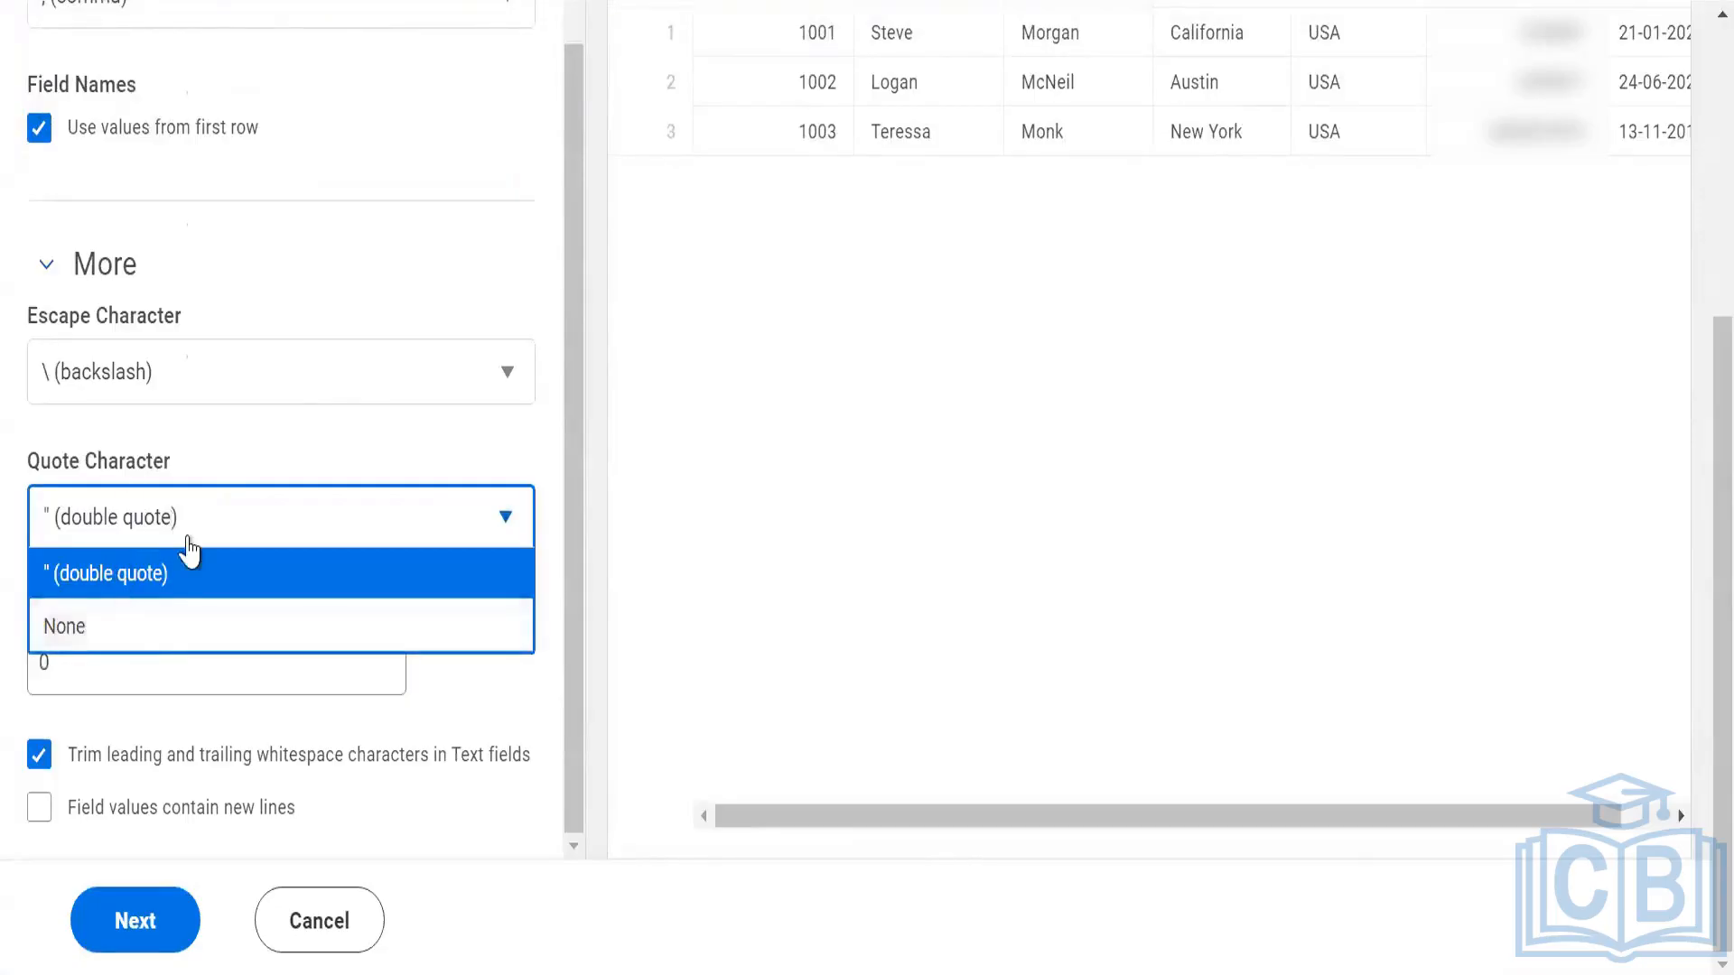
pyautogui.click(231, 438)
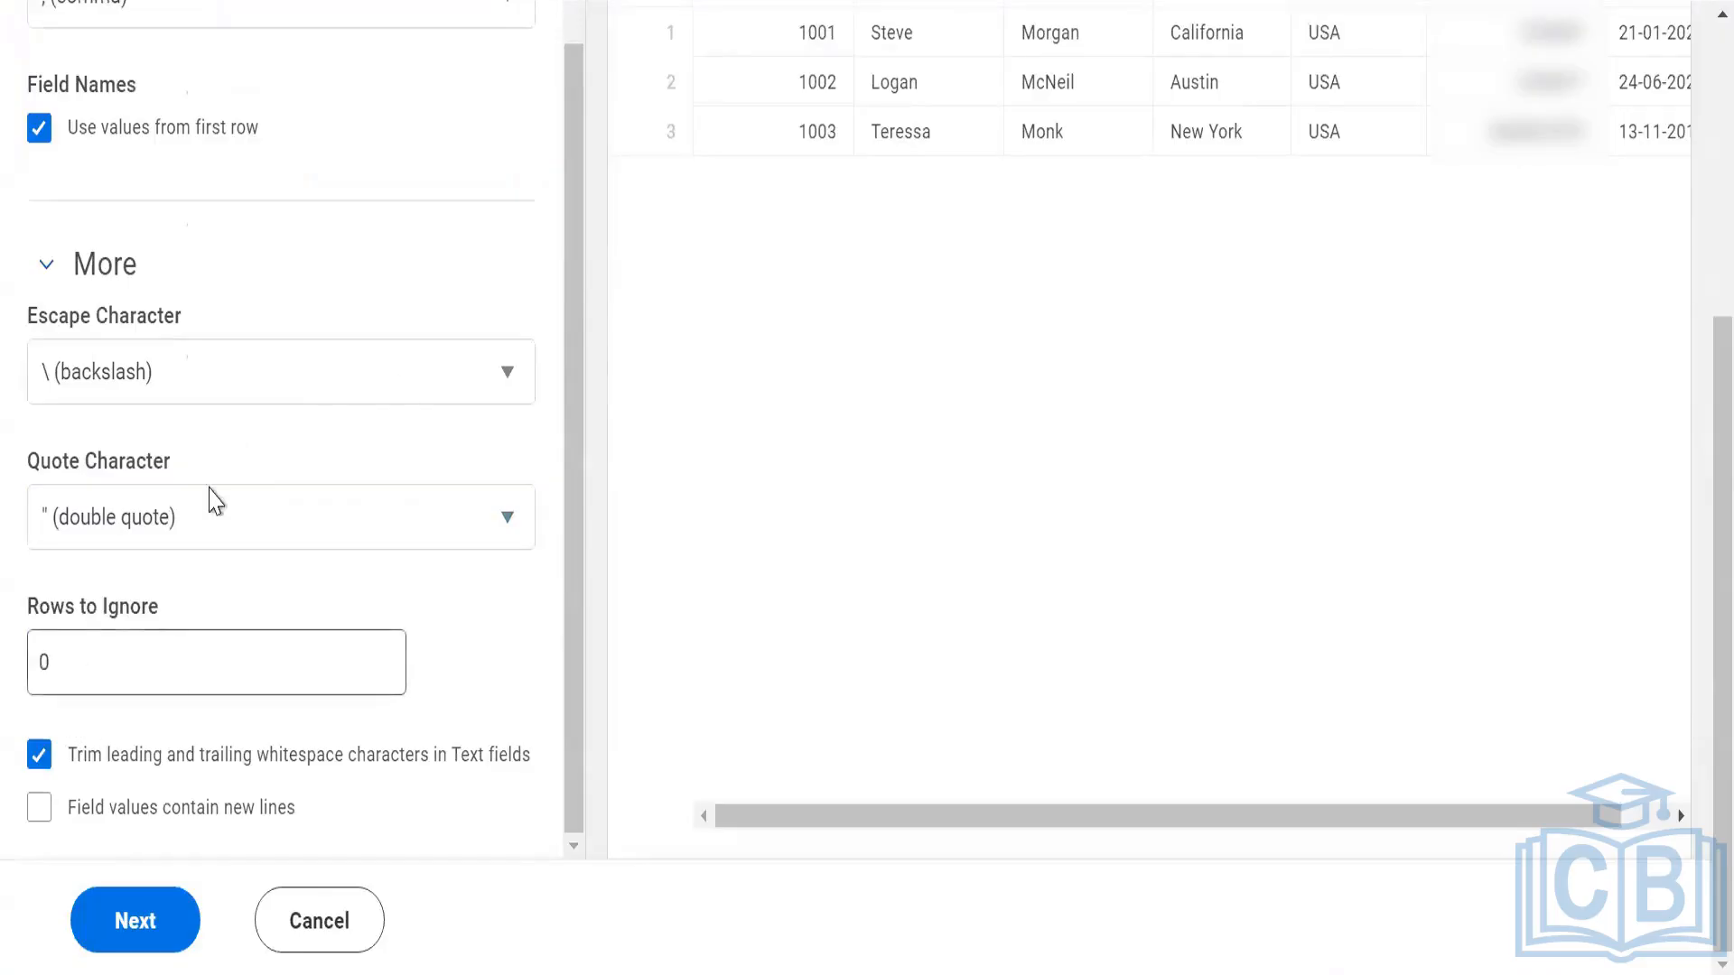
# - Review the Parse settings and examine the comma-separated worker rows in the raw preview
pyautogui.scroll(5, 271, 452)
pyautogui.scroll(-5, 233, 465)
pyautogui.scroll(5, 685, 243)
pyautogui.click(664, 180)
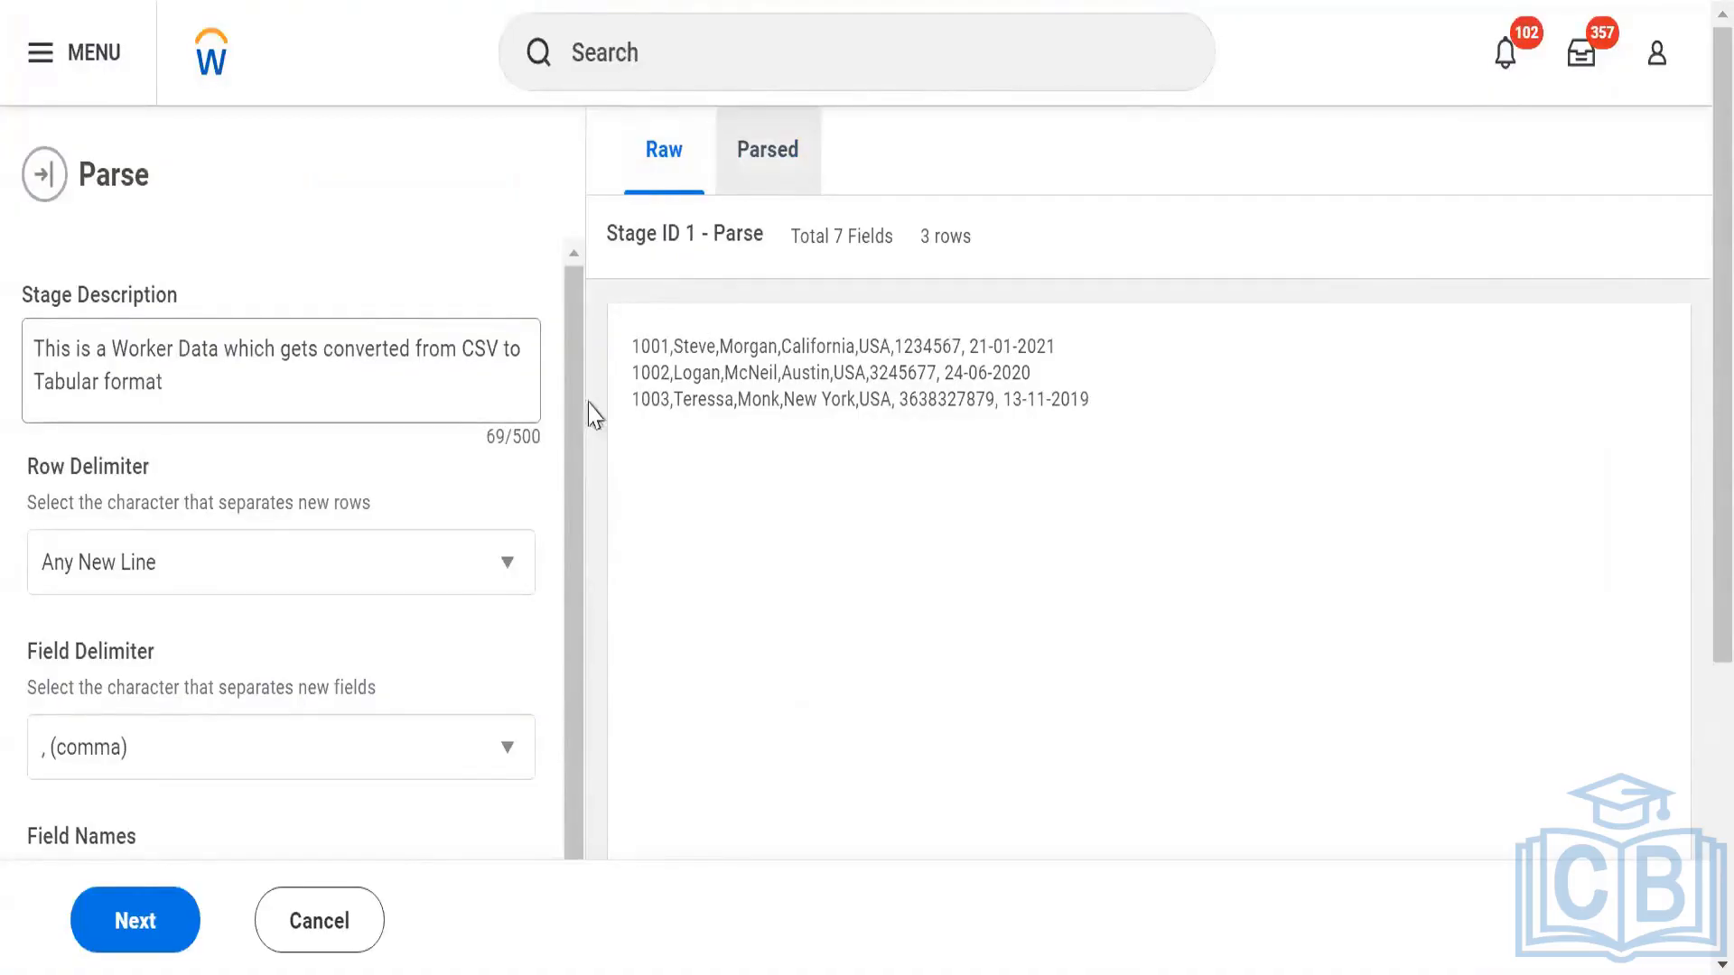
# - Set Rows to Ignore to 1 and check the raw and parsed data previews
pyautogui.scroll(-8, 561, 408)
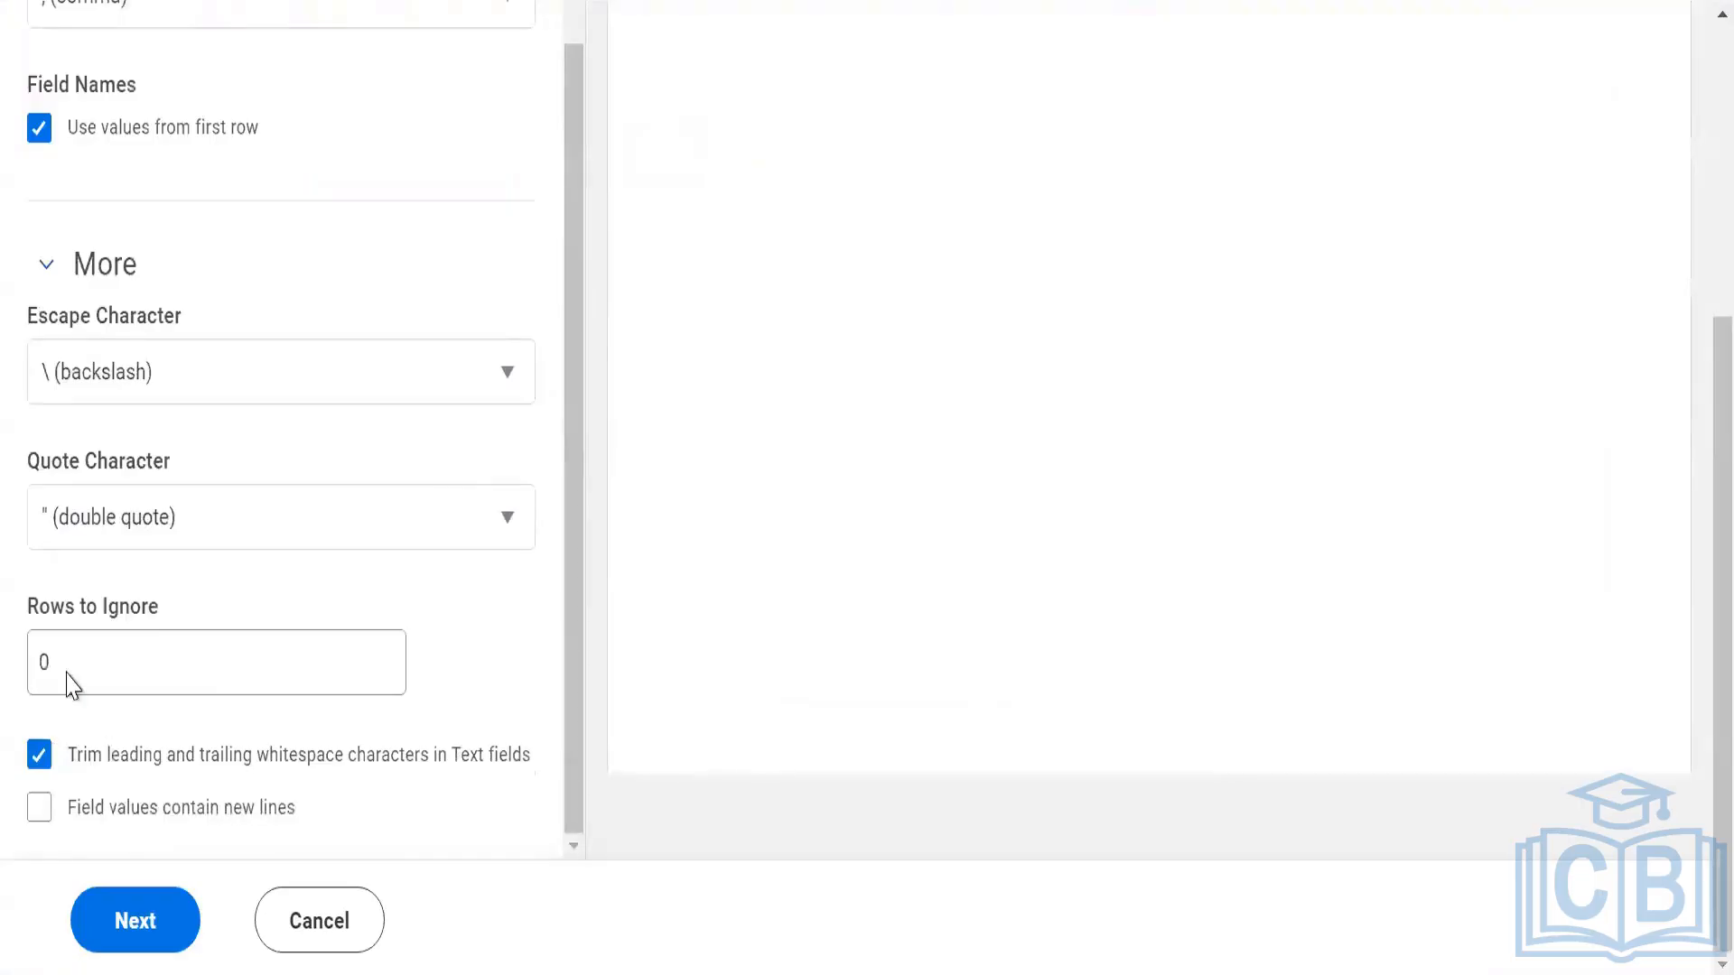
pyautogui.click(43, 668)
pyautogui.write('1')
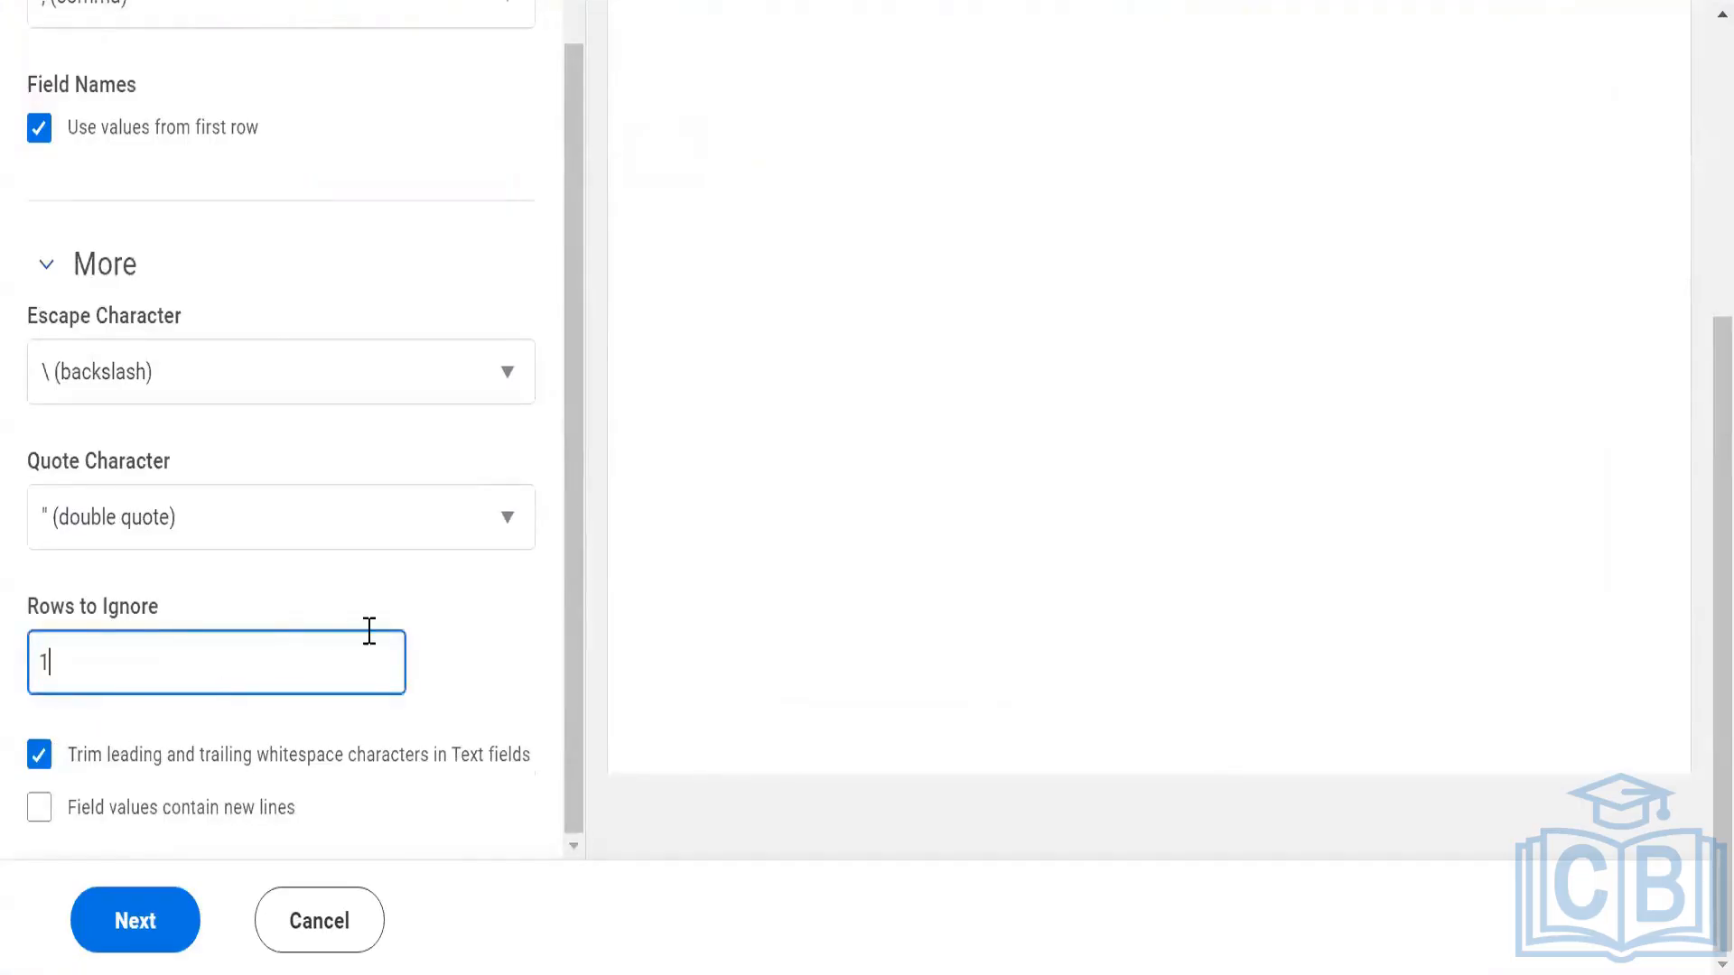
pyautogui.scroll(10, 804, 457)
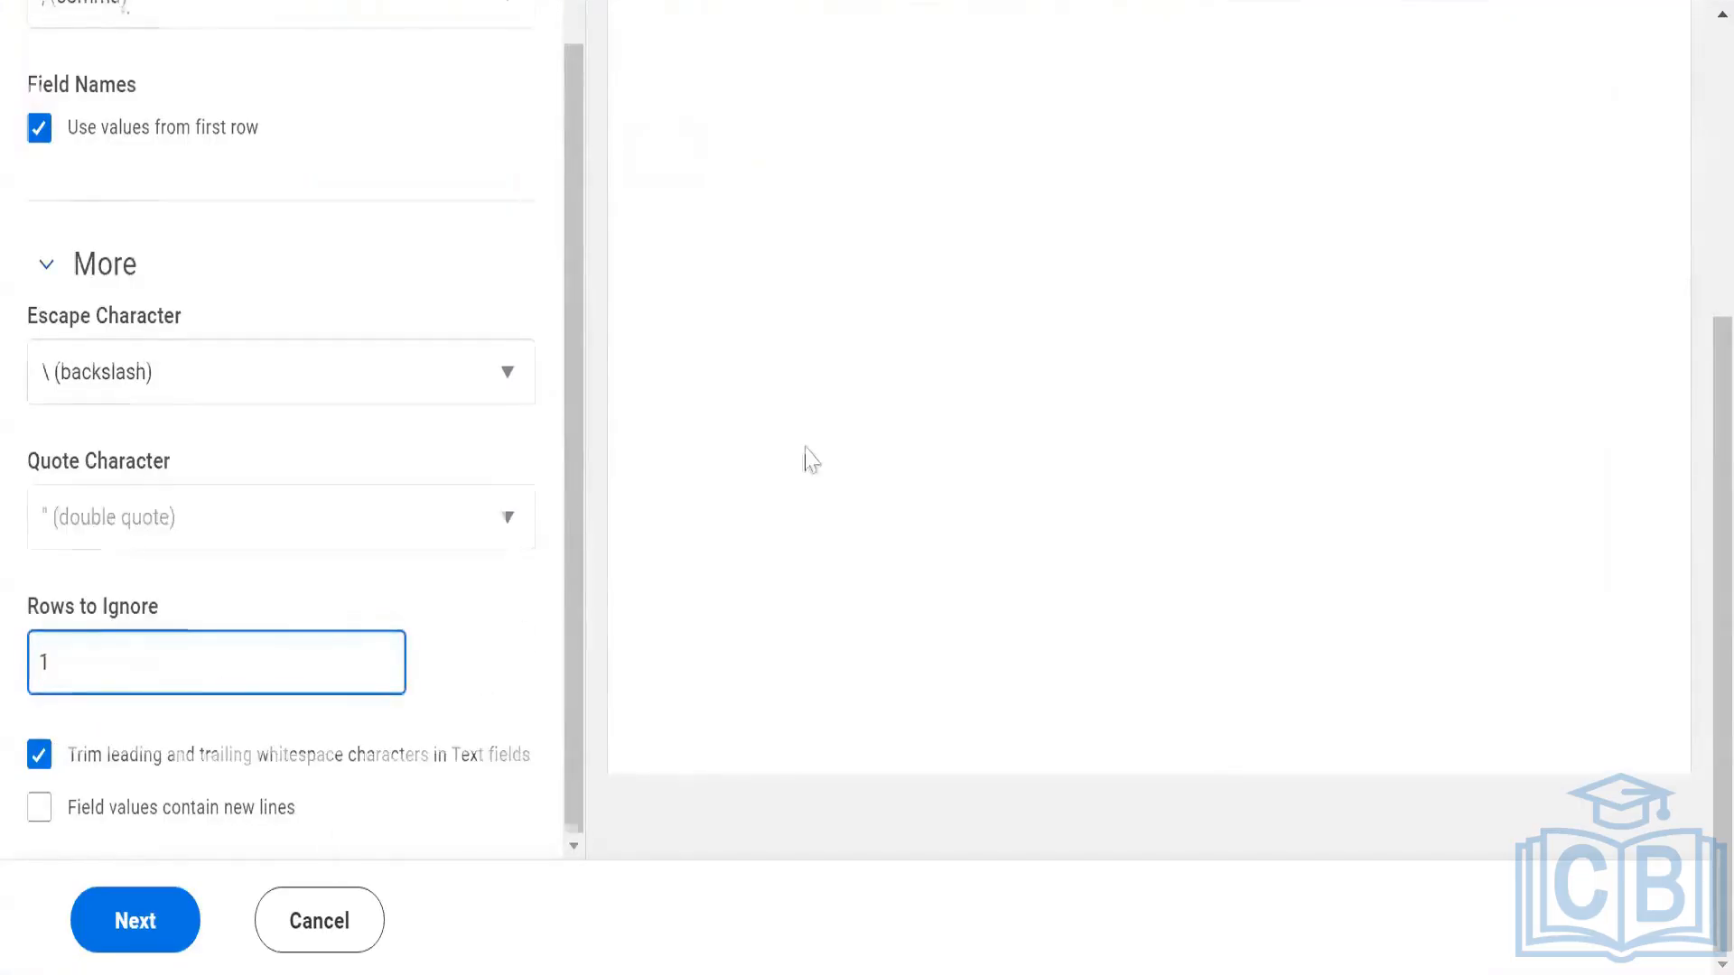
pyautogui.click(736, 165)
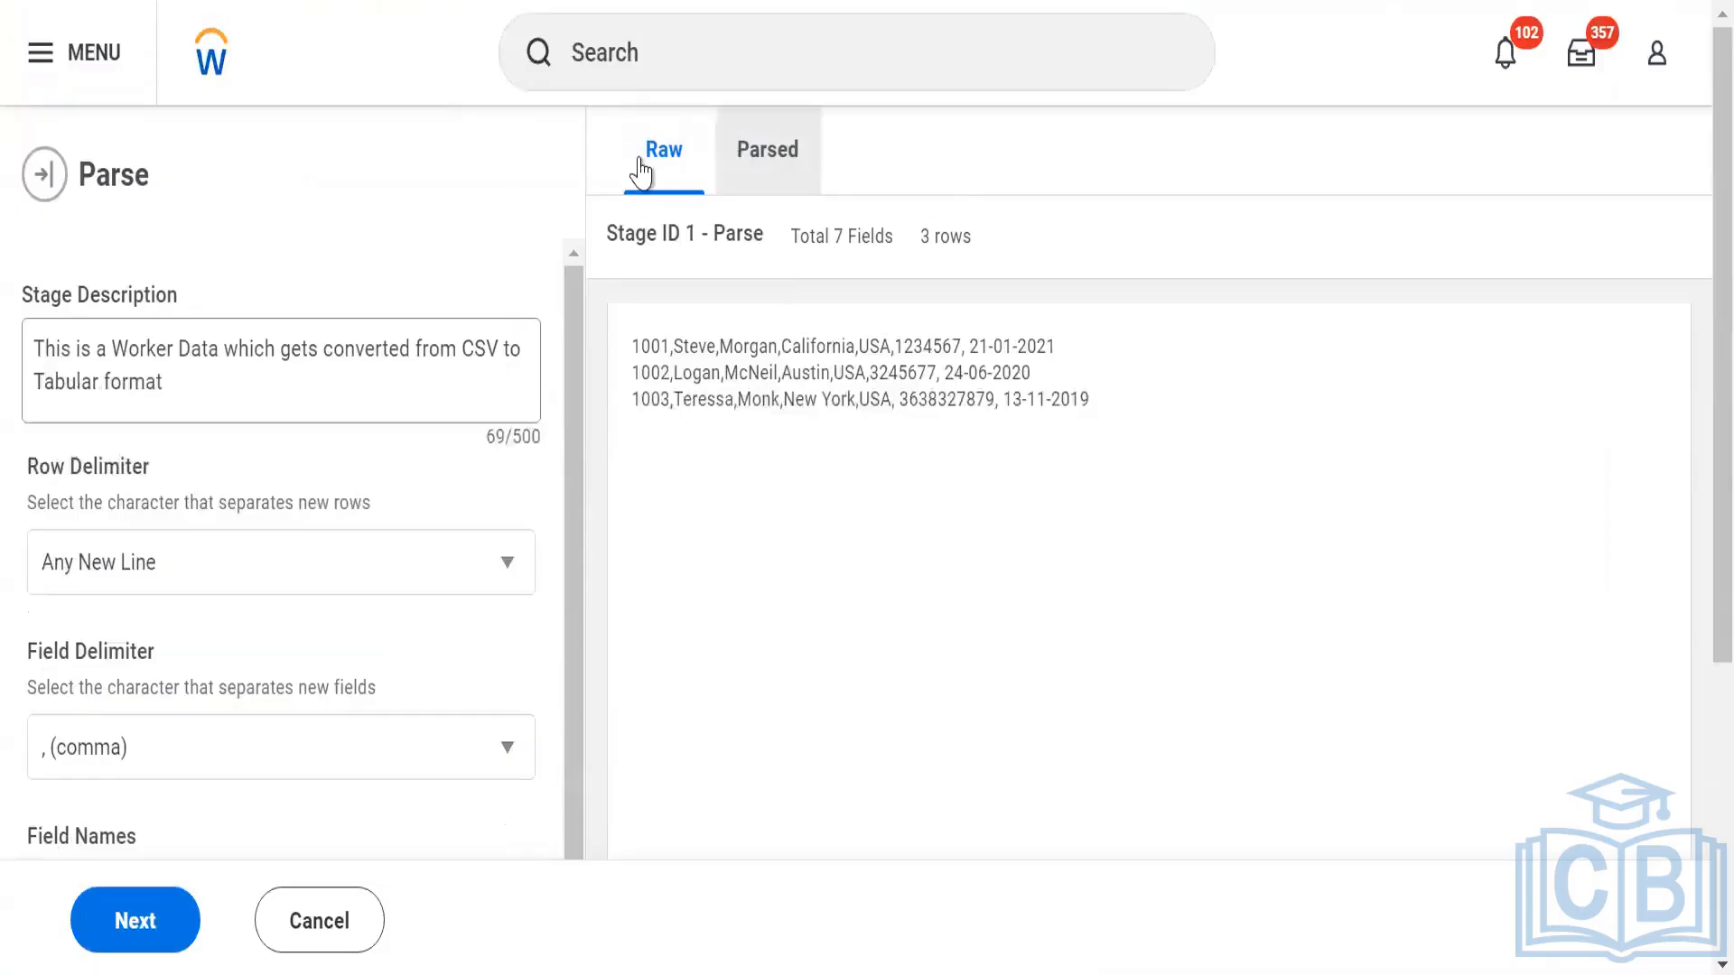
# - Check the Parse settings against the parsed data preview and set Rows to Ignore to 0
pyautogui.scroll(-8, 368, 469)
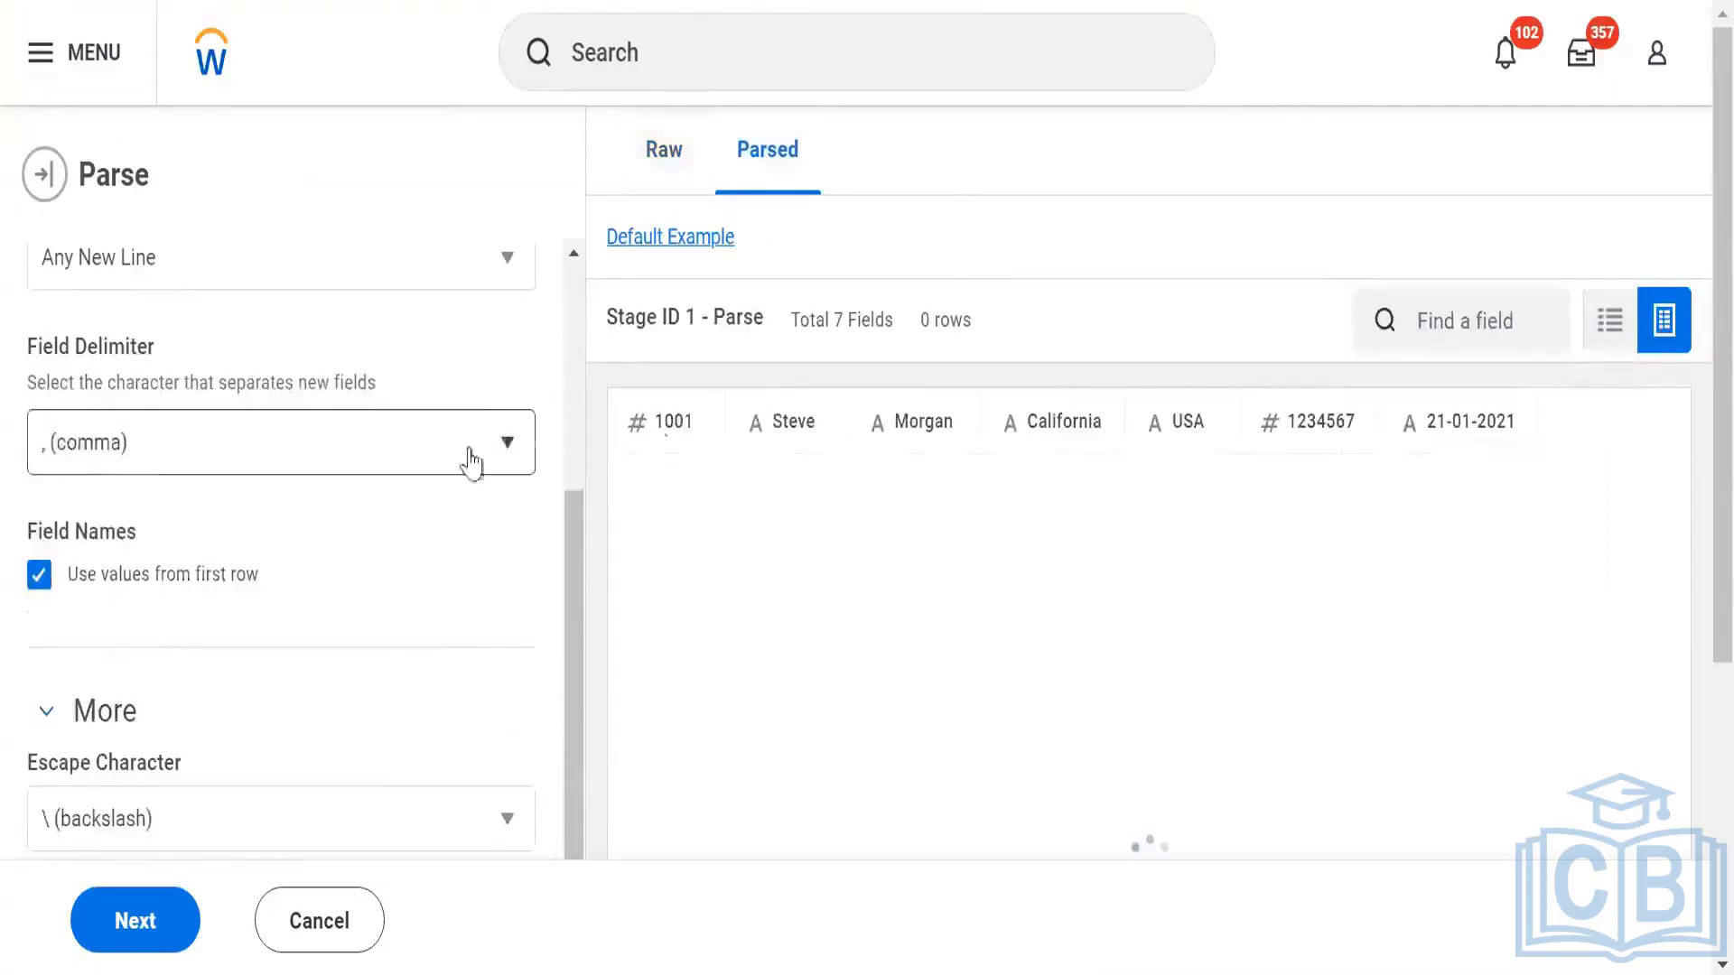
pyautogui.scroll(5, 716, 356)
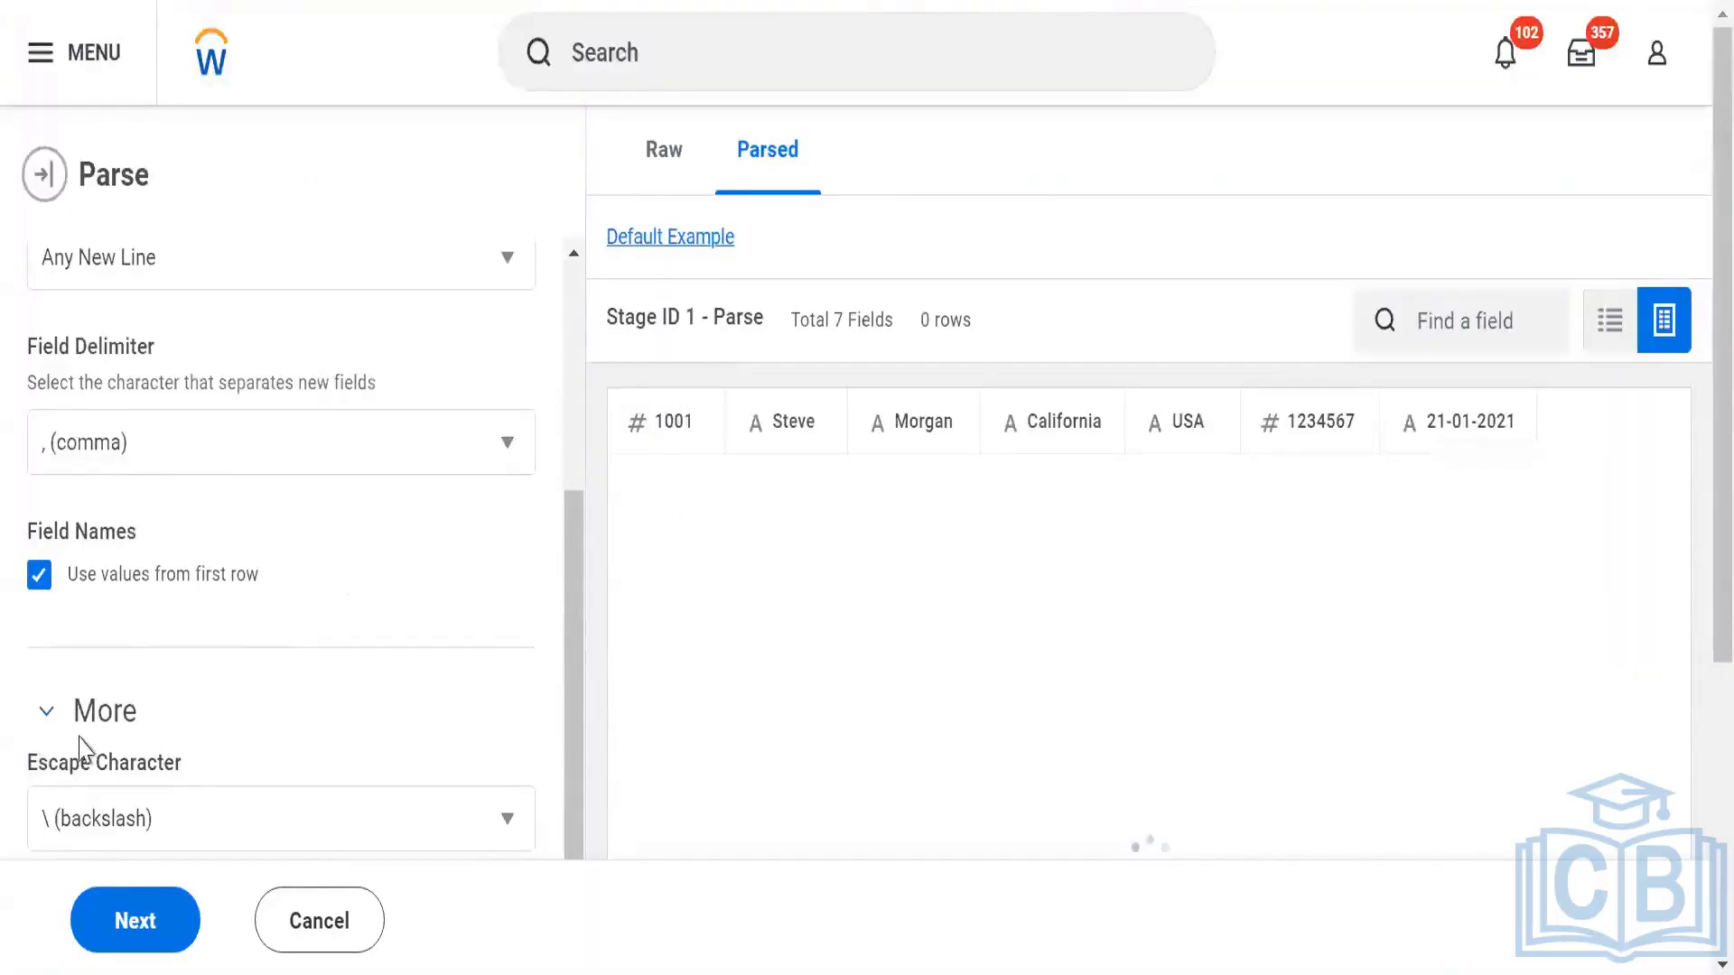
pyautogui.scroll(-5, 78, 750)
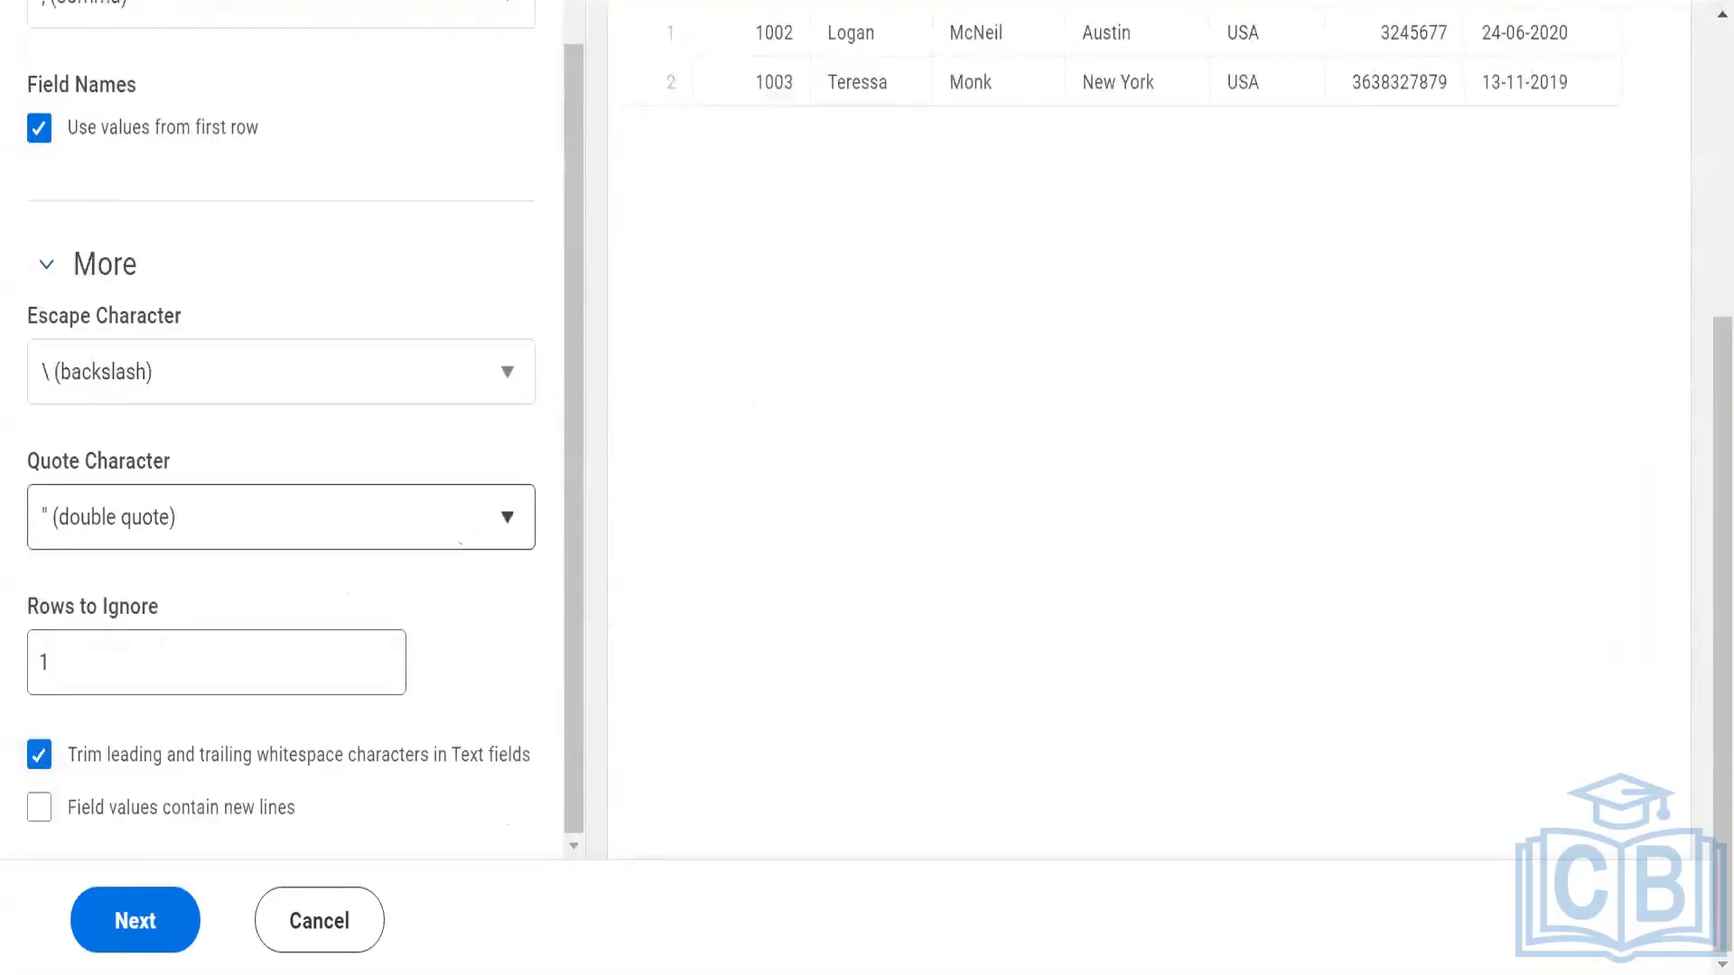
pyautogui.scroll(4, 188, 615)
pyautogui.scroll(4, 778, 310)
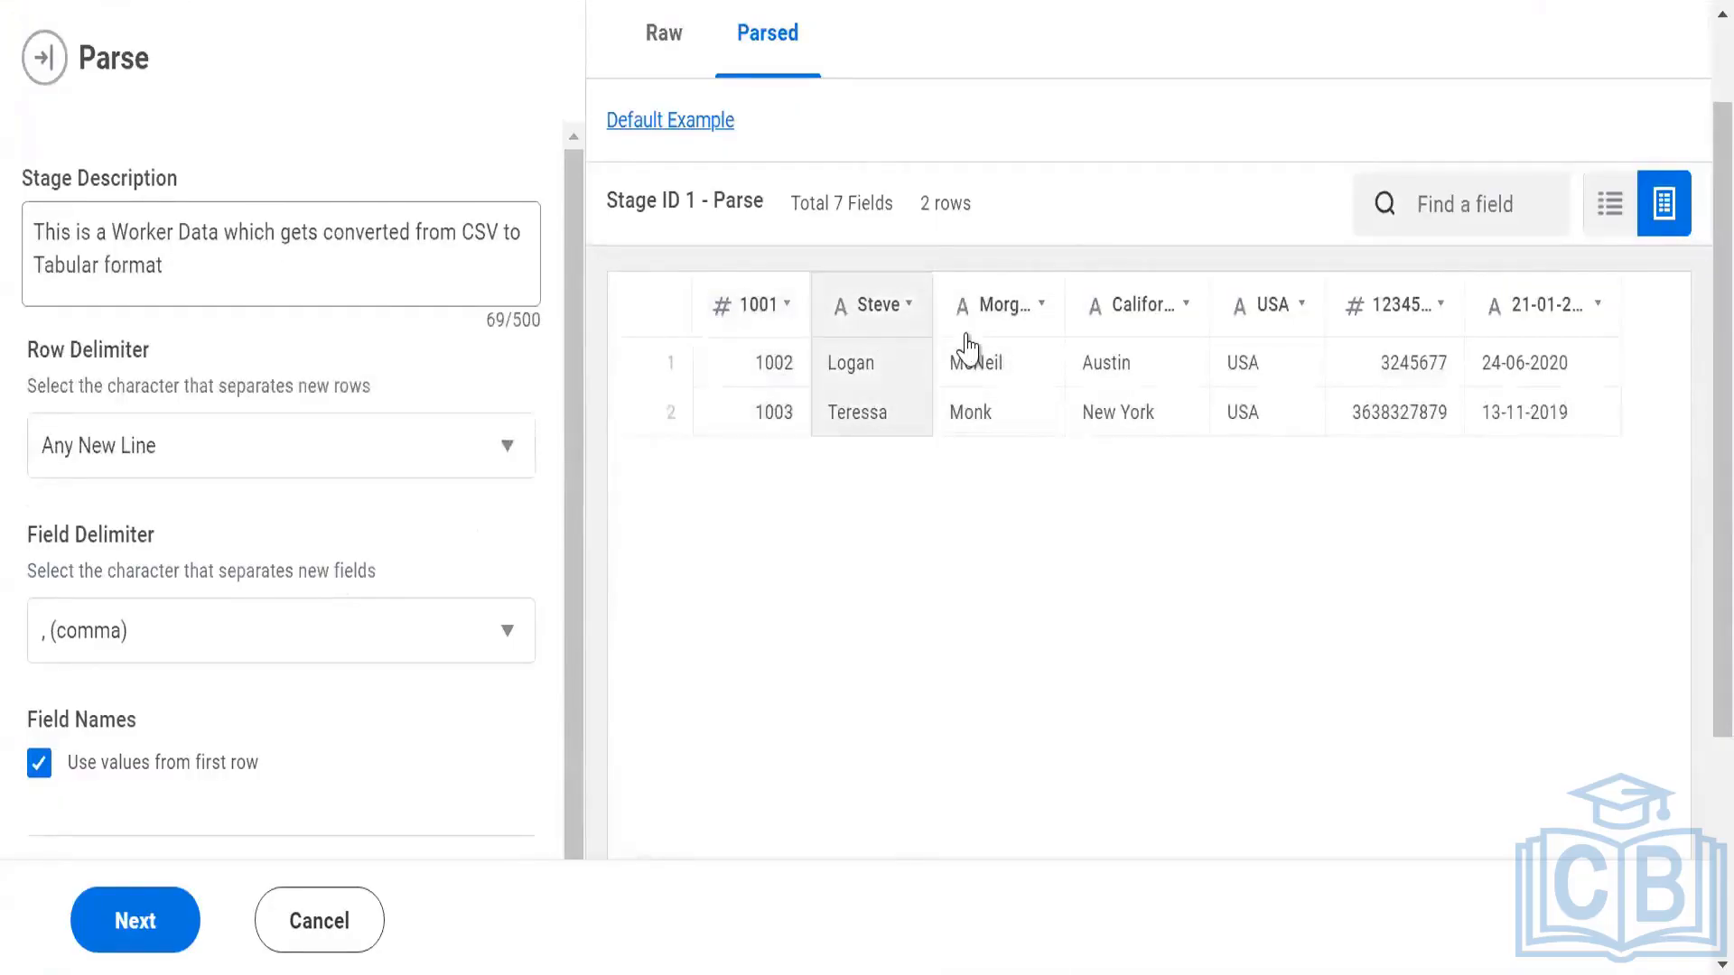
pyautogui.scroll(-7, 181, 608)
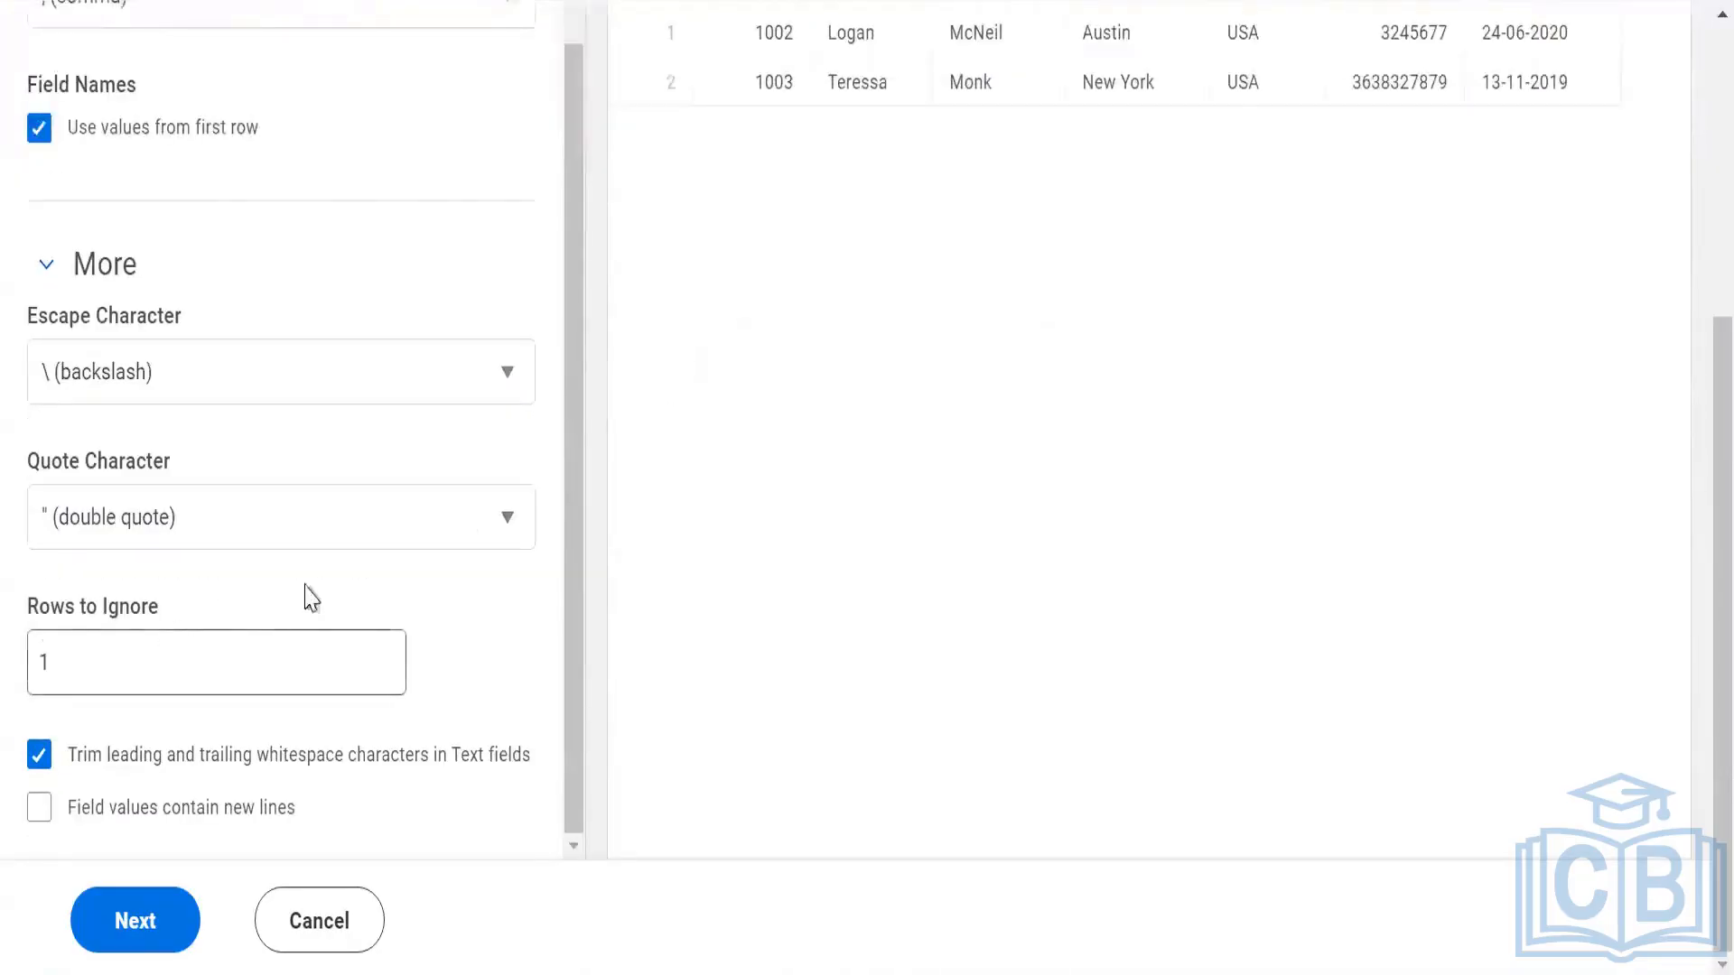
pyautogui.scroll(4, 831, 362)
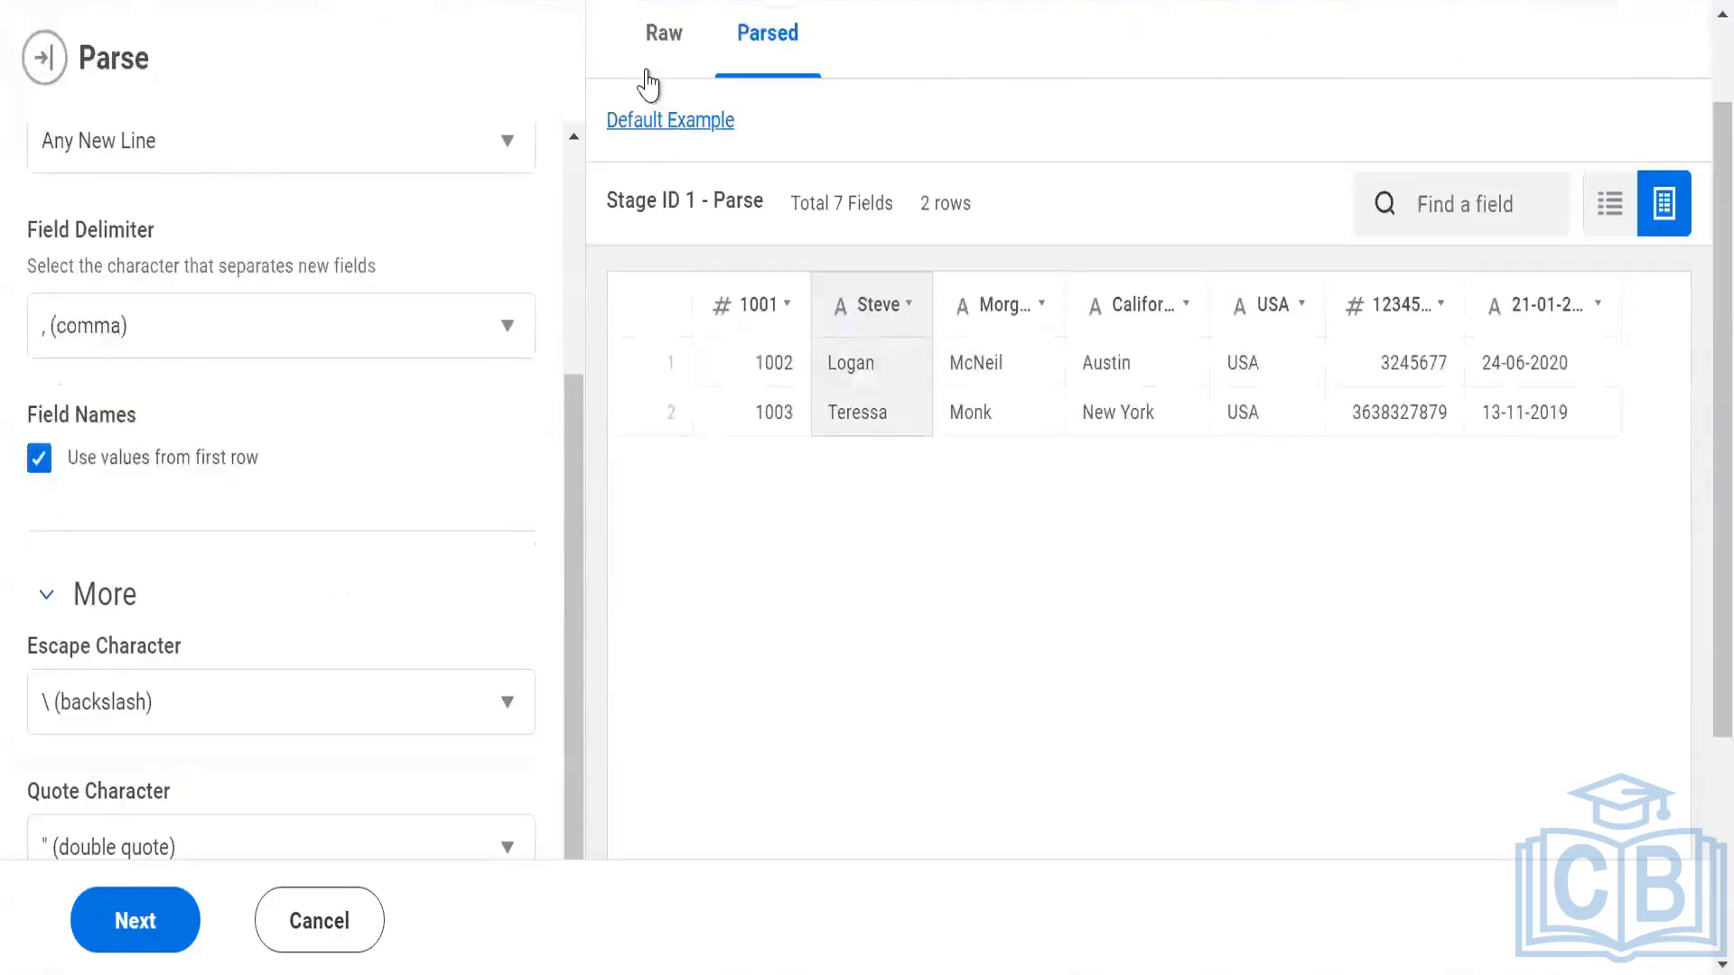
pyautogui.scroll(-4, 226, 623)
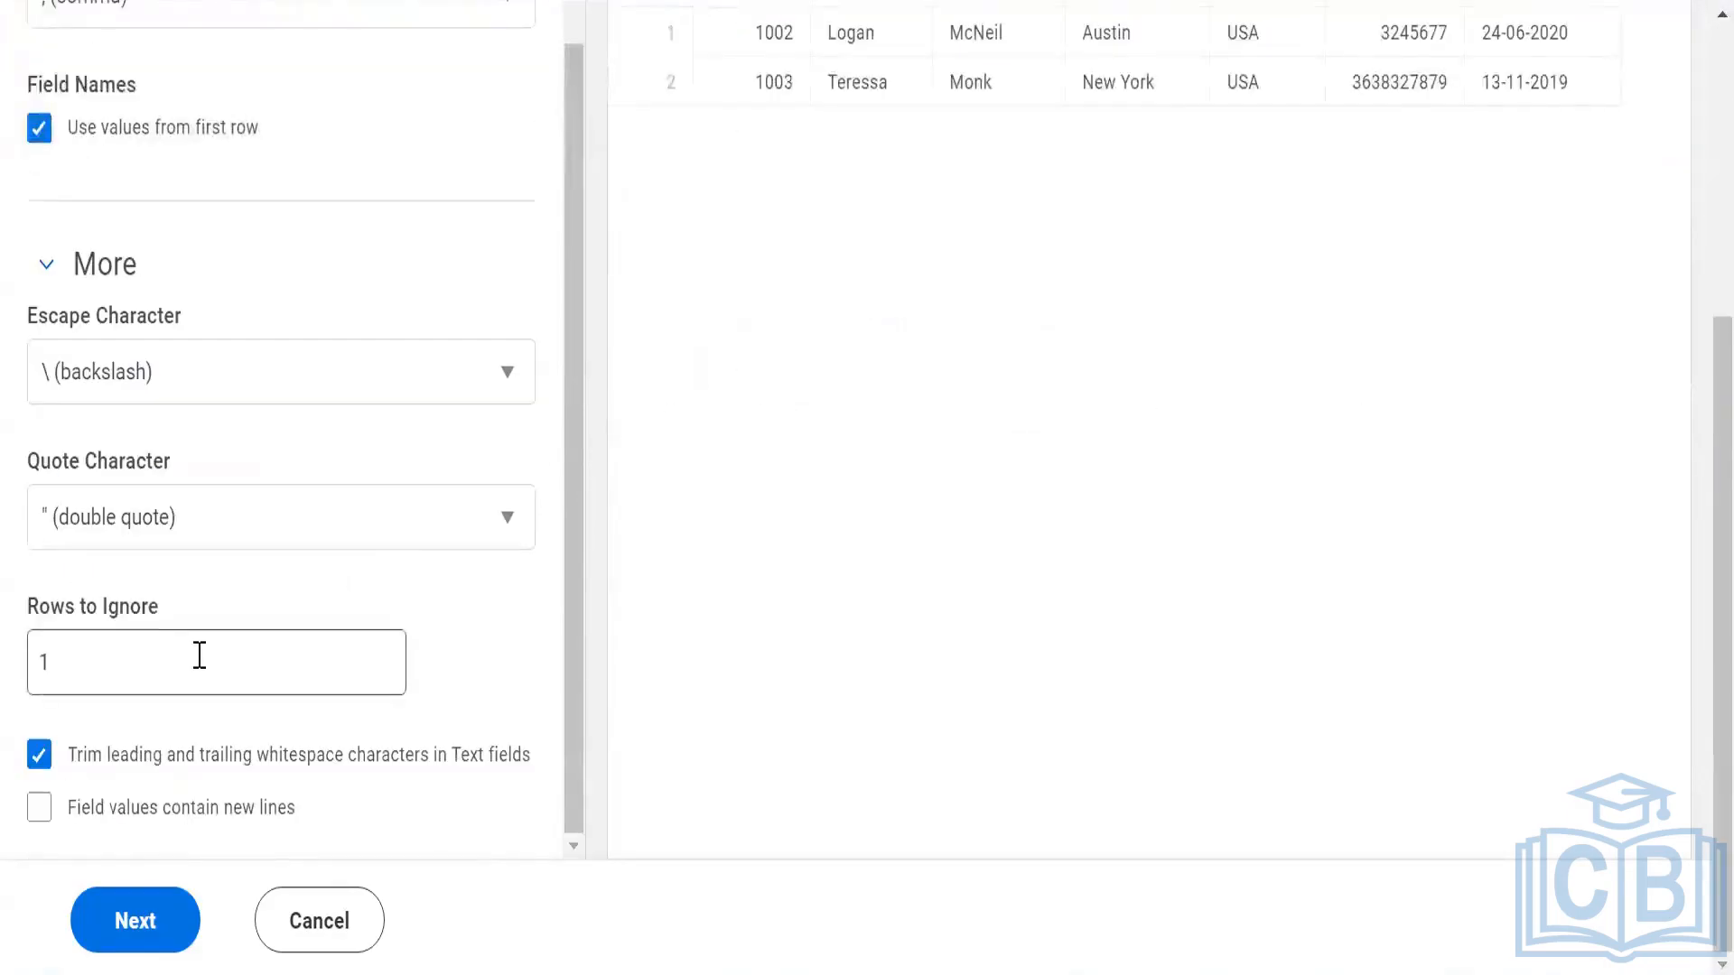
pyautogui.moveTo(200, 656); pyautogui.dragTo(4, 677)
pyautogui.write('0')
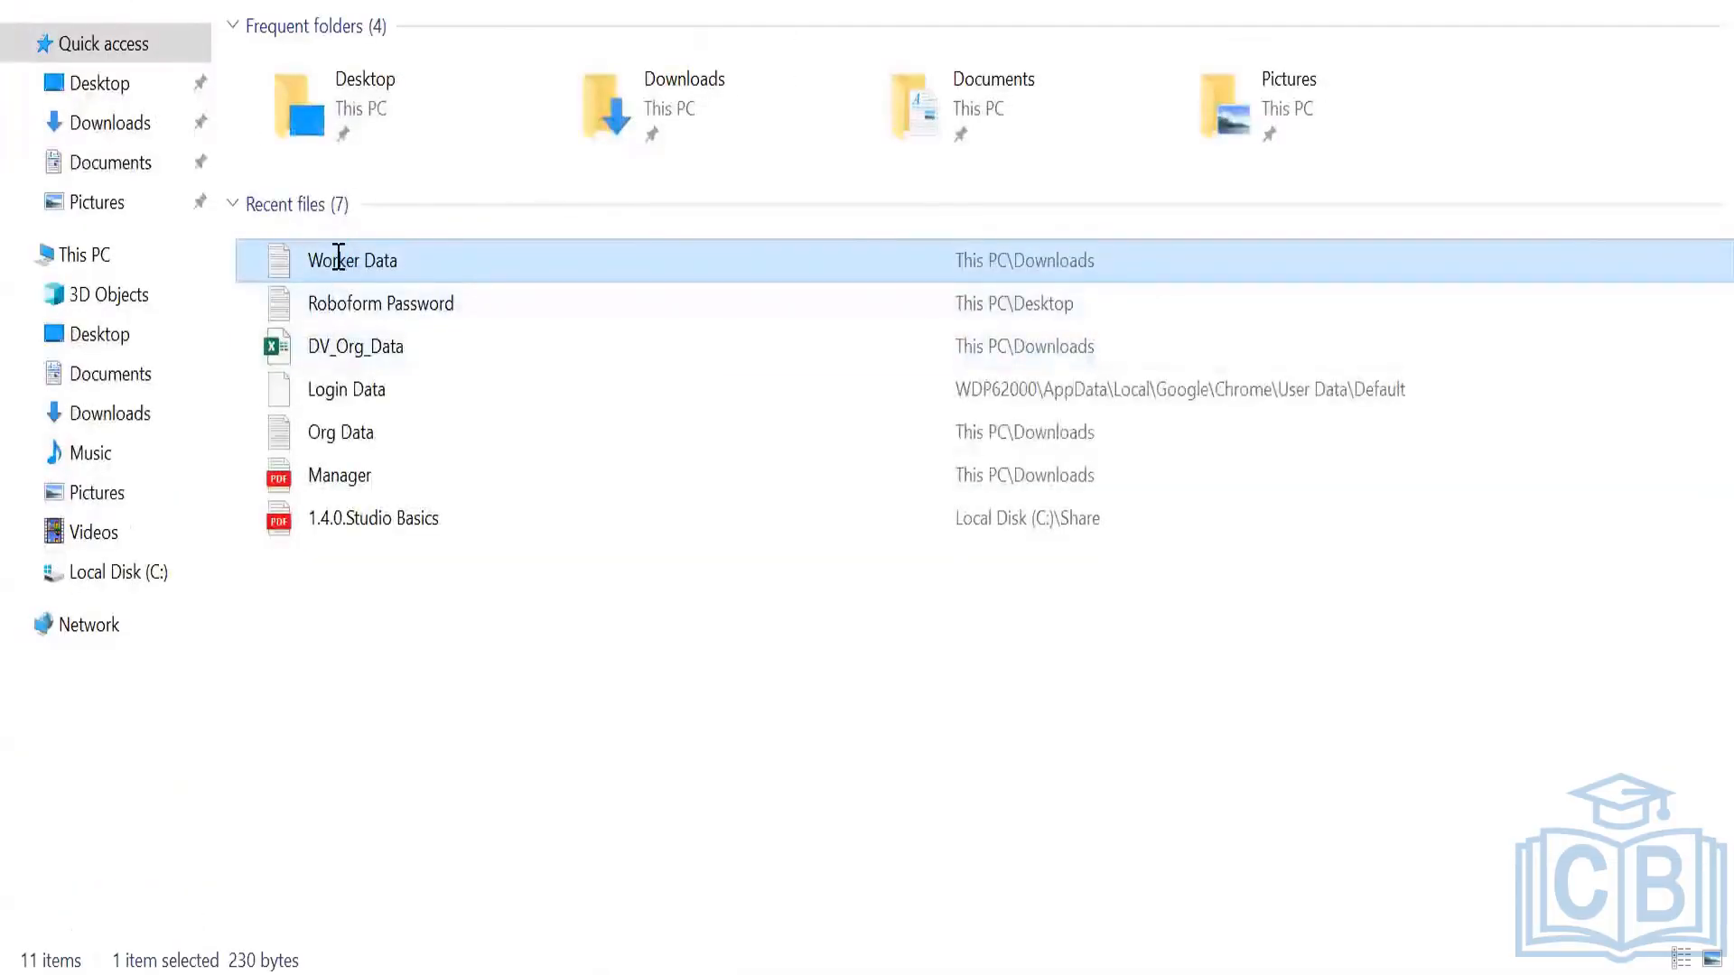
# - Open the Worker Data text file and add the line "SAP load pay foorce load 2024-10-23" above the header row
pyautogui.doubleClick(339, 260)
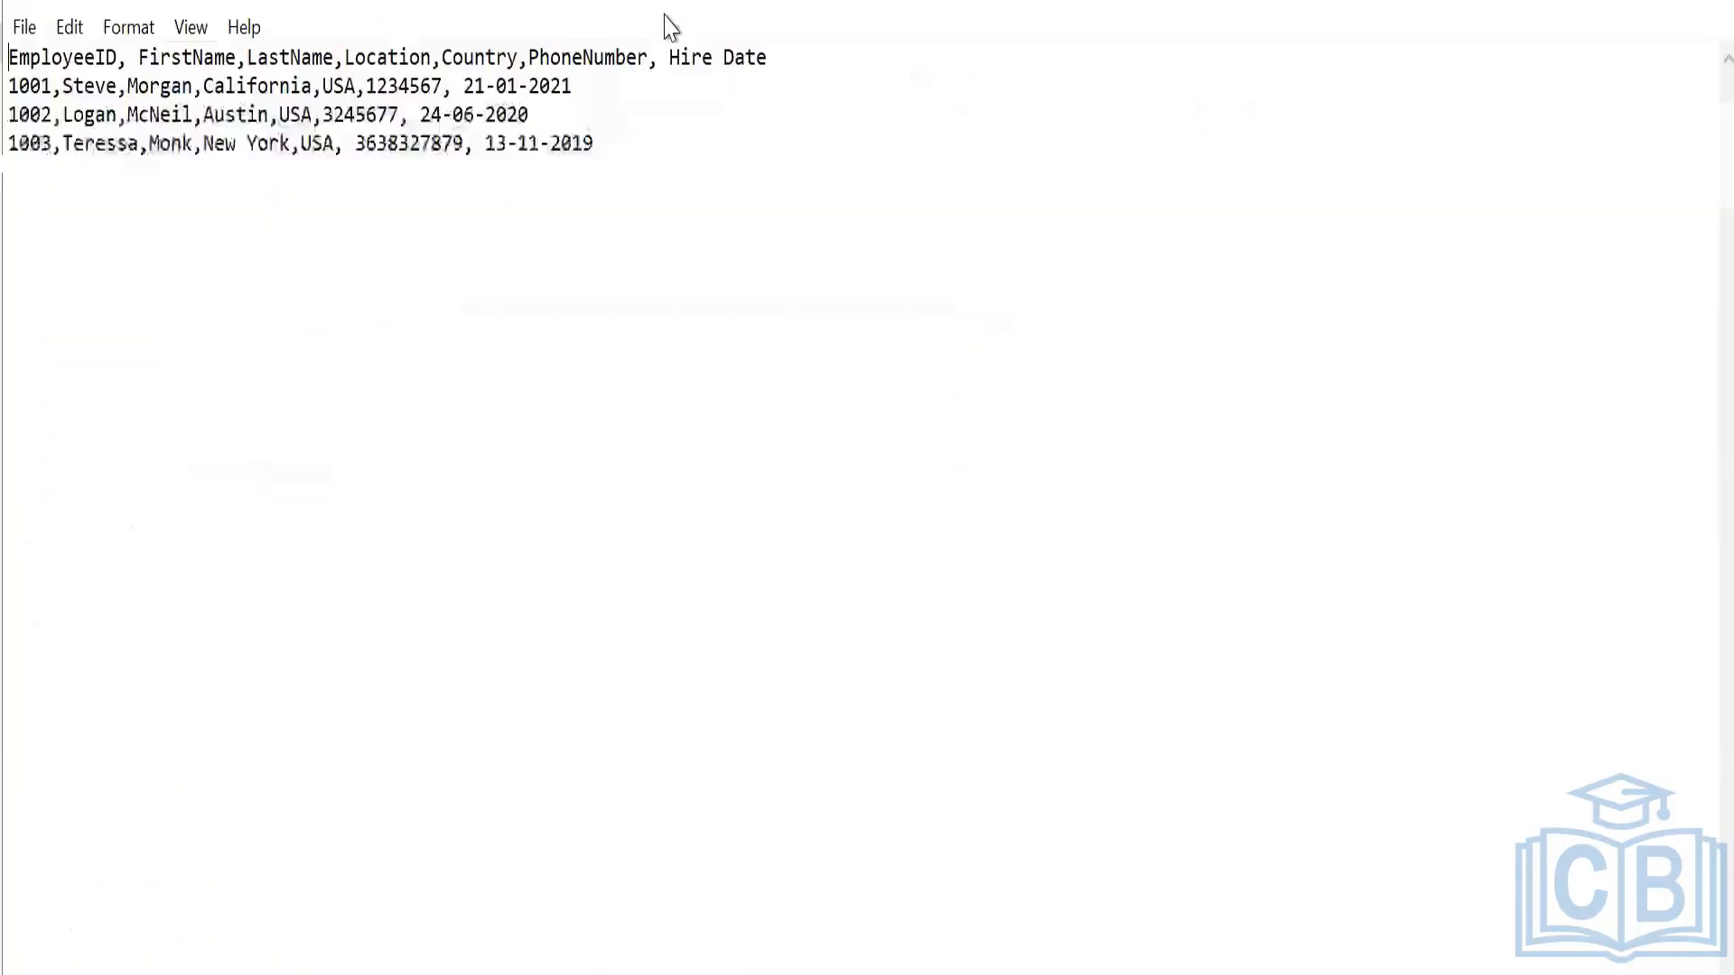
pyautogui.press('End')
pyautogui.click(13, 57)
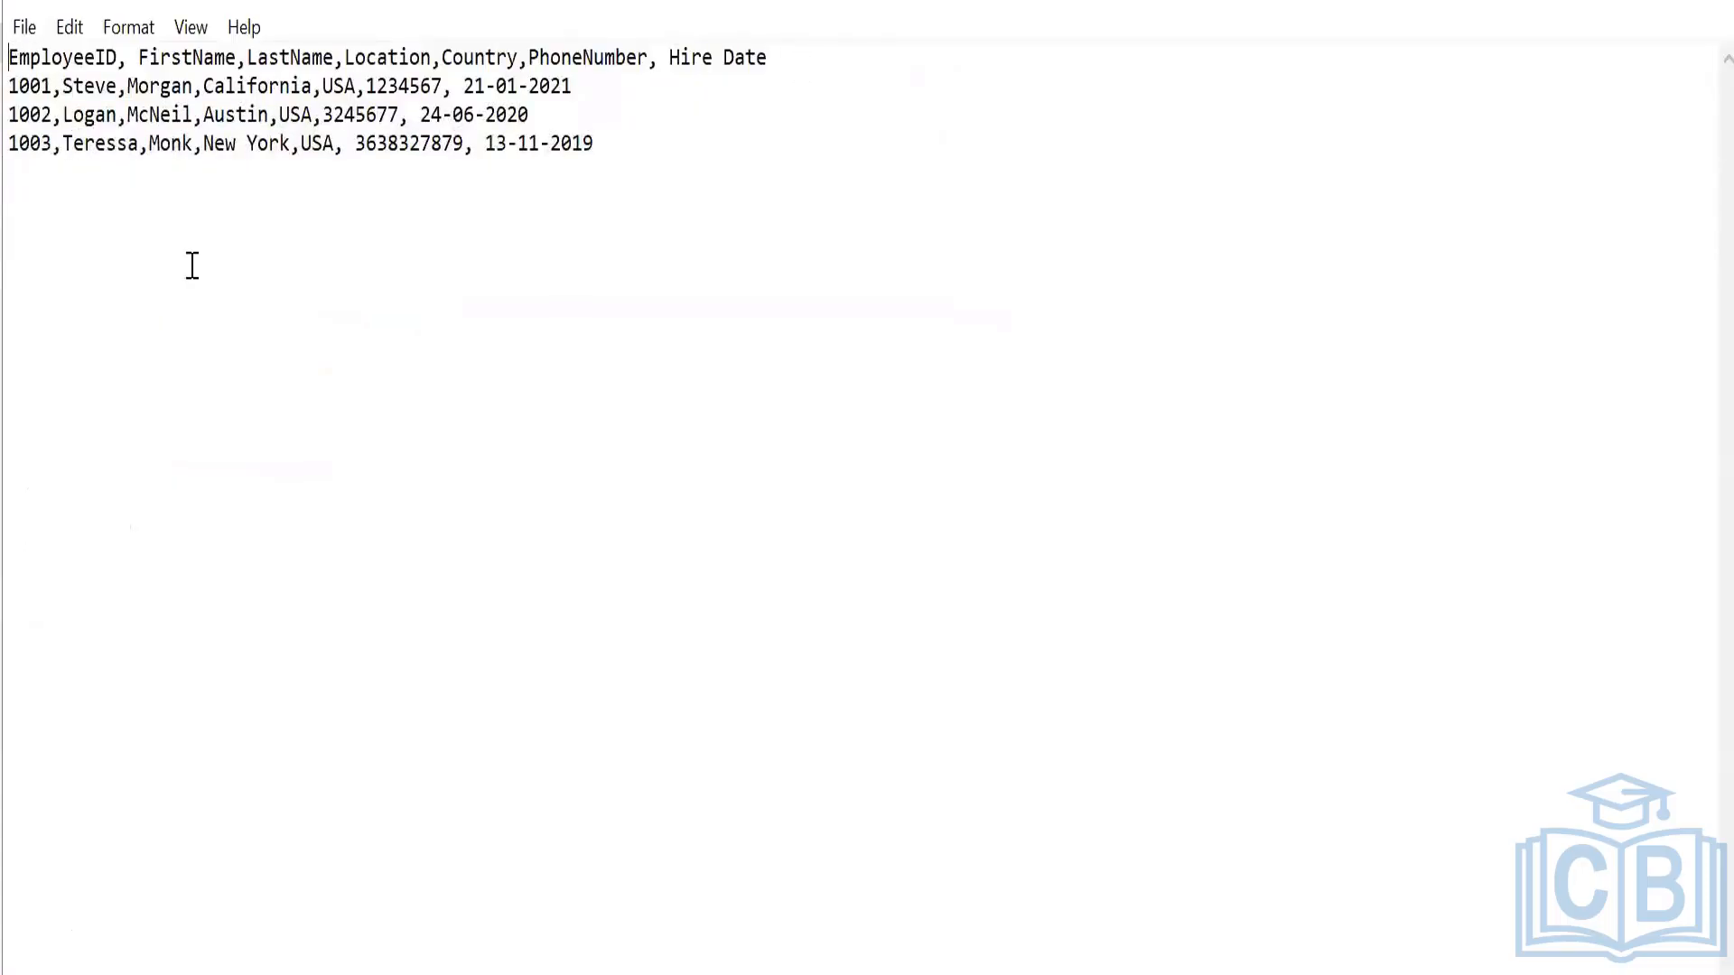
pyautogui.press('Return')
pyautogui.press('Up')
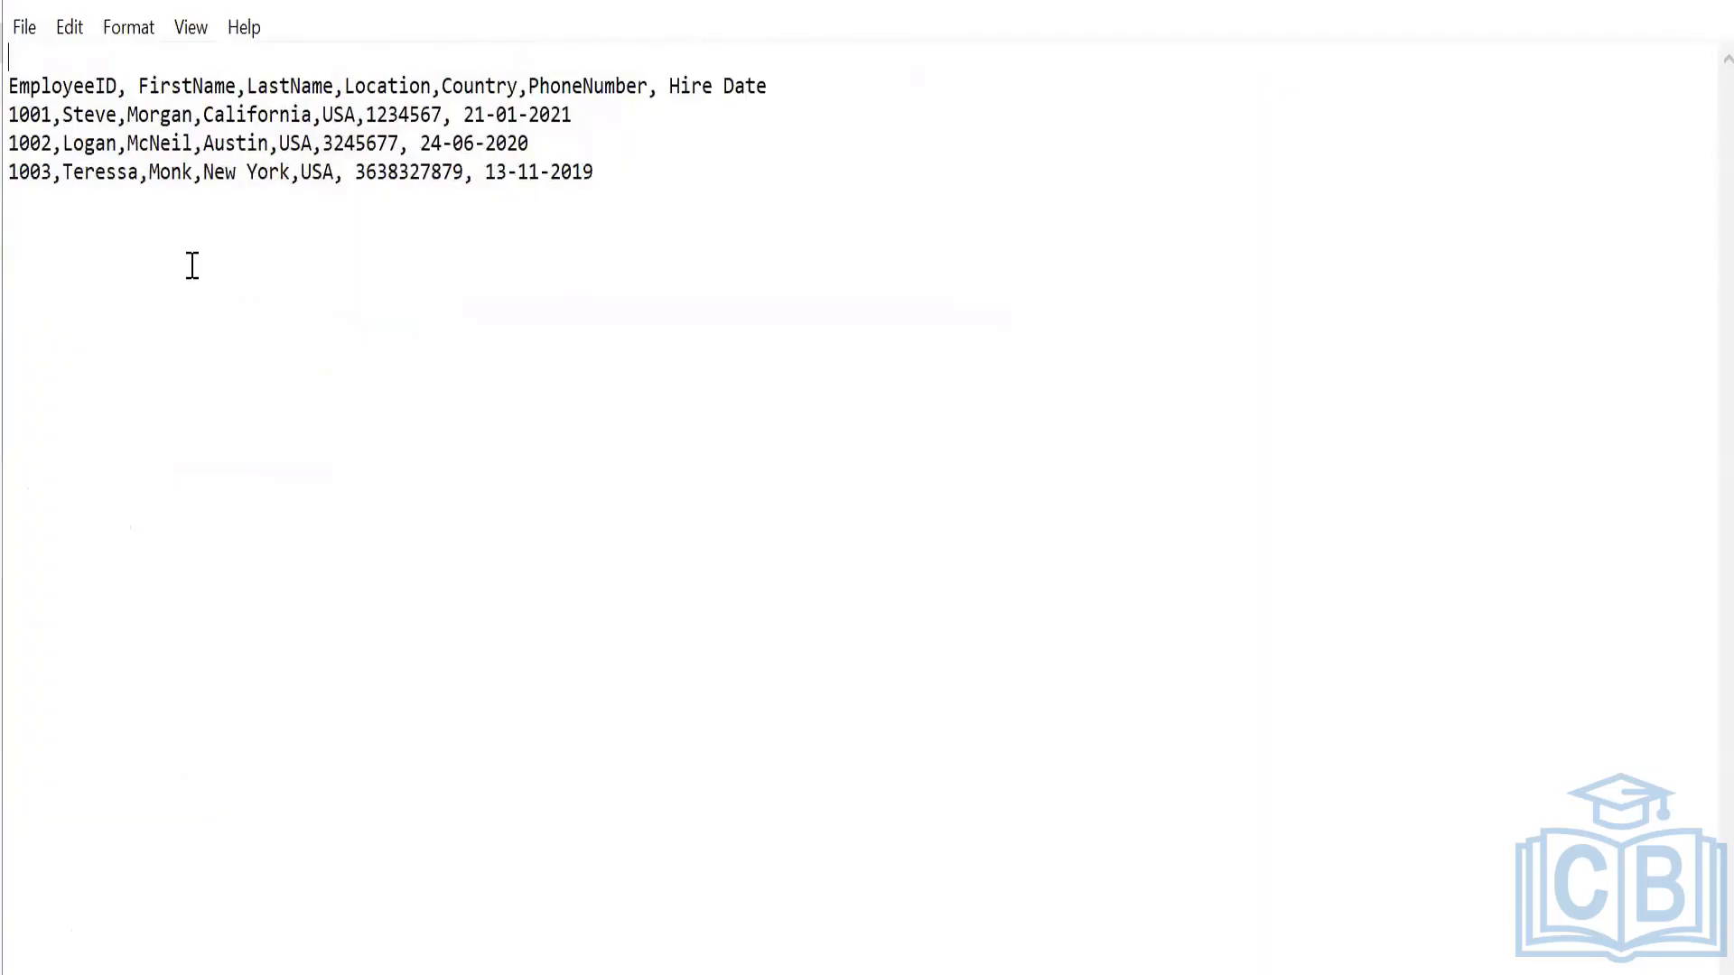
pyautogui.write('SAP load pay fou')
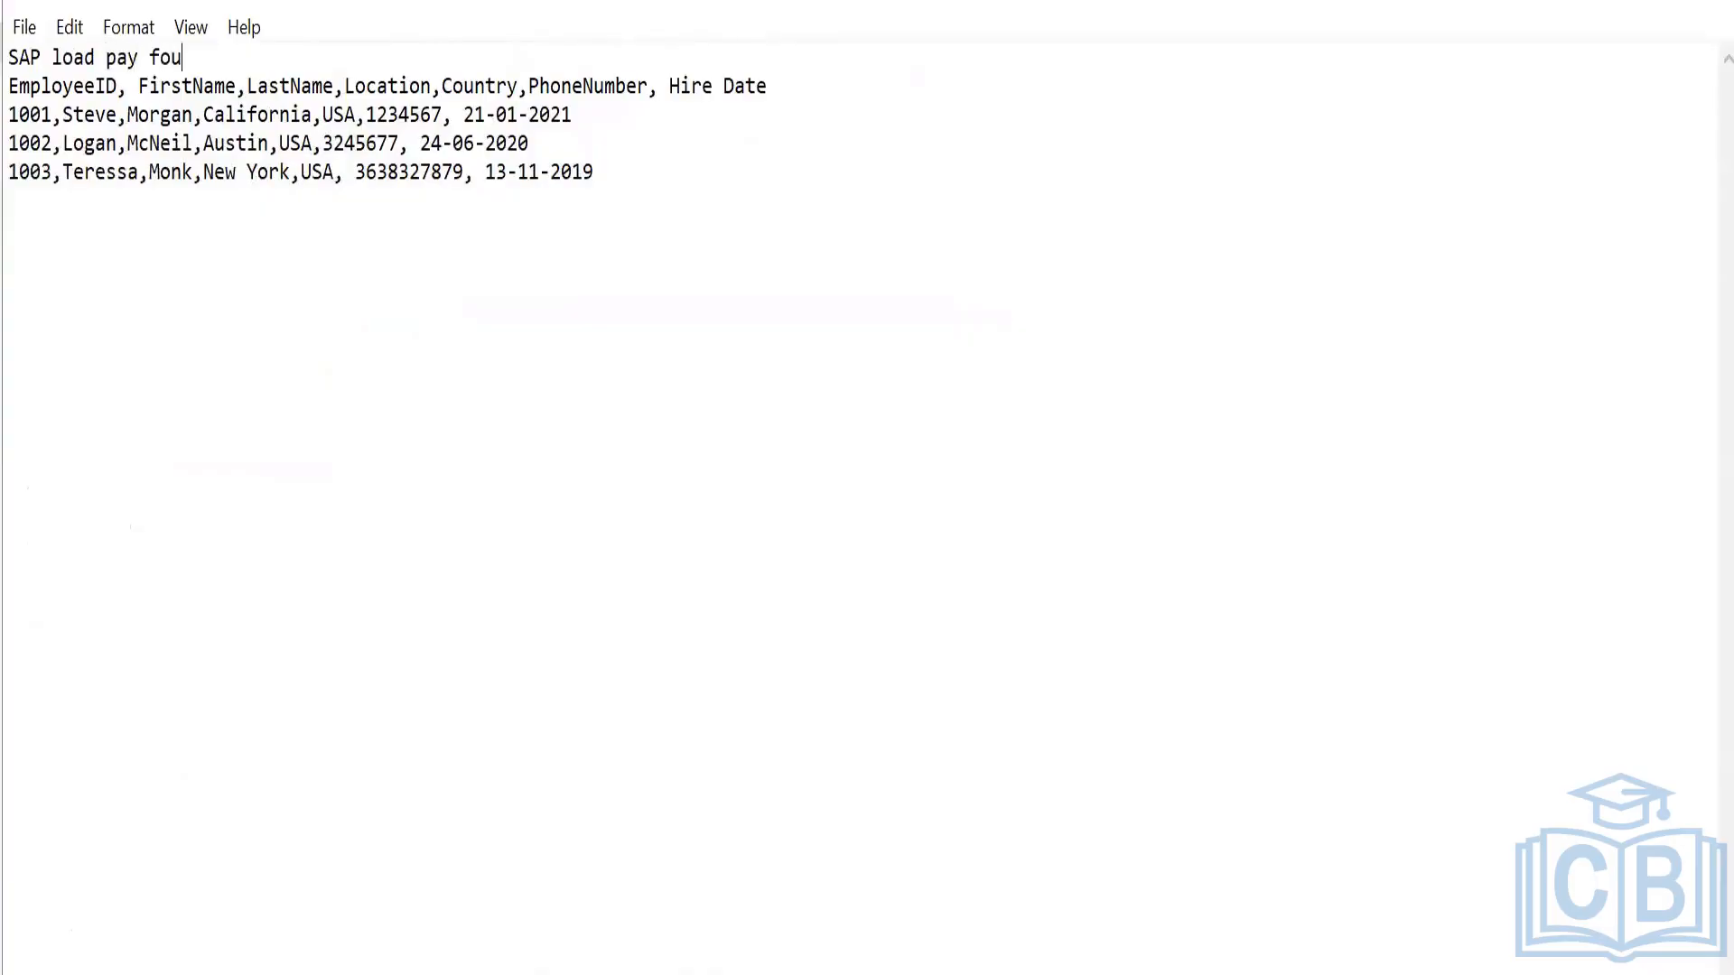
pyautogui.press('BackSpace')
pyautogui.write('orce load 2024-10')
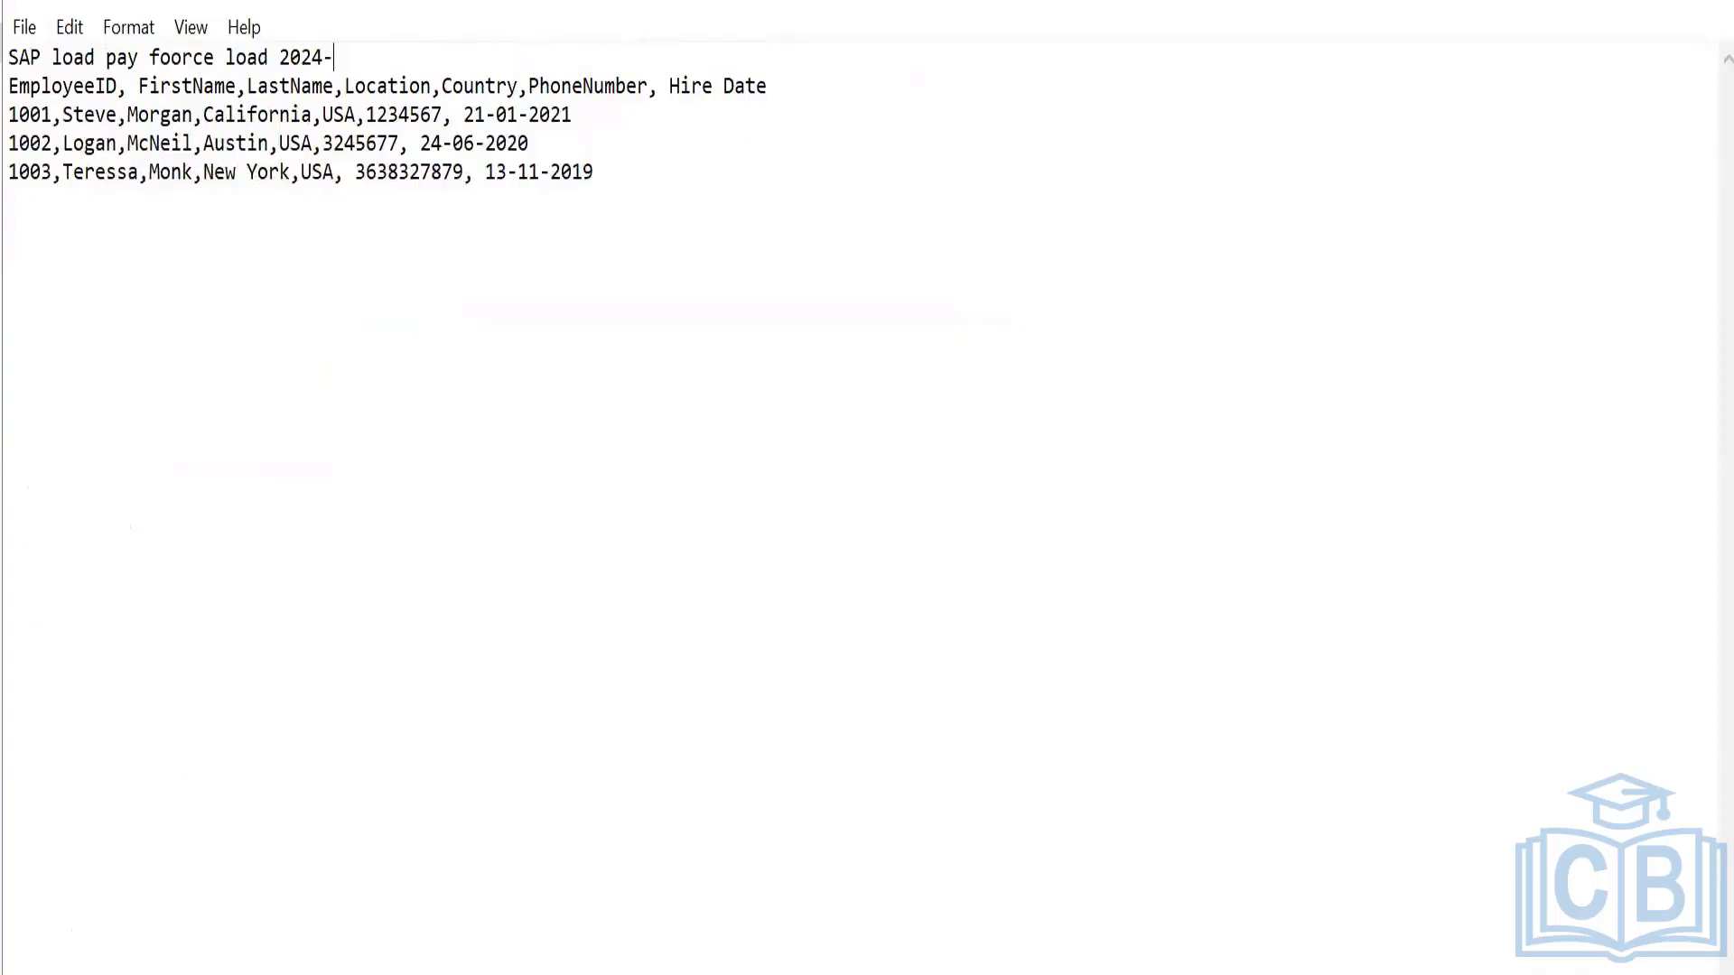
pyautogui.write('-23')
# - Delete the sample load title line above the header row and close the Worker Data file
pyautogui.hotkey('shift', 'Home')
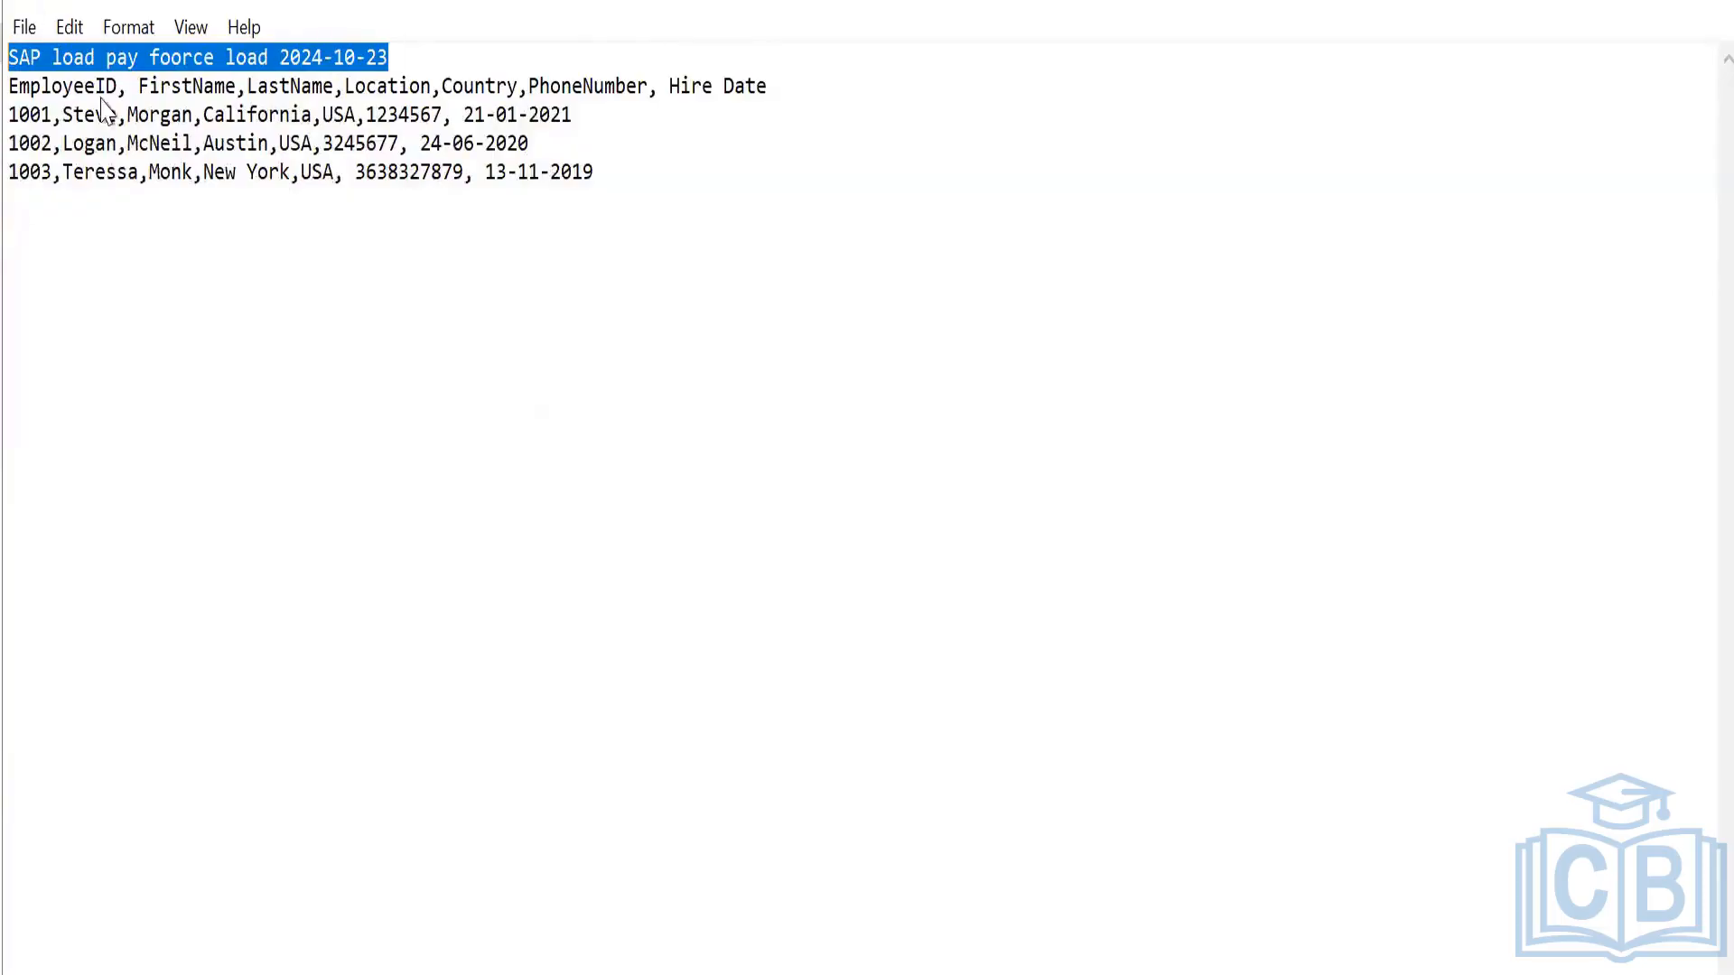
pyautogui.doubleClick(875, 60)
pyautogui.doubleClick(875, 60)
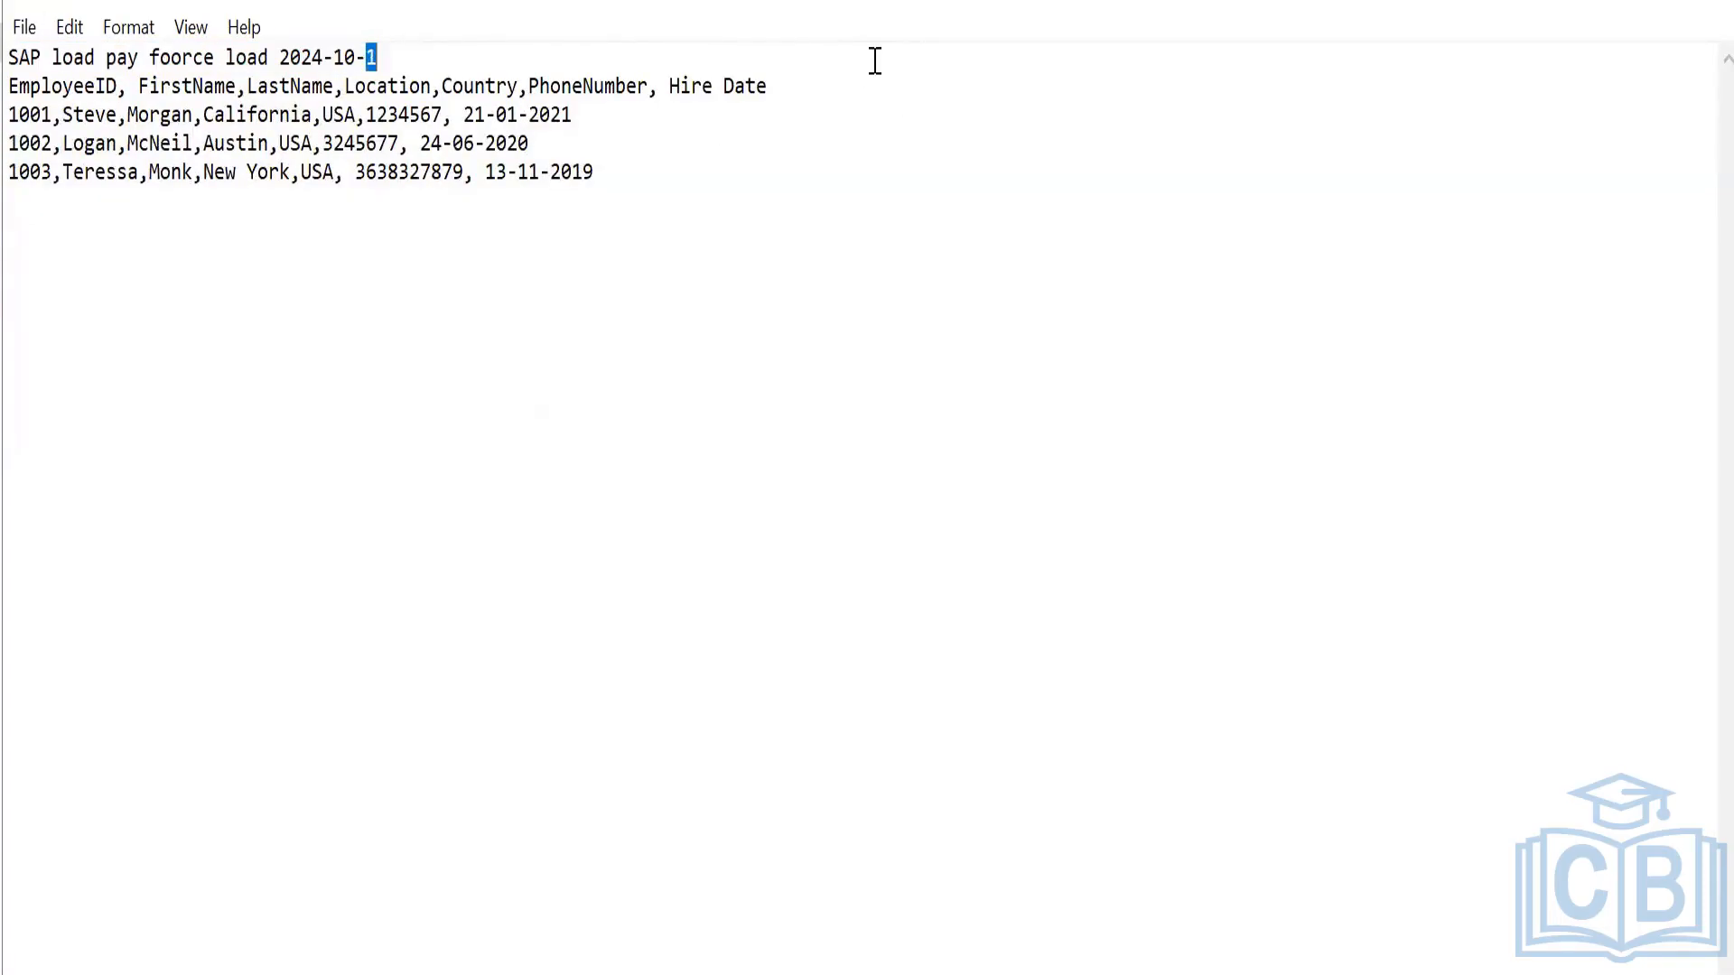
pyautogui.doubleClick(875, 60)
pyautogui.press('Left')
pyautogui.hotkey('shift', 'Left')
pyautogui.hotkey('shift', 'Left')
pyautogui.hotkey('shift', 'Home')
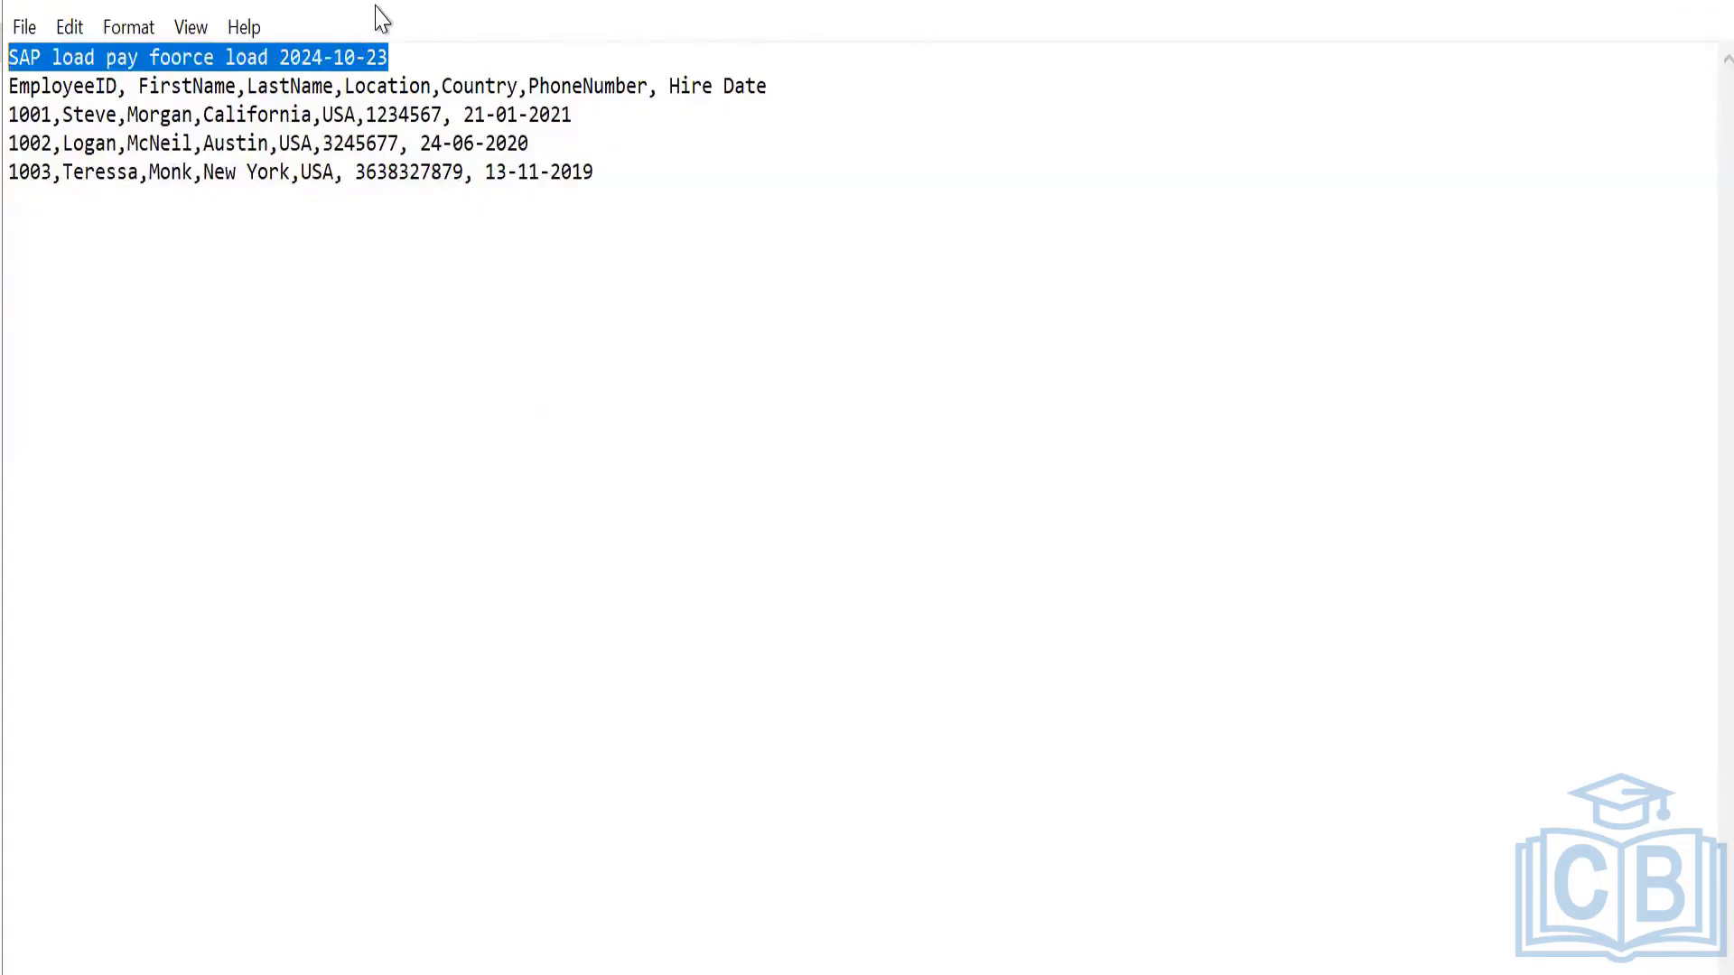
pyautogui.press('BackSpace')
pyautogui.press('Delete')
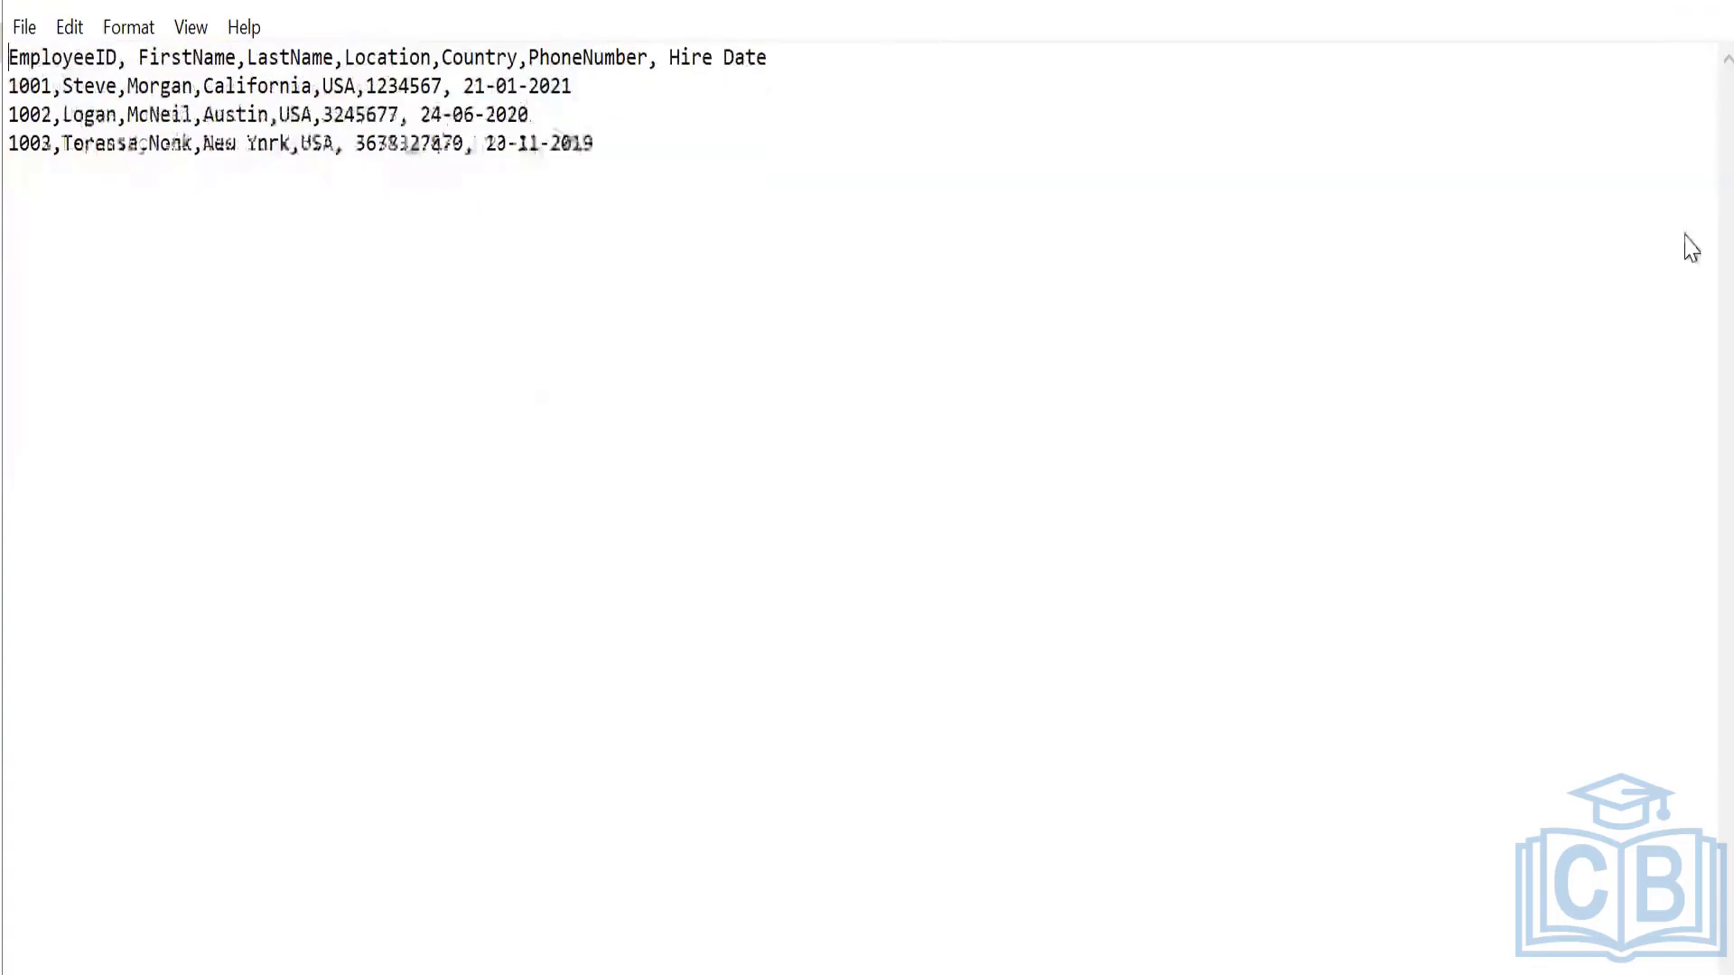
pyautogui.click(1691, 13)
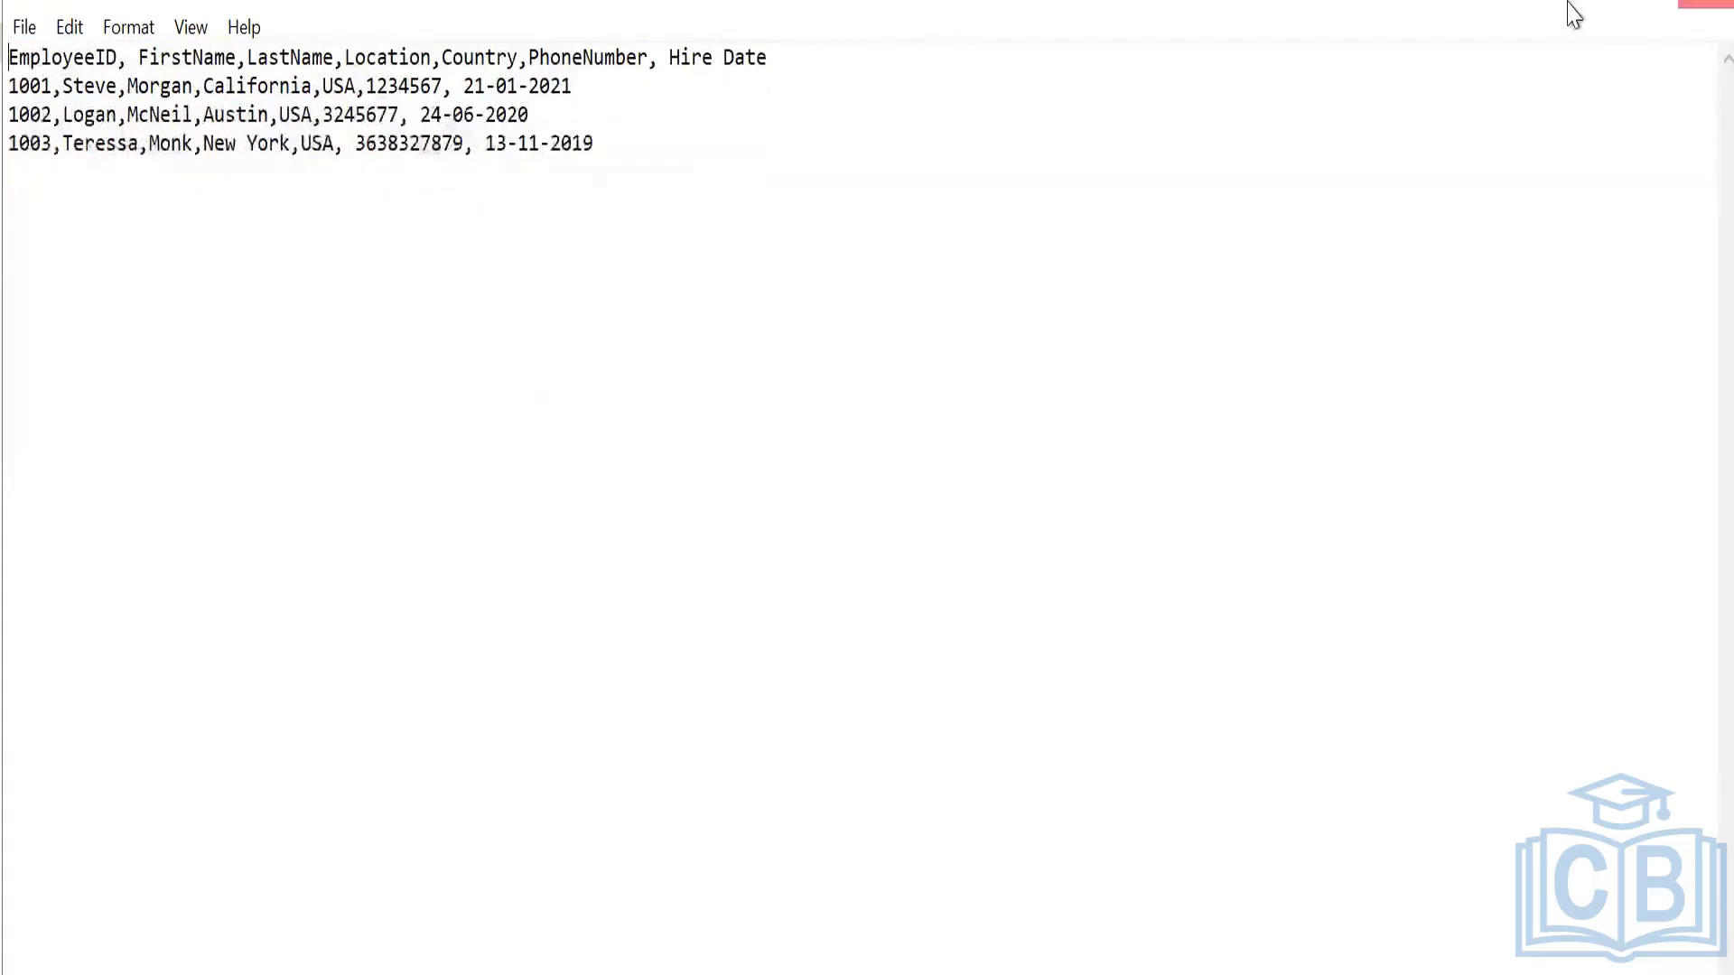
pyautogui.click(806, 476)
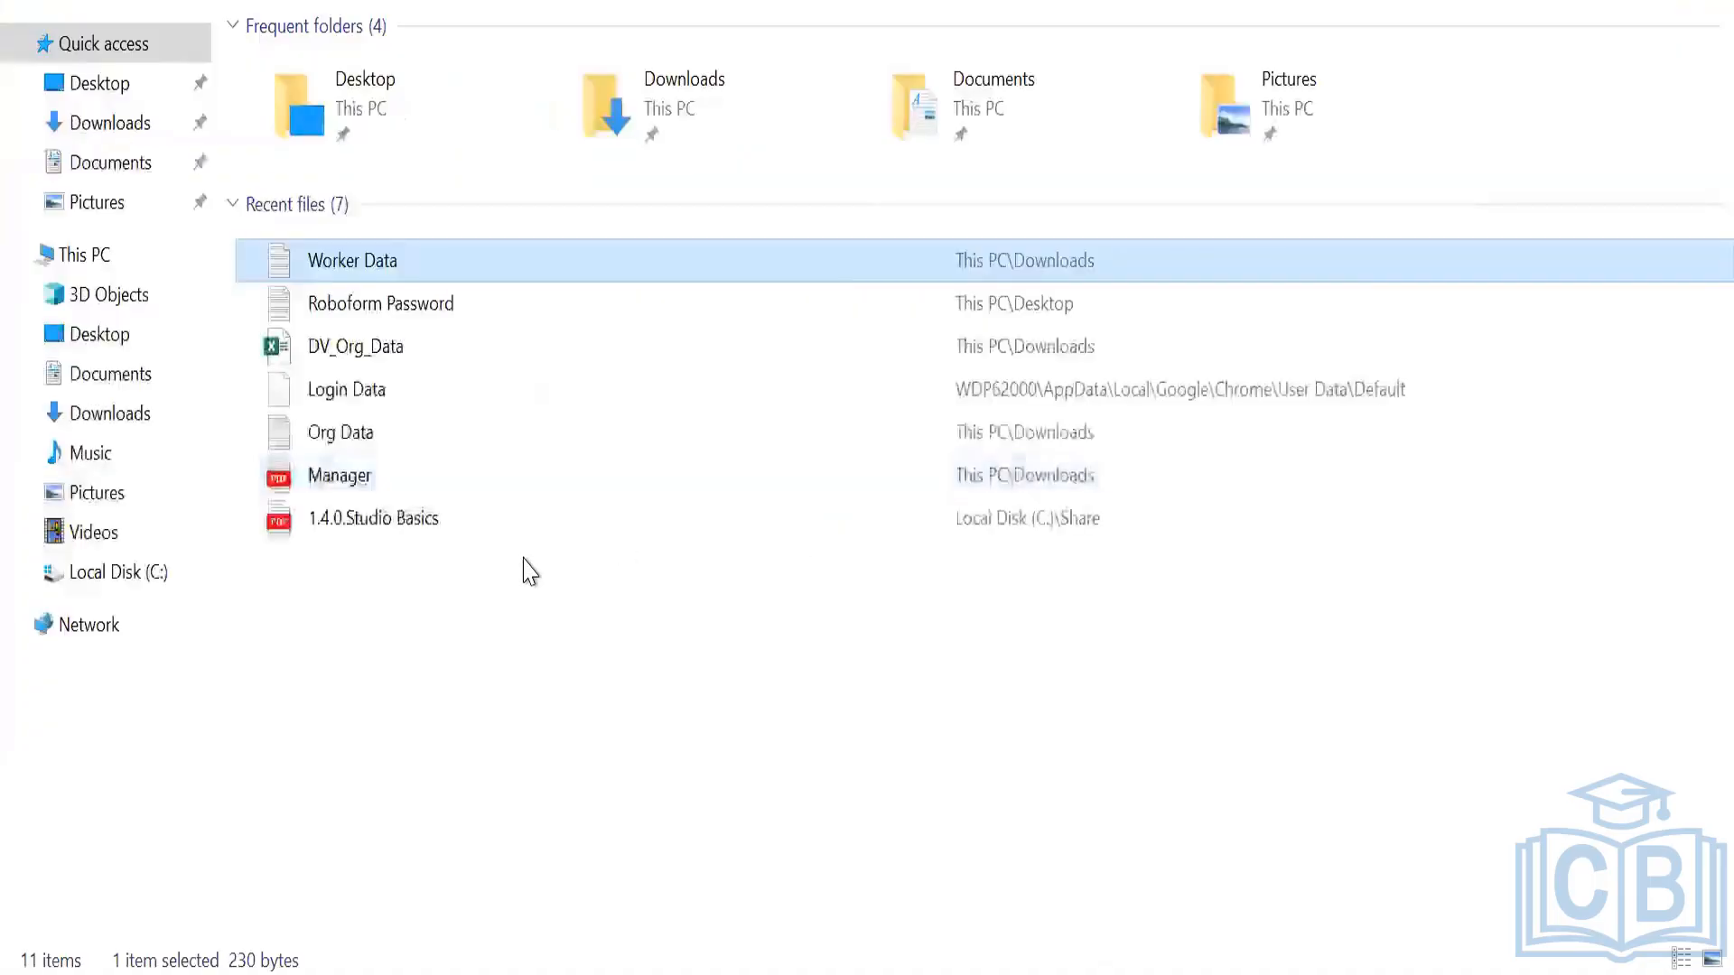
# - Switch to the blank browser tab and write the sample text "Dev"
pyautogui.hotkey('alt', 'Tab')
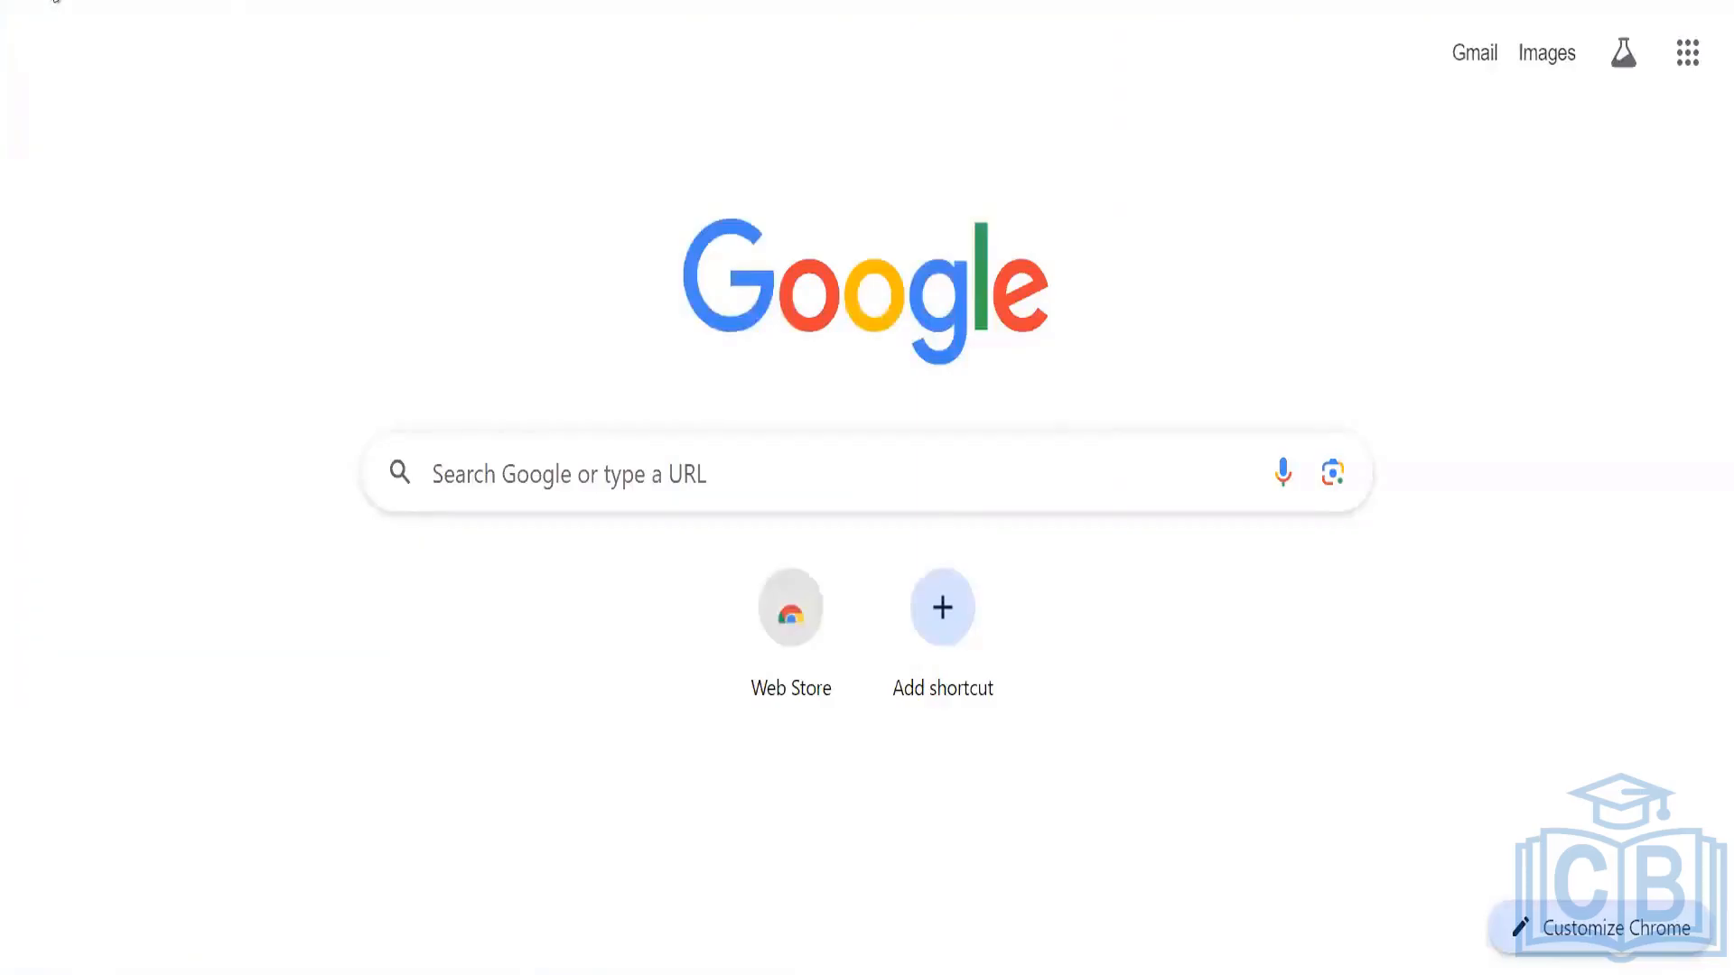
pyautogui.write('De')
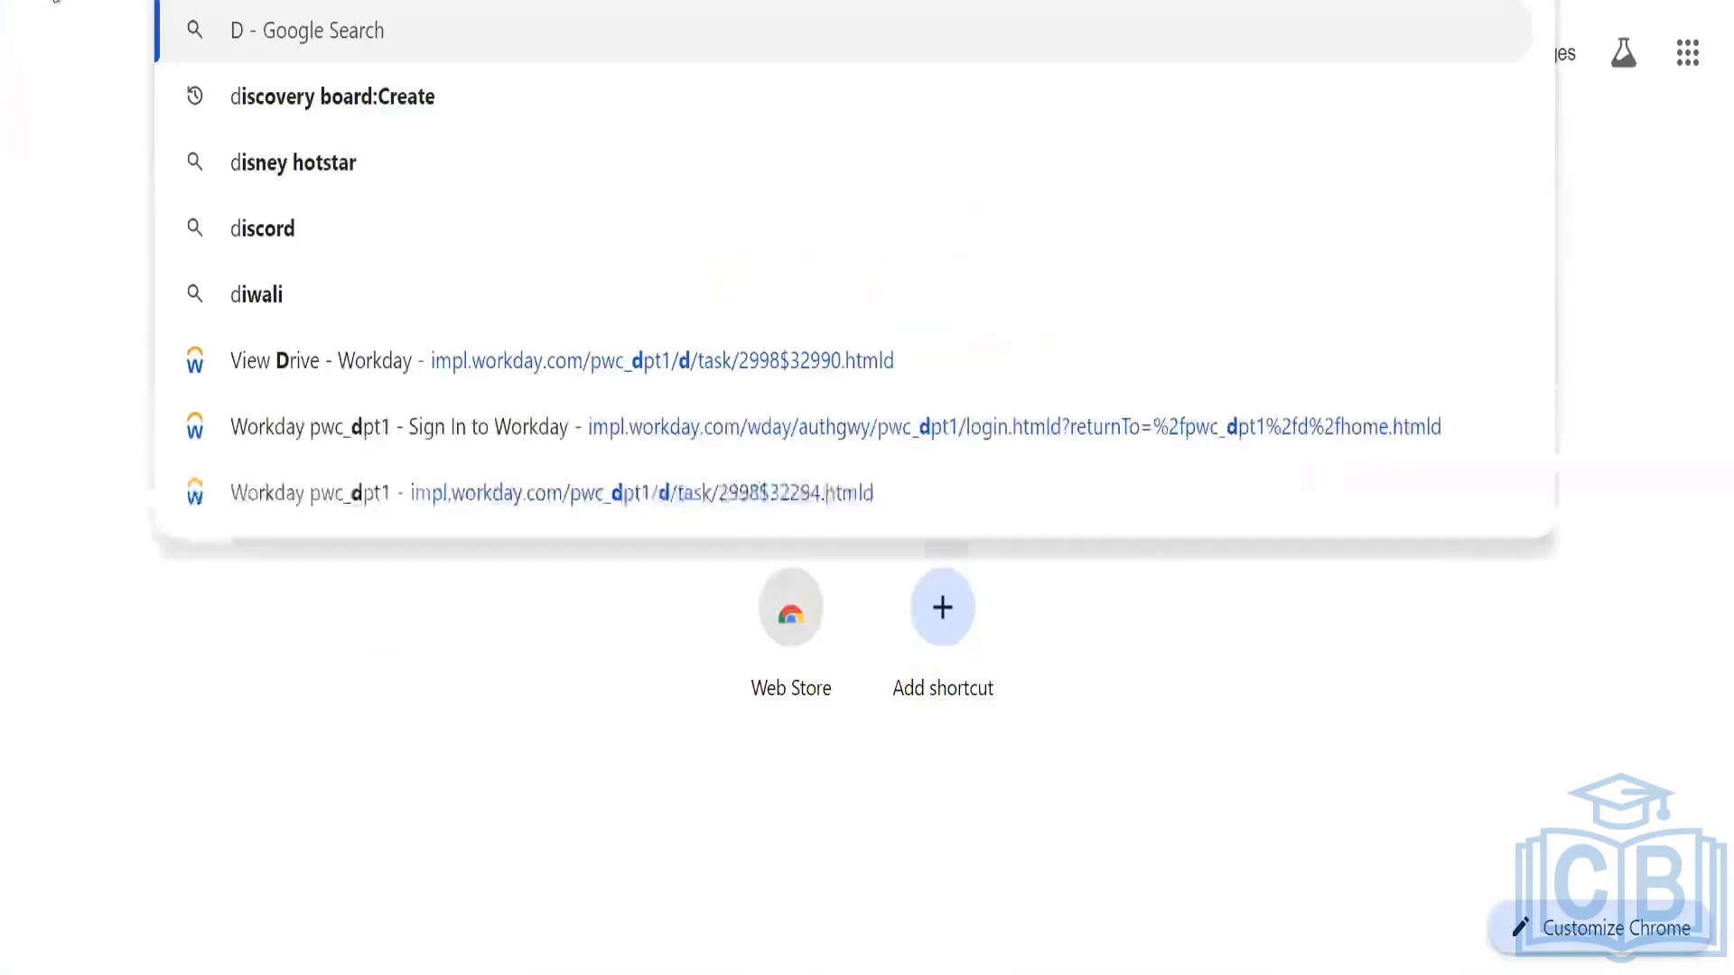
pyautogui.write('v')
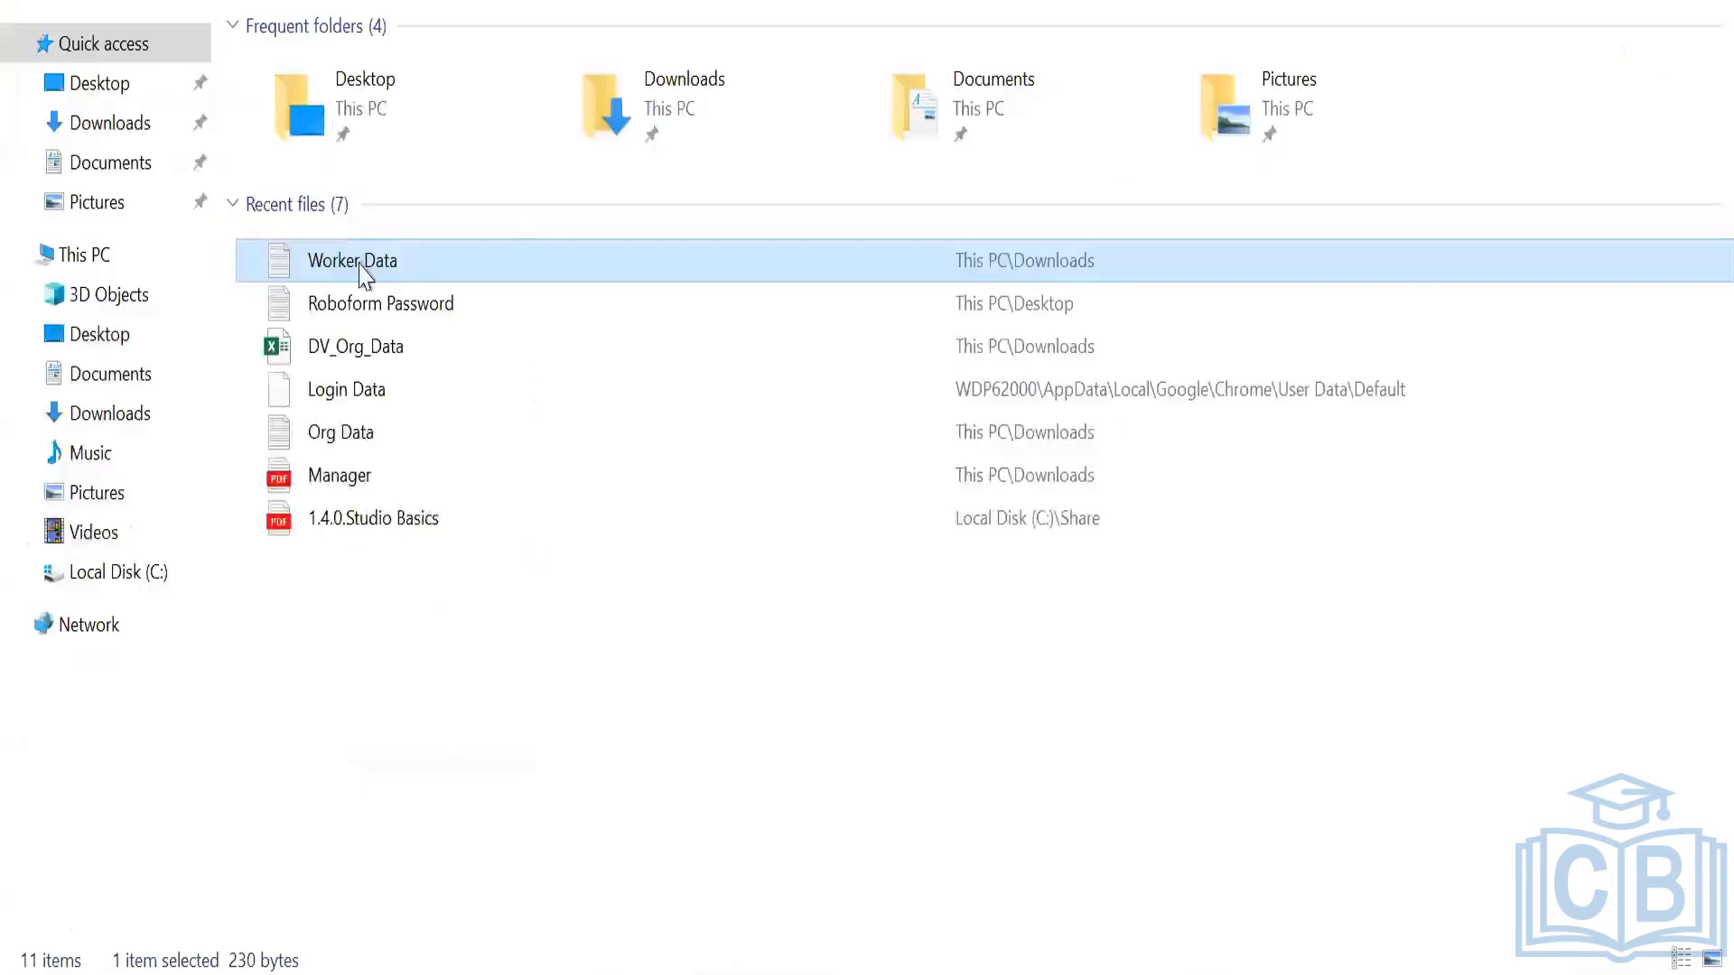
# - Reopen the Worker Data text file, try a leading space before the first name in row 1002, and remove it
pyautogui.doubleClick(503, 247)
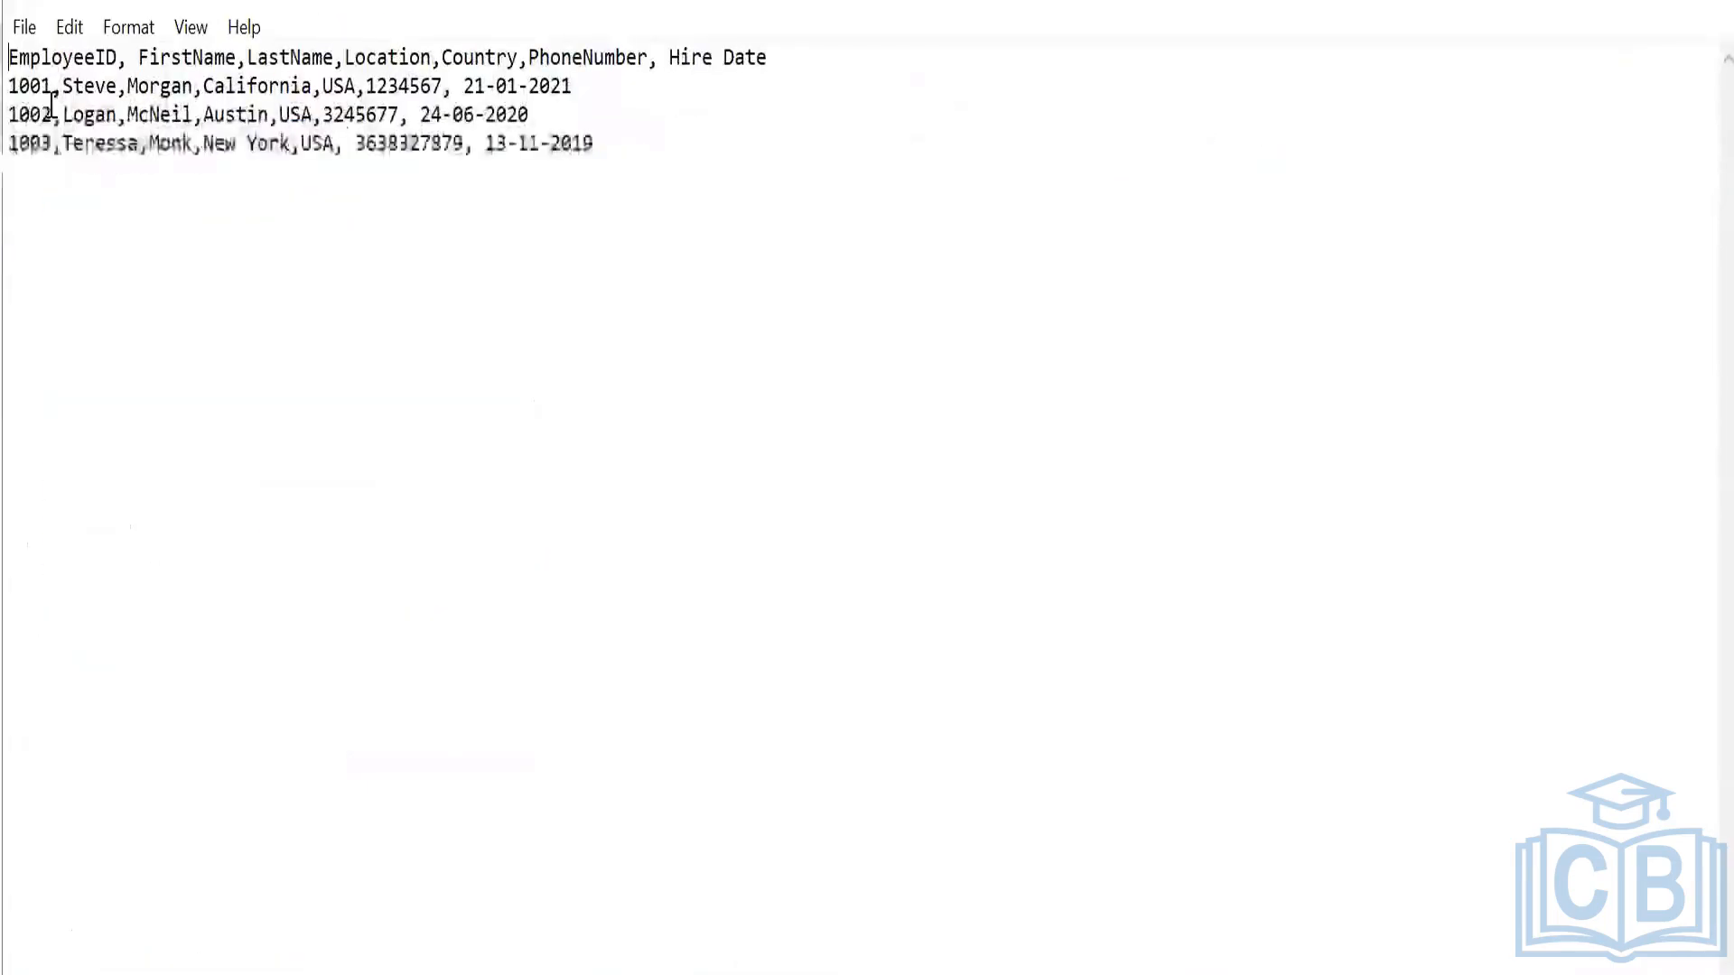
pyautogui.click(63, 114)
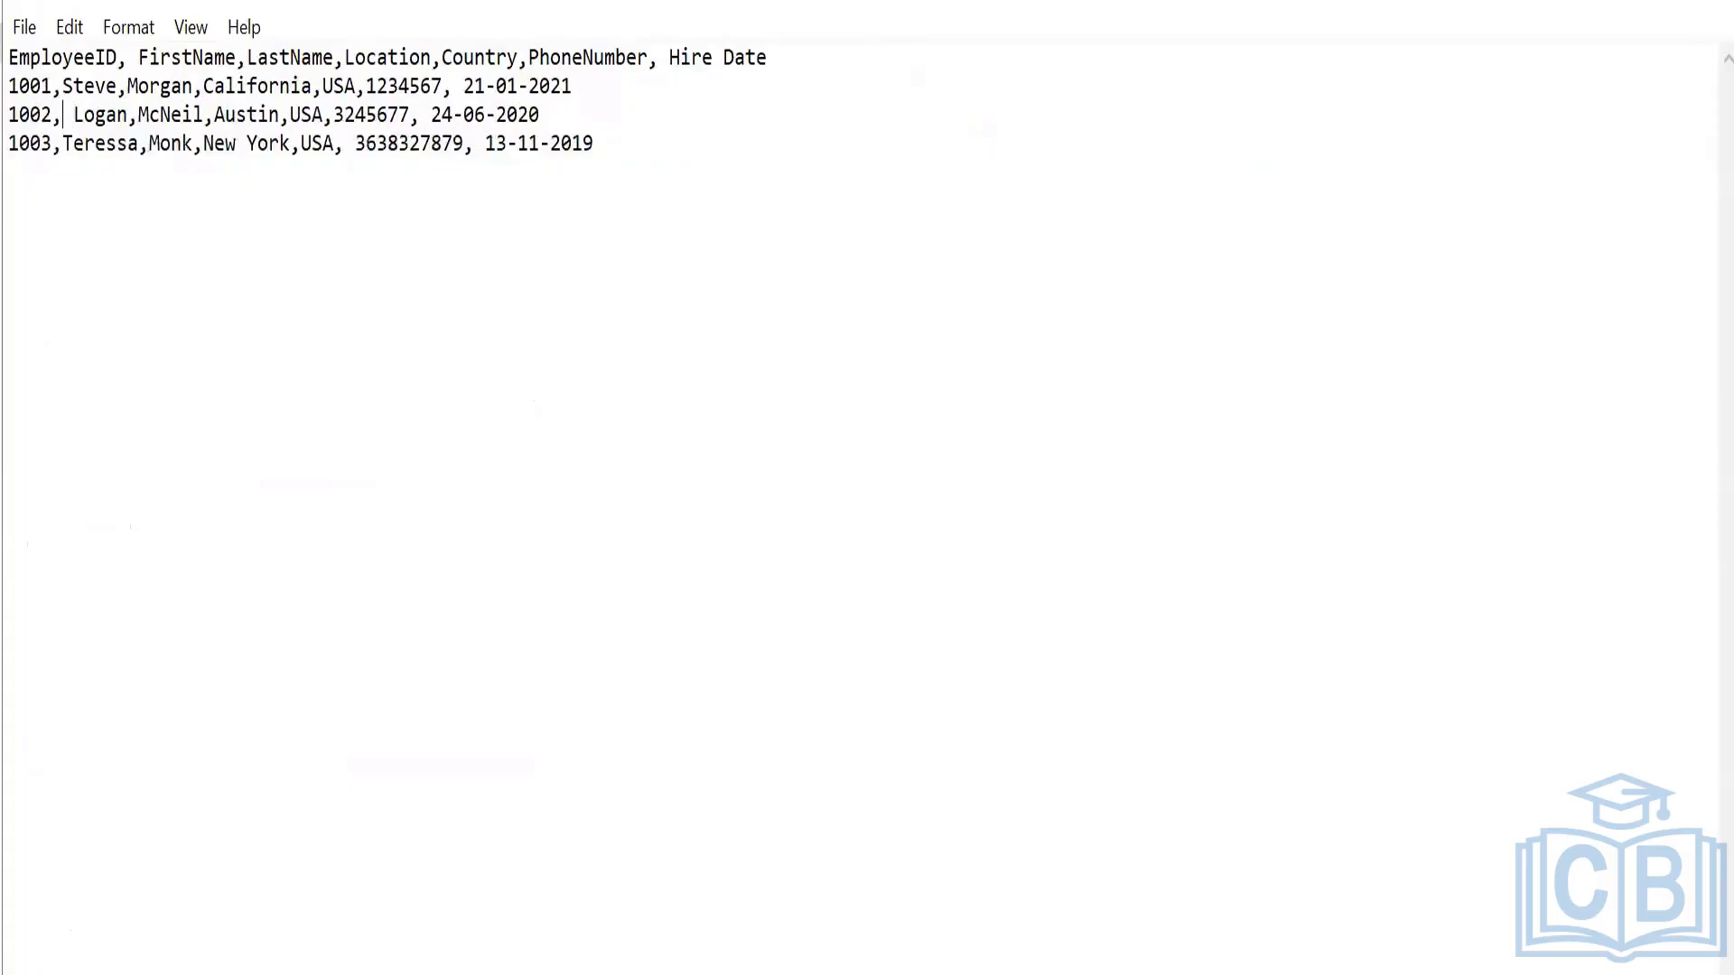
pyautogui.hotkey('shift', 'Left')
pyautogui.press('Delete')
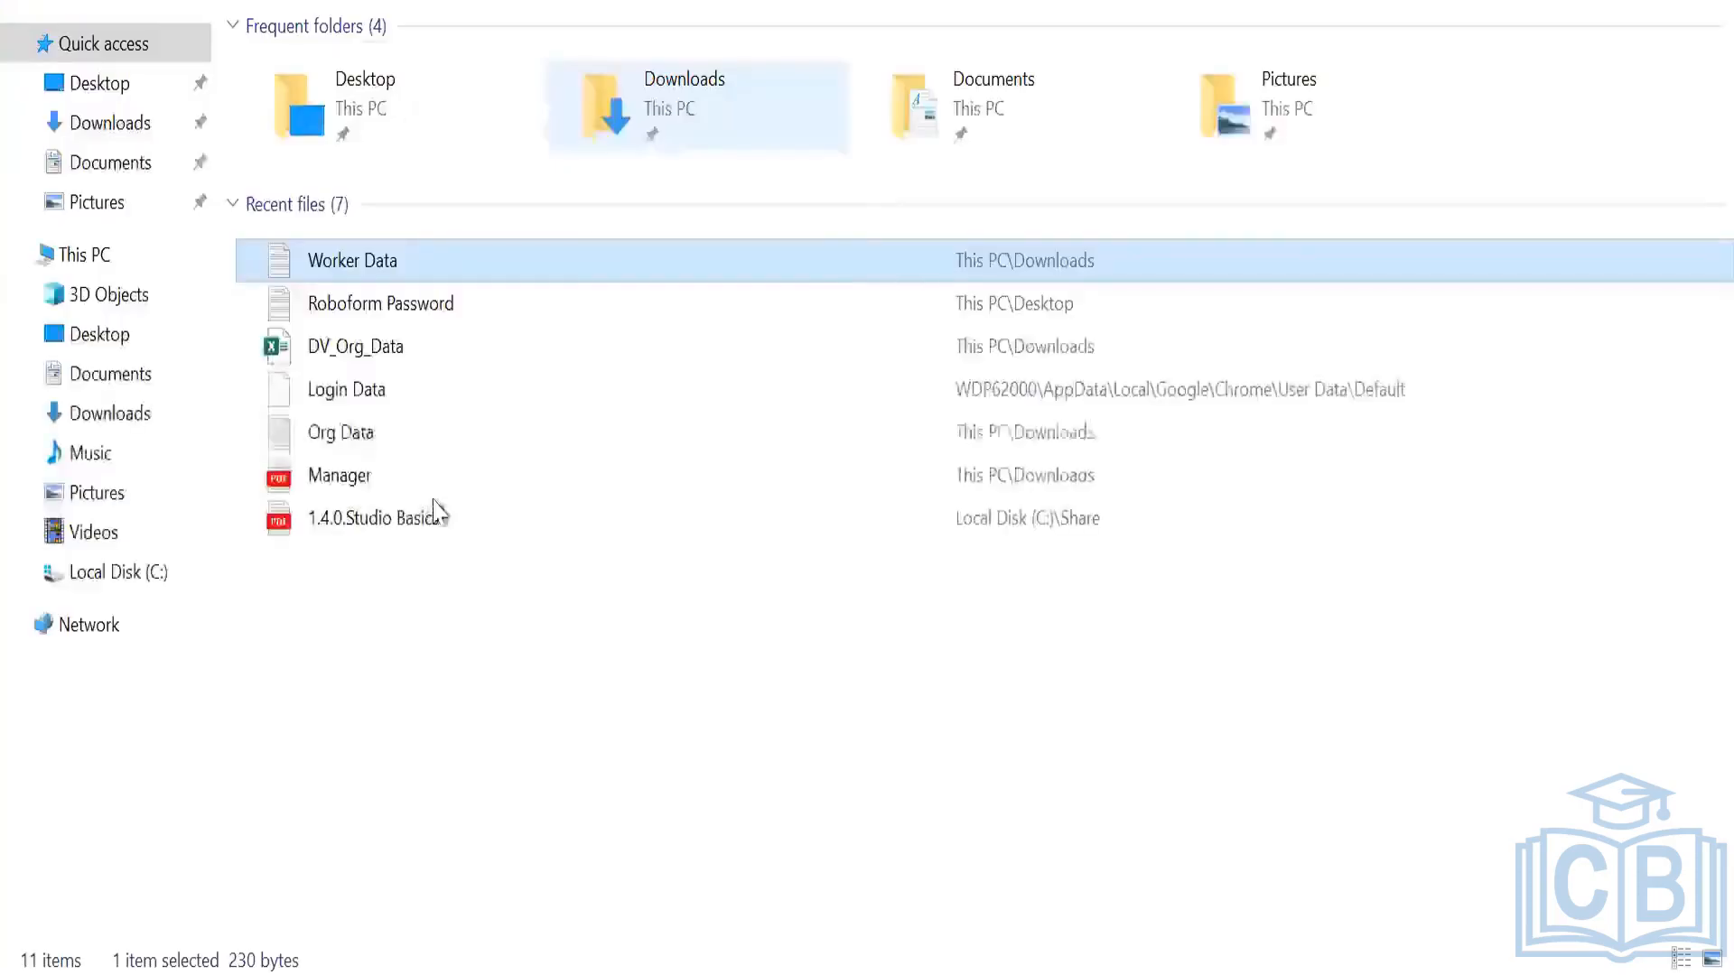
# - Return to the Workday Parse page and examine the parsed worker fields through Hire Date alongside the parsing settings
pyautogui.hotkey('alt', 'Tab')
pyautogui.hotkey('alt', 'Tab')
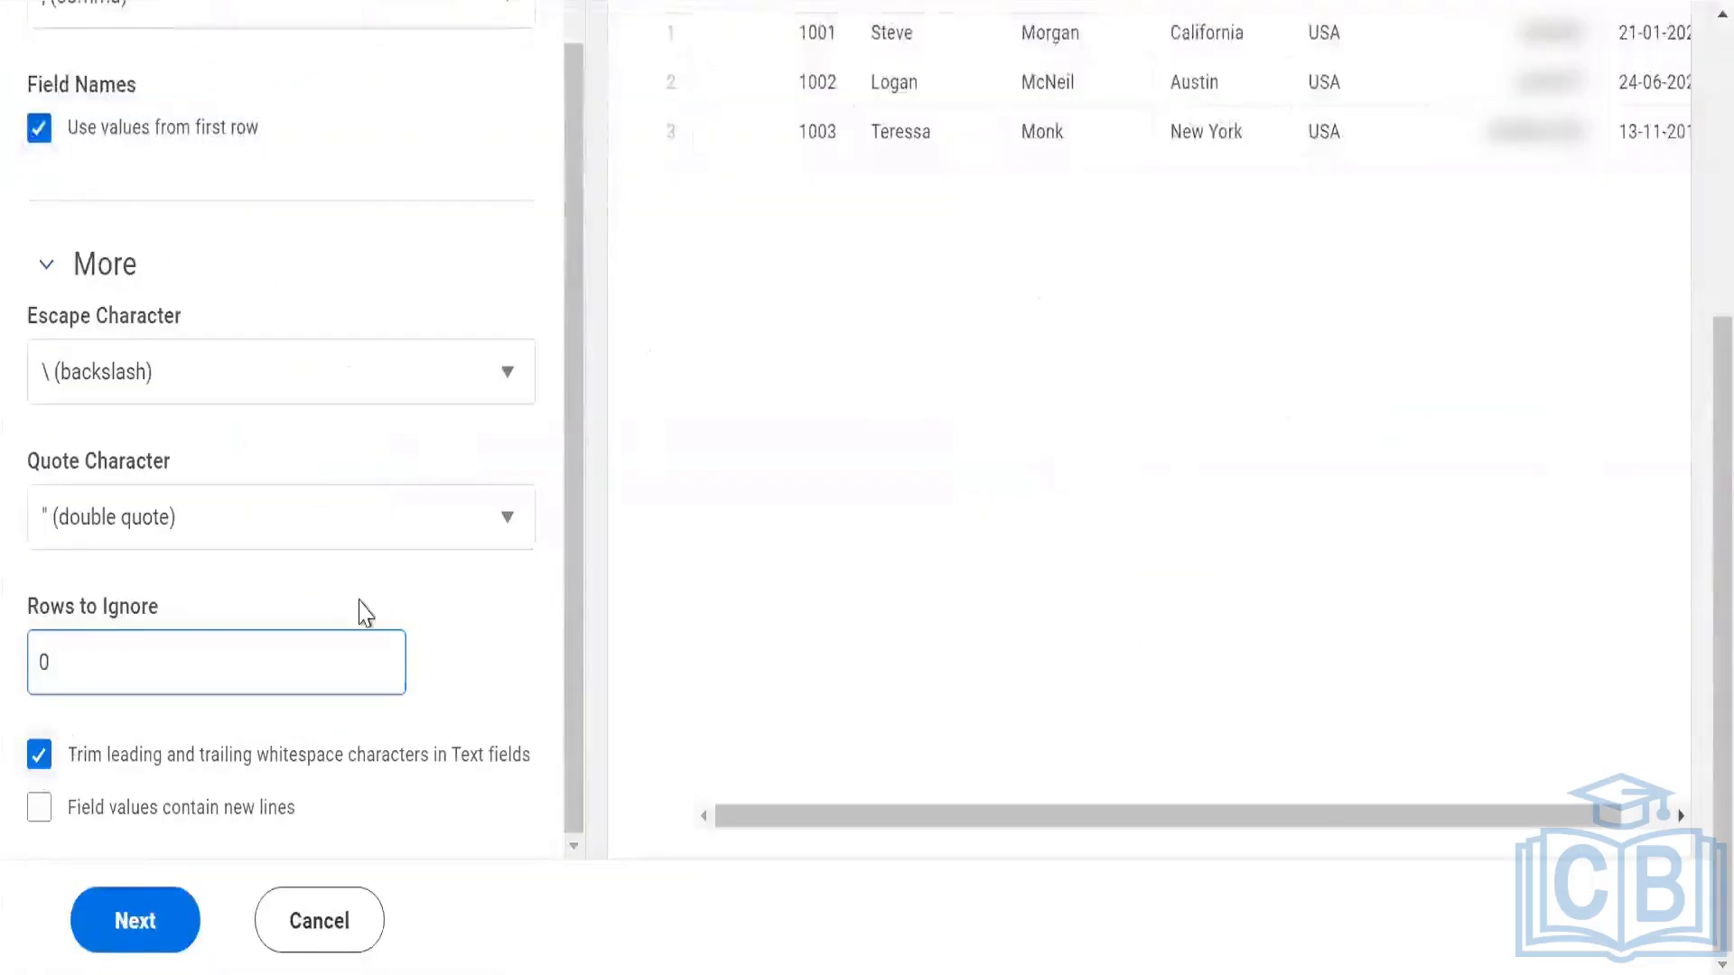
pyautogui.click(442, 551)
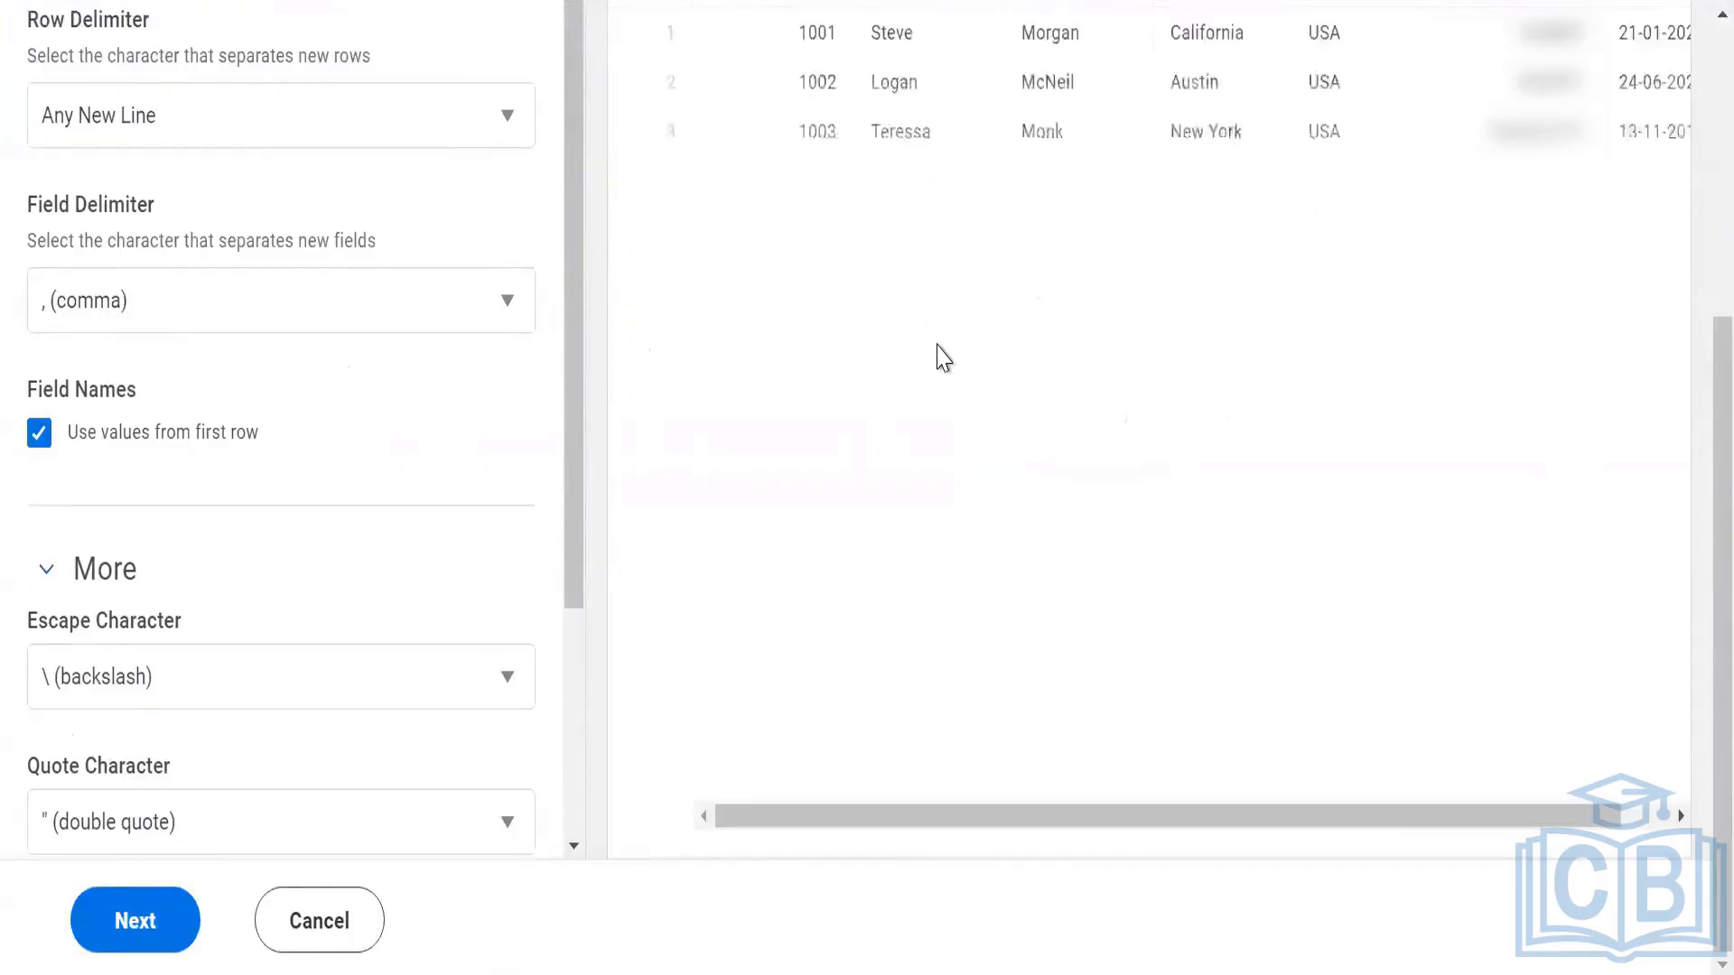
pyautogui.click(1682, 816)
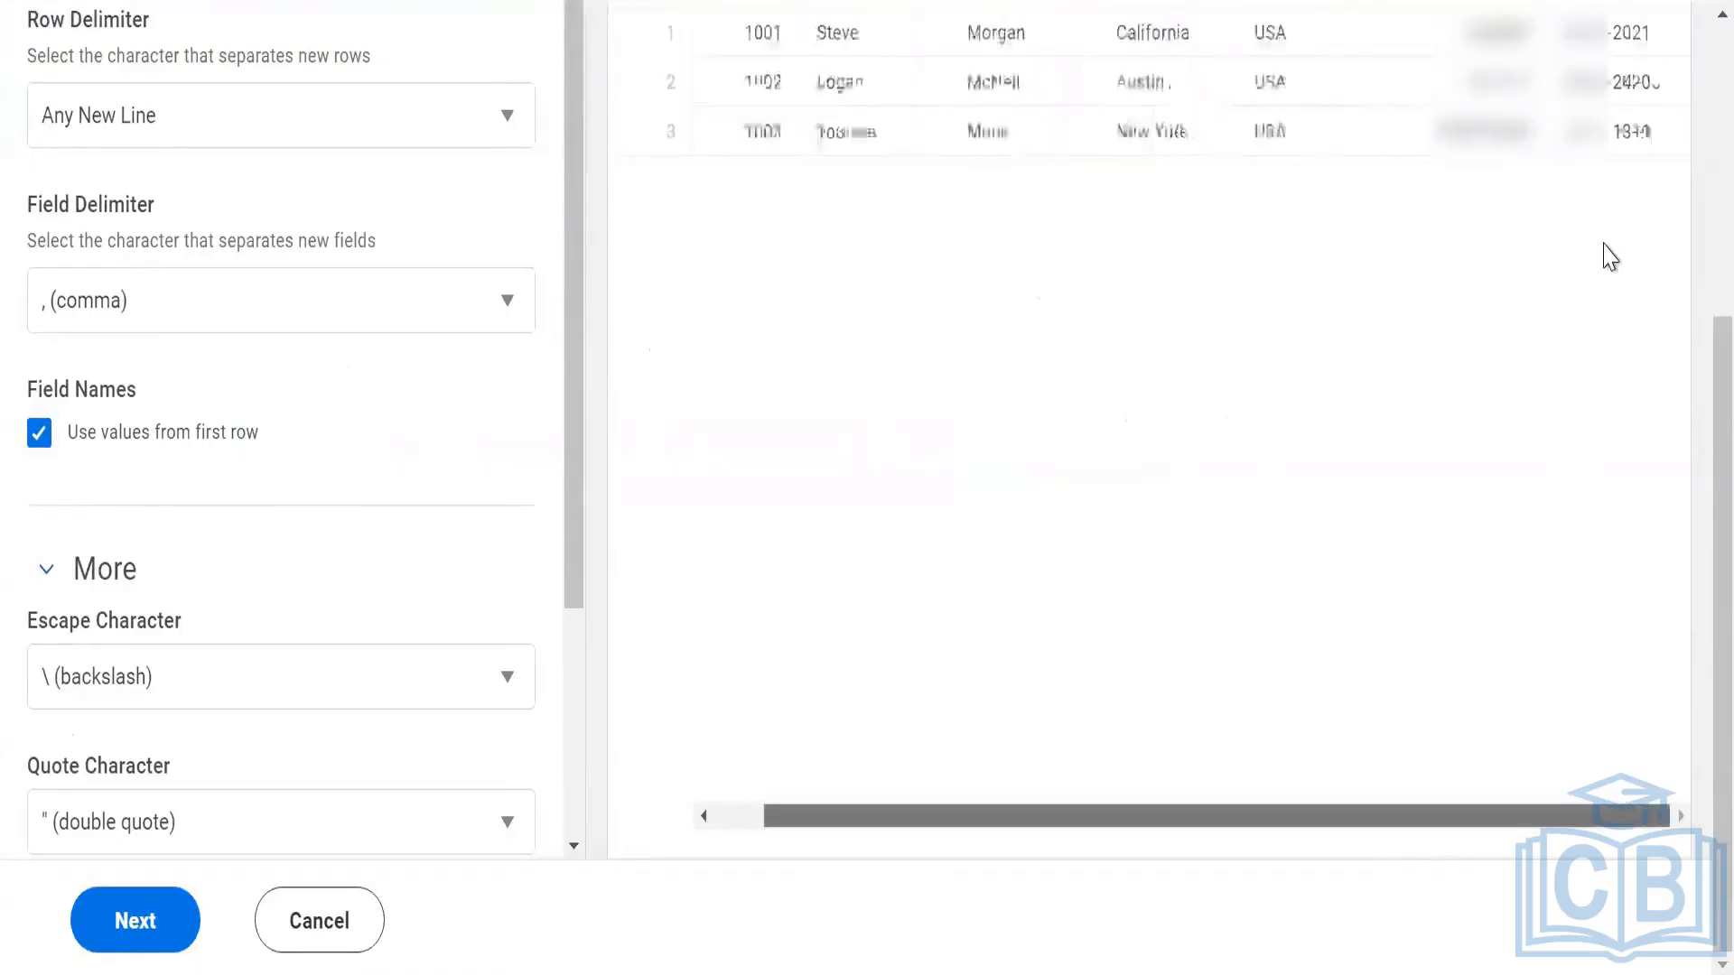
pyautogui.scroll(5, 1568, 497)
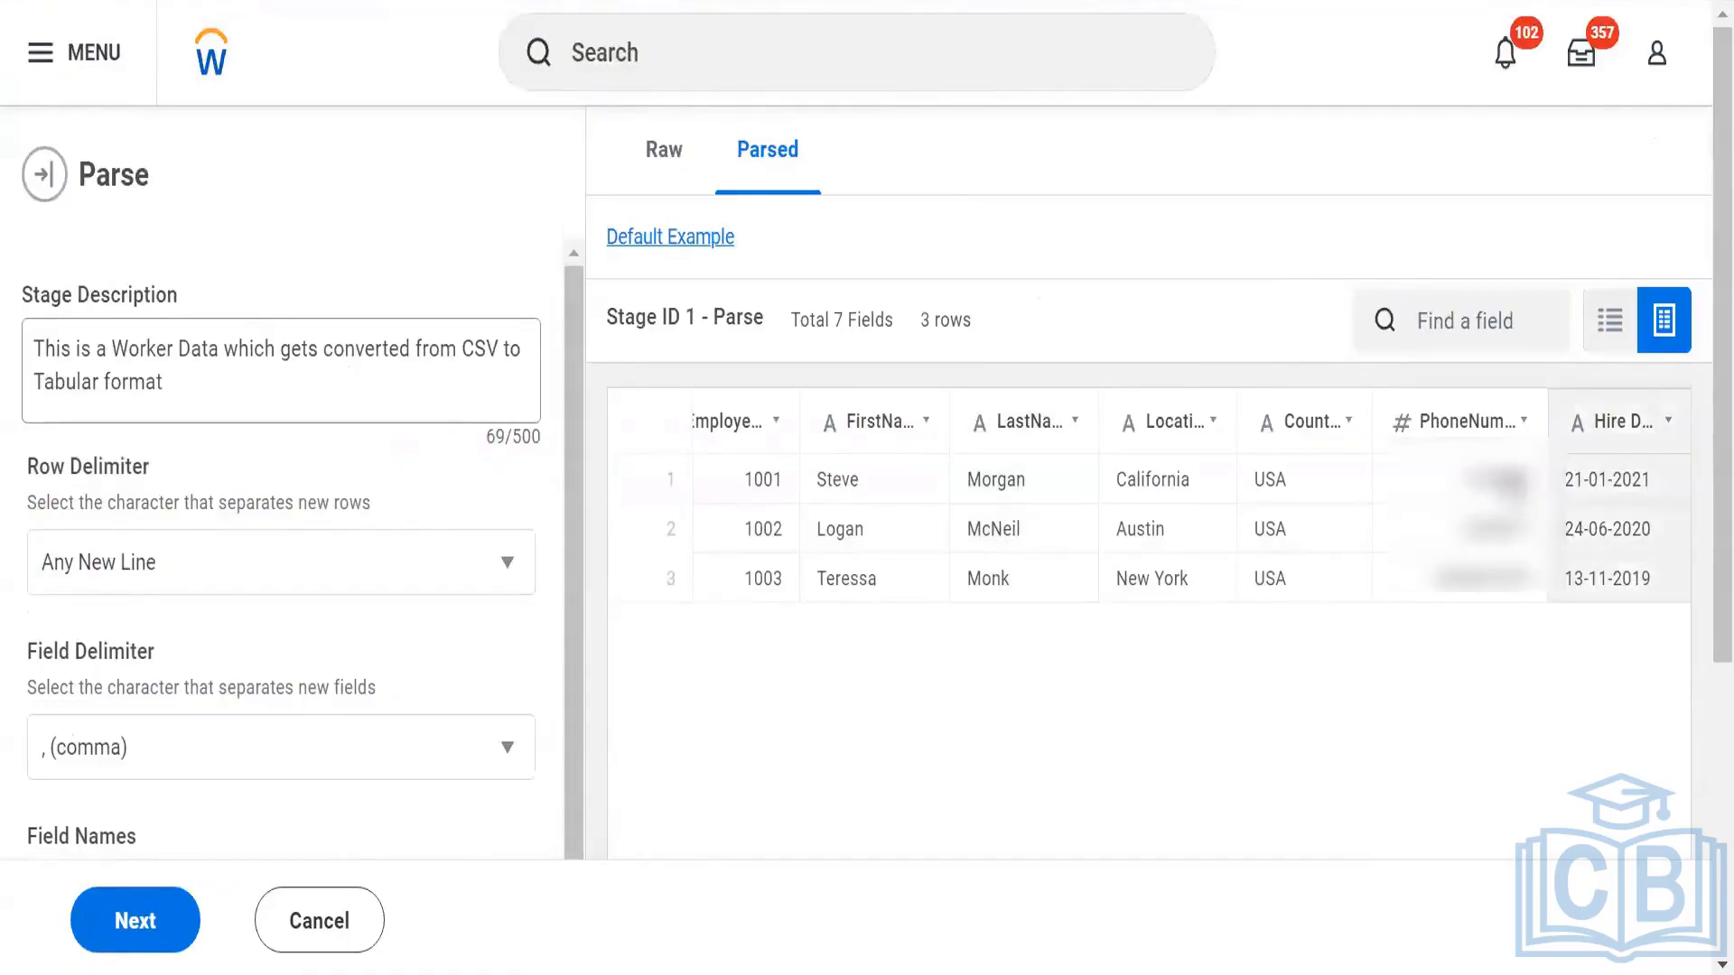
pyautogui.scroll(-3, 332, 561)
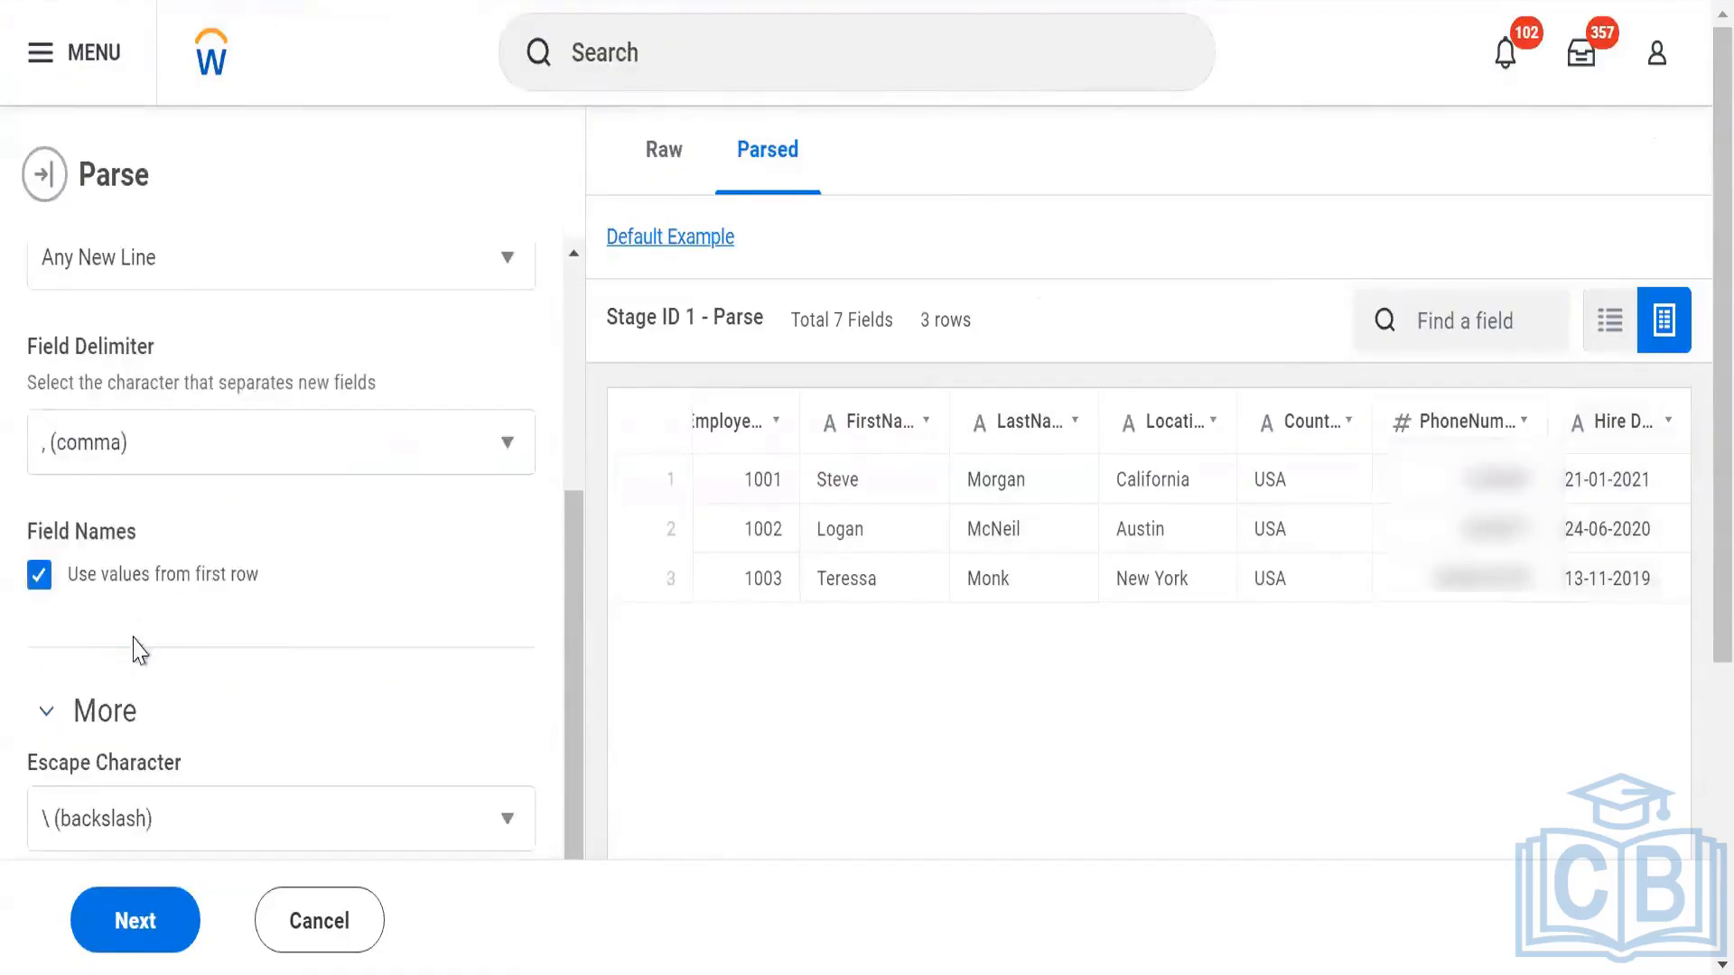
pyautogui.scroll(-5, 135, 650)
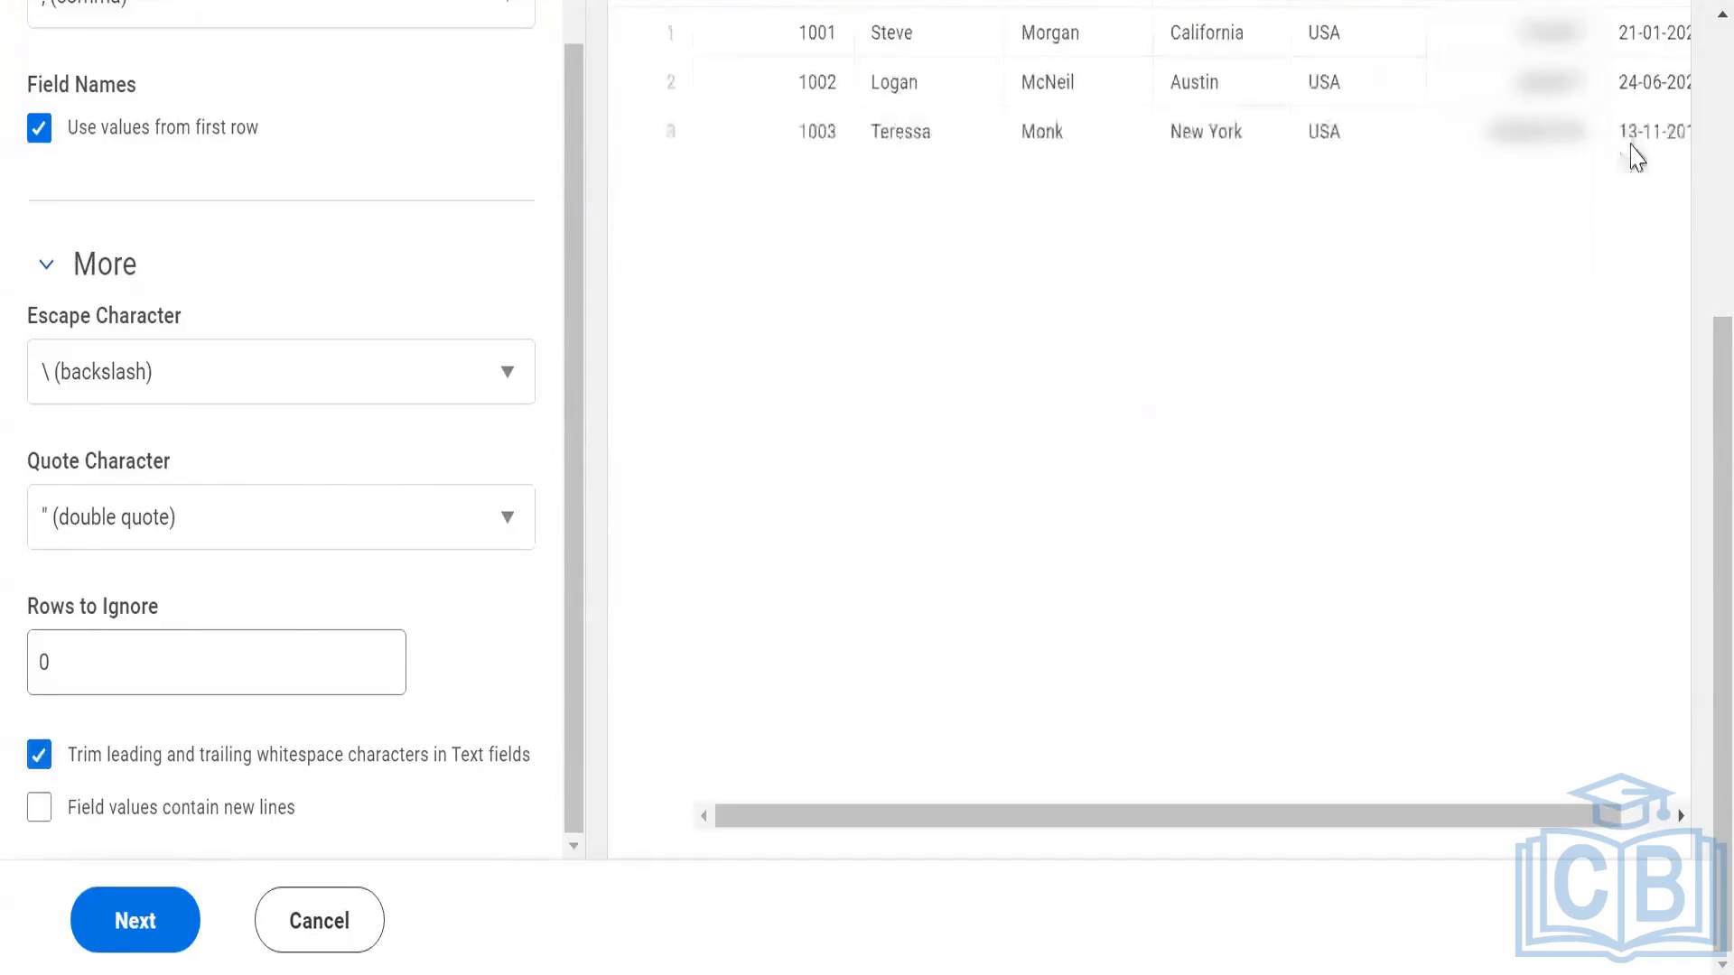
# - Enable the option for field values containing new lines and check the parsed worker data
pyautogui.scroll(3, 1653, 217)
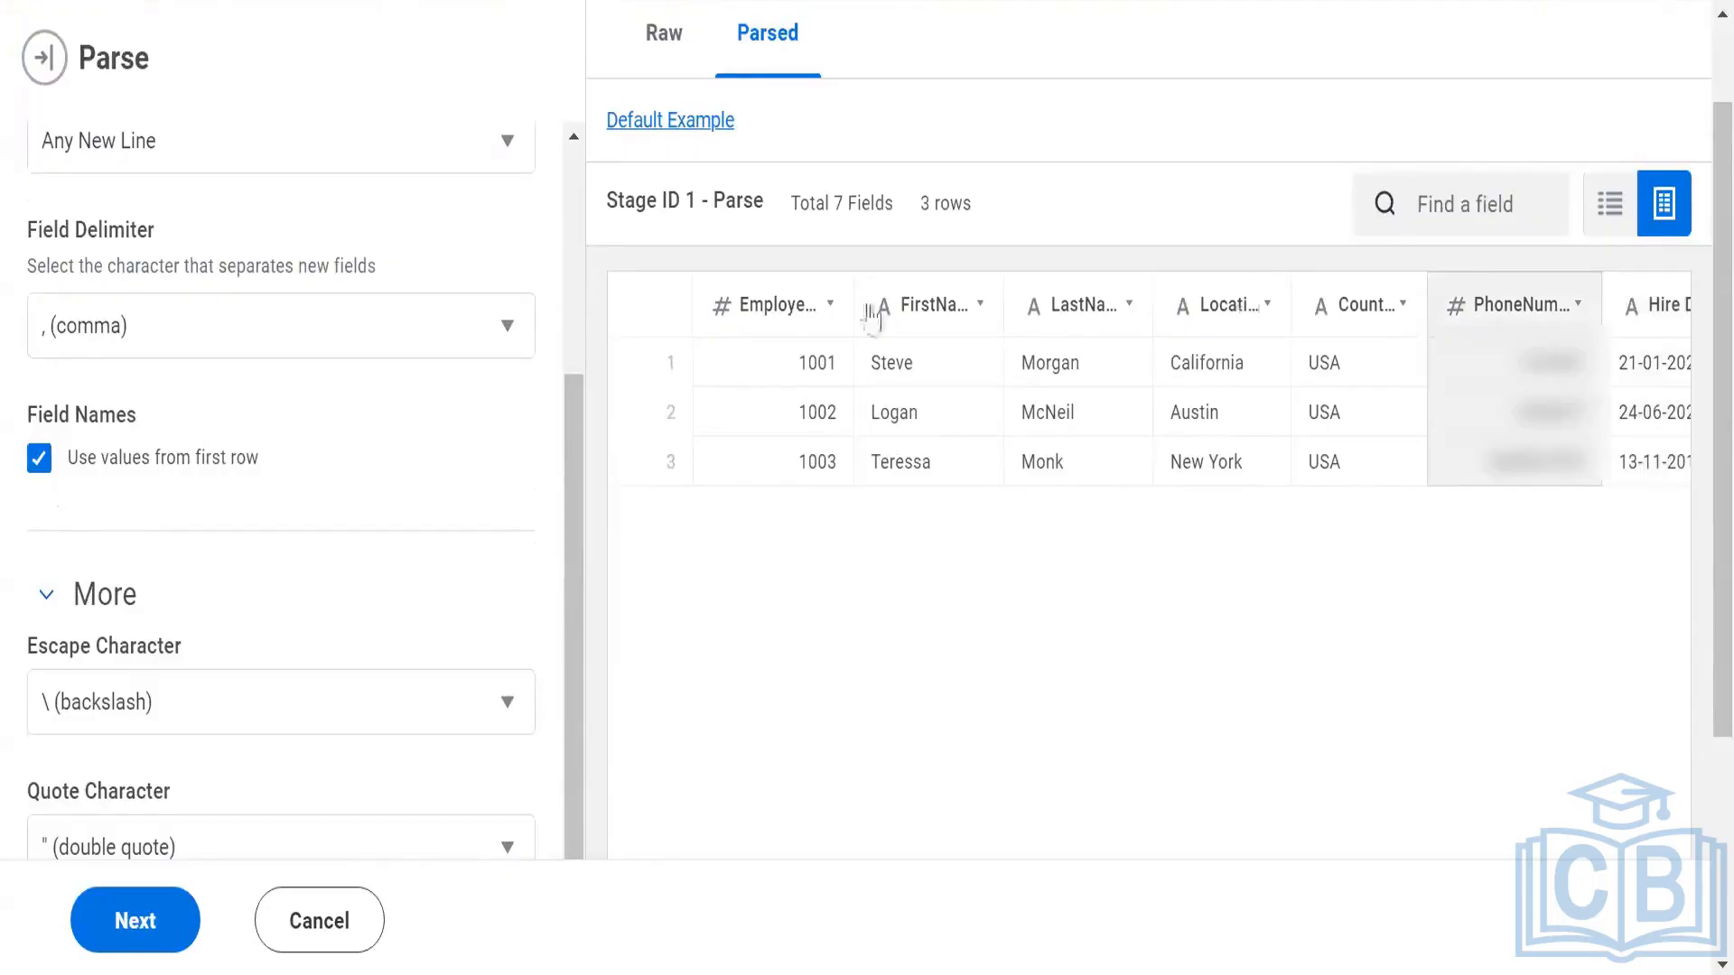
pyautogui.scroll(-3, 182, 484)
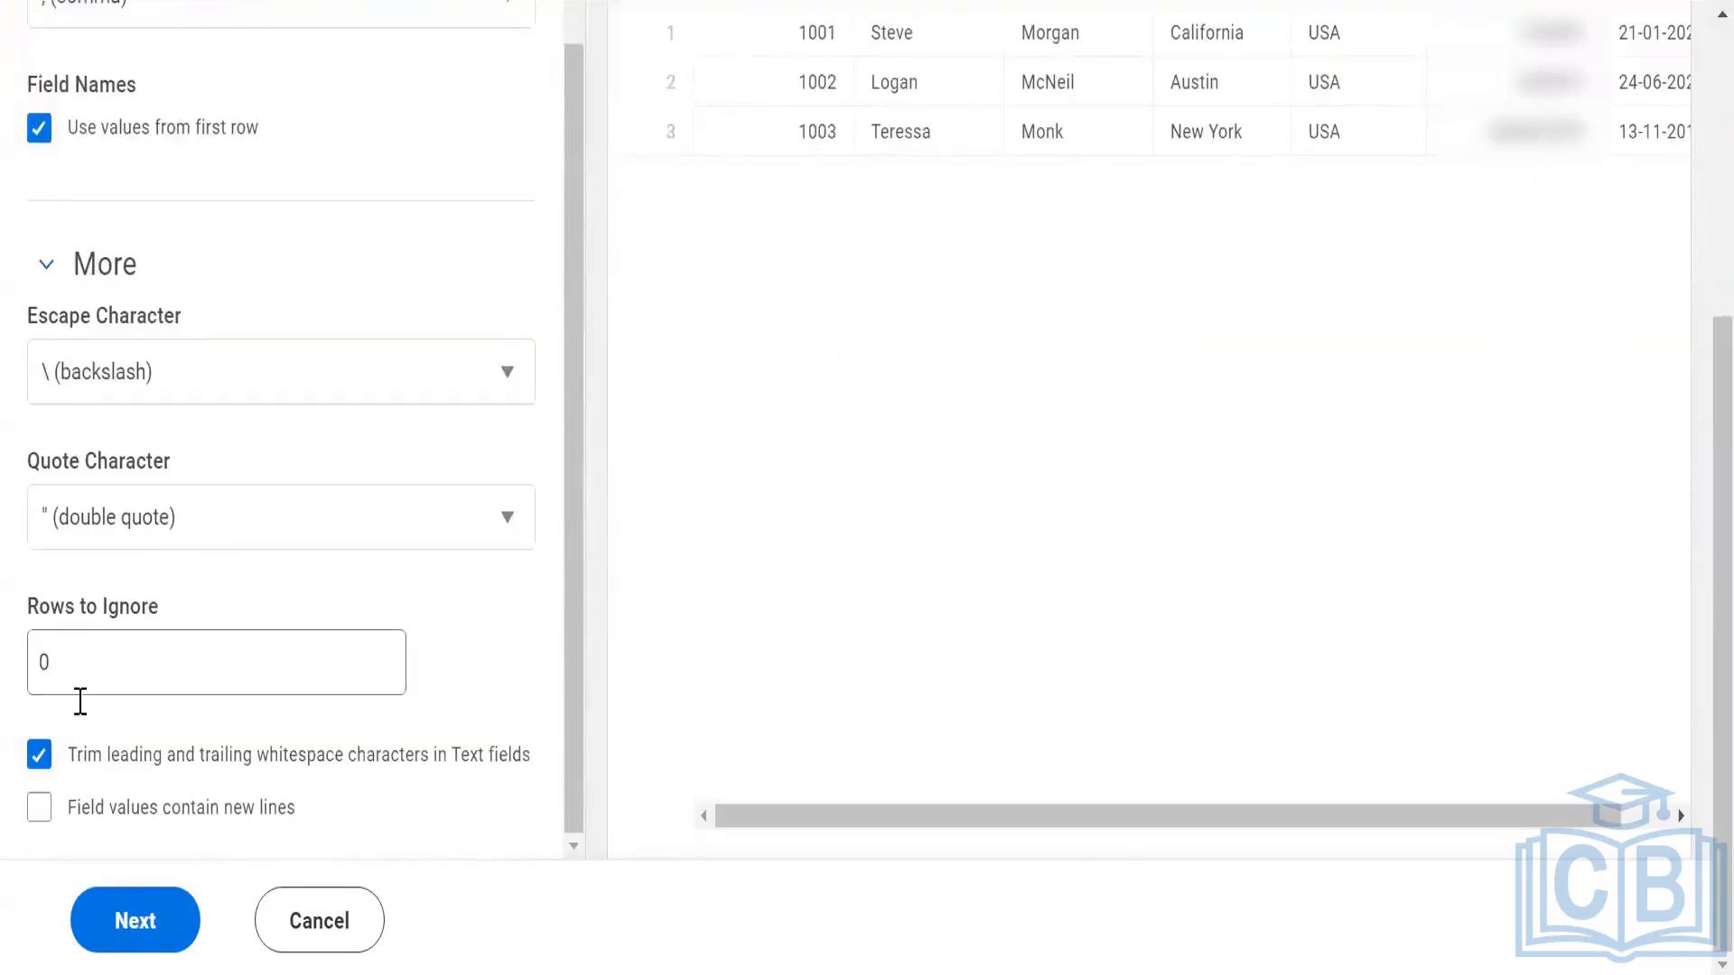
pyautogui.click(231, 824)
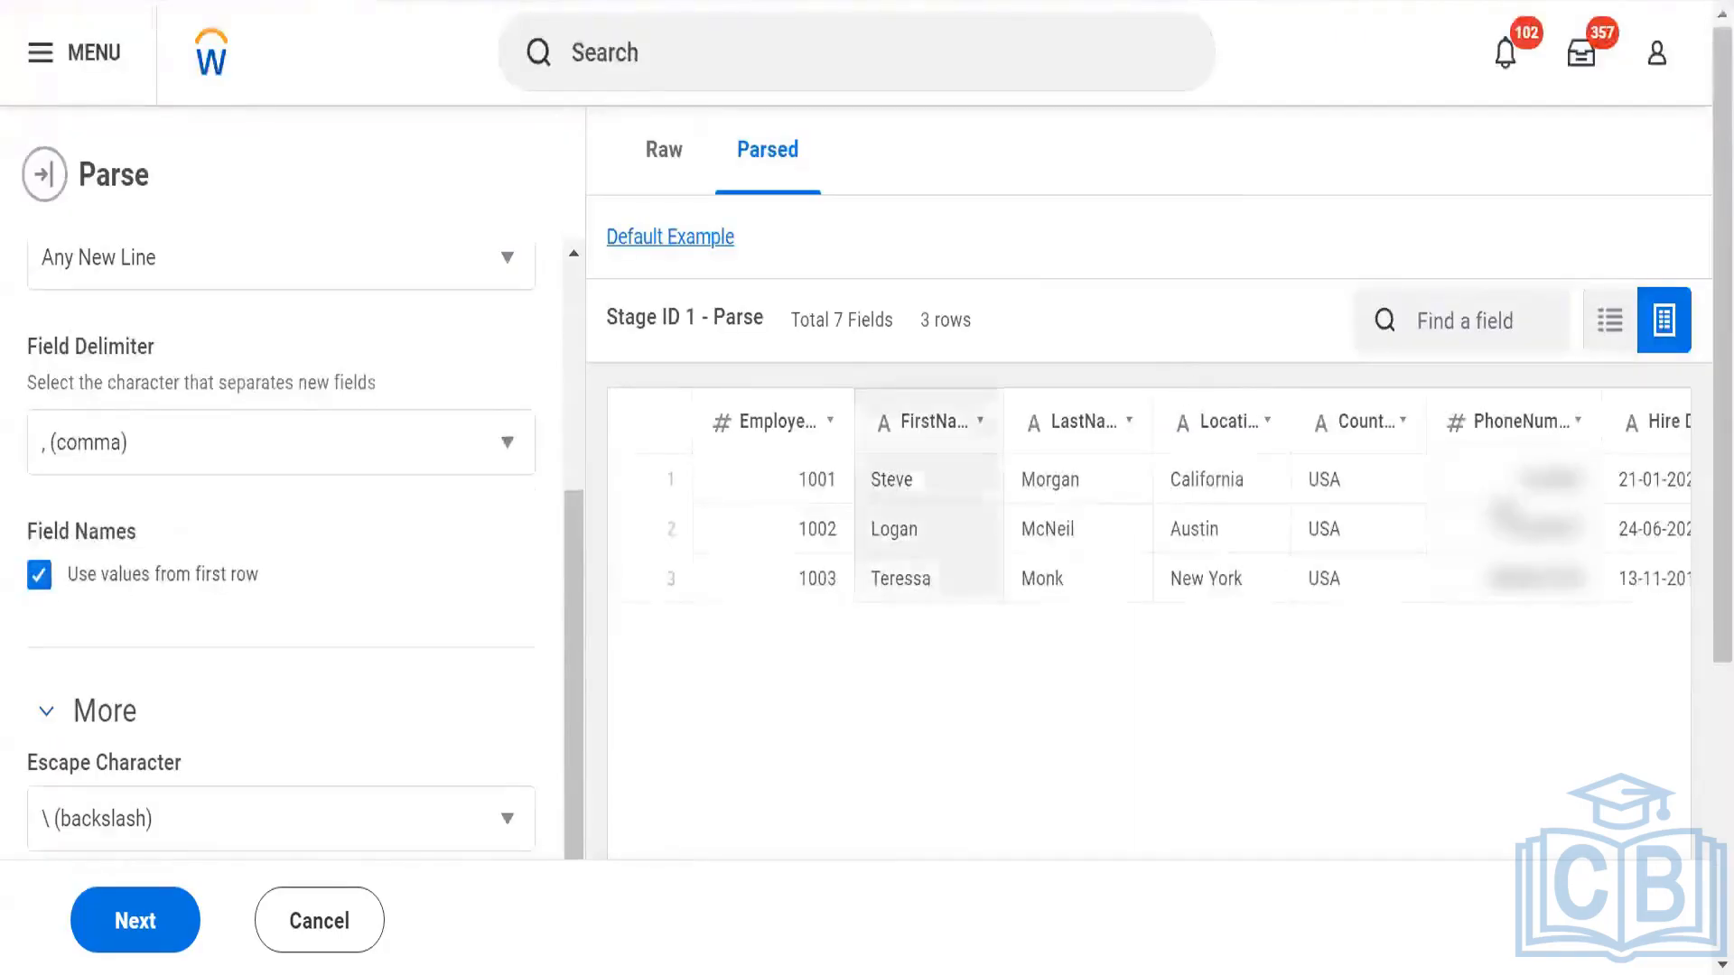
pyautogui.scroll(-5, 391, 533)
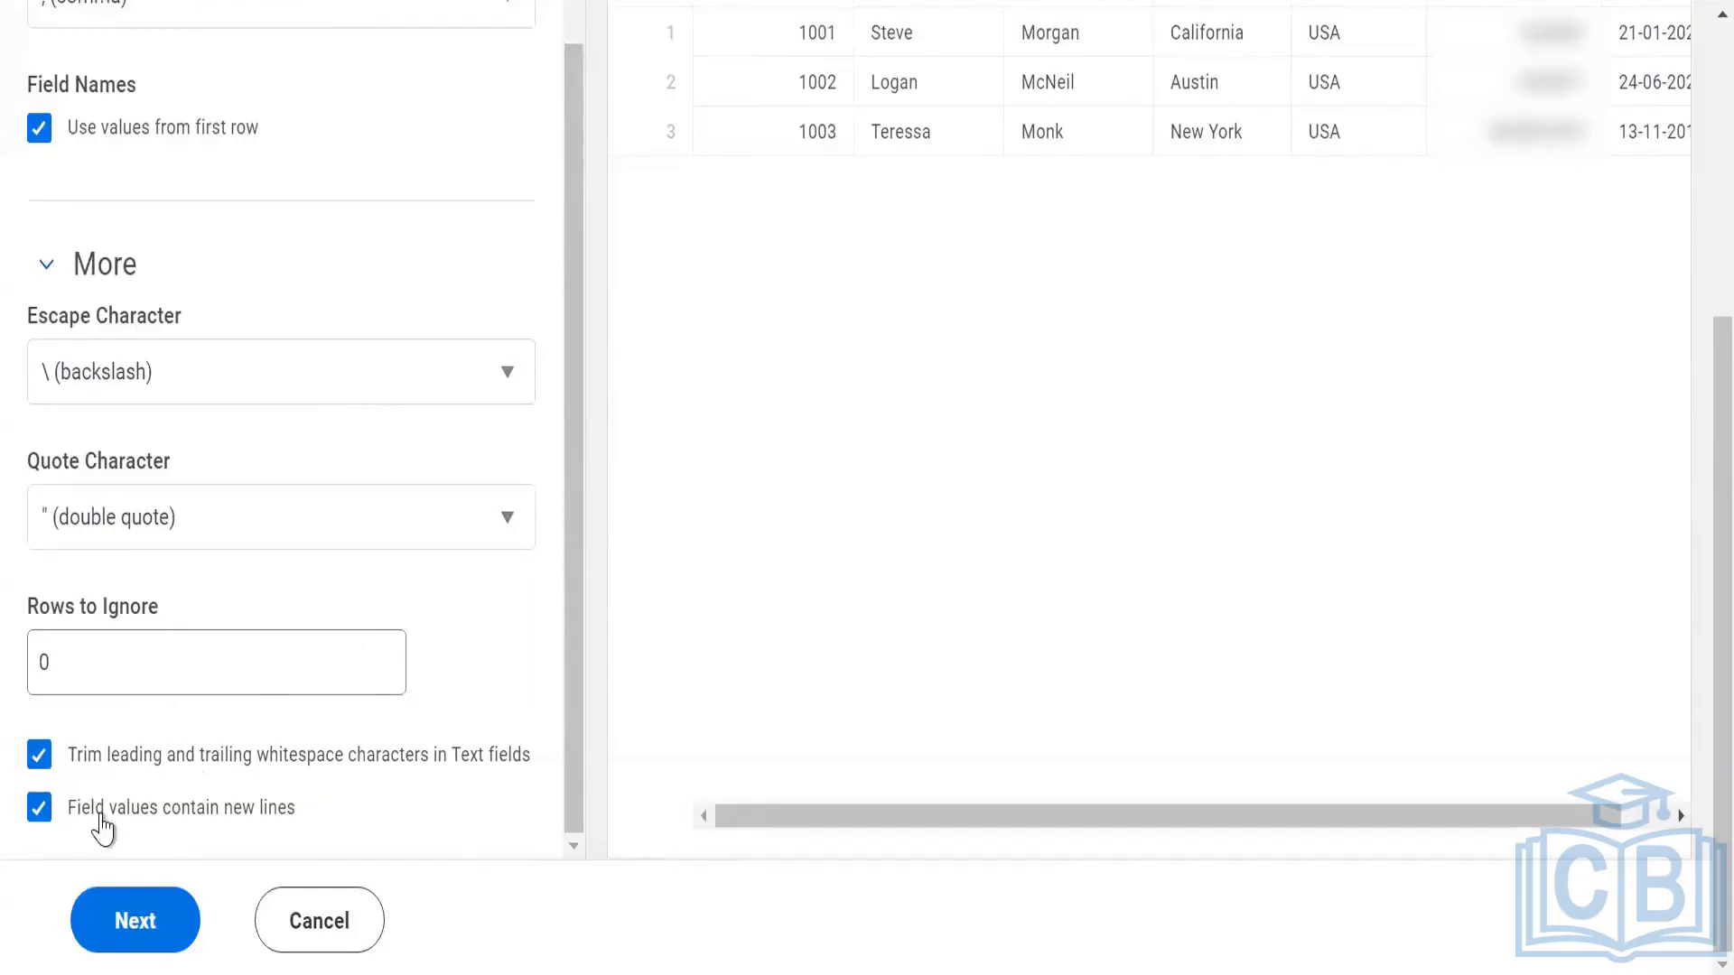
# - Disable the option for field values containing new lines and proceed to naming the dataset
pyautogui.click(102, 826)
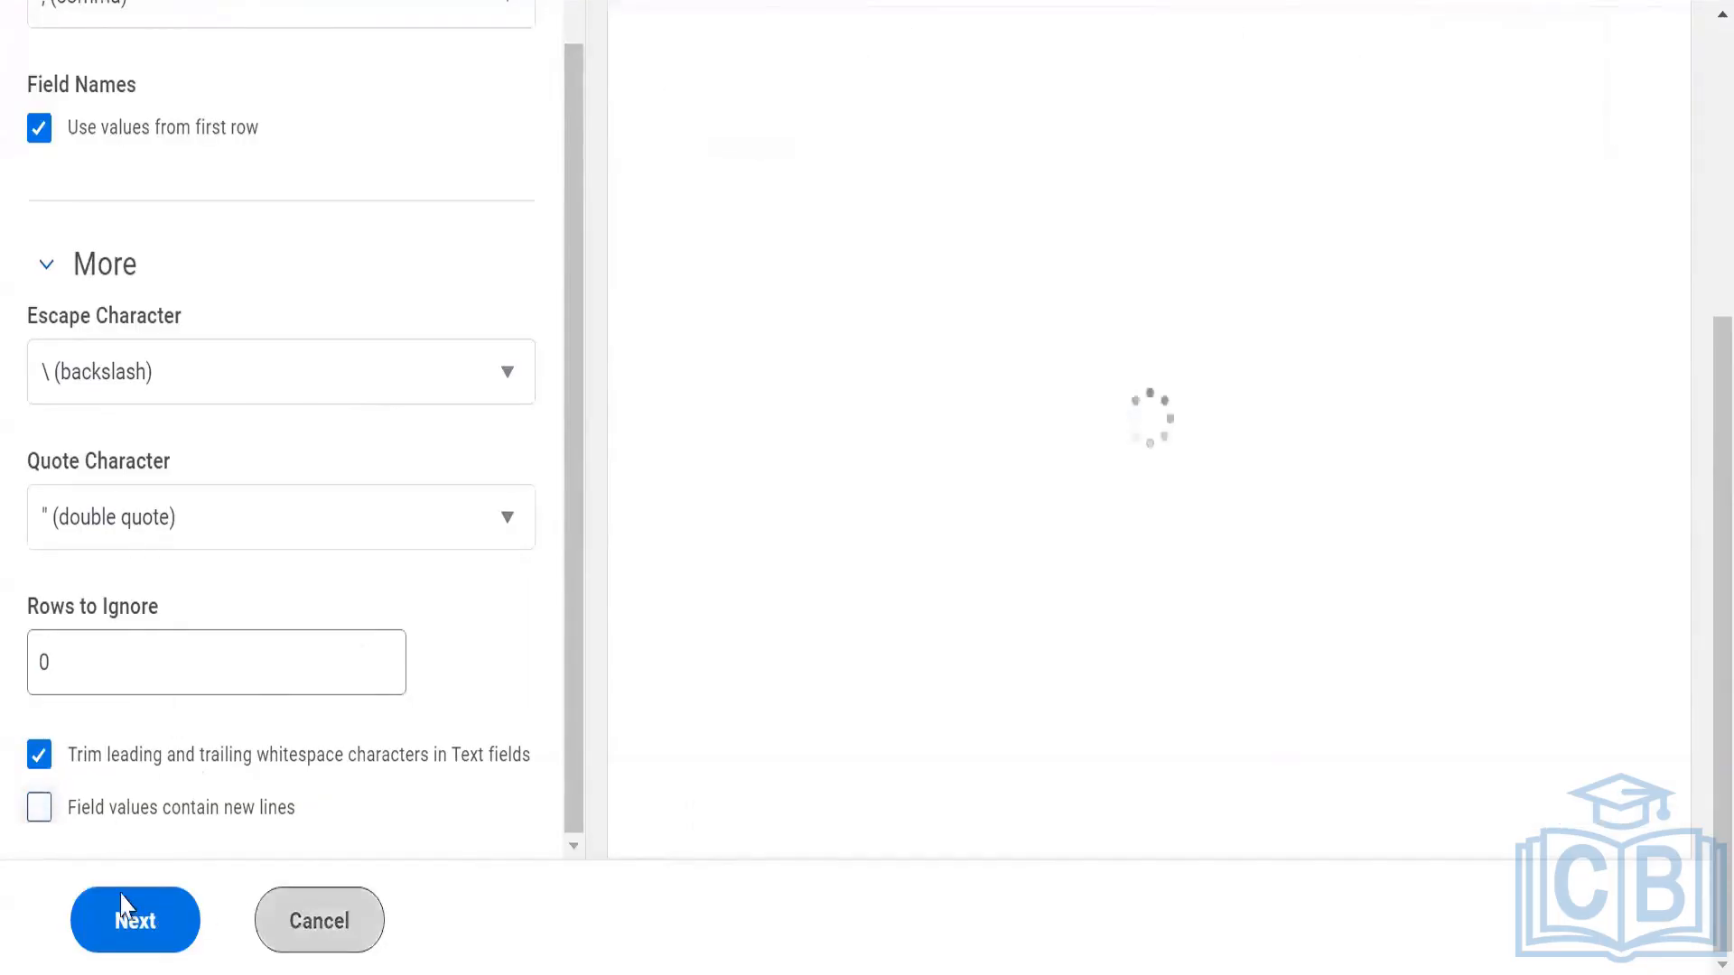
pyautogui.scroll(3, 217, 596)
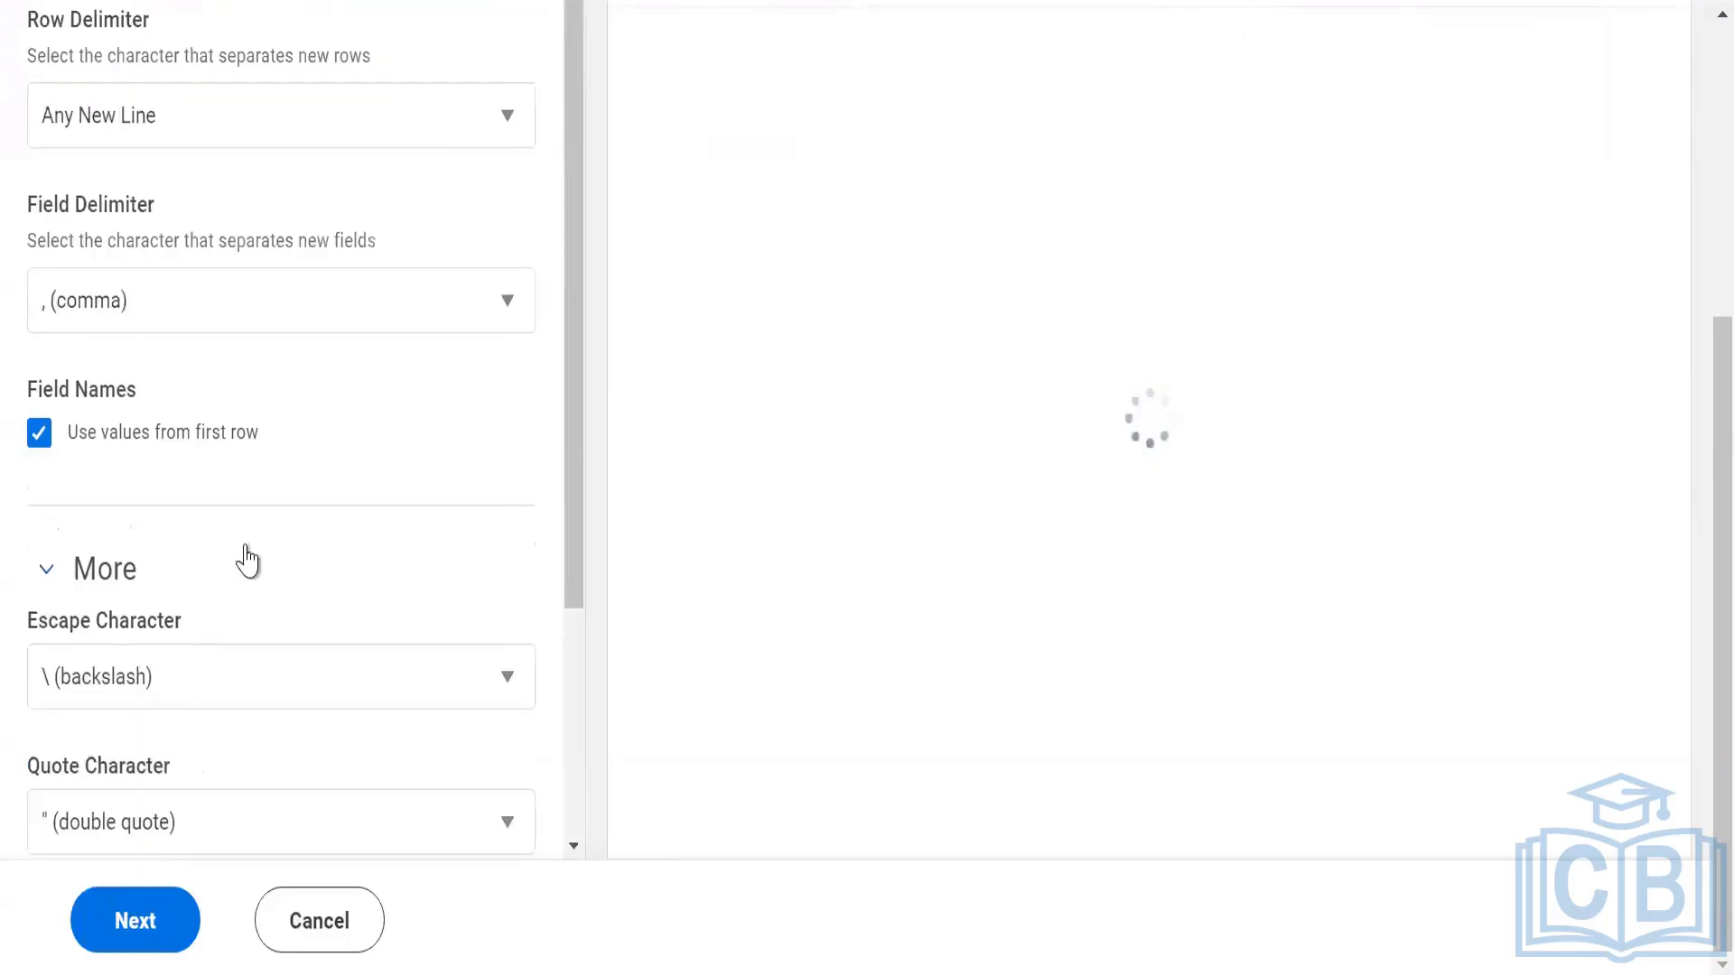
pyautogui.scroll(5, 217, 582)
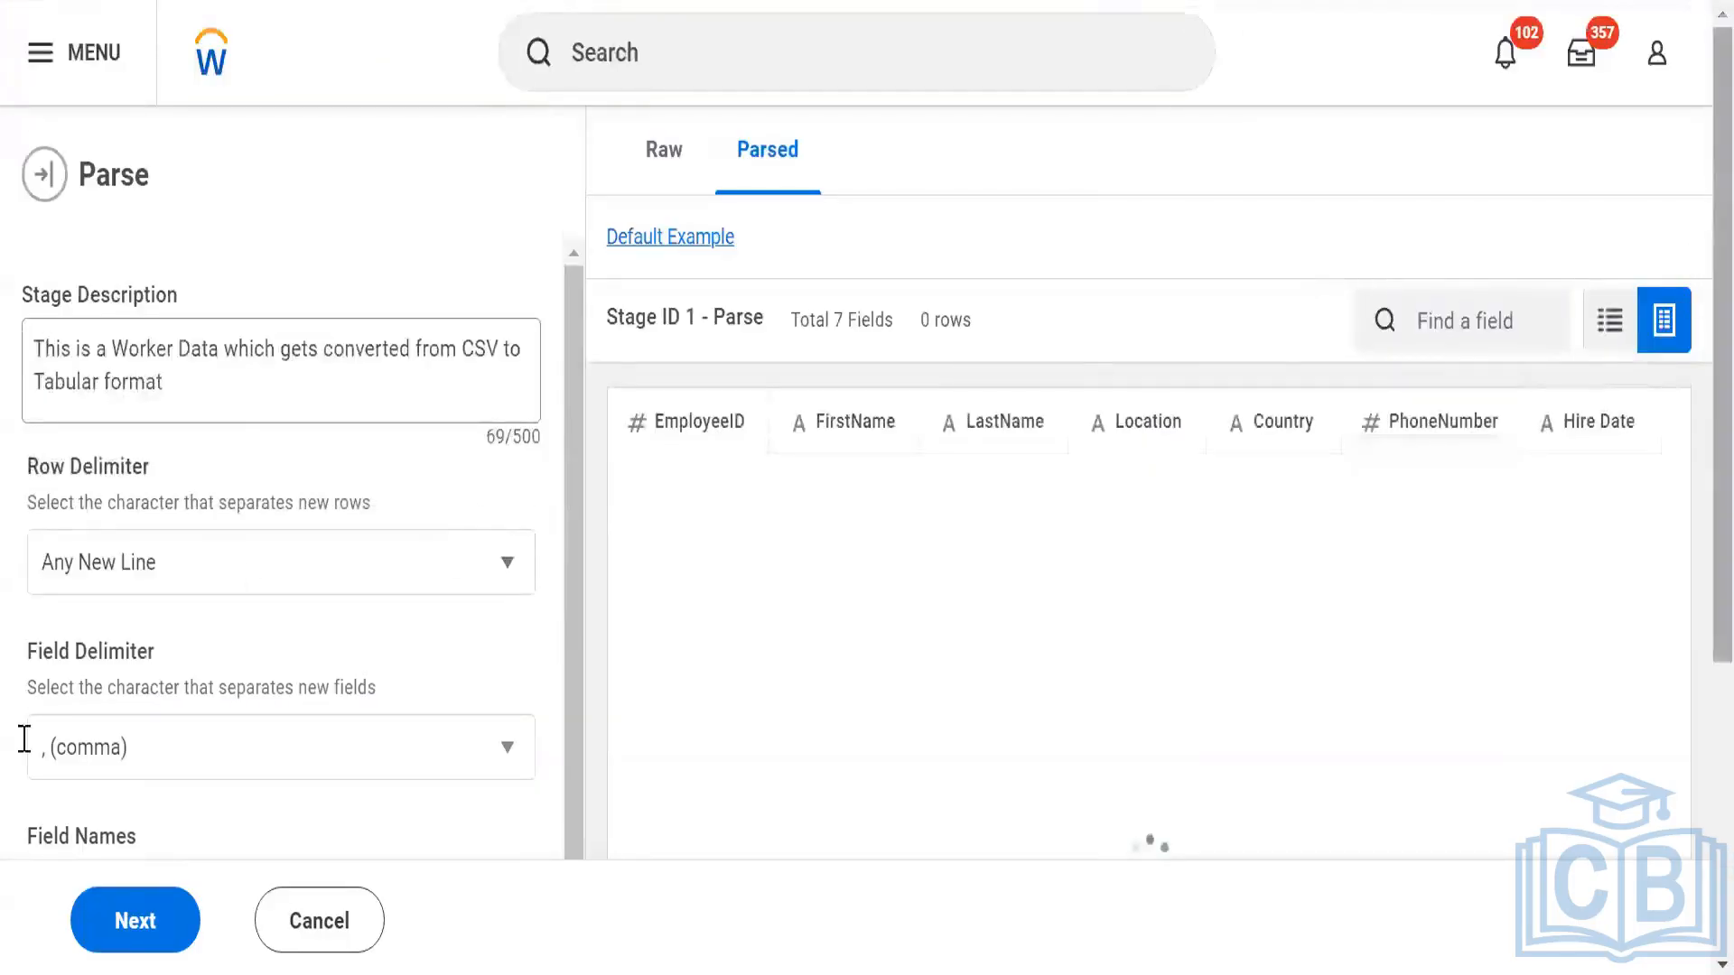
pyautogui.click(135, 921)
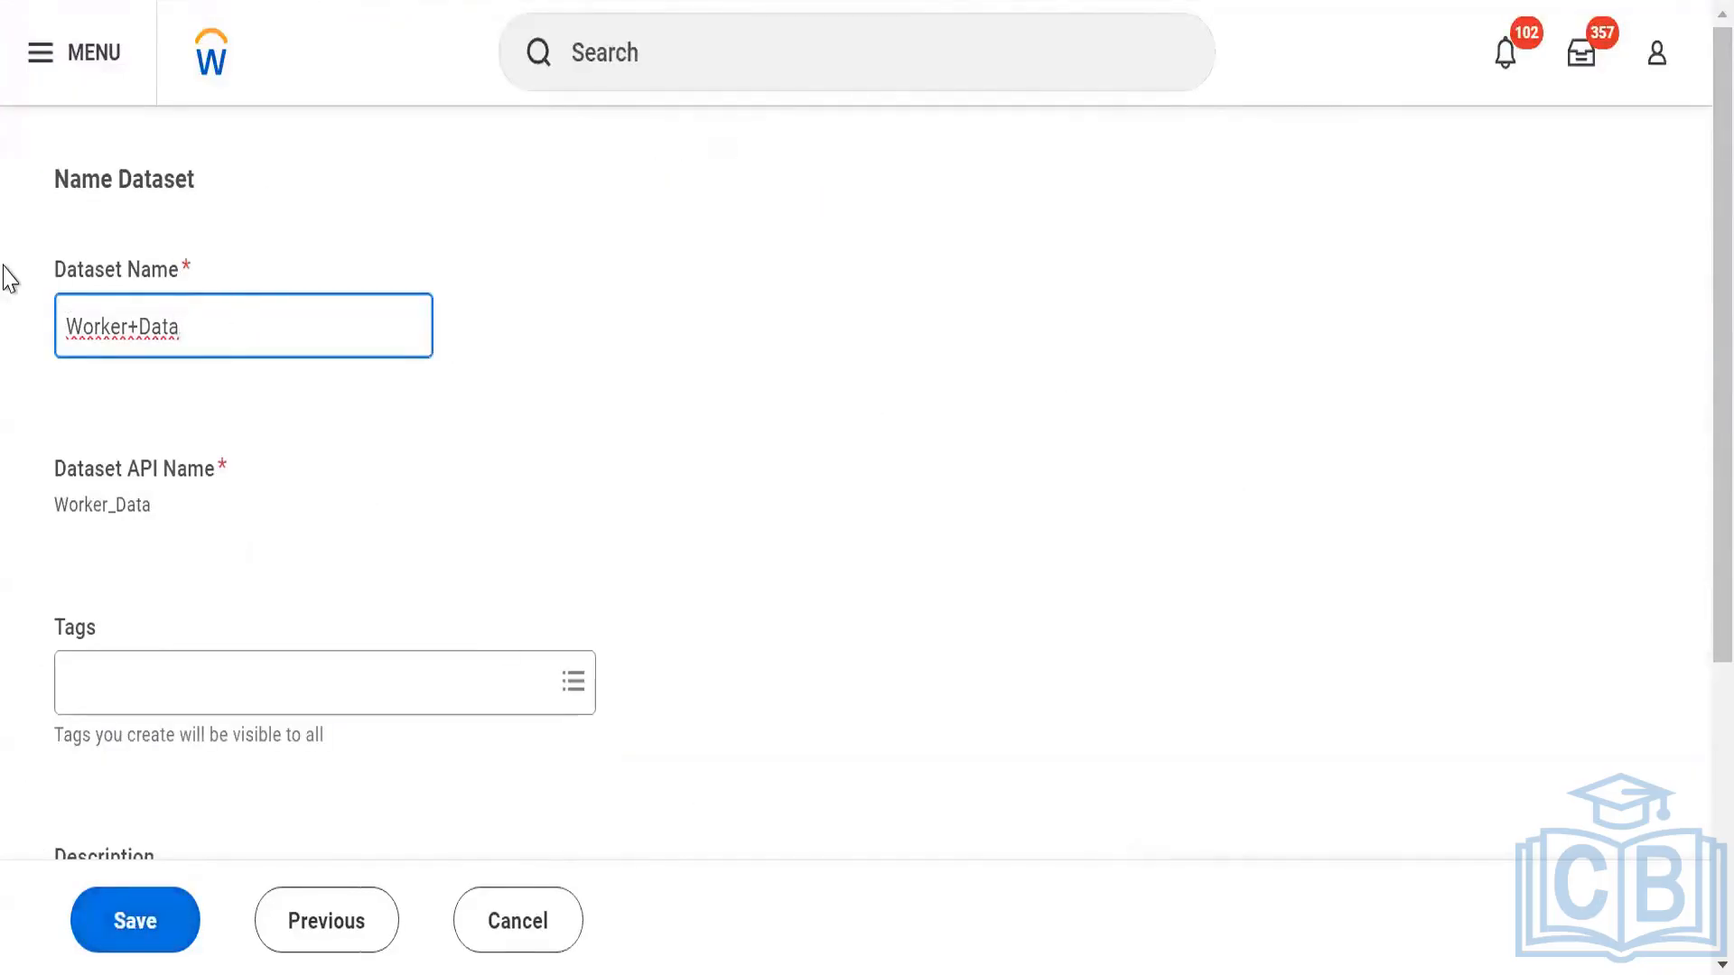
# - Name the dataset "BDS Worker Data 23"
pyautogui.hotkey('ctrl', 'a')
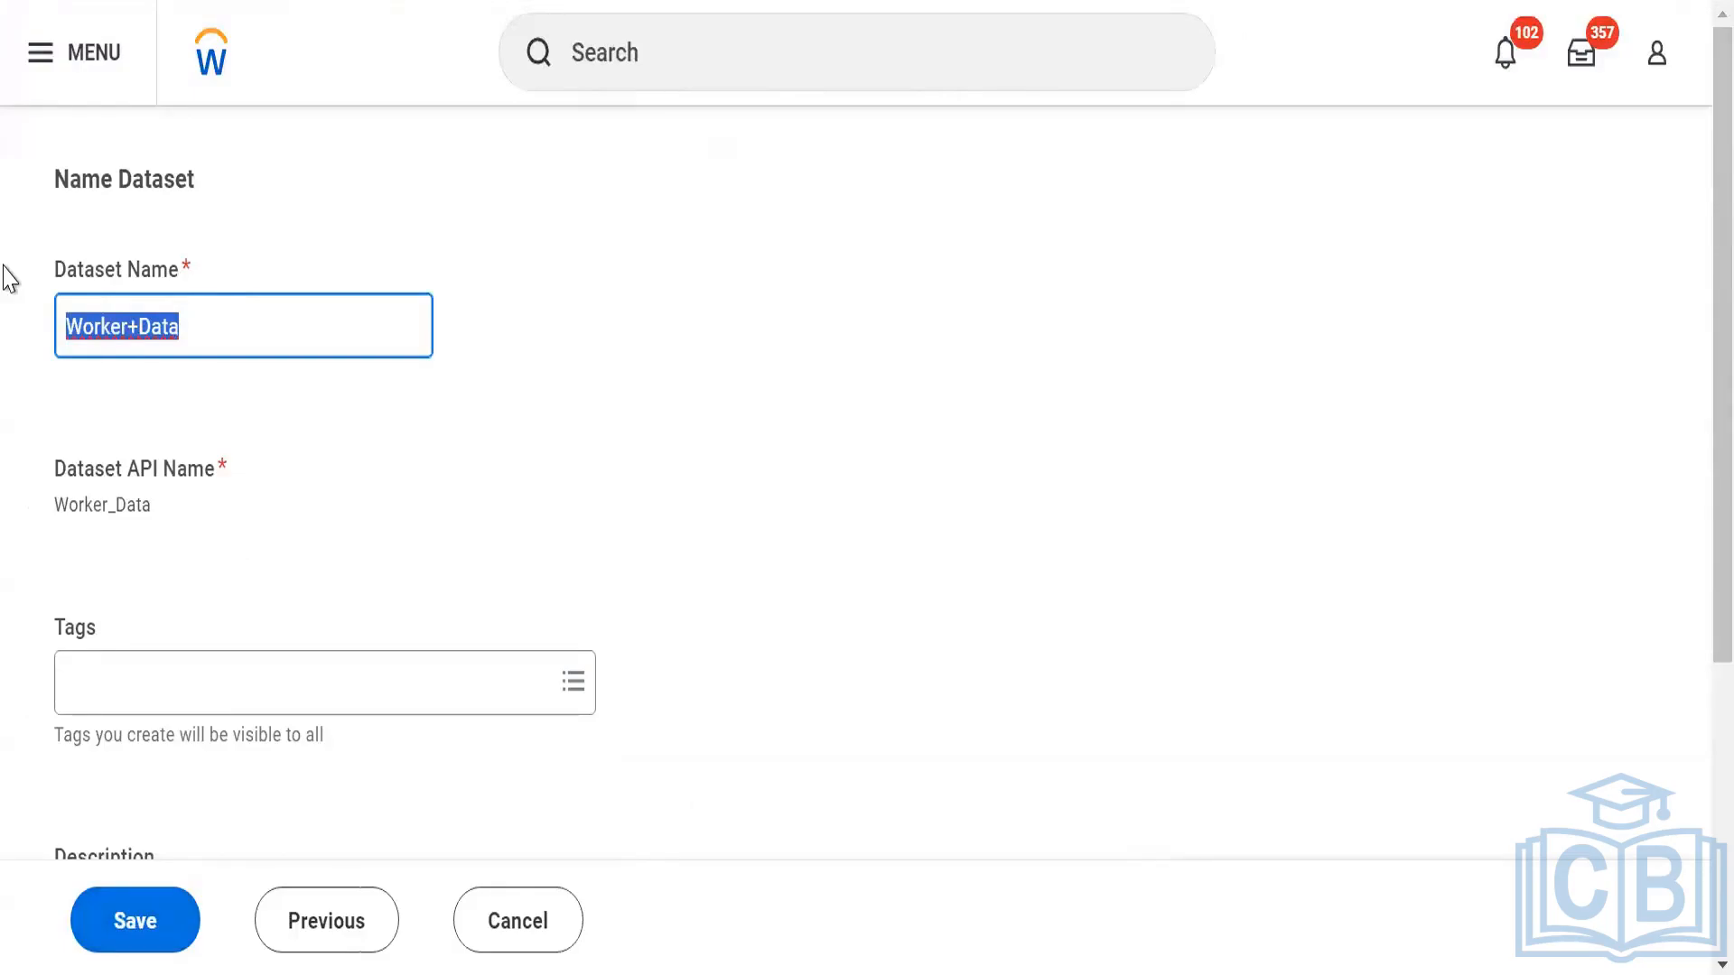
pyautogui.write('BDS')
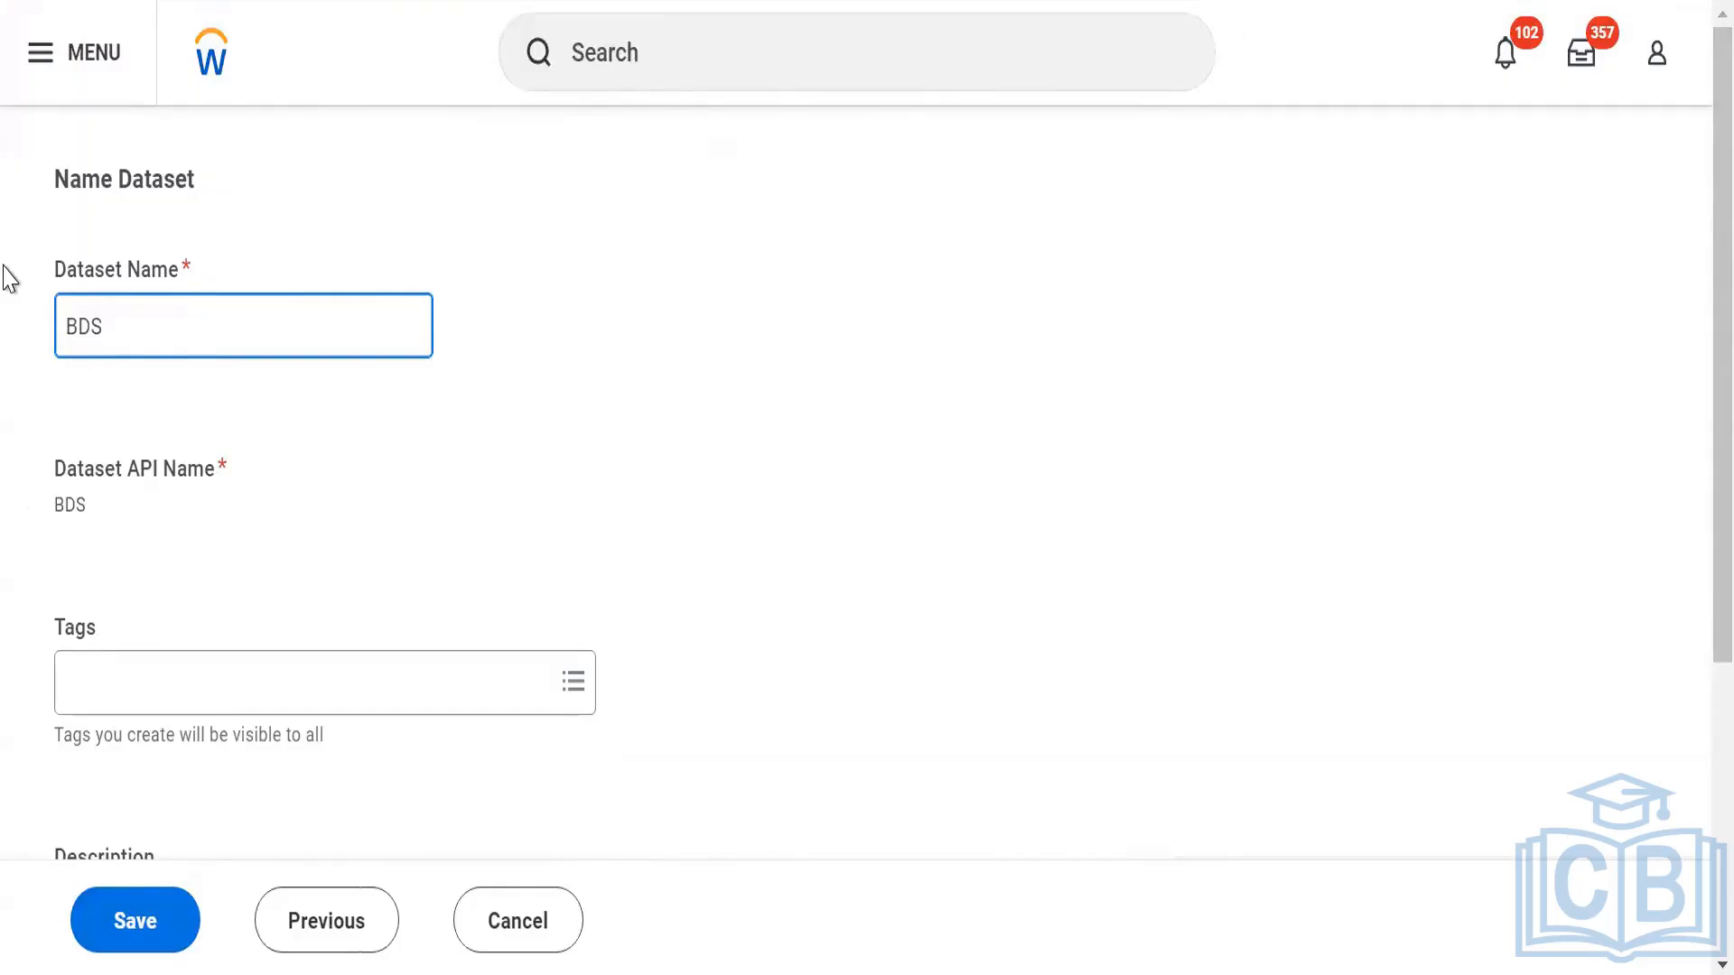
pyautogui.write(' Wroker')
pyautogui.press('BackSpace')
pyautogui.press('BackSpace')
pyautogui.press('BackSpace')
pyautogui.press('BackSpace')
pyautogui.write('orker Data')
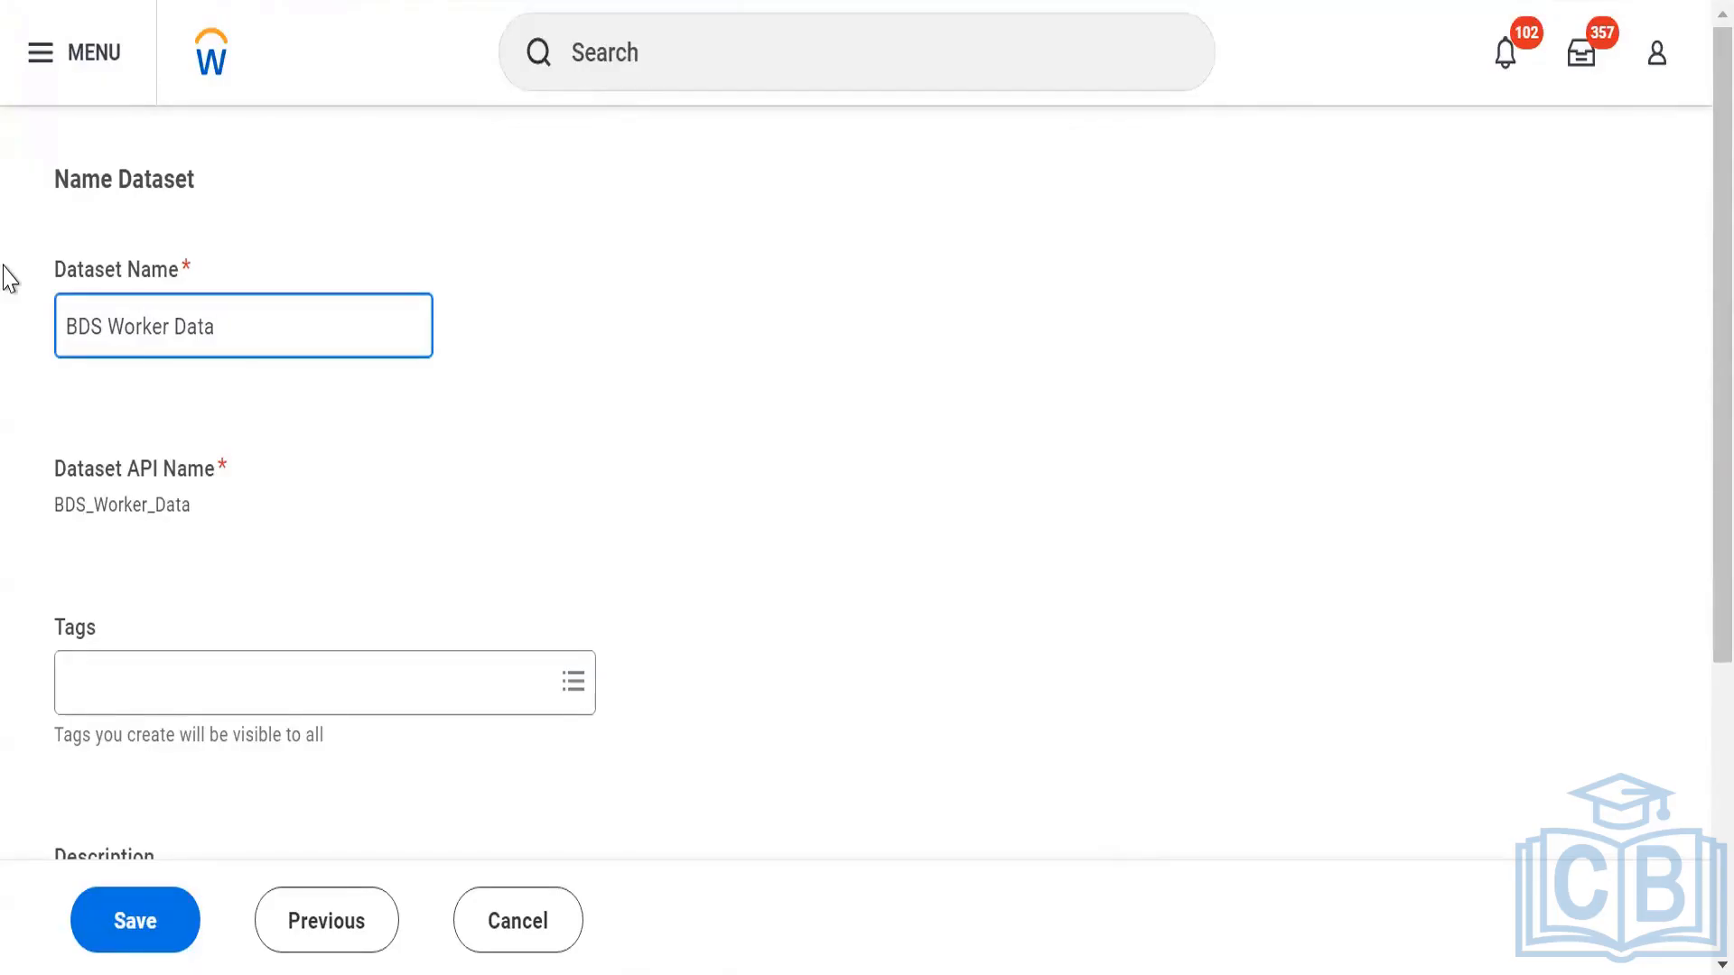
pyautogui.write(' 23')
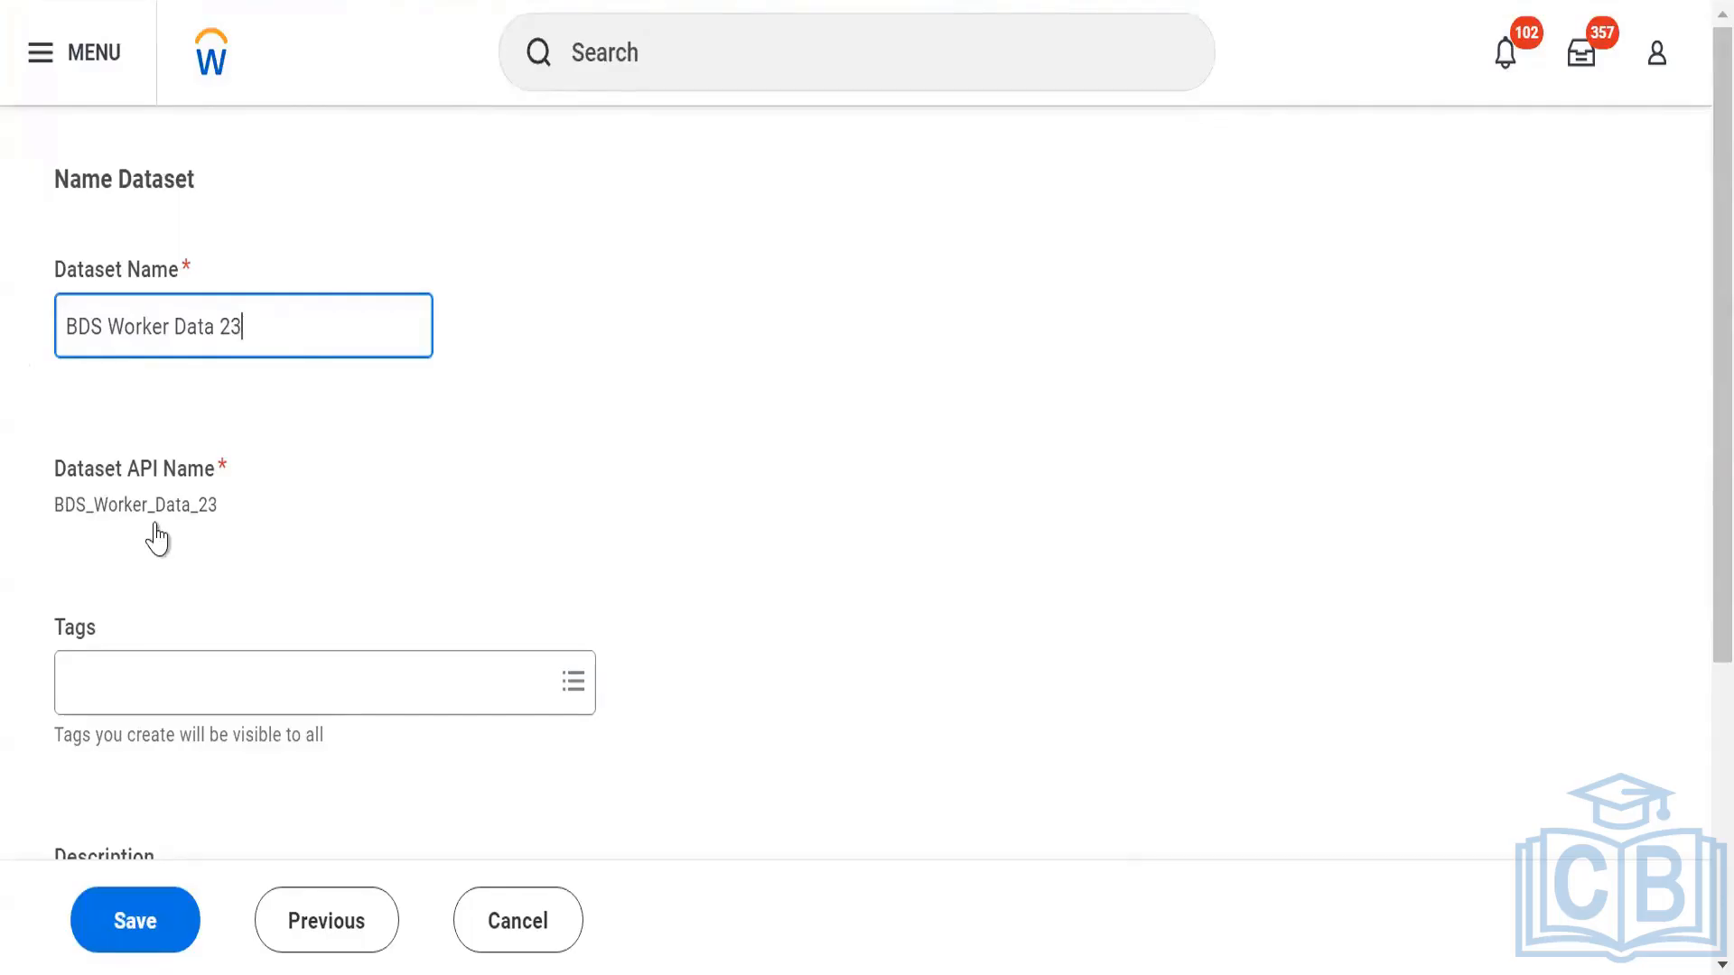
# - Open the Dataset API Name for editing and review the note below it and the remaining naming fields
pyautogui.click(90, 510)
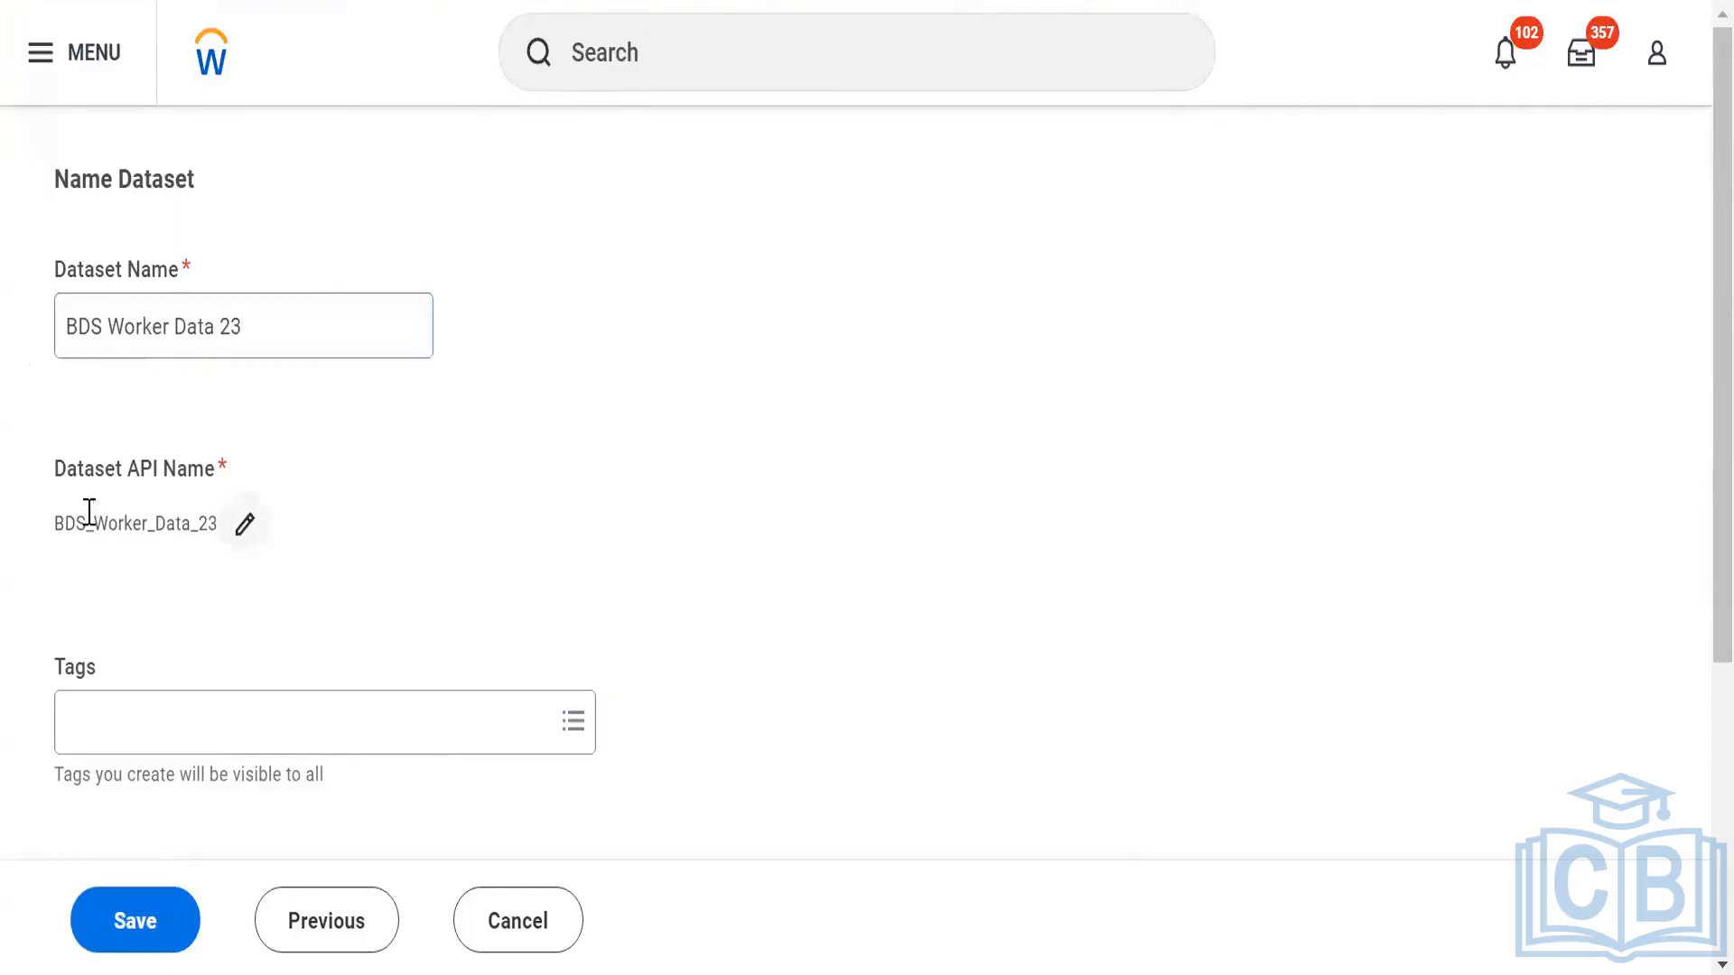
pyautogui.click(242, 526)
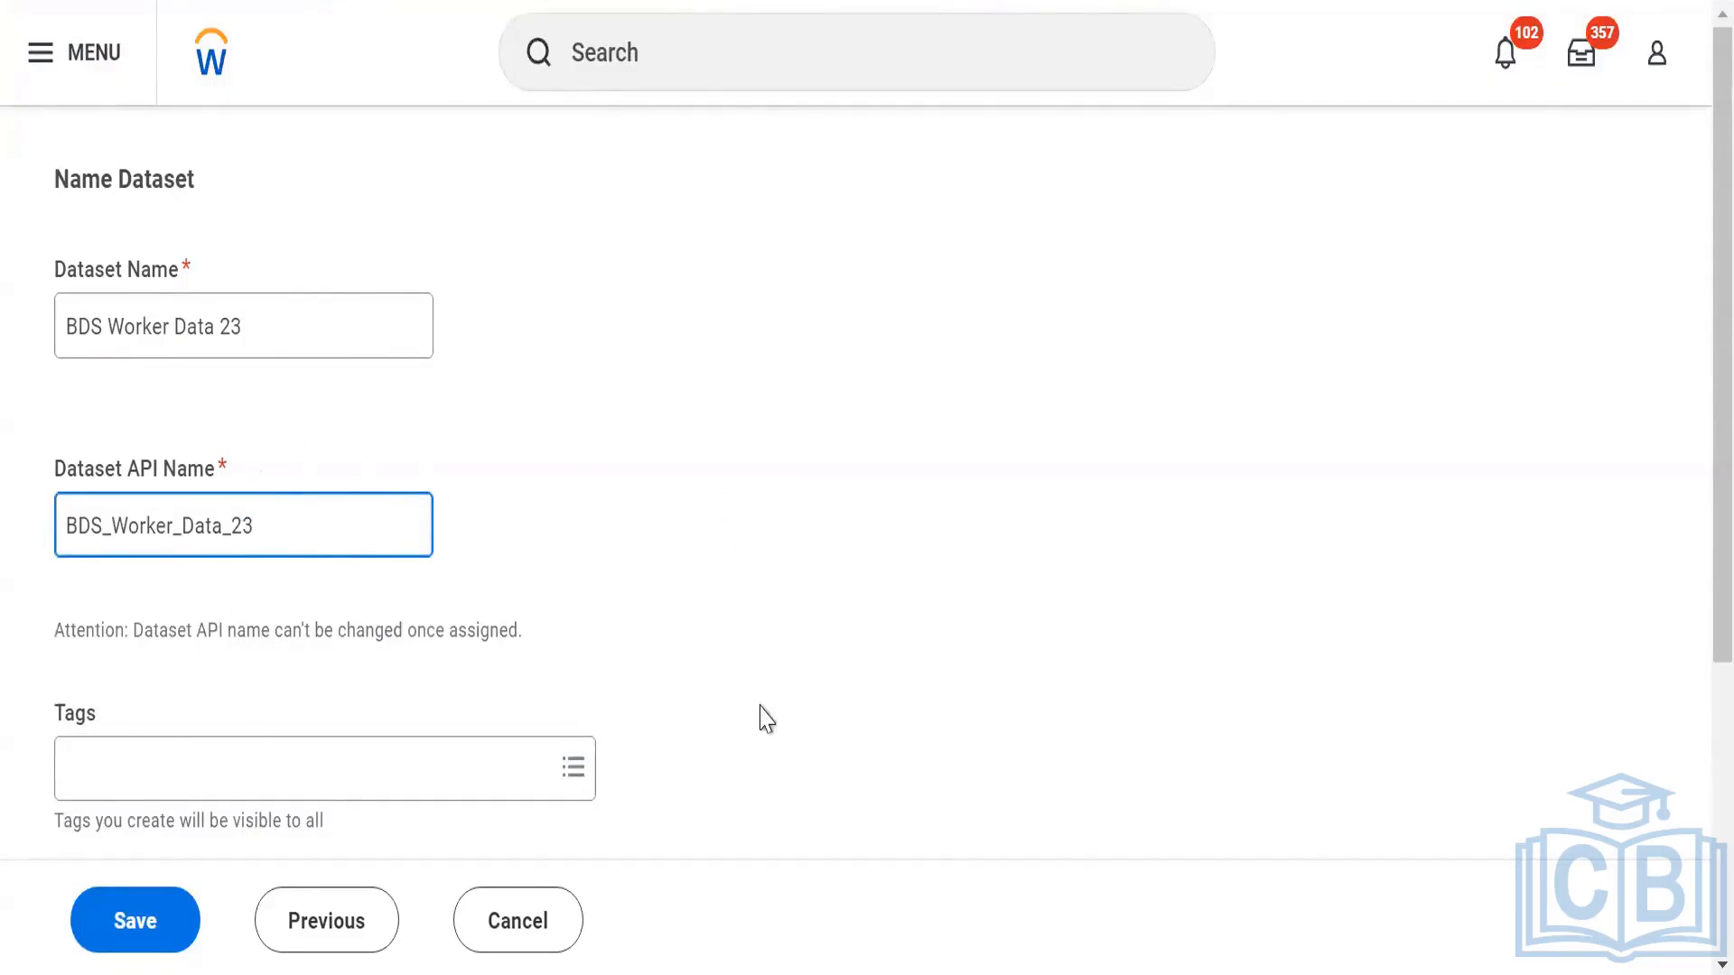
pyautogui.click(626, 593)
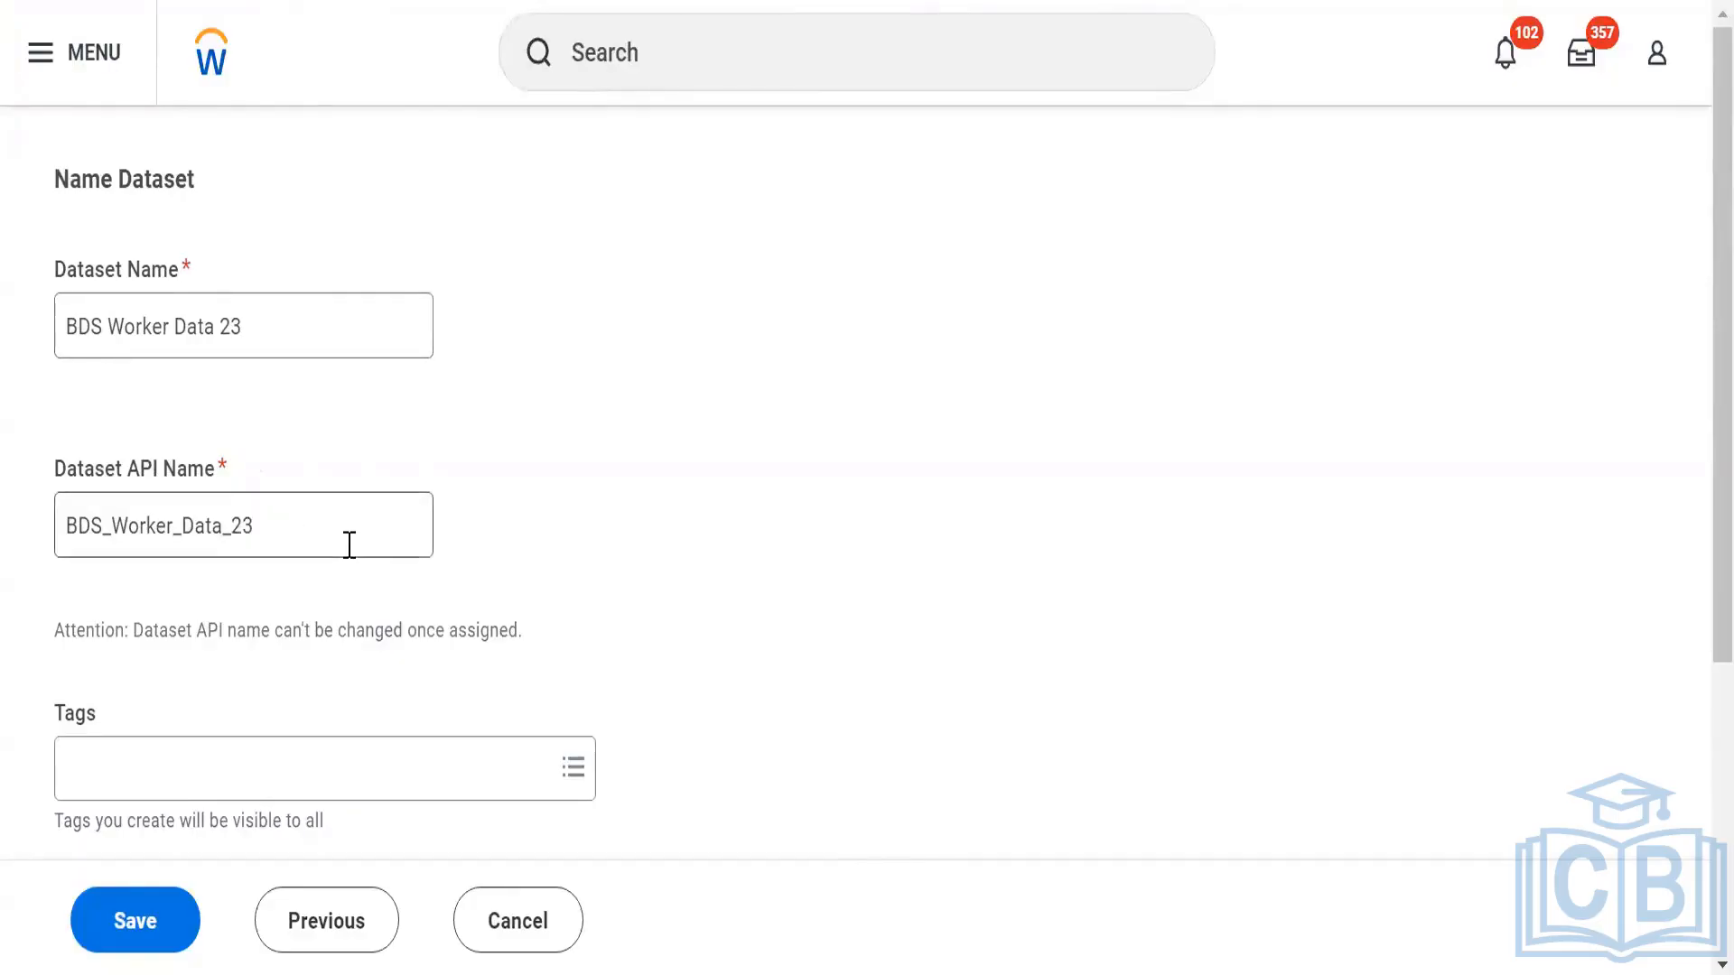
pyautogui.scroll(-5, 316, 519)
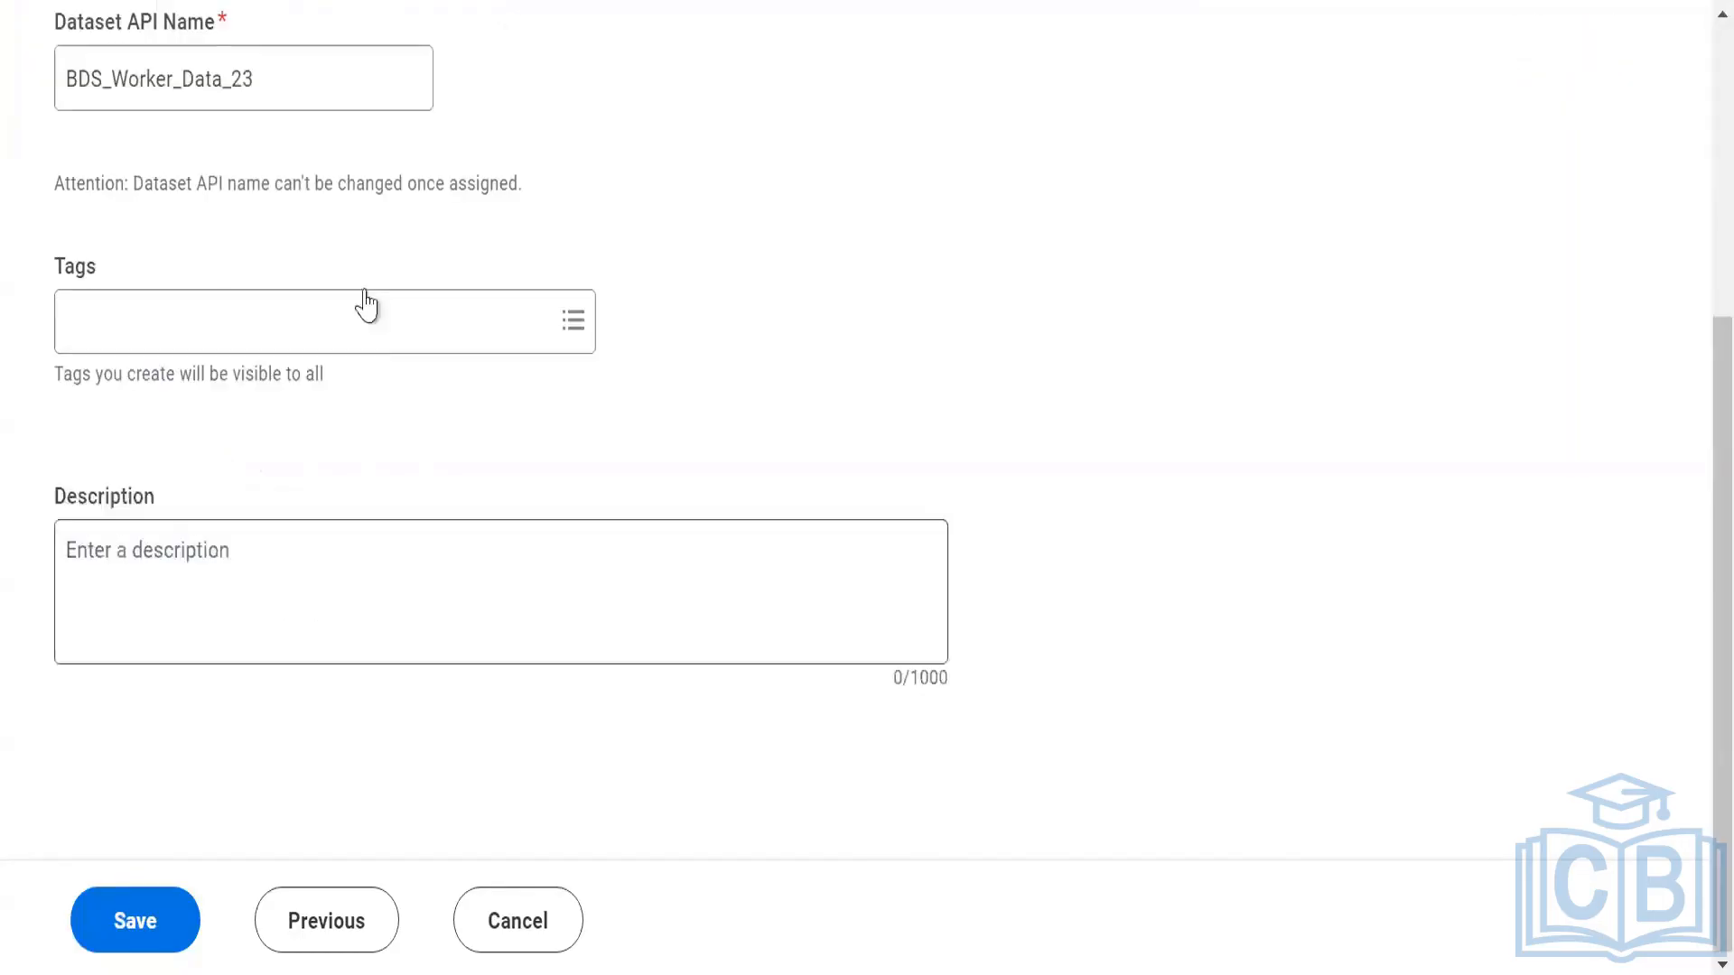
pyautogui.scroll(5, 279, 122)
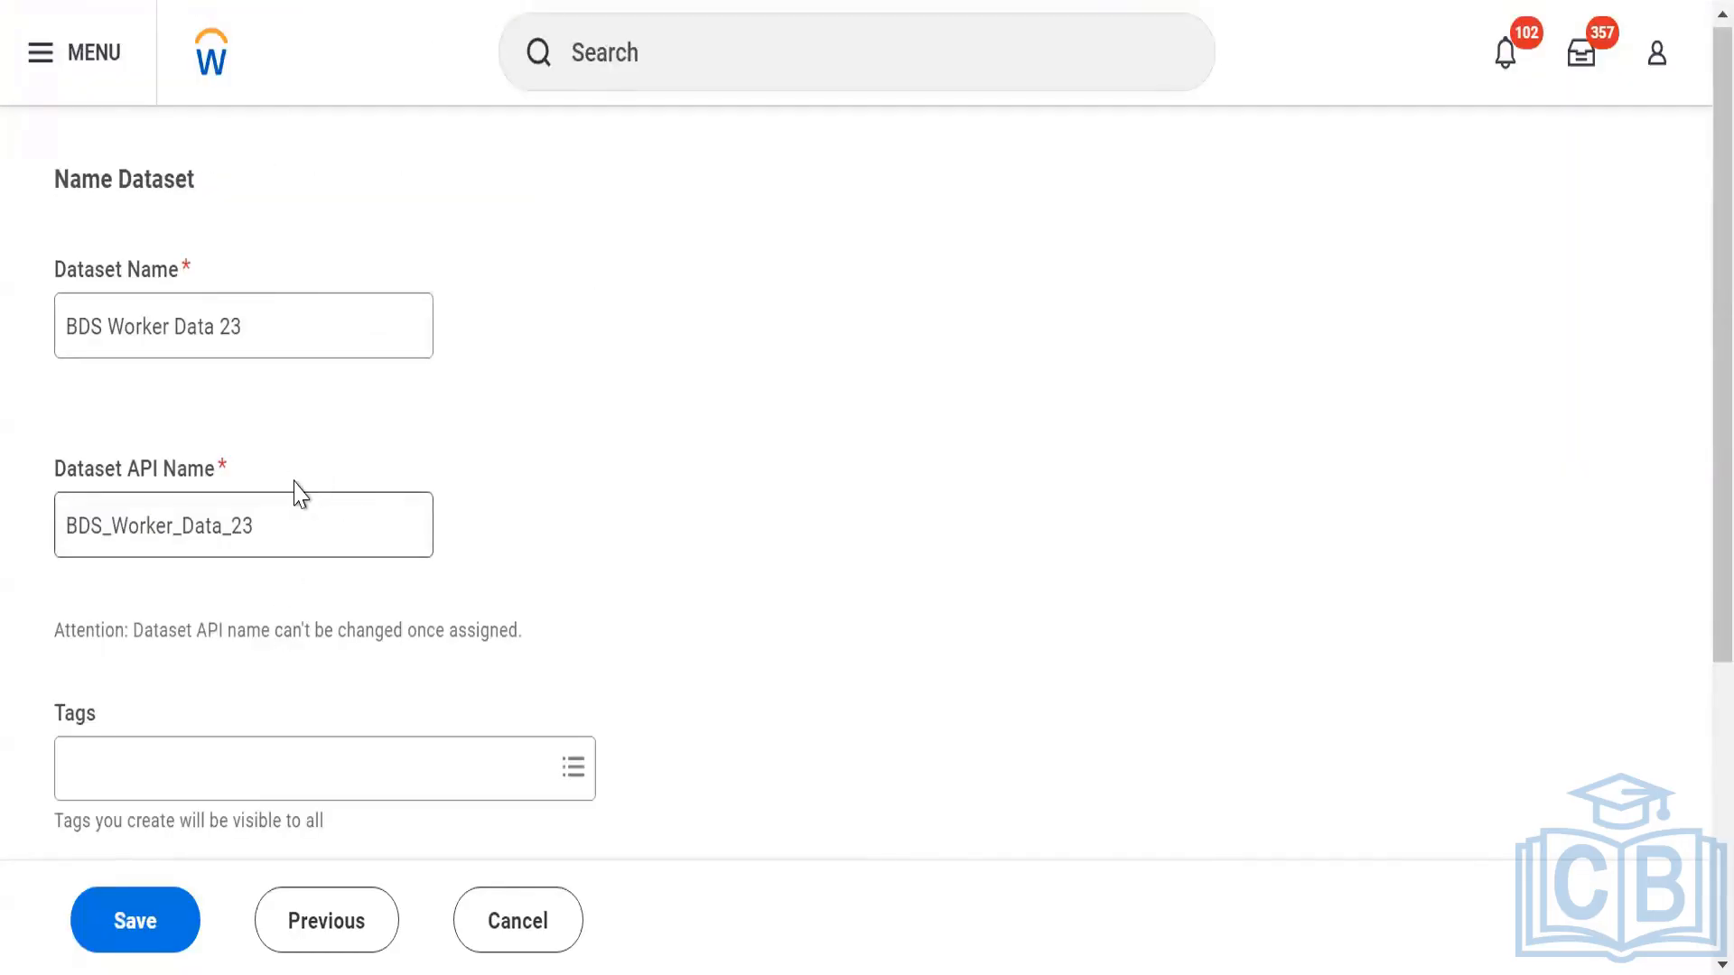
# - Examine the list of existing tags available for the dataset
pyautogui.scroll(-4, 301, 494)
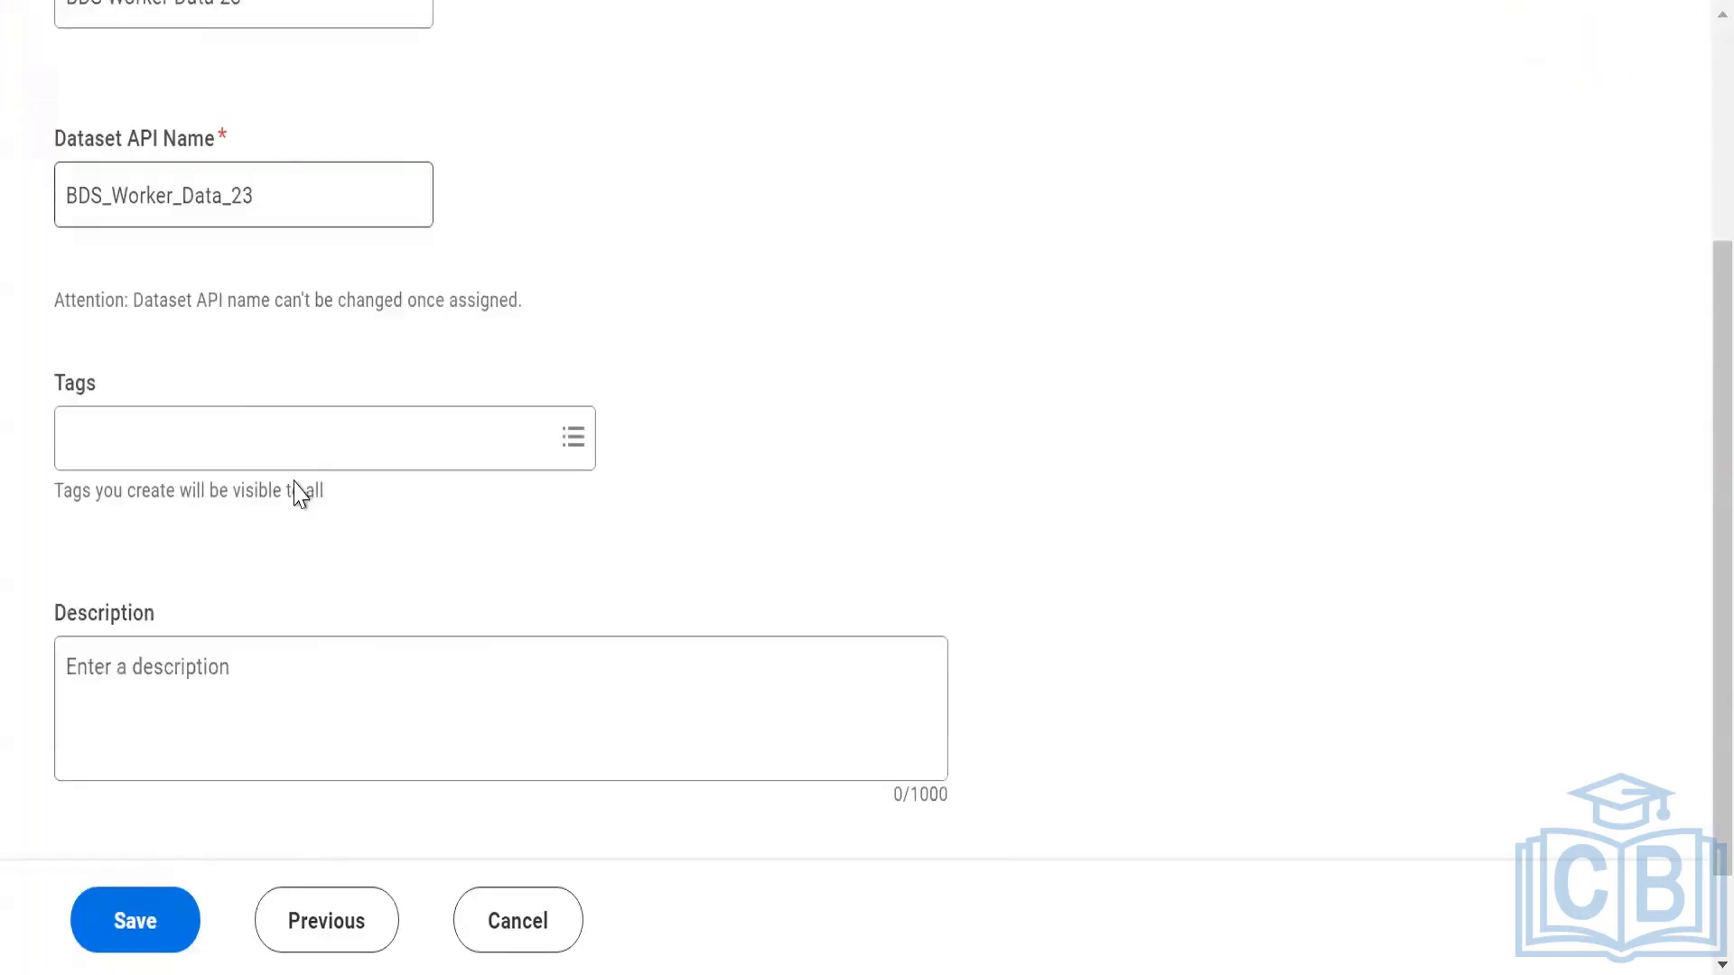
pyautogui.click(256, 425)
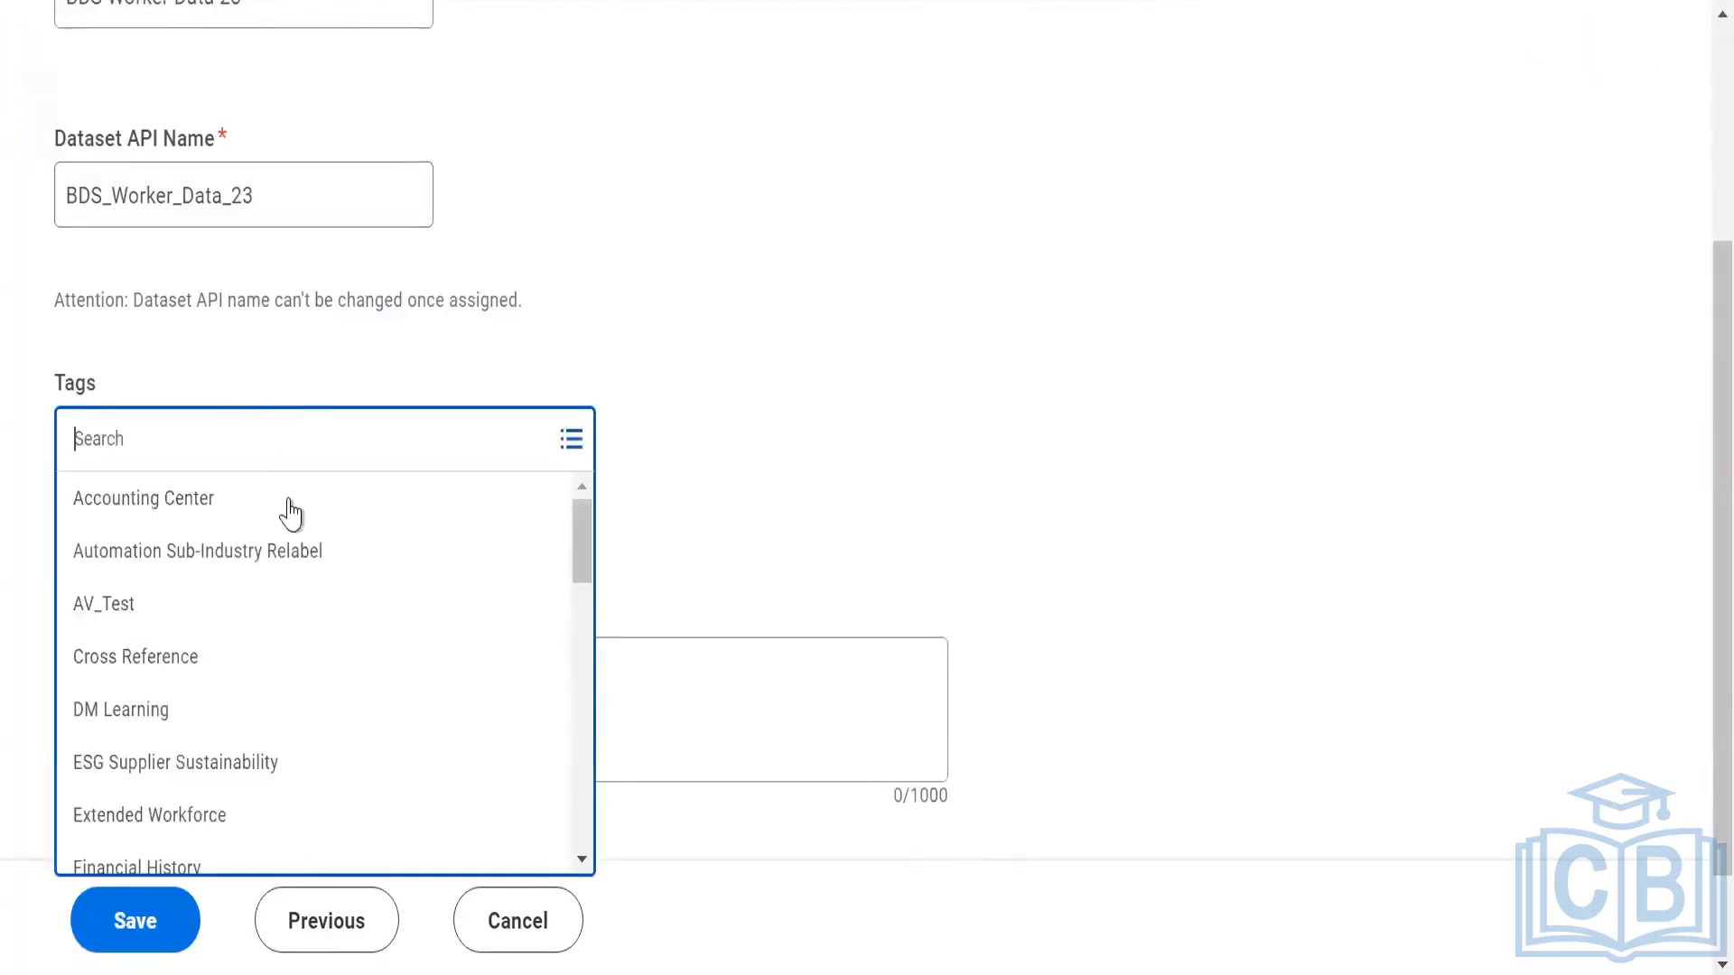
pyautogui.scroll(-5, 271, 506)
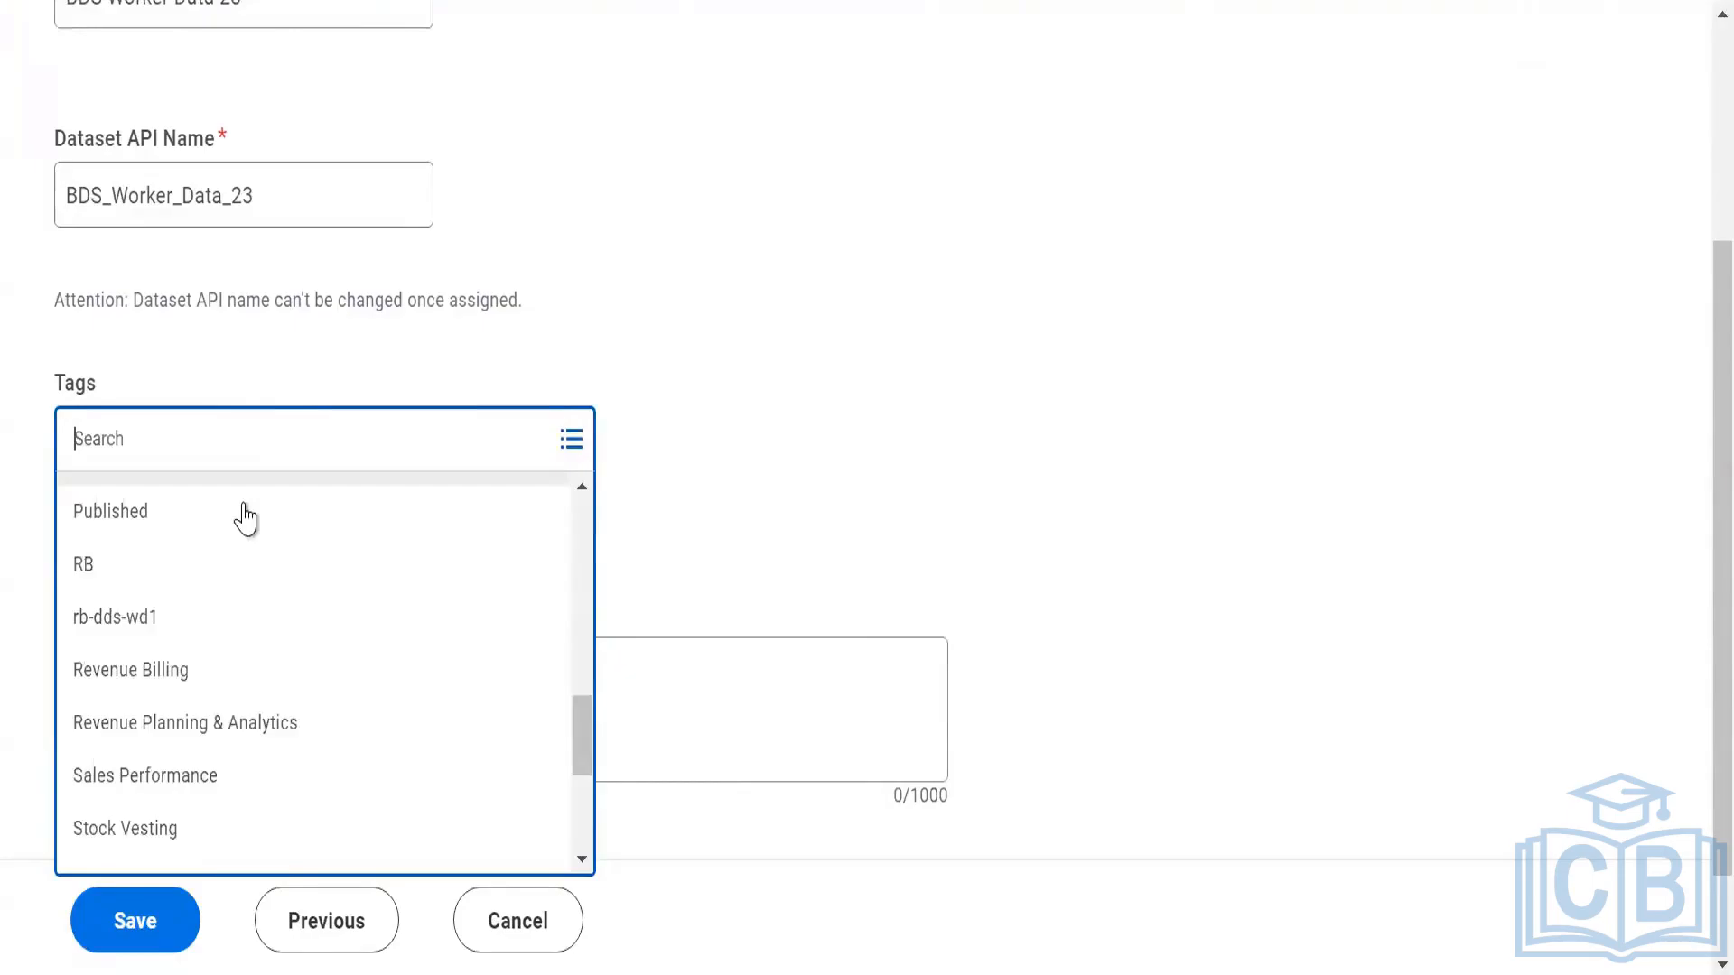
pyautogui.scroll(-3, 250, 517)
pyautogui.scroll(10, 251, 517)
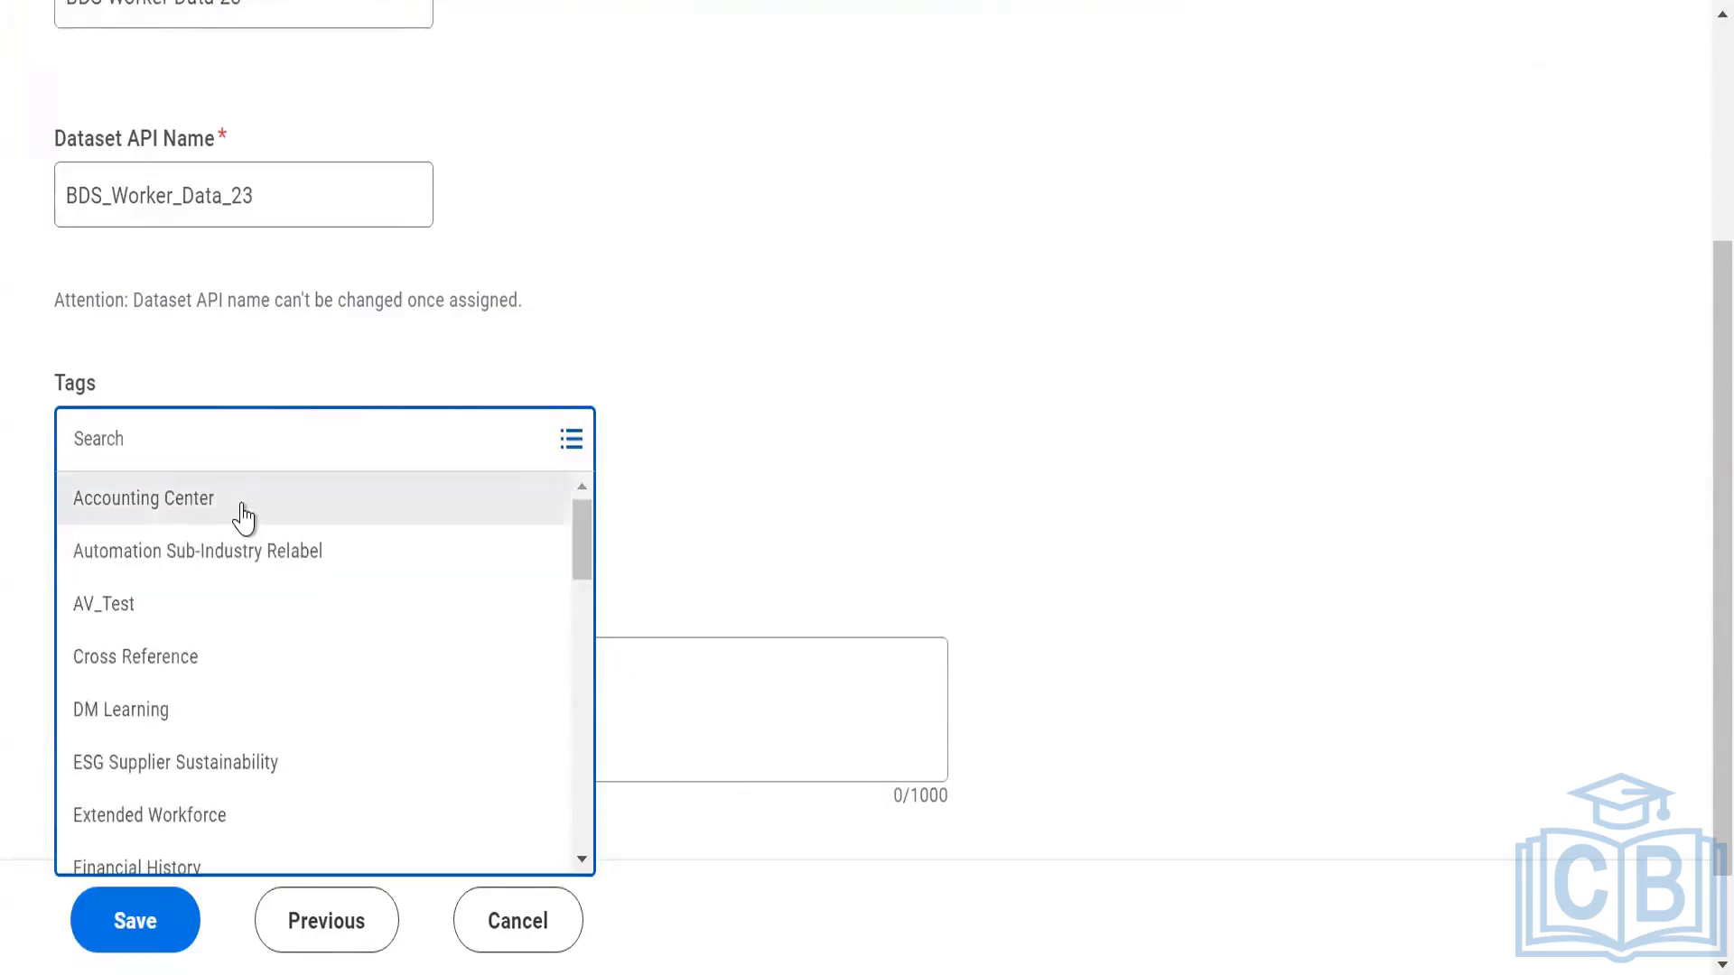
pyautogui.scroll(-10, 244, 518)
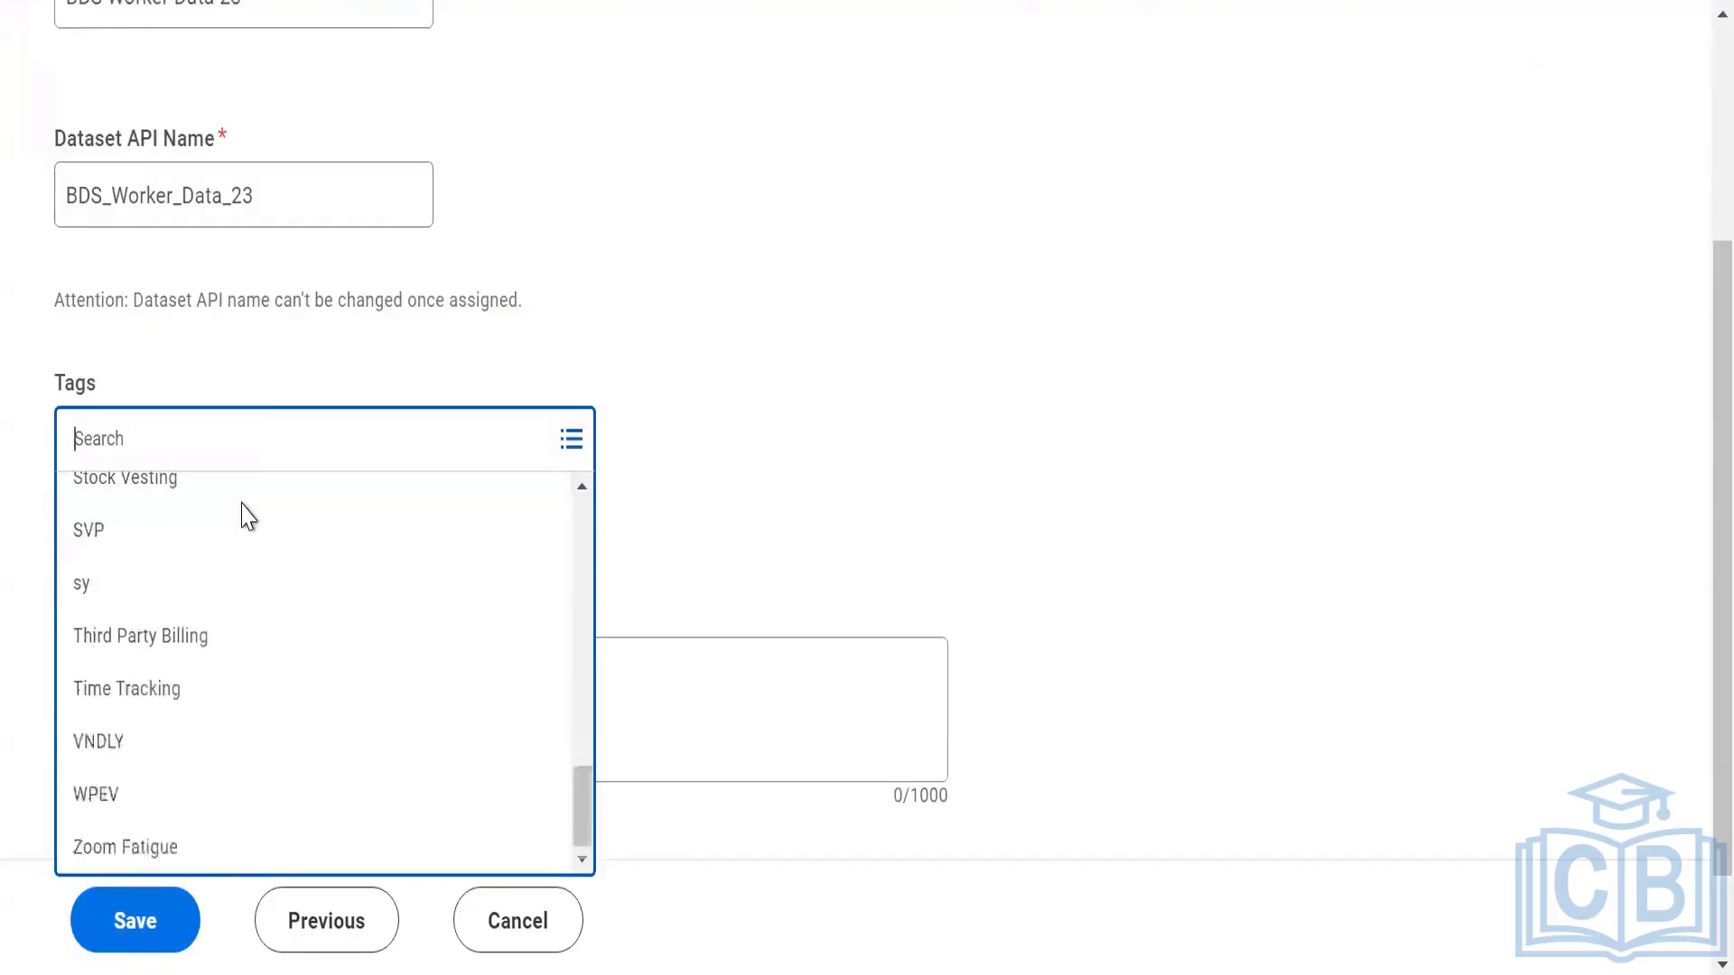
pyautogui.scroll(5, 246, 517)
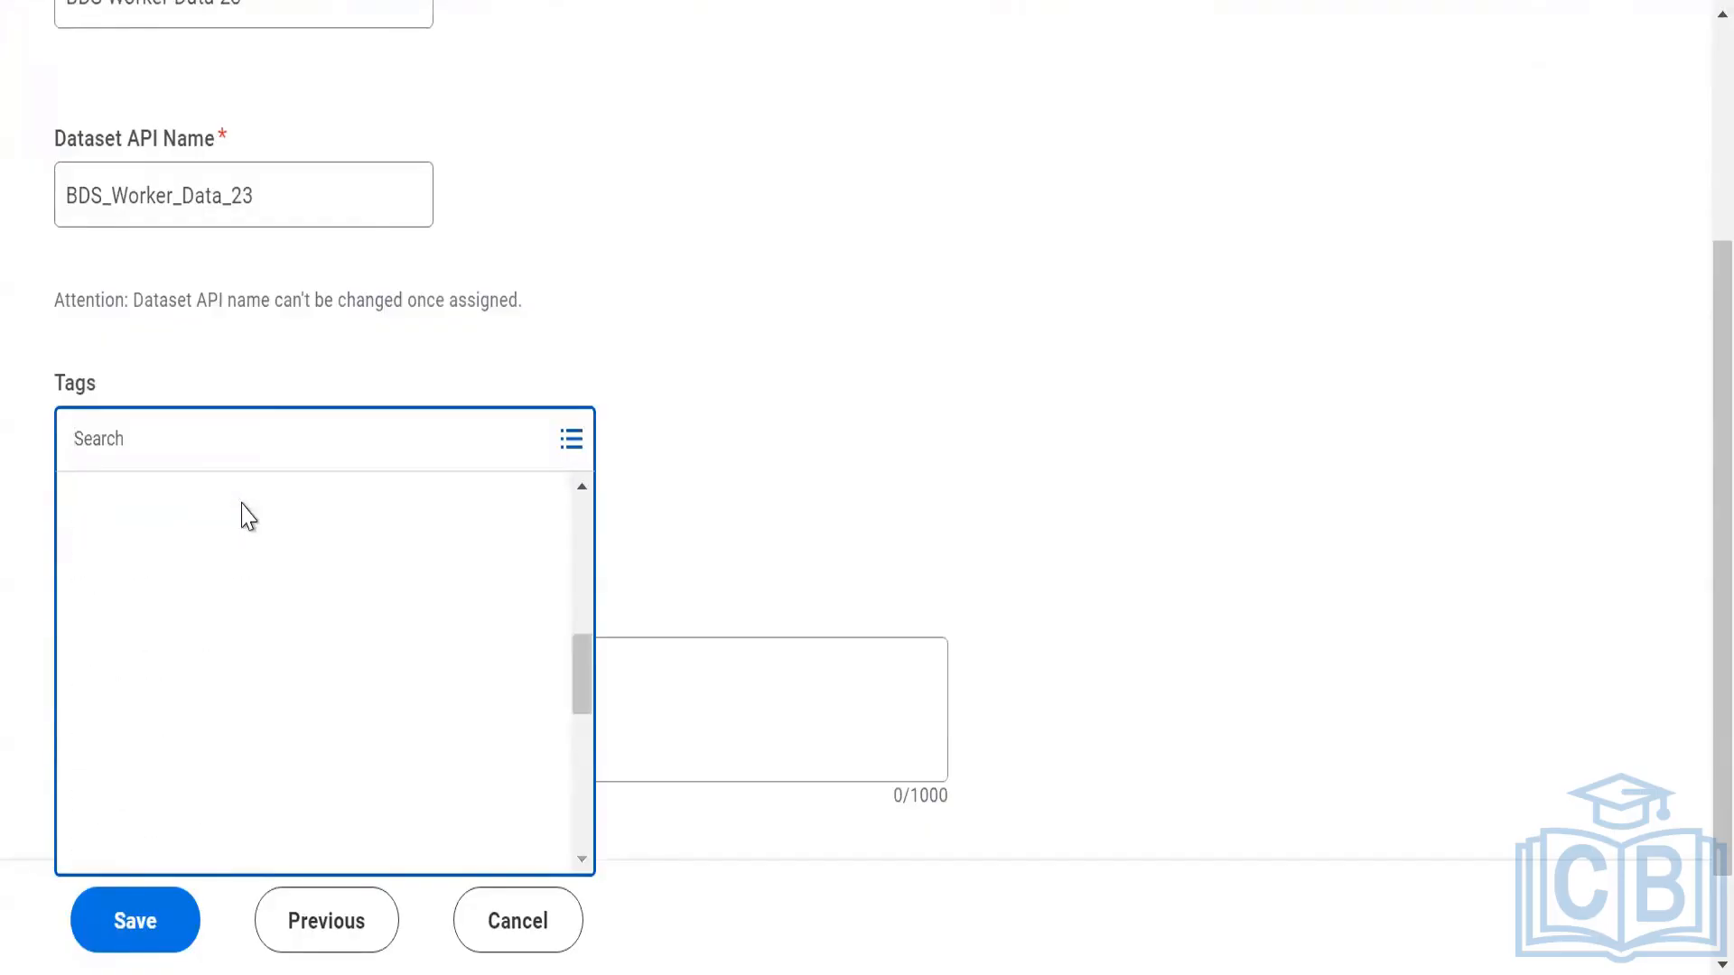
pyautogui.scroll(5, 245, 517)
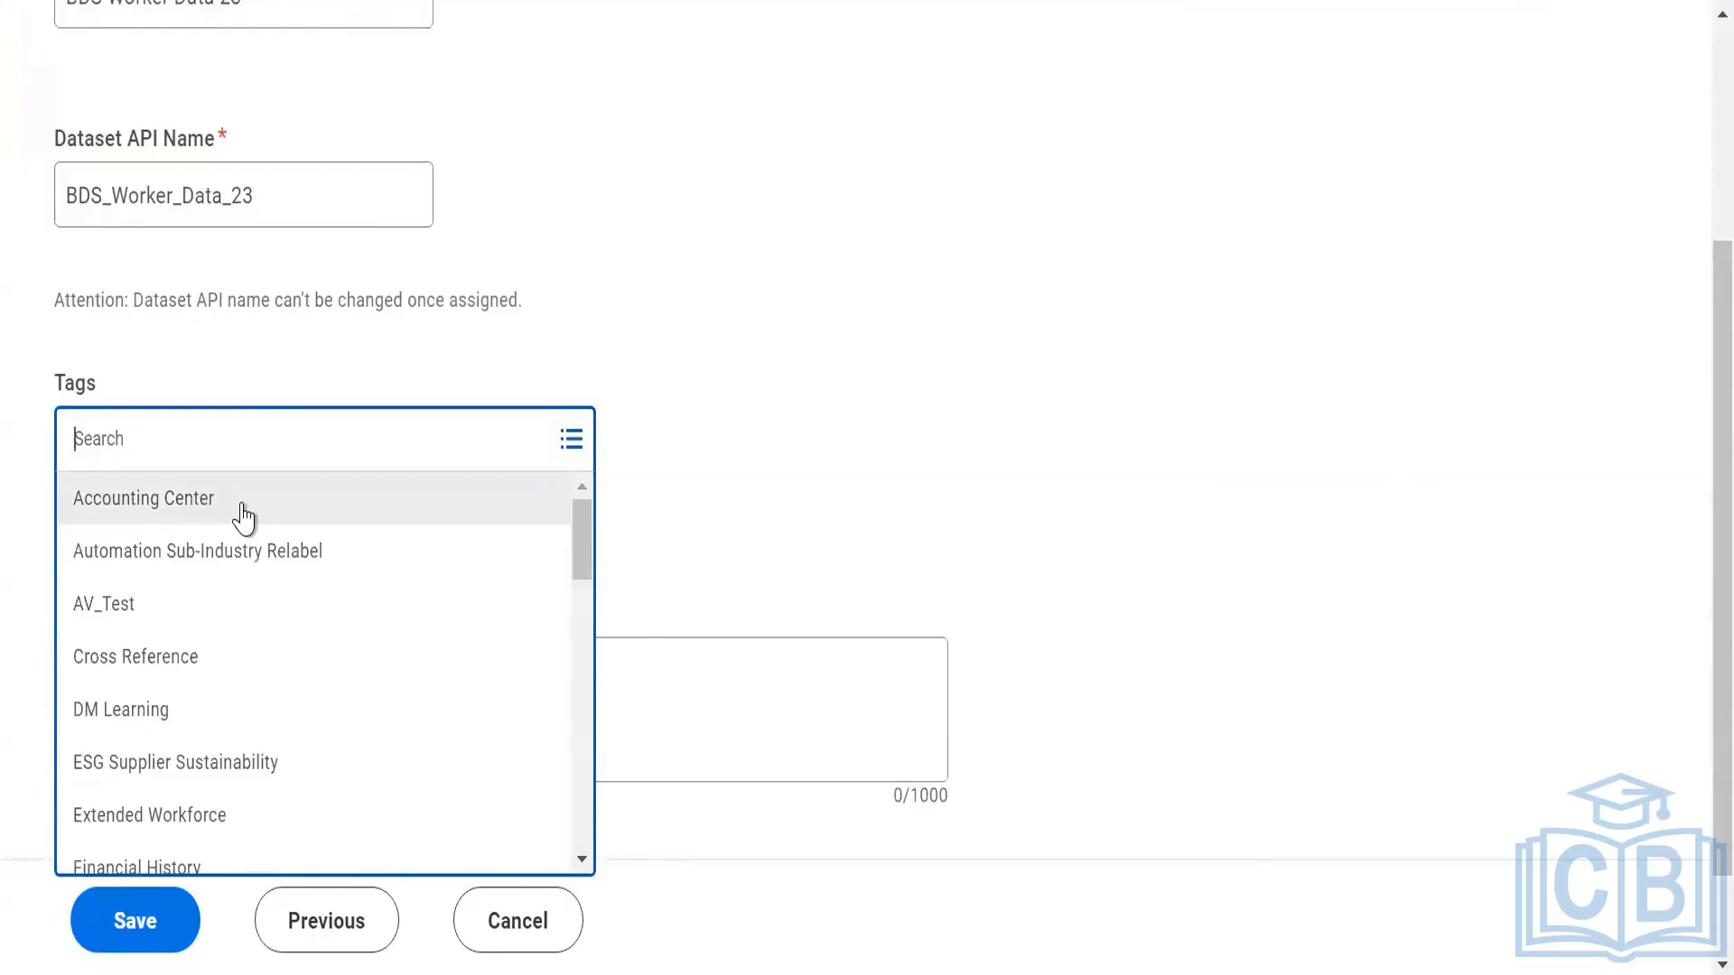
# - Search the tags for "Per", clear the search and look through the full tag list again
pyautogui.write('Per')
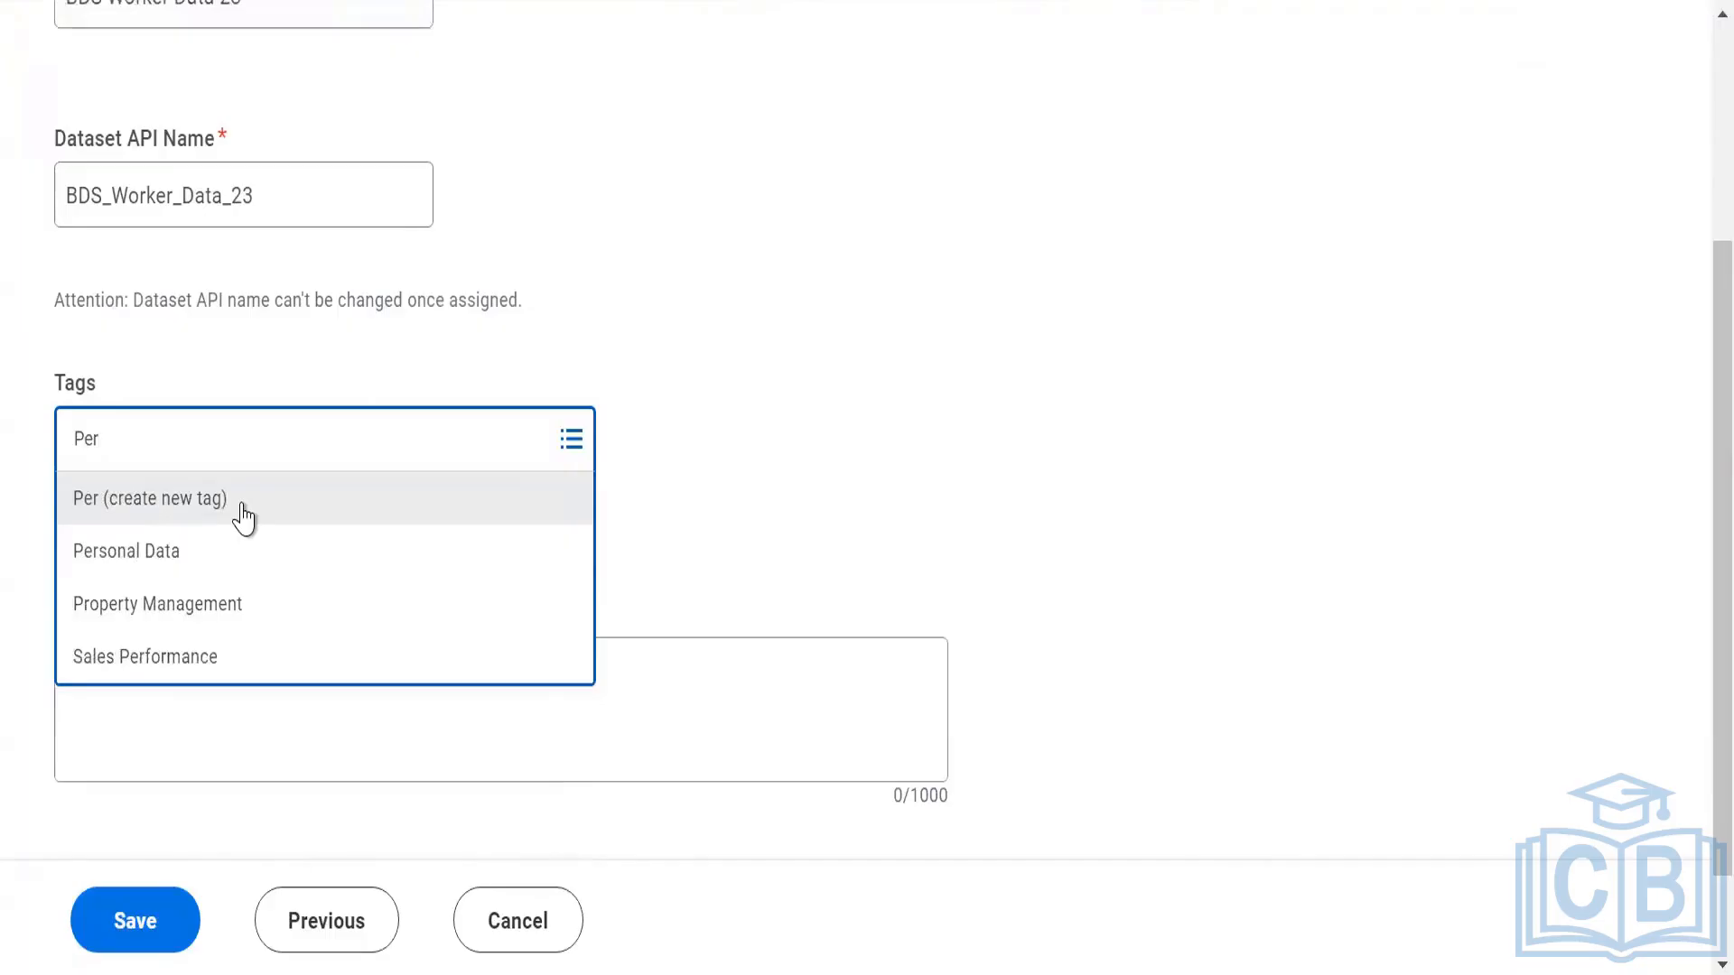
pyautogui.hotkey('ctrl', 'a')
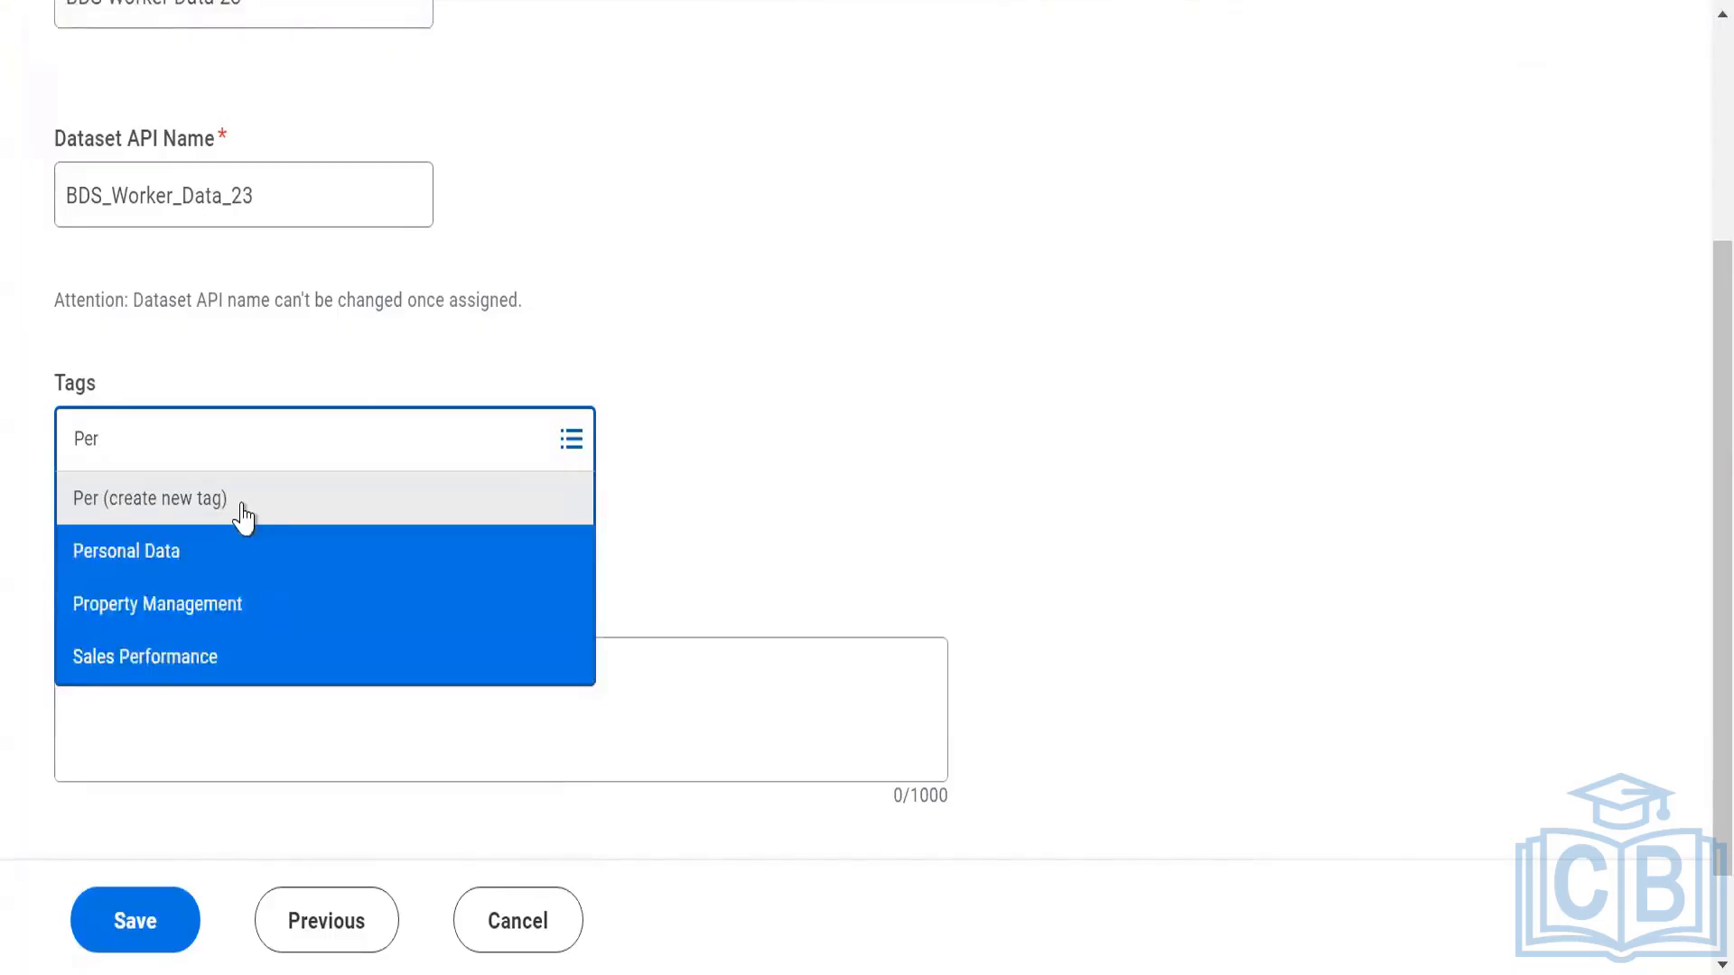
pyautogui.press('BackSpace')
pyautogui.press('BackSpace')
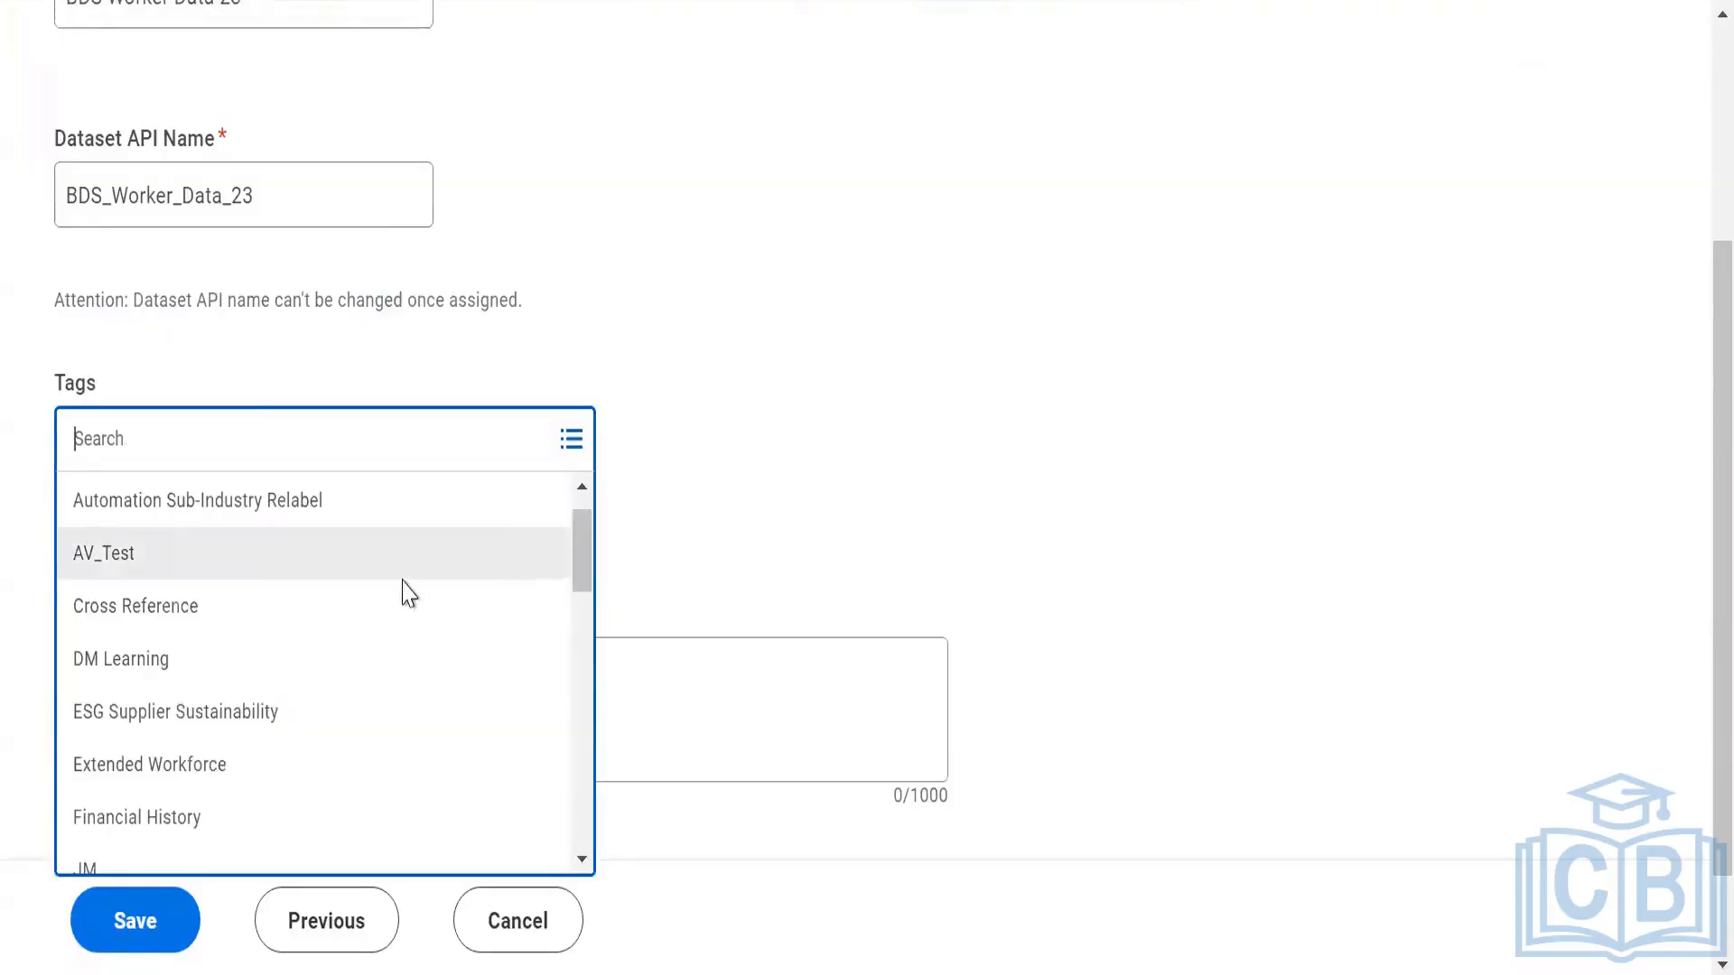
pyautogui.scroll(-10, 389, 591)
pyautogui.scroll(8, 379, 593)
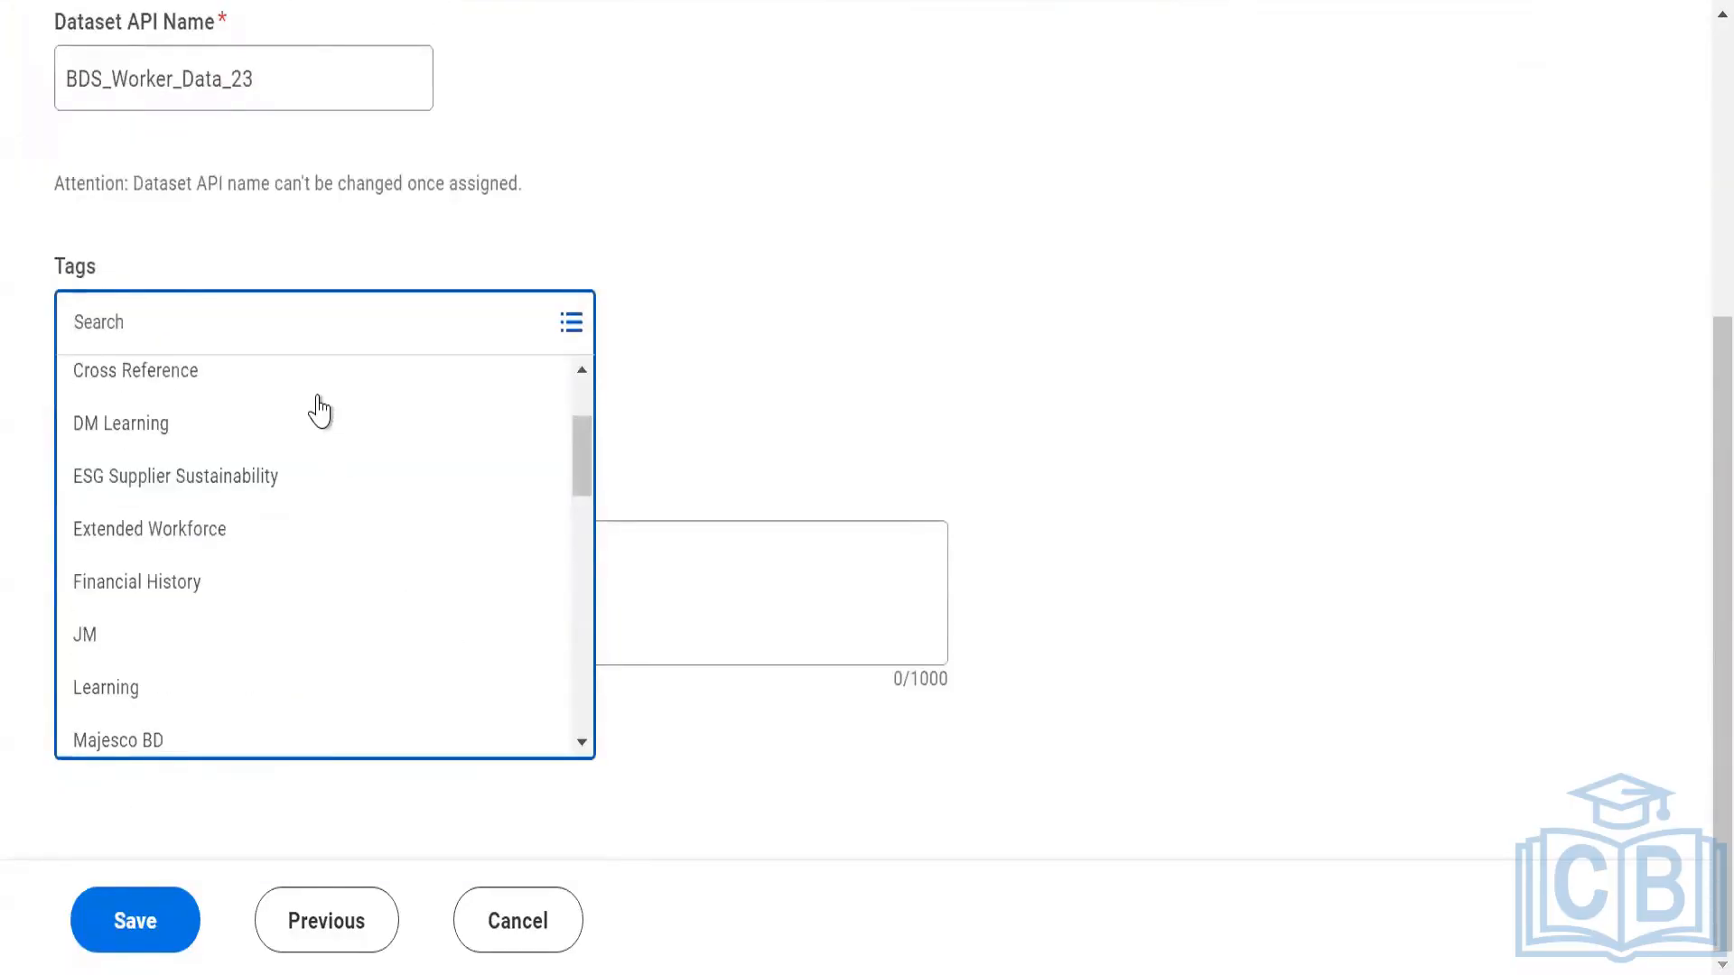
# - Try to create a new tag named "Demographic" for the dataset
pyautogui.write('Demo')
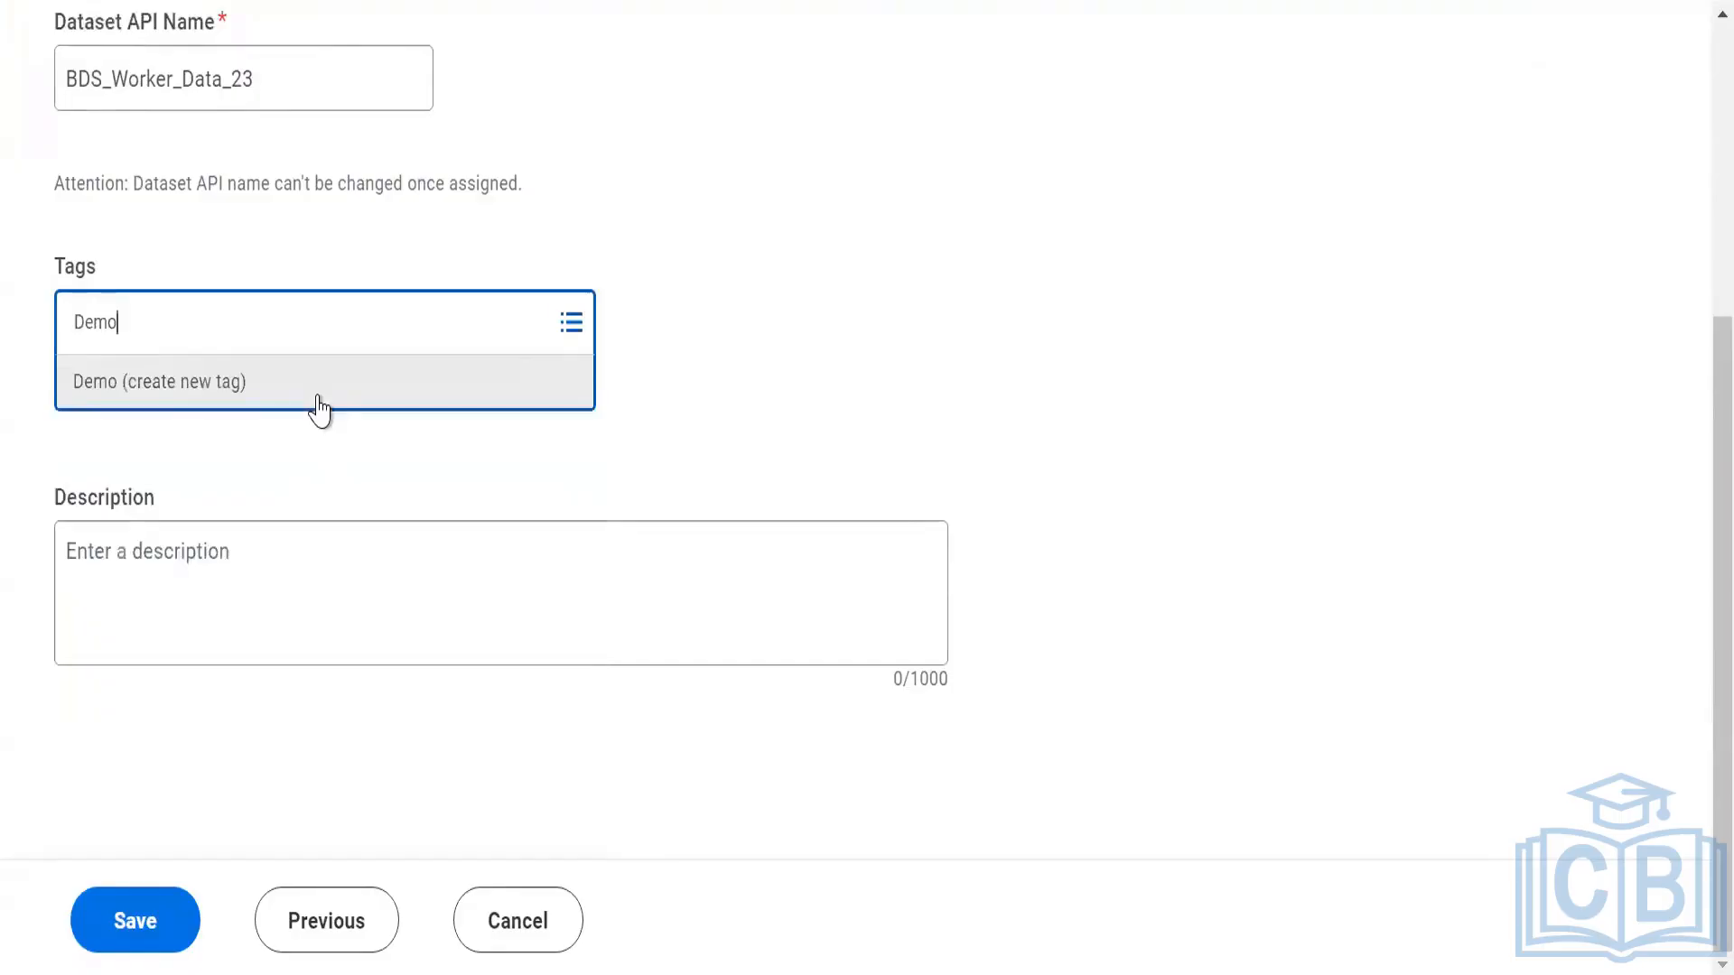
pyautogui.write('graphic')
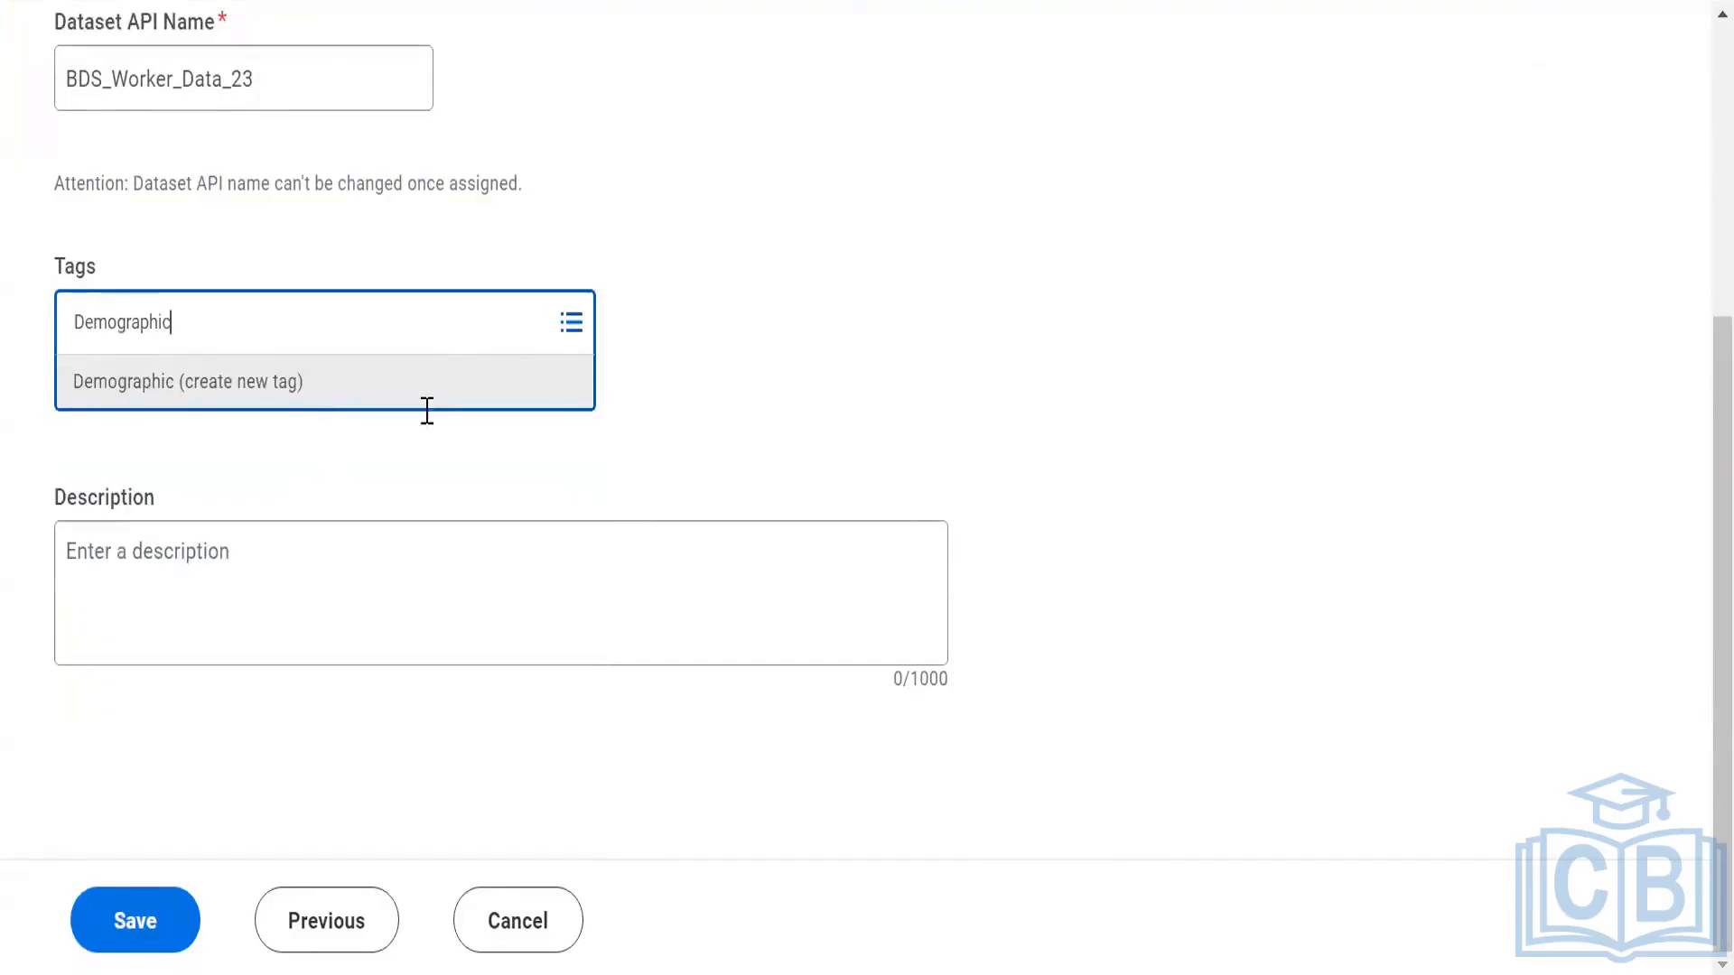
pyautogui.scroll(2, 426, 419)
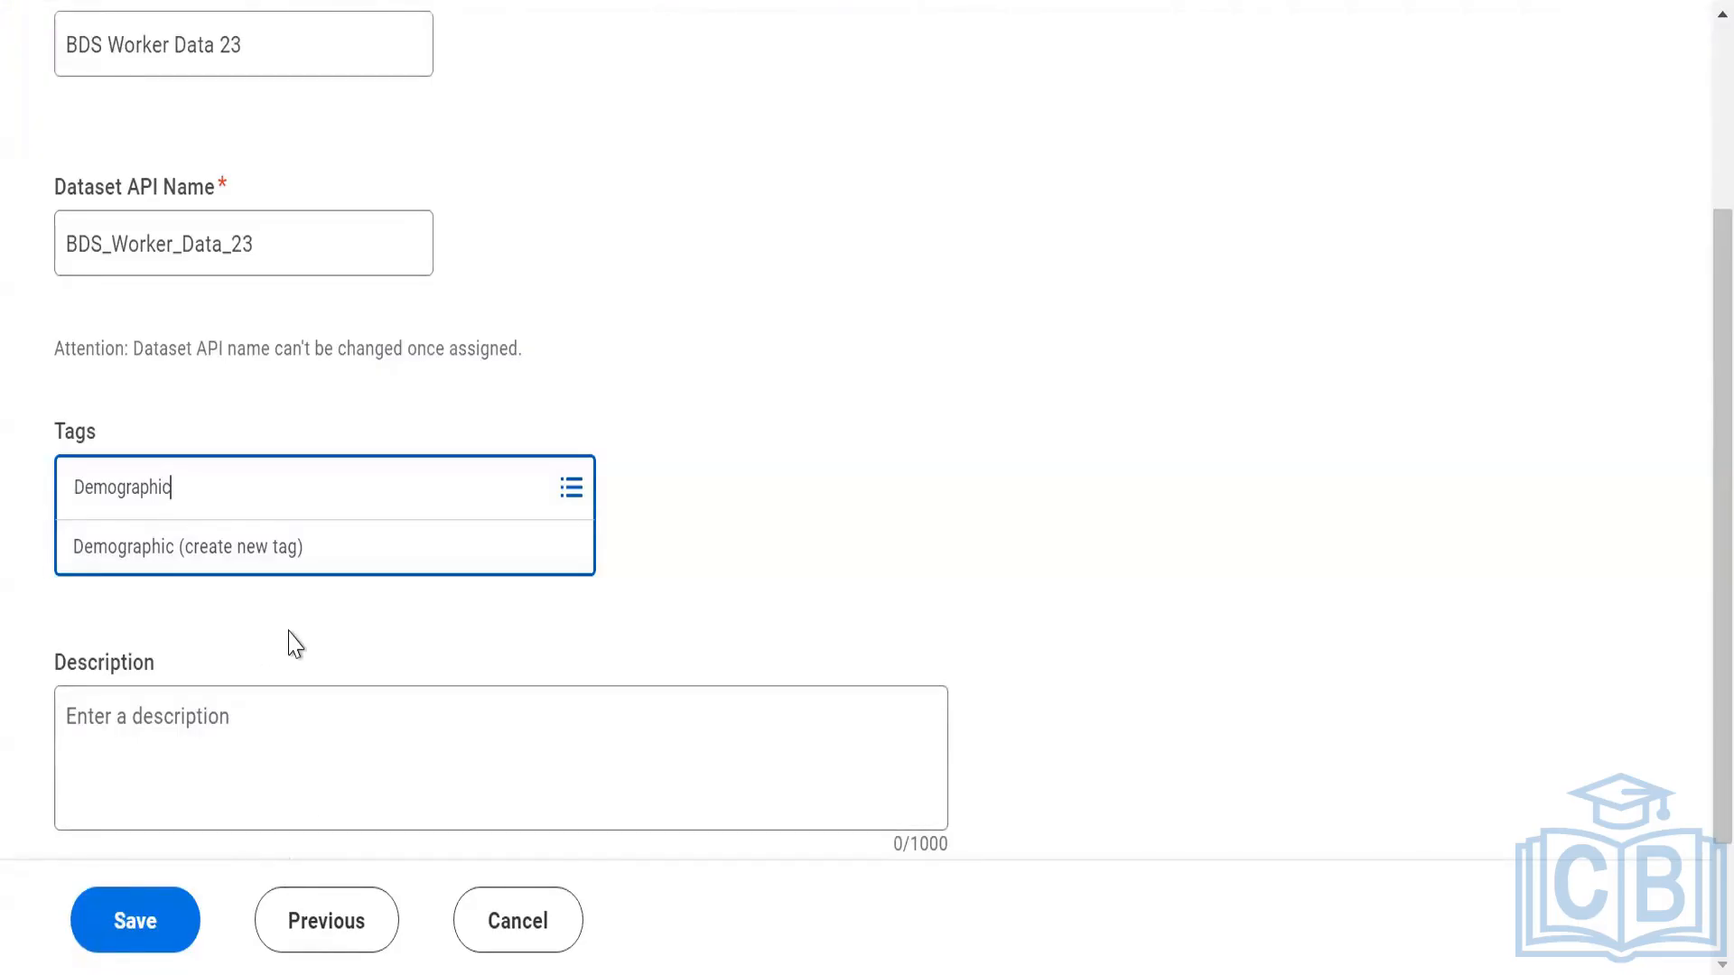
pyautogui.click(338, 564)
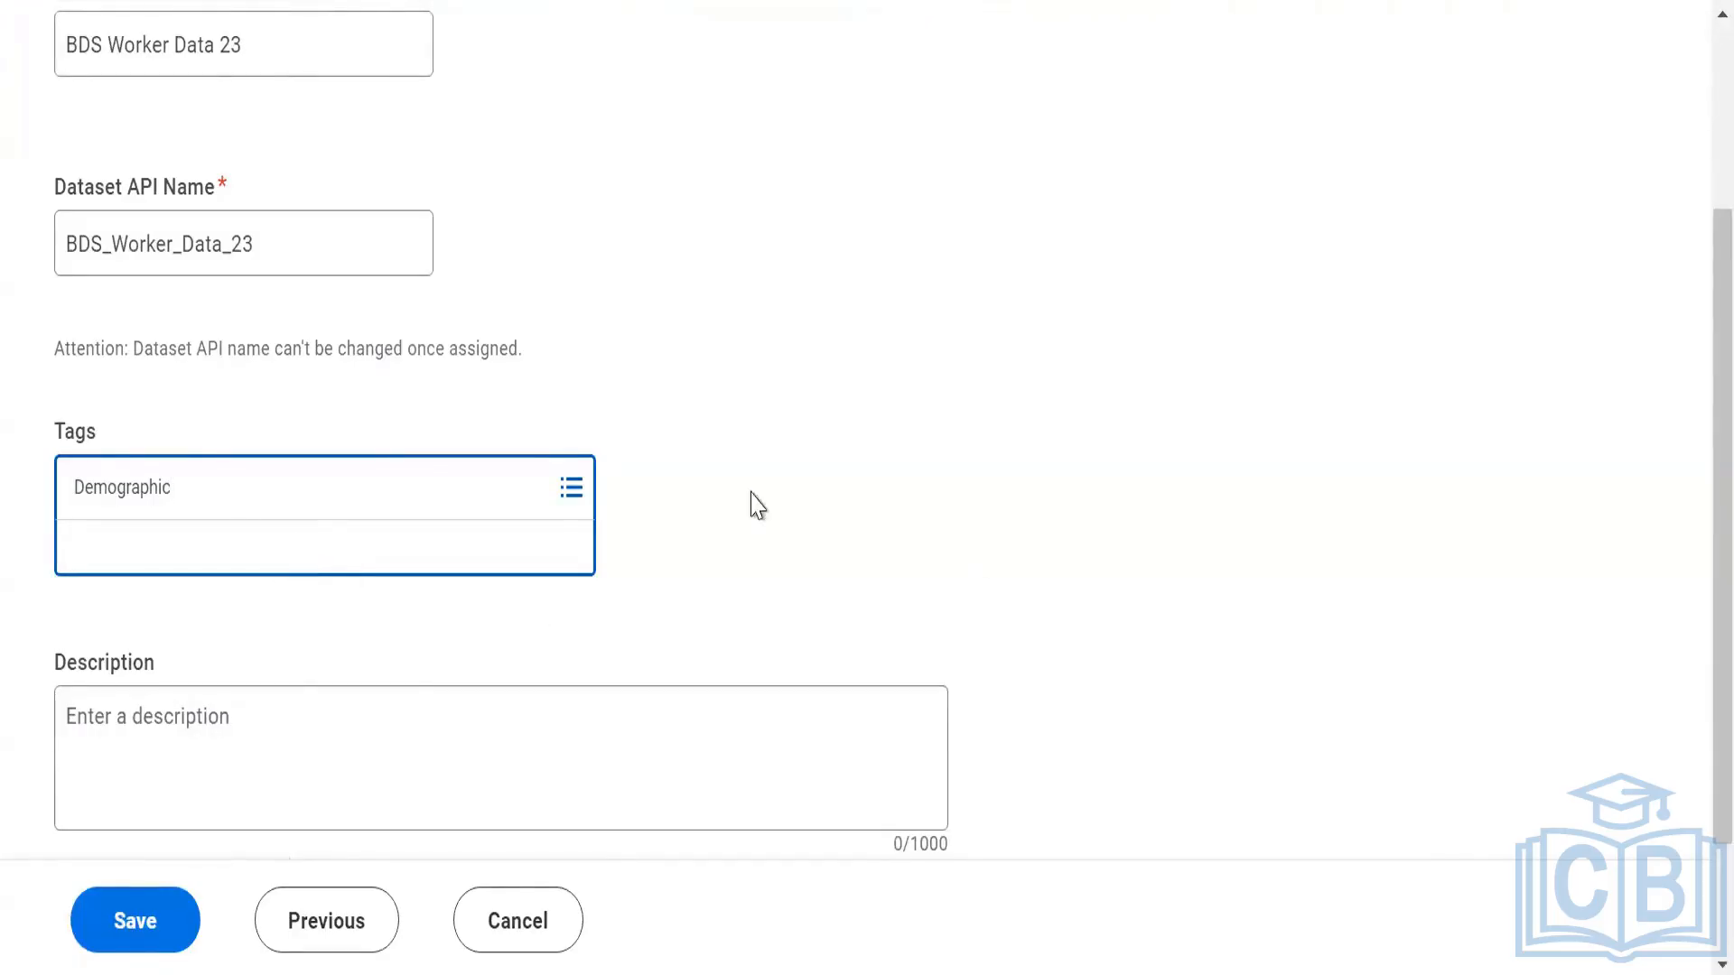
pyautogui.click(765, 437)
# - Create the new tag "Demographic" and assign it to the dataset
pyautogui.click(414, 476)
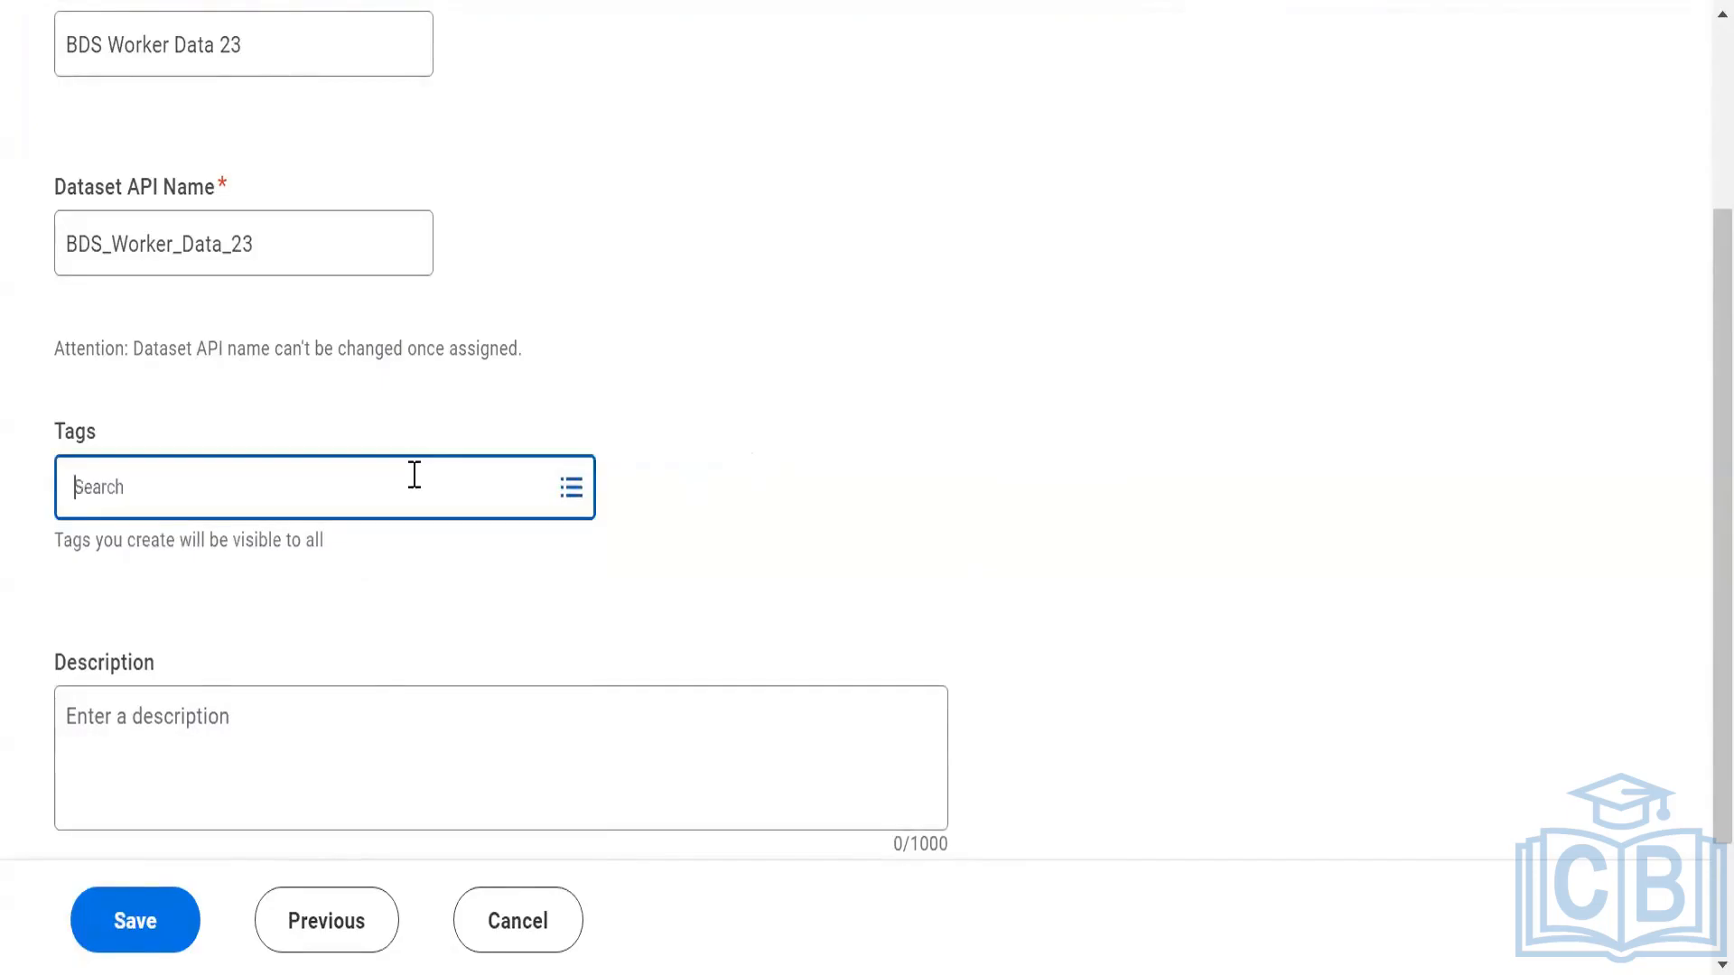
pyautogui.write('Demo')
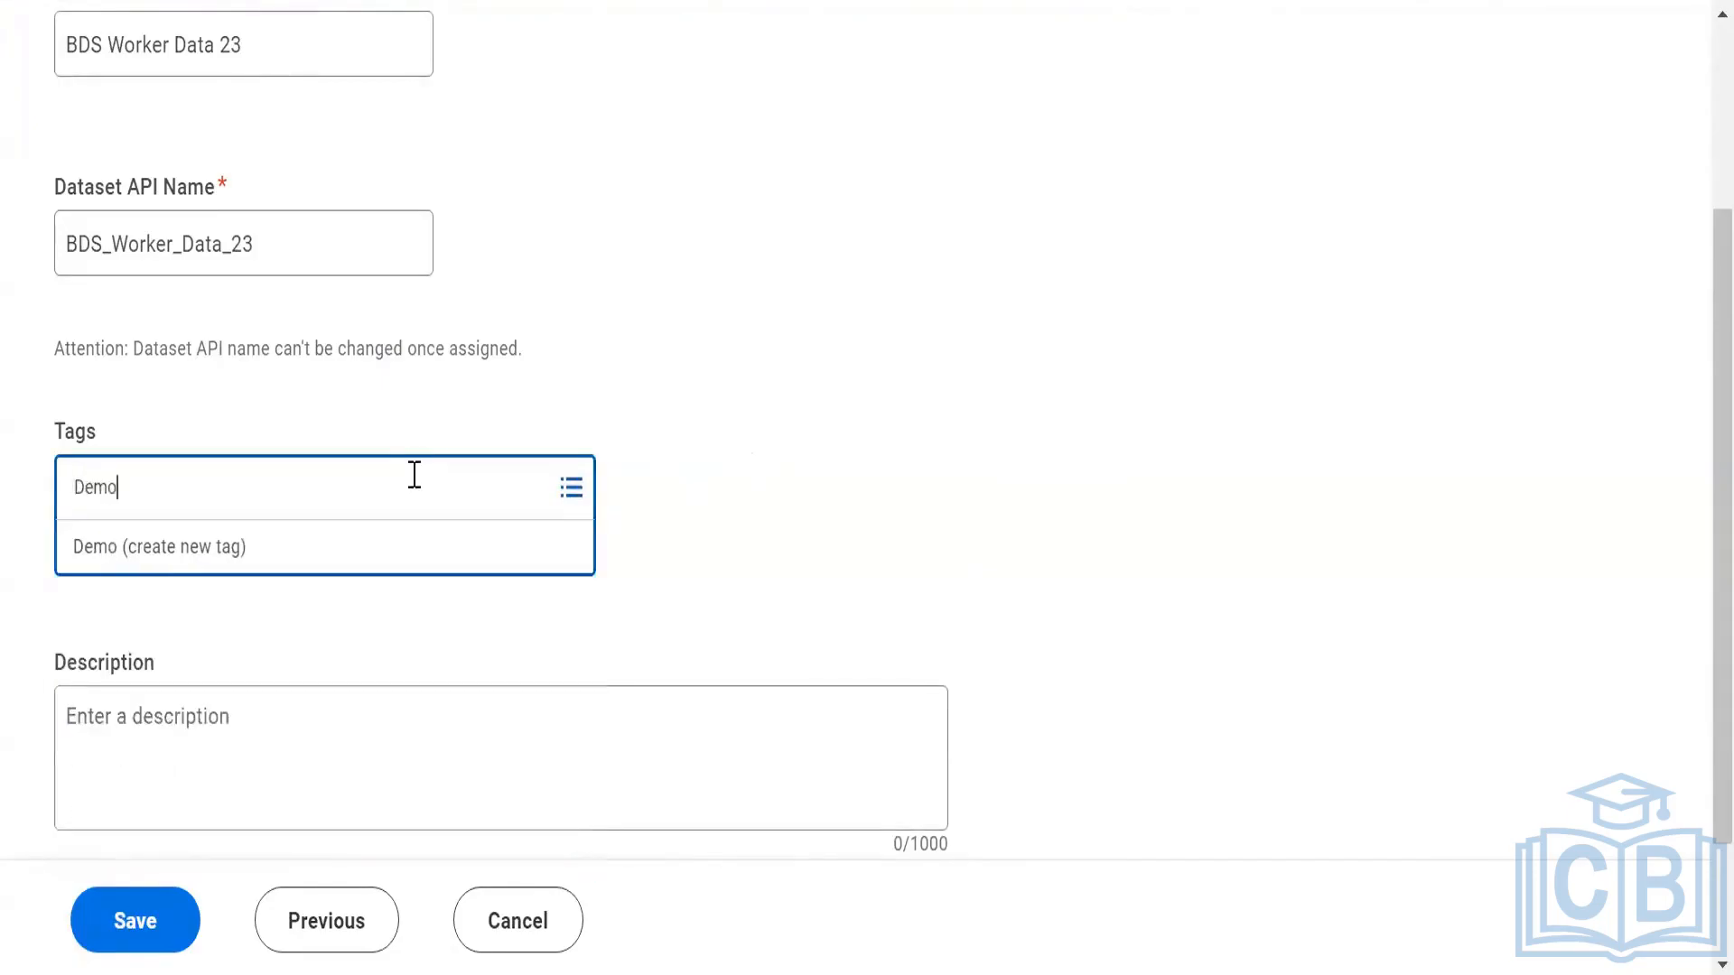
pyautogui.write('graphic')
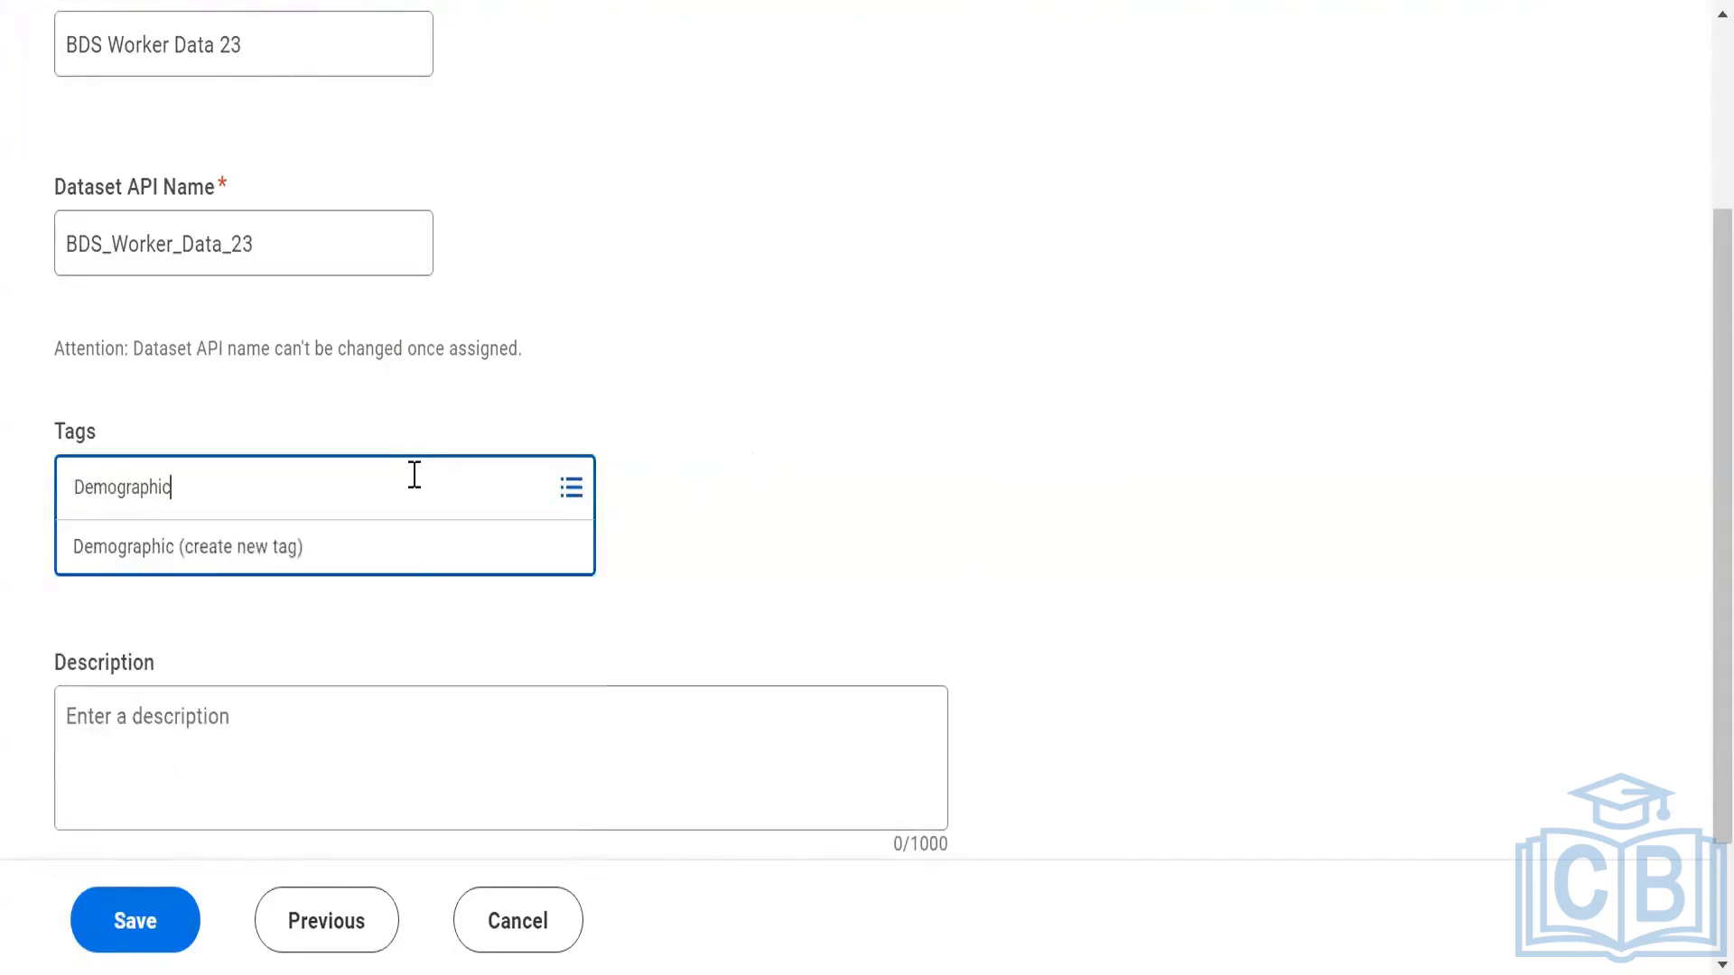
pyautogui.click(398, 554)
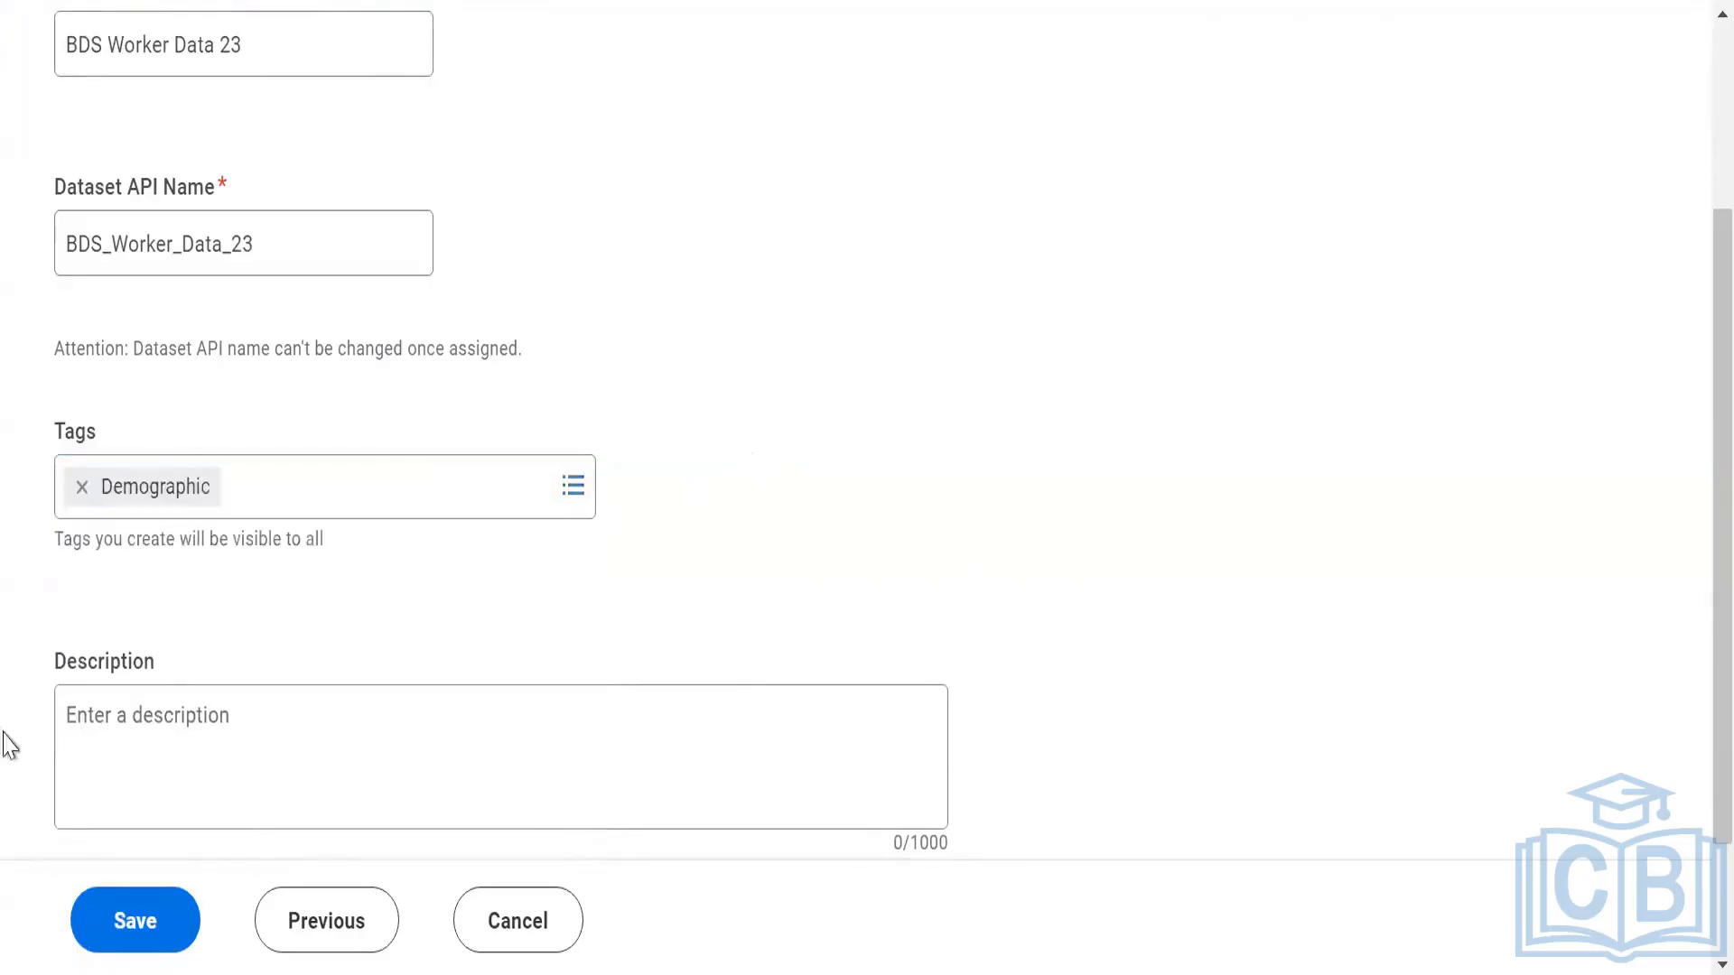
# - Look through the available tags, search them for "demo", clear the search and close the tag list
pyautogui.click(286, 517)
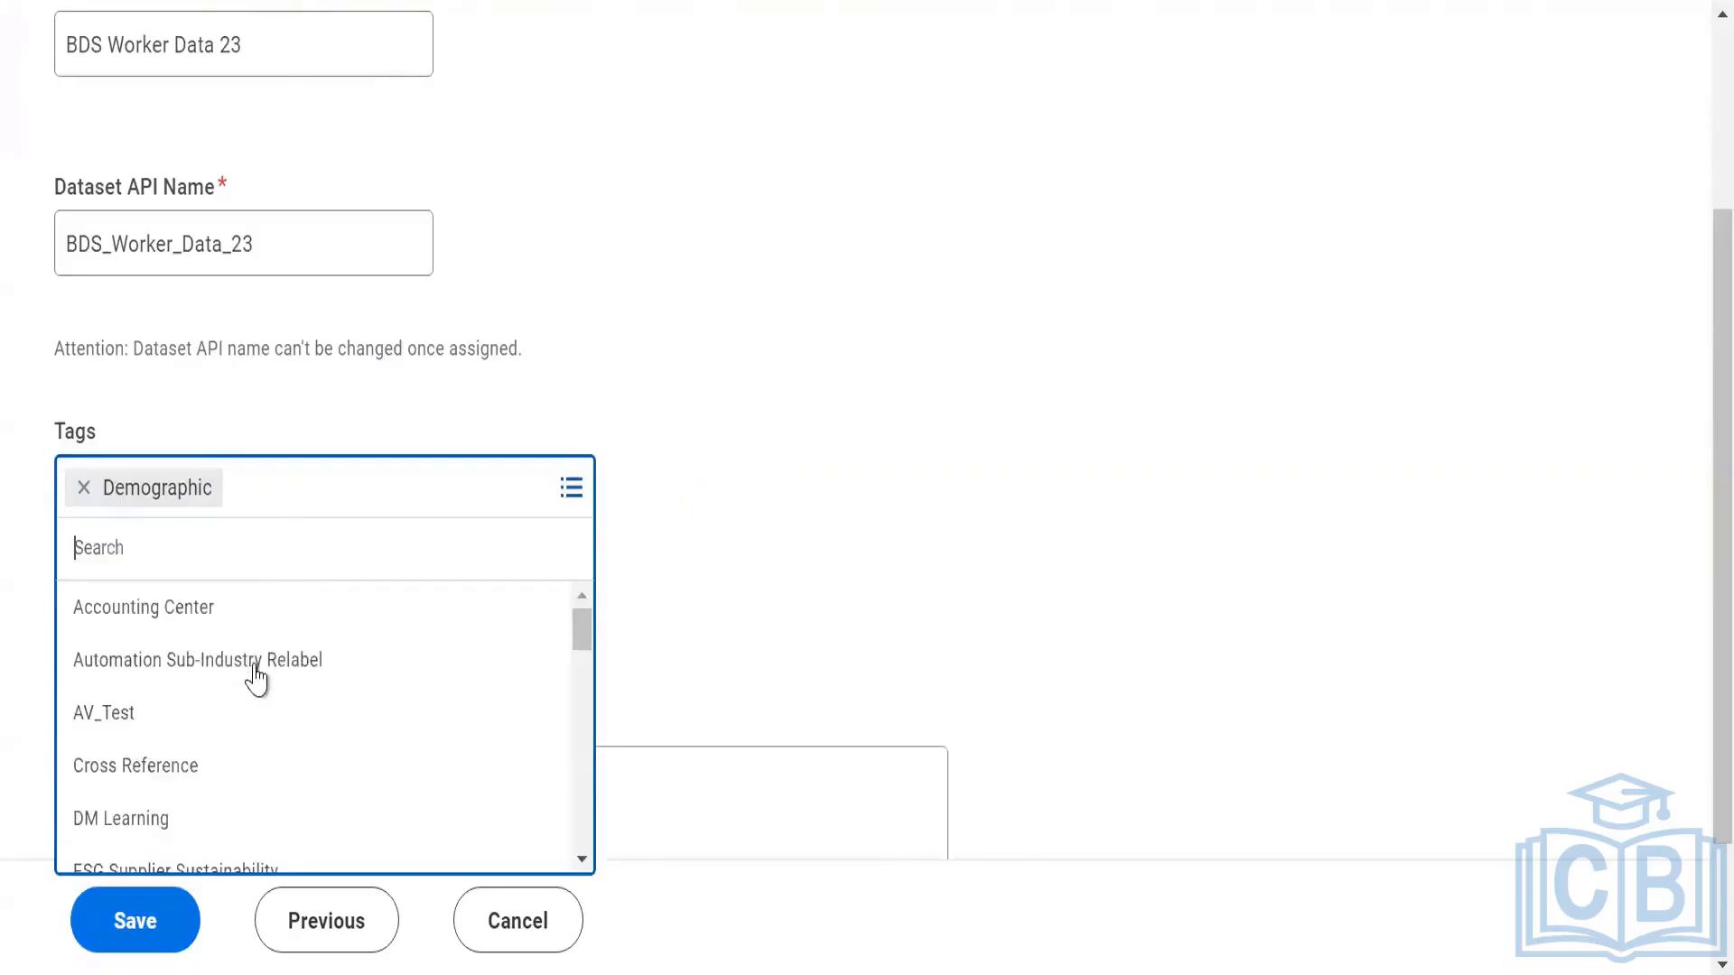
pyautogui.scroll(-4, 259, 677)
pyautogui.scroll(-2, 260, 682)
pyautogui.scroll(6, 258, 673)
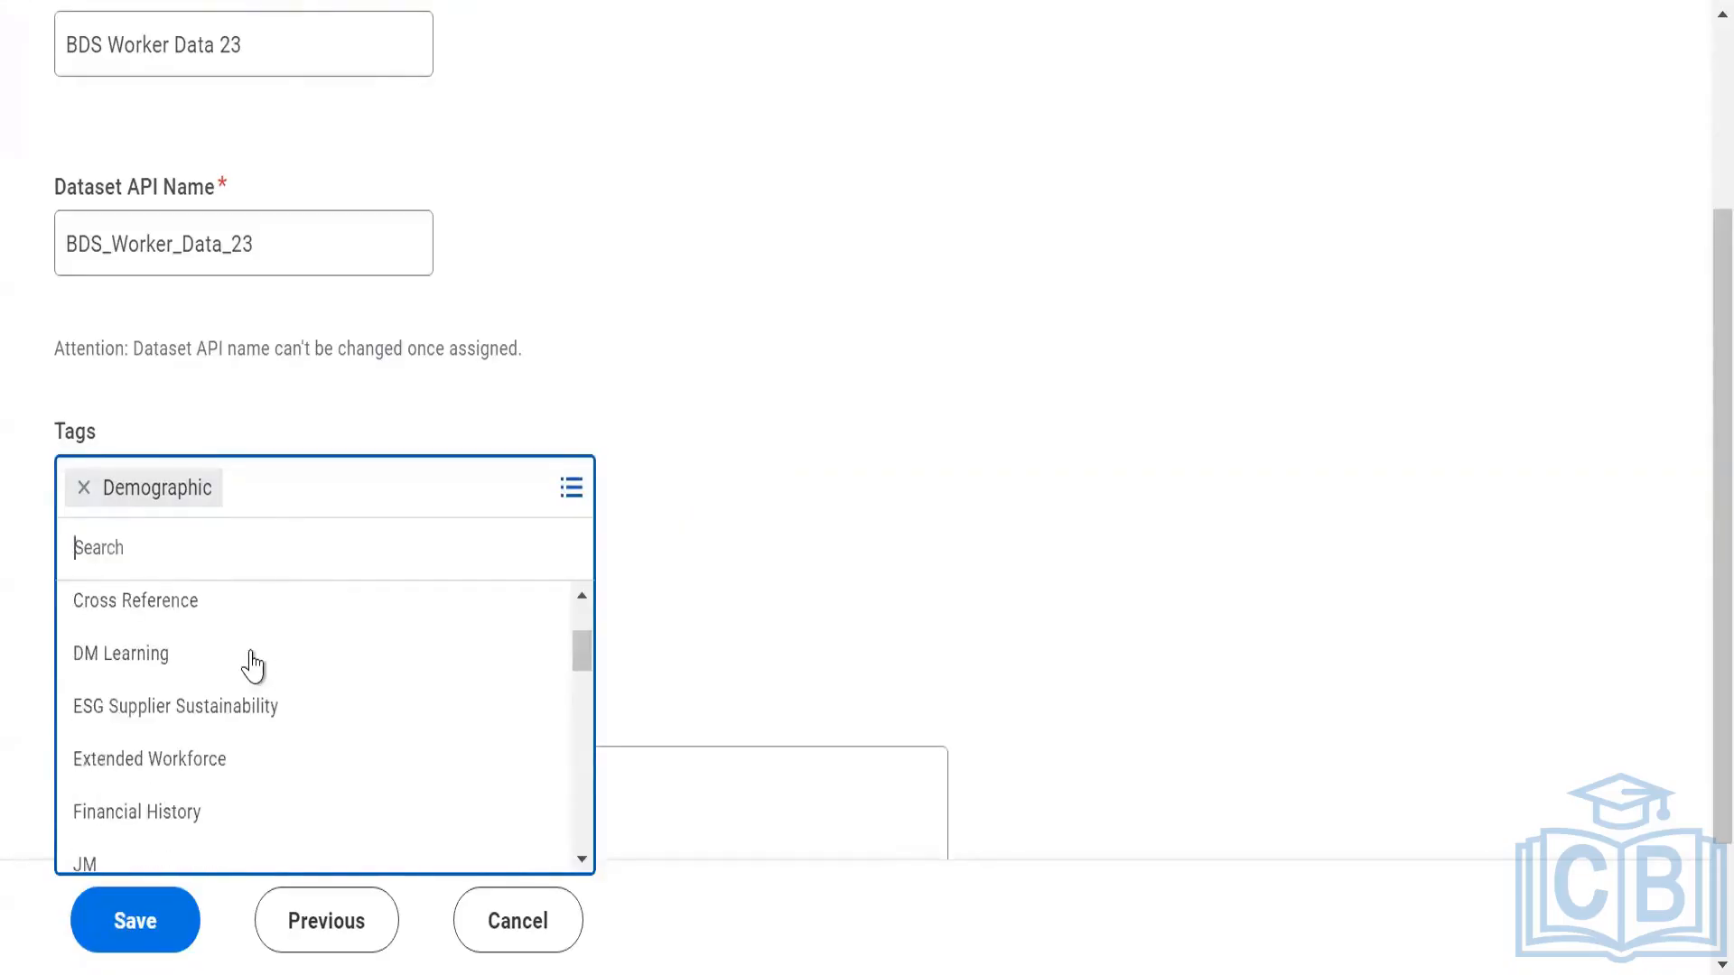
pyautogui.click(222, 539)
pyautogui.write('d')
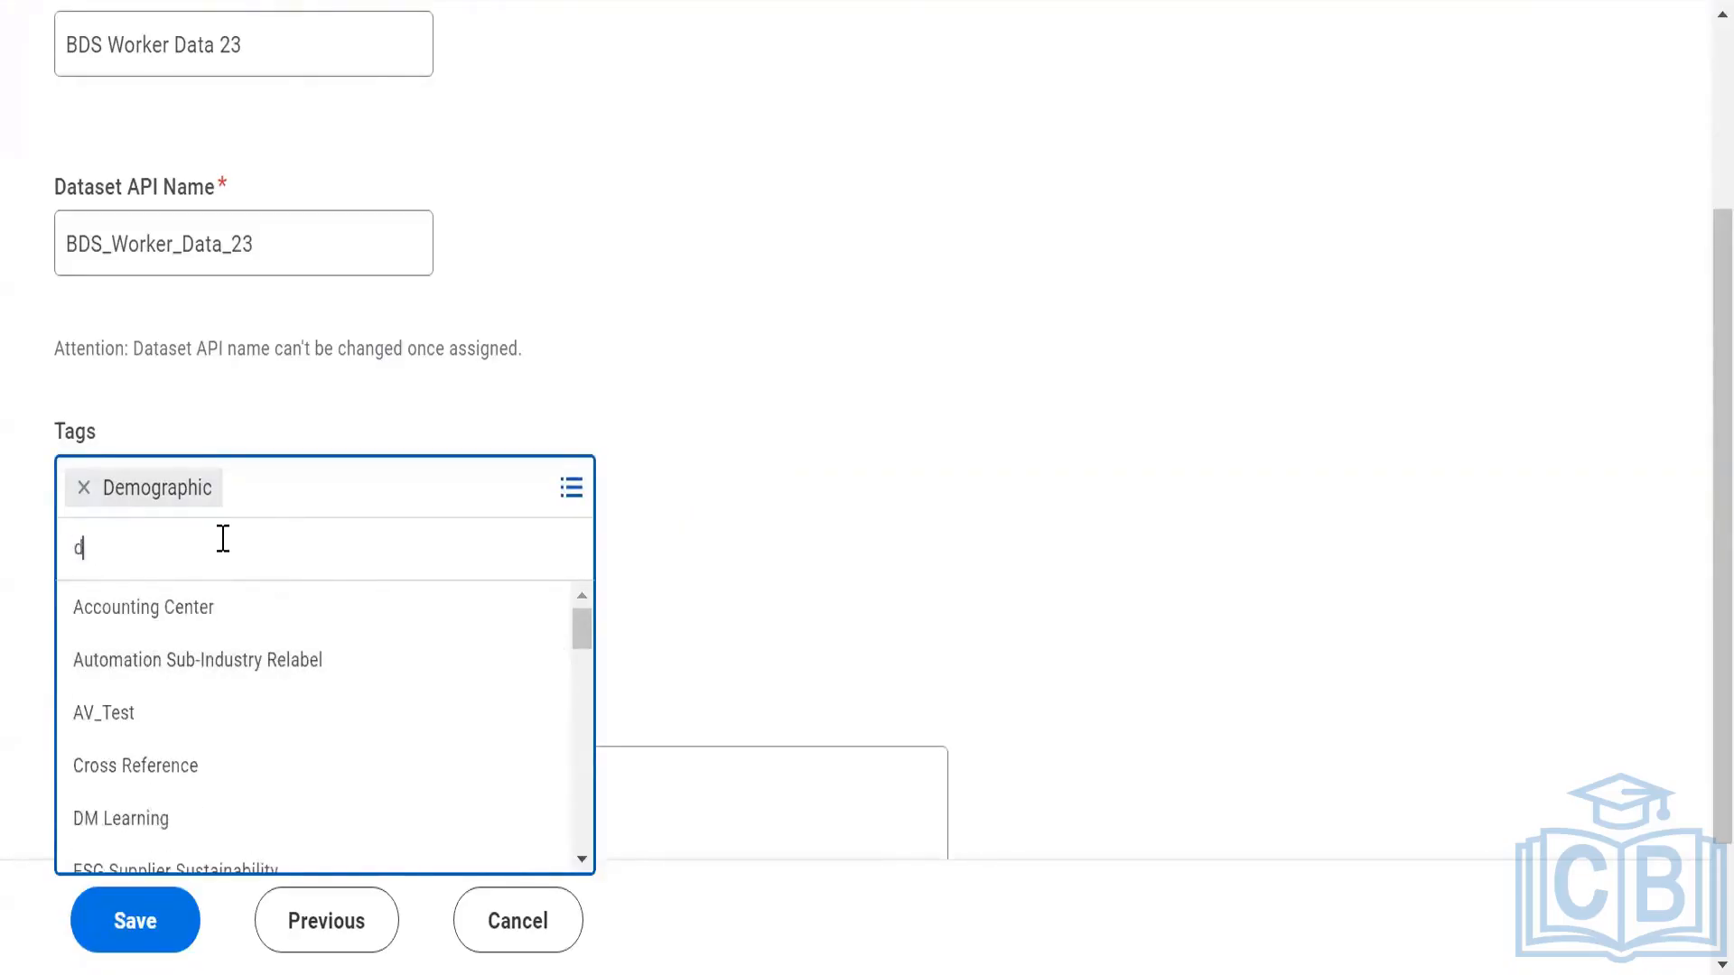
pyautogui.write('emo')
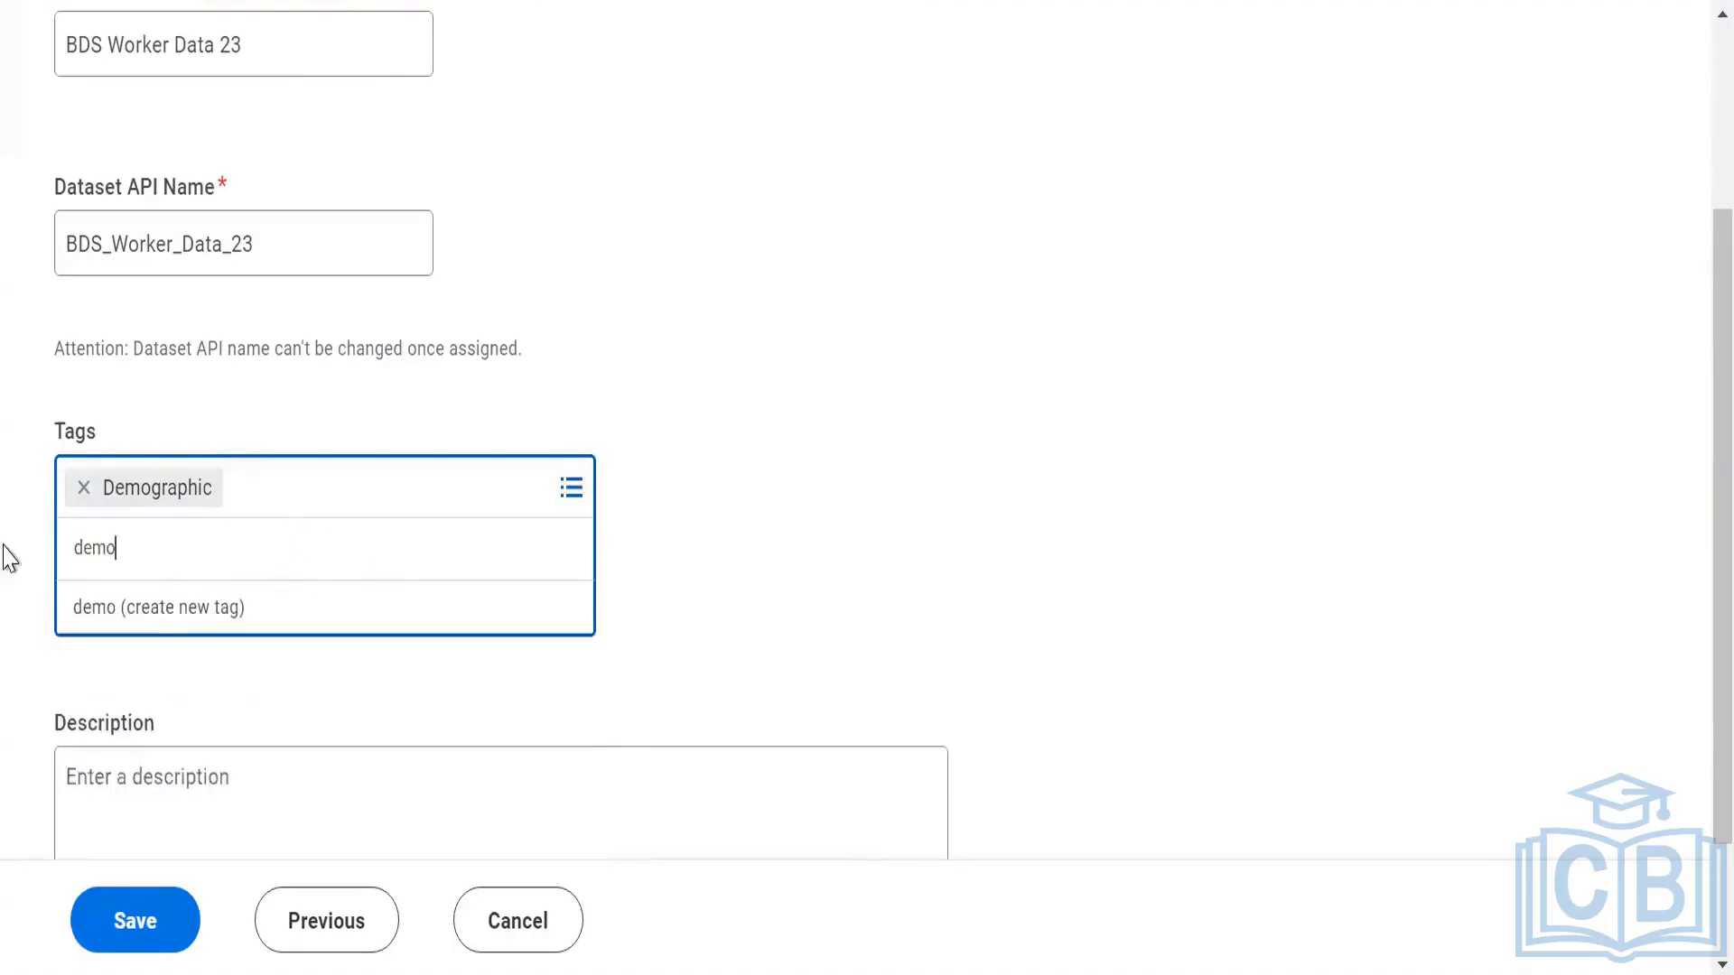
pyautogui.hotkey('ctrl', 'a')
pyautogui.press('BackSpace')
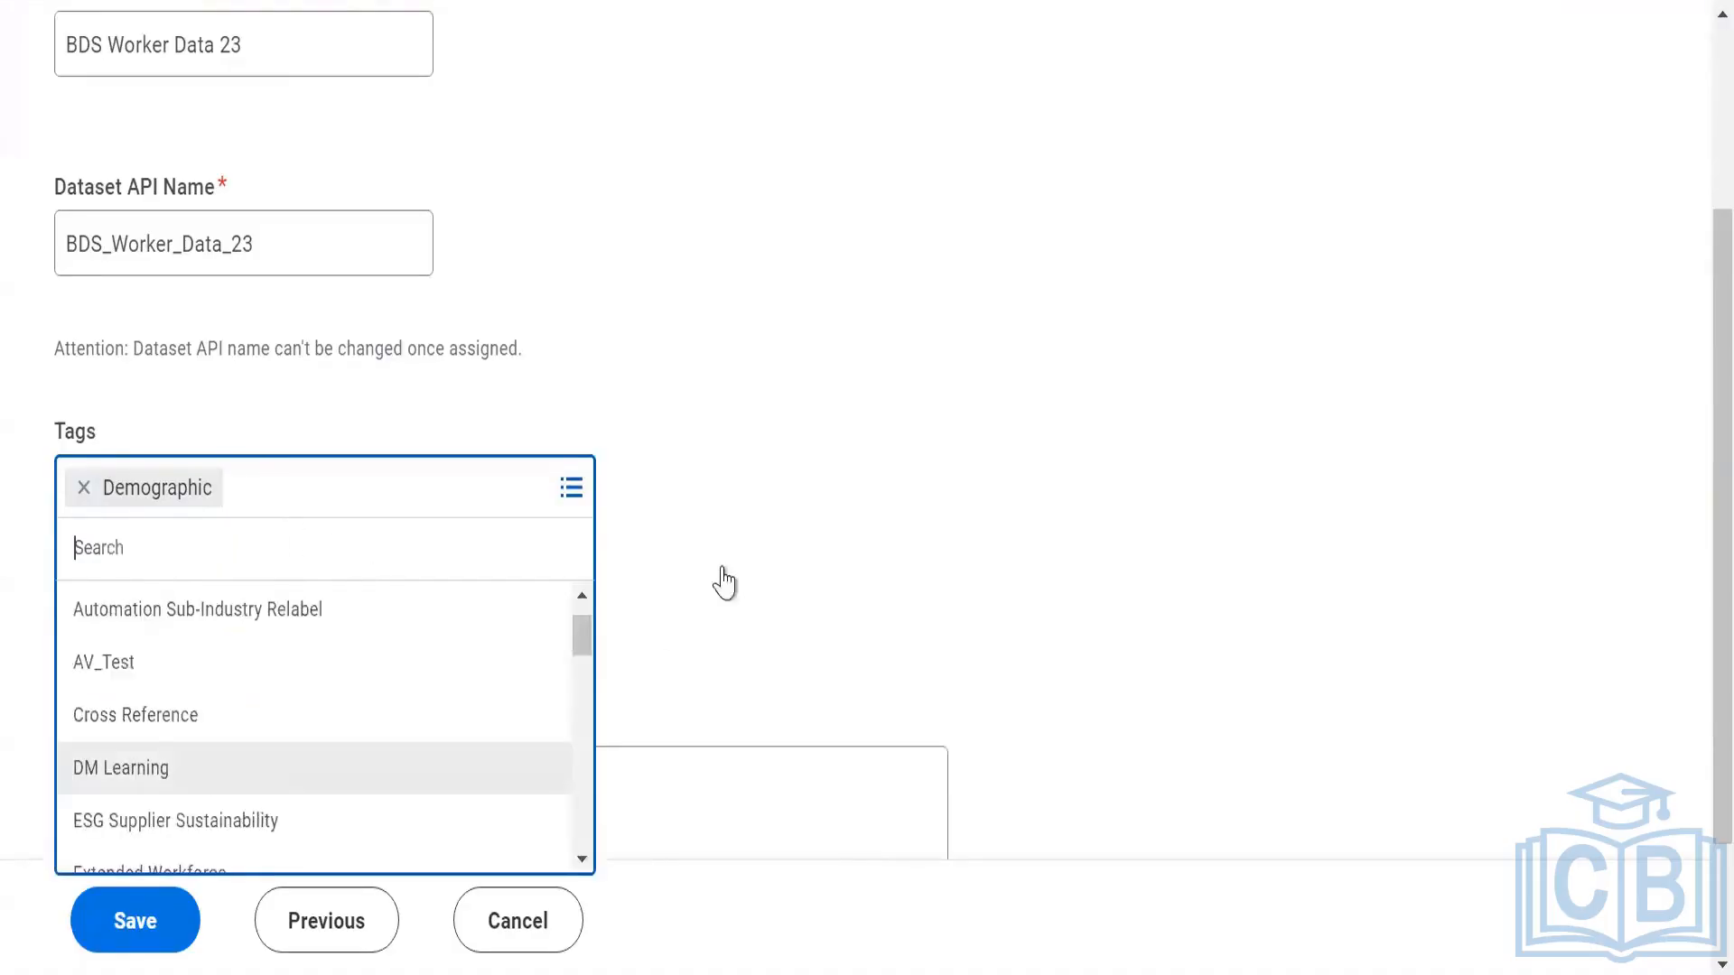
pyautogui.click(449, 633)
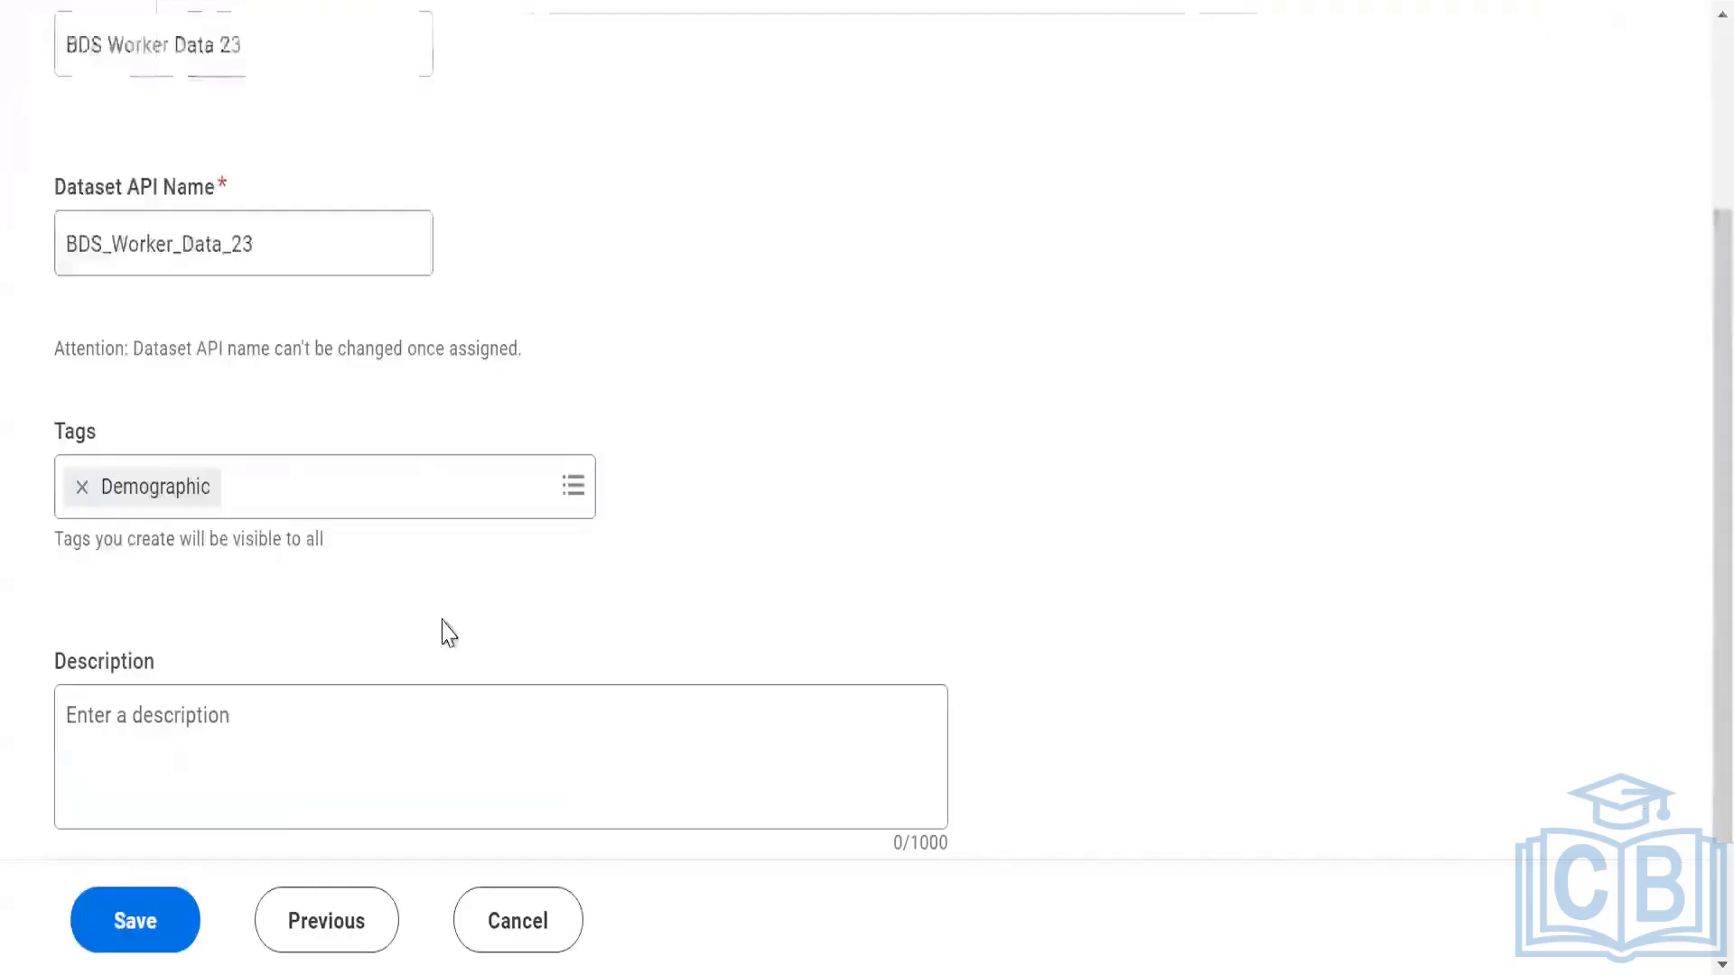
# - Enter the dataset description "This BDS consists of basic worker data" and save the dataset
pyautogui.scroll(-2, 701, 344)
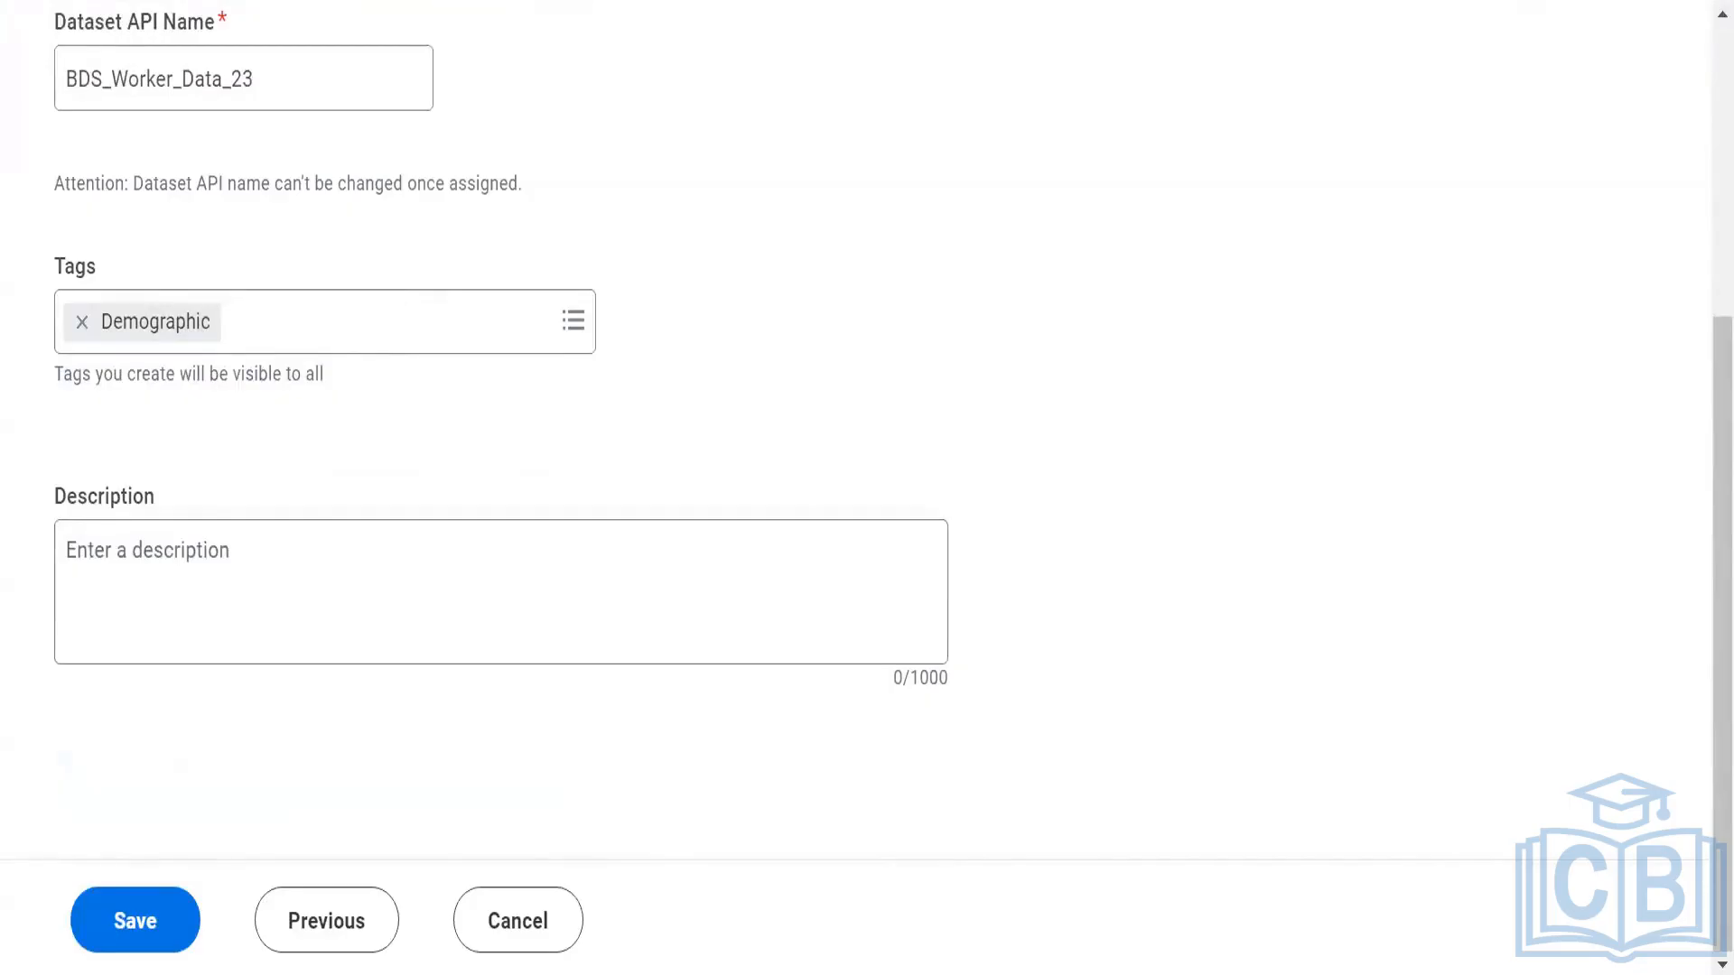
pyautogui.click(77, 548)
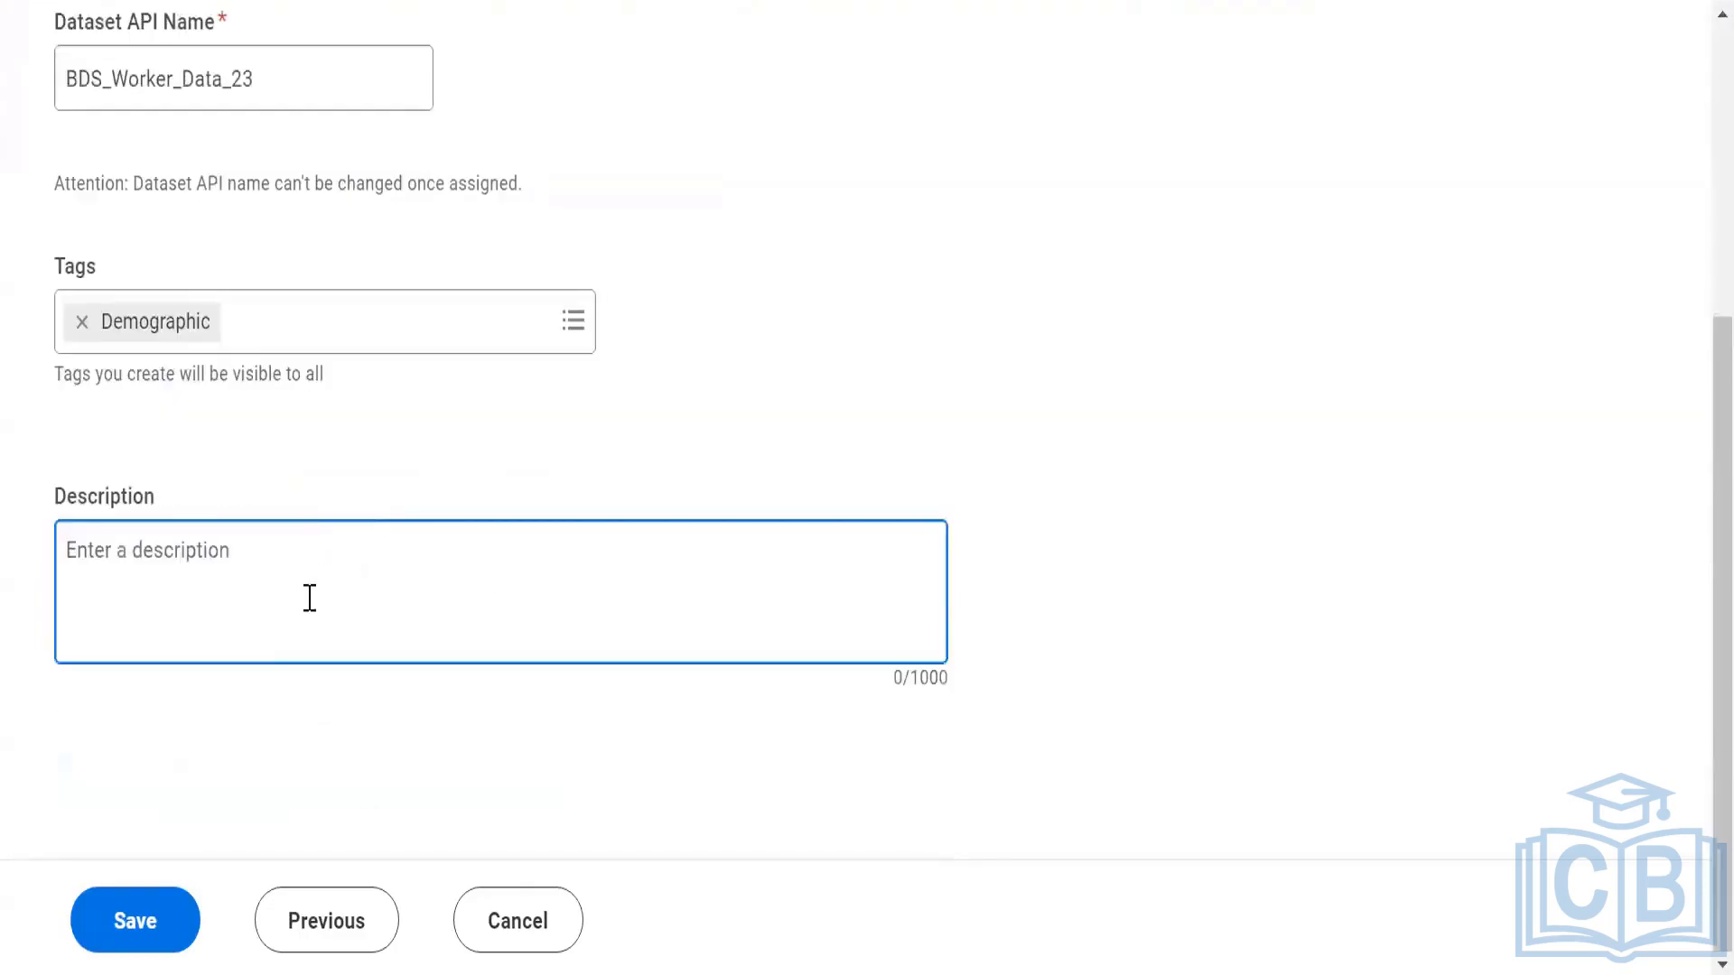
pyautogui.scroll(5, 271, 592)
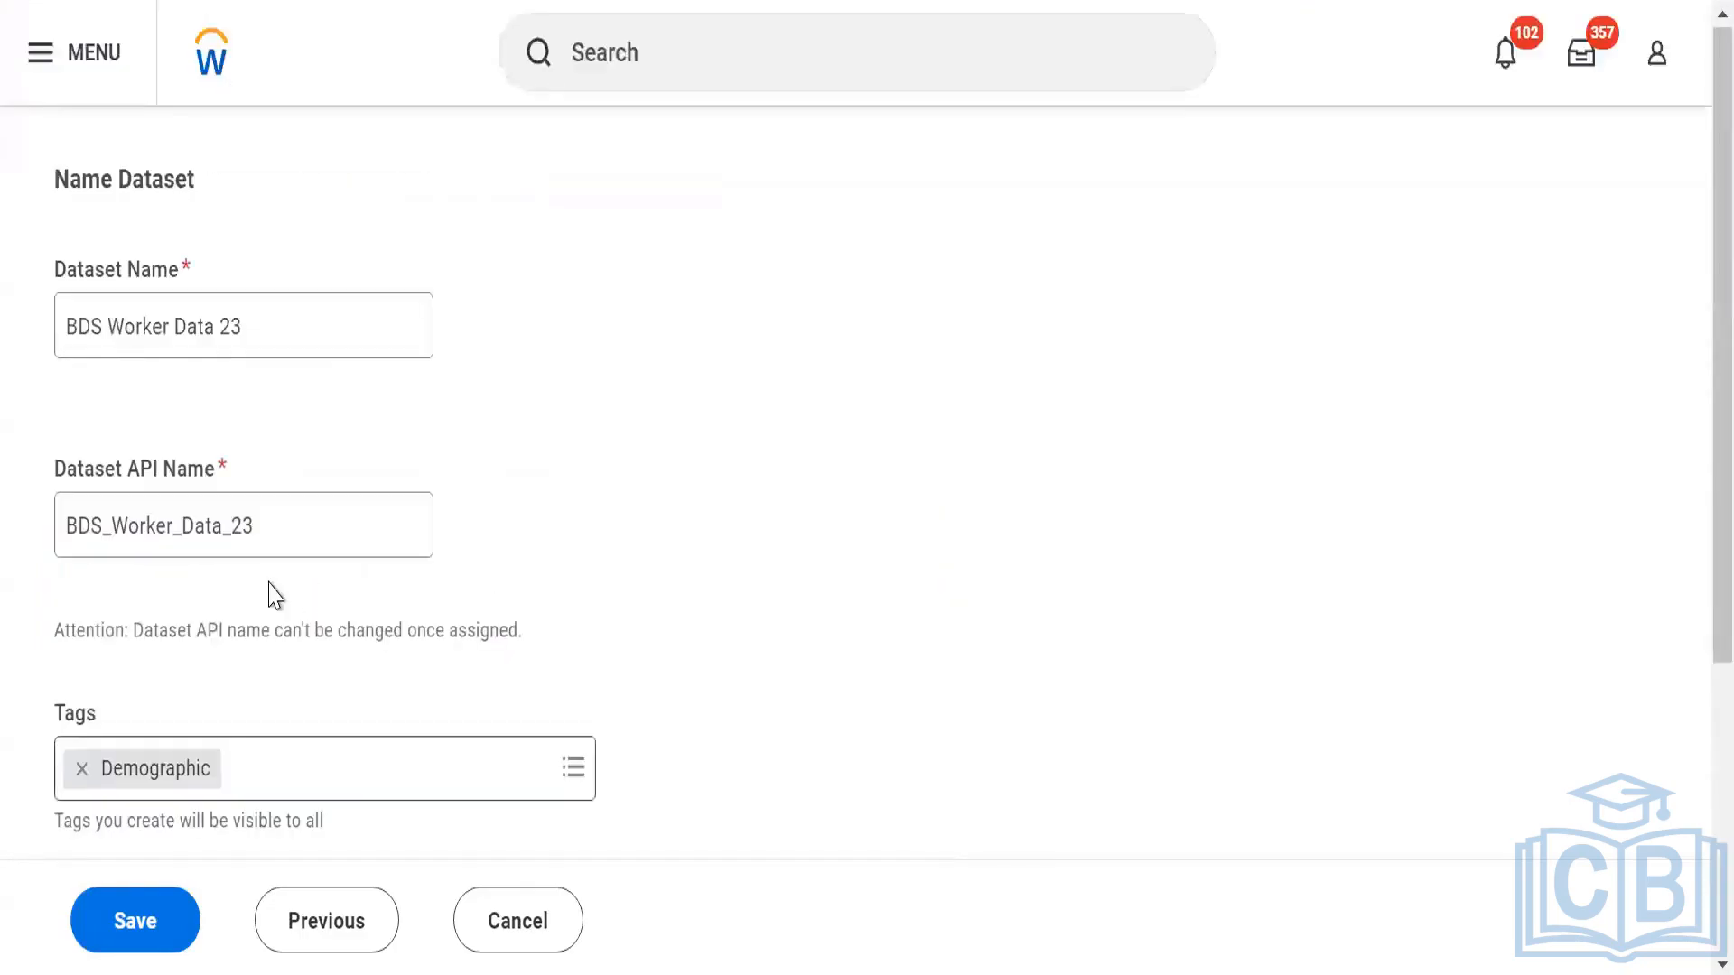
pyautogui.scroll(-4, 275, 596)
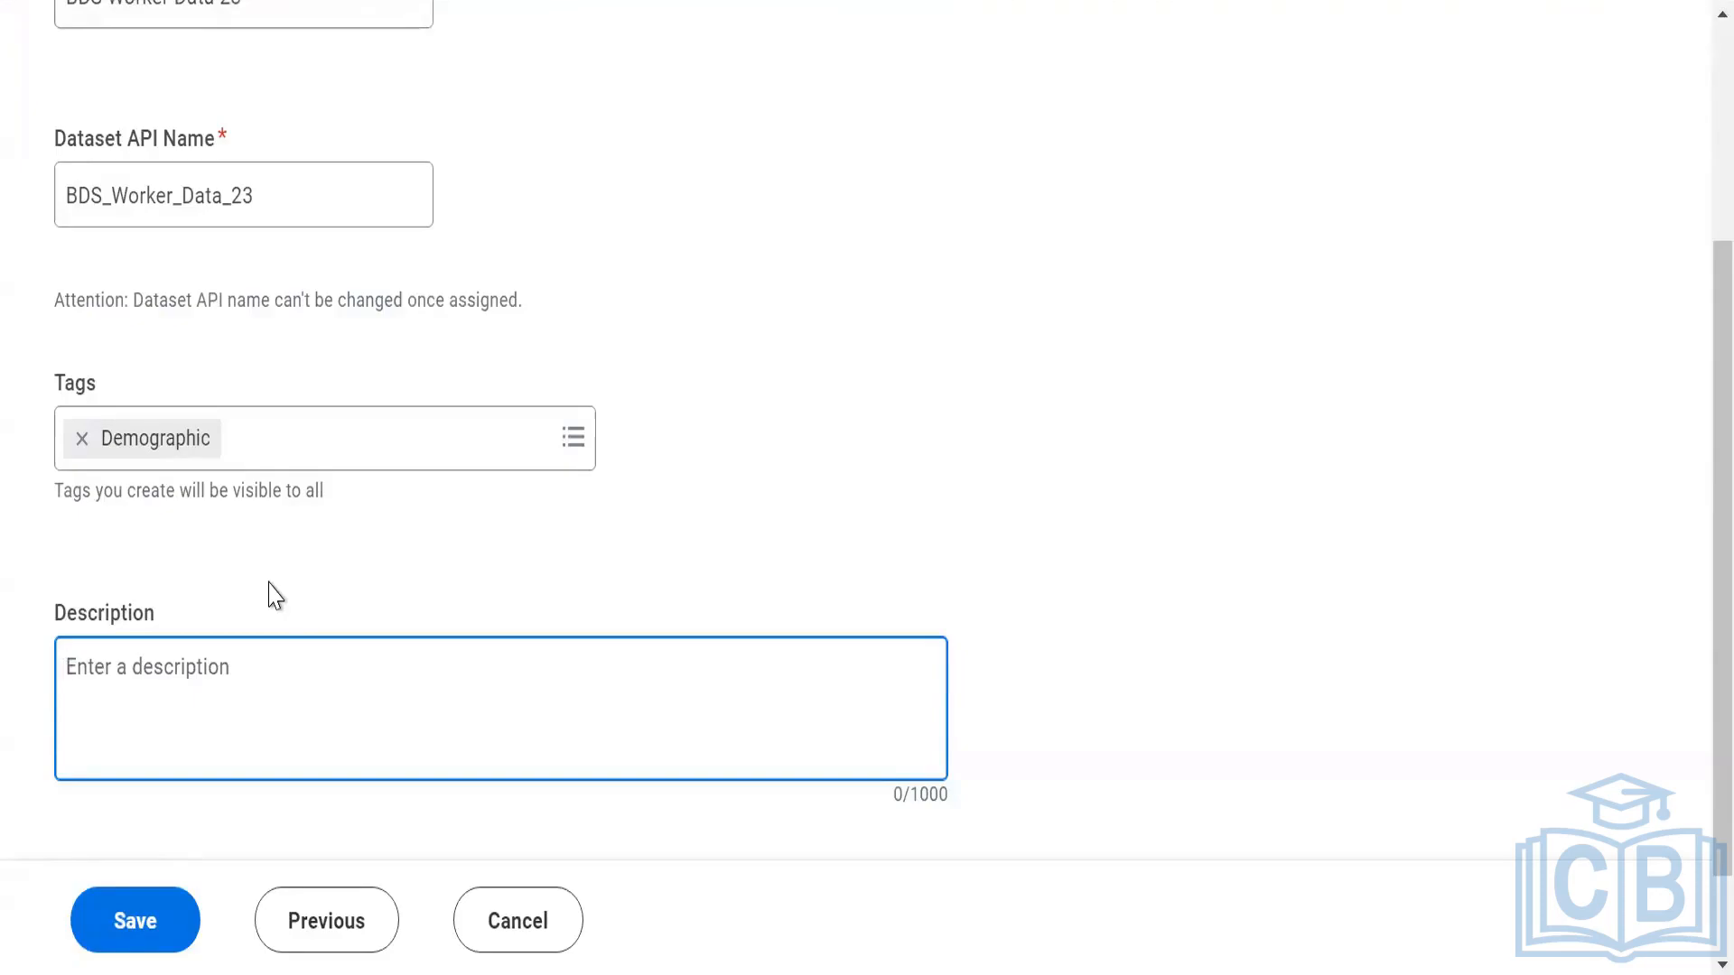
pyautogui.write('Tihi')
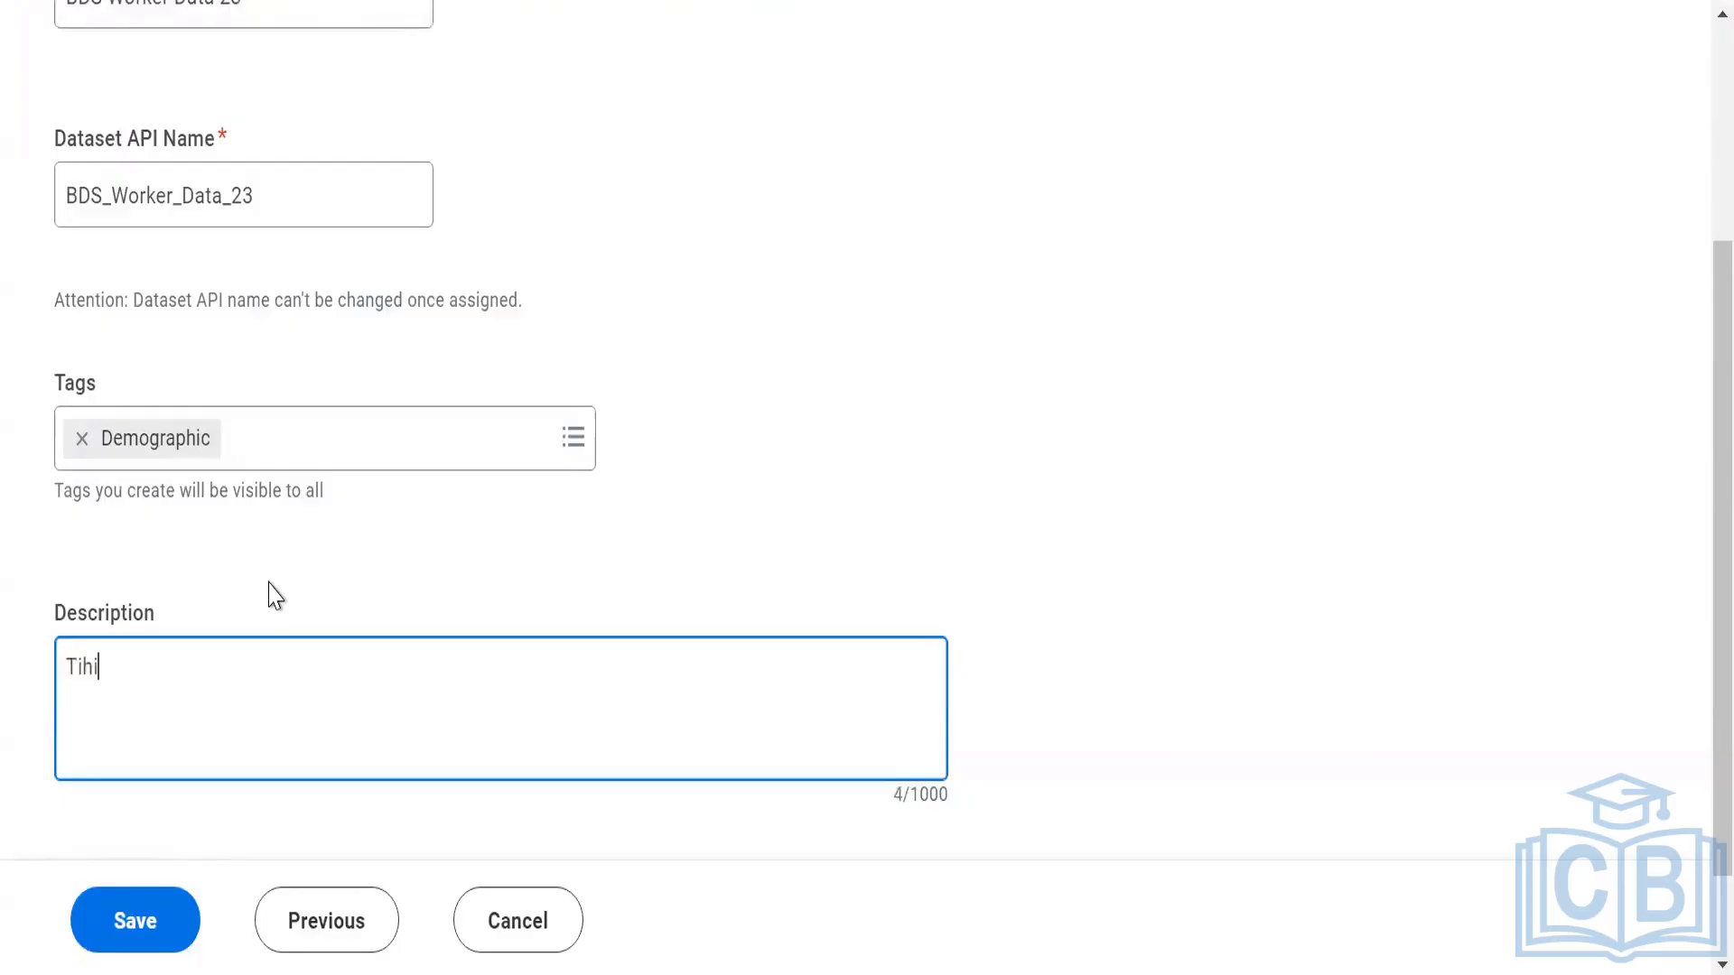
pyautogui.press('BackSpace')
pyautogui.write('is BDS cnonsists of ')
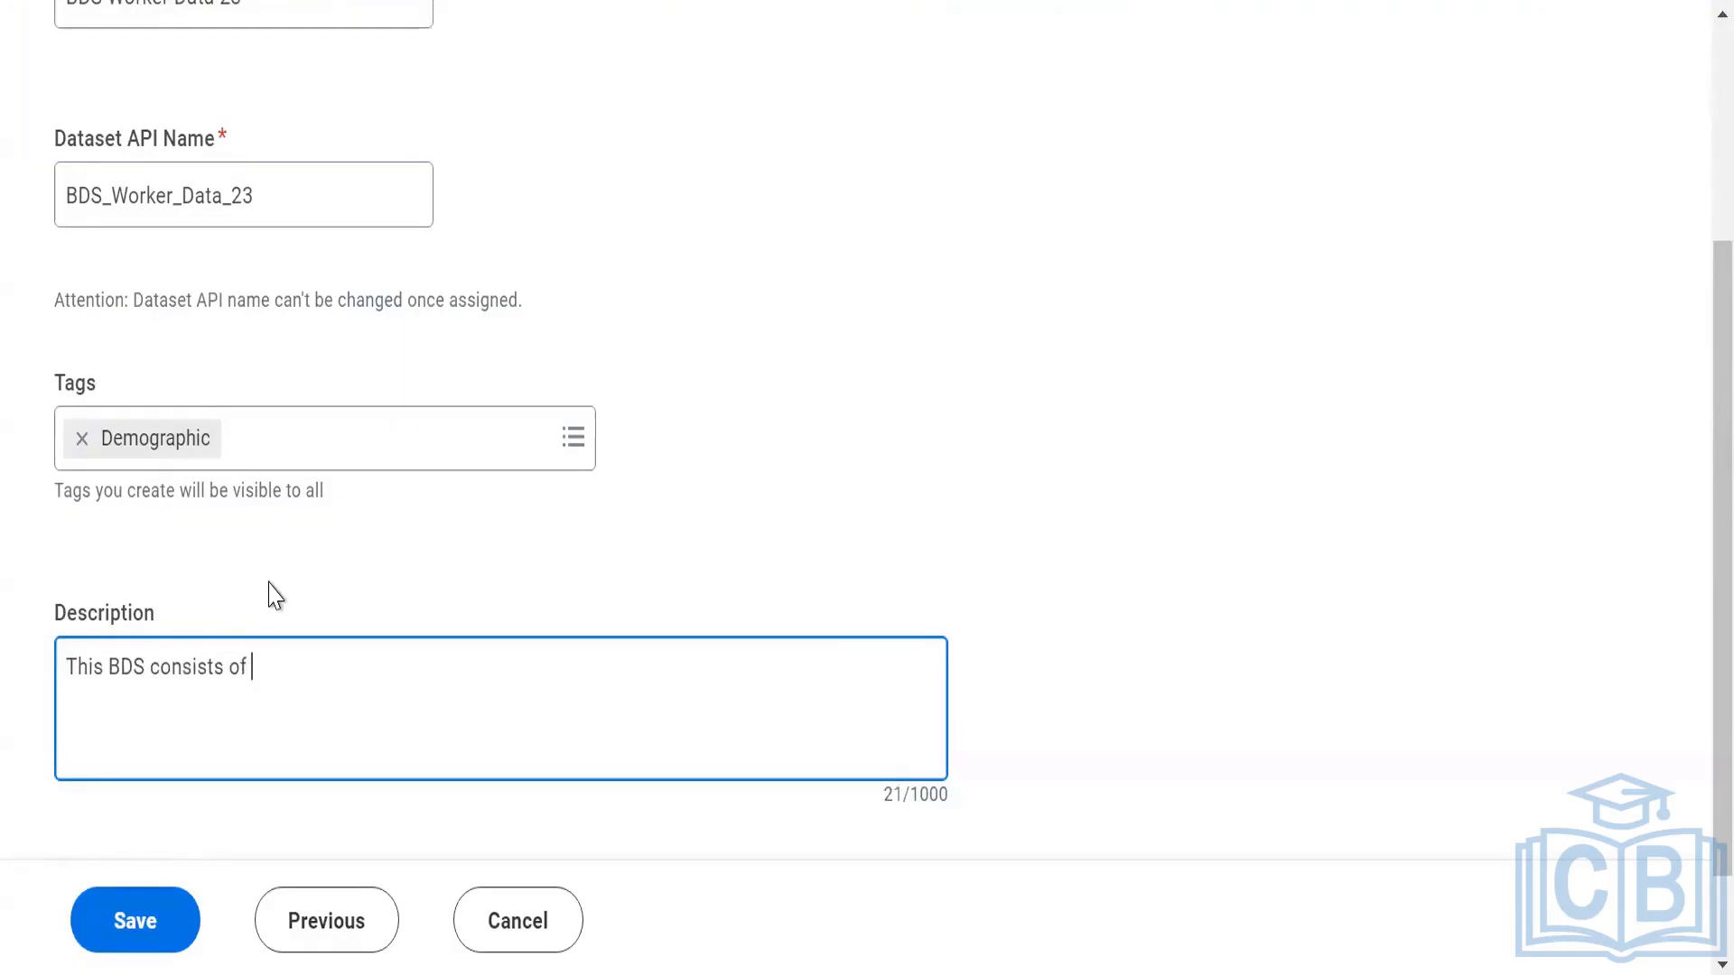
pyautogui.write('basic worker data')
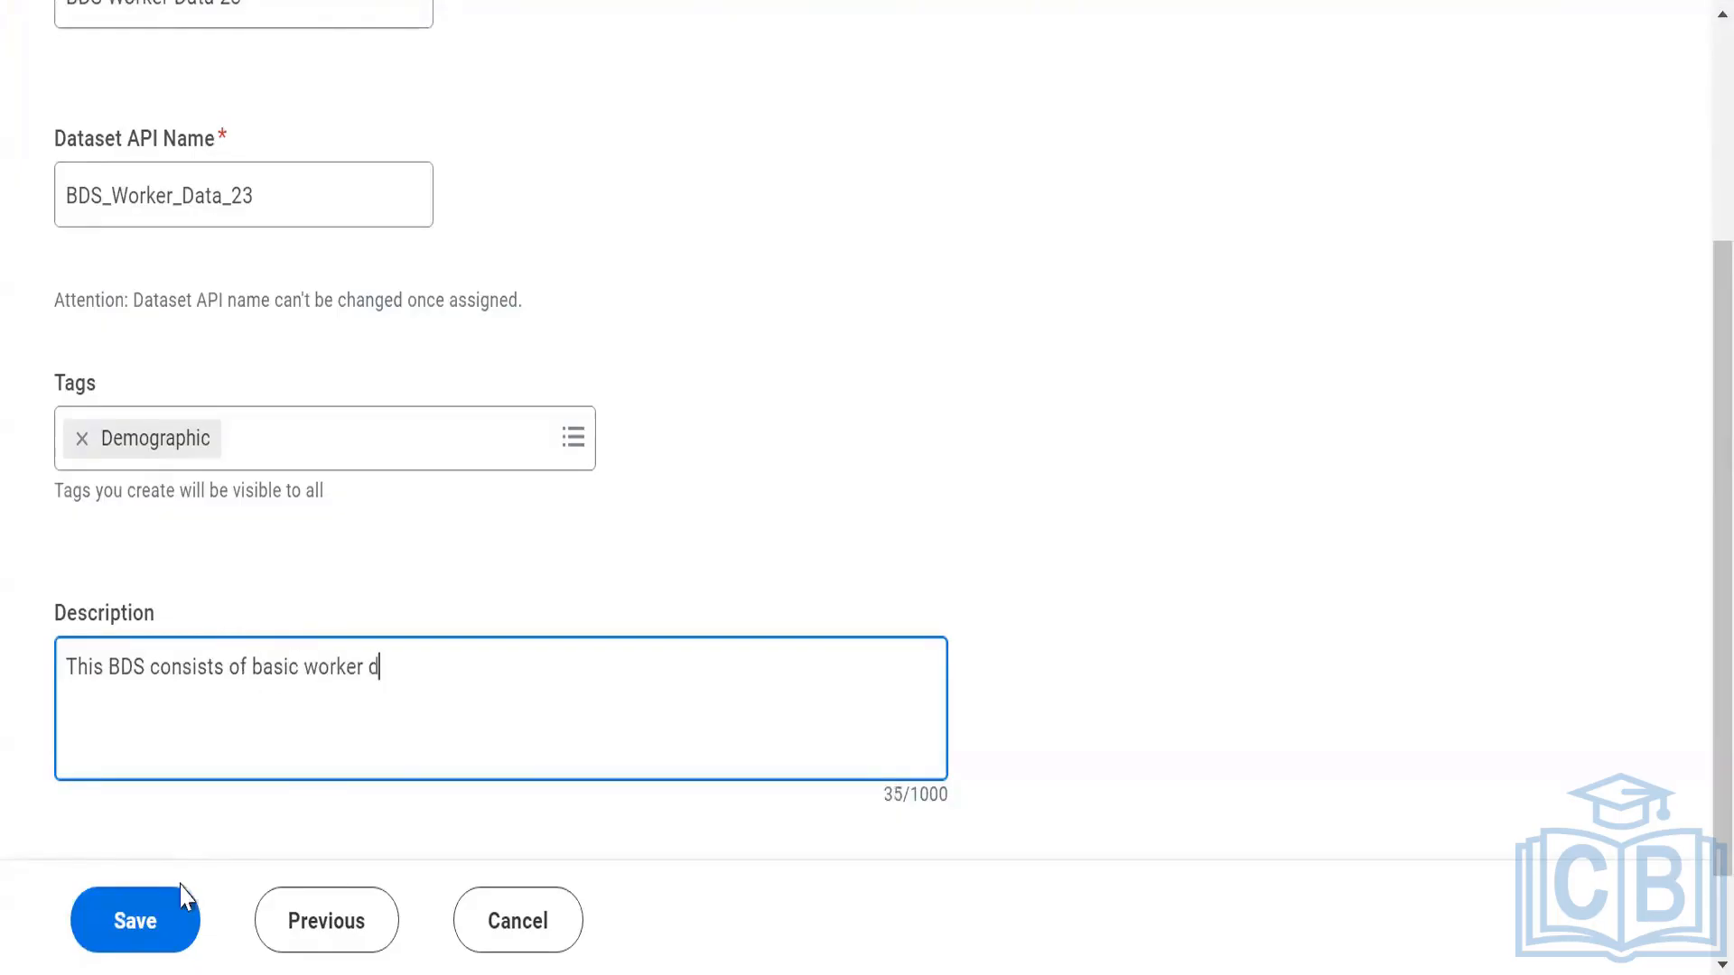
pyautogui.click(105, 948)
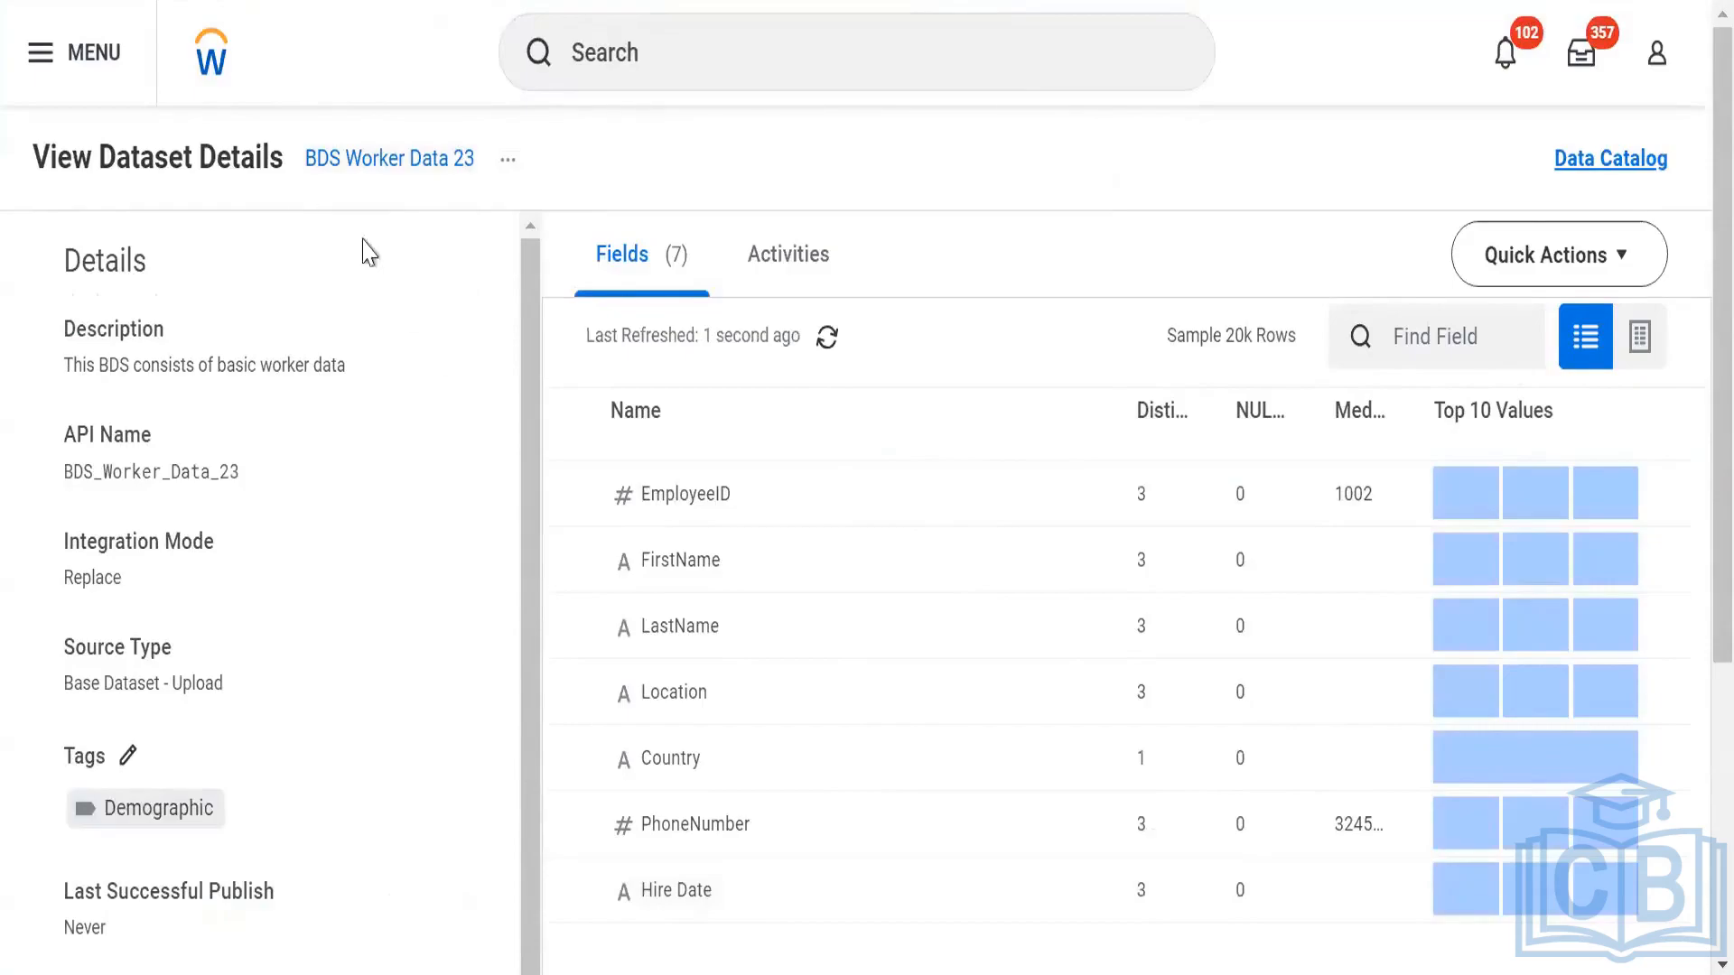
# - Examine the saved dataset's integration mode, its related actions including the security options, and its source type
pyautogui.scroll(-2, 232, 257)
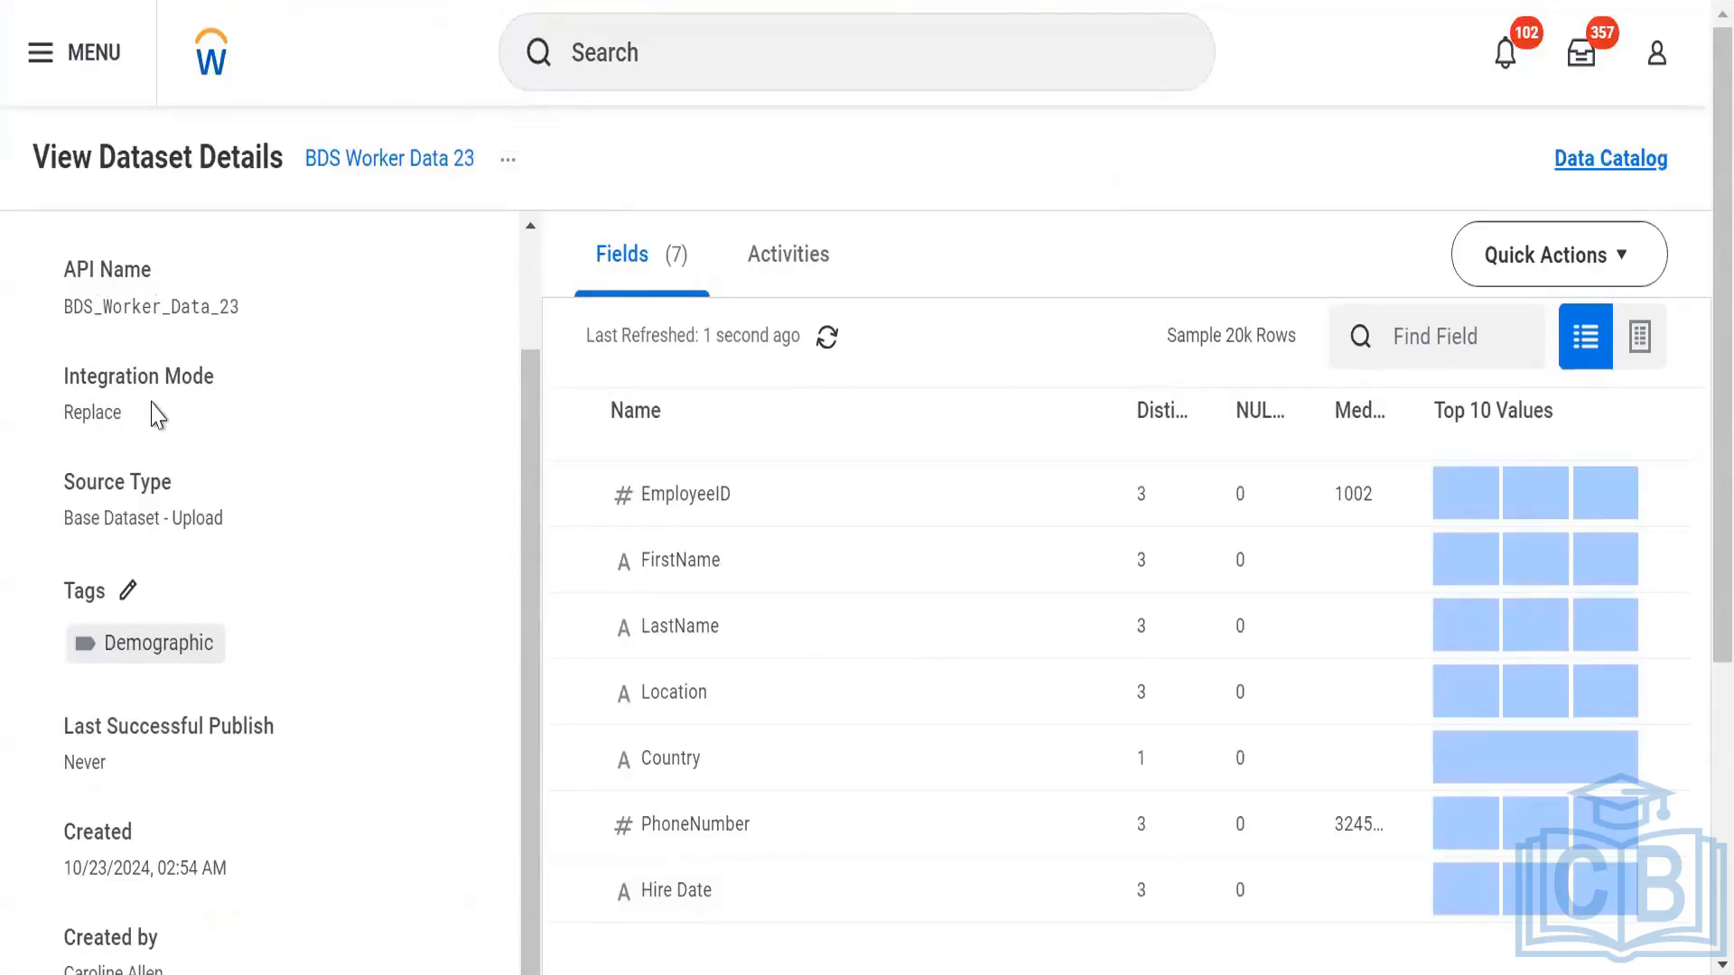
pyautogui.click(499, 173)
pyautogui.moveTo(717, 259)
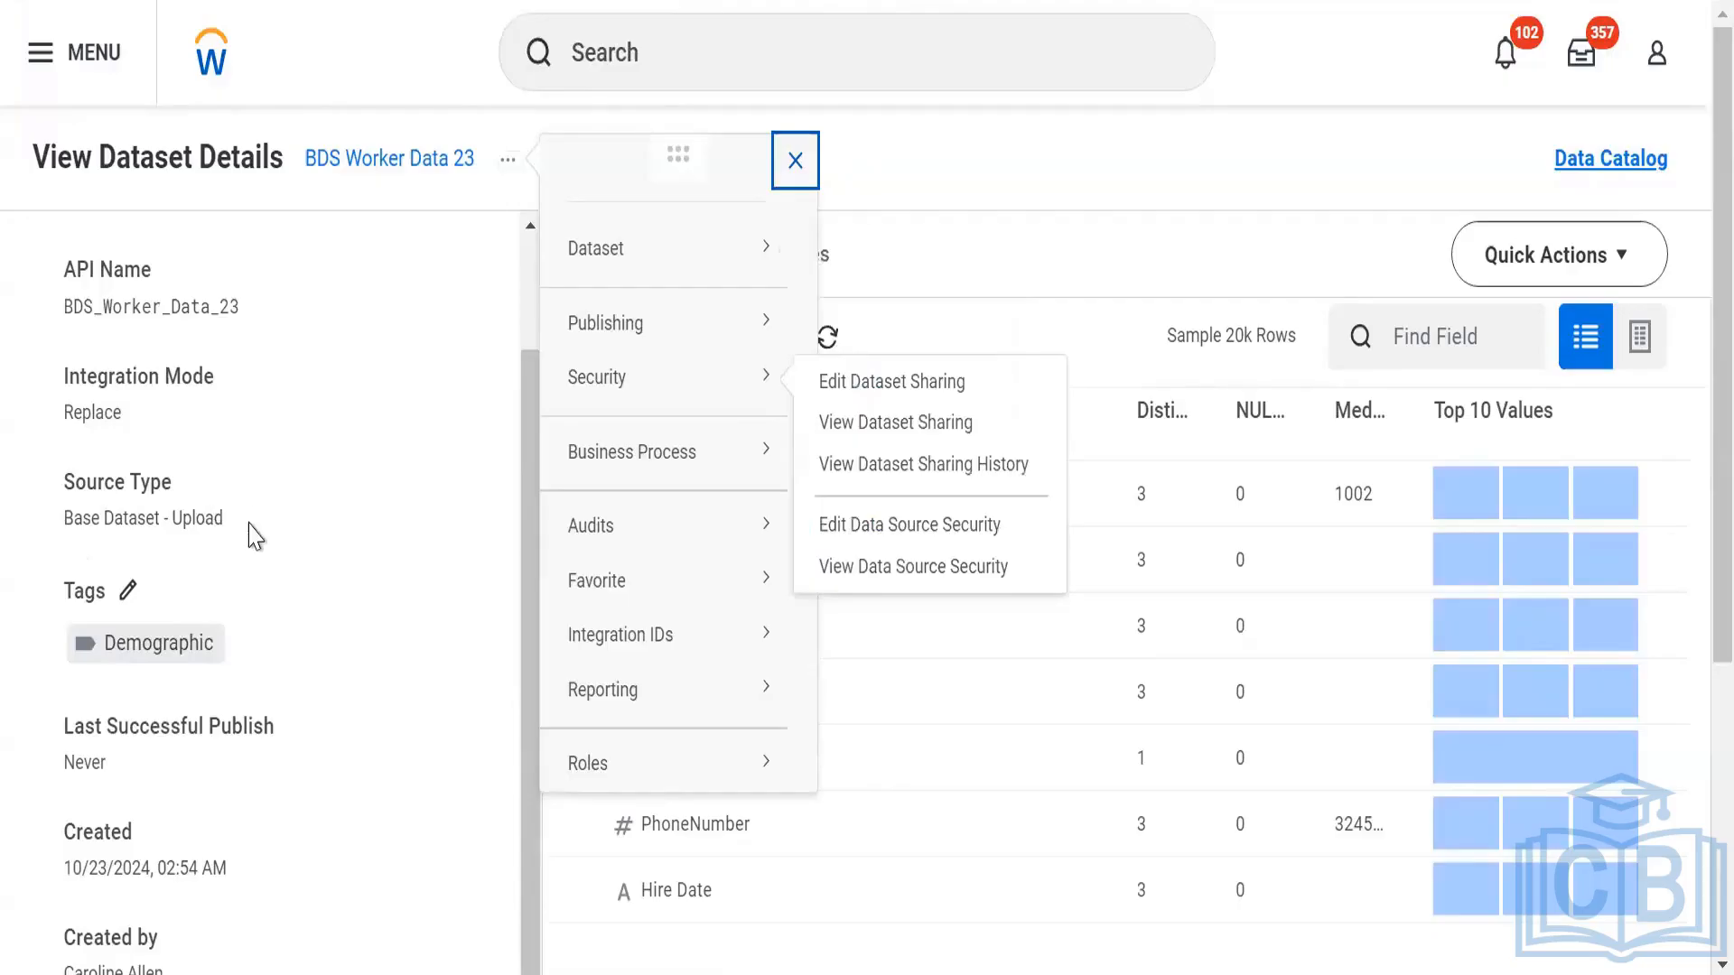
pyautogui.tripleClick(16, 514)
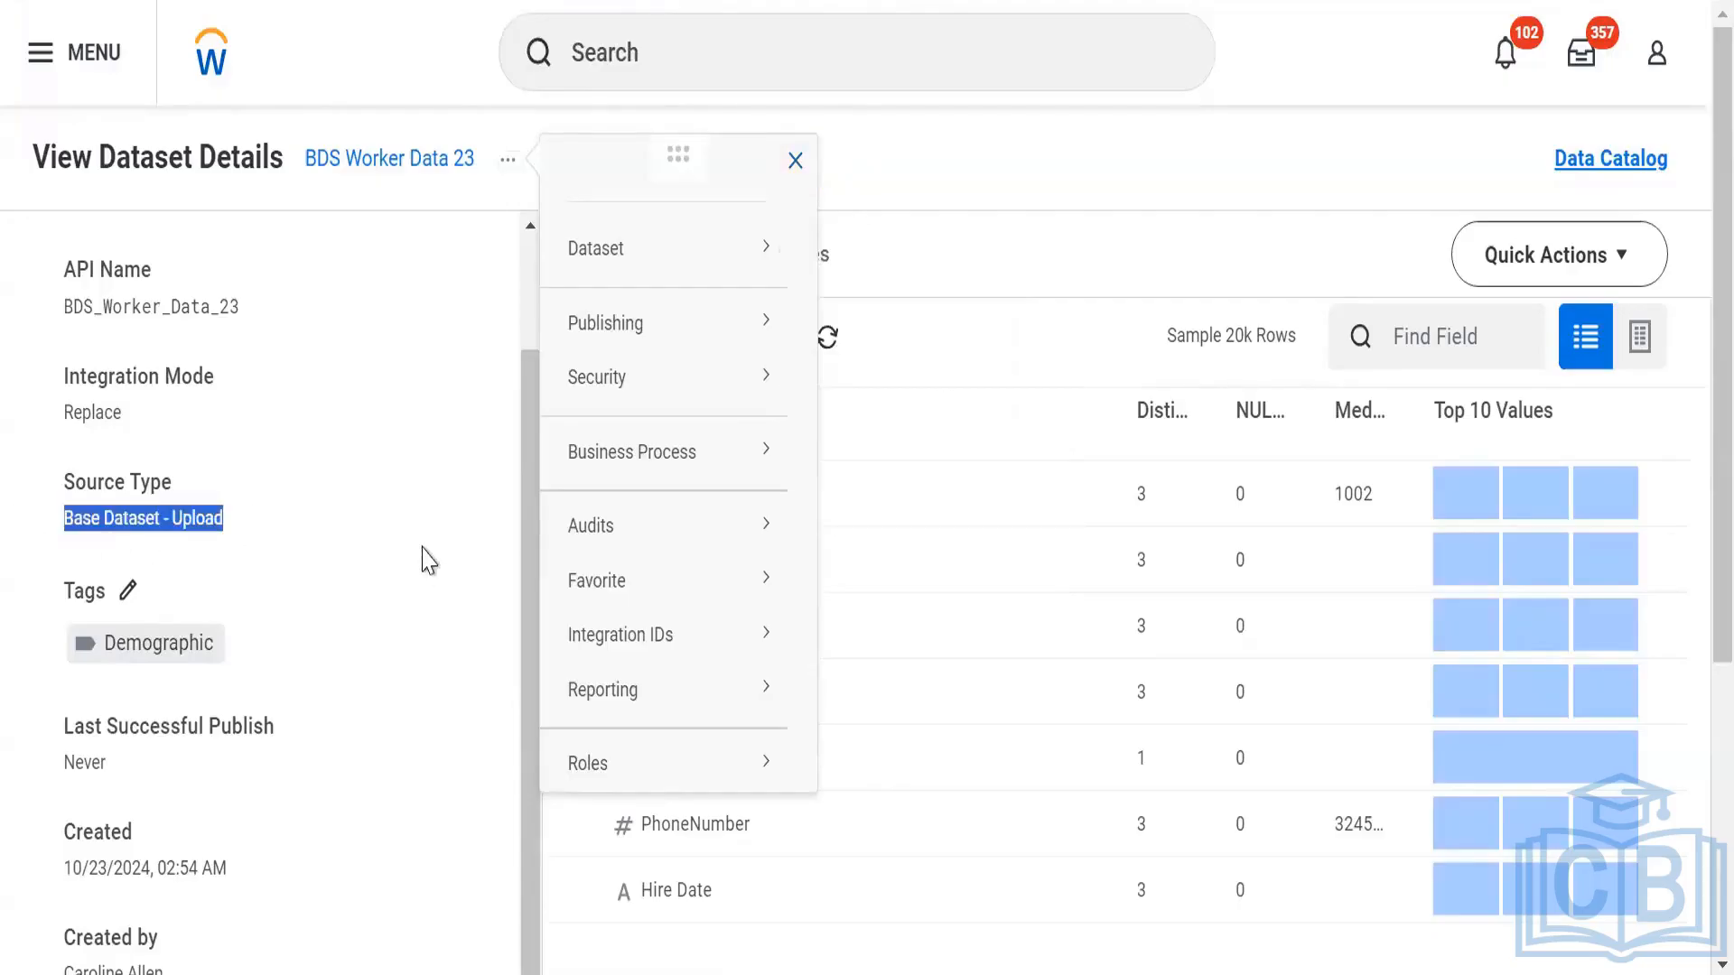
# - Check the dataset's creator against the signed-in account and review its modification, security, publishing, dependency and analysis details
pyautogui.scroll(-3, 425, 557)
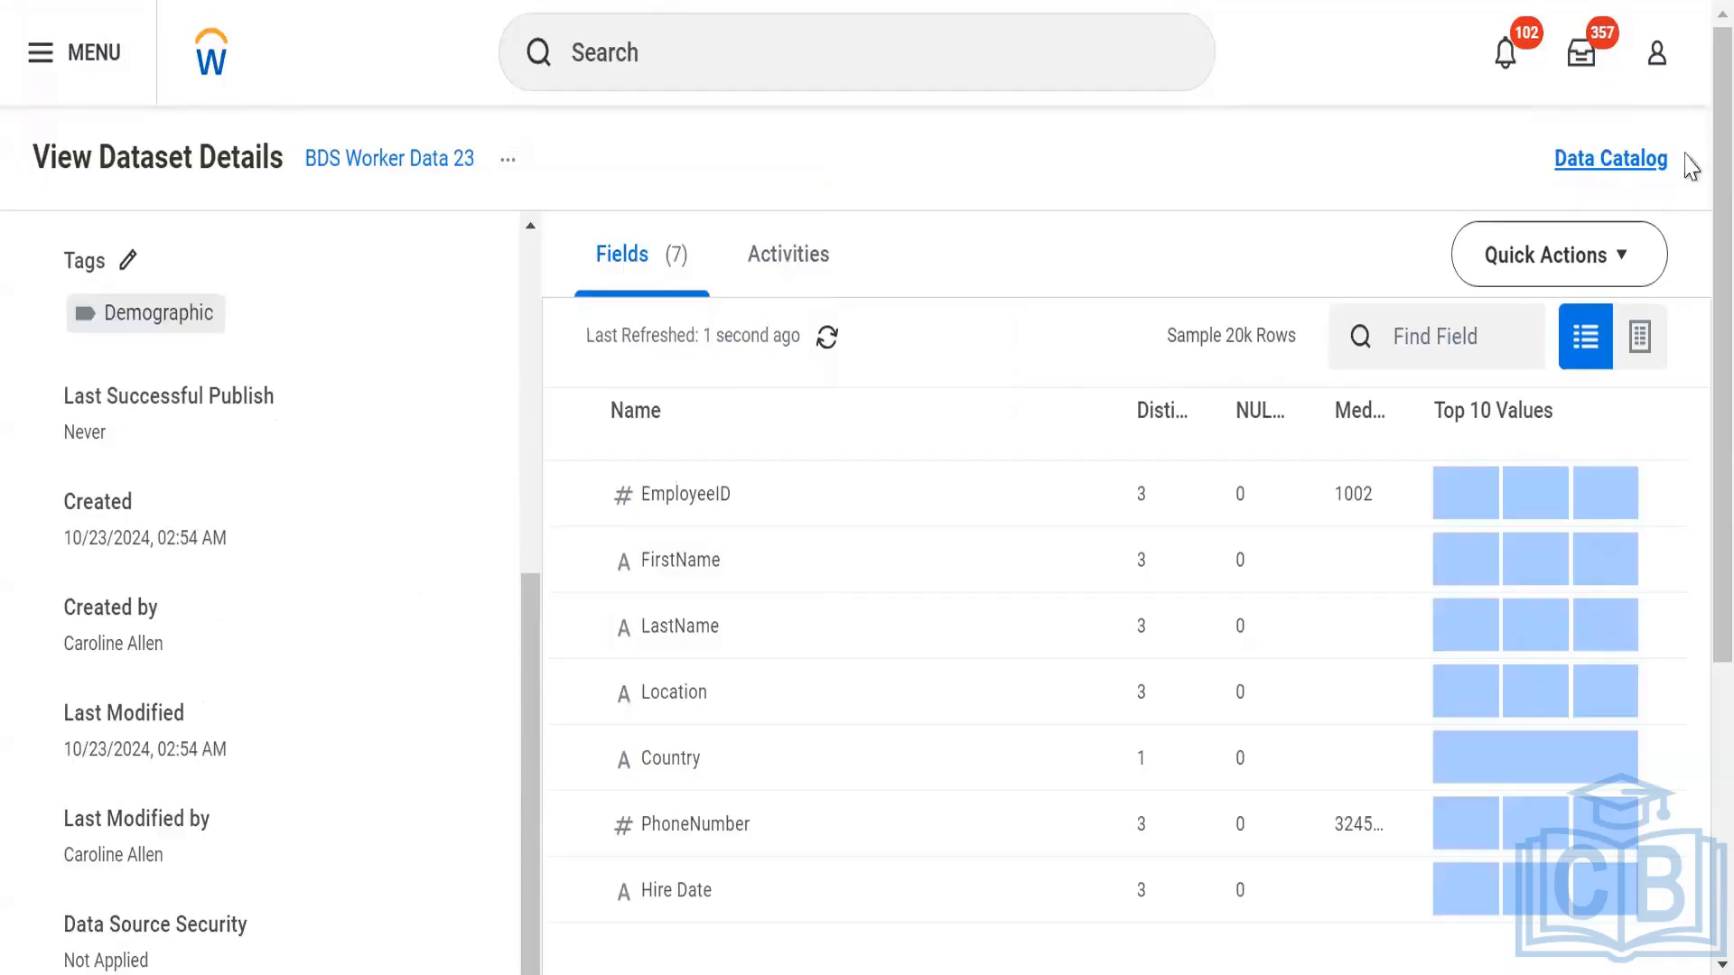
pyautogui.click(1658, 56)
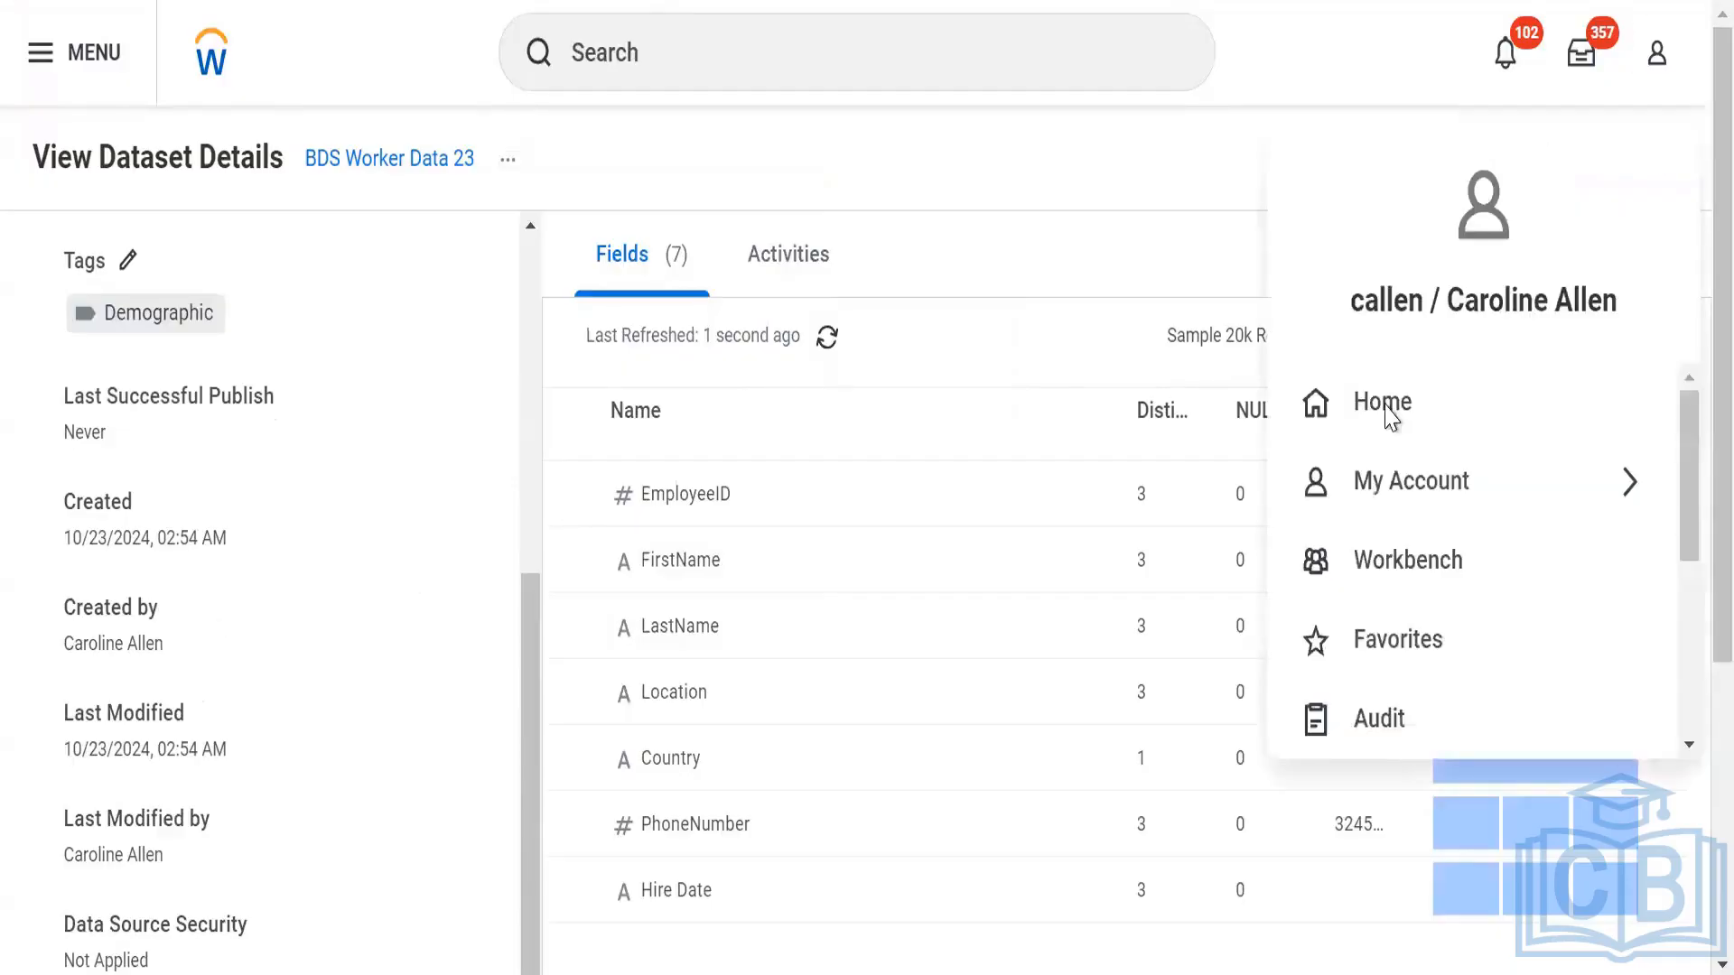
pyautogui.click(34, 761)
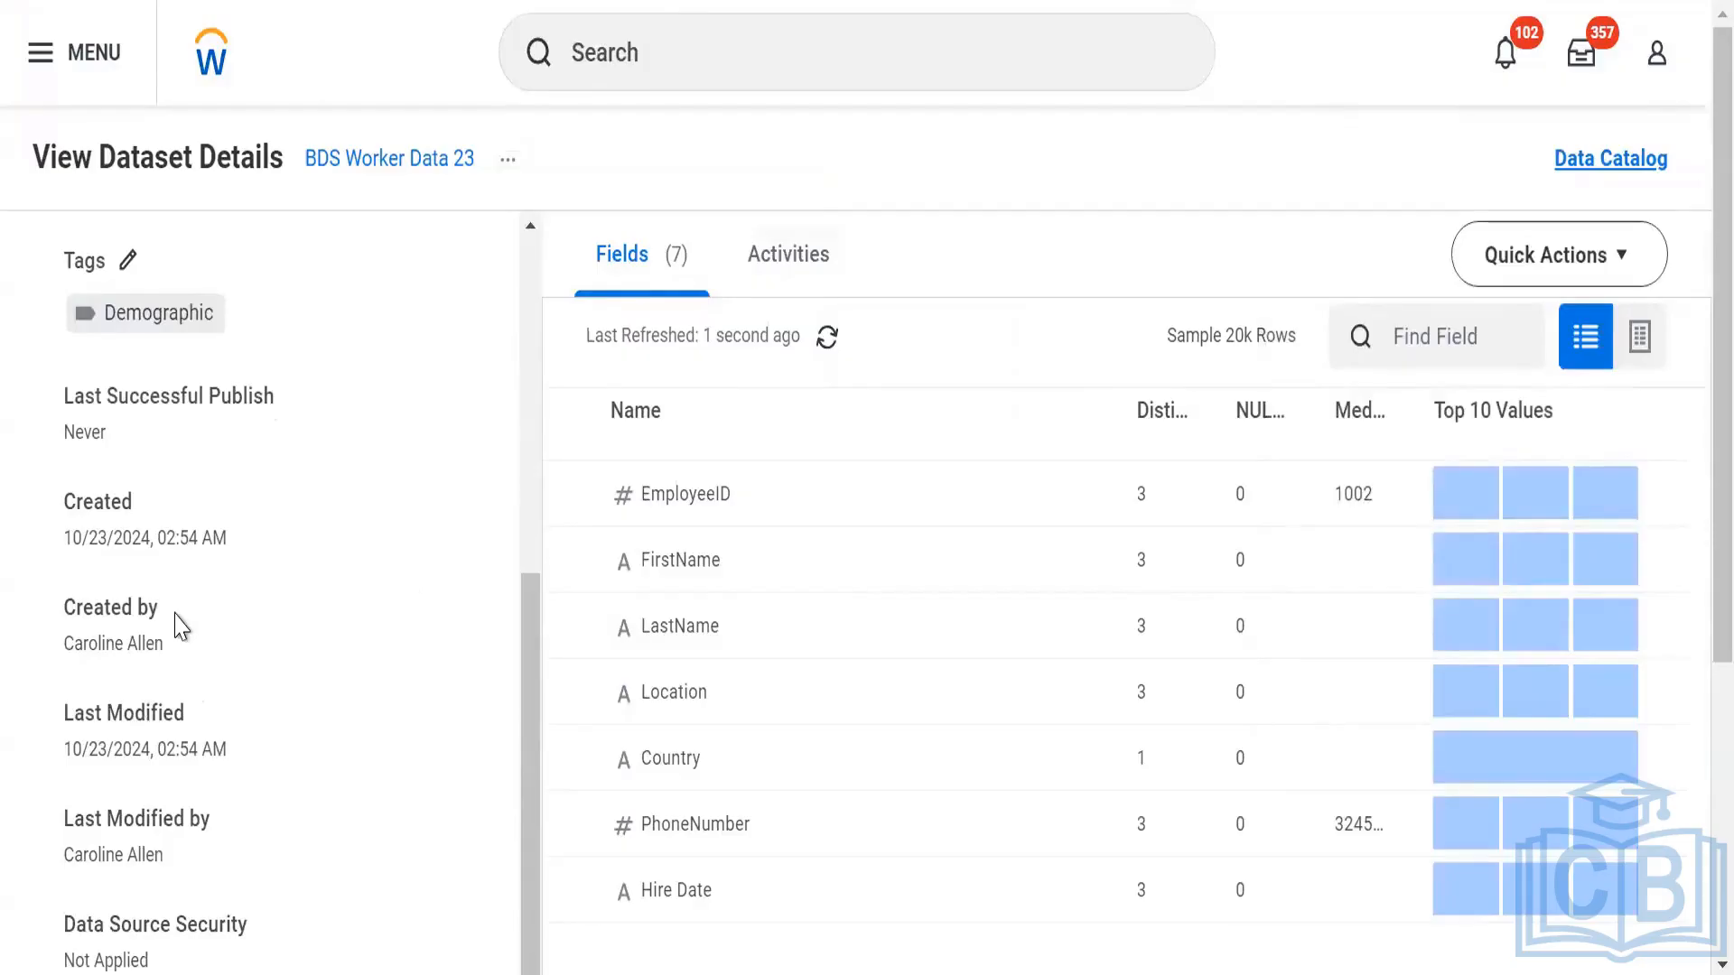
pyautogui.scroll(-2, 174, 666)
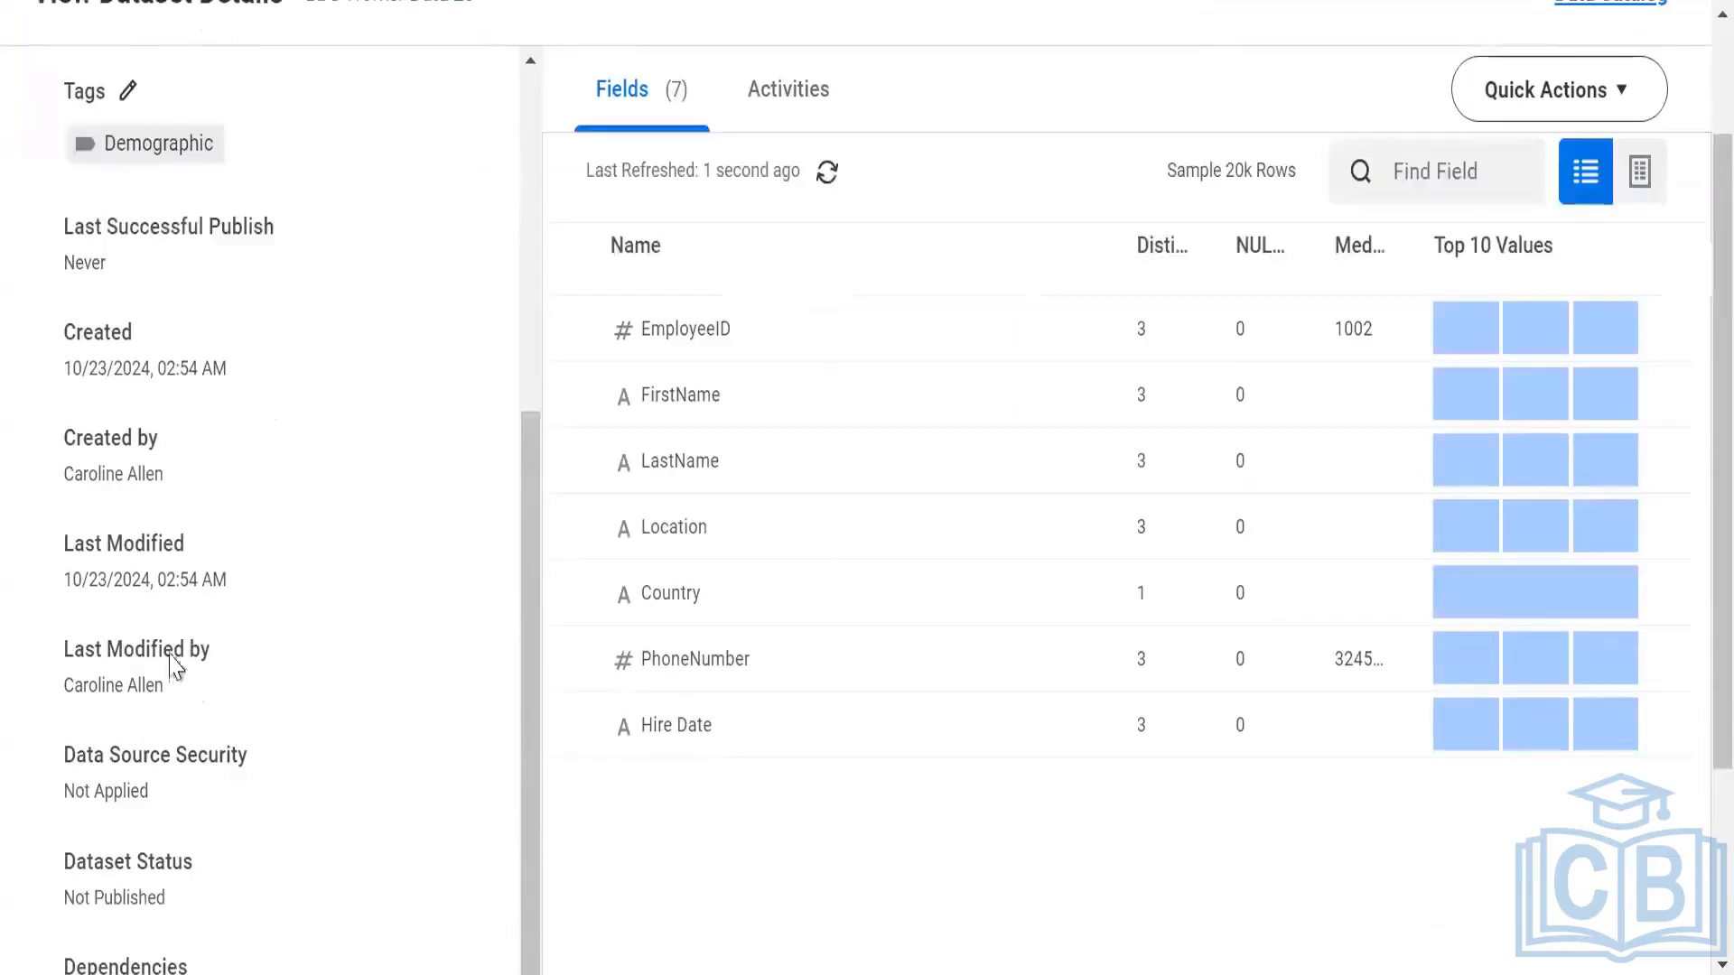
pyautogui.scroll(-3, 77, 650)
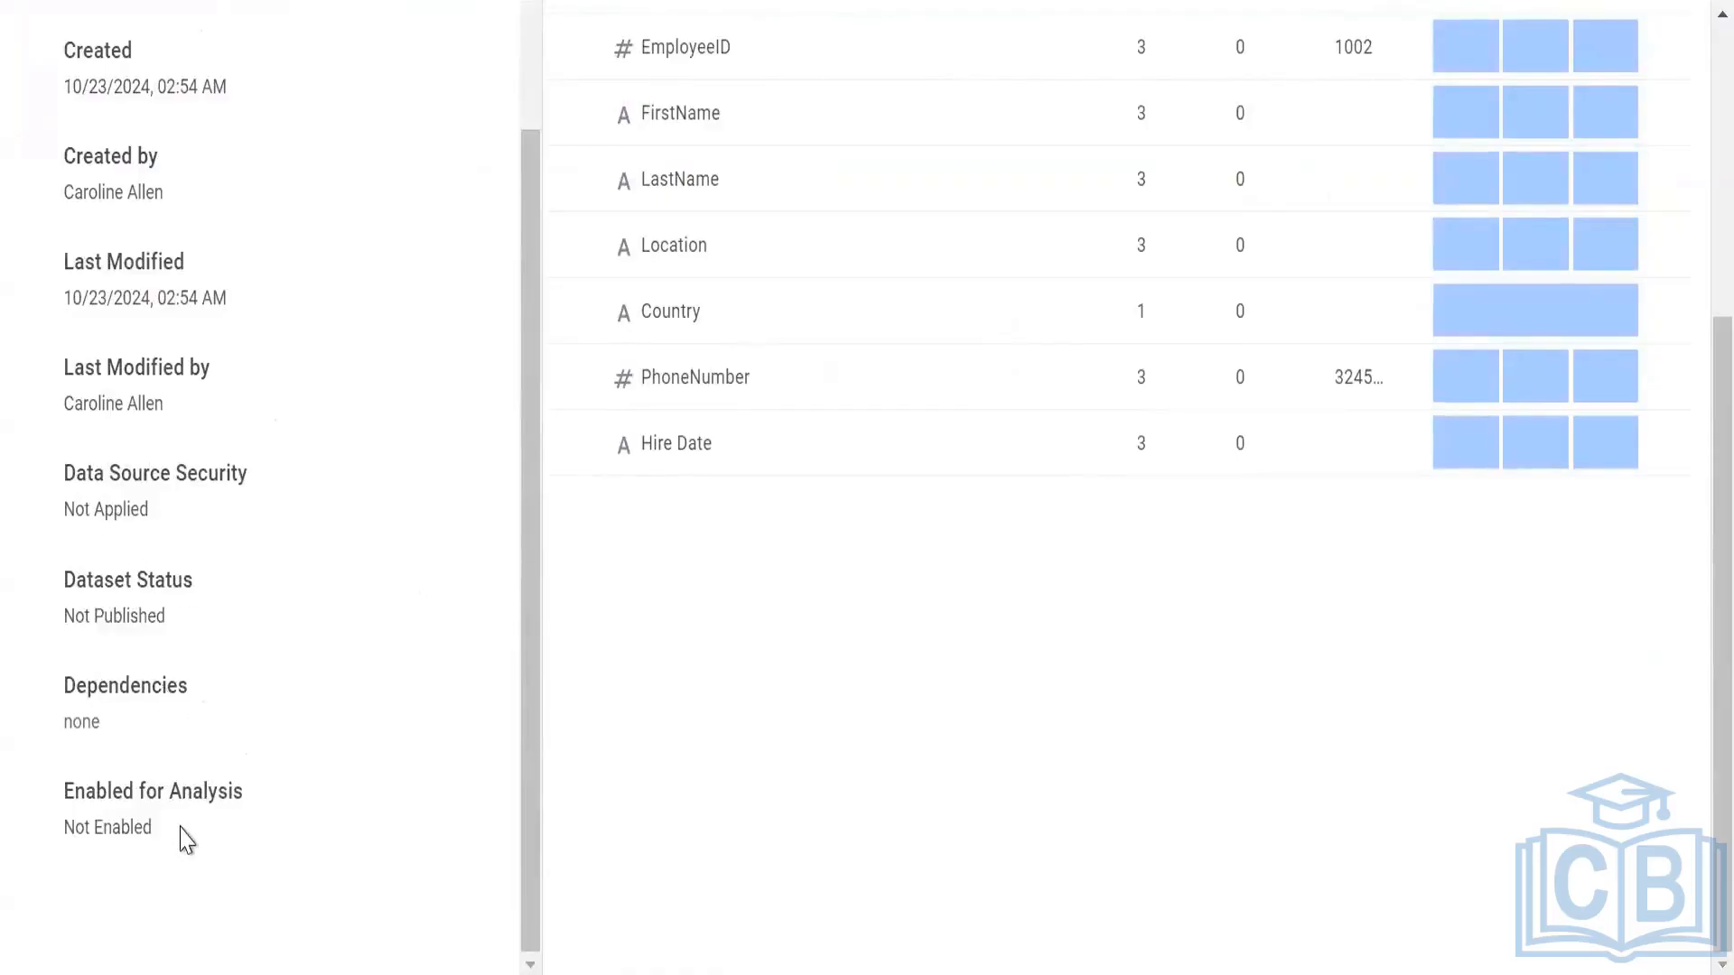
pyautogui.moveTo(152, 791)
pyautogui.scroll(5, 967, 647)
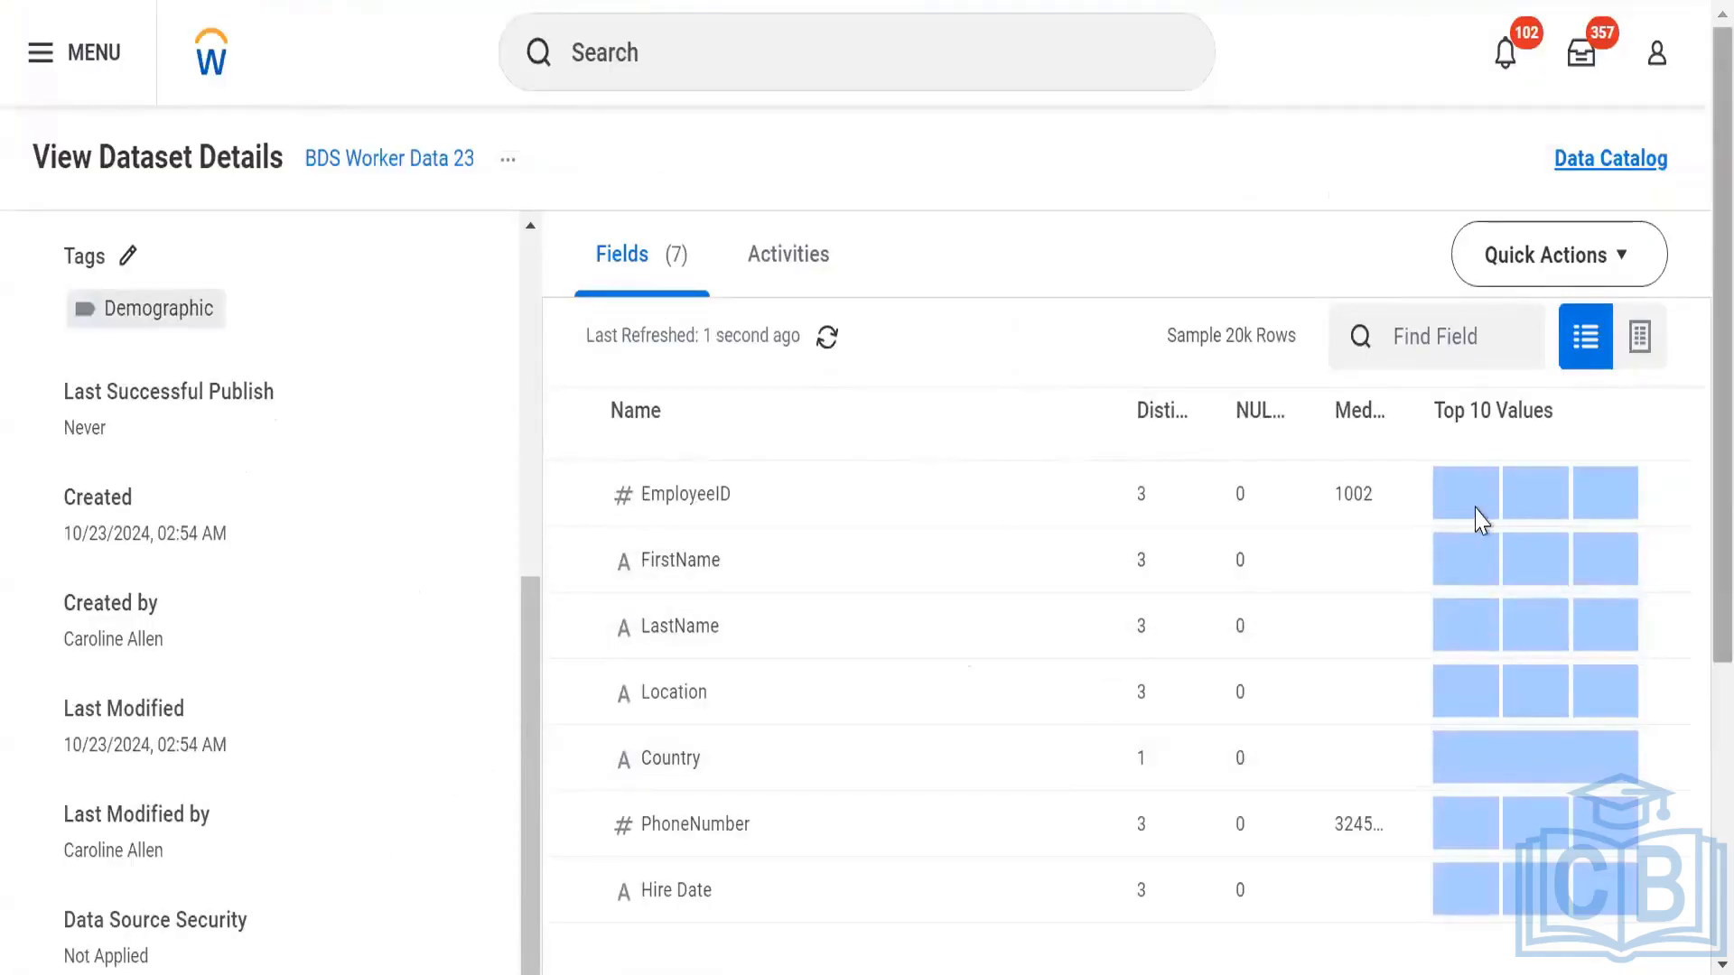
# - Examine the fields' top 10 values, show the fields as sample rows, and check the dataset's activities before returning to its fields
pyautogui.moveTo(1474, 516)
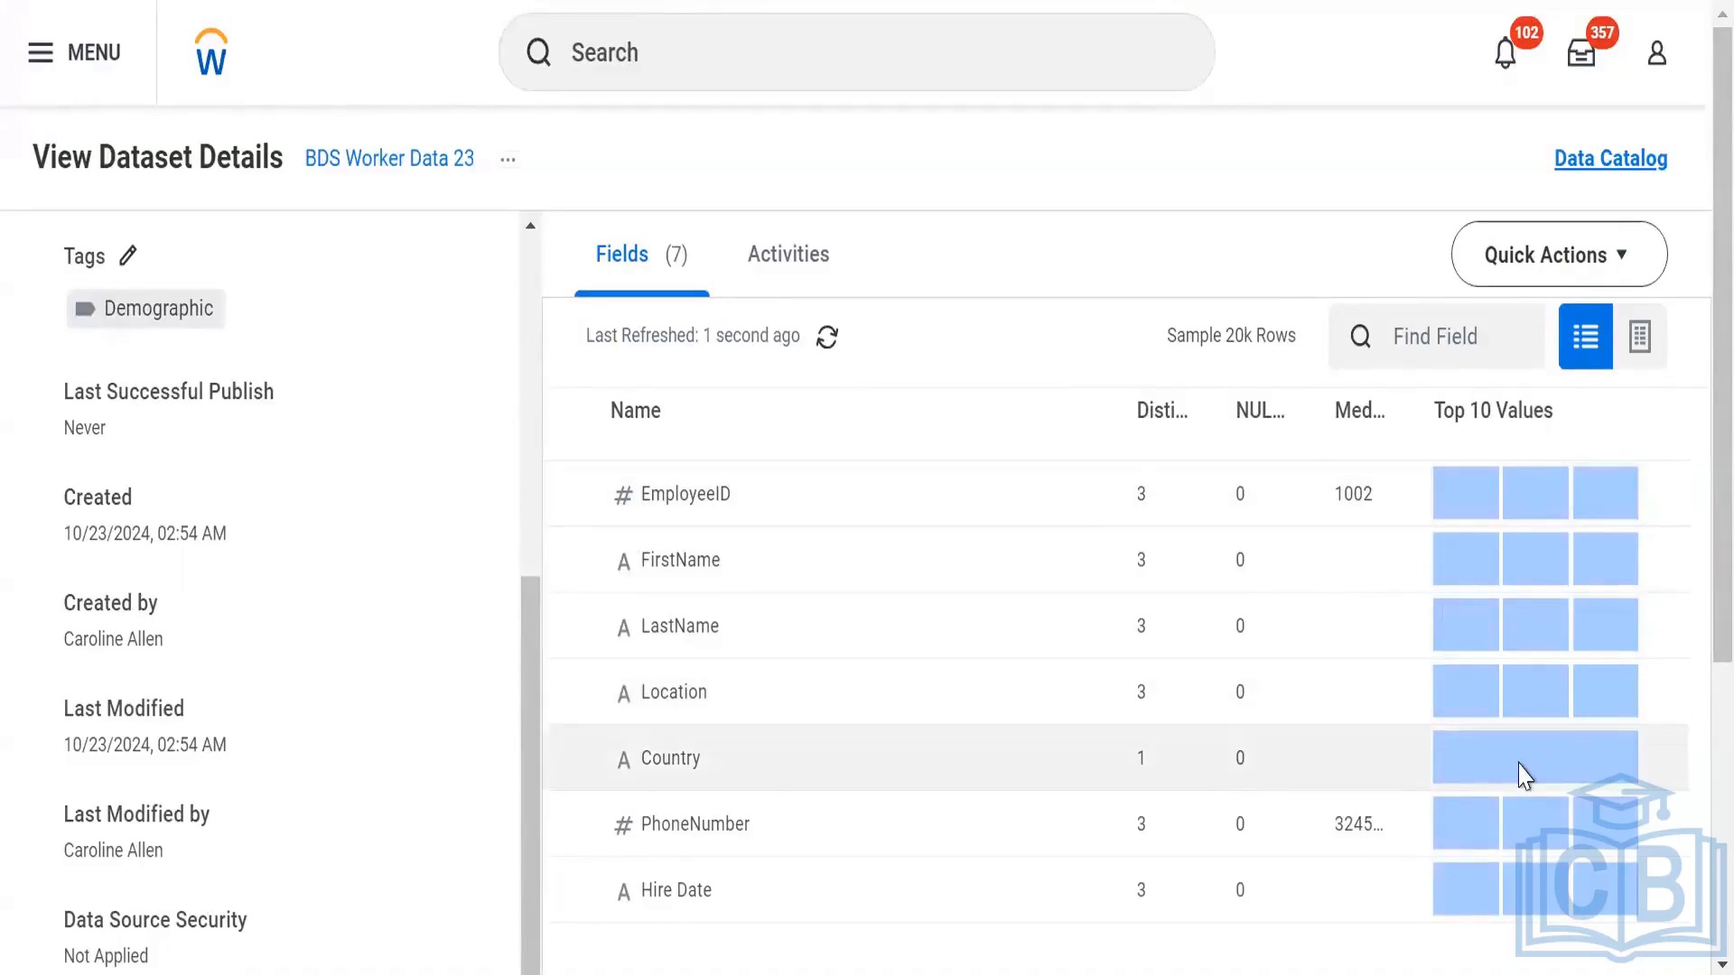
pyautogui.moveTo(1524, 774)
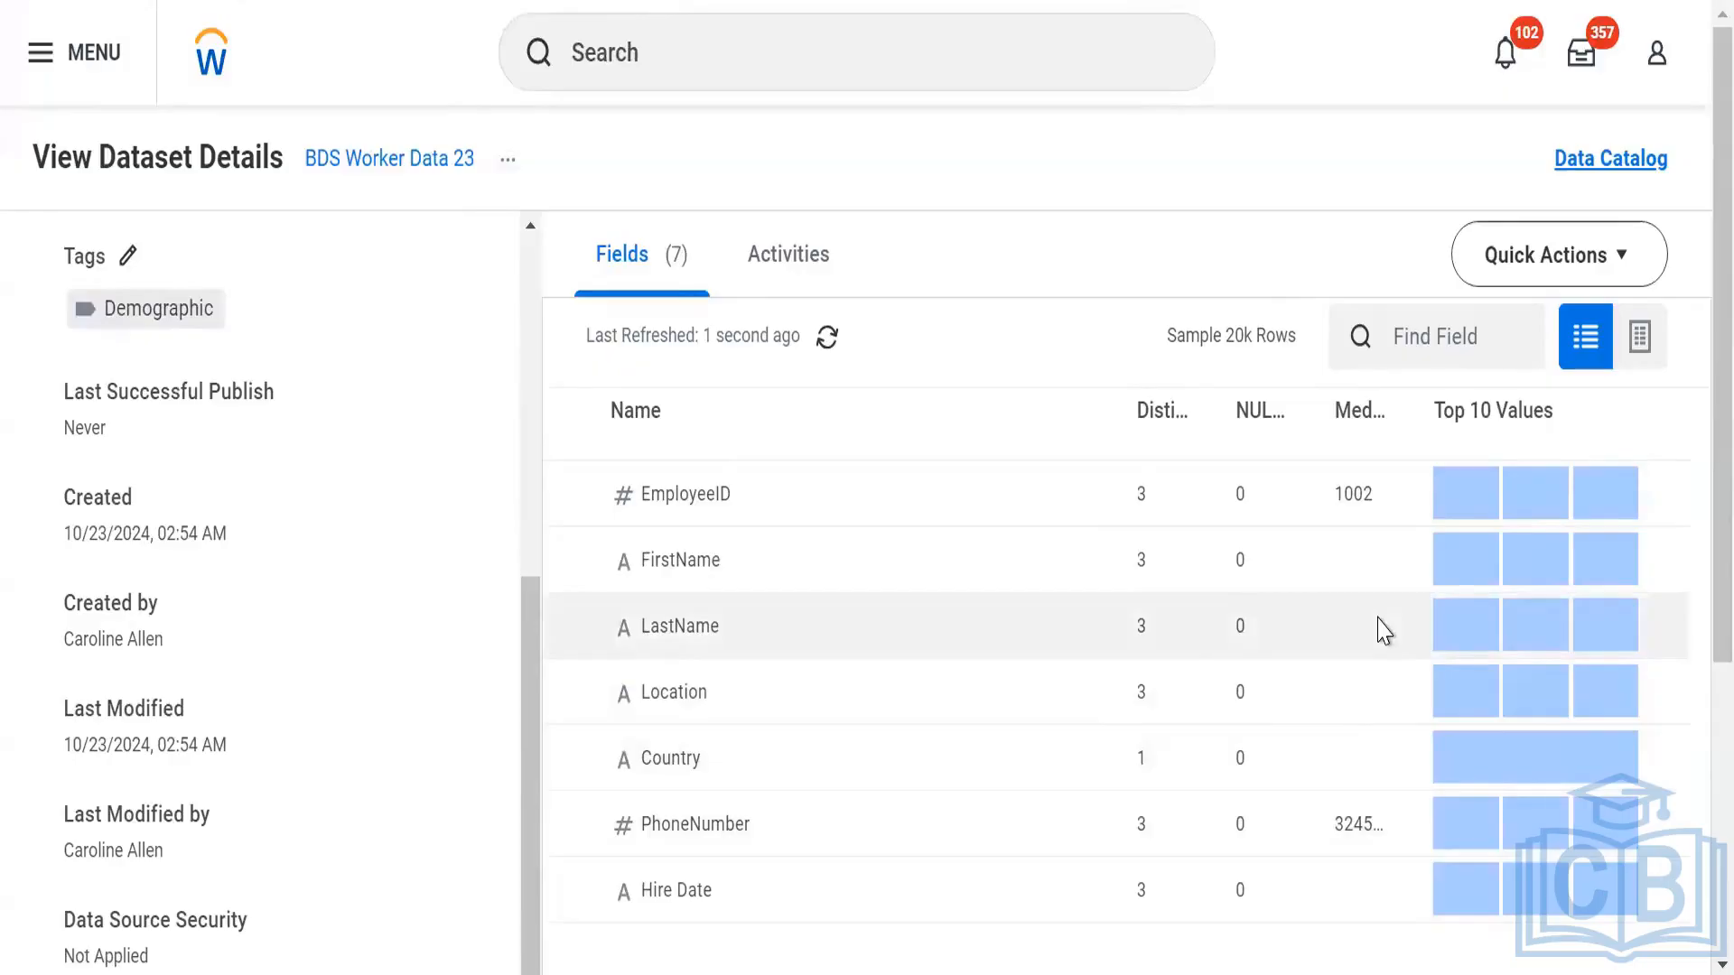
pyautogui.click(1633, 354)
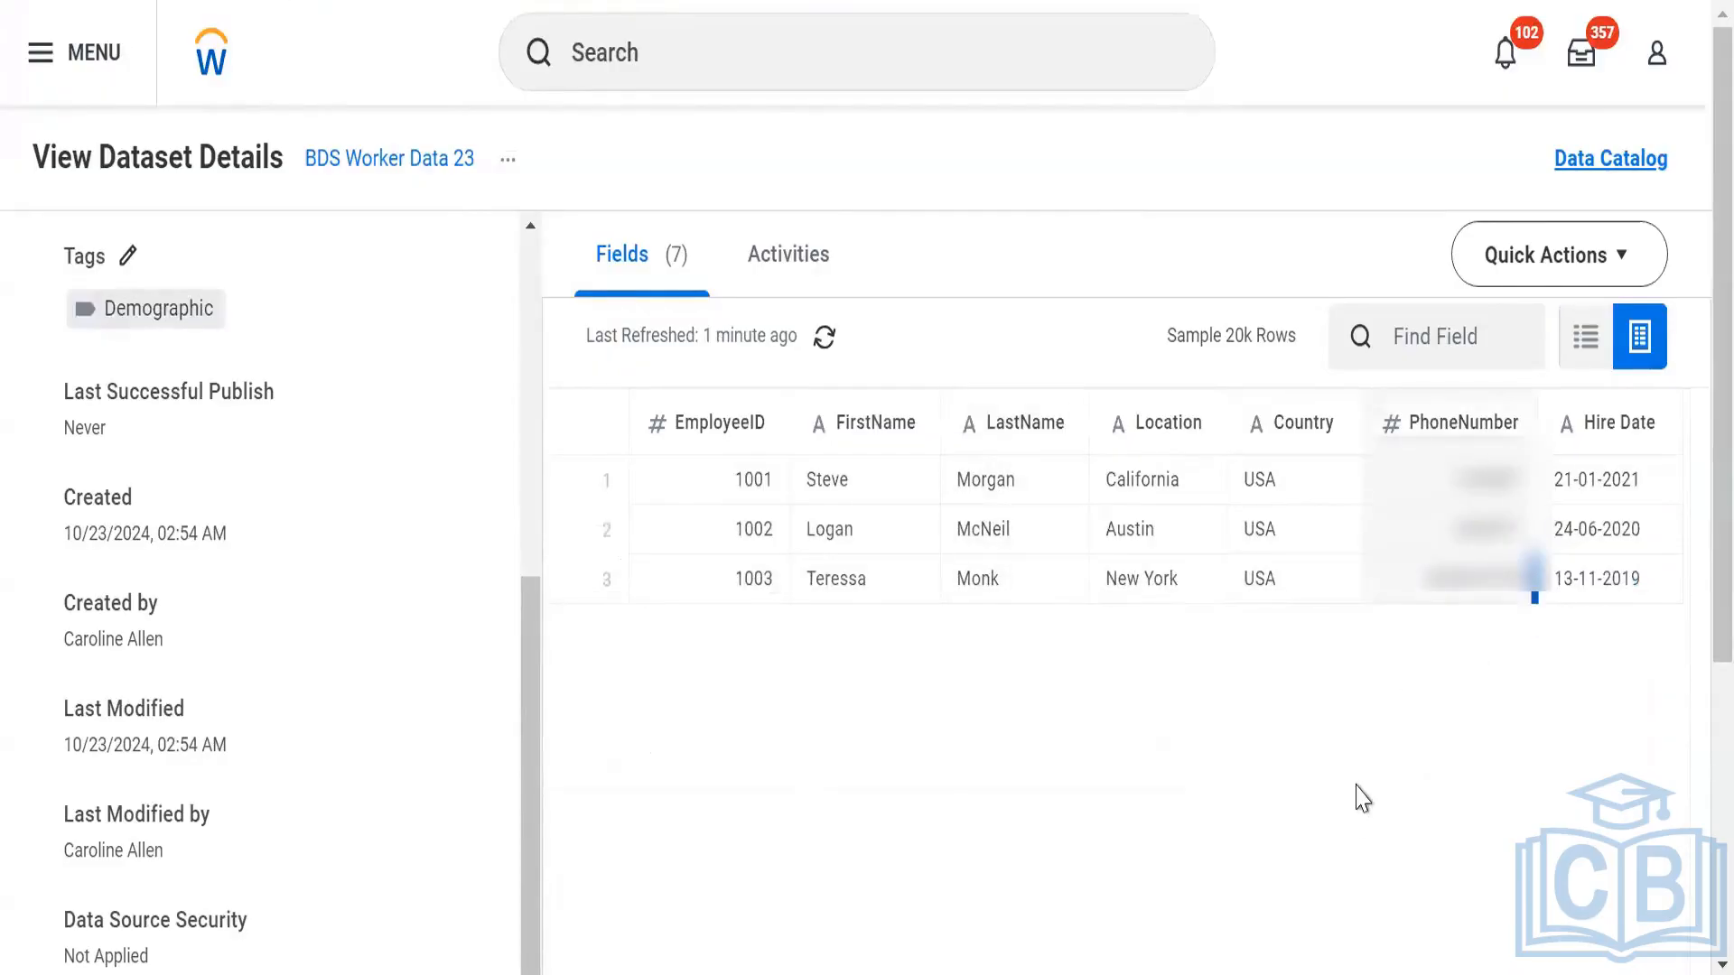
pyautogui.scroll(-3, 1243, 561)
pyautogui.scroll(3, 853, 566)
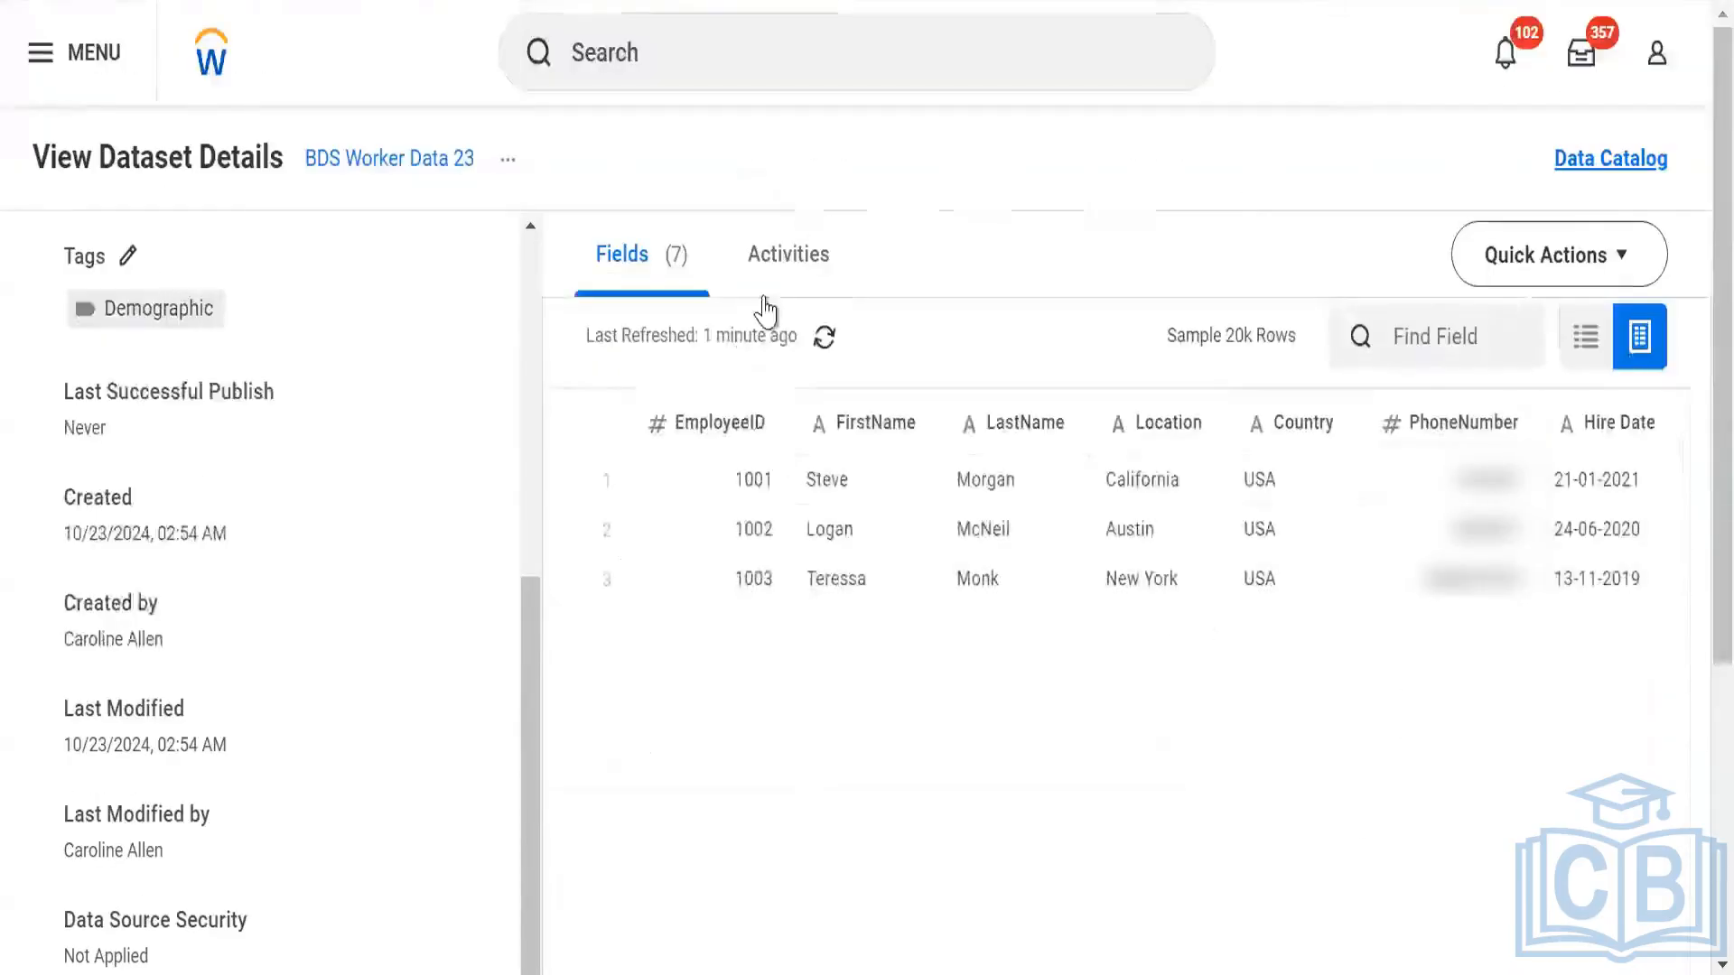
pyautogui.click(763, 298)
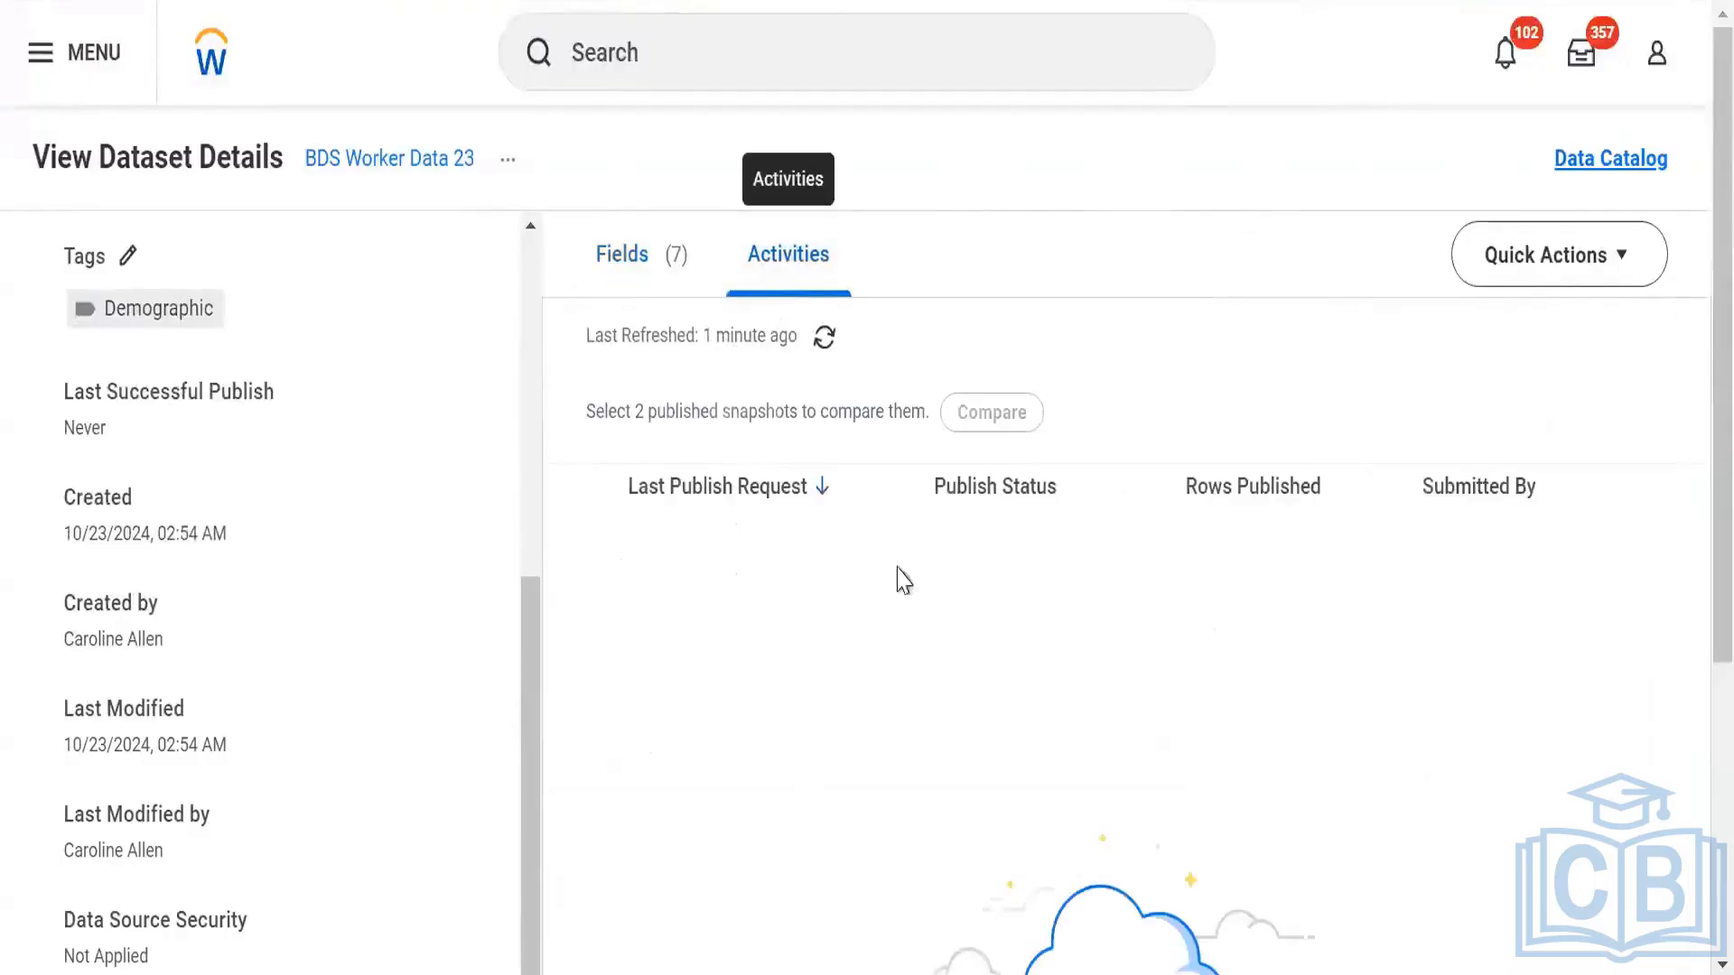
pyautogui.click(618, 281)
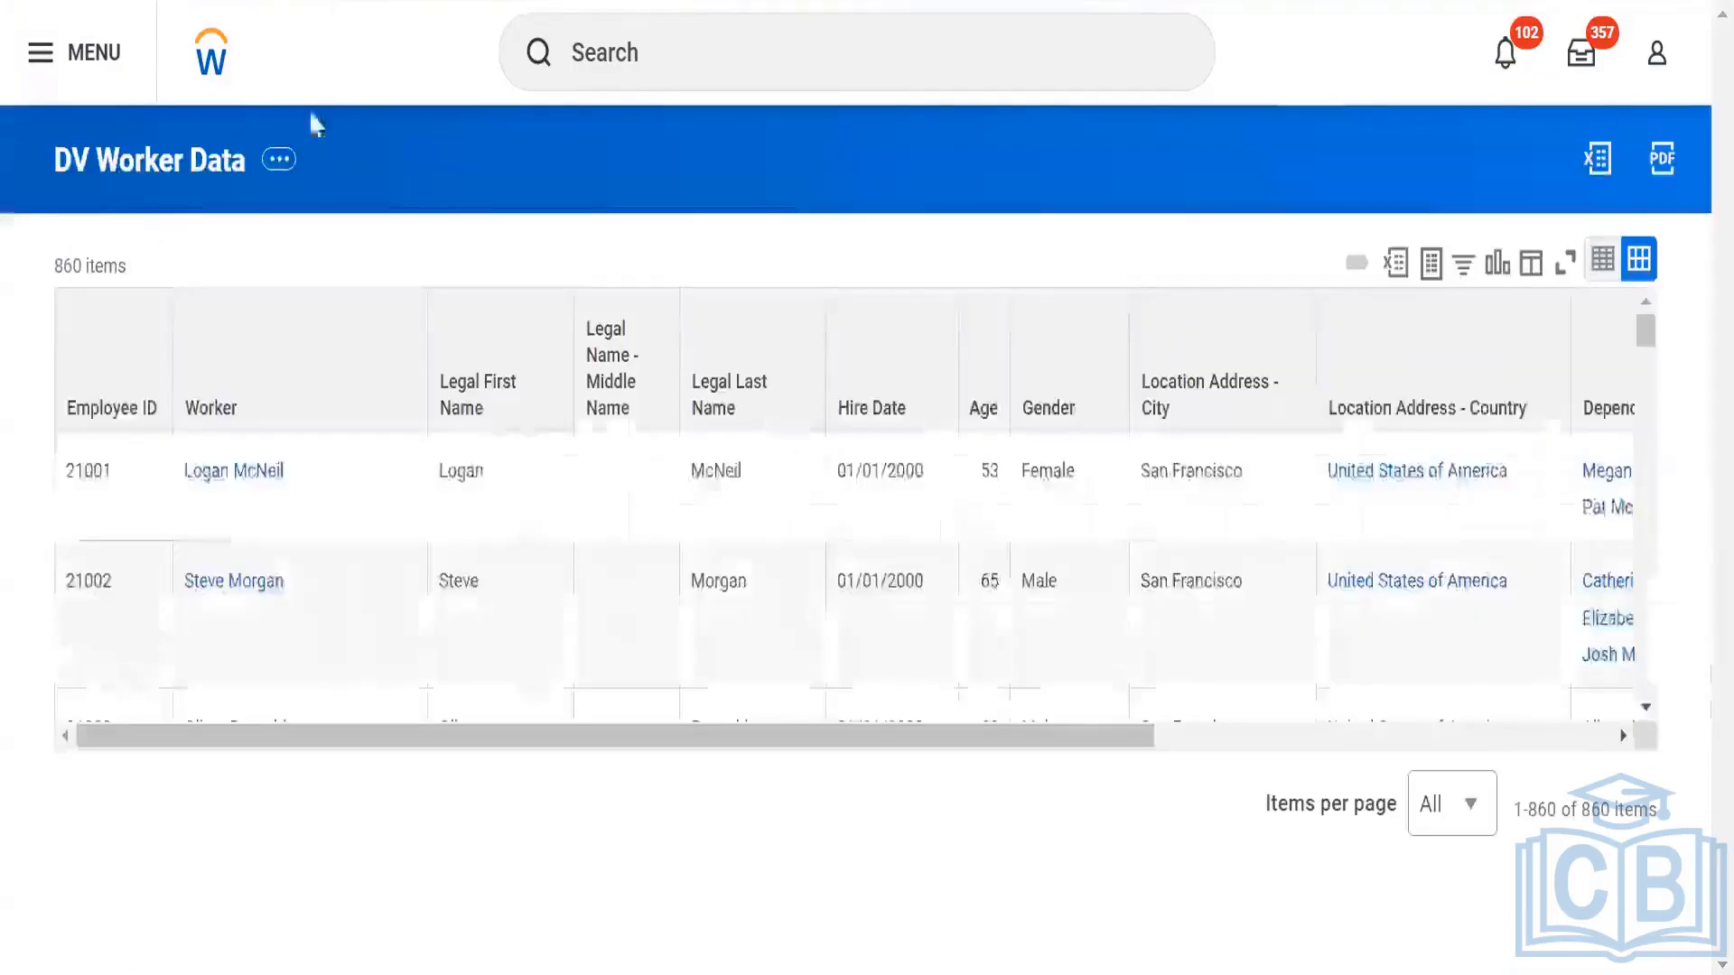
# - Open the Data Catalog from the recent searches in the browser tab showing the DV Worker Data report
pyautogui.click(747, 58)
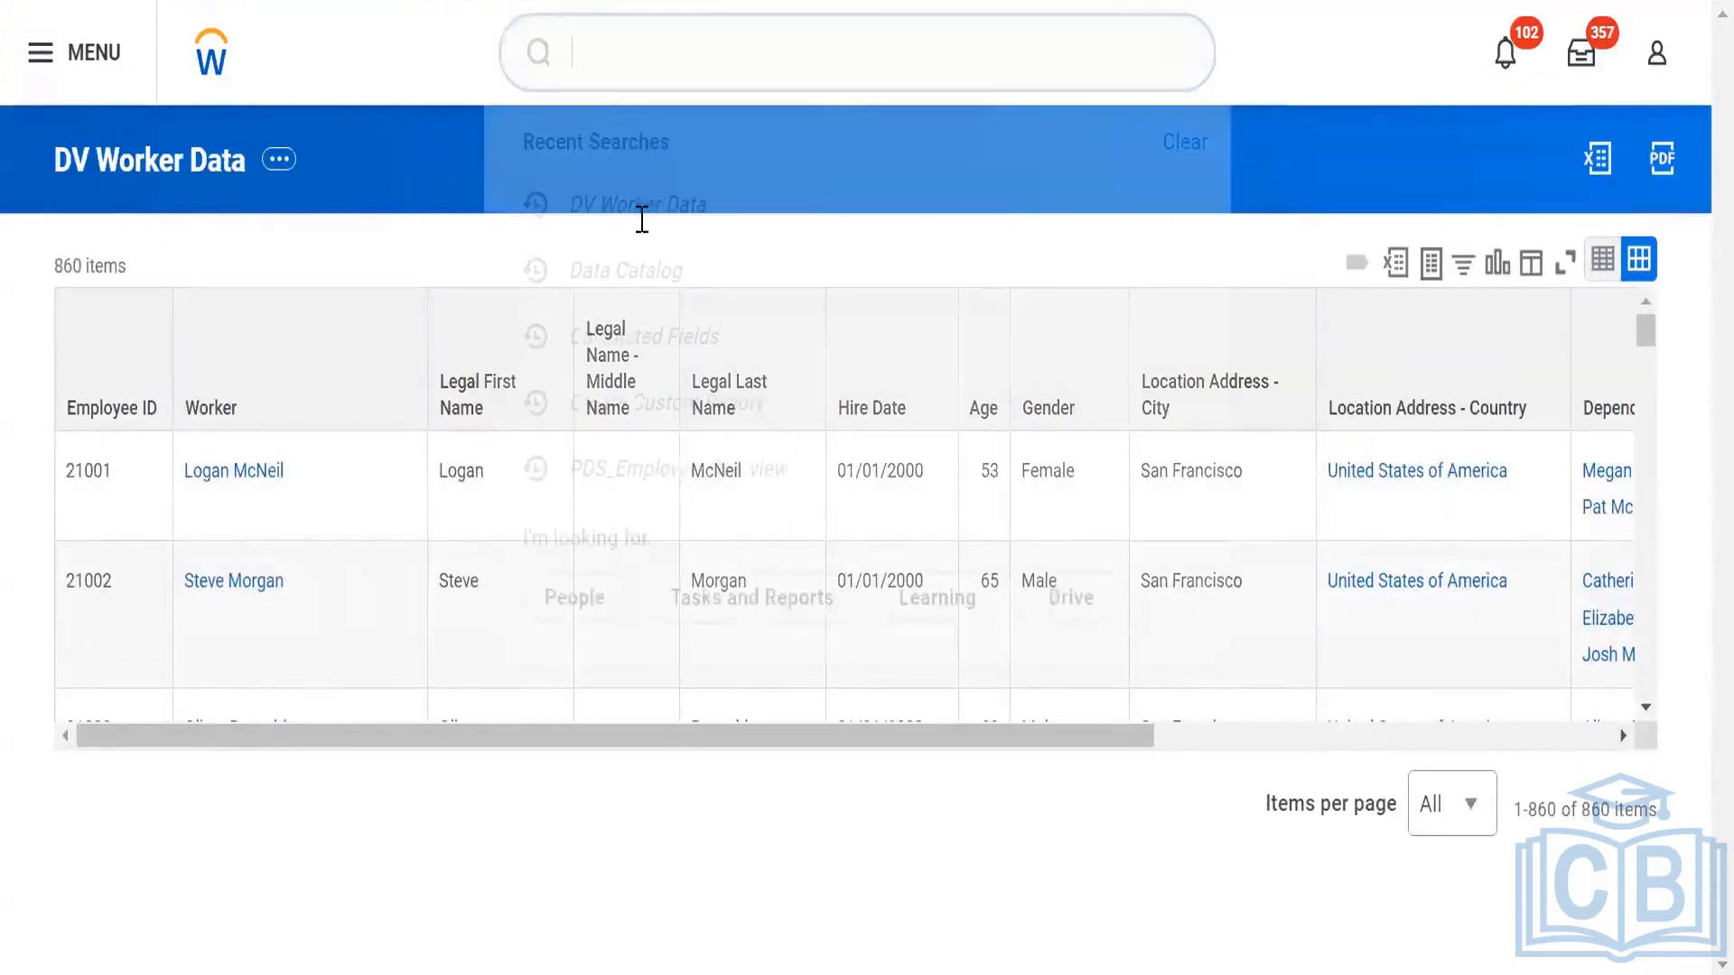
pyautogui.click(628, 298)
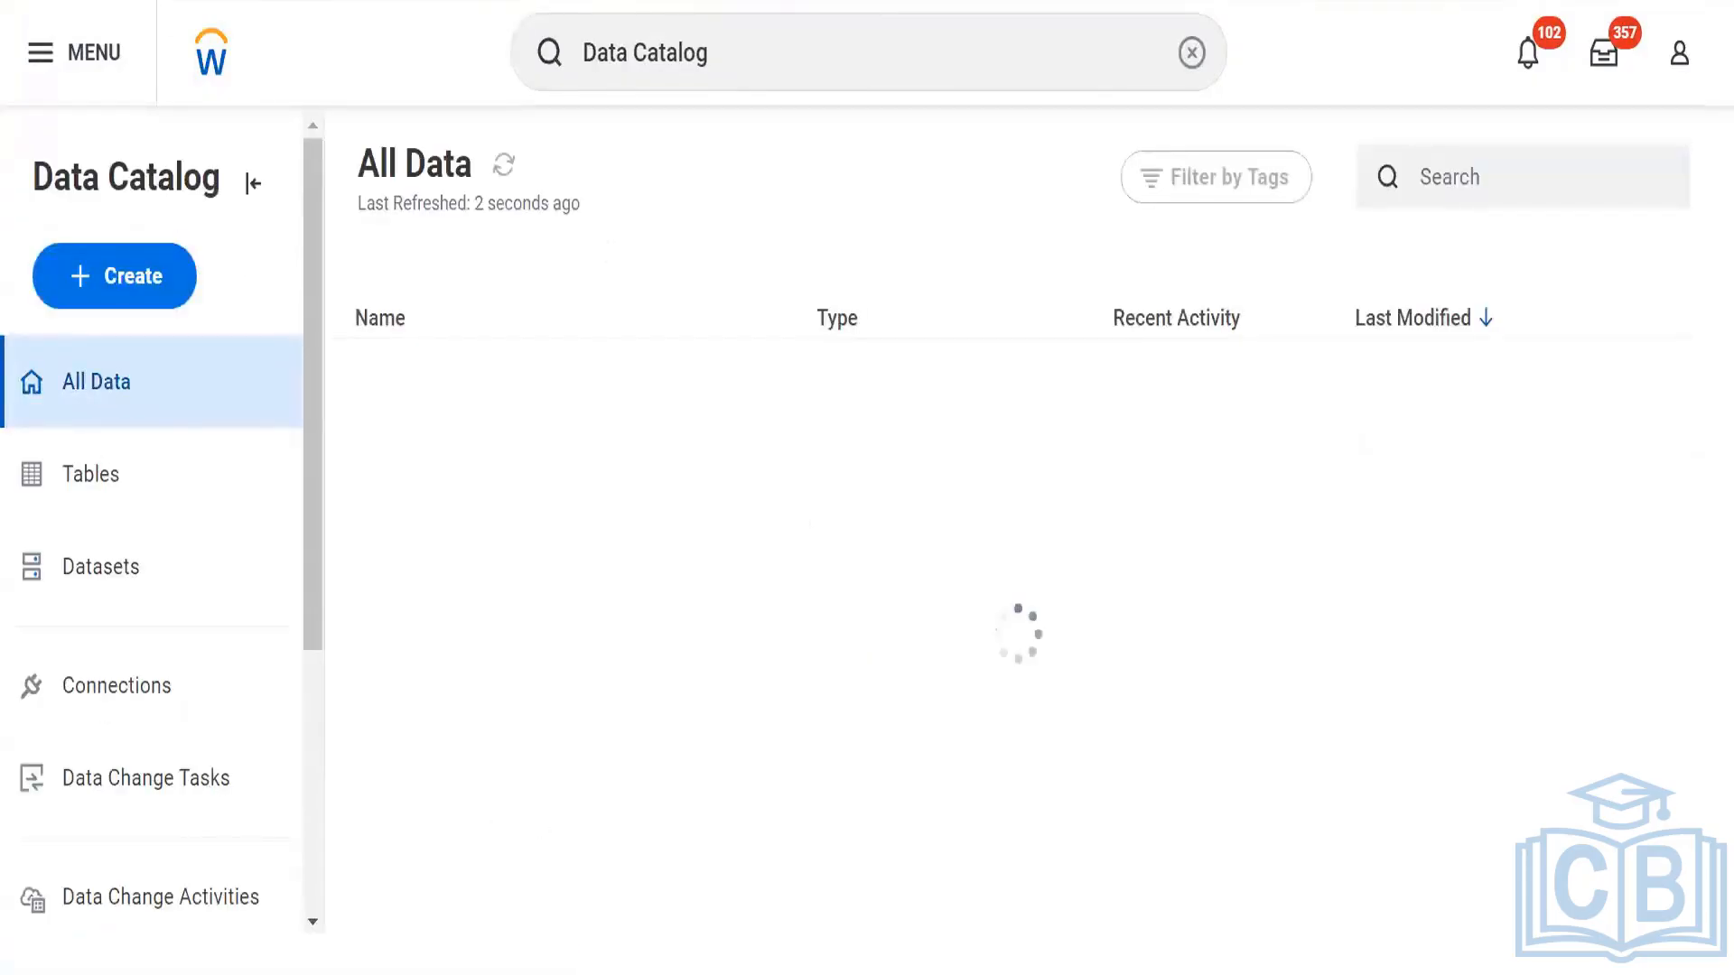
# - Return to the BDS Worker Data 23 details and examine its source type
pyautogui.click(136, 1)
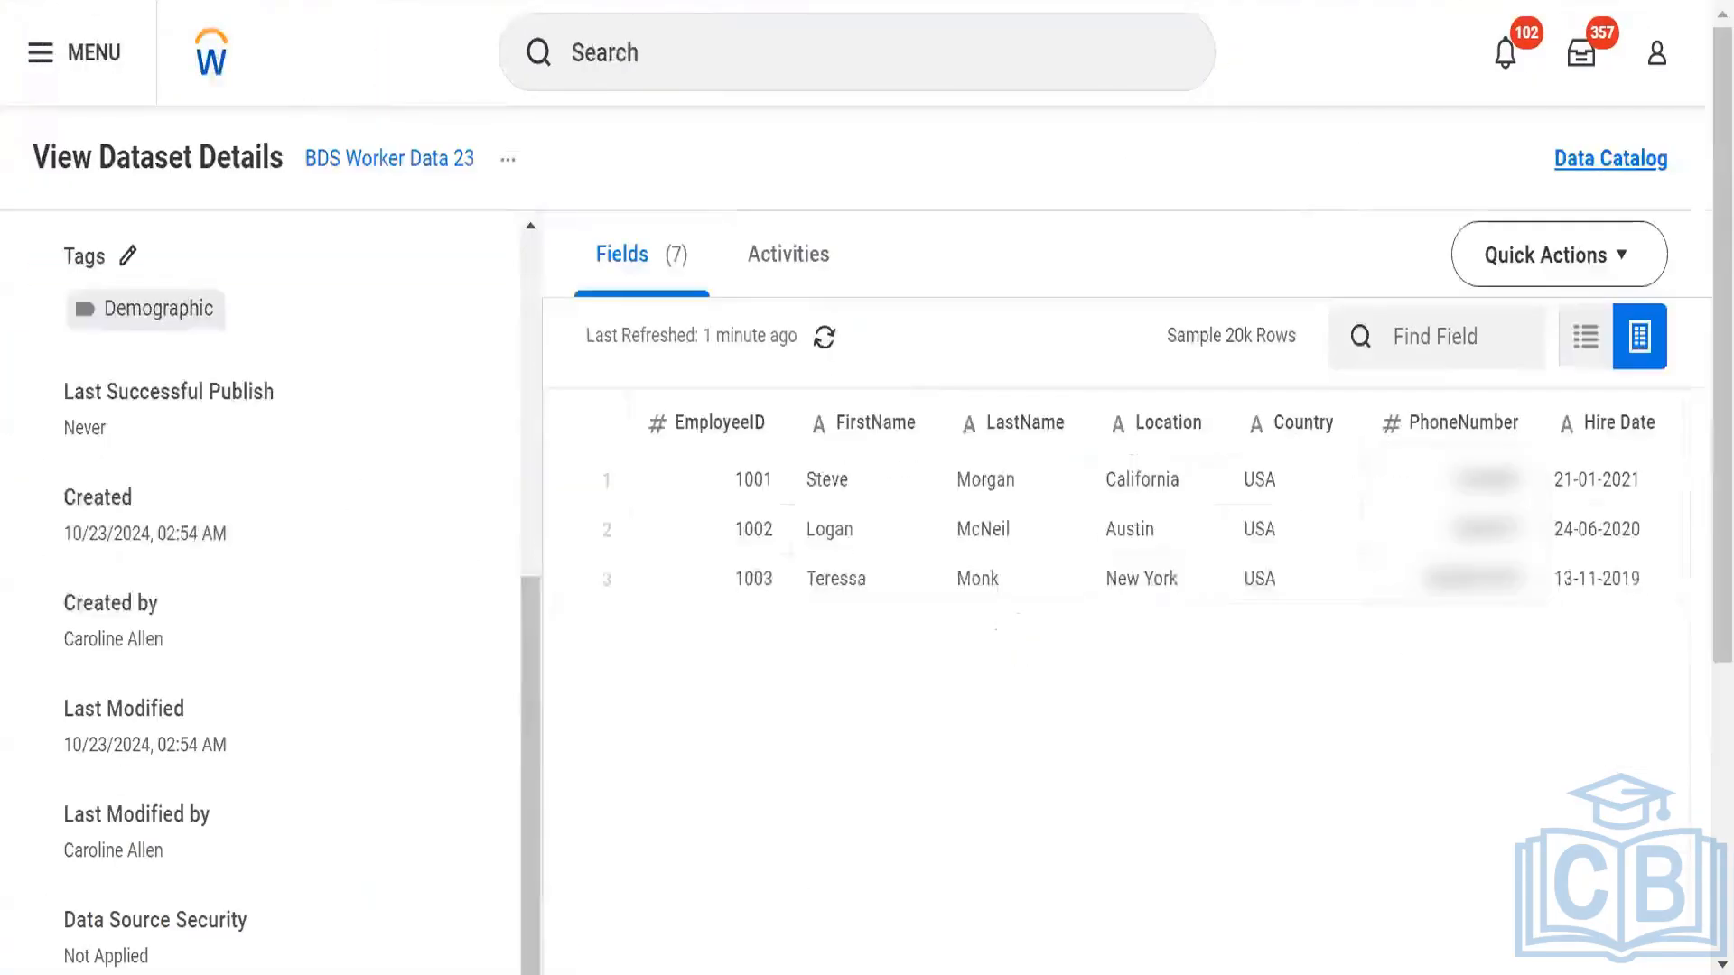
pyautogui.scroll(5, 95, 623)
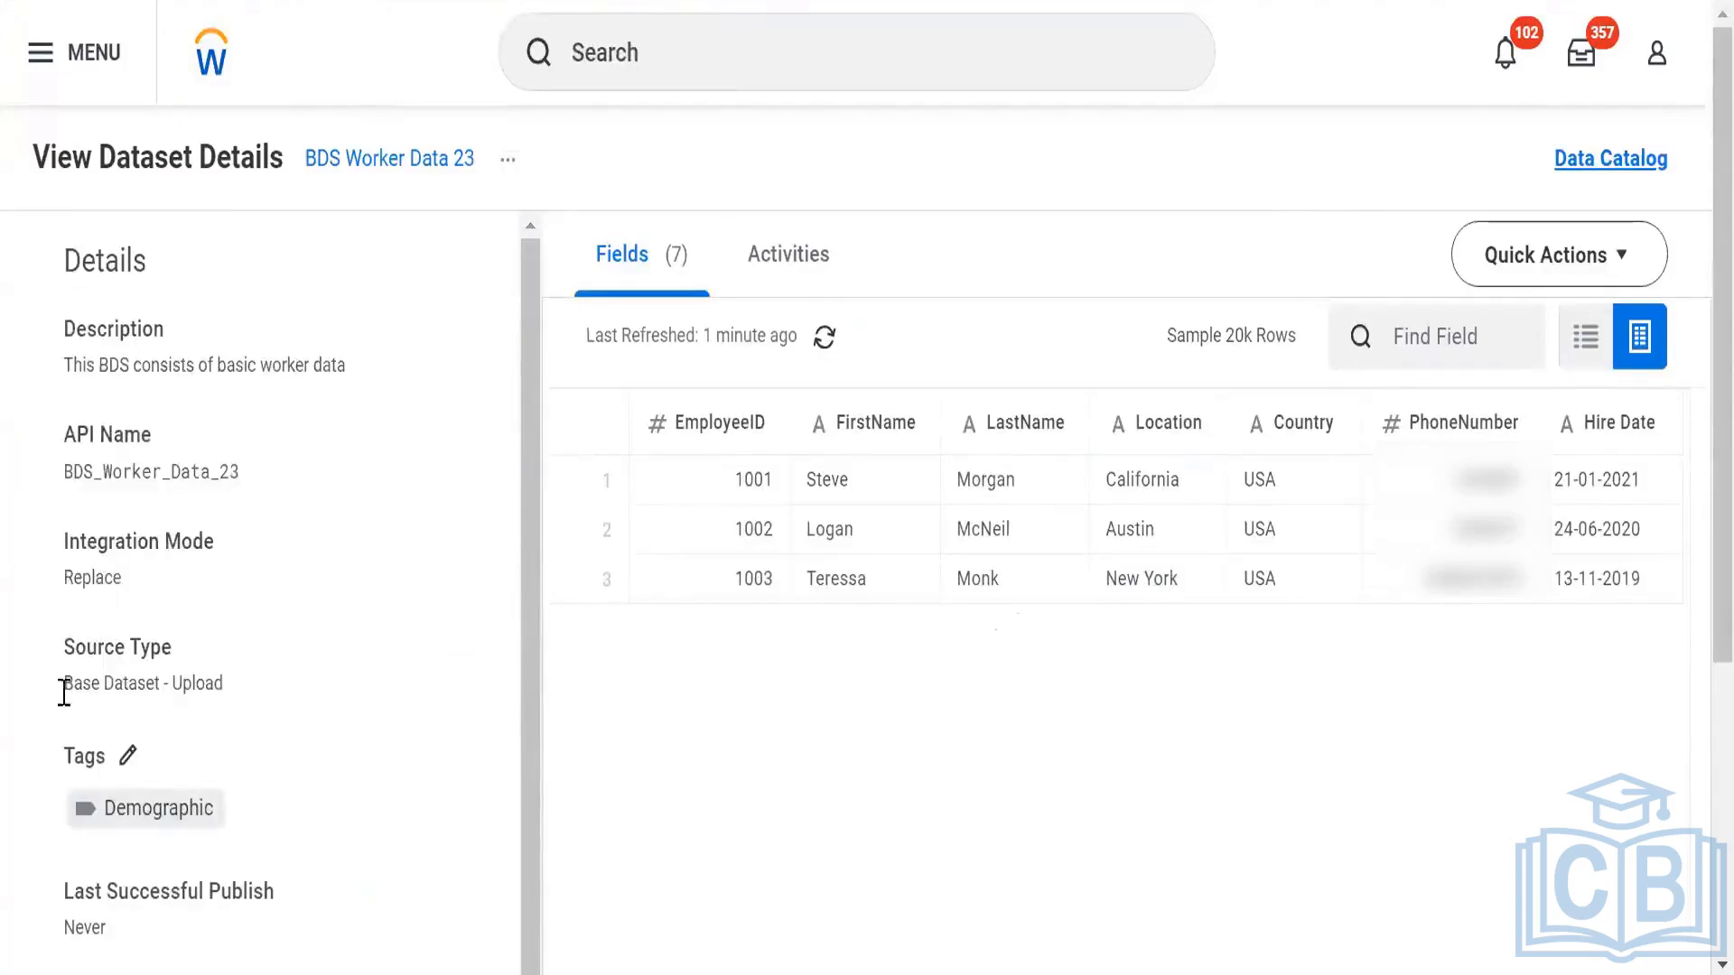
pyautogui.moveTo(63, 692); pyautogui.dragTo(166, 695)
pyautogui.click(233, 755)
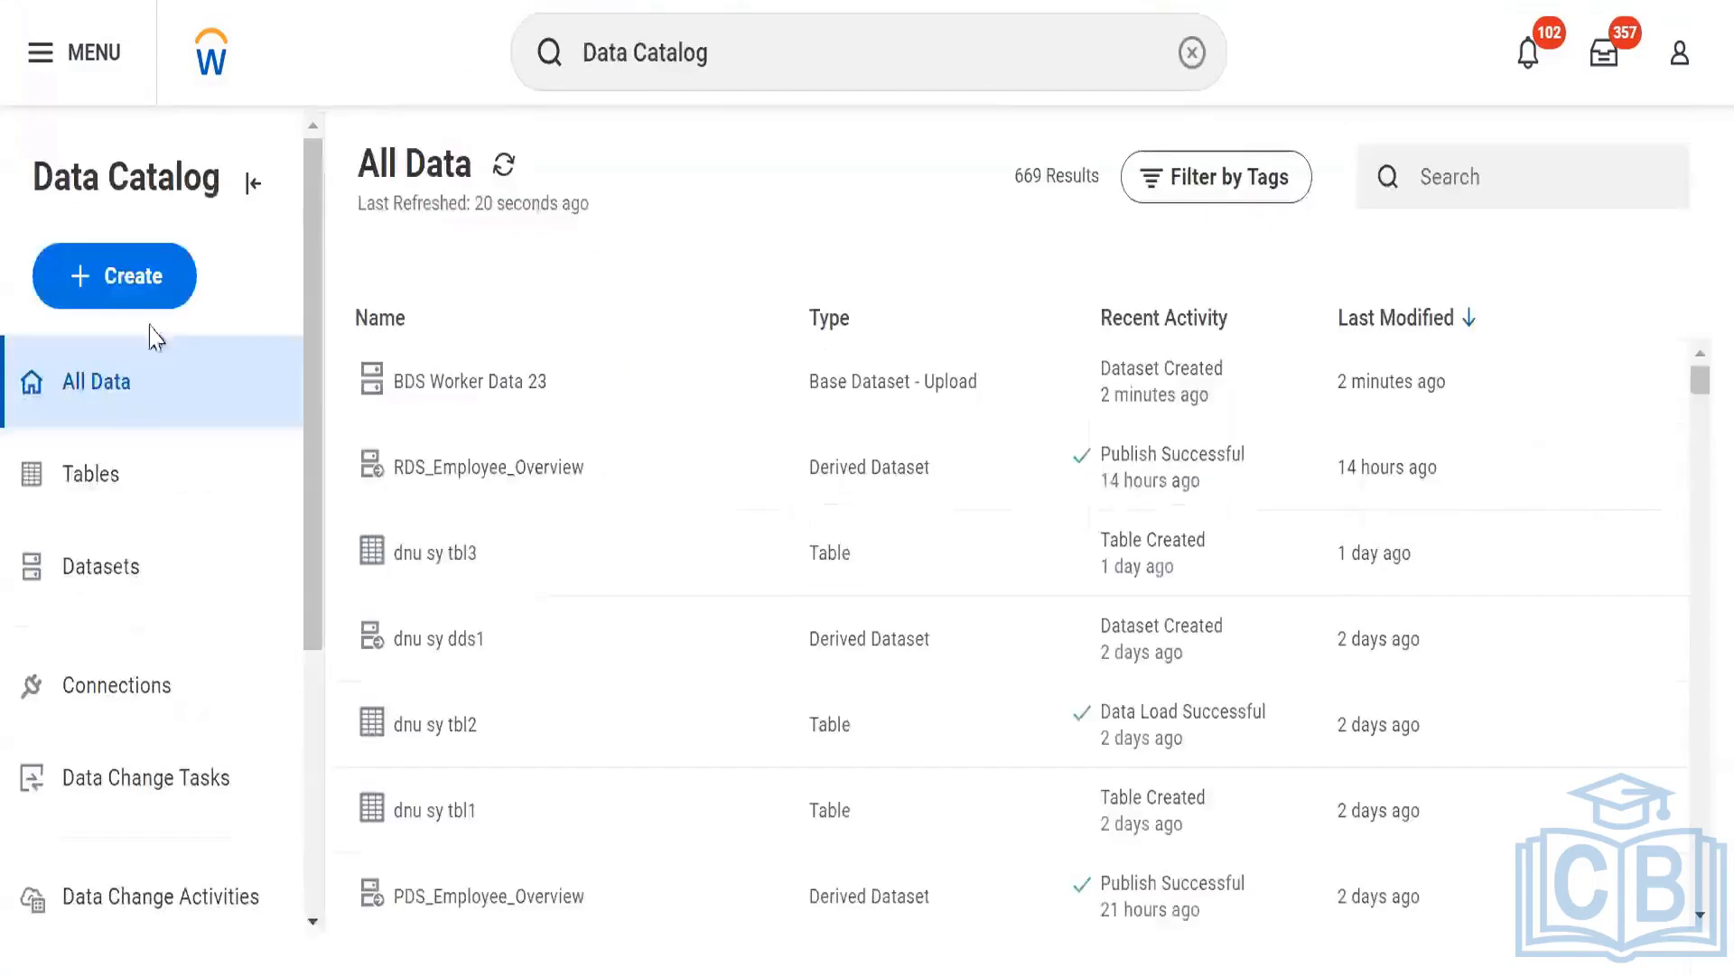
# - Check the catalog's creation options and filter all data to the type Base Dataset - Workday Report
pyautogui.click(116, 282)
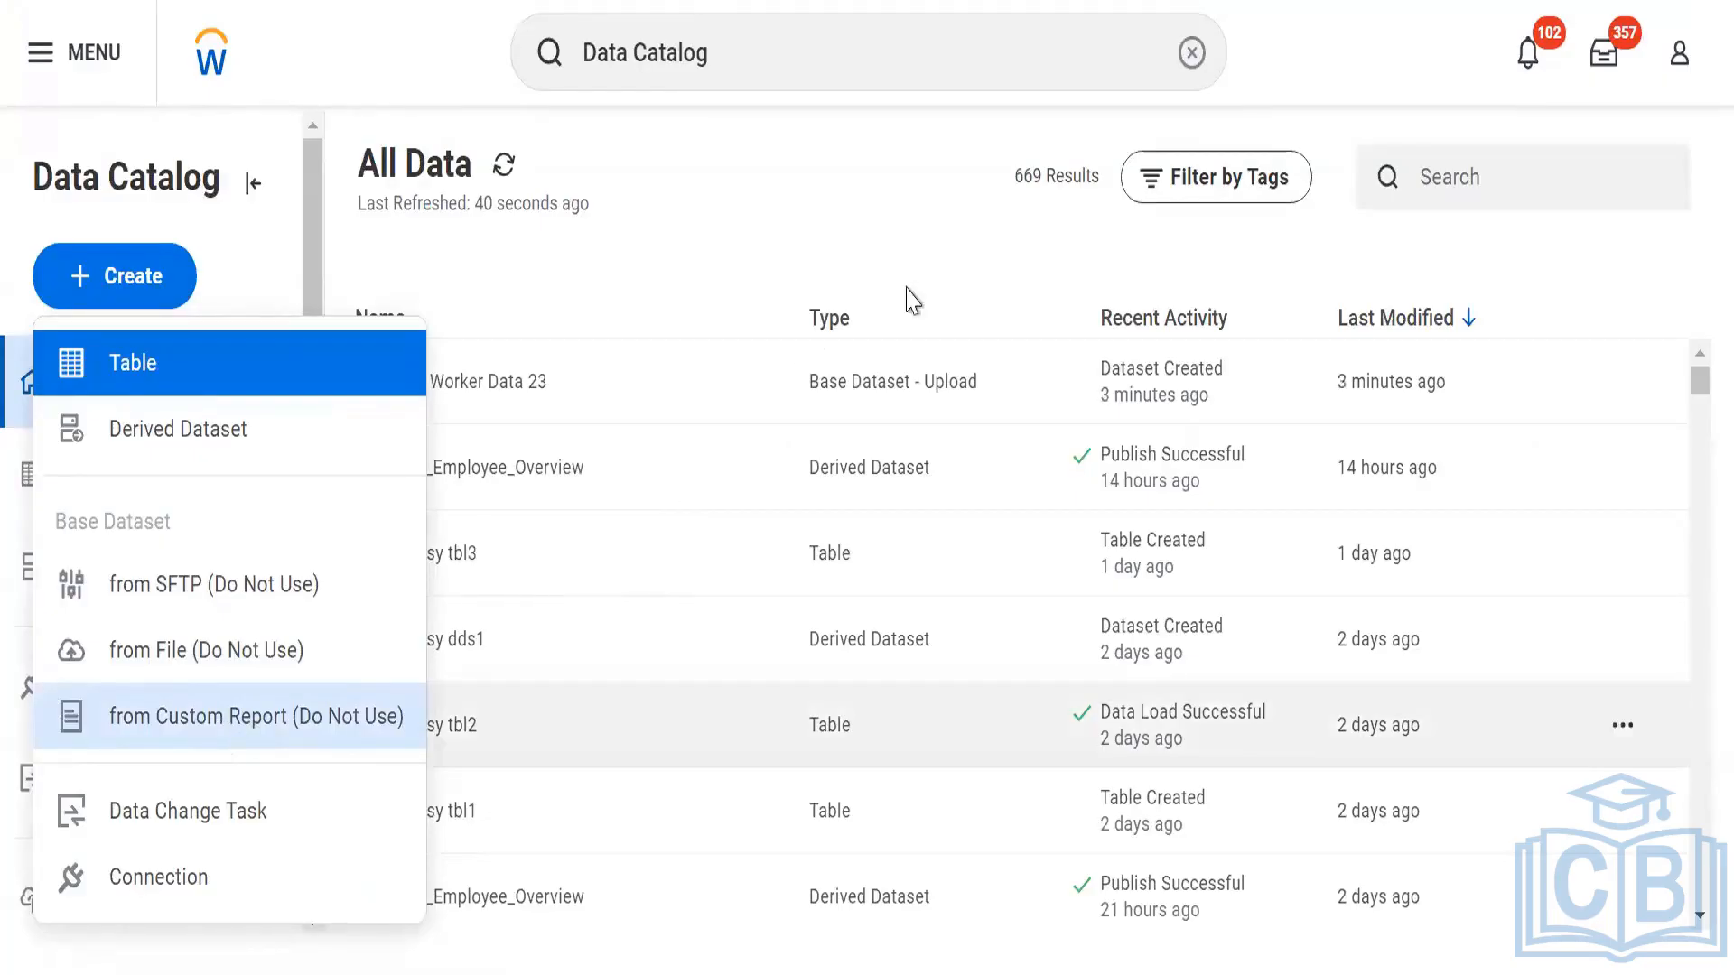
pyautogui.click(863, 318)
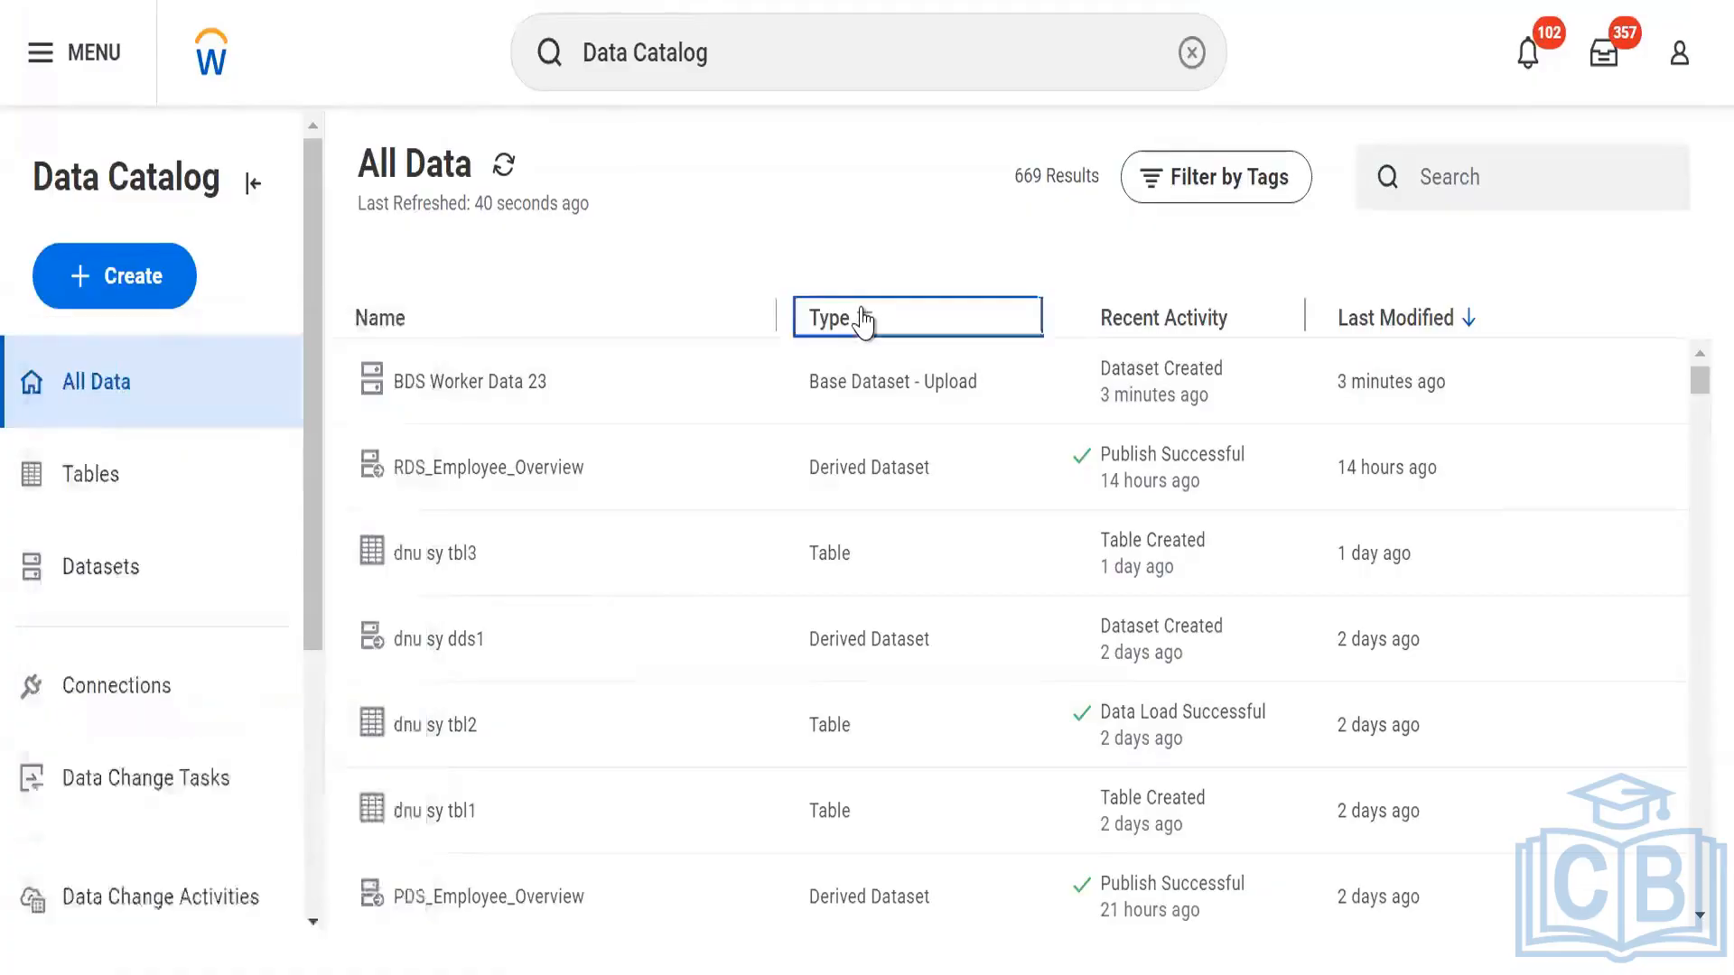
pyautogui.click(860, 318)
pyautogui.click(963, 736)
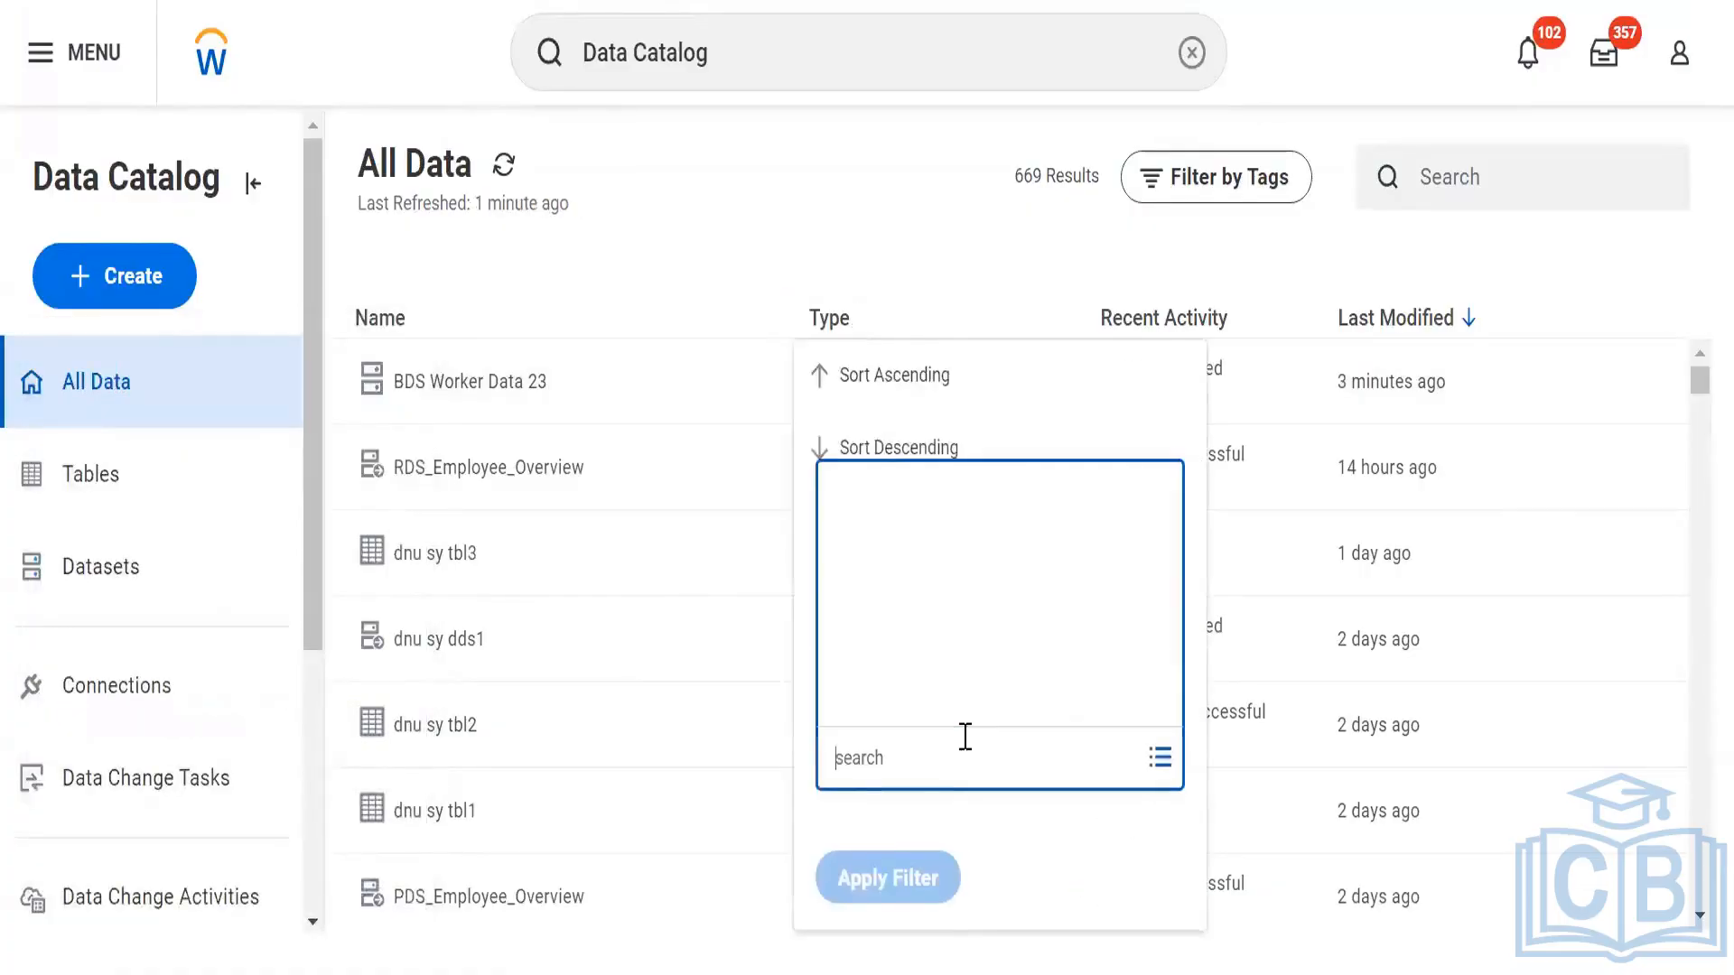
pyautogui.click(921, 607)
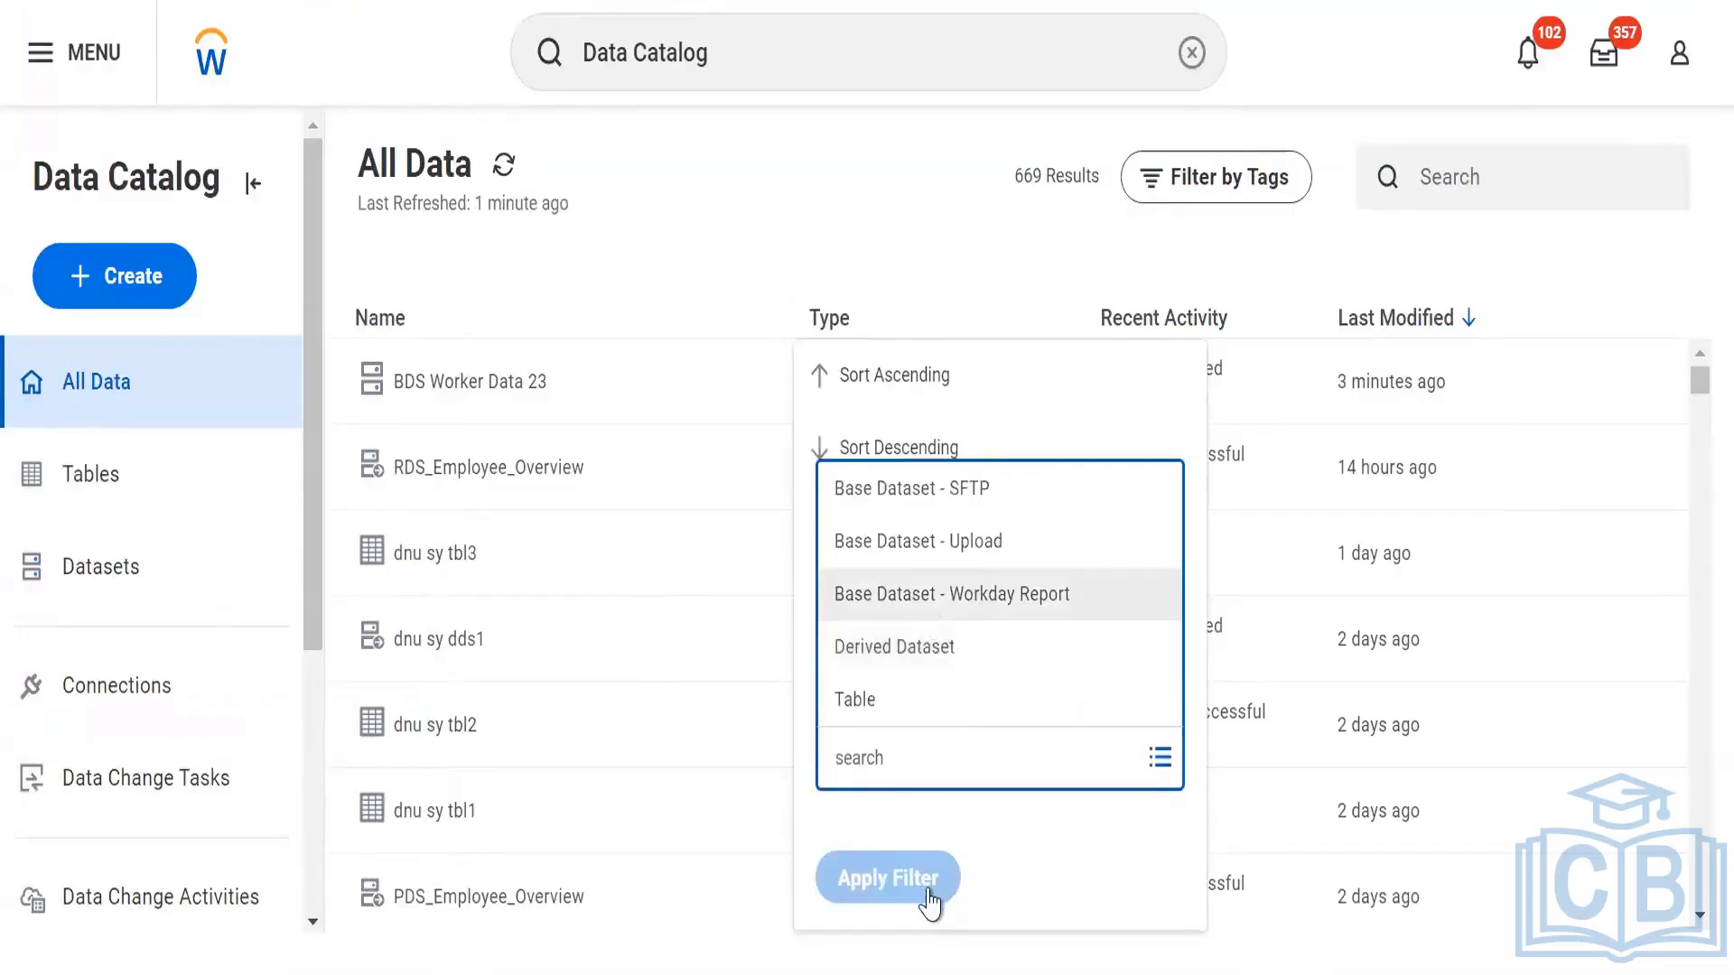
pyautogui.click(888, 878)
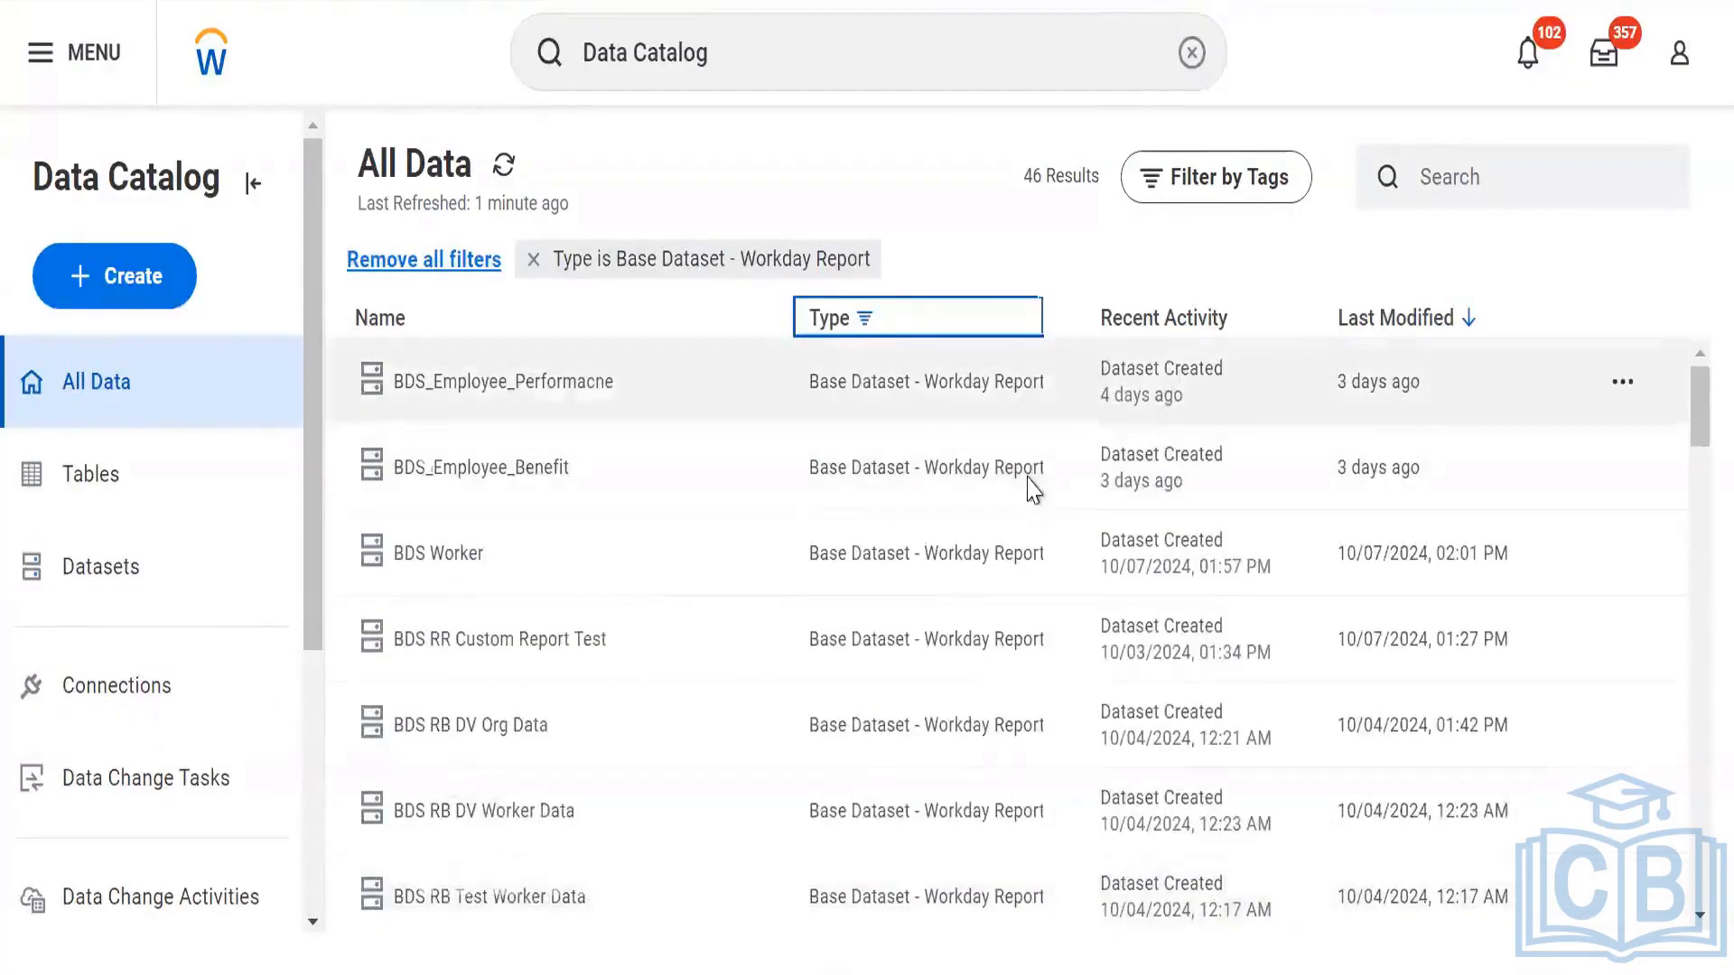
# - Browse the filtered datasets and check the actions available for BDS_Employee_Performacne as well as the catalog's creation options
pyautogui.scroll(-5, 1030, 484)
pyautogui.scroll(5, 859, 442)
pyautogui.click(1624, 392)
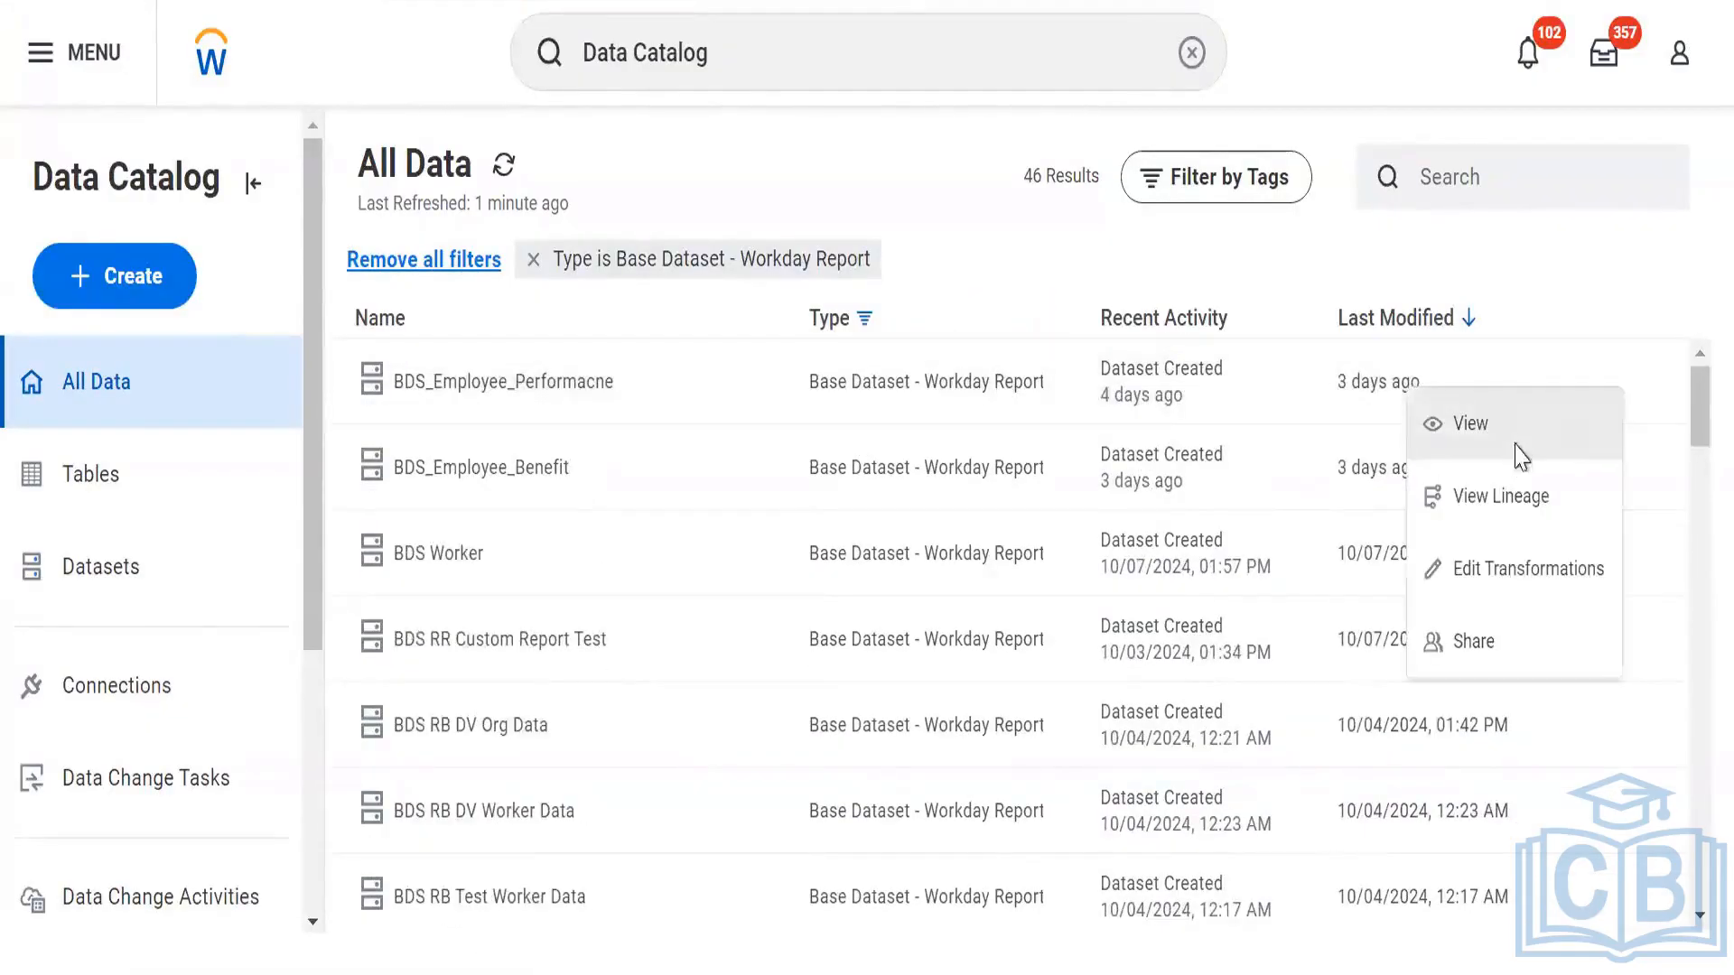
pyautogui.click(1409, 458)
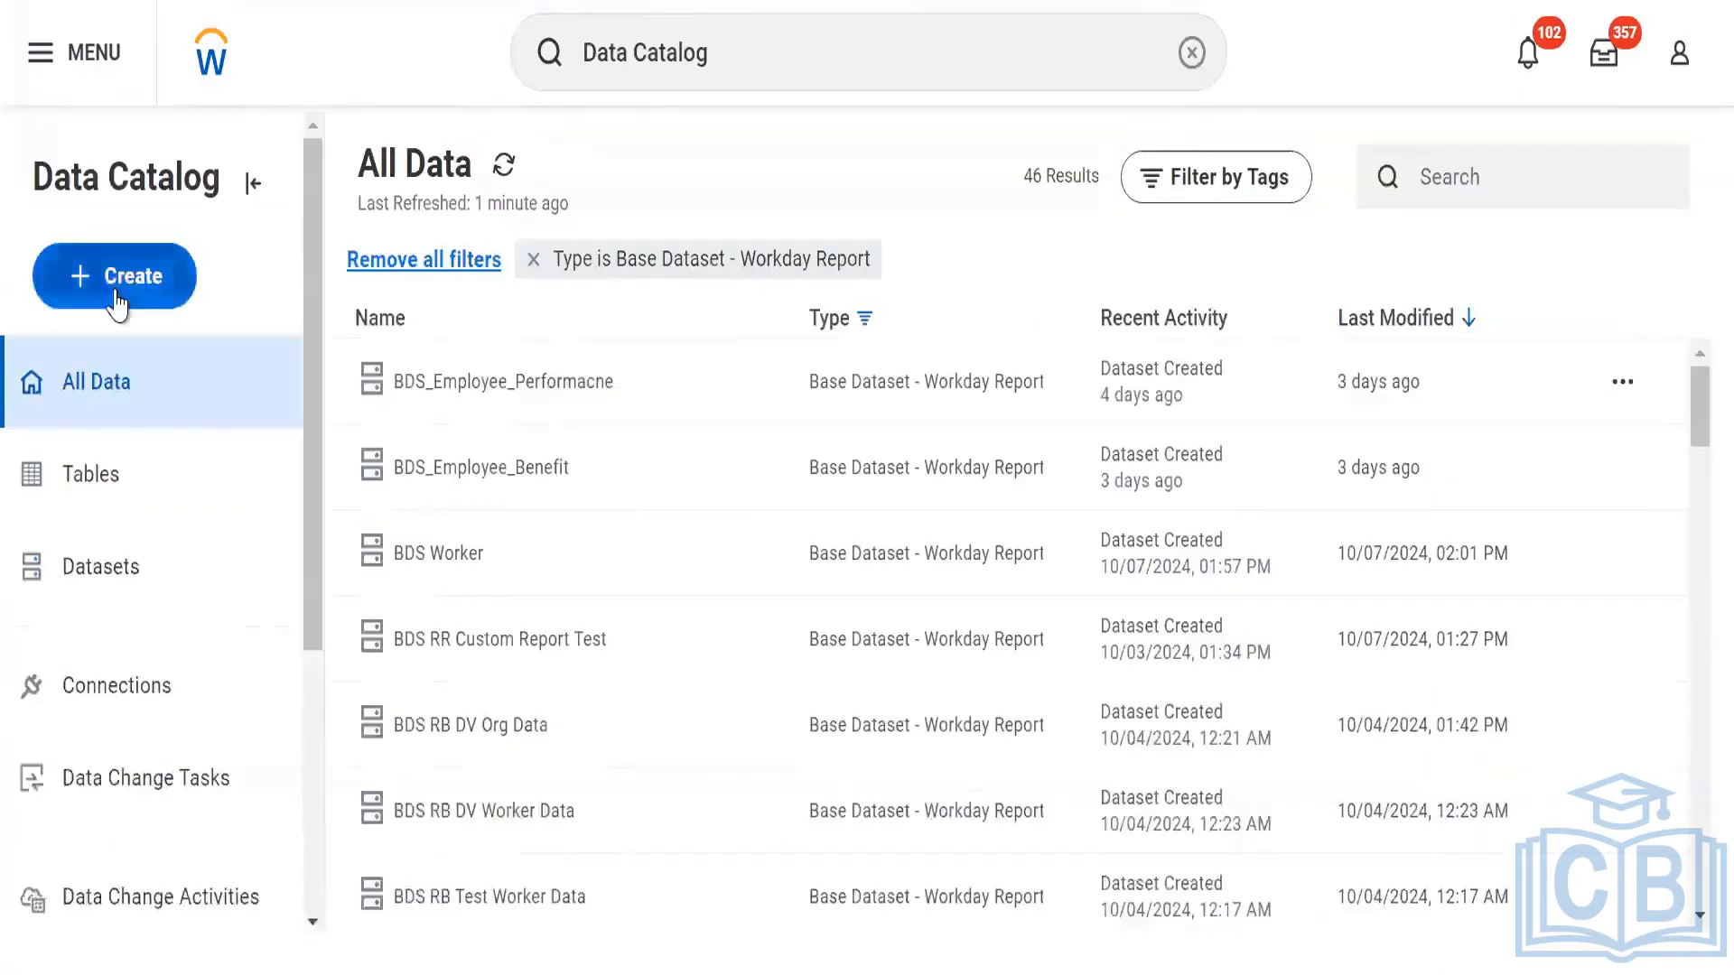
pyautogui.click(118, 287)
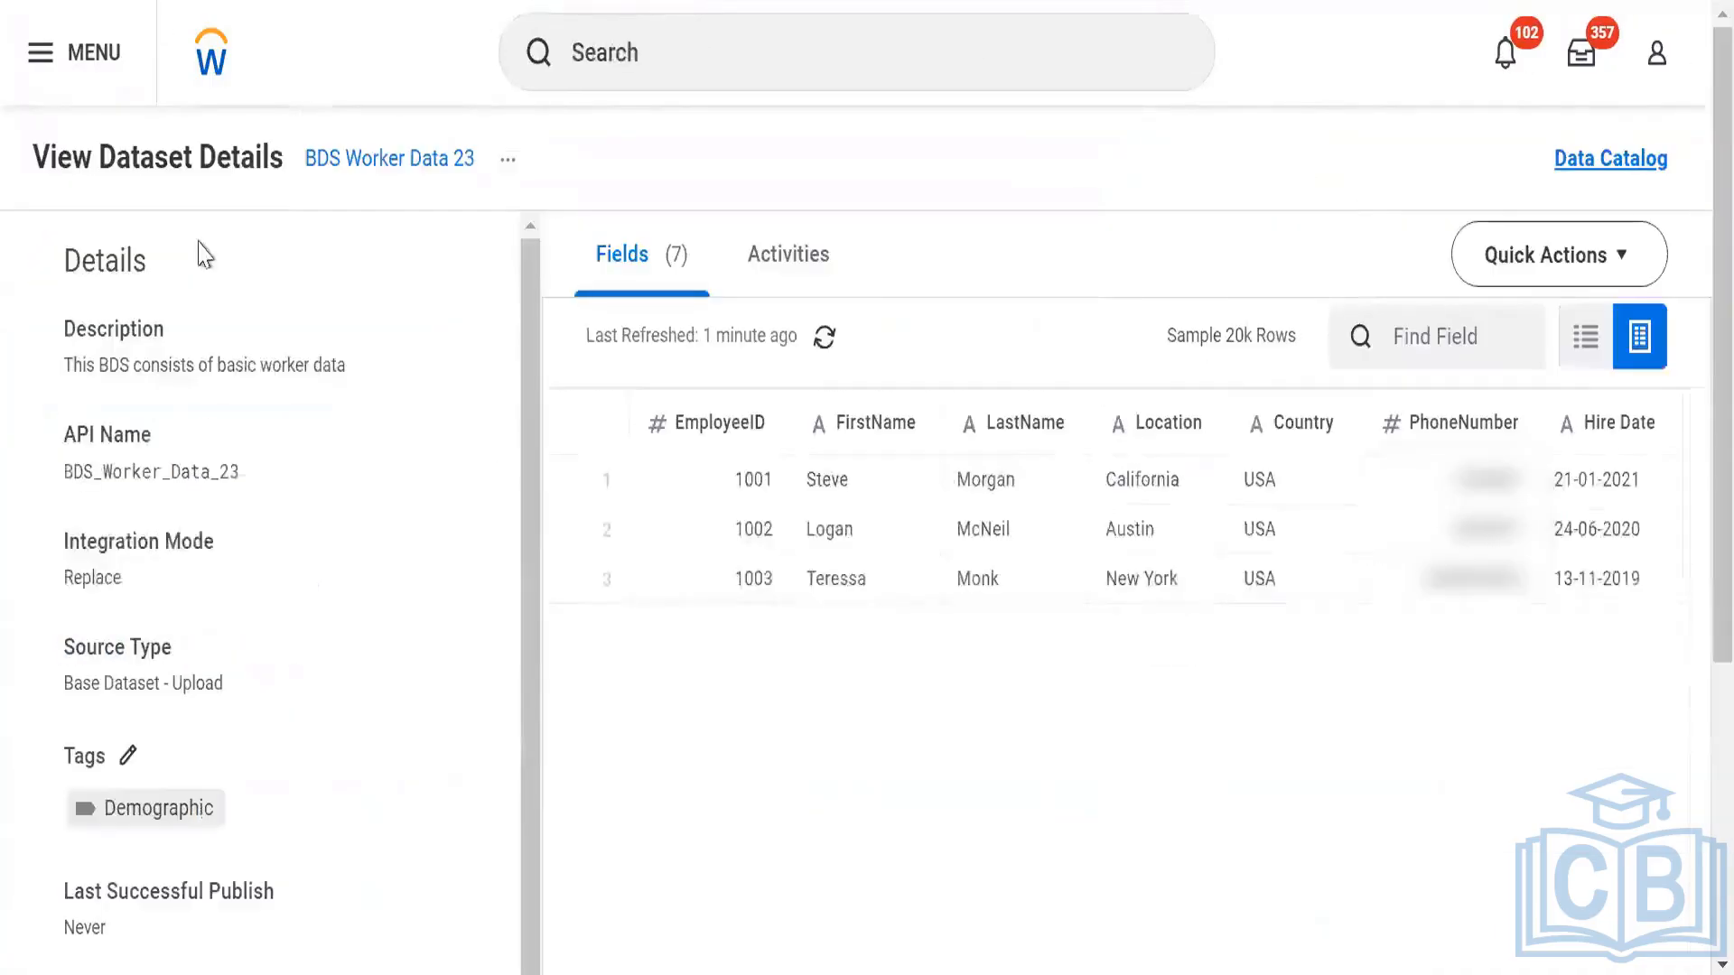
# - Review the details of BDS Worker Data 23 and check its activities before returning to its fields
pyautogui.scroll(-5, 217, 632)
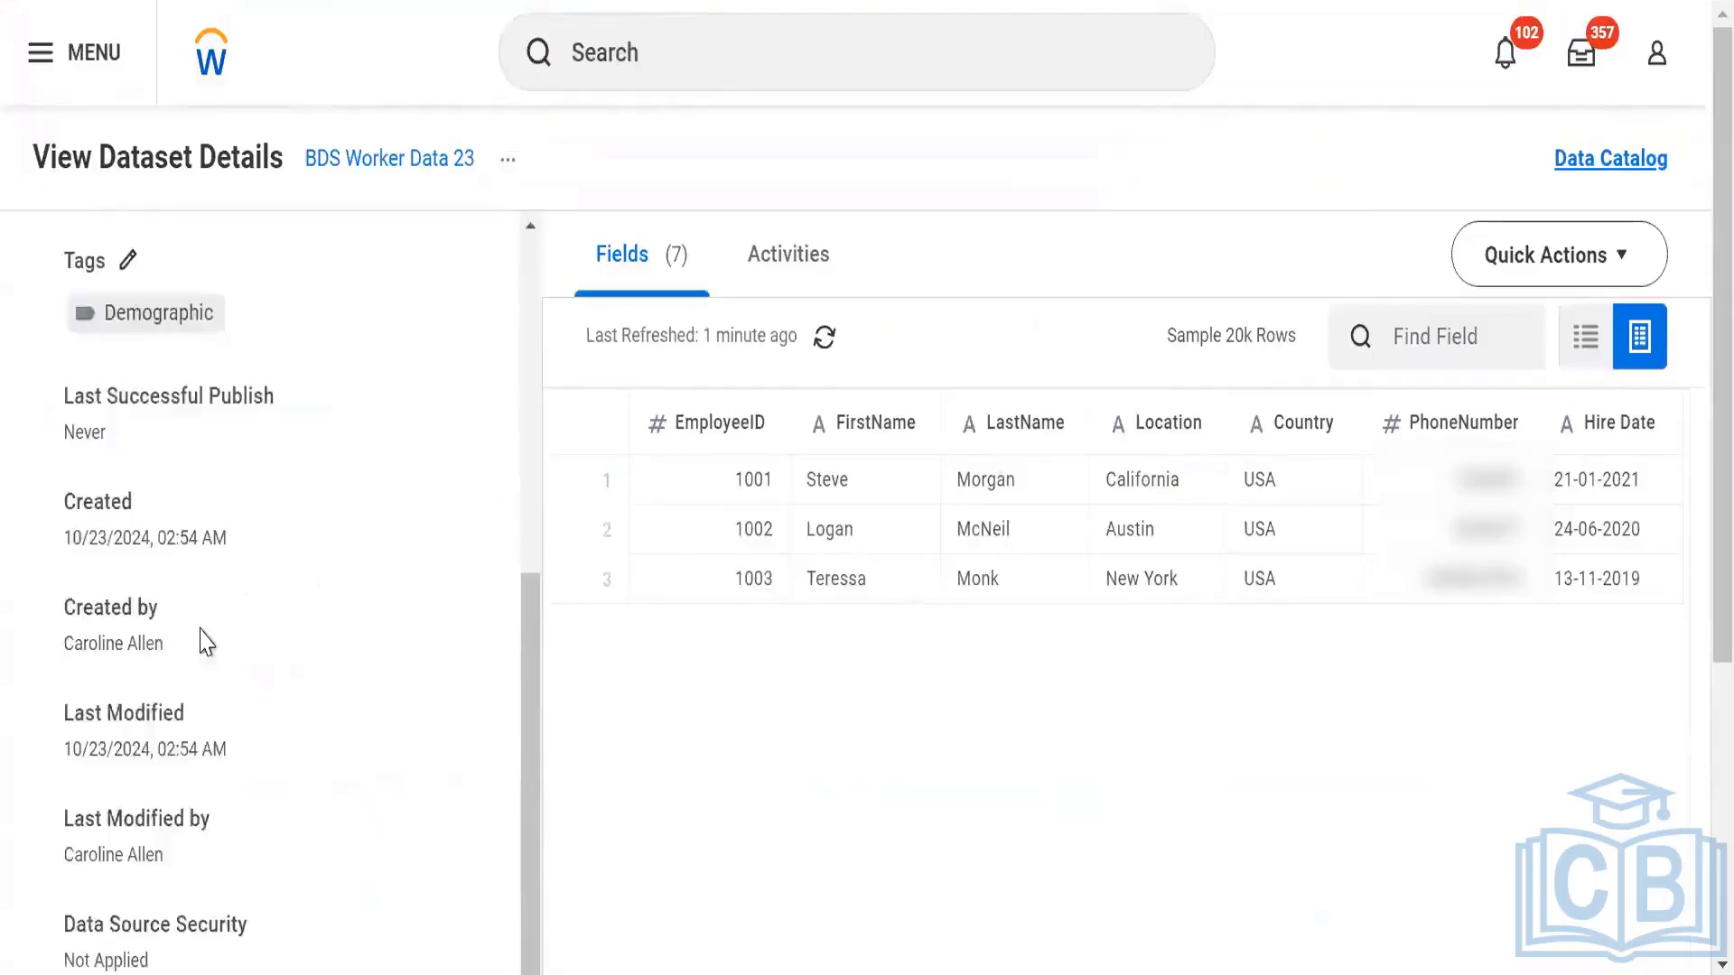
pyautogui.scroll(5, 232, 569)
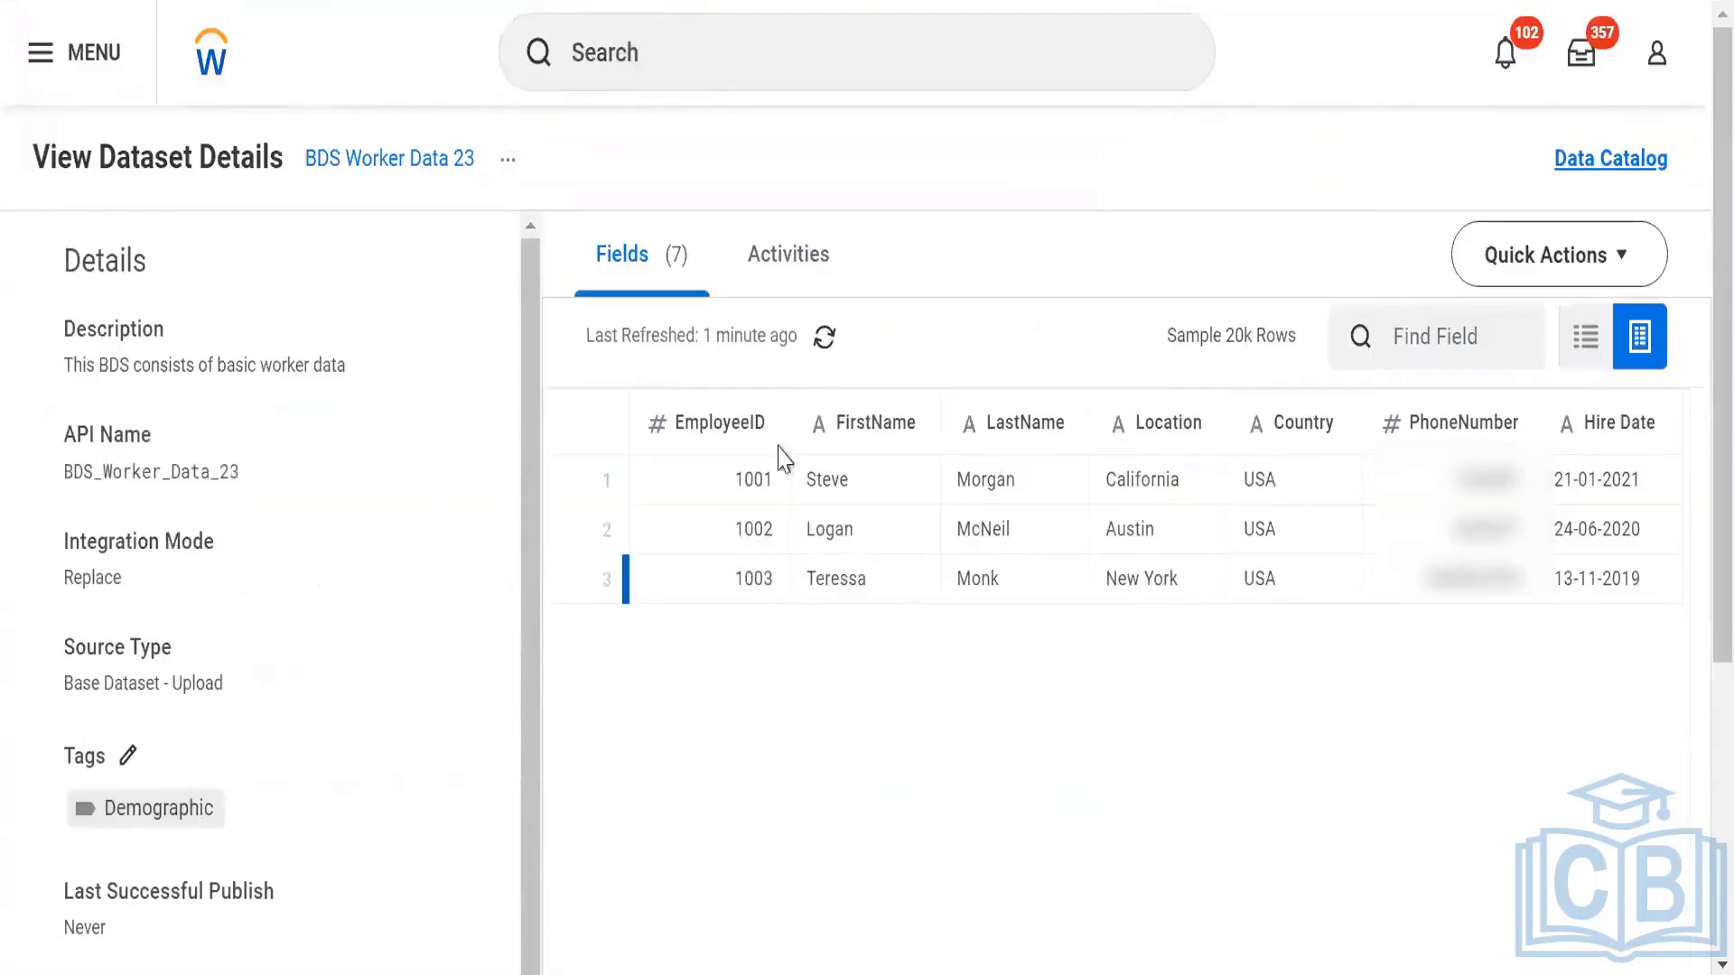
pyautogui.click(791, 266)
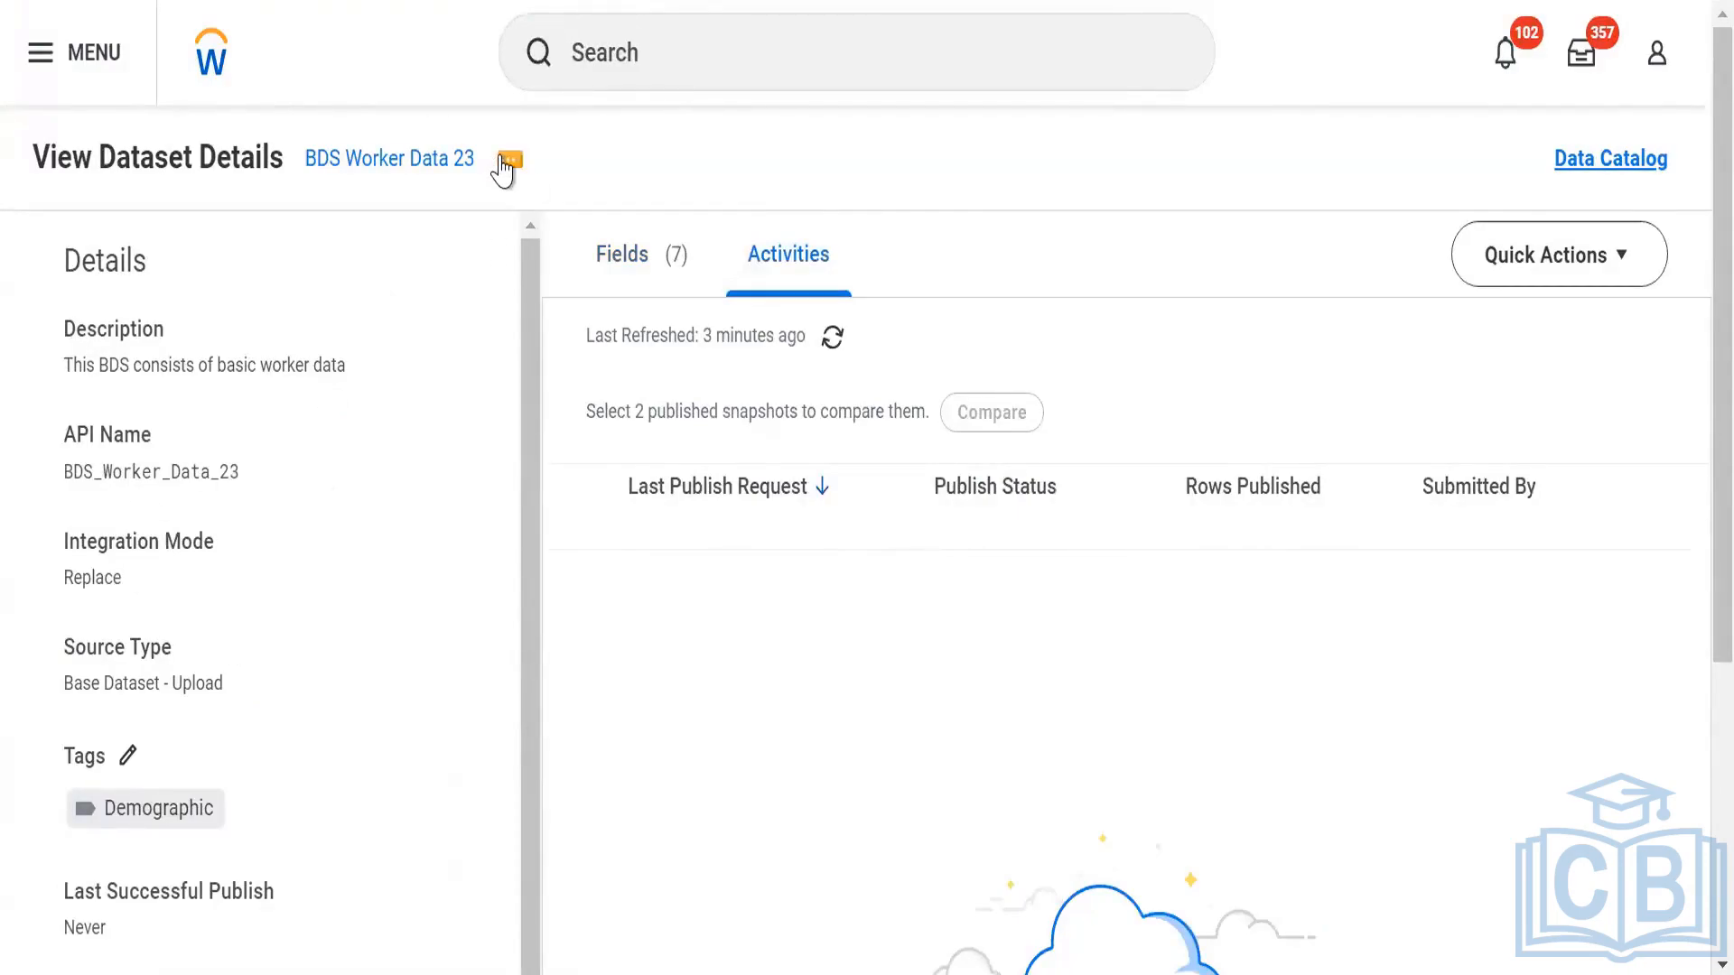
pyautogui.click(657, 278)
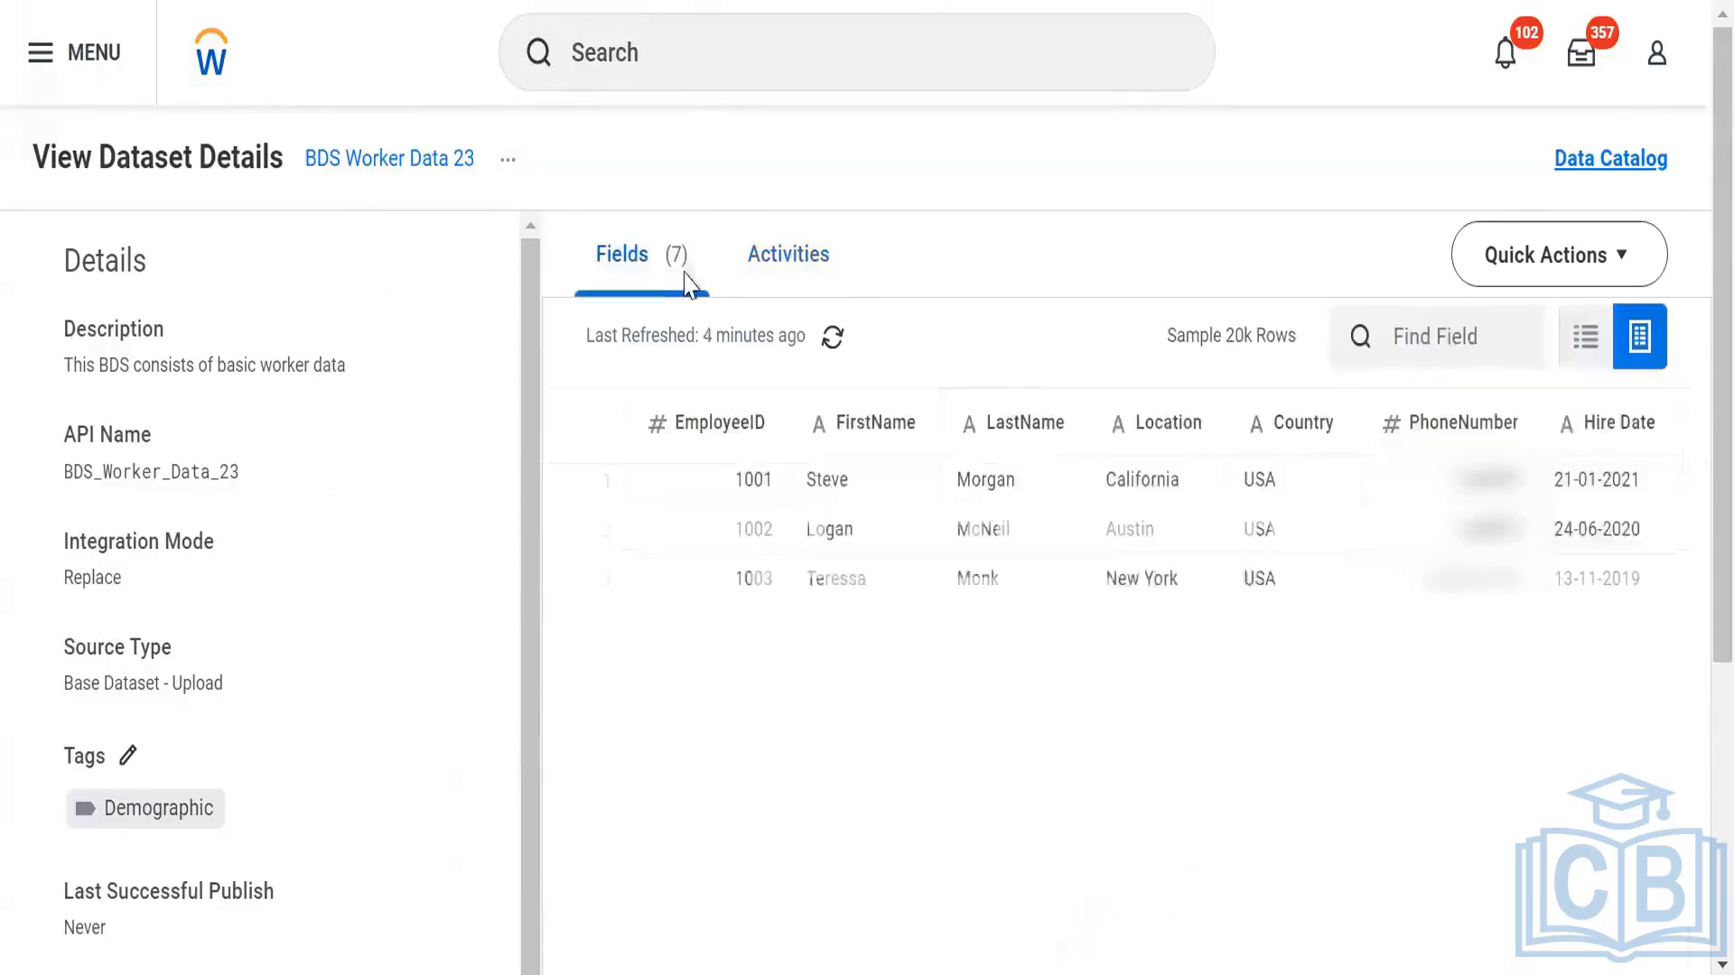